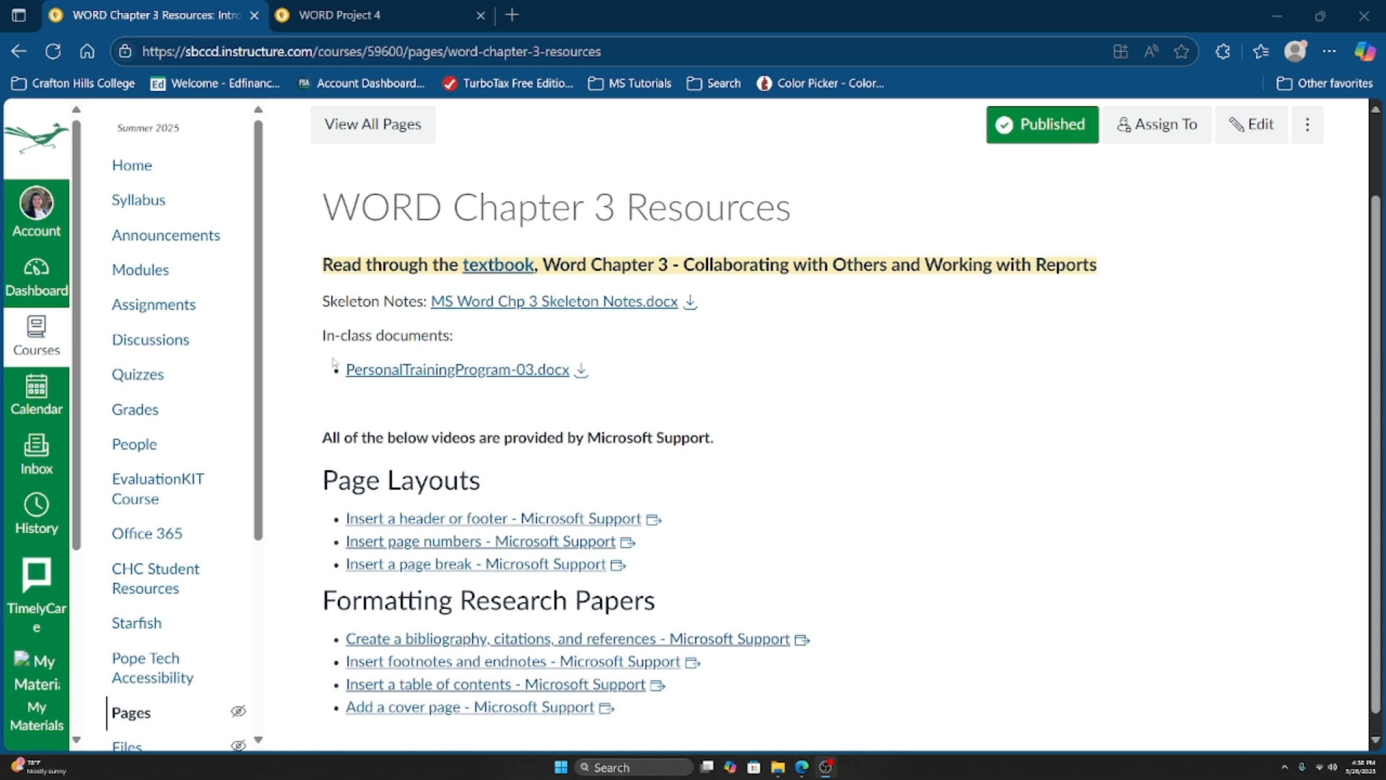
# Step: Download PersonalTrainingProgram-03.docx from the WORD Chapter 3 Resources page and open it in Word for editing
pyautogui.scroll(1, 339, 285)
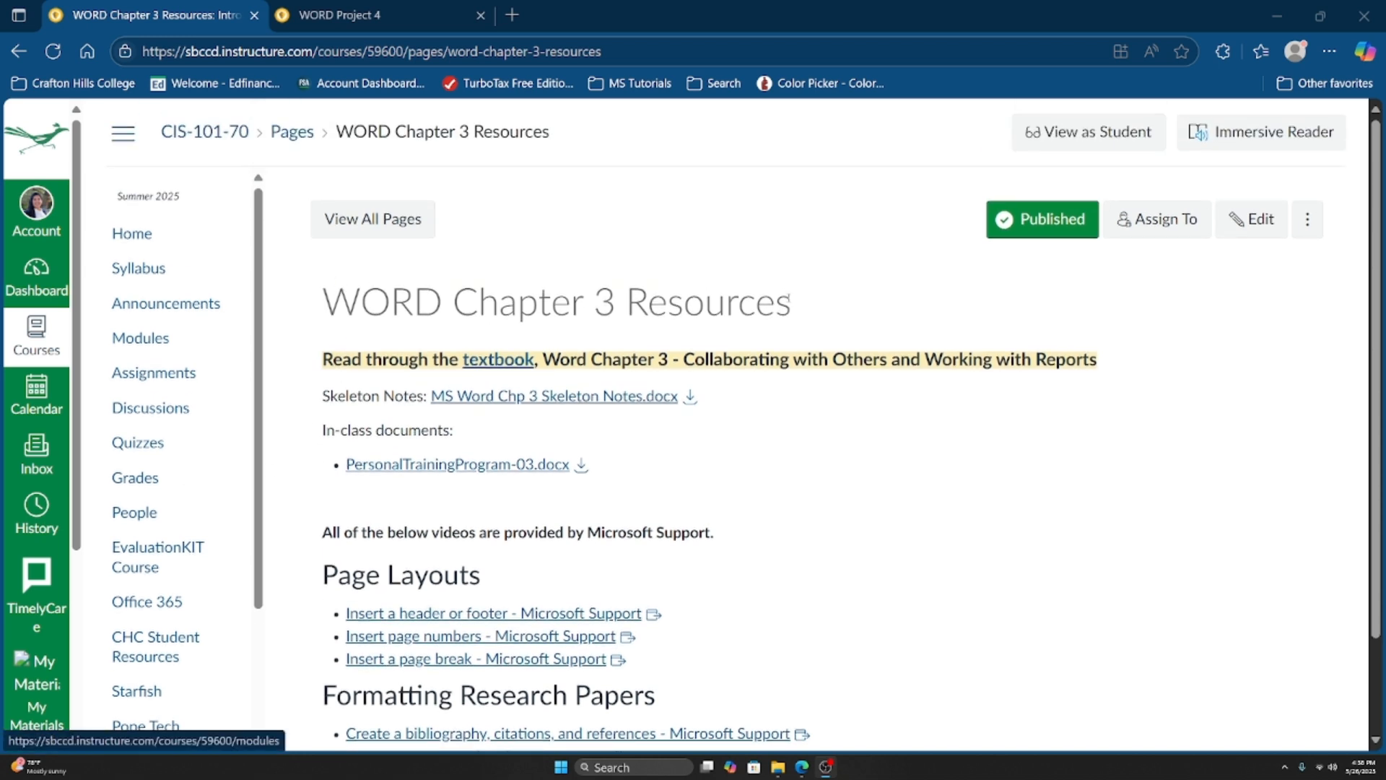
pyautogui.scroll(-1, 725, 343)
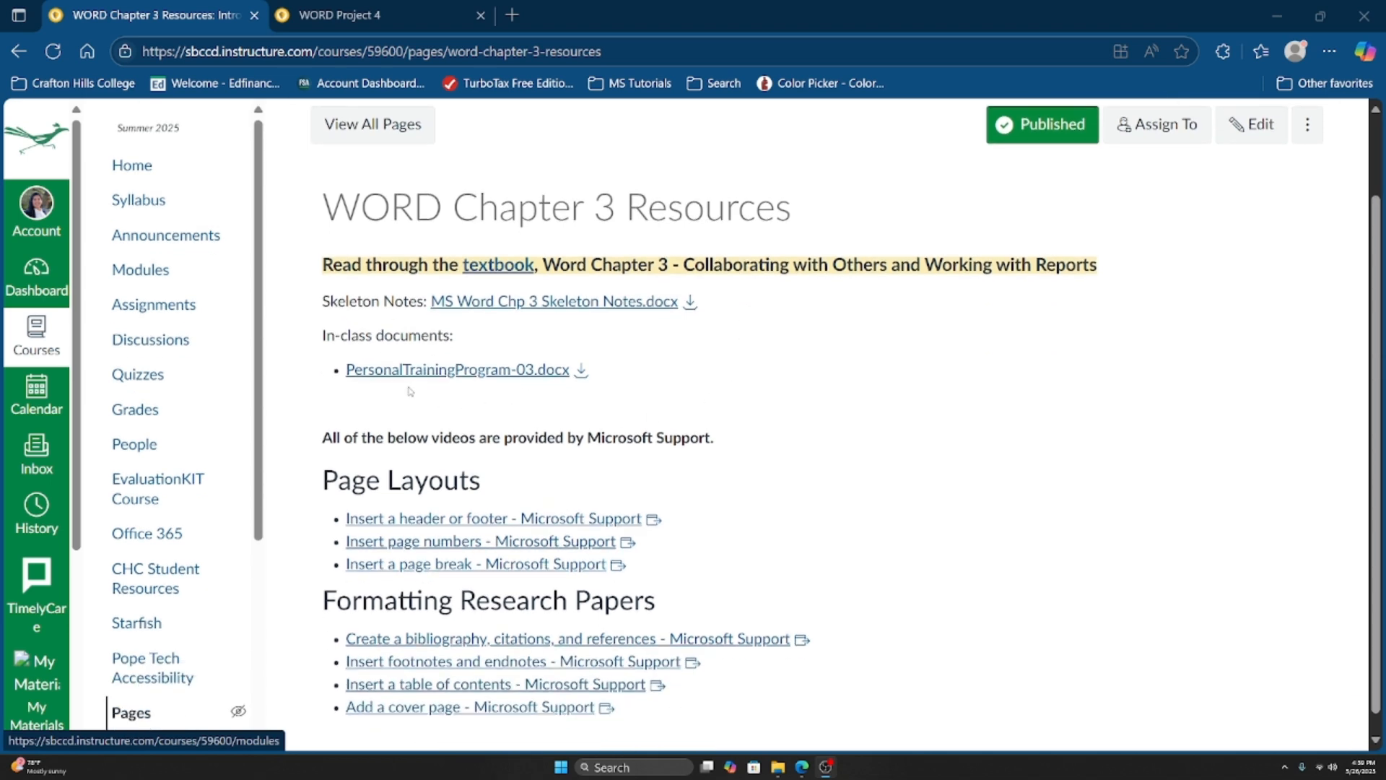
pyautogui.click(581, 371)
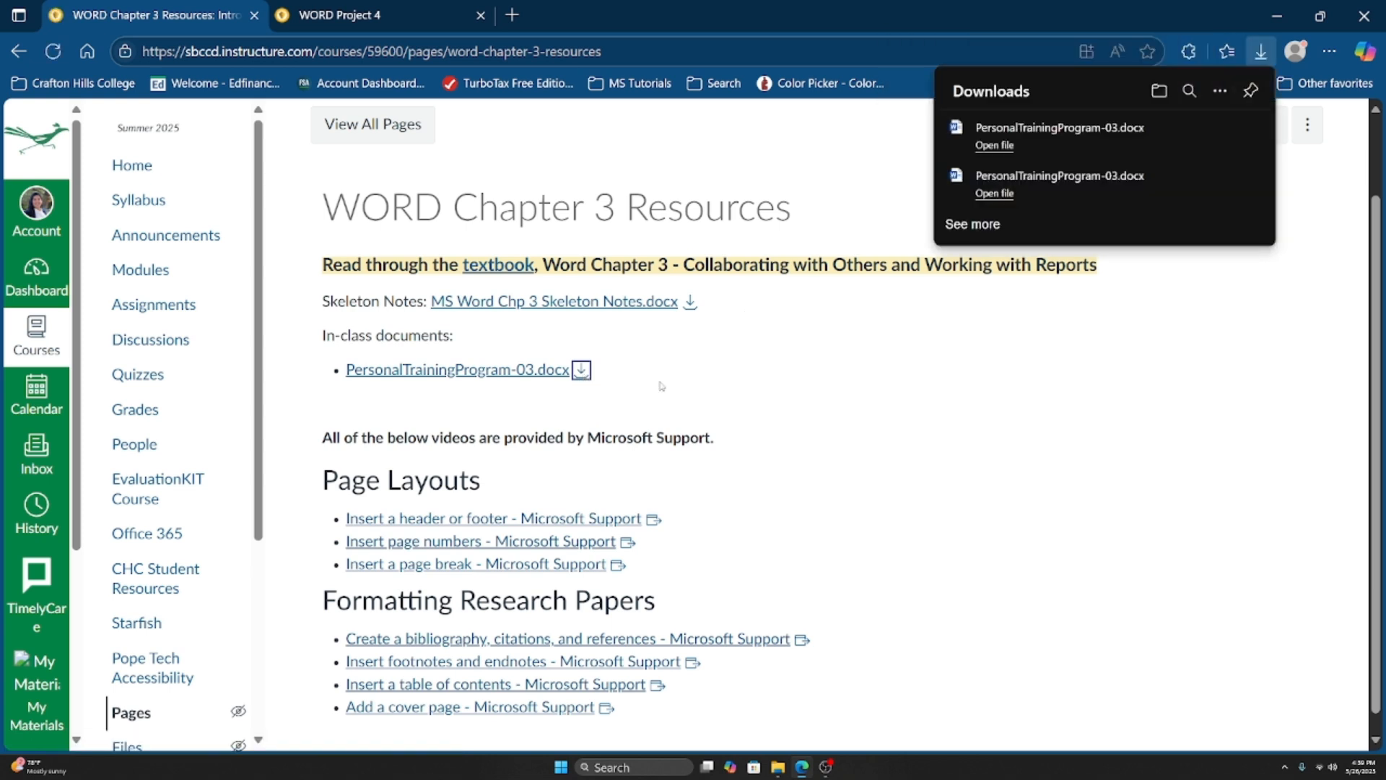
pyautogui.click(995, 146)
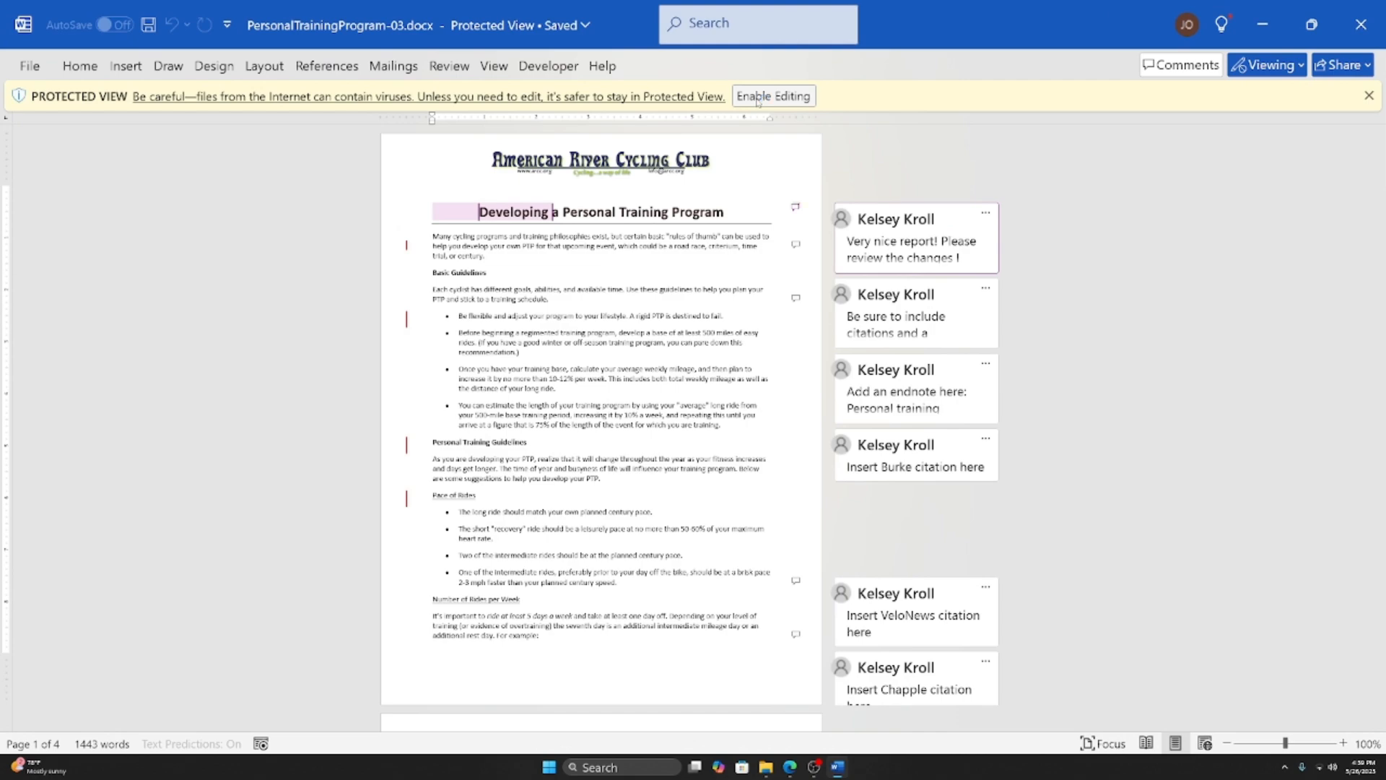
pyautogui.click(757, 101)
# Step: Look through all pages of the training program report and its reviewer comments, ending back at the document's beginning
pyautogui.scroll(6, 603, 600)
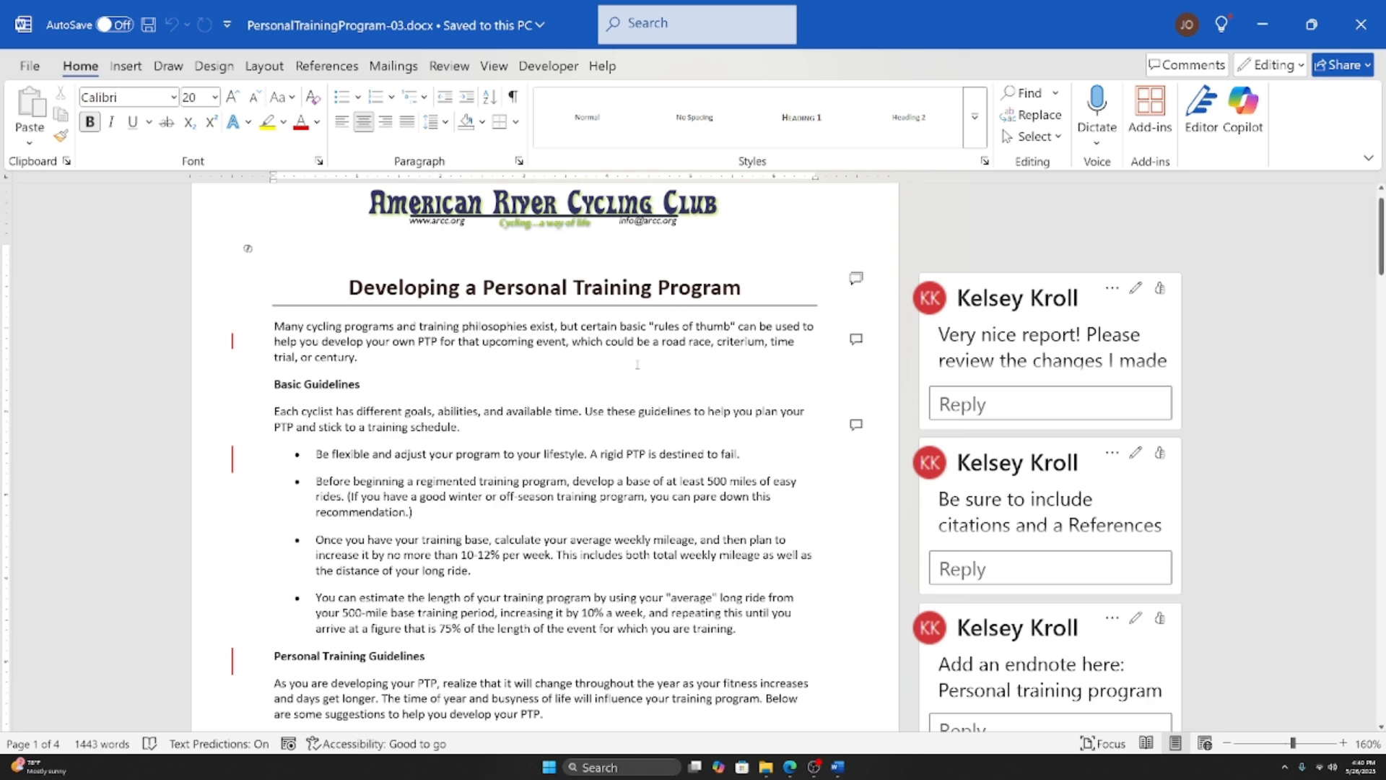
pyautogui.scroll(-4, 621, 409)
pyautogui.scroll(-1, 636, 363)
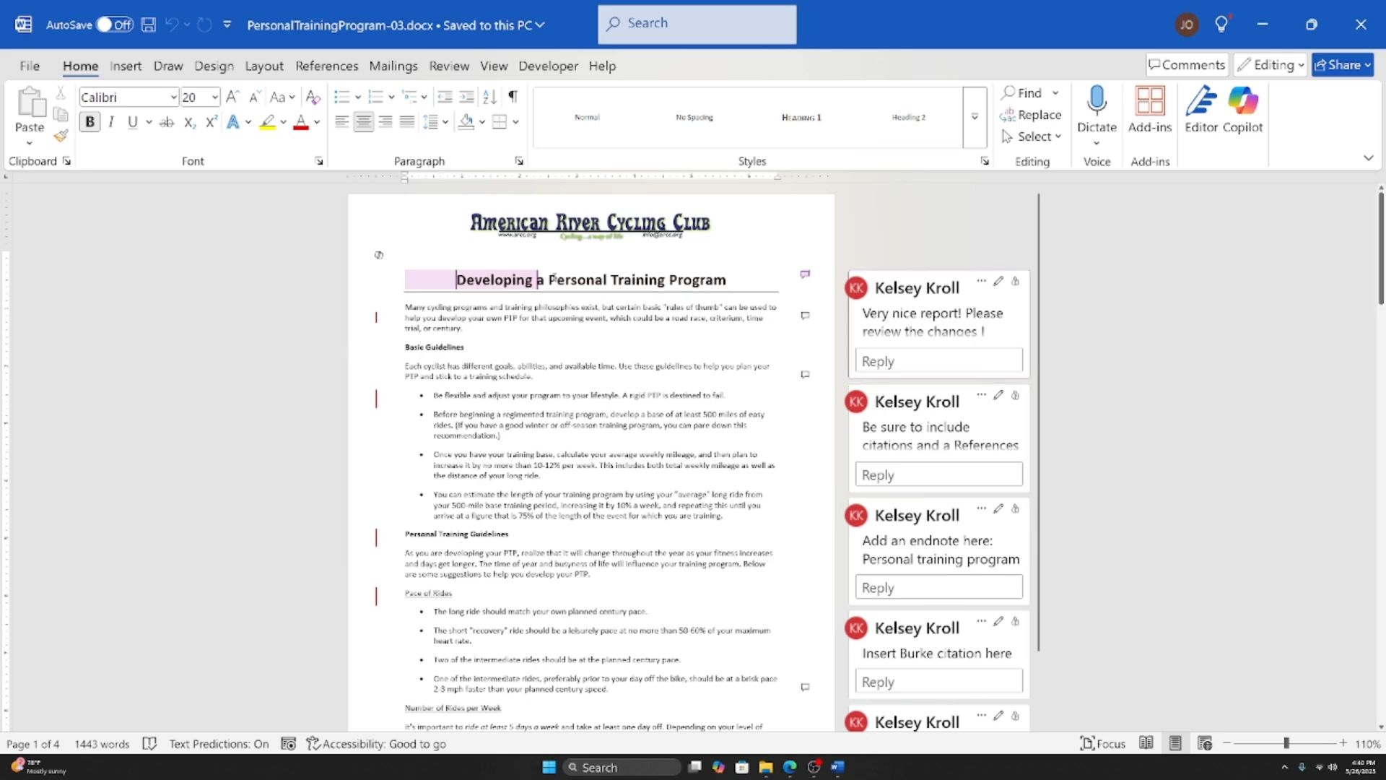
pyautogui.scroll(-5, 552, 277)
pyautogui.scroll(5, 553, 277)
pyautogui.scroll(-15, 845, 377)
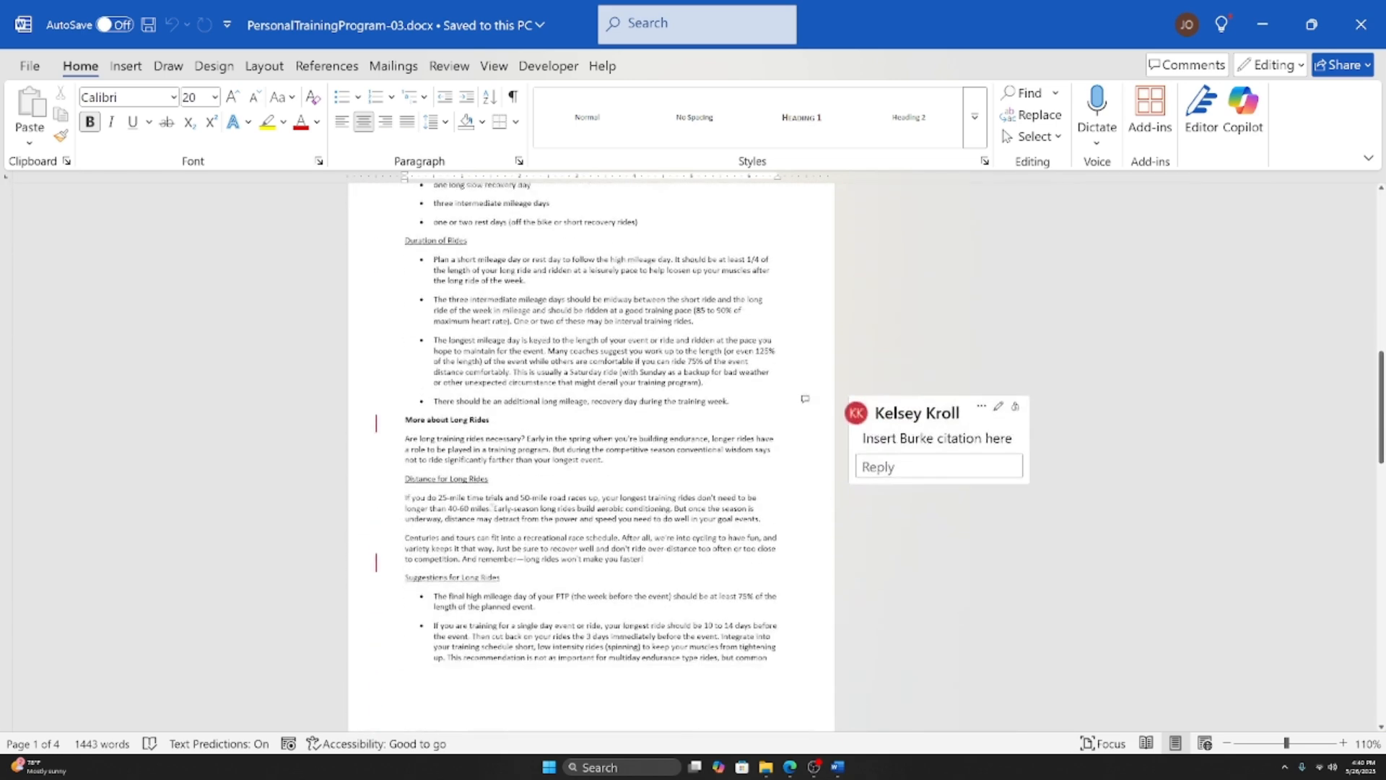
pyautogui.scroll(-15, 491, 520)
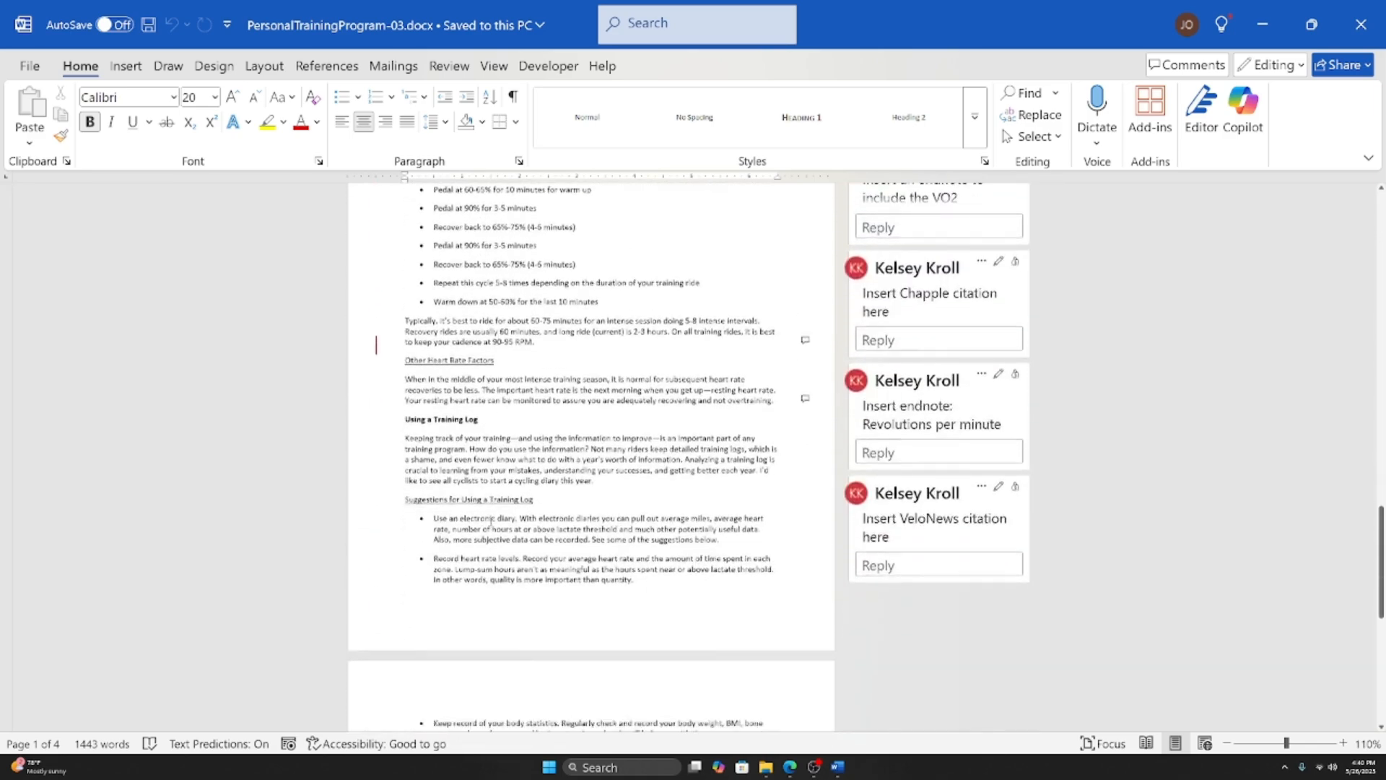
pyautogui.scroll(-10, 491, 520)
pyautogui.scroll(9, 539, 533)
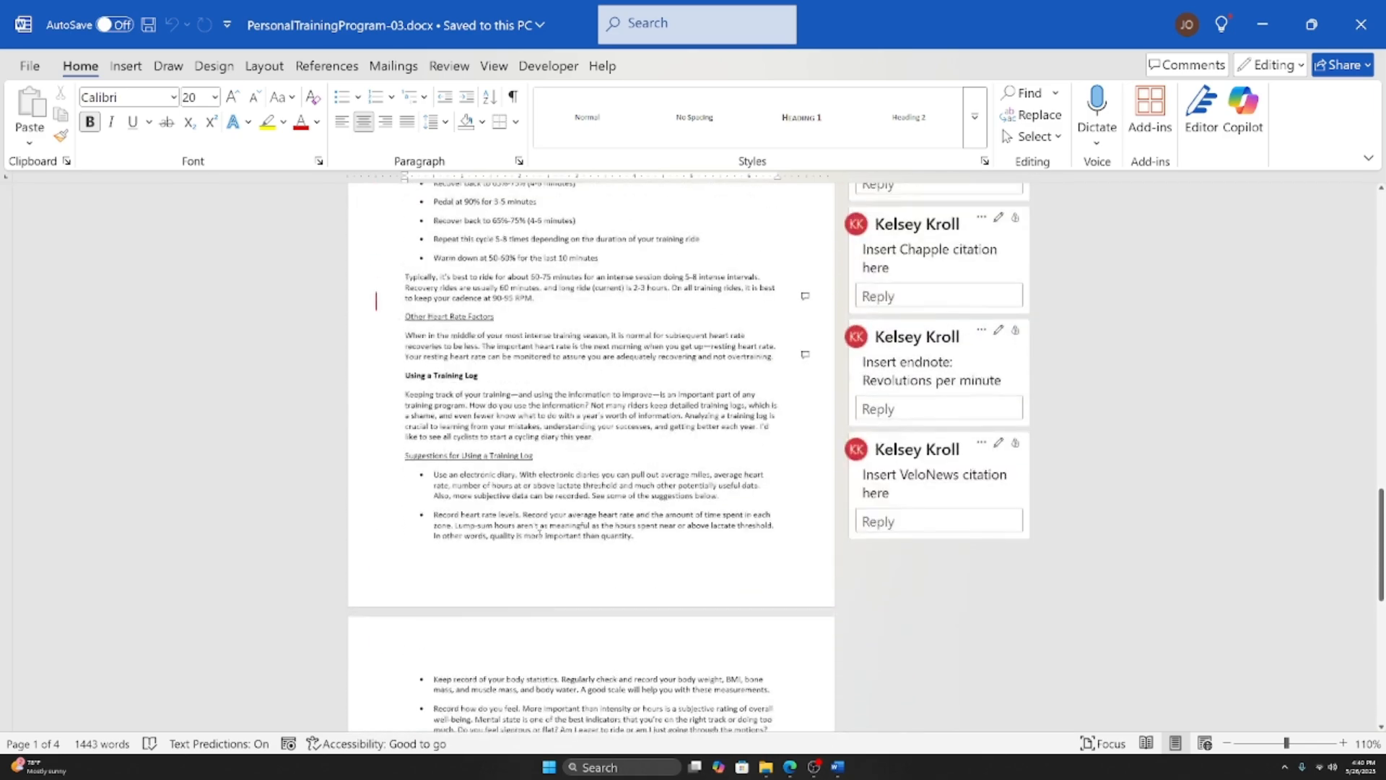
pyautogui.scroll(6, 540, 532)
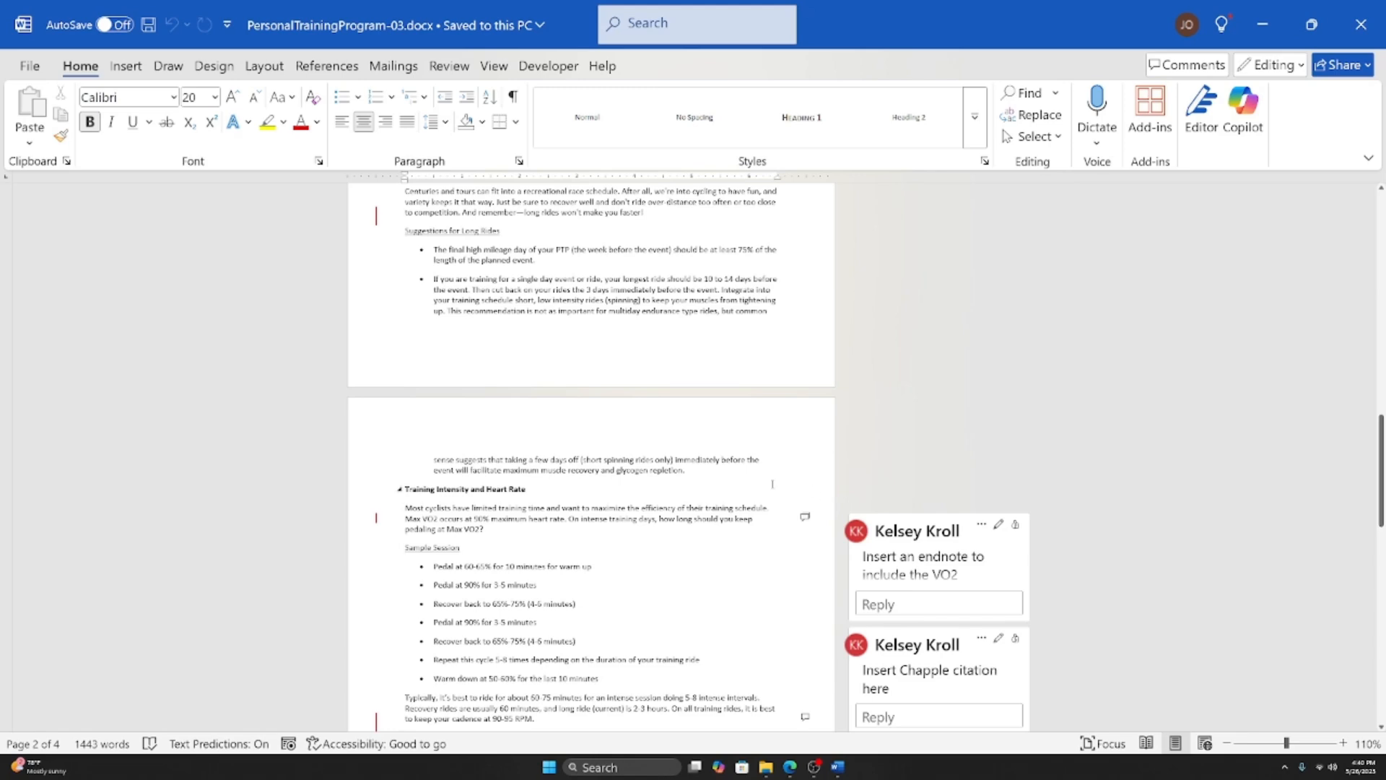
pyautogui.scroll(8, 772, 484)
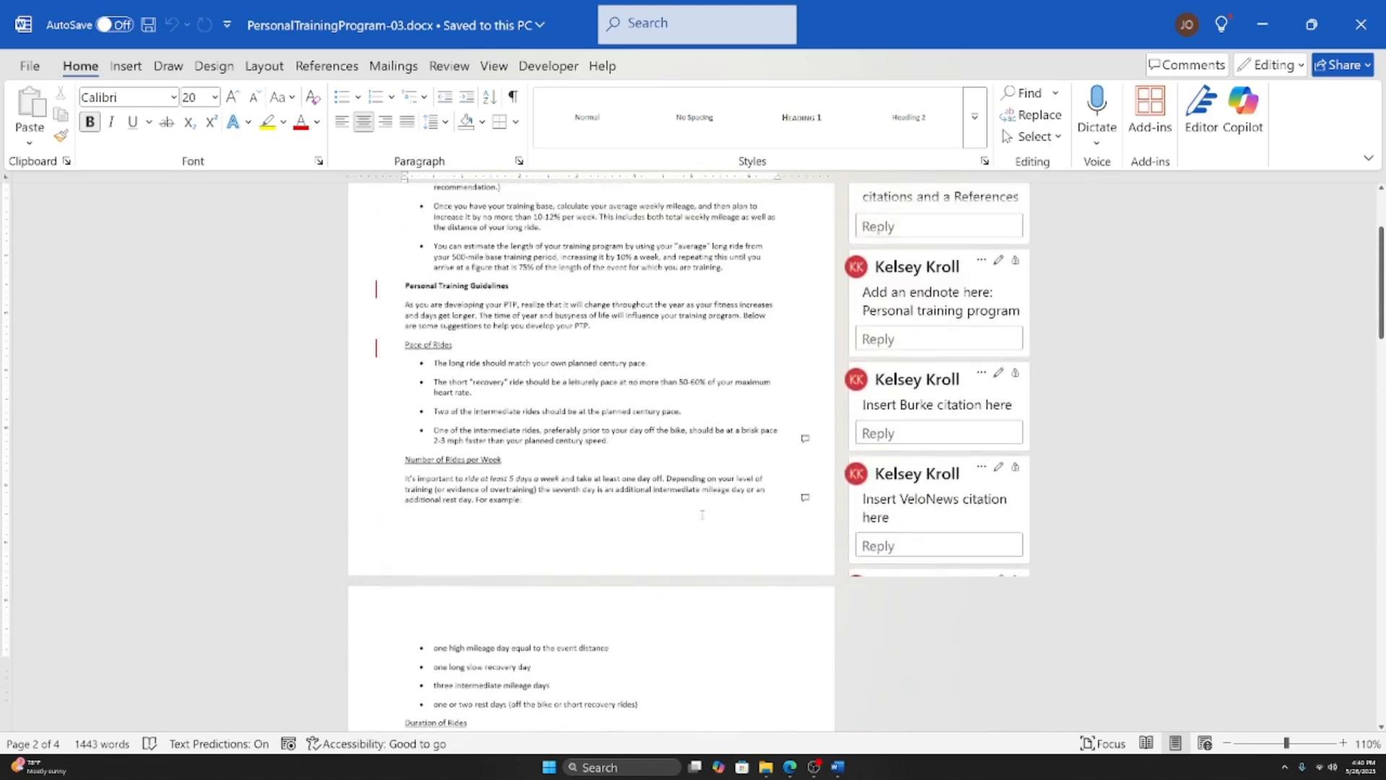
pyautogui.hotkey('ctrl', 'Home')
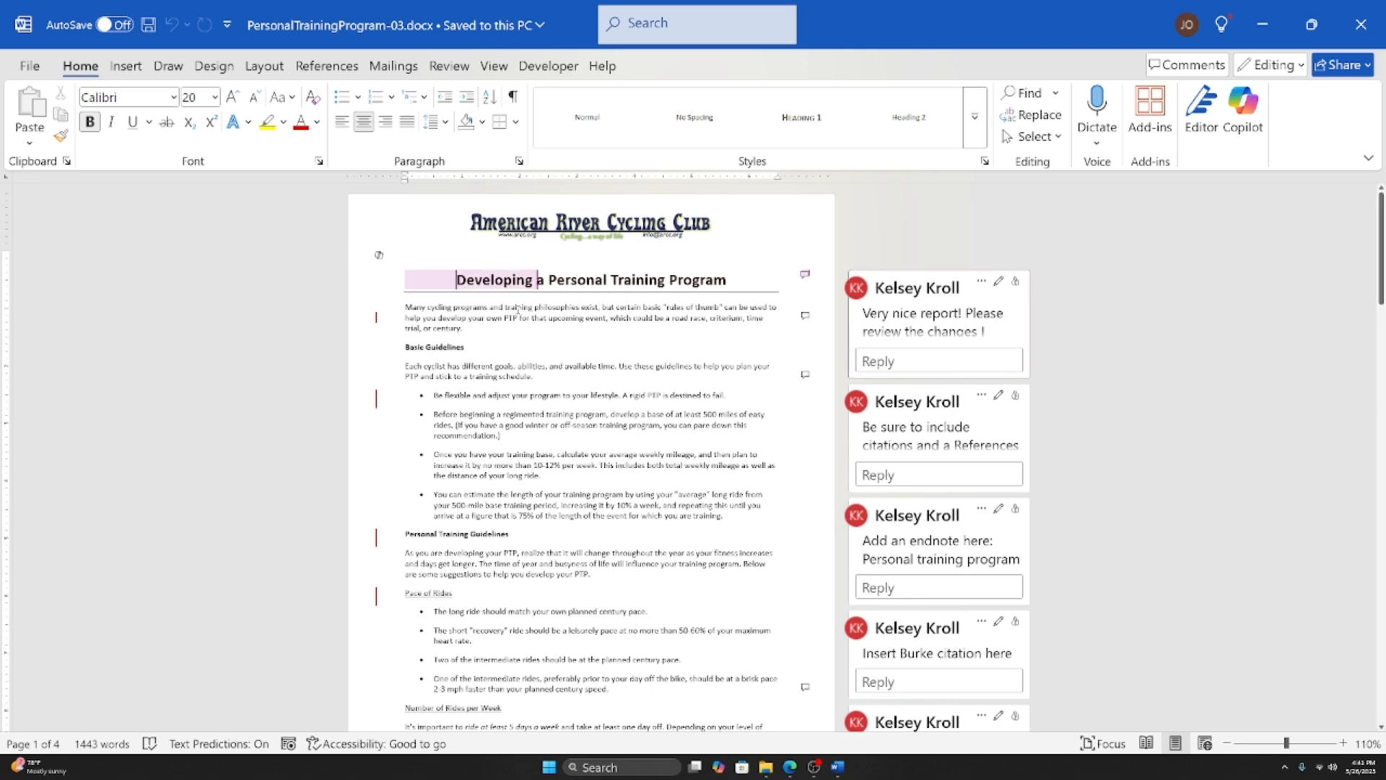
# Step: Turn on Track Changes and add the text "Something new." at the end of the report's first paragraph
pyautogui.click(450, 66)
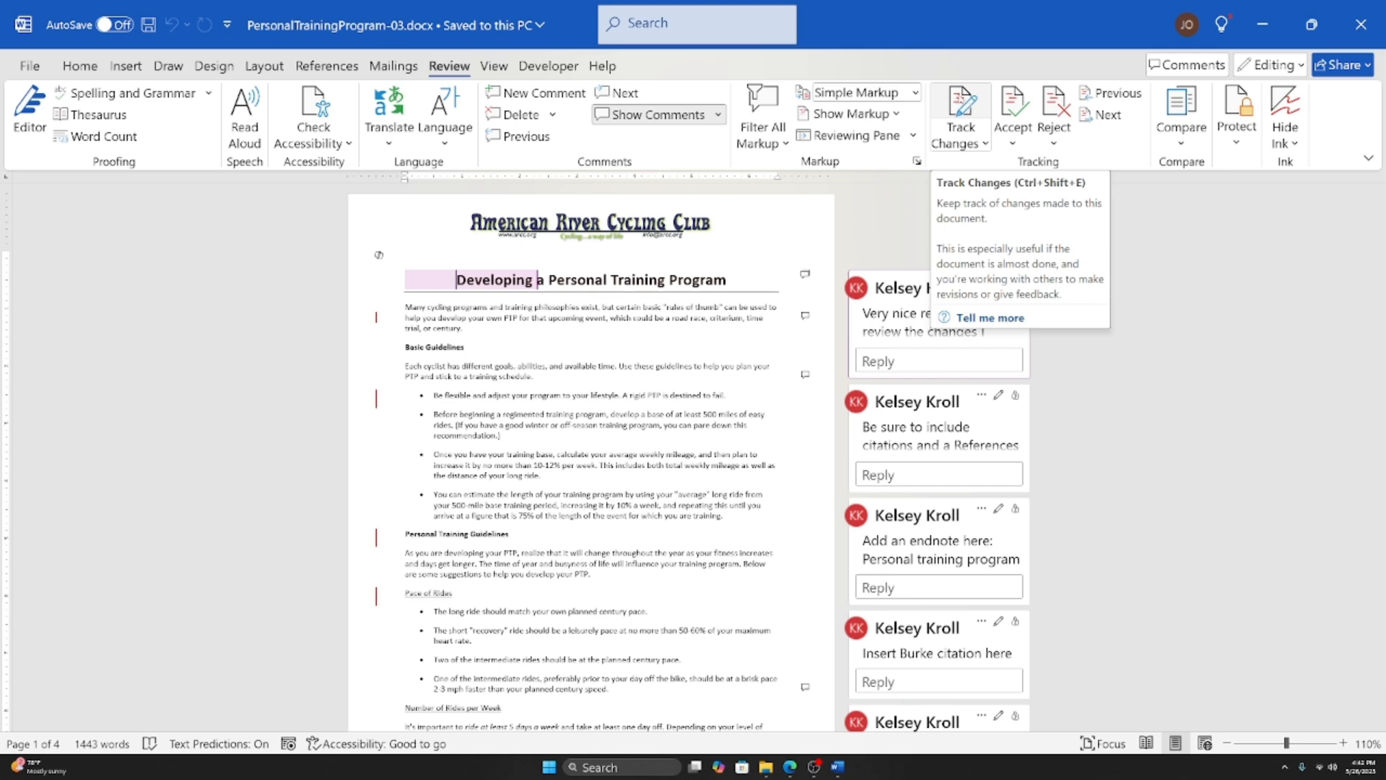
pyautogui.click(954, 99)
pyautogui.click(961, 107)
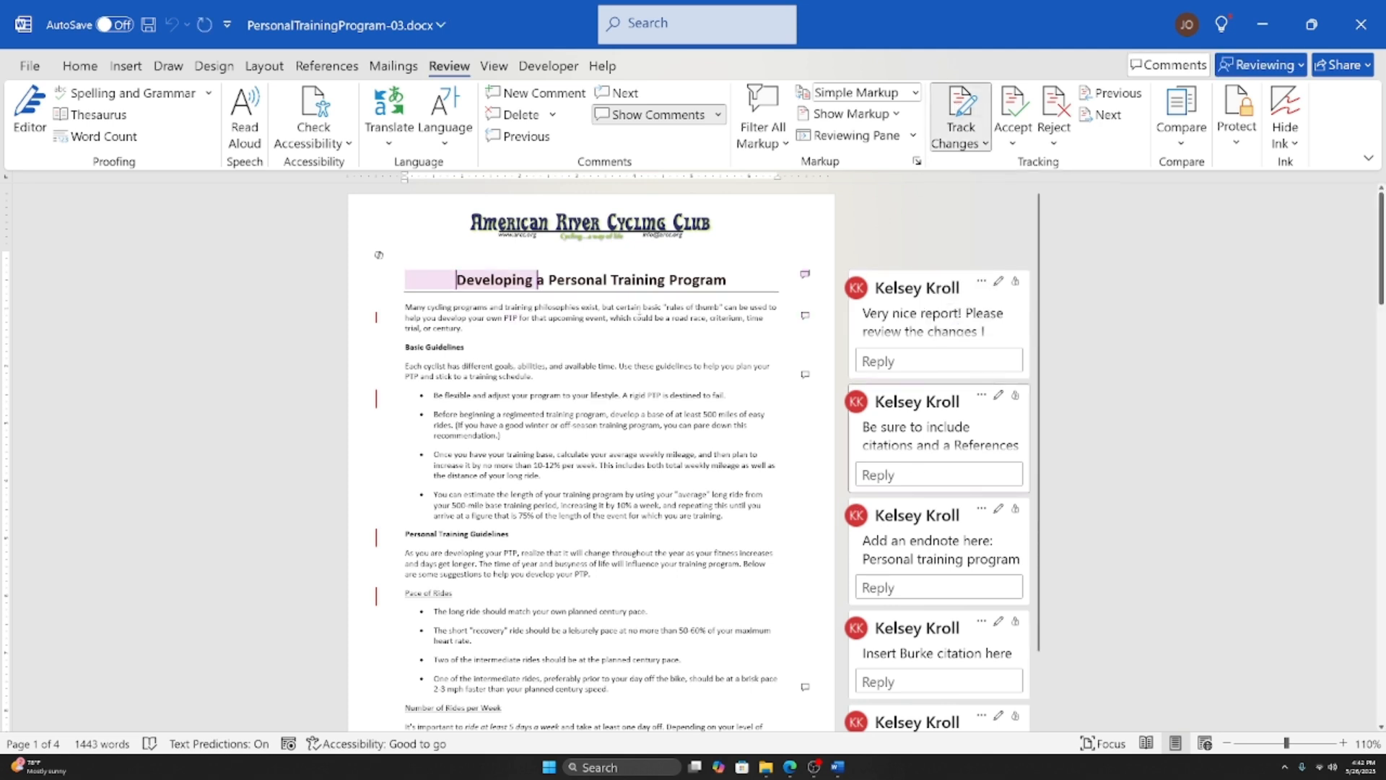
pyautogui.click(484, 333)
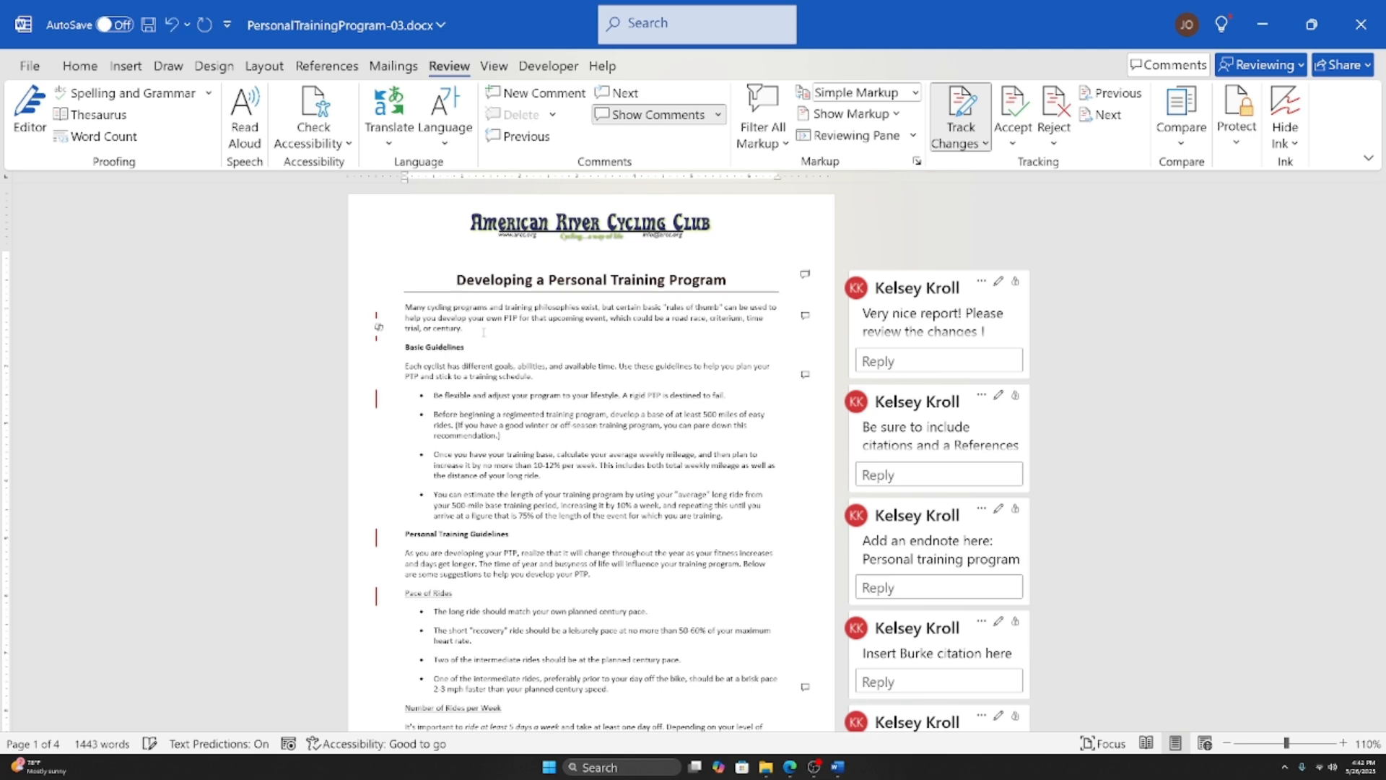
pyautogui.write('Something new.')
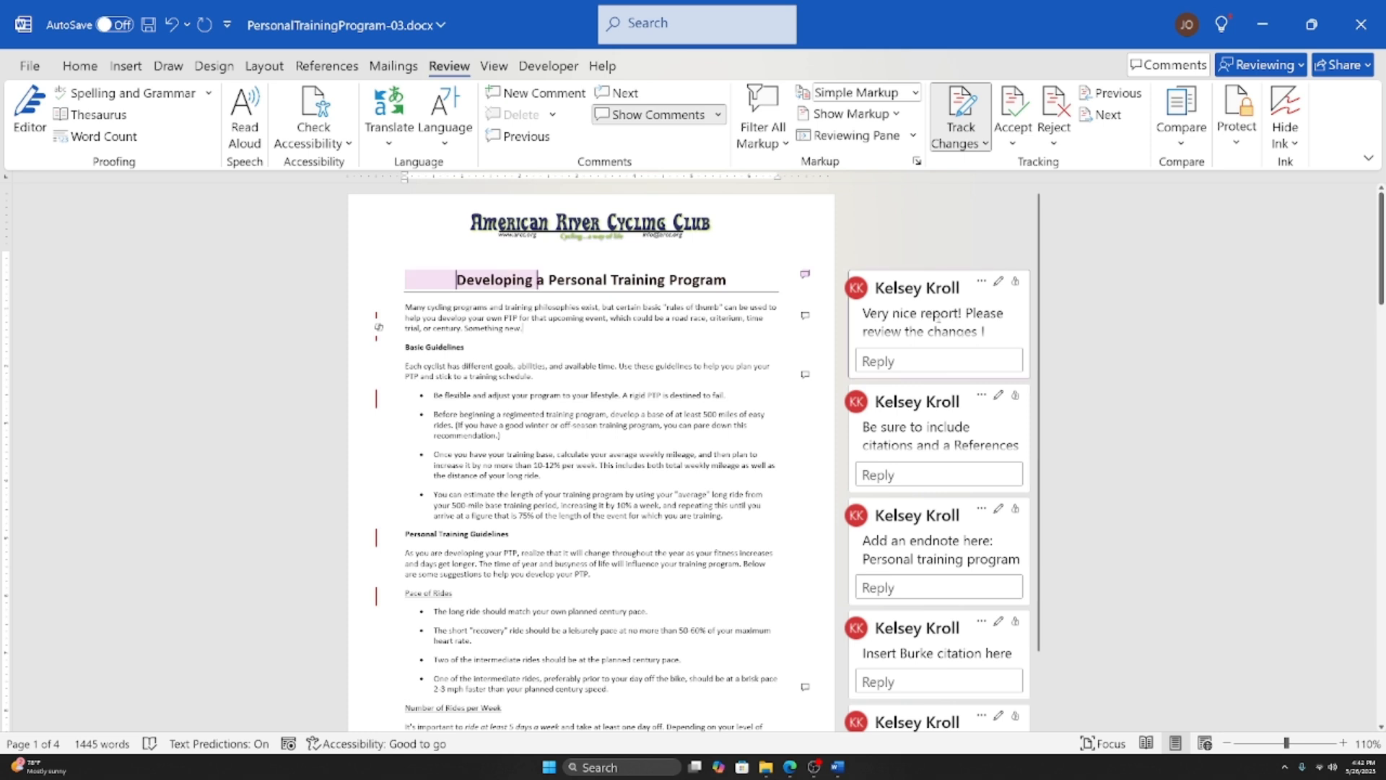
# Step: Review who change tracking can apply to, and turn off Track Changes for the document
pyautogui.click(980, 143)
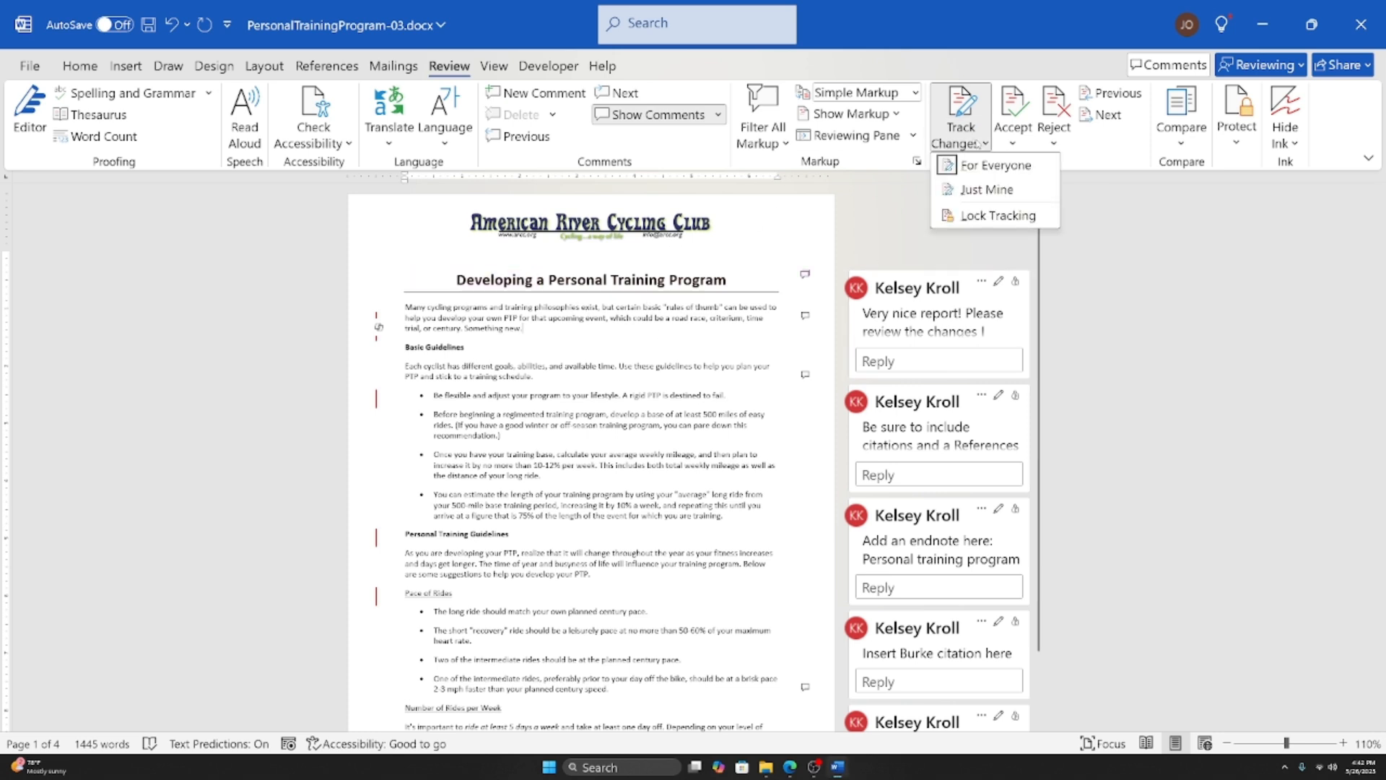
pyautogui.click(583, 340)
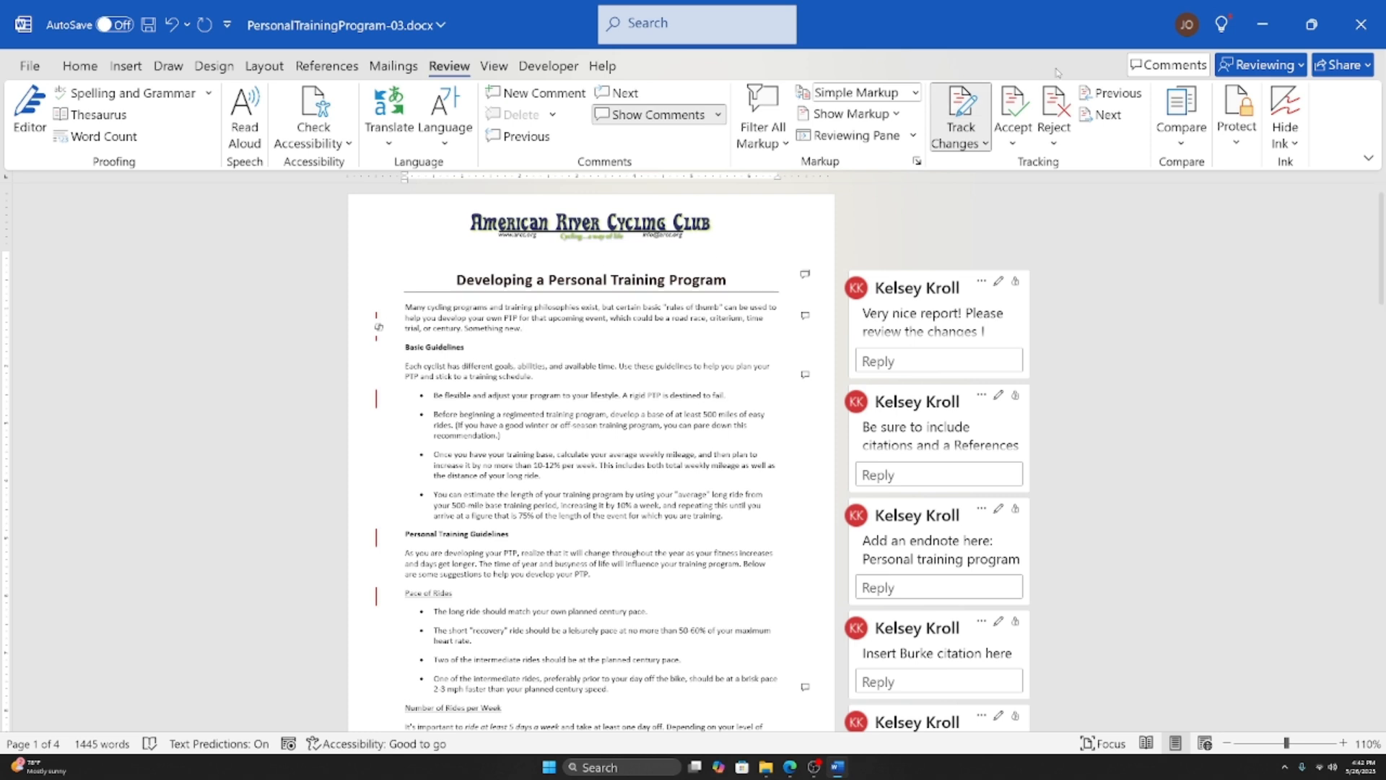
pyautogui.click(952, 112)
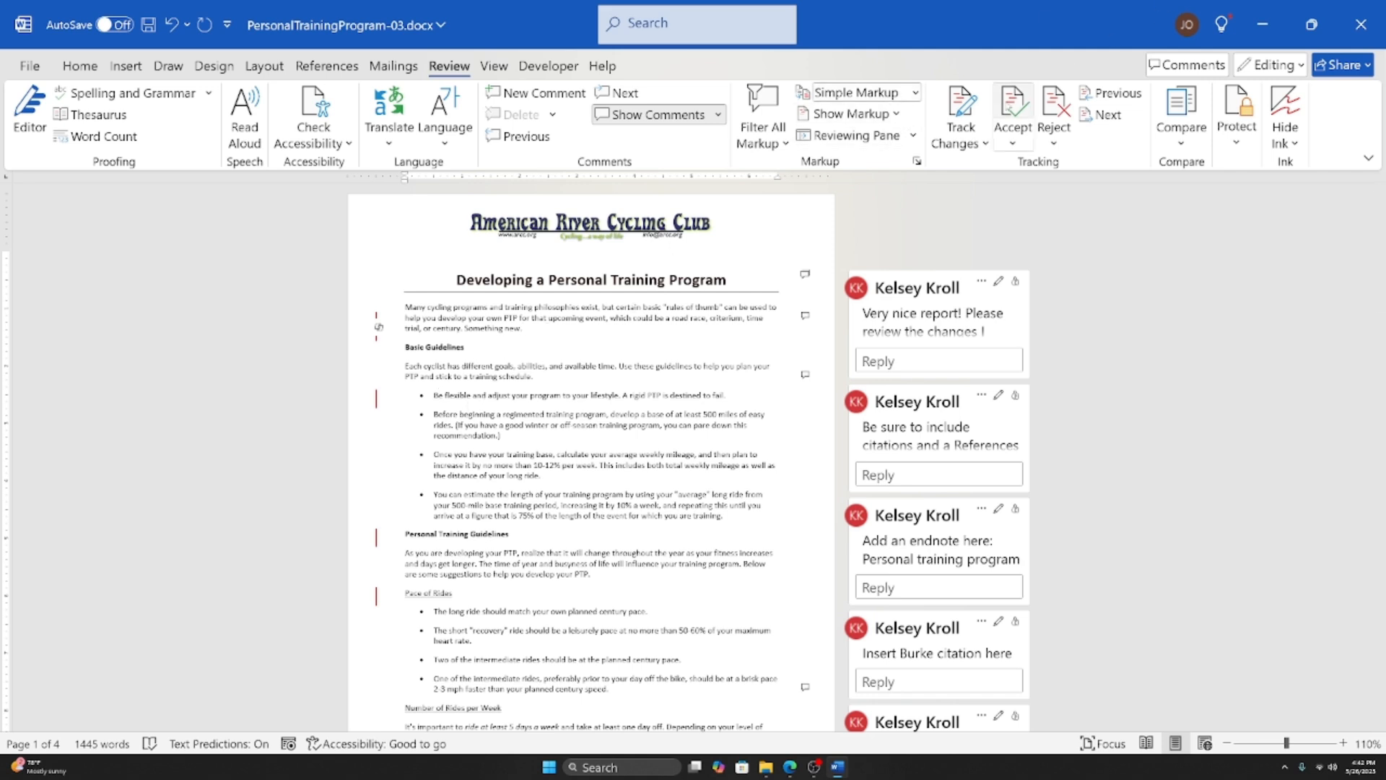
pyautogui.click(976, 112)
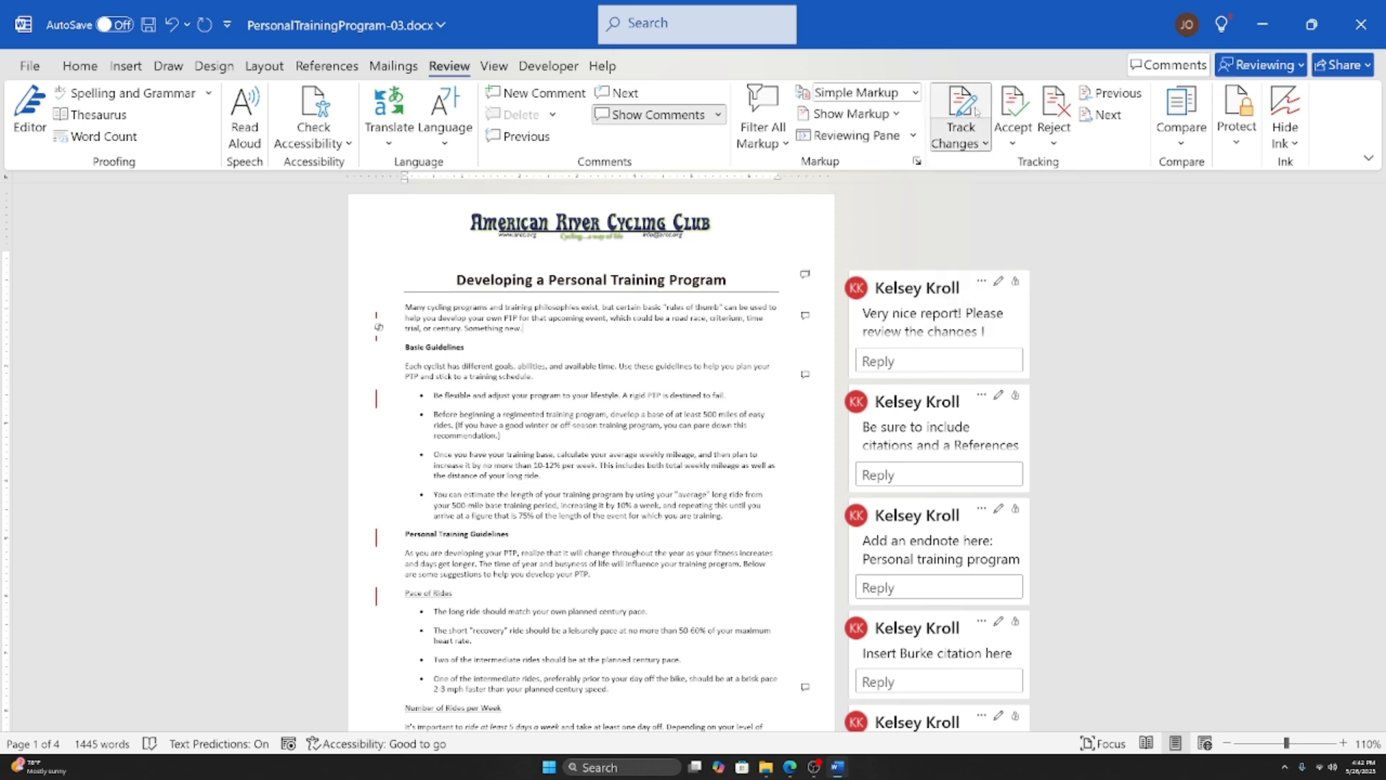
pyautogui.click(976, 112)
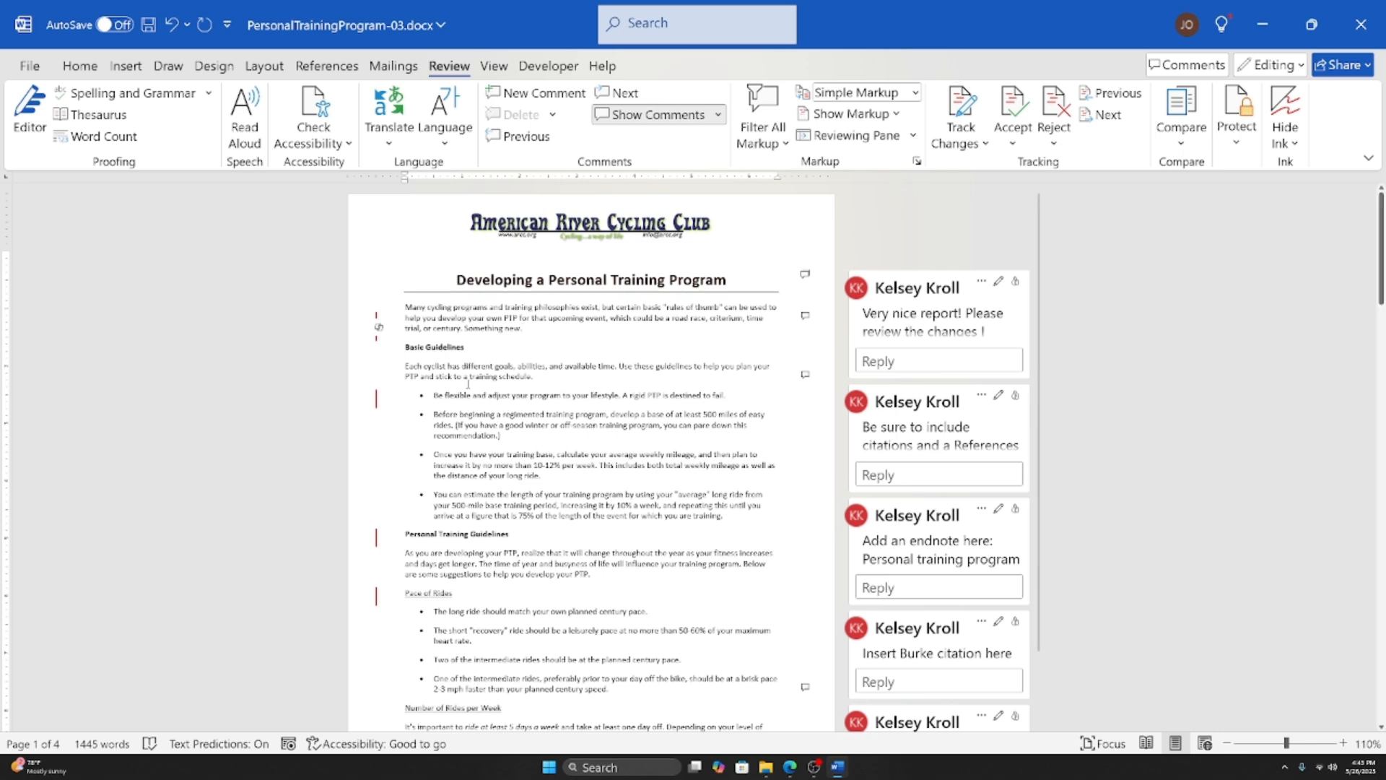
pyautogui.click(519, 317)
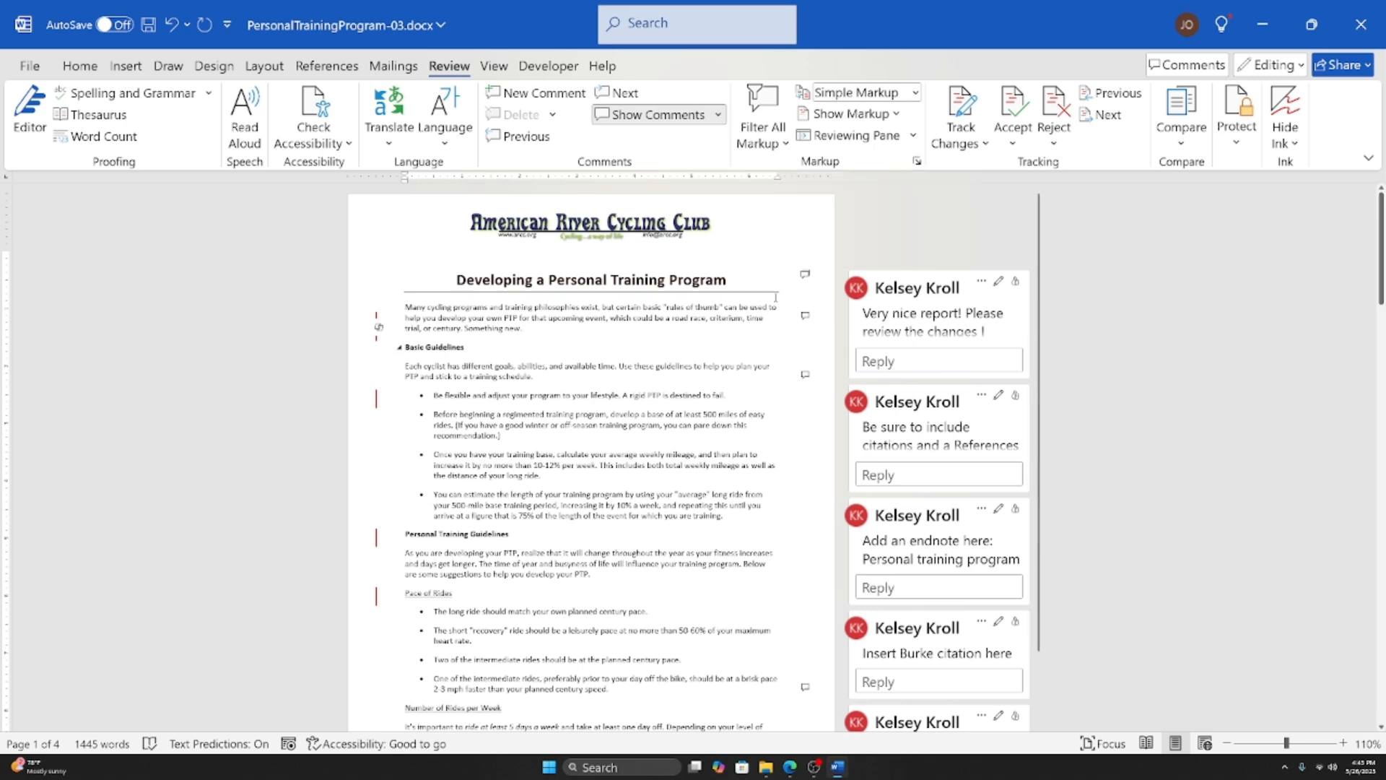
# Step: Set the markup display to All Markup and dismiss the notice about new Track Change cards
pyautogui.click(913, 94)
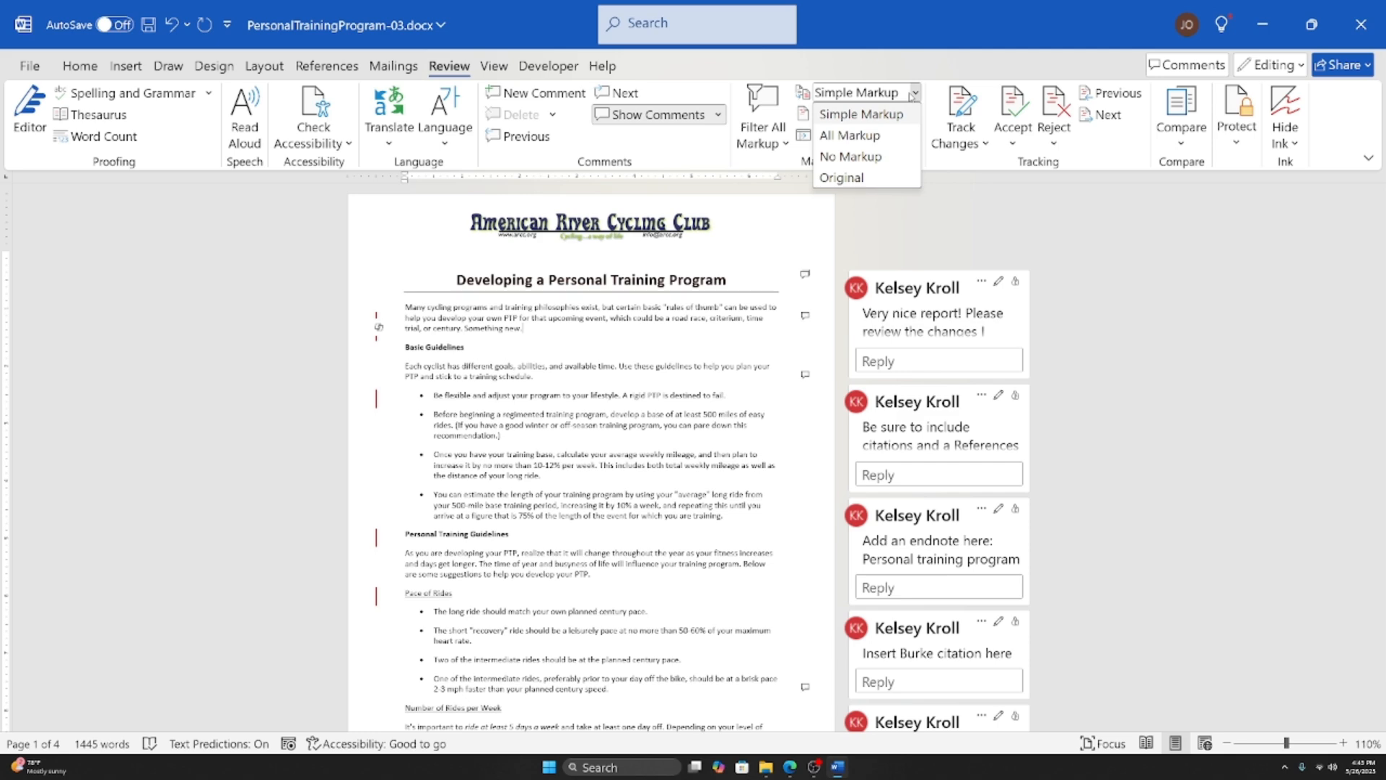
pyautogui.click(852, 136)
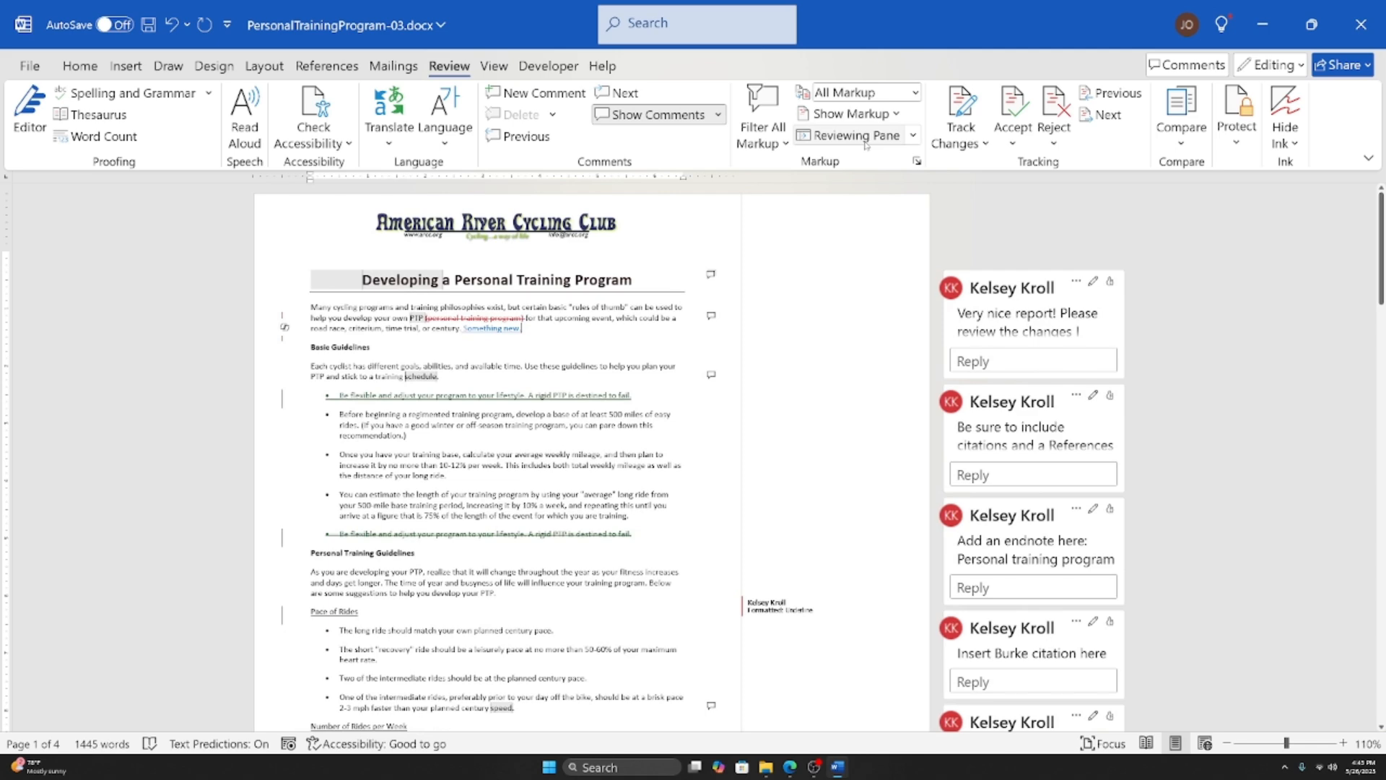
pyautogui.scroll(-1, 647, 463)
pyautogui.scroll(1, 646, 458)
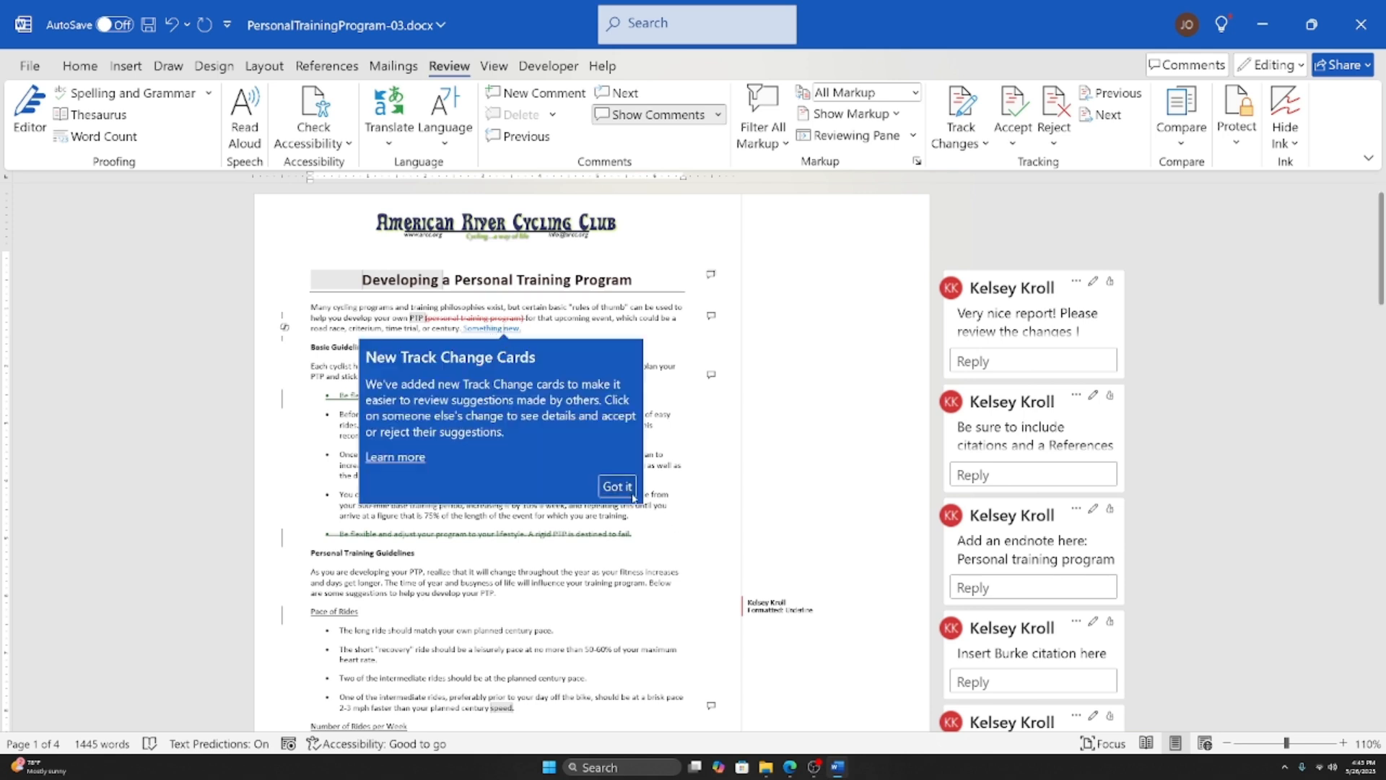
pyautogui.click(628, 491)
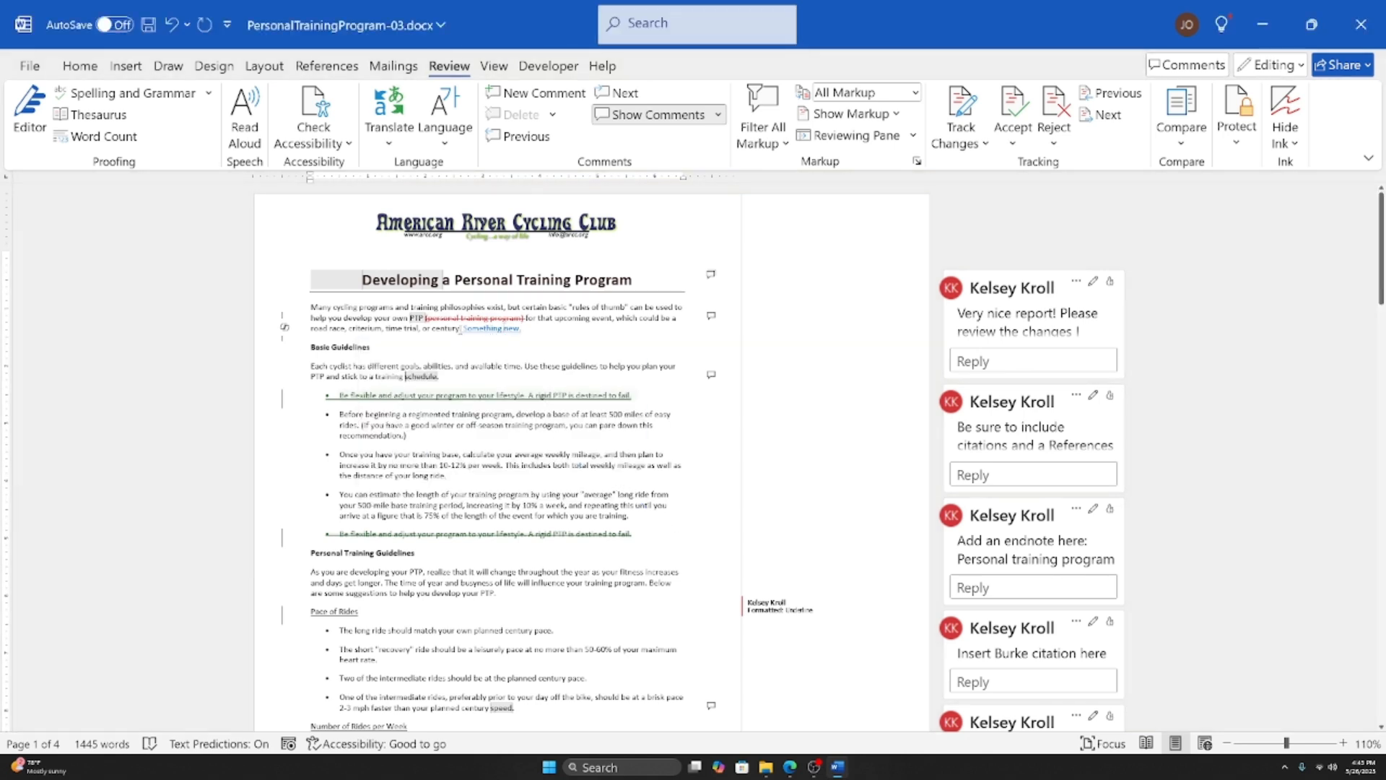
# Step: Examine the tracked insertion, deletion, moved text and formatting changes on the first two pages, including their reviewer details
pyautogui.moveTo(460, 329); pyautogui.dragTo(526, 329)
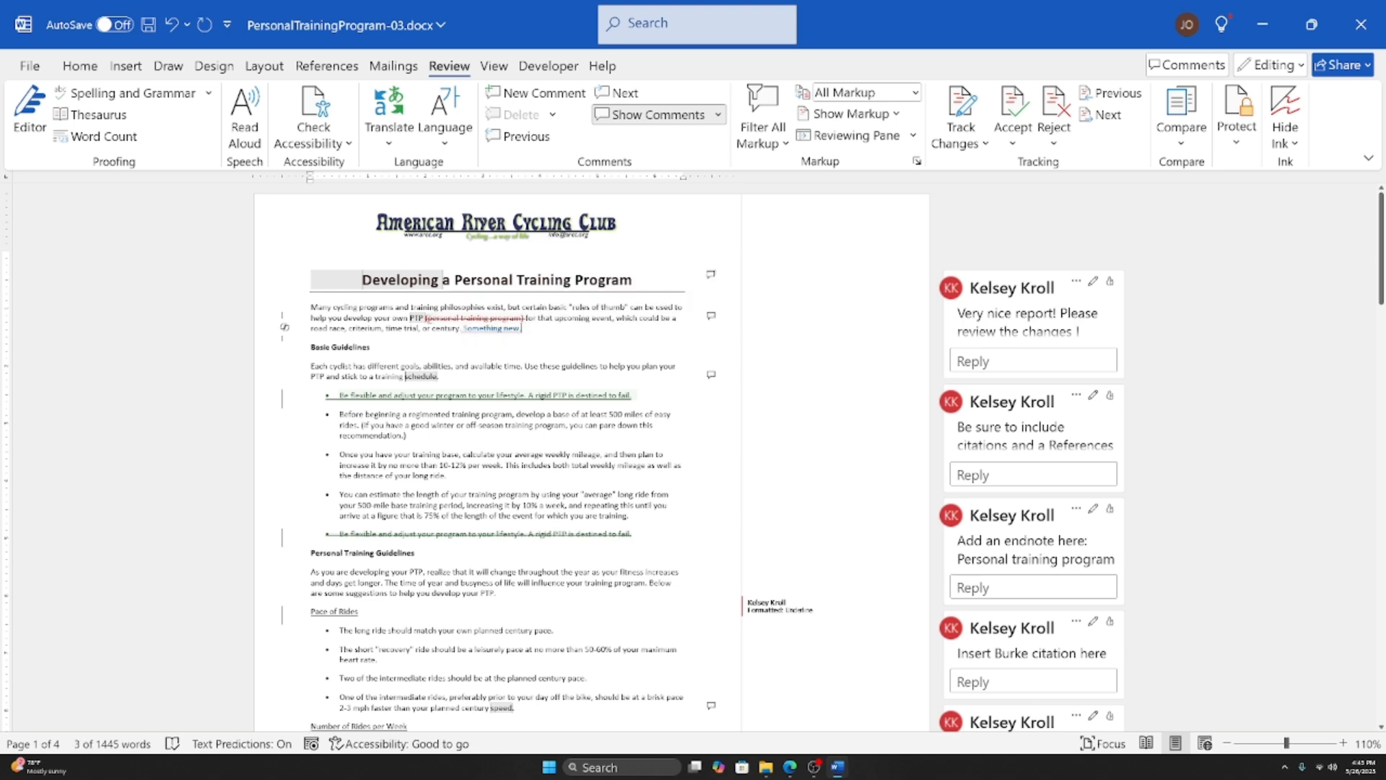
pyautogui.click(511, 327)
pyautogui.moveTo(510, 325); pyautogui.dragTo(524, 321)
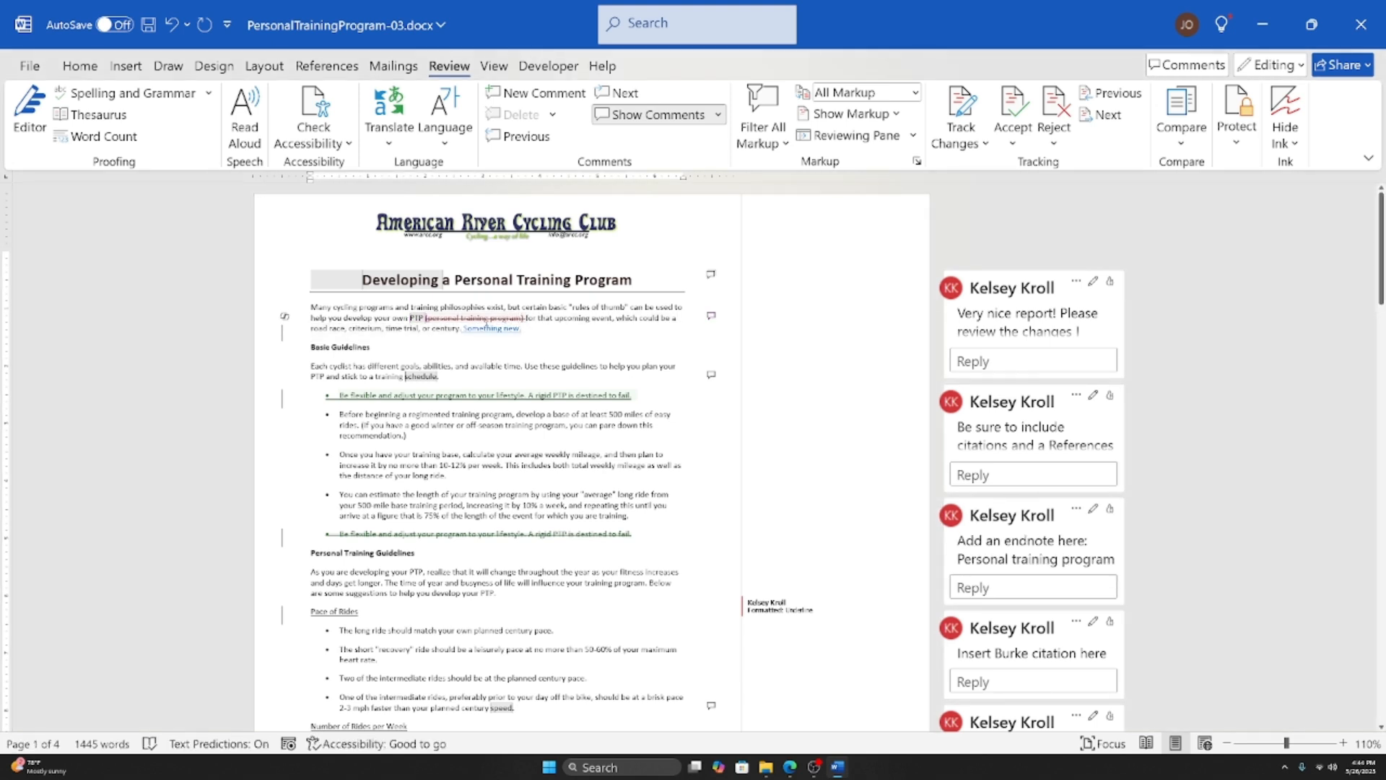
pyautogui.moveTo(486, 322)
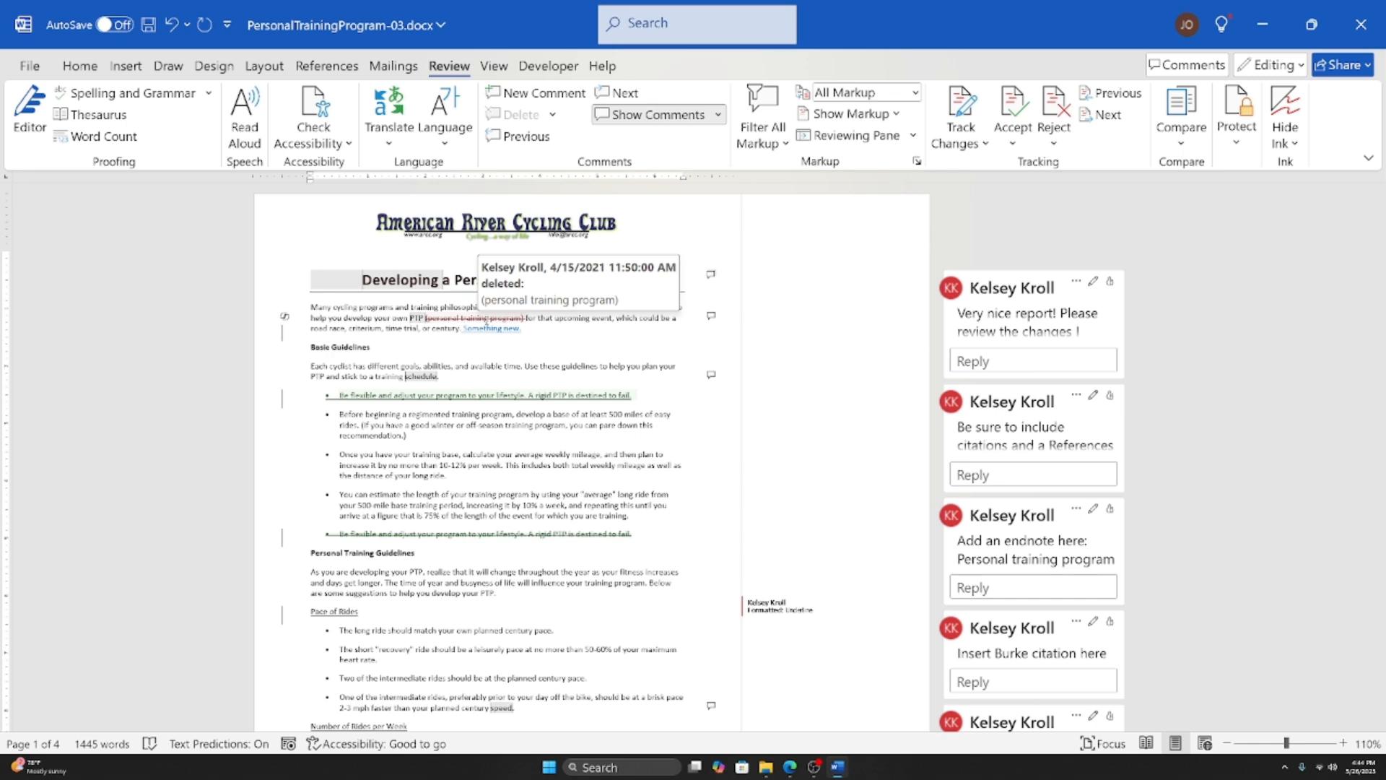
pyautogui.moveTo(472, 396)
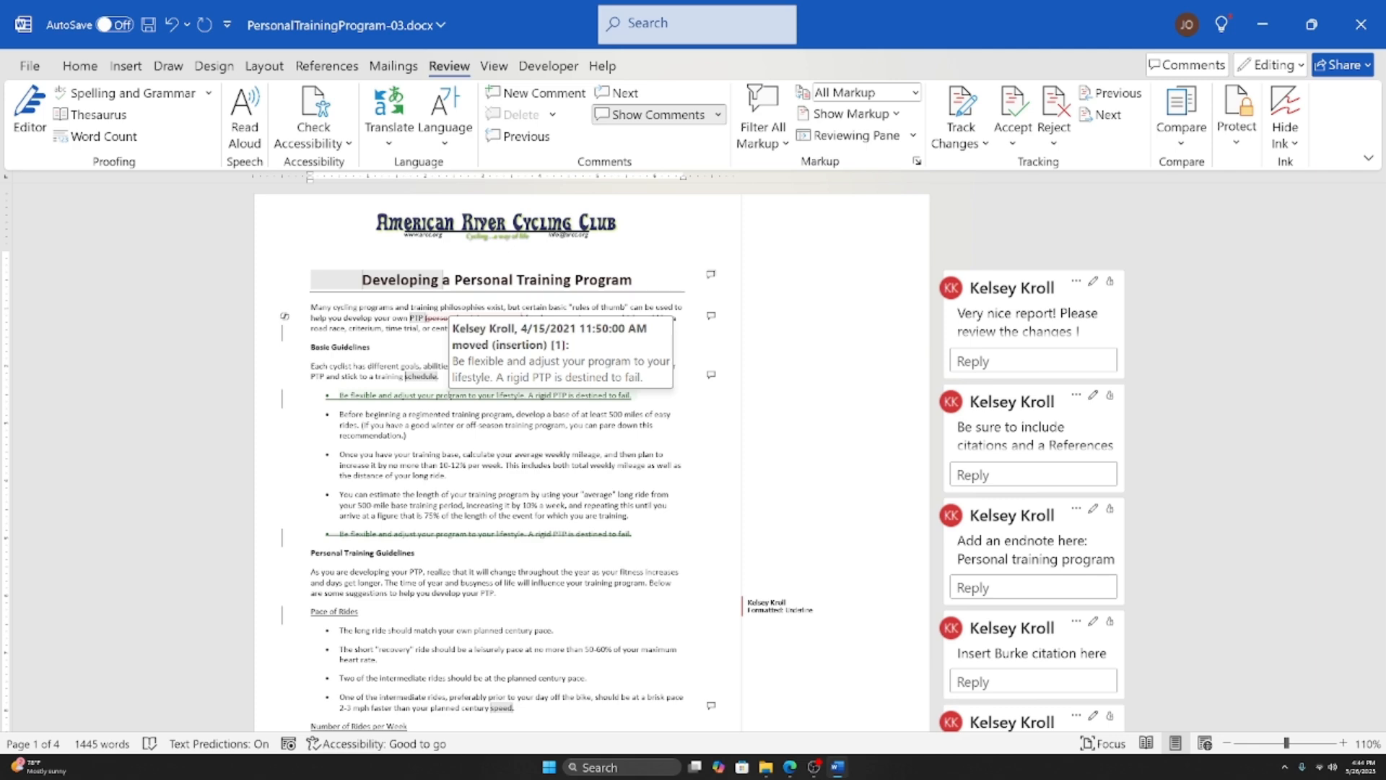
pyautogui.scroll(-3, 447, 558)
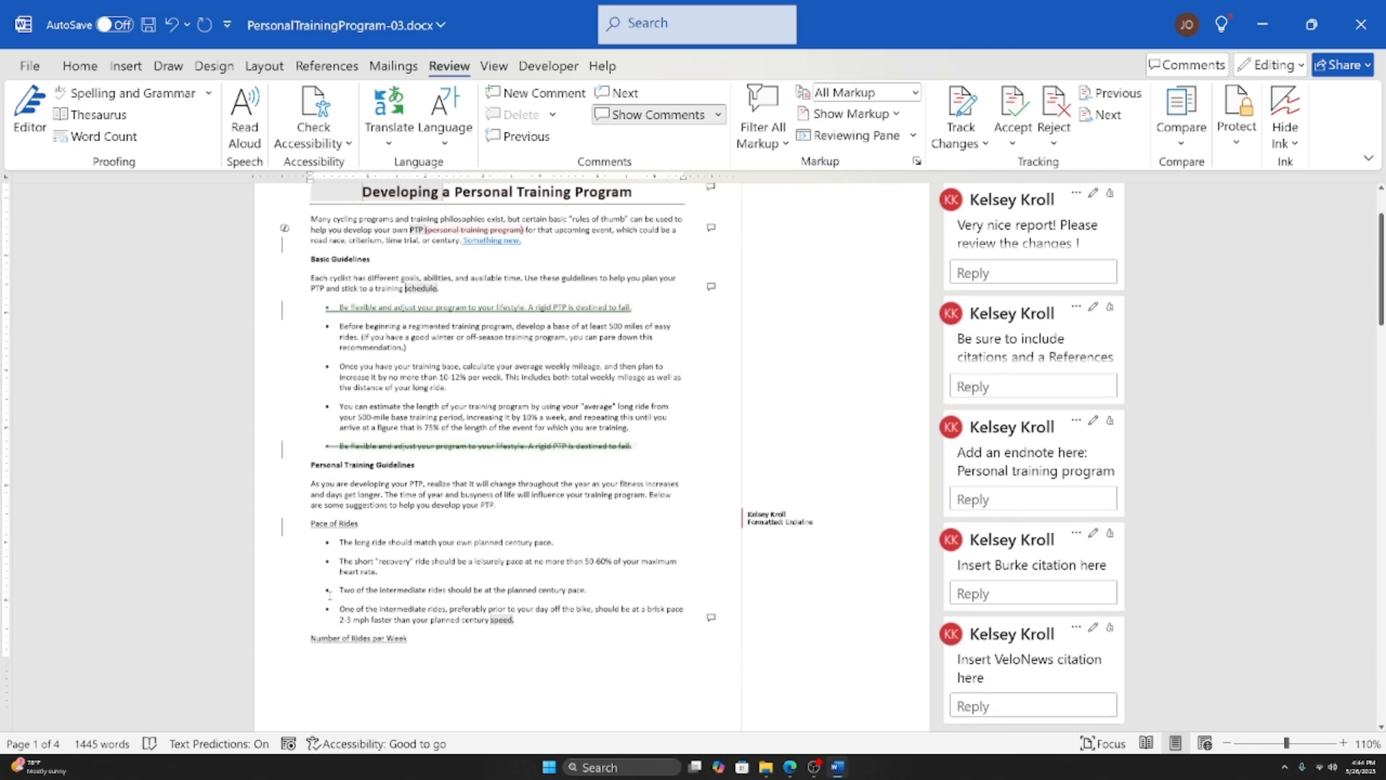
pyautogui.scroll(-1, 447, 558)
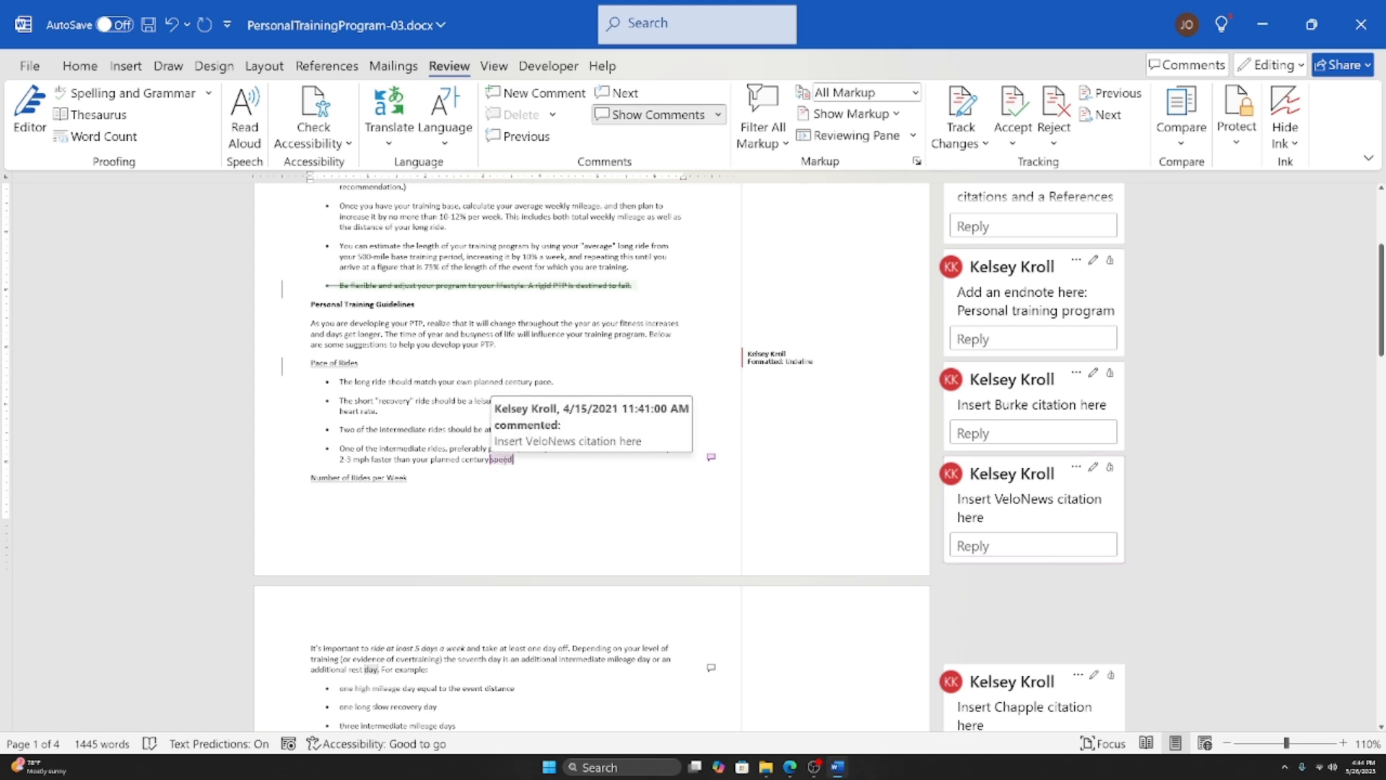
pyautogui.scroll(4, 549, 612)
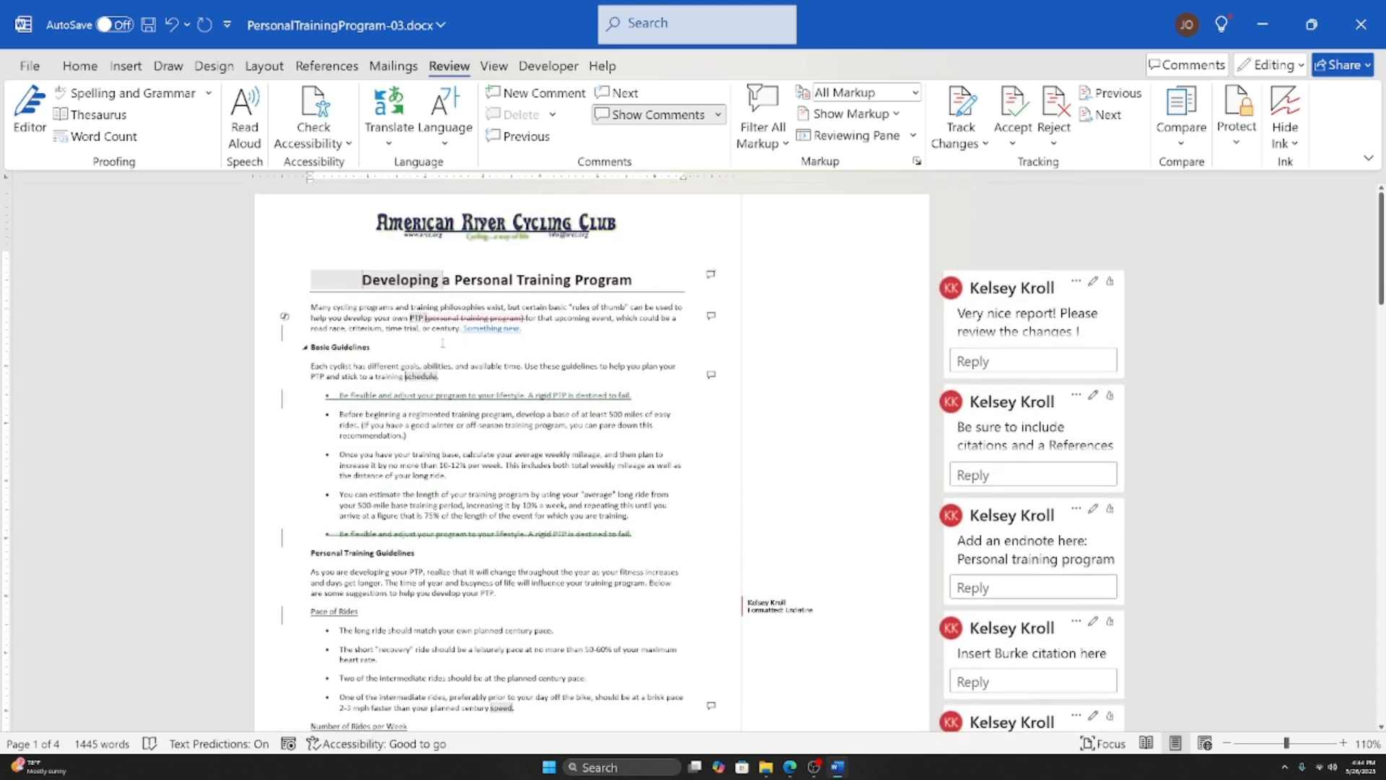
pyautogui.scroll(-20, 510, 302)
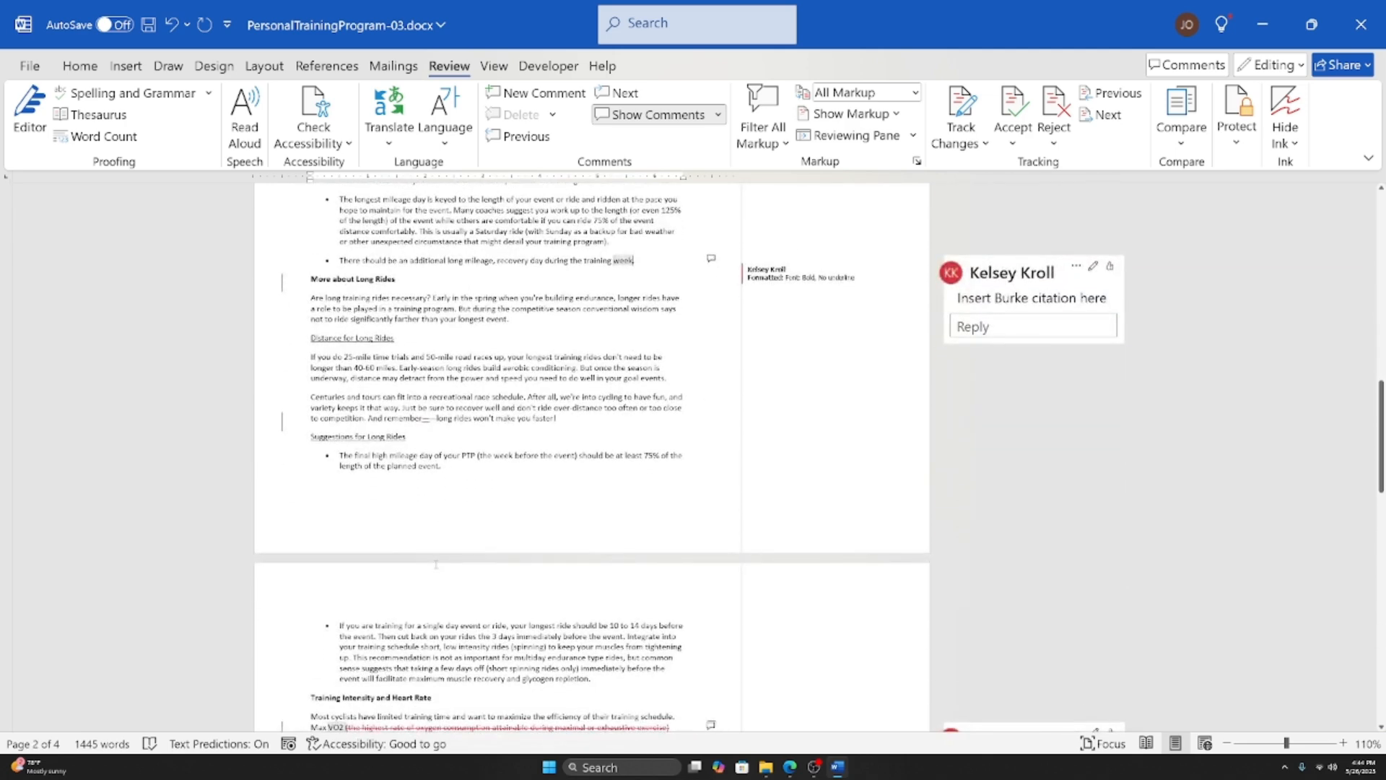
pyautogui.scroll(2, 436, 564)
pyautogui.scroll(-1, 436, 563)
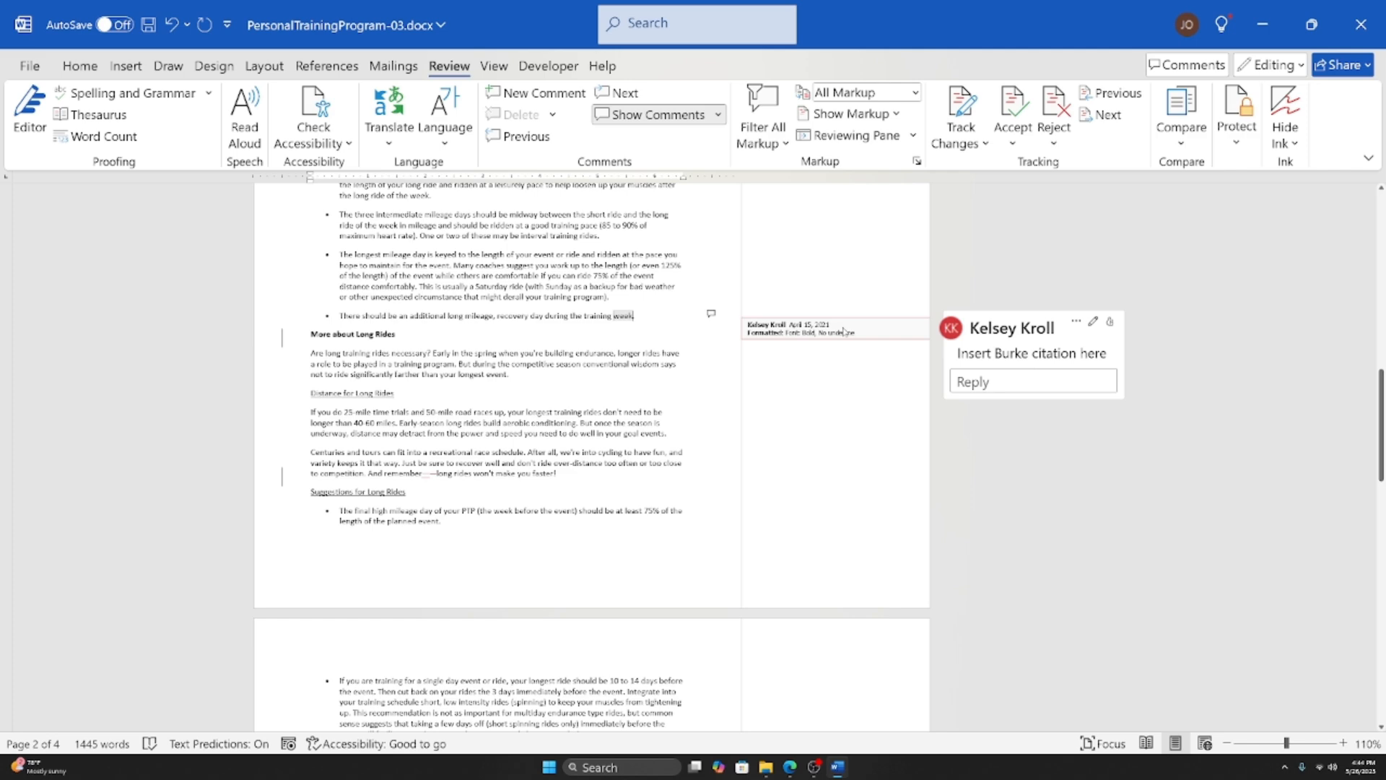
# Step: Return to the report's first page and set the markup display to No Markup
pyautogui.scroll(15, 843, 331)
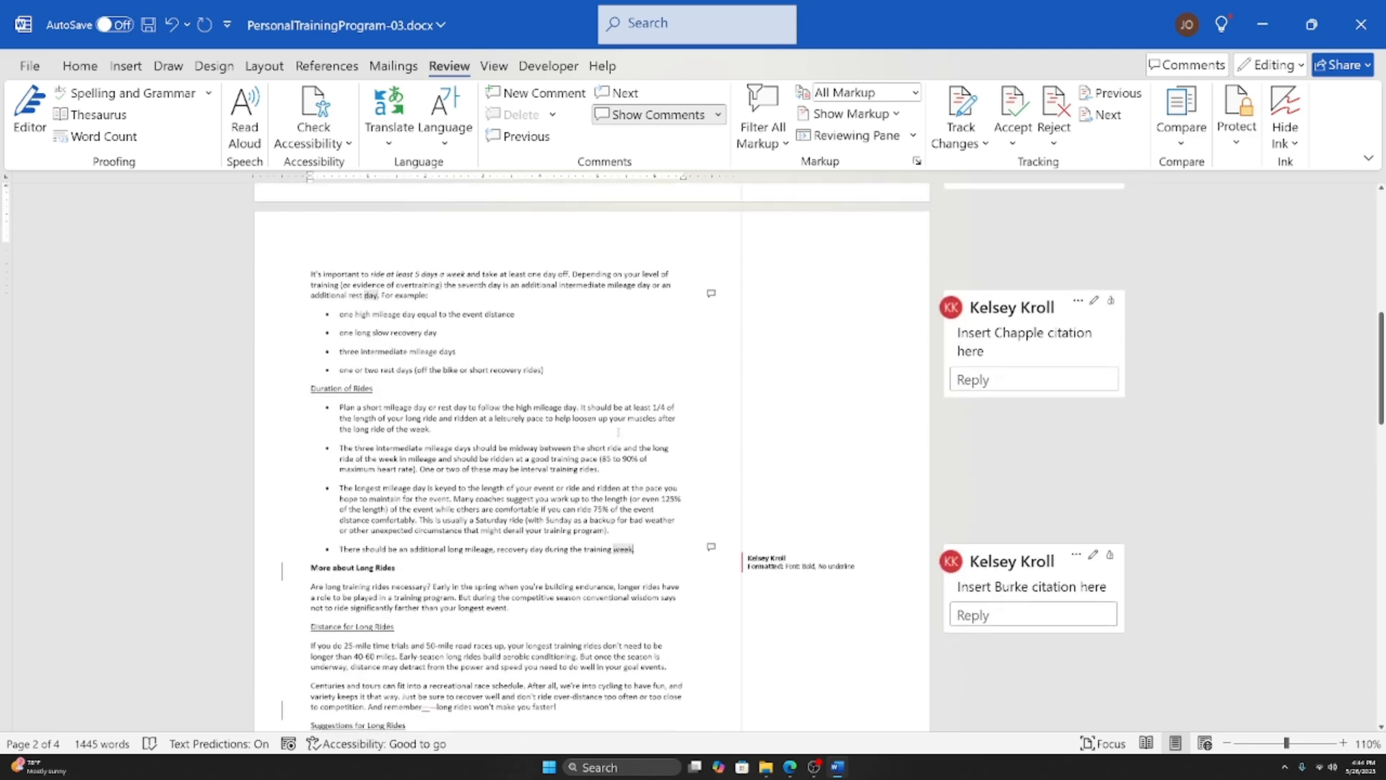
pyautogui.scroll(1, 756, 203)
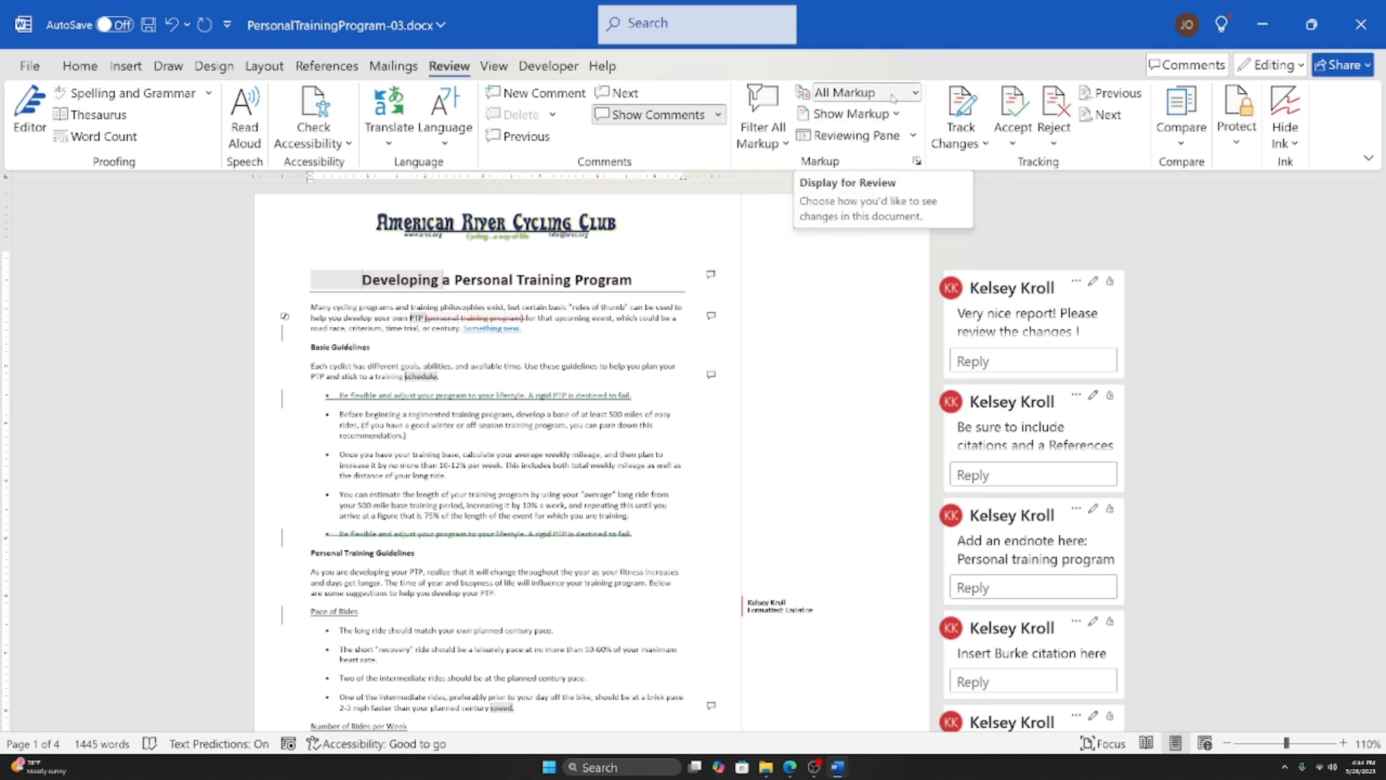
pyautogui.click(893, 98)
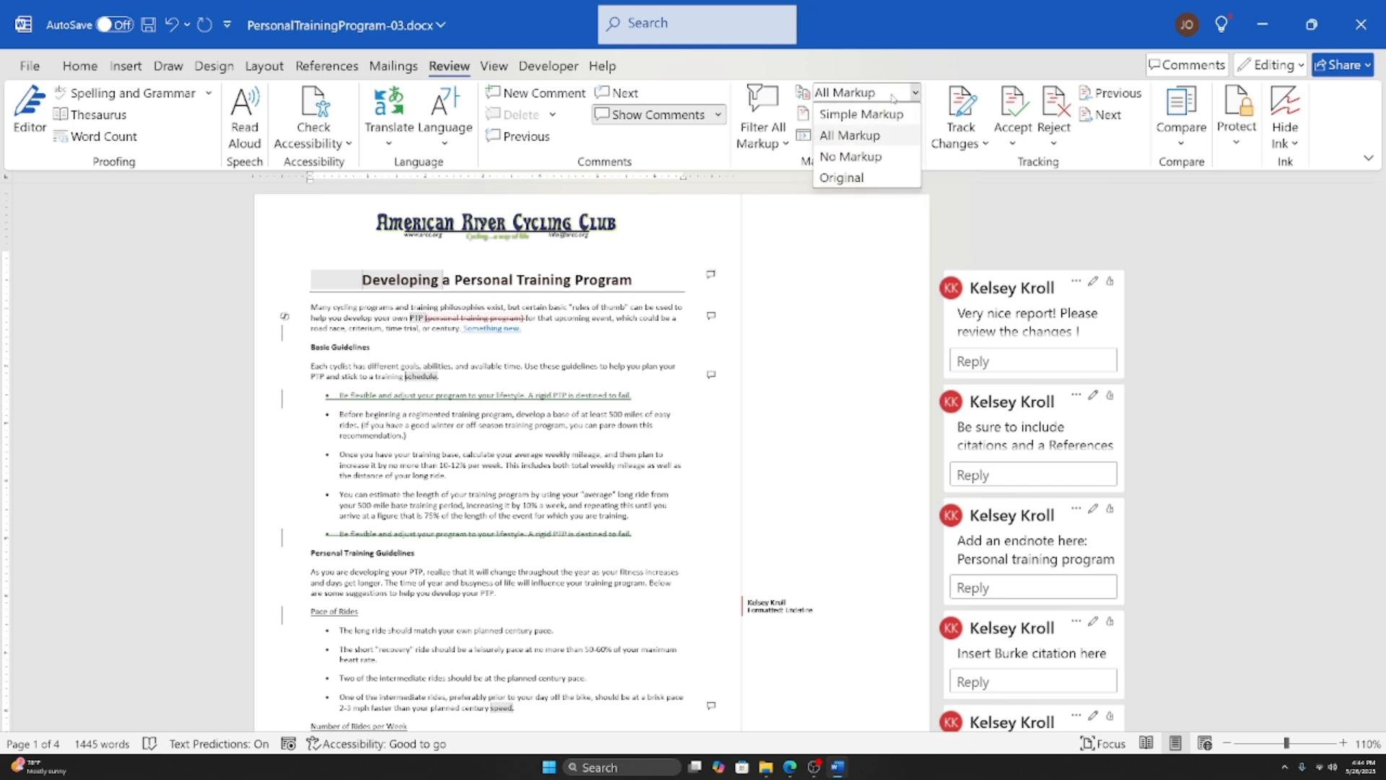
pyautogui.click(858, 159)
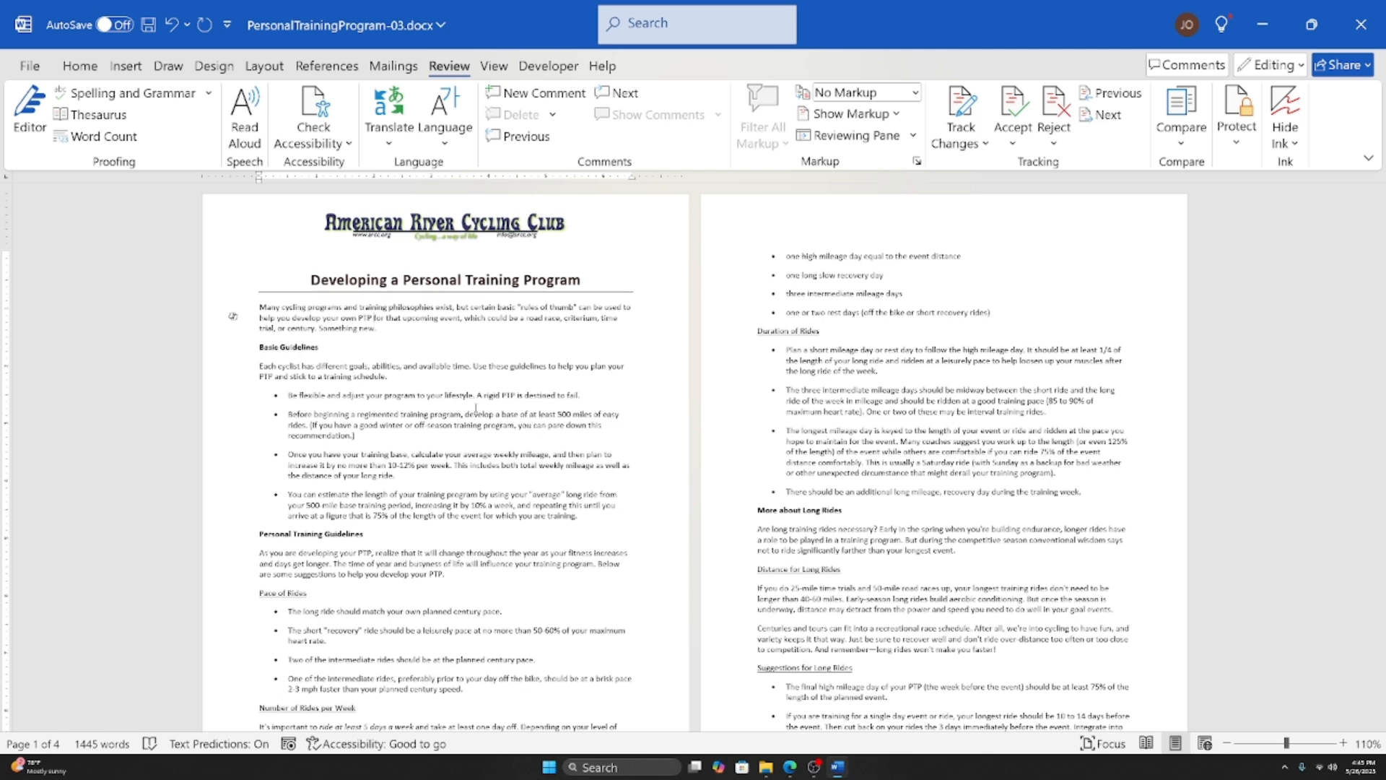
# Step: Set the markup display to Original and enlarge the page to 160% to read the text before revisions
pyautogui.click(913, 93)
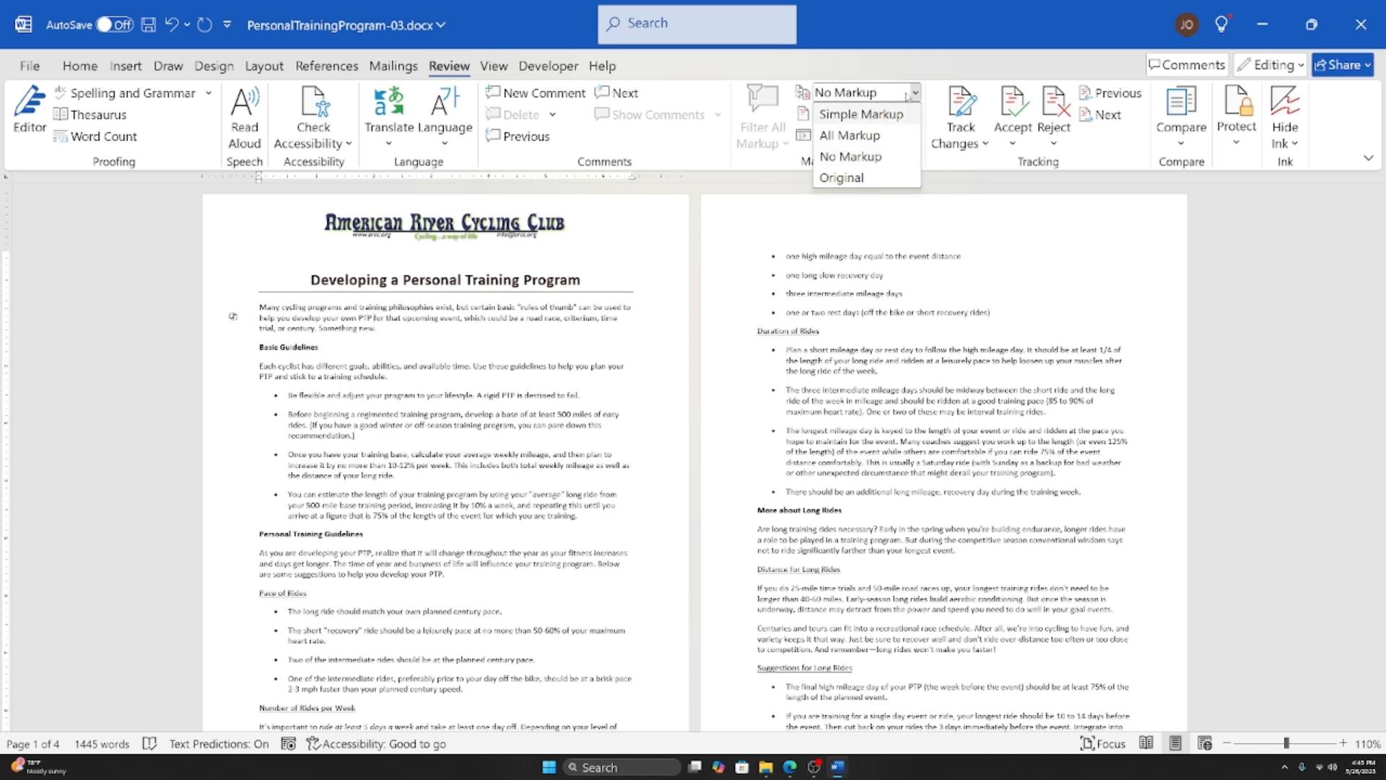
pyautogui.click(867, 180)
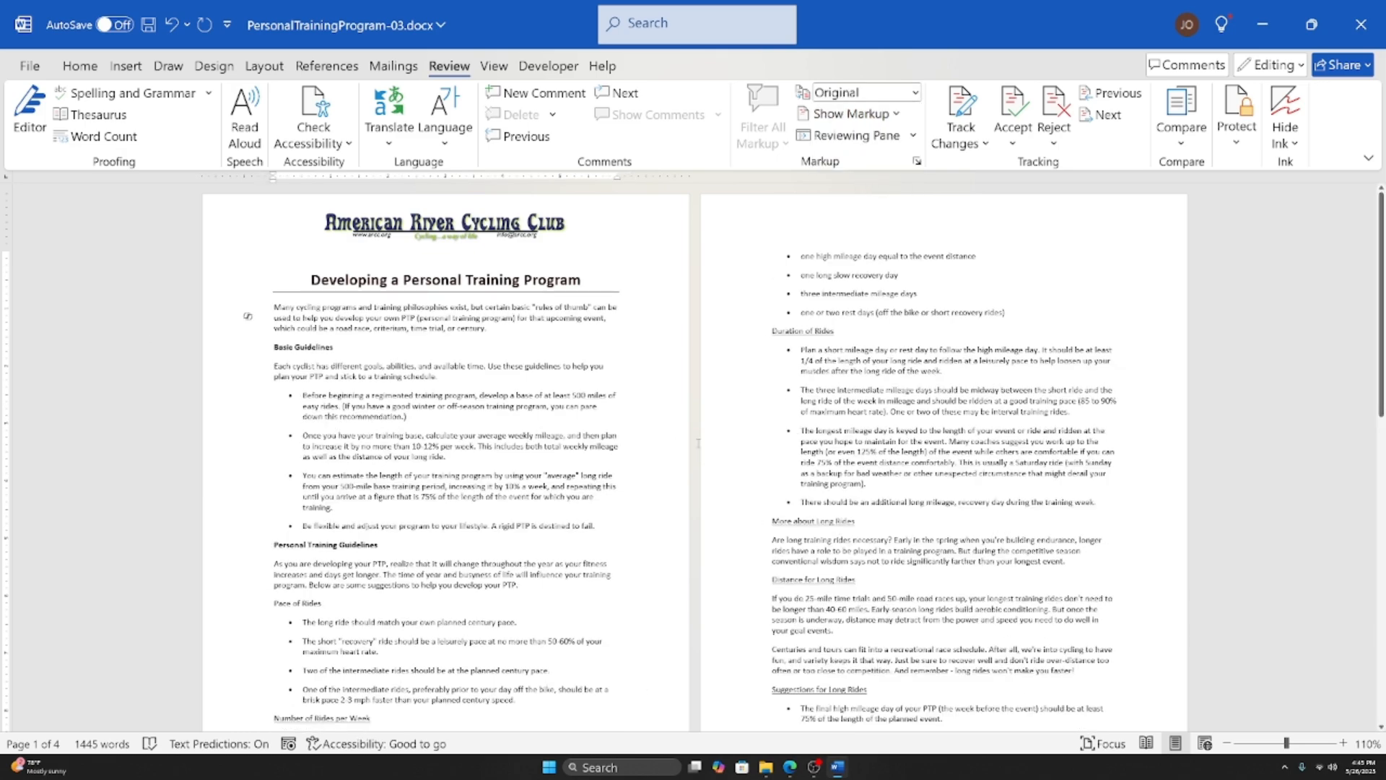
pyautogui.keyDown('ctrl'); pyautogui.scroll(5, 696, 456); pyautogui.keyUp('ctrl')
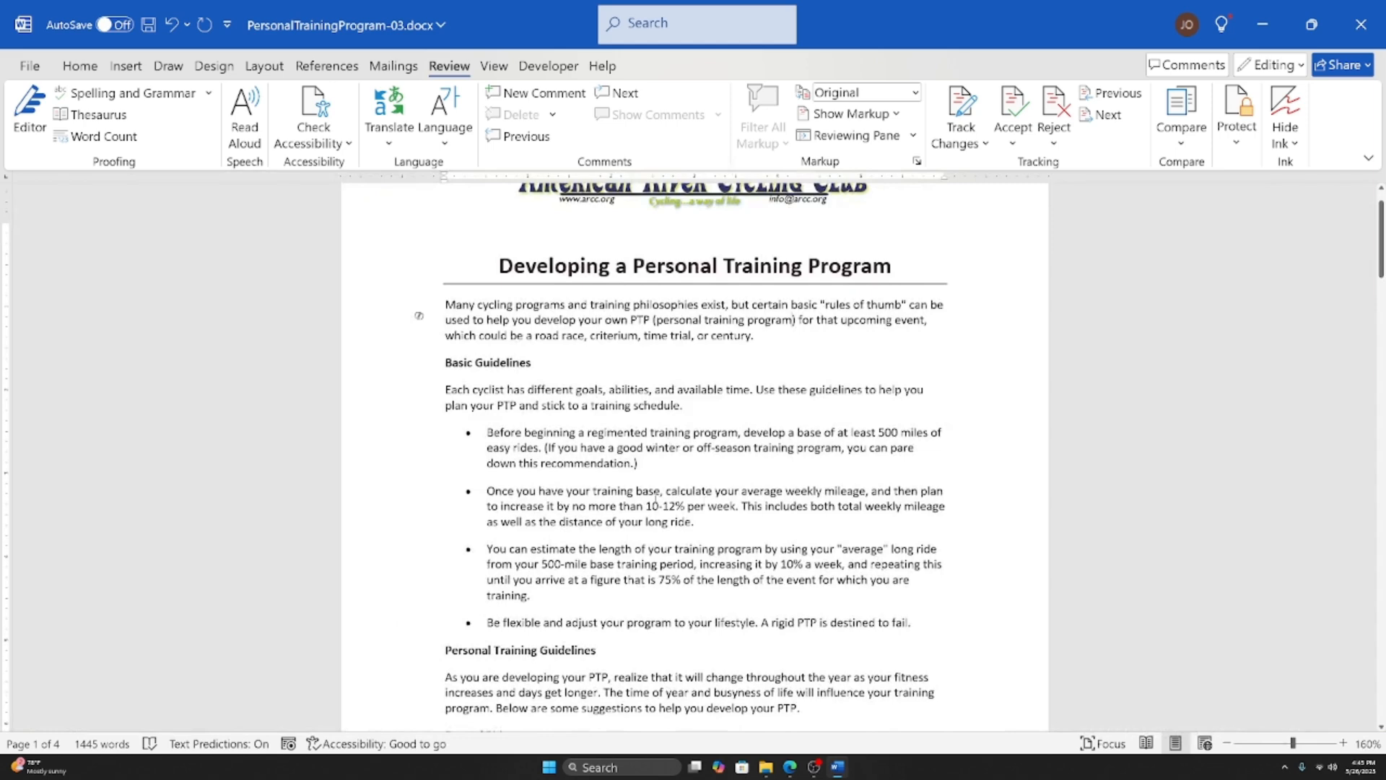
pyautogui.scroll(1, 656, 498)
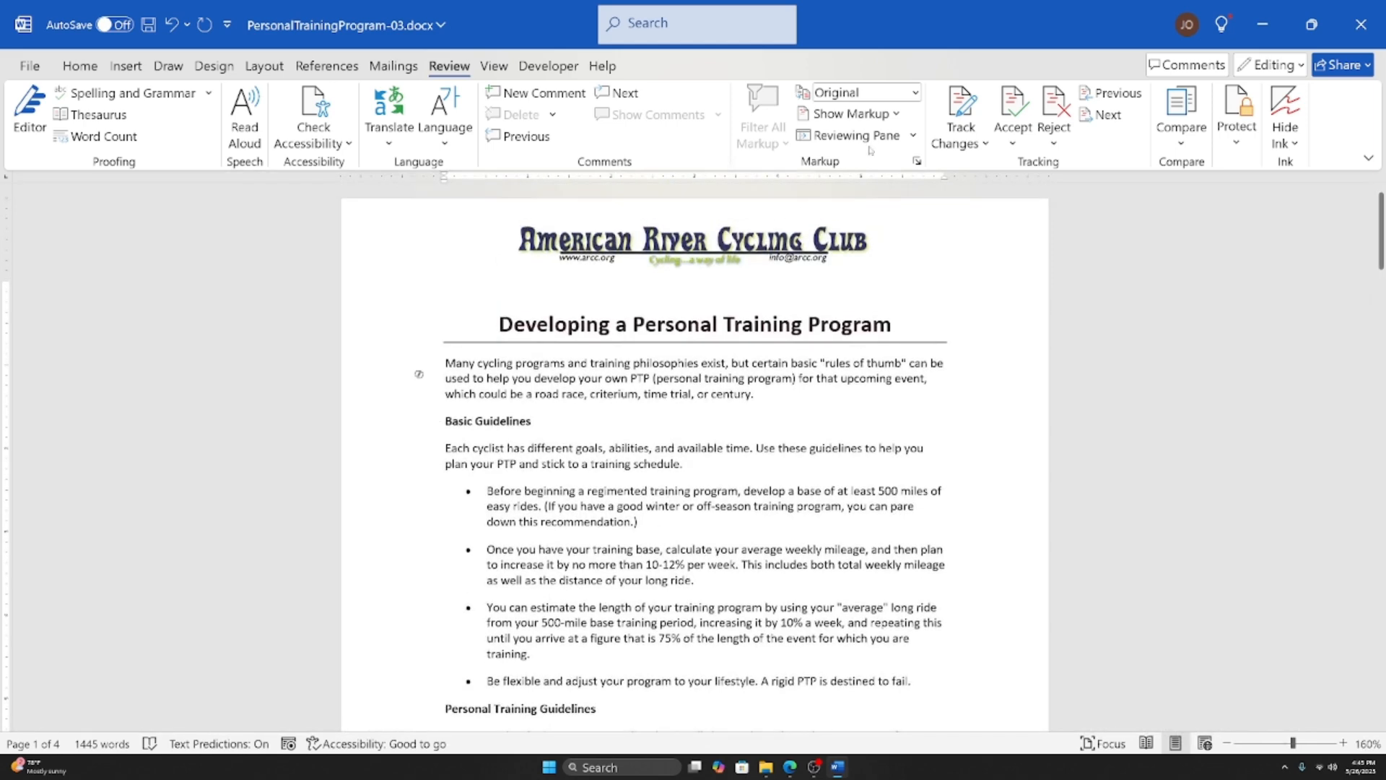
# Step: Compare the first page in the No Markup view with the All Markup view
pyautogui.click(913, 93)
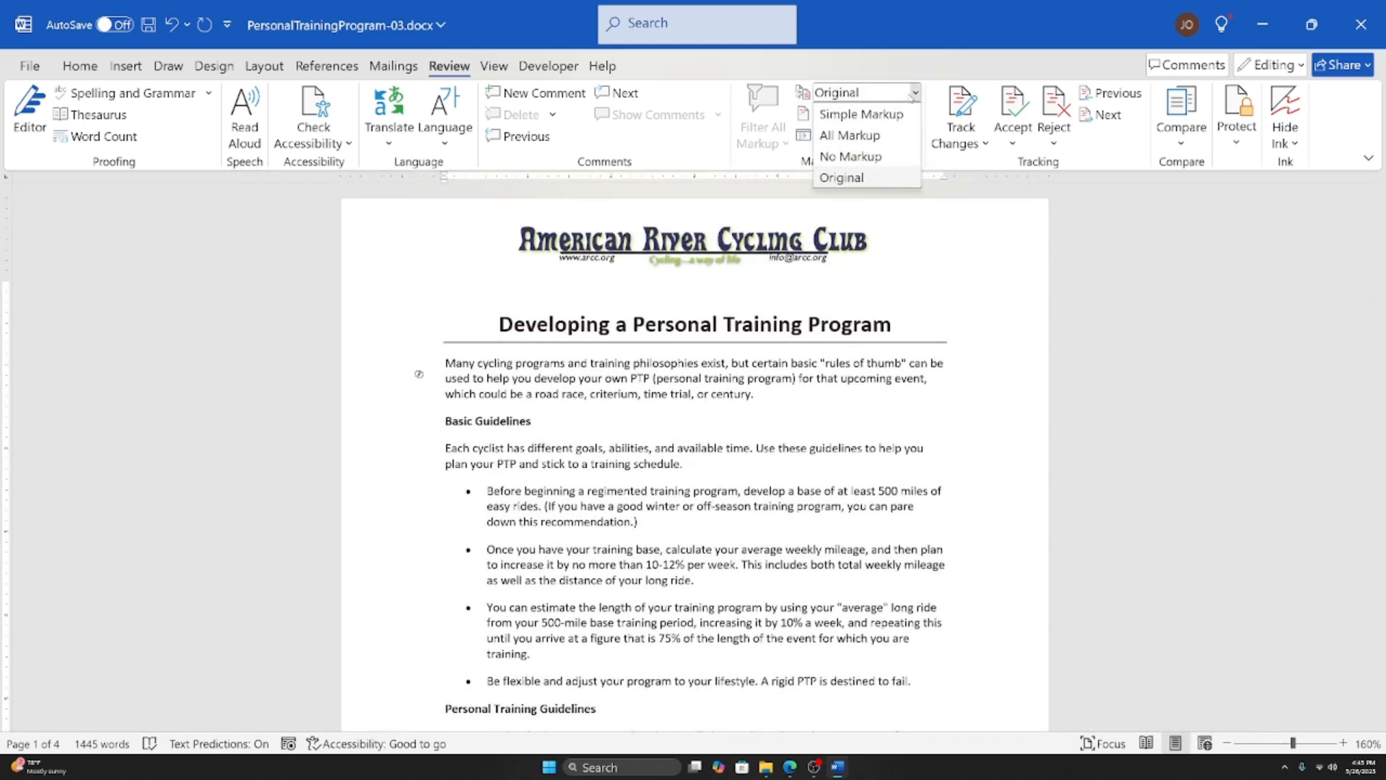
pyautogui.click(886, 156)
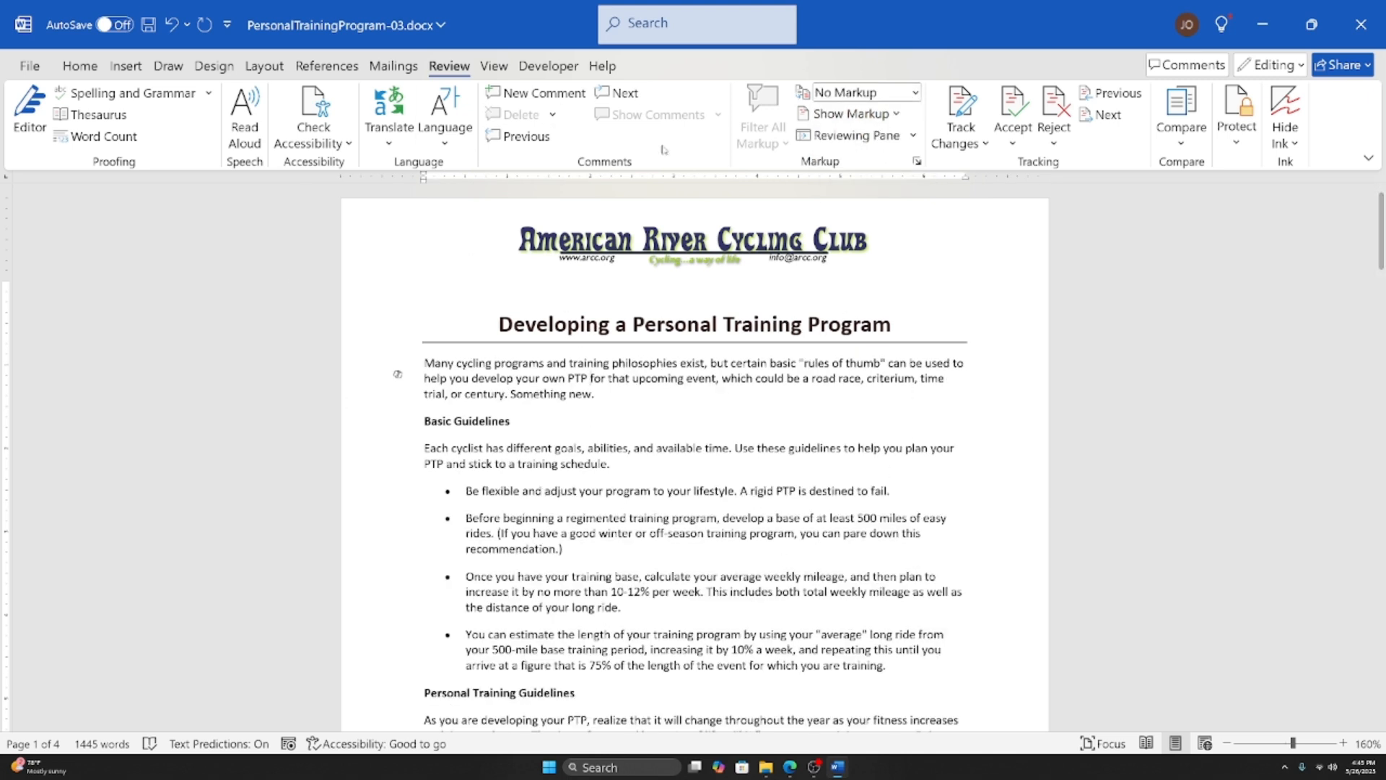
pyautogui.click(897, 92)
pyautogui.click(850, 136)
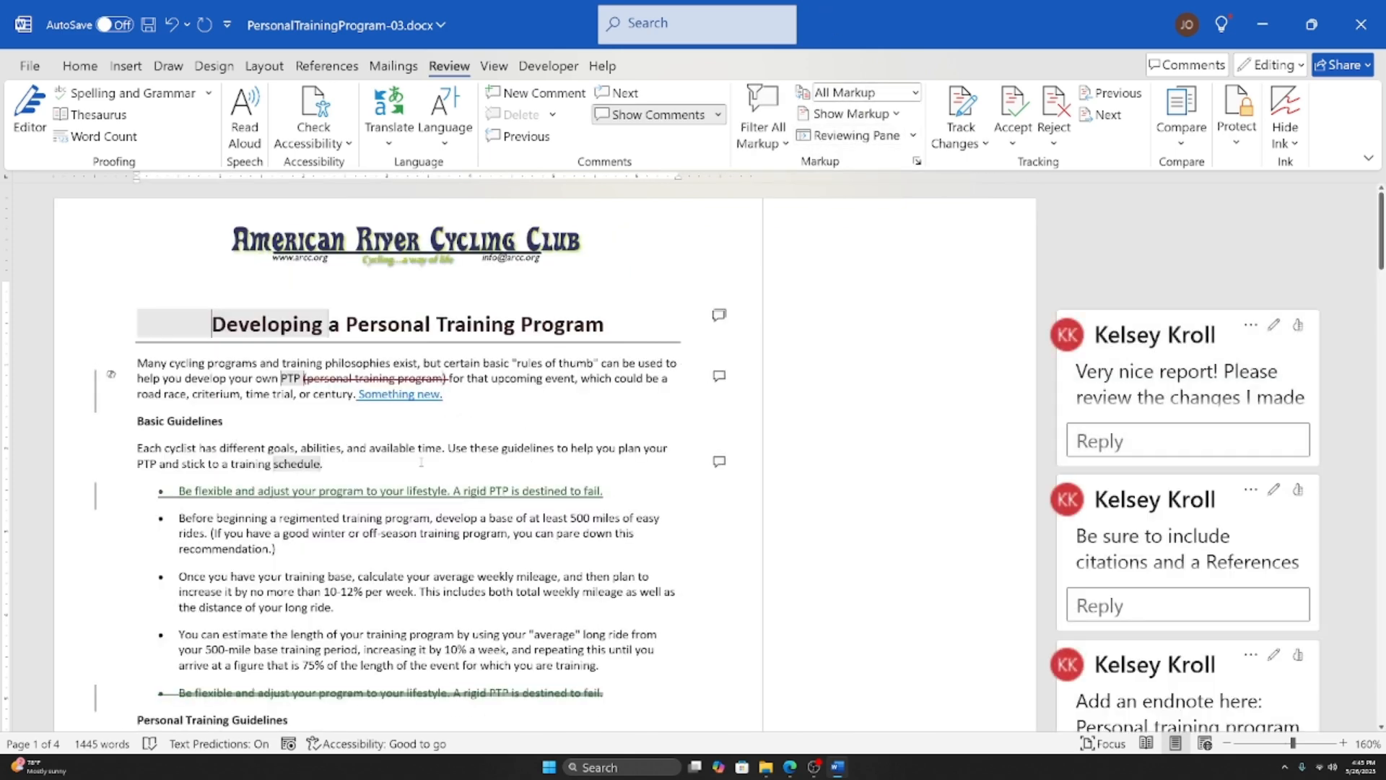
pyautogui.scroll(-3, 449, 306)
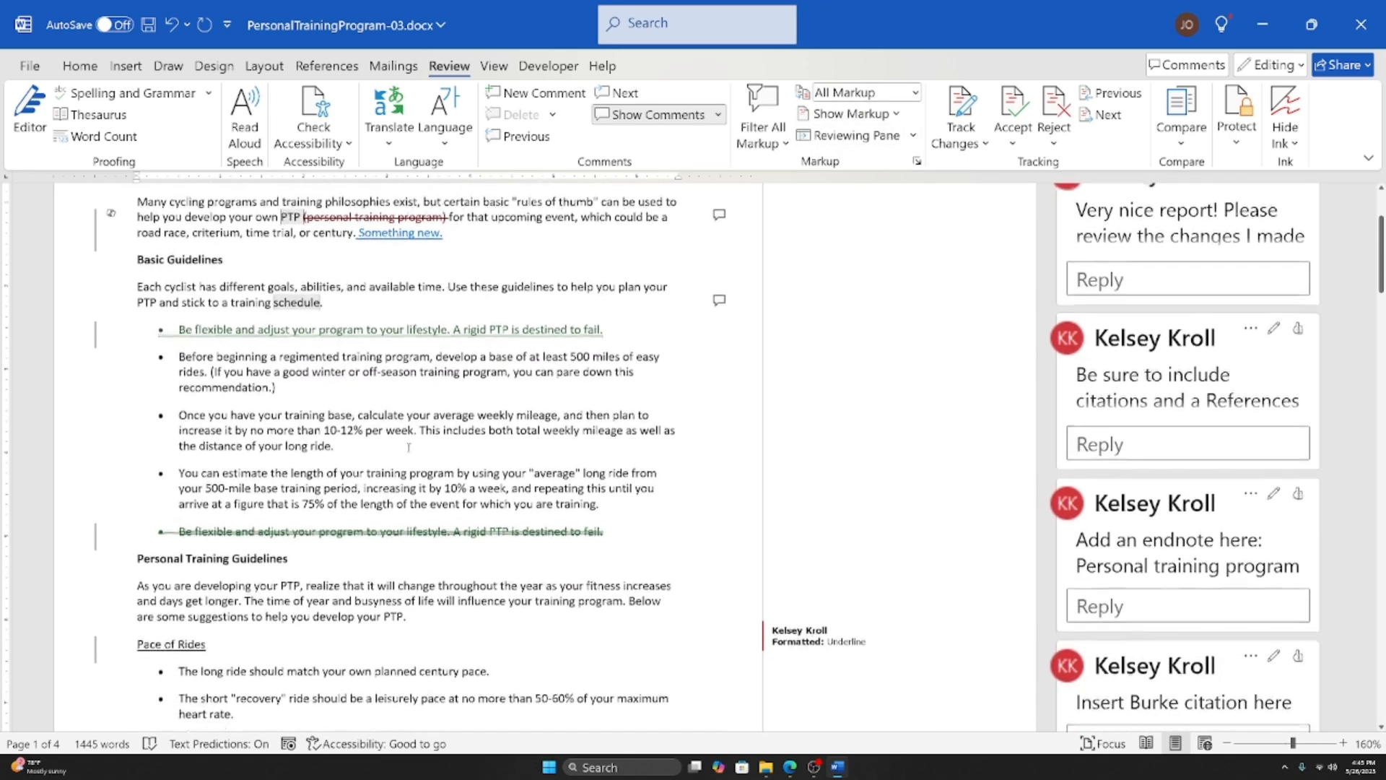
# Step: Set the markup display to Simple Markup and look over the change bars on the first page
pyautogui.click(870, 92)
pyautogui.click(861, 114)
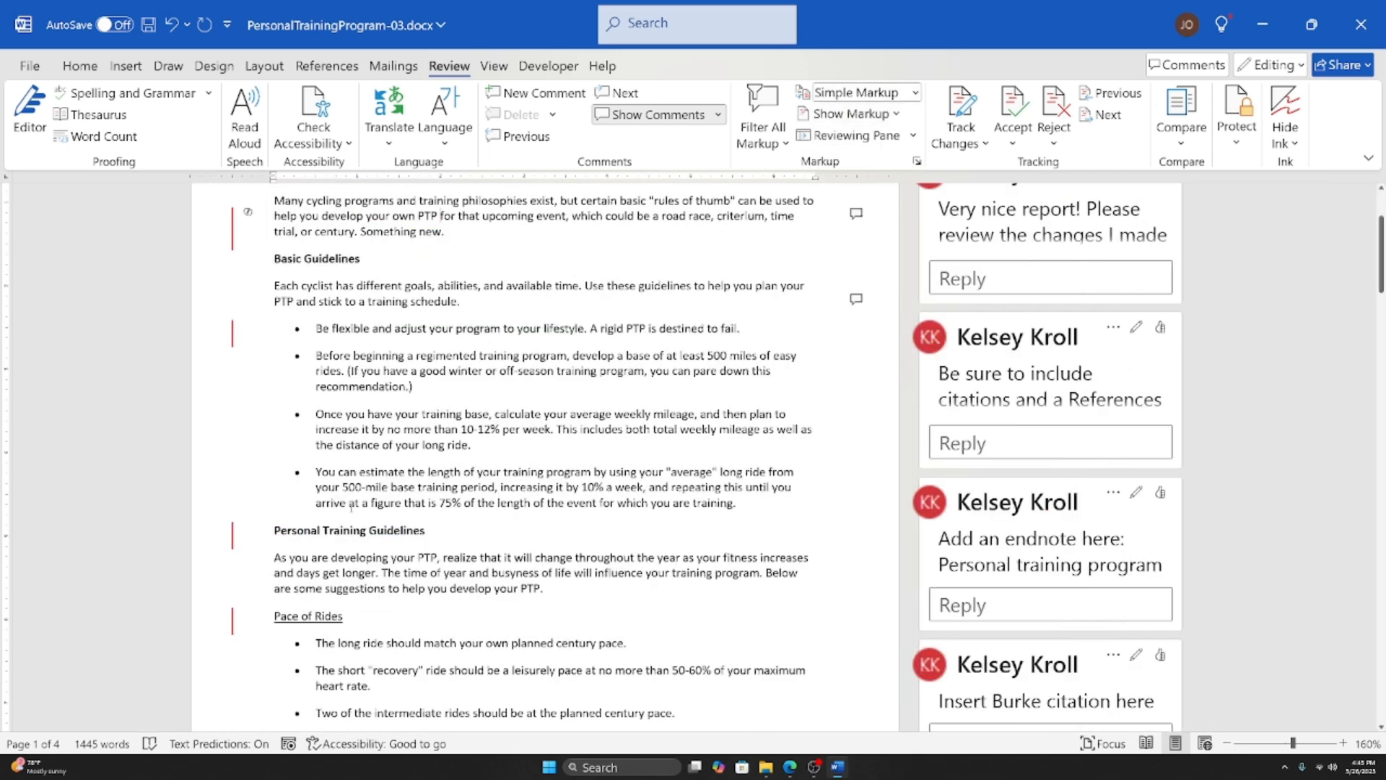
pyautogui.scroll(3, 505, 514)
pyautogui.click(473, 398)
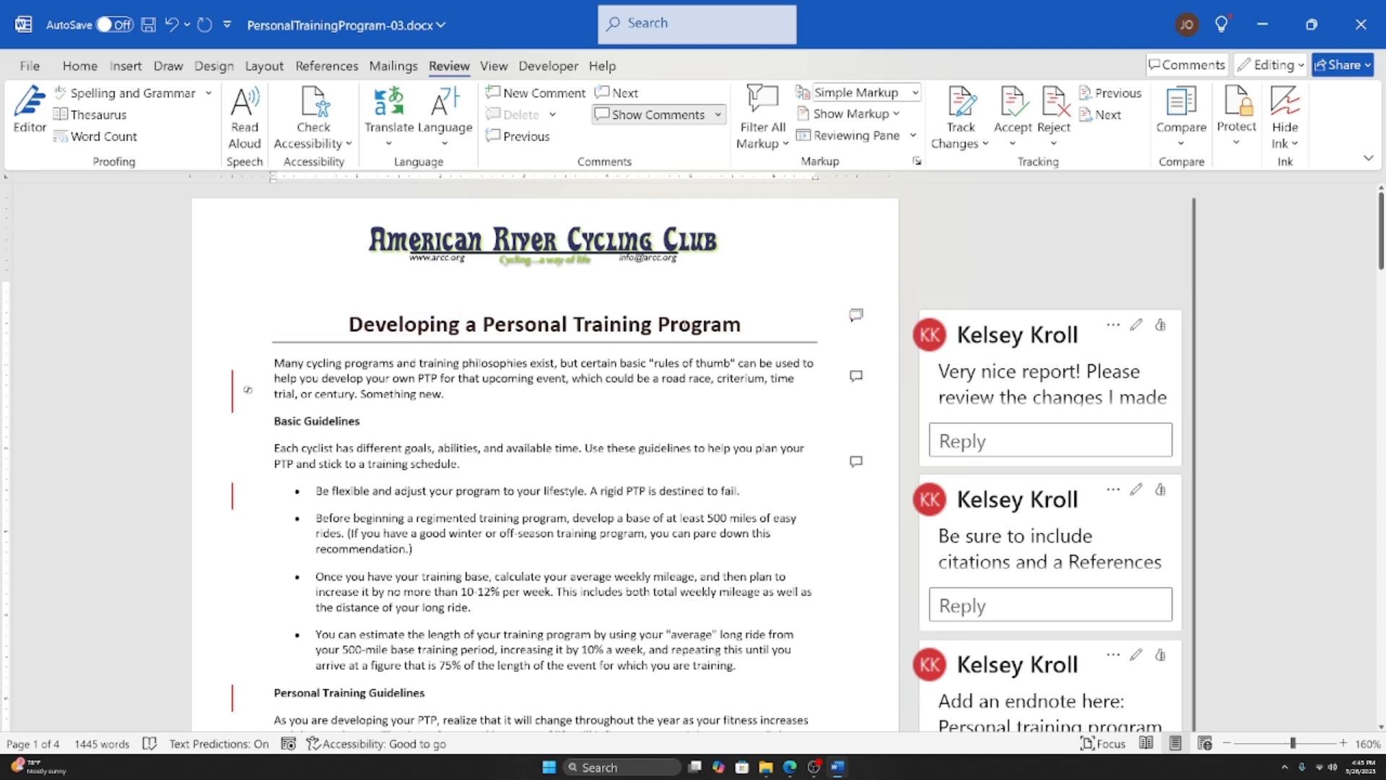
pyautogui.scroll(-3, 590, 460)
pyautogui.scroll(3, 591, 460)
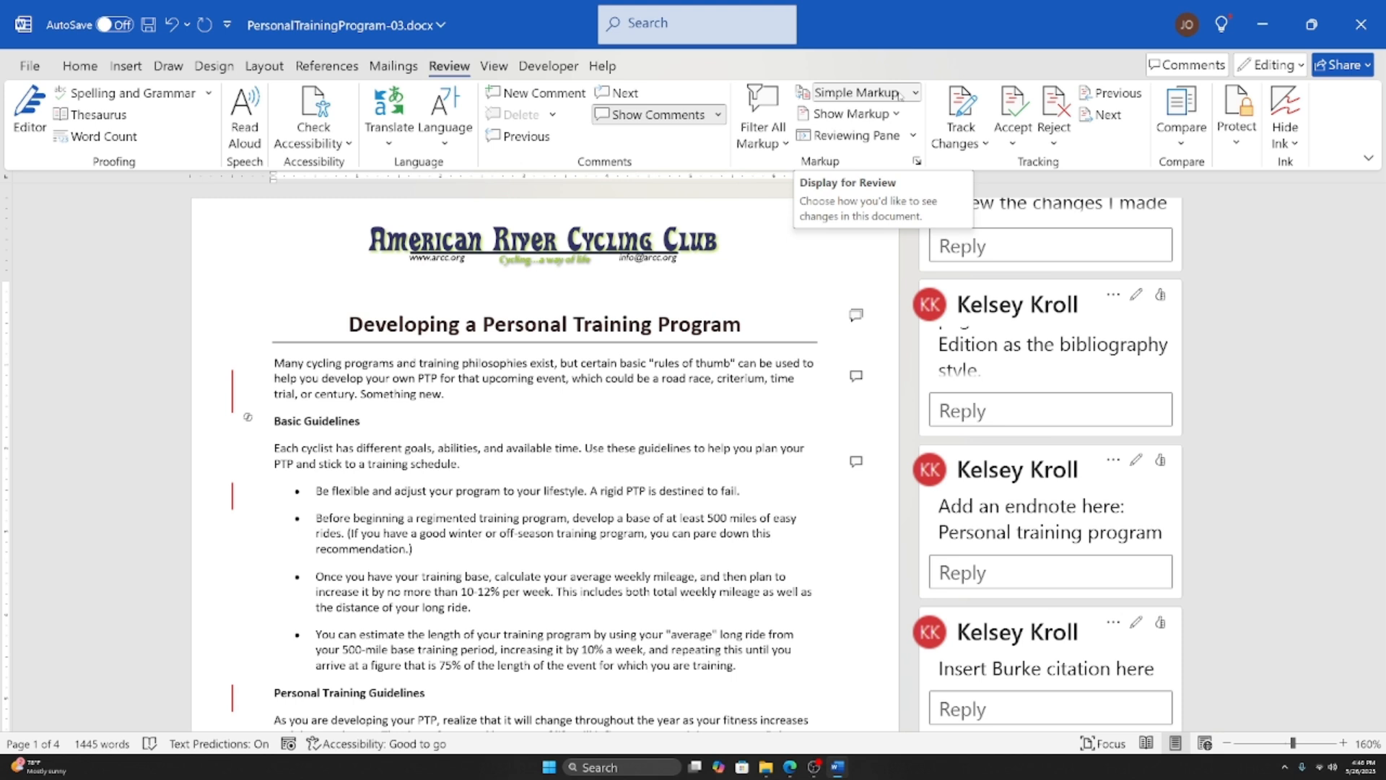
# Step: Show the Reviewing Pane beside the document and widen it to about twice its width
pyautogui.click(884, 137)
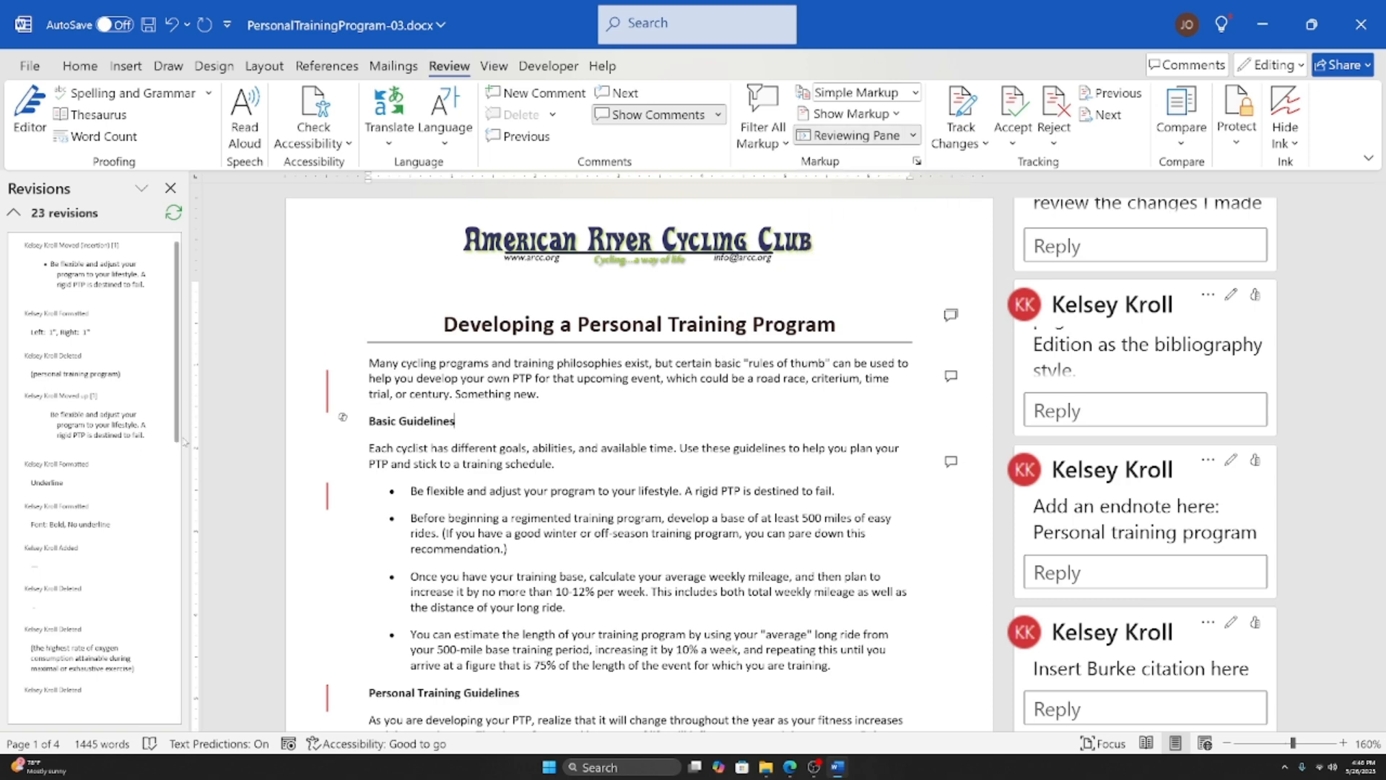
pyautogui.moveTo(184, 446); pyautogui.dragTo(366, 447)
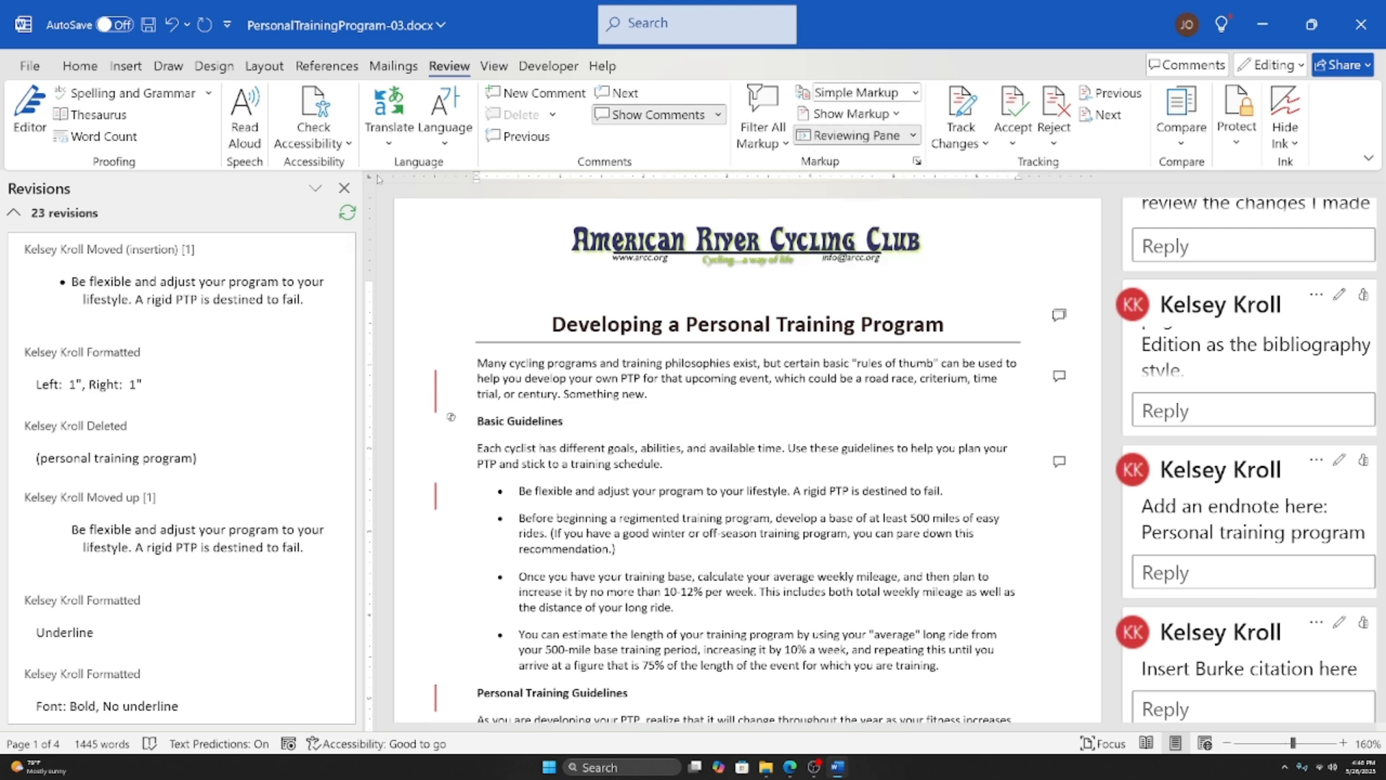
pyautogui.click(836, 135)
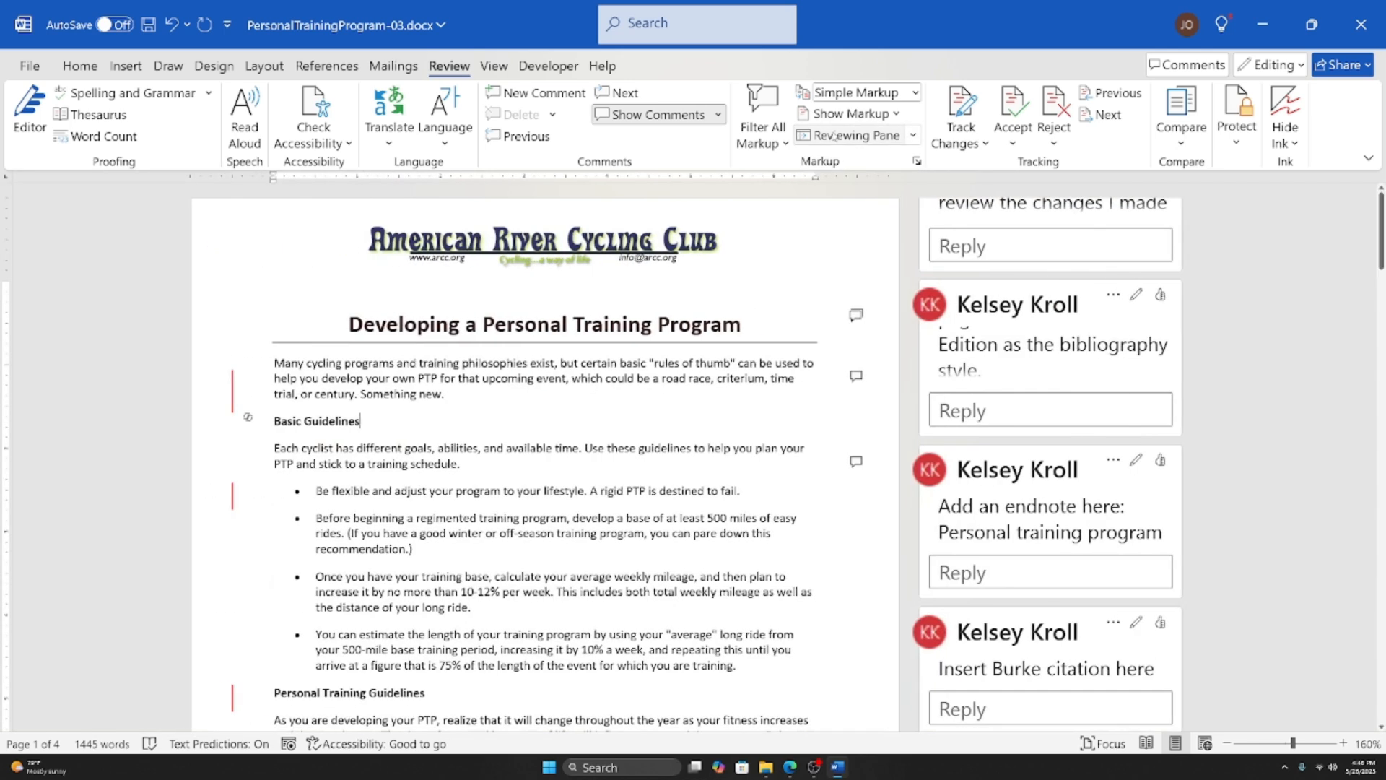
pyautogui.click(836, 136)
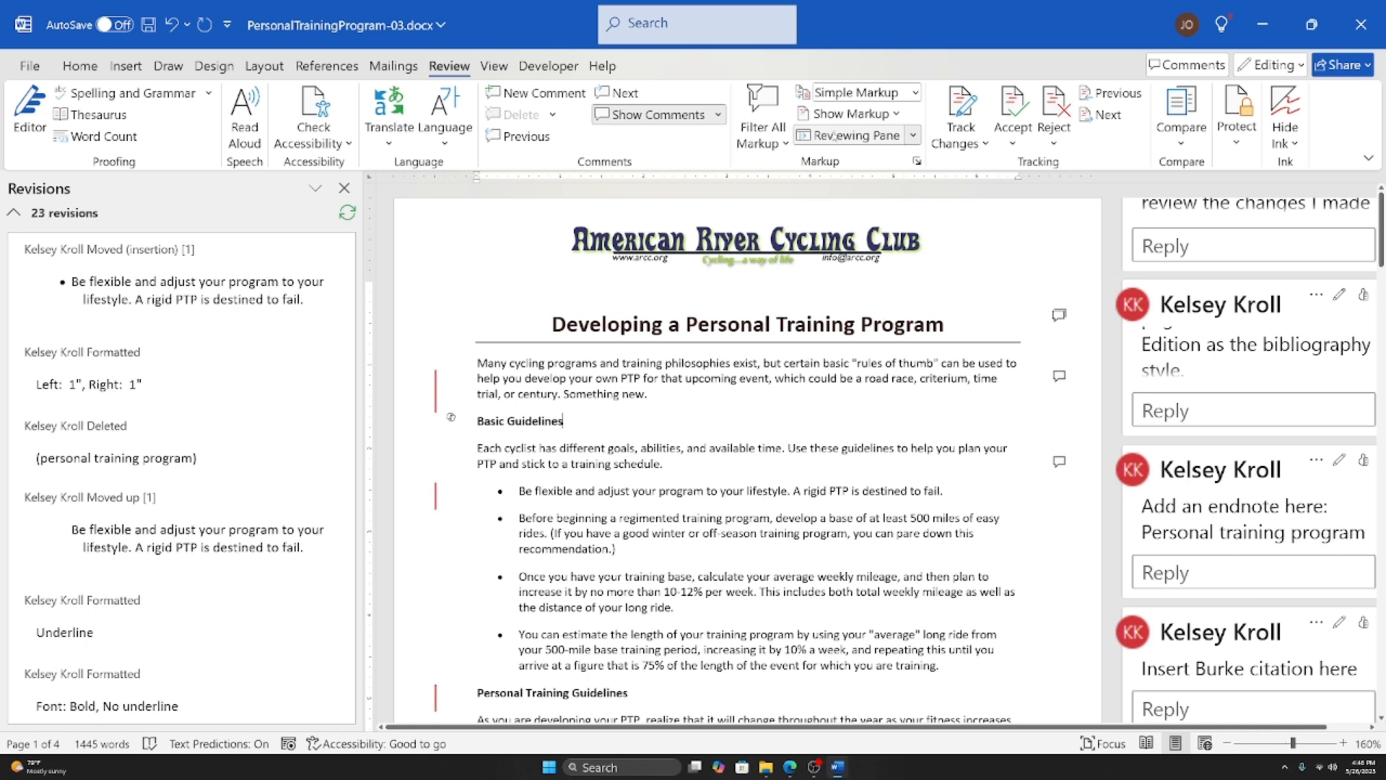
# Step: Examine the revisions list, covering moved, formatted, deleted and added text as well as the reviewer's comments
pyautogui.scroll(-1, 124, 365)
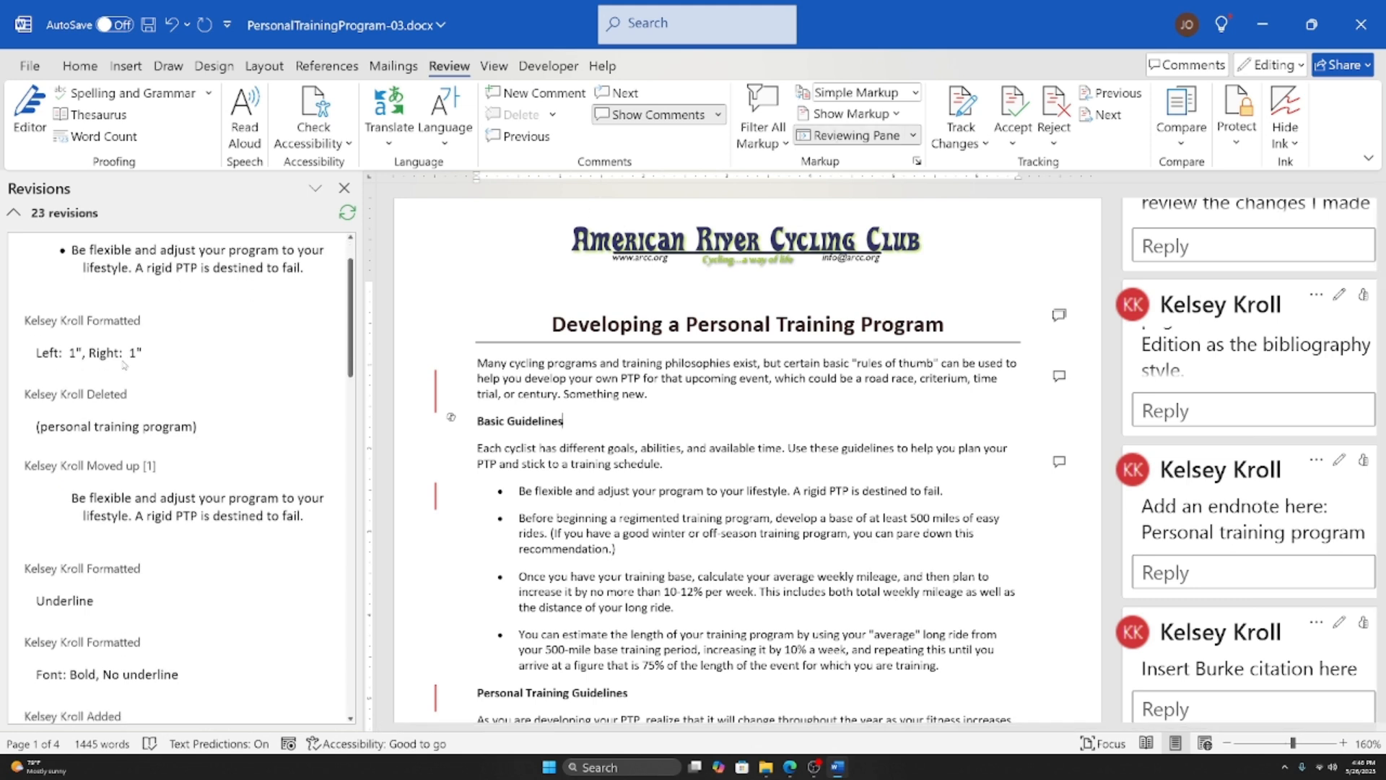
pyautogui.scroll(-3, 124, 364)
pyautogui.scroll(4, 101, 303)
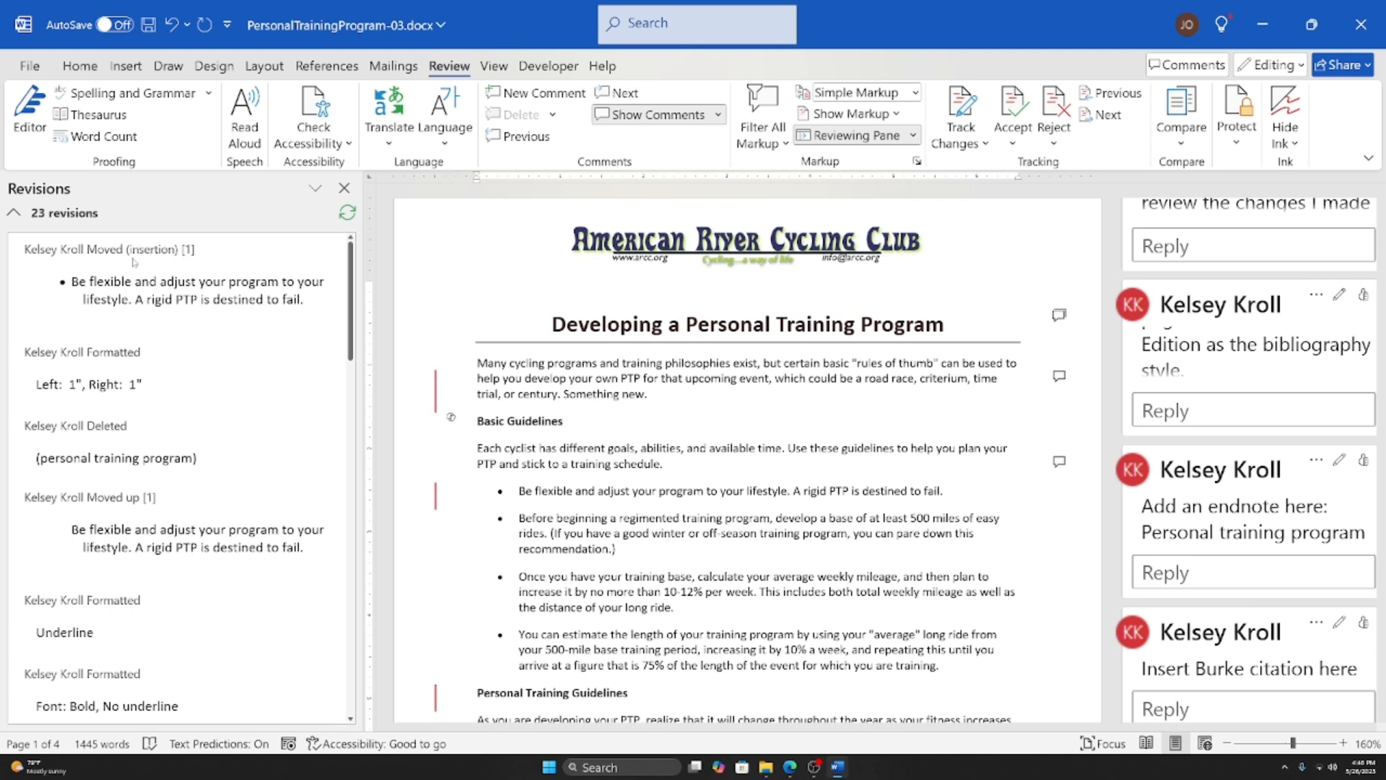
pyautogui.scroll(-1, 167, 256)
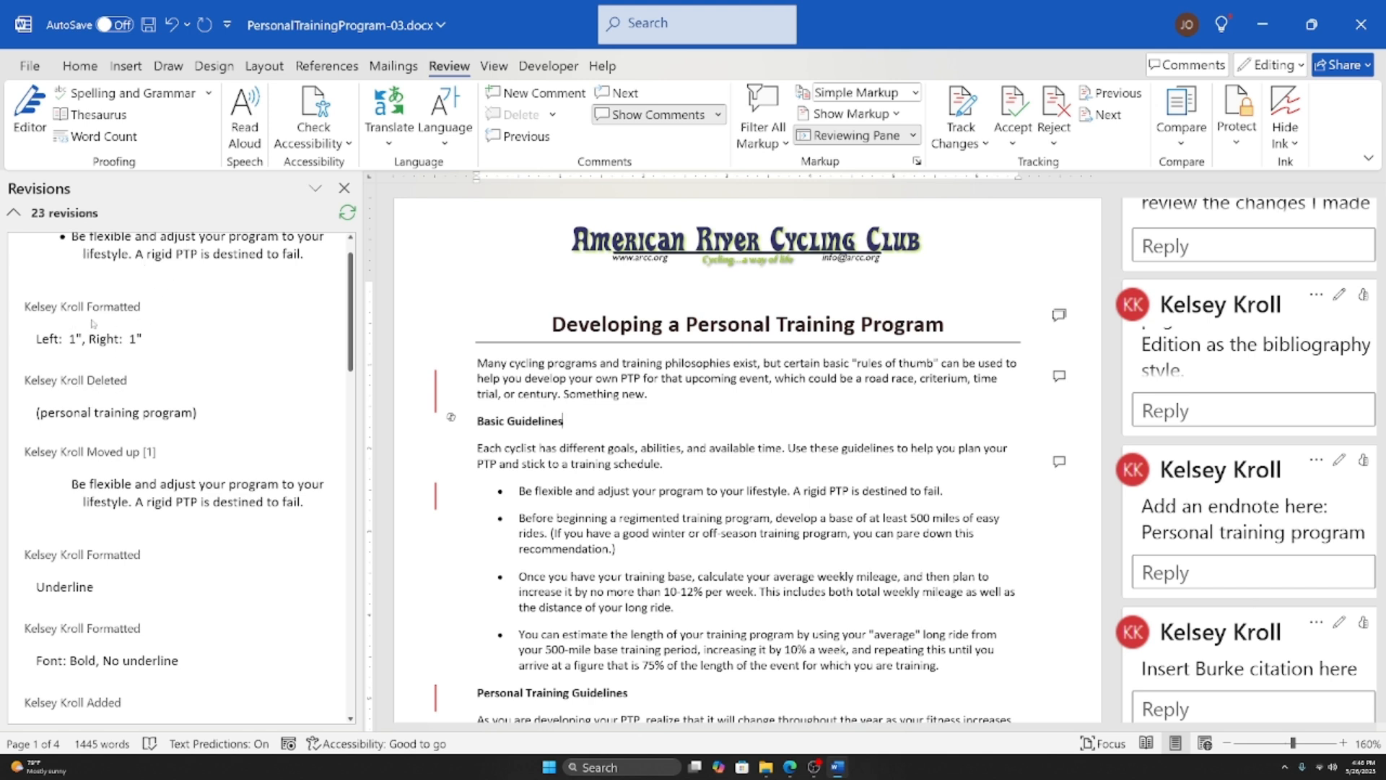
pyautogui.scroll(-3, 159, 376)
pyautogui.scroll(-7, 160, 376)
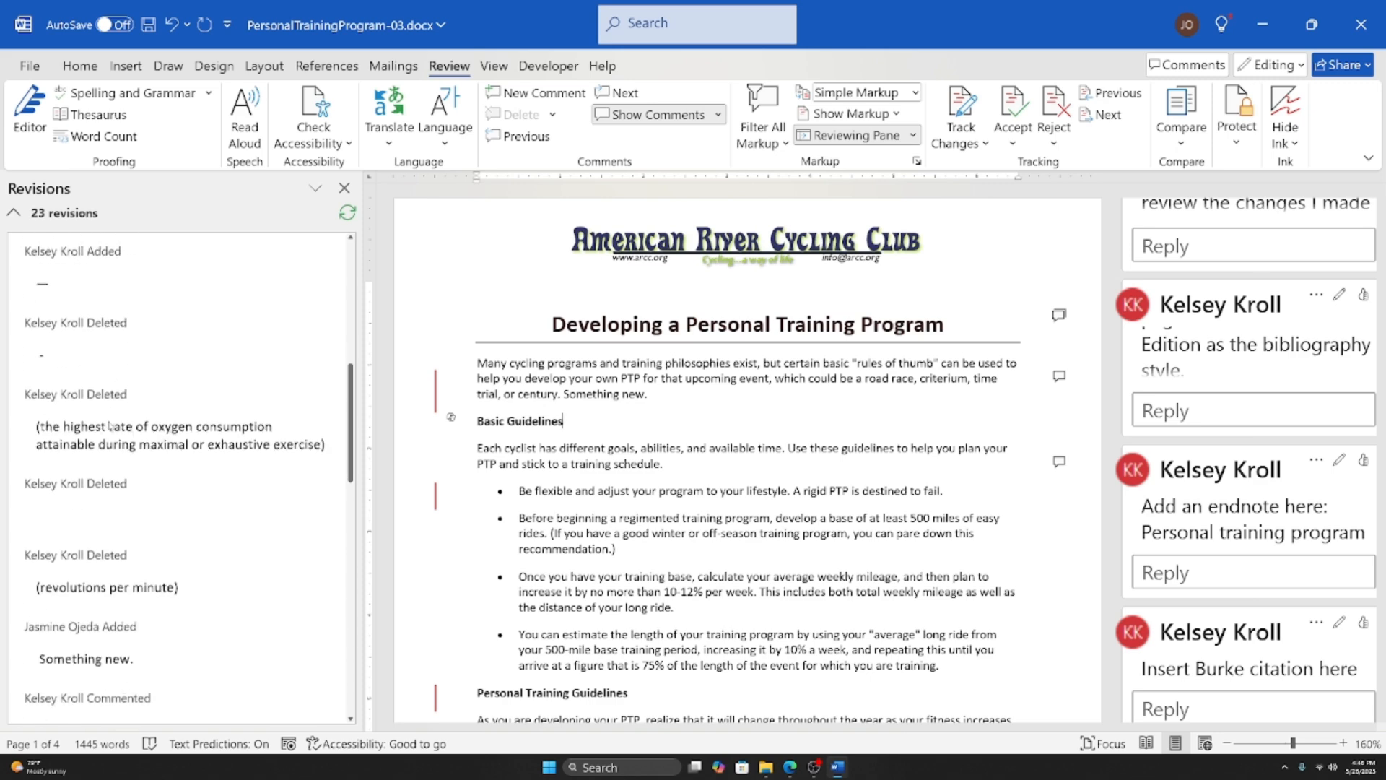
pyautogui.scroll(-3, 112, 429)
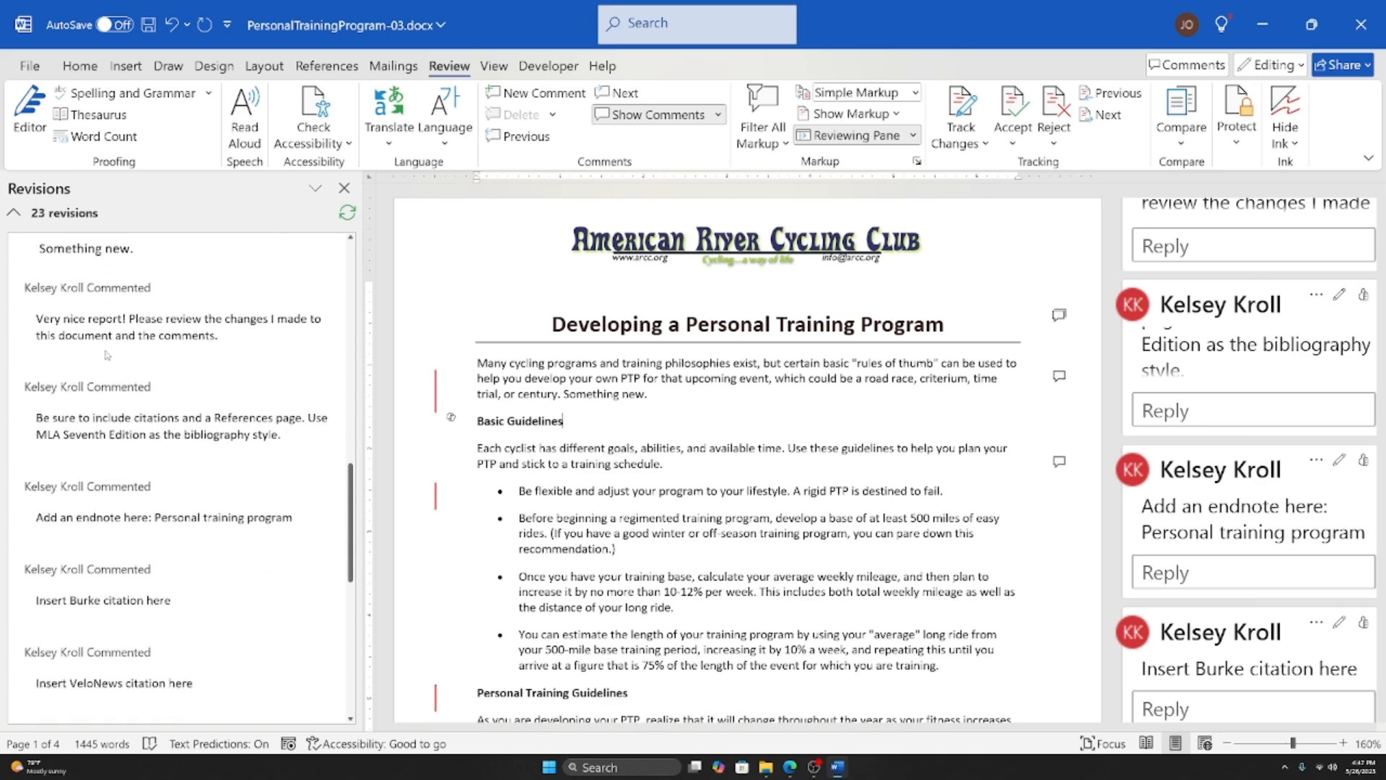
pyautogui.scroll(8, 90, 311)
pyautogui.scroll(4, 70, 499)
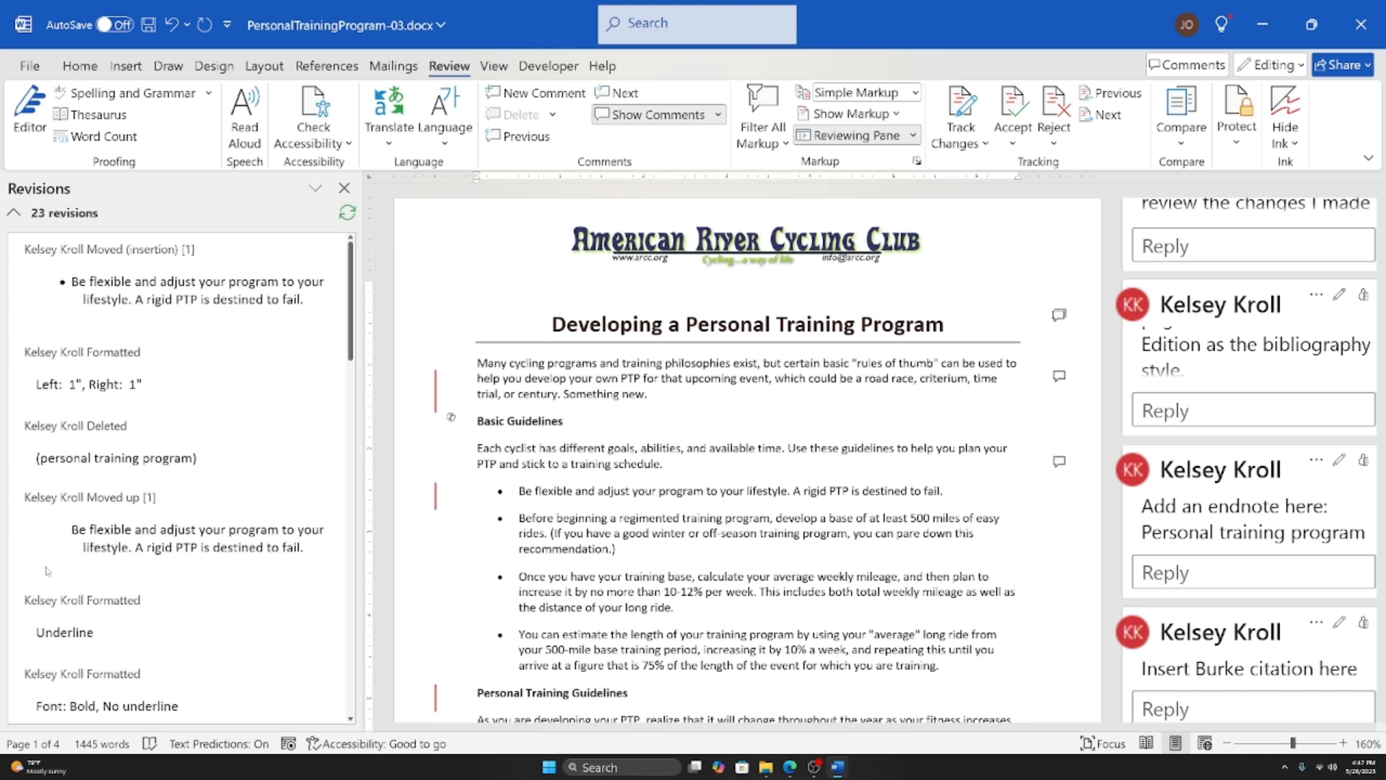
# Step: Try to locate the moved-up "Be flexible and adjust your program to your lifestyle" revision from the revisions list
pyautogui.click(109, 529)
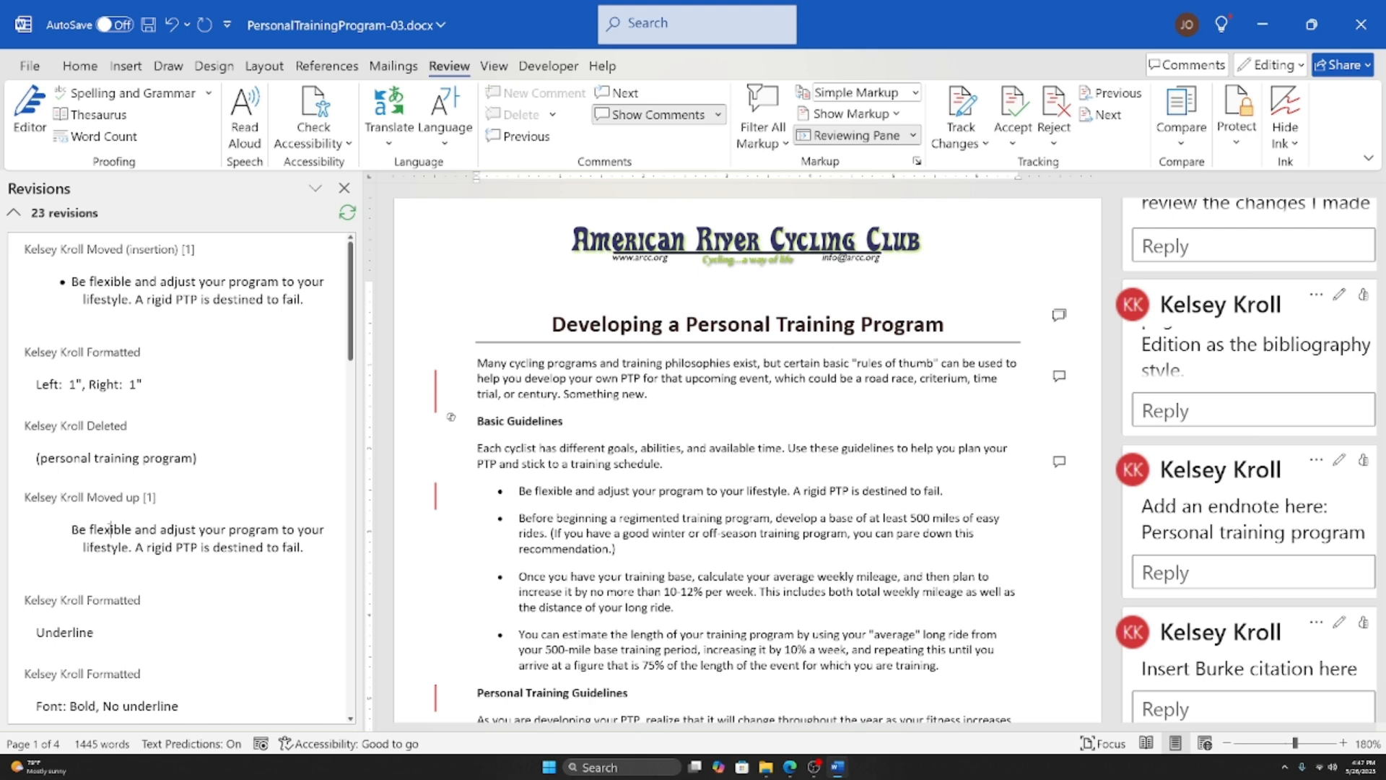
pyautogui.doubleClick(109, 529)
pyautogui.click(98, 529)
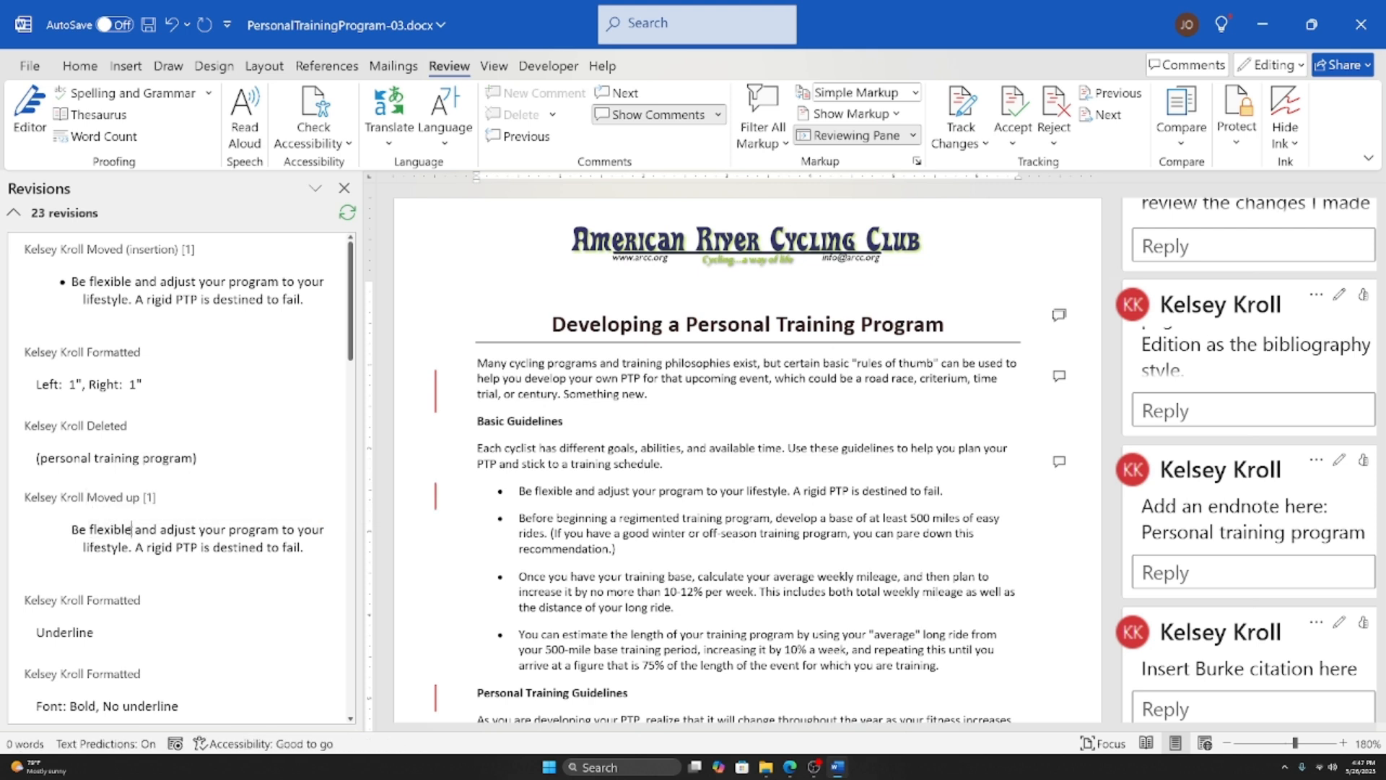
# Step: Locate the comment about inserting an endnote for the VO2 description from the revisions list
pyautogui.scroll(-10, 130, 535)
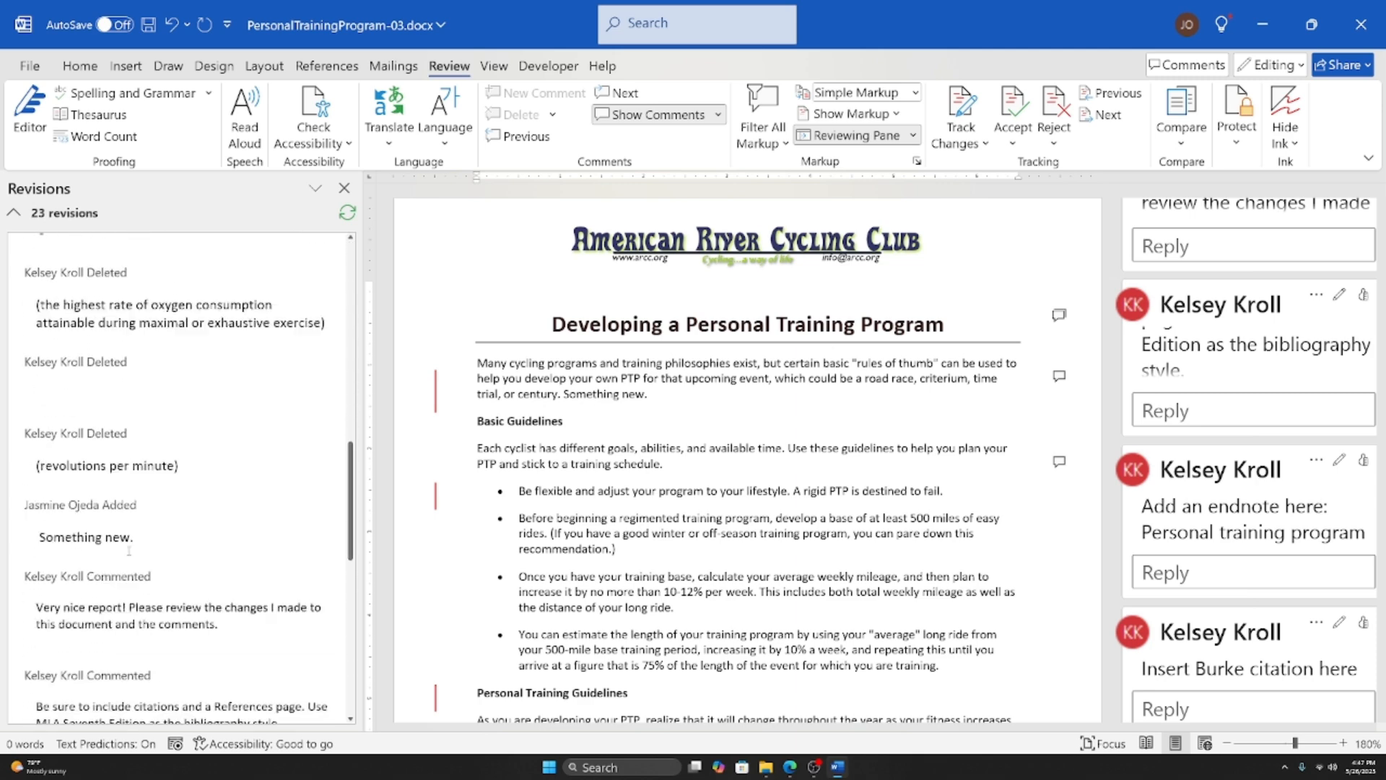
pyautogui.scroll(-10, 129, 551)
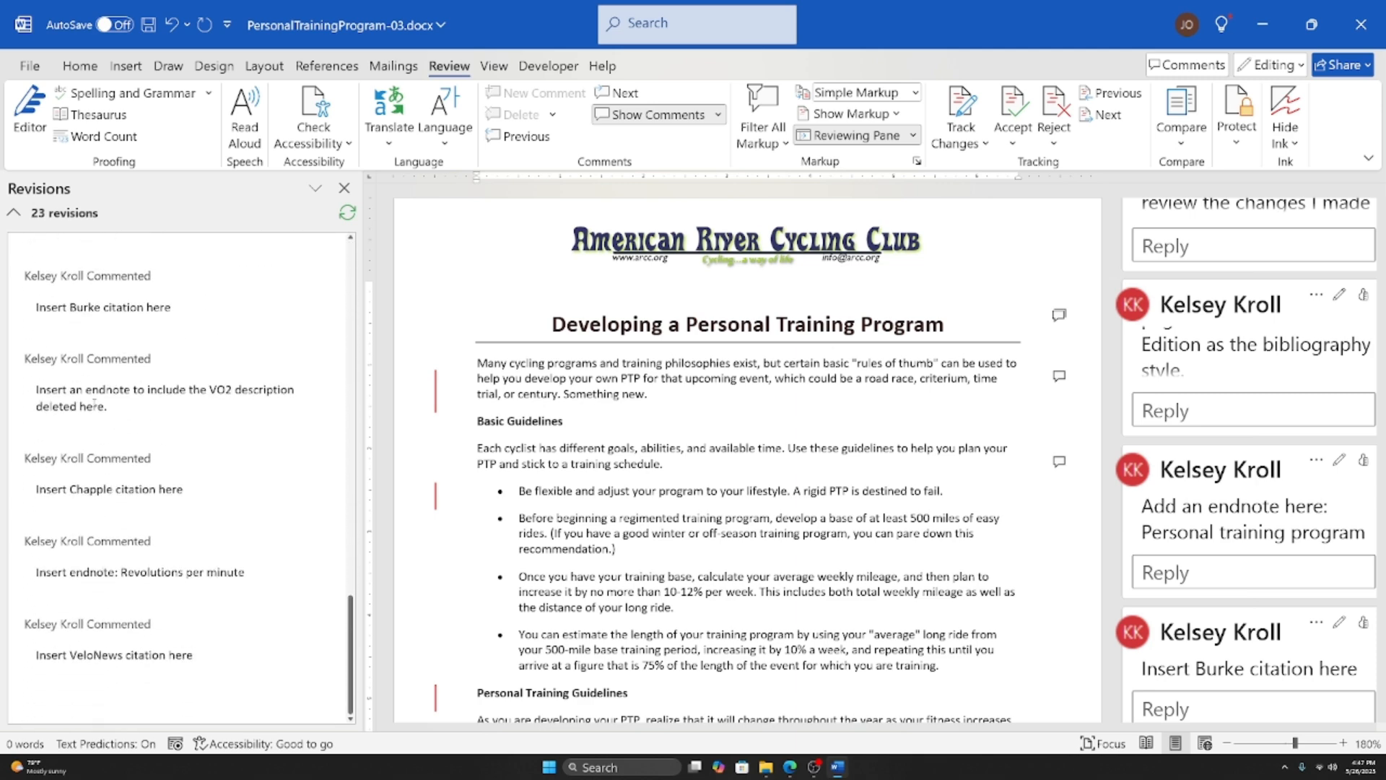
pyautogui.click(86, 390)
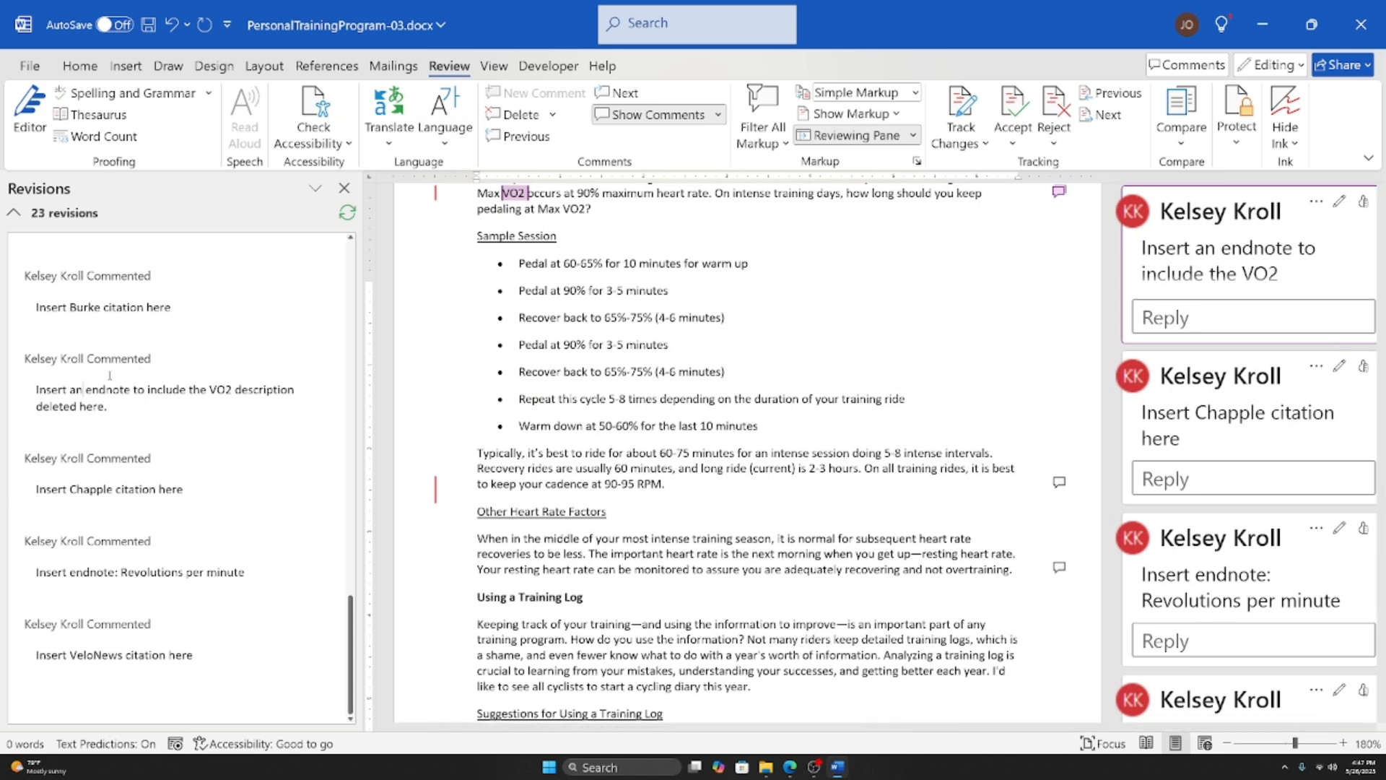
# Step: Select the deleted "(revolutions per minute)" entry in the revisions list and check the surrounding document text
pyautogui.scroll(10, 110, 376)
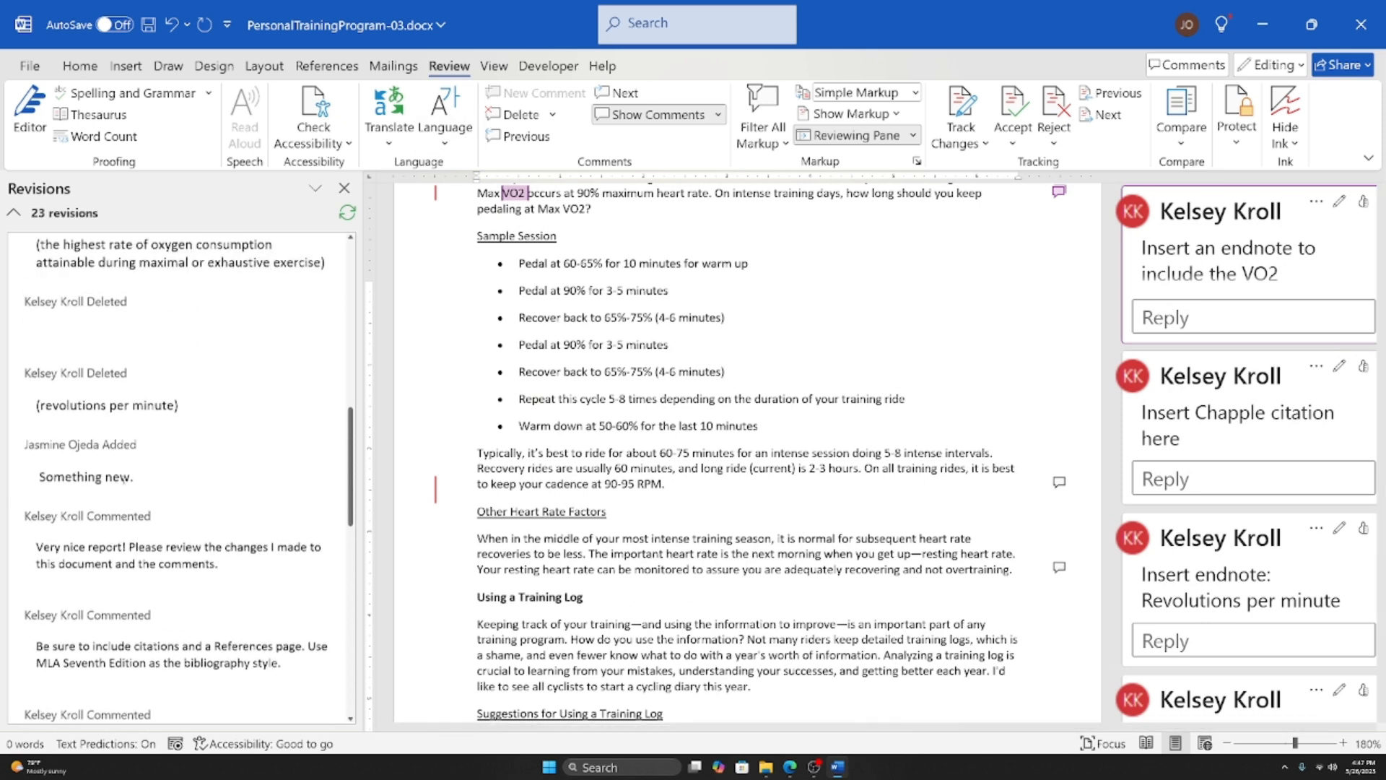
pyautogui.scroll(1, 112, 484)
pyautogui.click(94, 453)
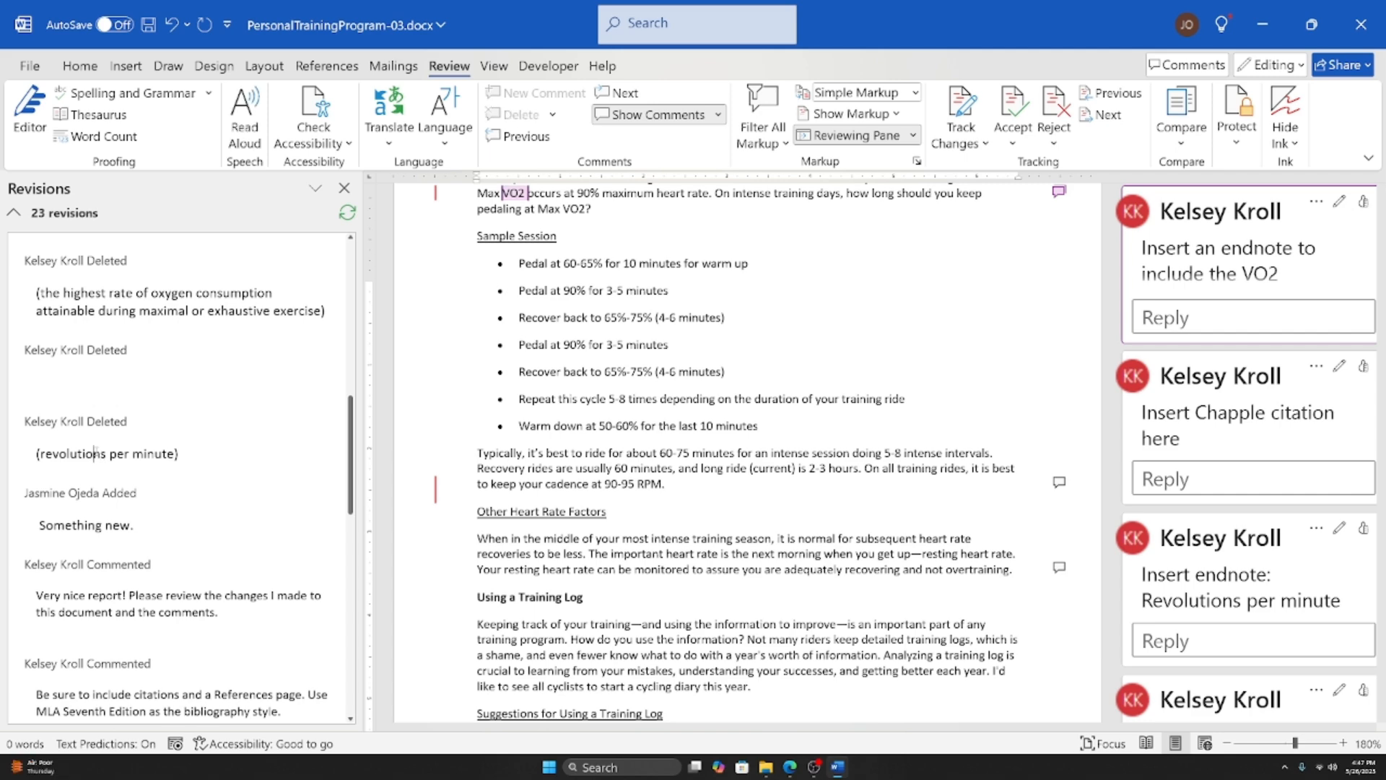
pyautogui.scroll(2, 490, 287)
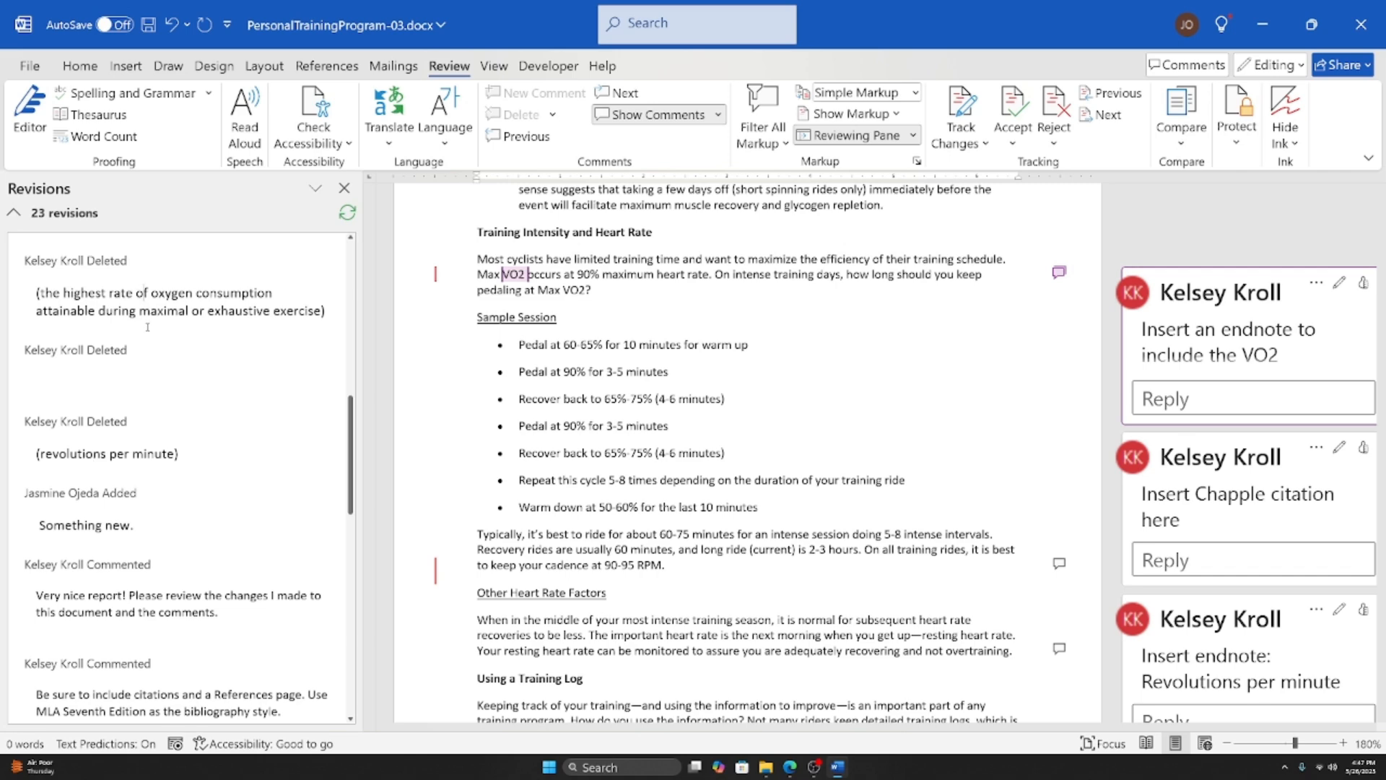
# Step: Locate the "Font: Bold, No underline" formatting revision and the moved "Be flexible" insertion from the revisions list
pyautogui.scroll(3, 147, 327)
pyautogui.click(112, 287)
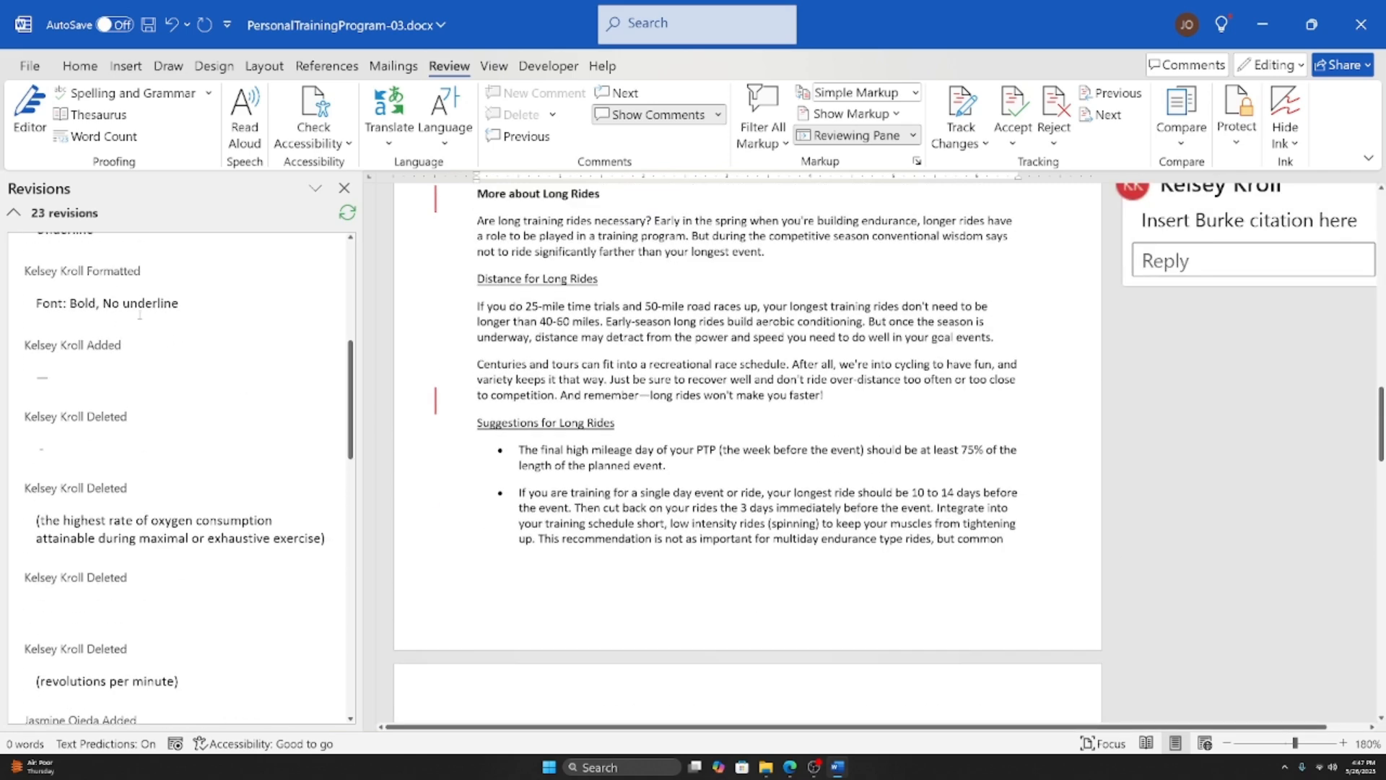
pyautogui.scroll(5, 140, 315)
pyautogui.click(145, 275)
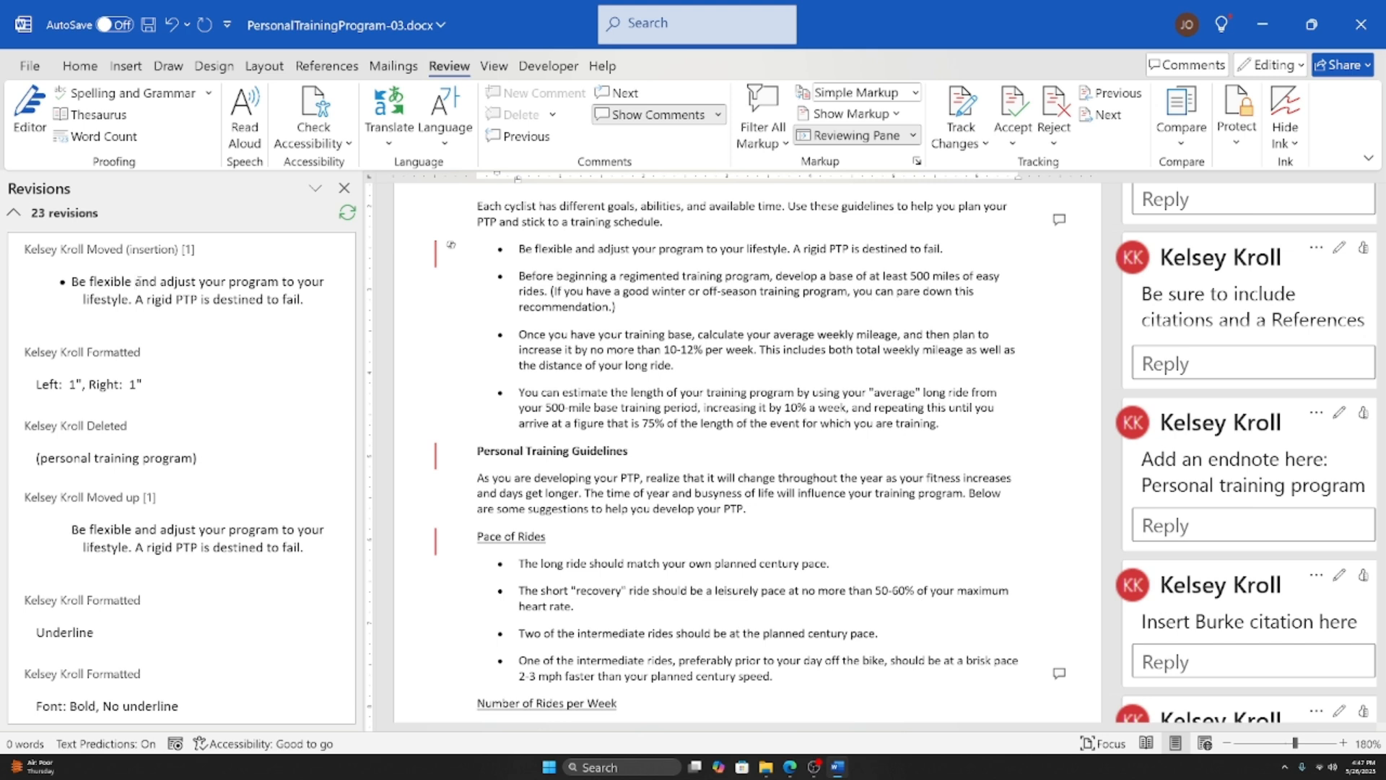
# Step: Accept the tracked move of the "Be flexible and adjust your program to your lifestyle" bullet from the revisions list
pyautogui.click(104, 282)
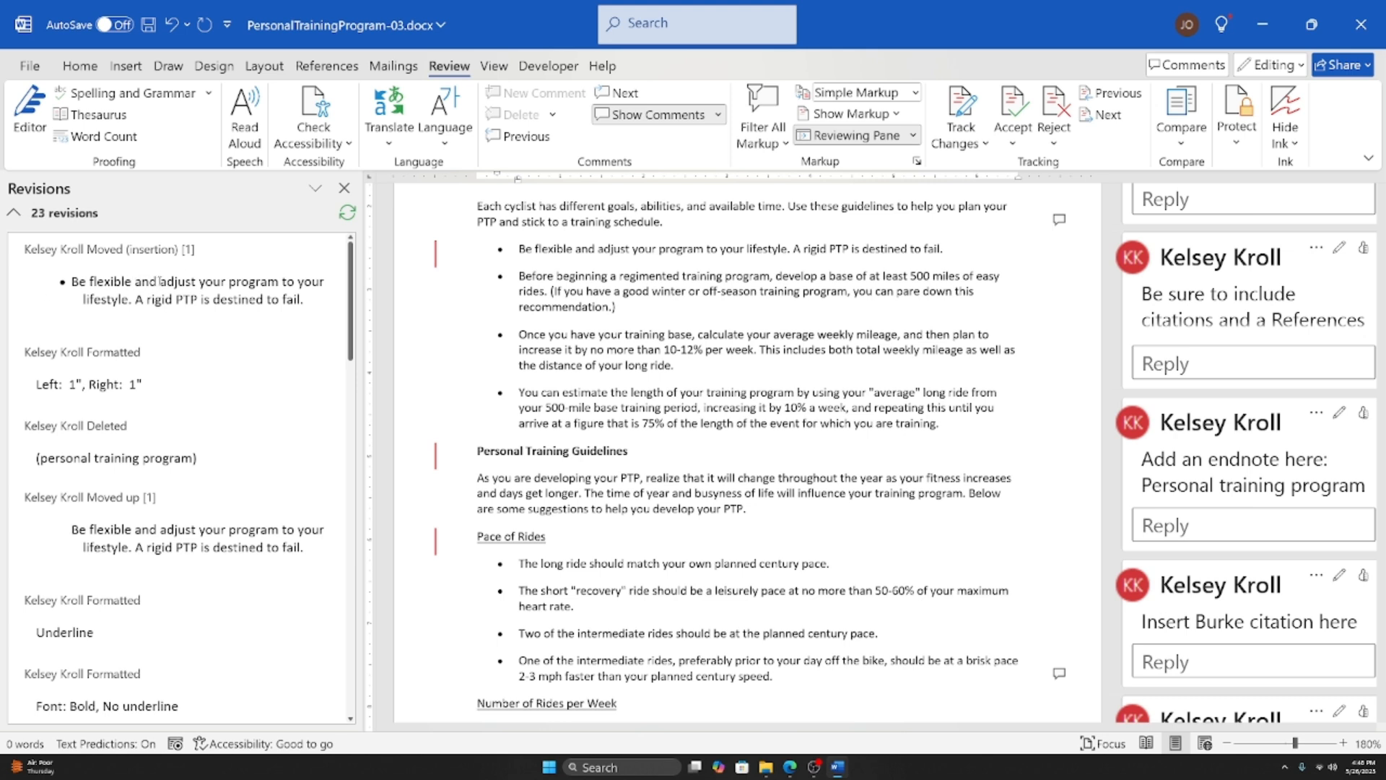
pyautogui.rightClick(159, 280)
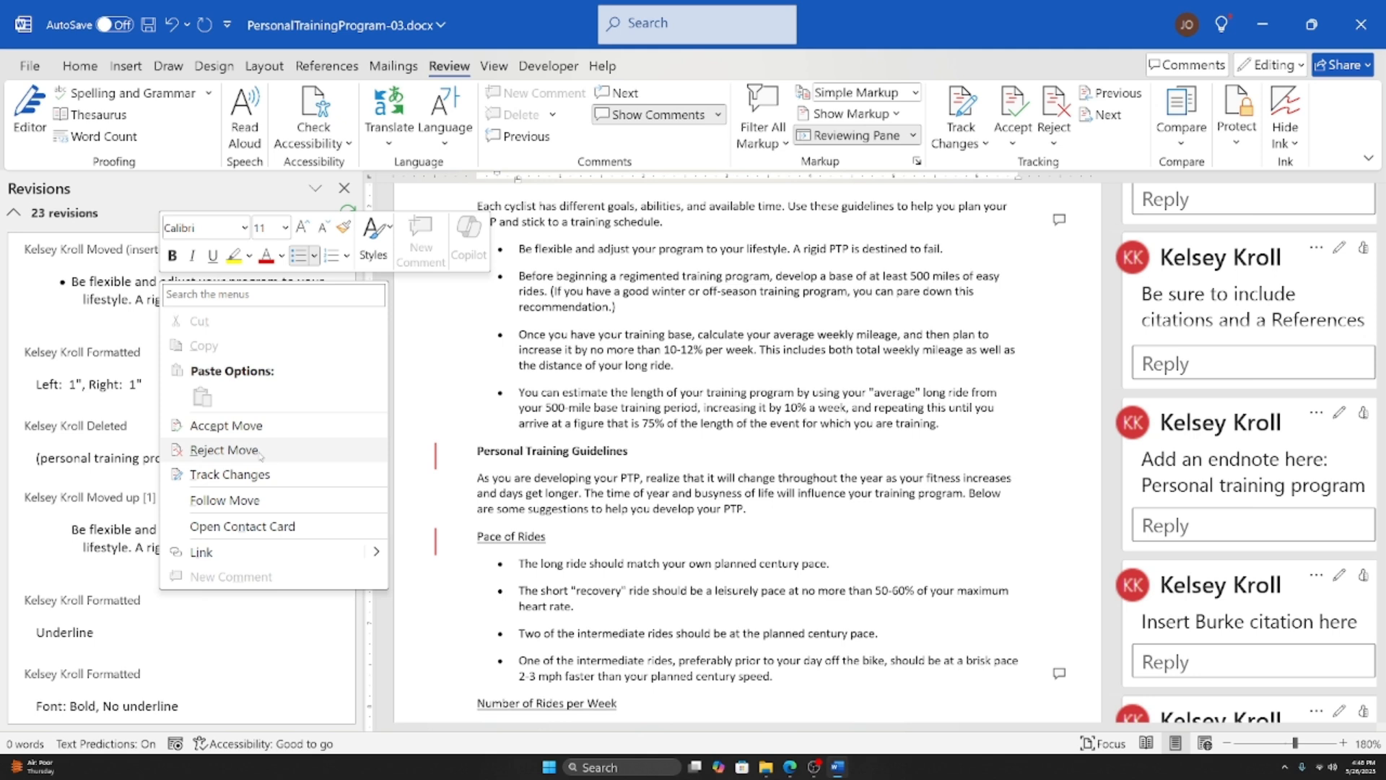
pyautogui.click(226, 426)
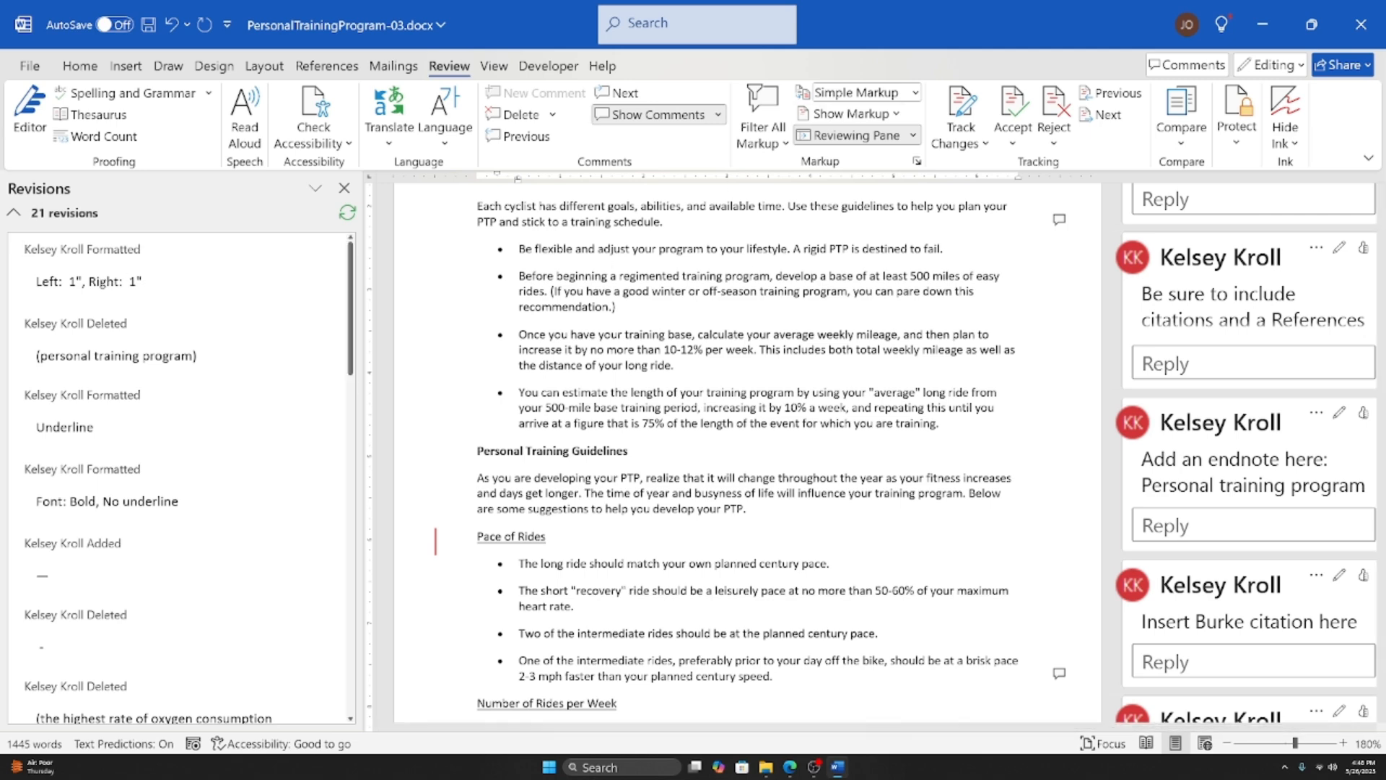
# Step: Reject the tracked "Left: 1", Right: 1"" margin formatting change from the revisions list
pyautogui.click(101, 281)
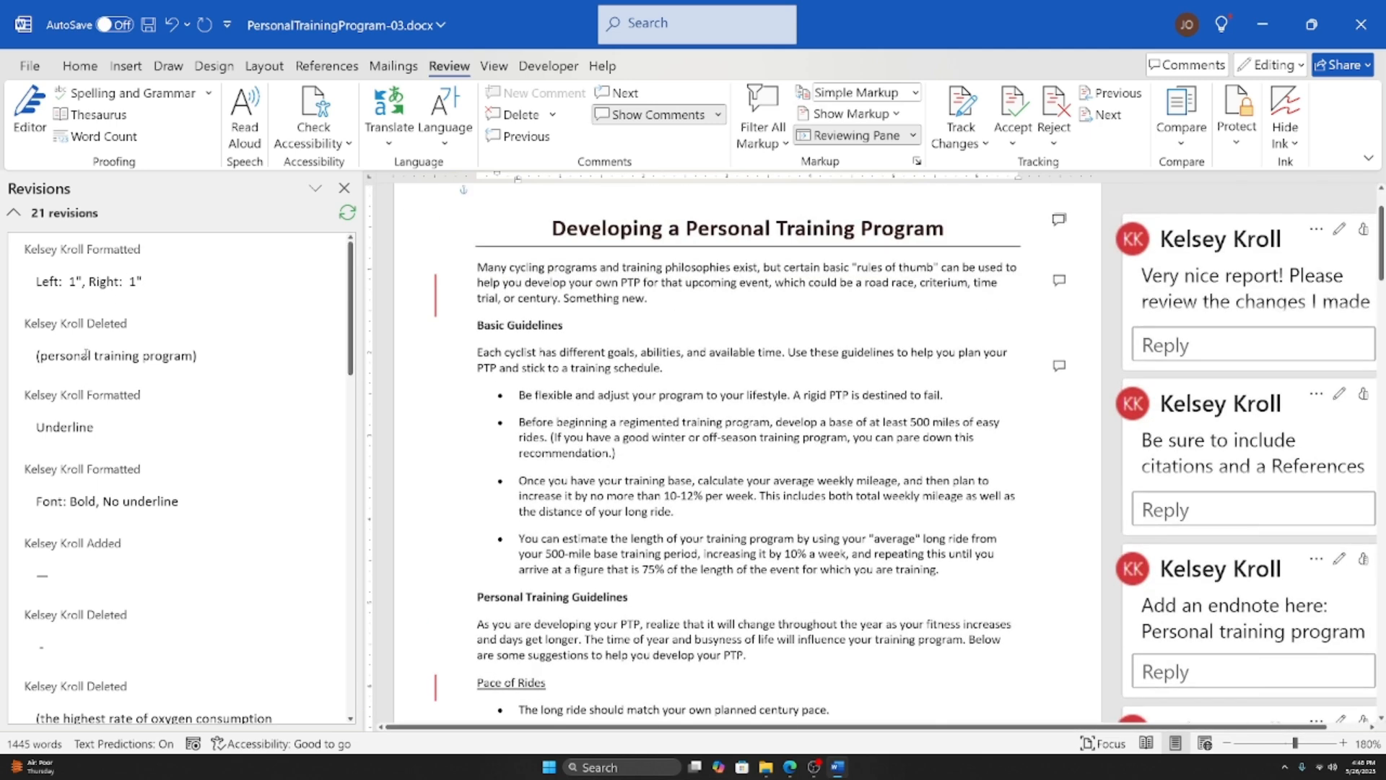
pyautogui.rightClick(104, 282)
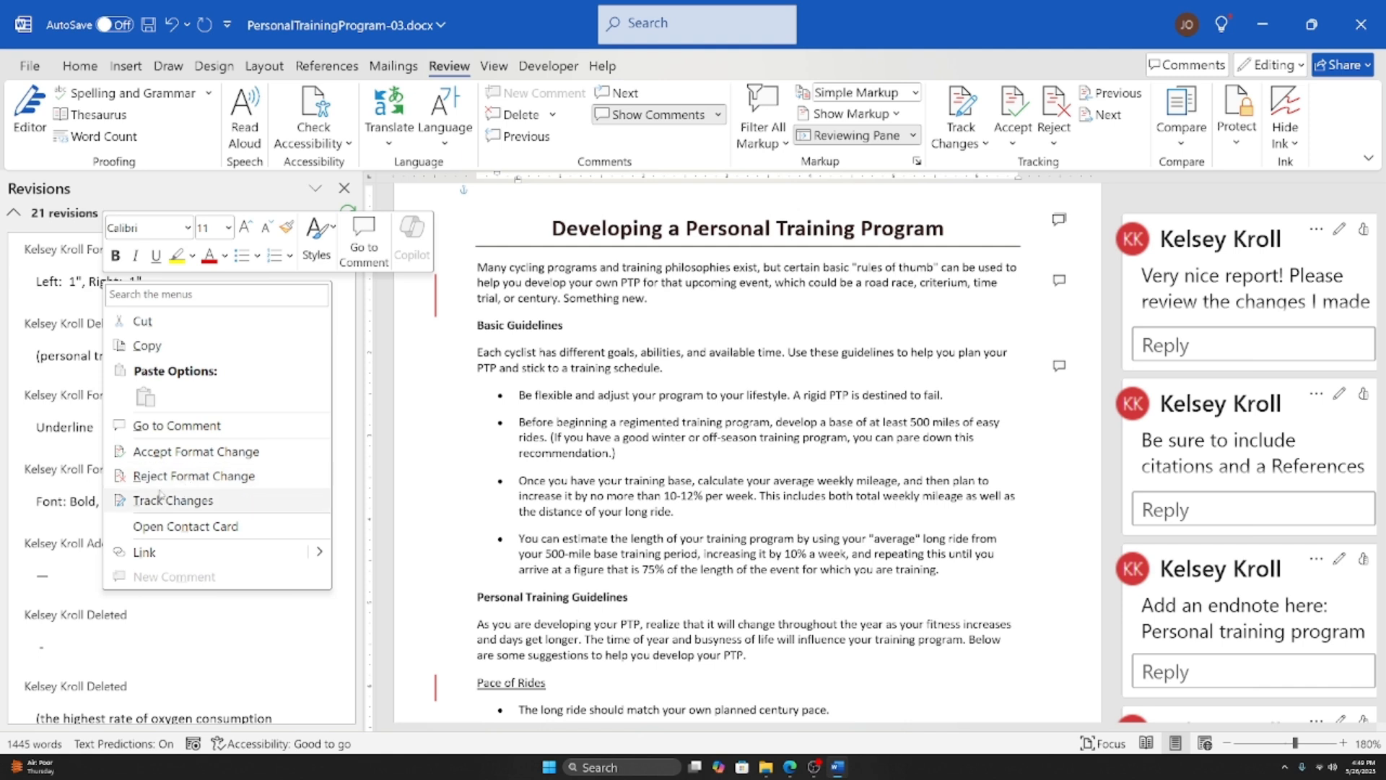
pyautogui.click(173, 476)
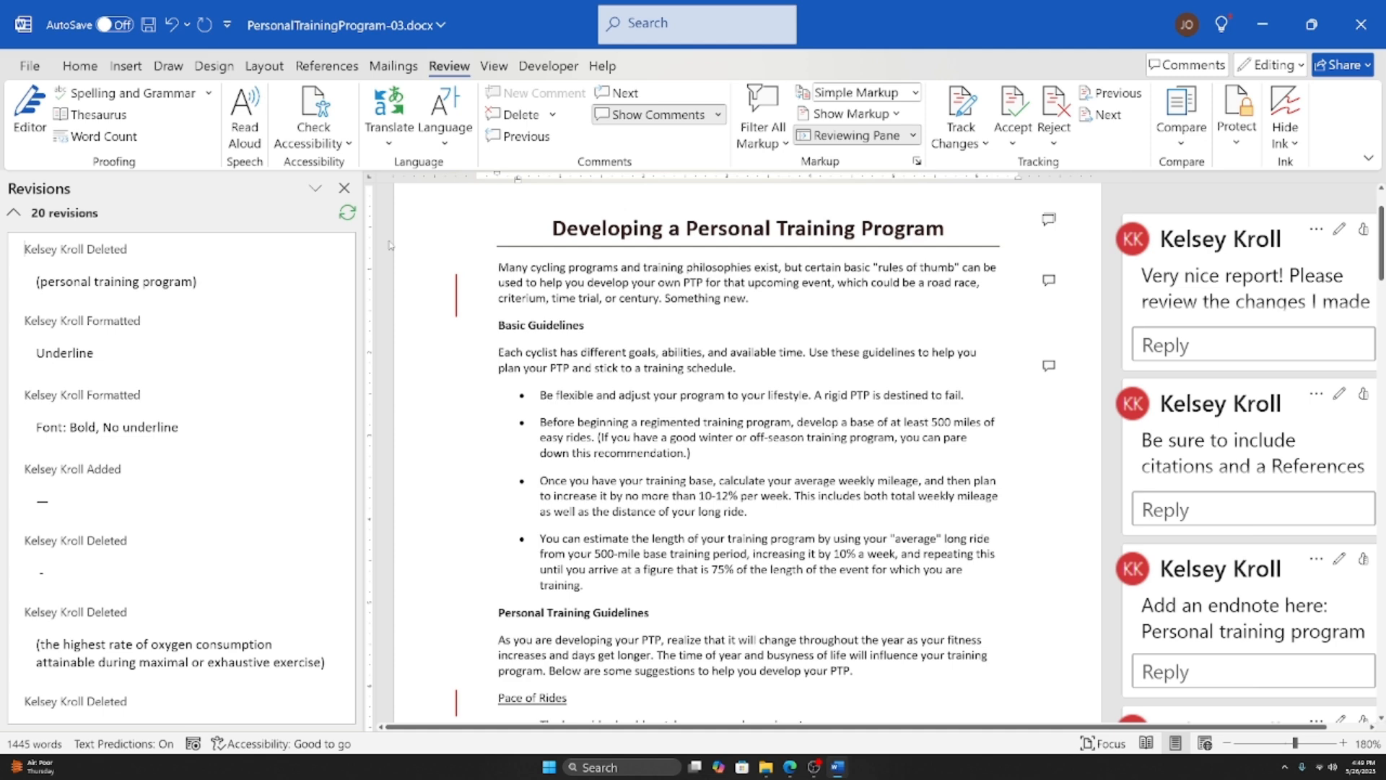
# Step: Locate the deleted "(personal training program)", "Font: Bold, No underline" and added dash revisions in the document from the revisions list
pyautogui.click(143, 282)
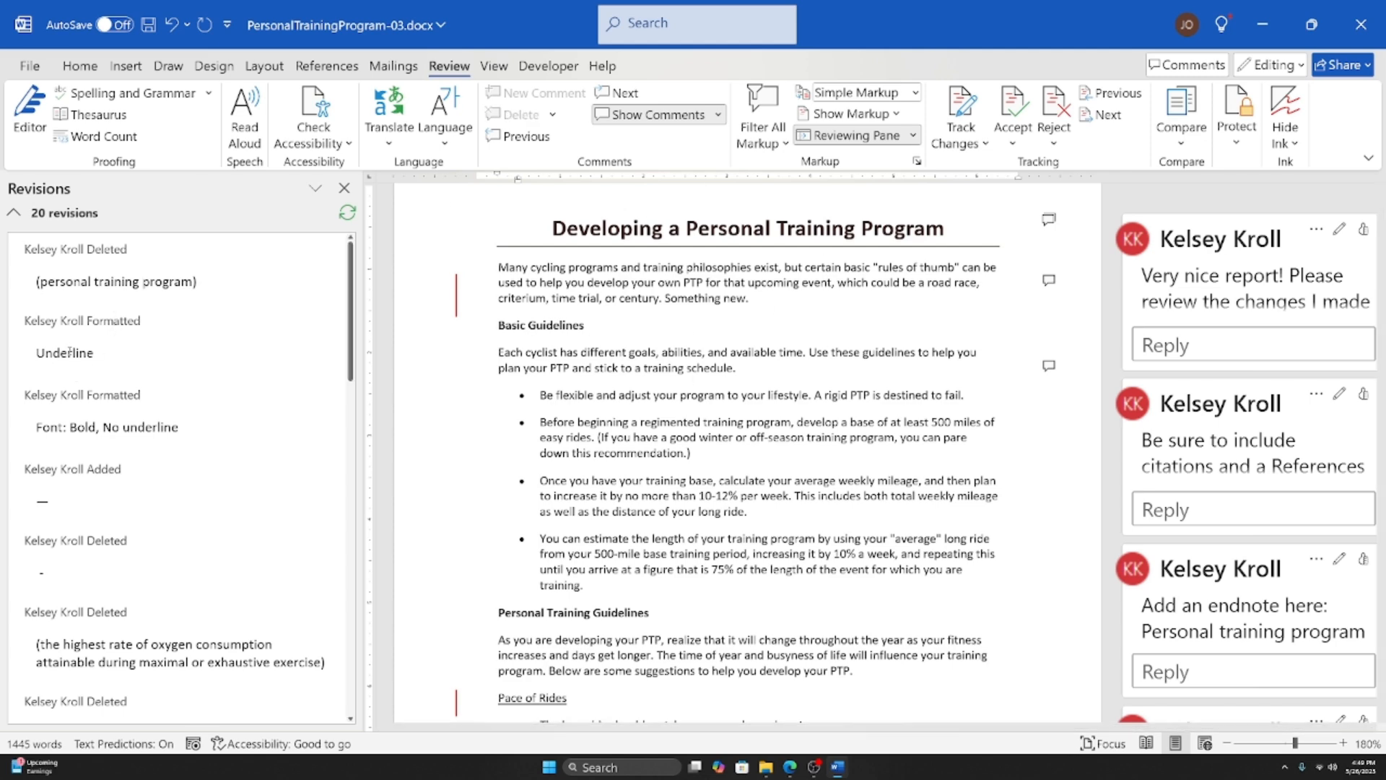
pyautogui.click(76, 394)
pyautogui.click(77, 426)
pyautogui.click(58, 501)
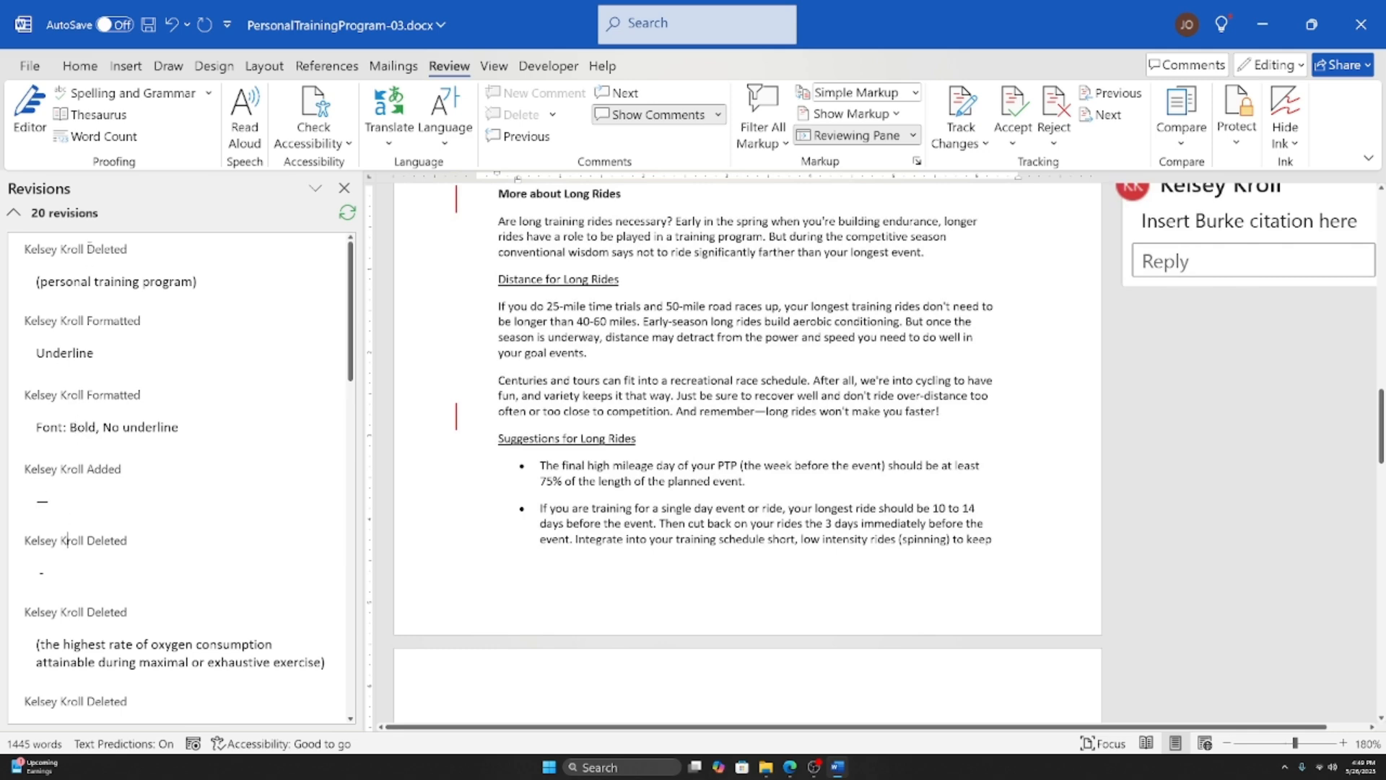
pyautogui.click(87, 249)
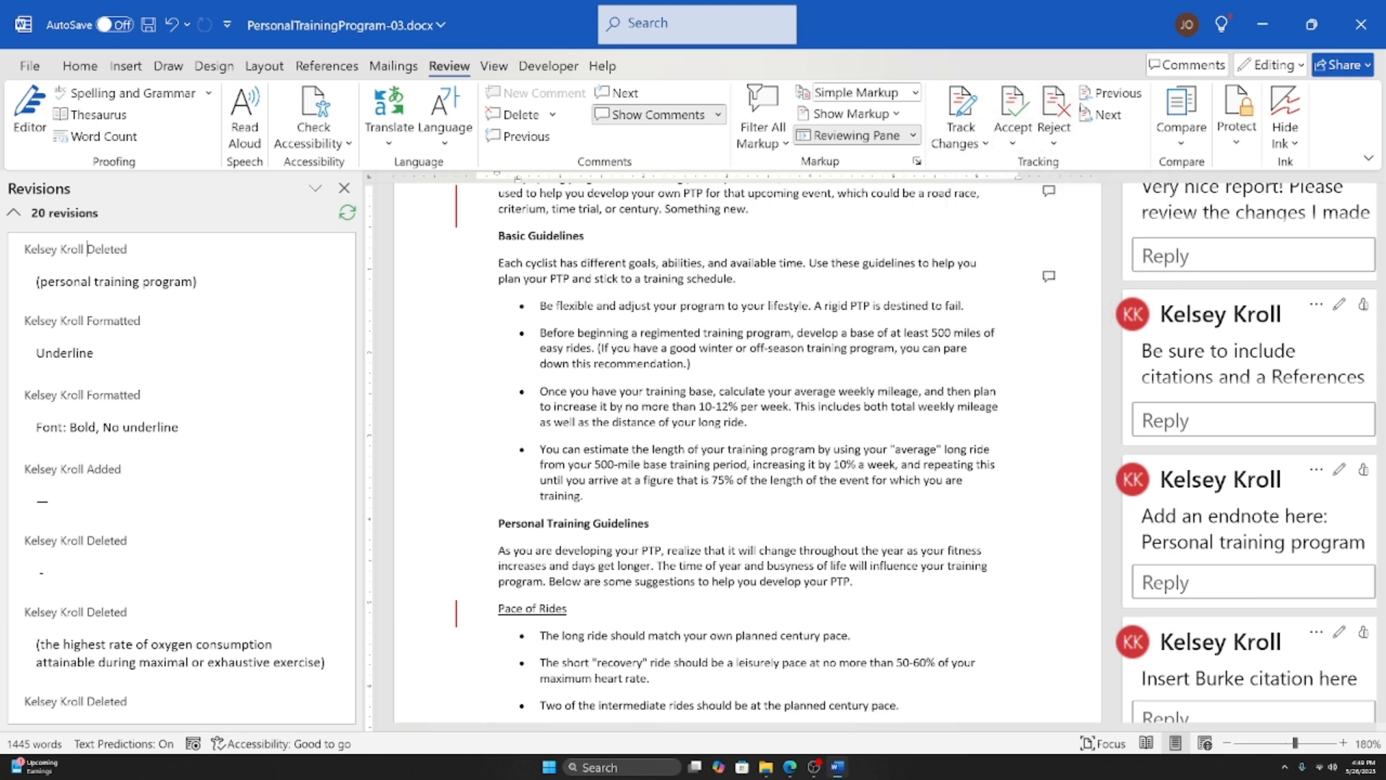
# Step: Switch the markup display to All Markup with the cursor at "PTP" in the first paragraph
pyautogui.scroll(5, 592, 412)
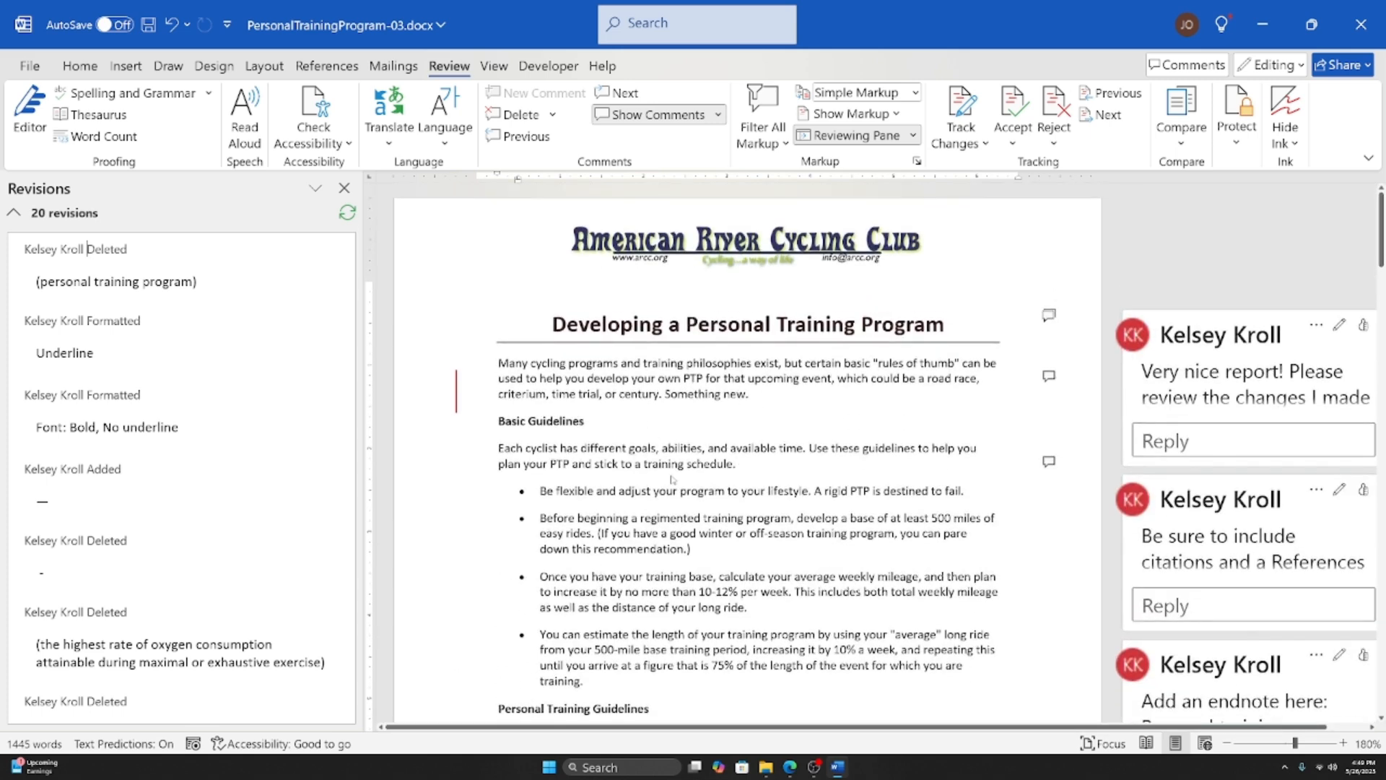
pyautogui.doubleClick(694, 377)
pyautogui.click(899, 93)
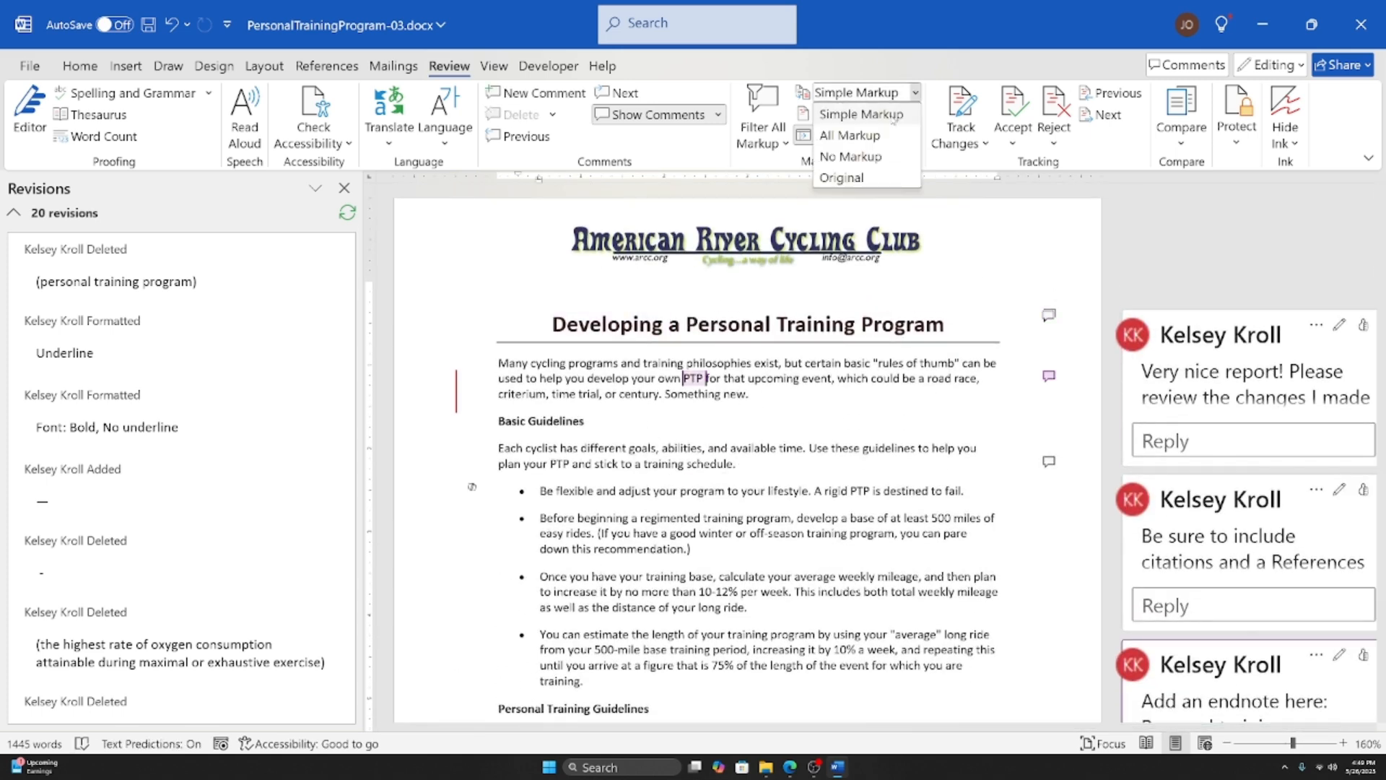
pyautogui.click(852, 135)
# Step: Examine the options for accepting or rejecting the deleted "(personal training program)" text and for handling all tracked changes at once
pyautogui.click(751, 380)
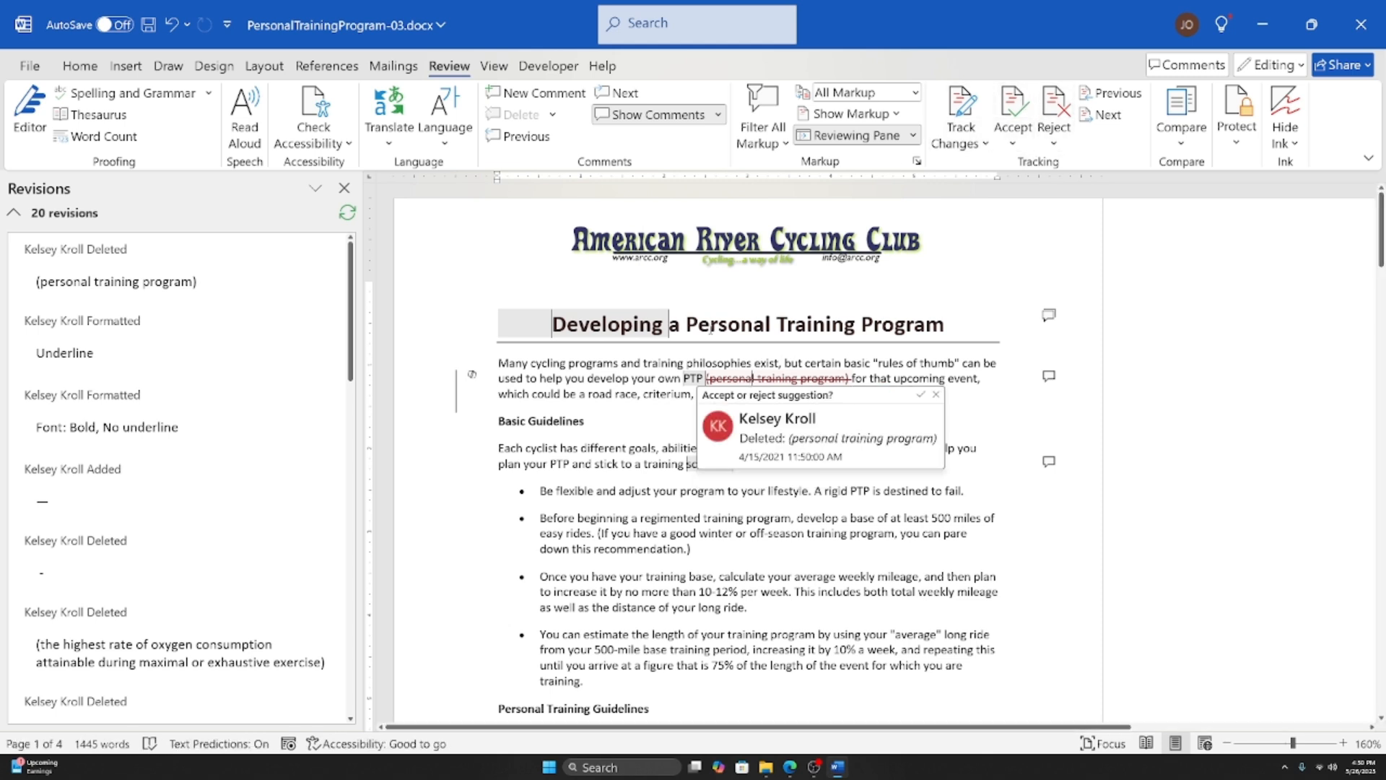
pyautogui.rightClick(742, 380)
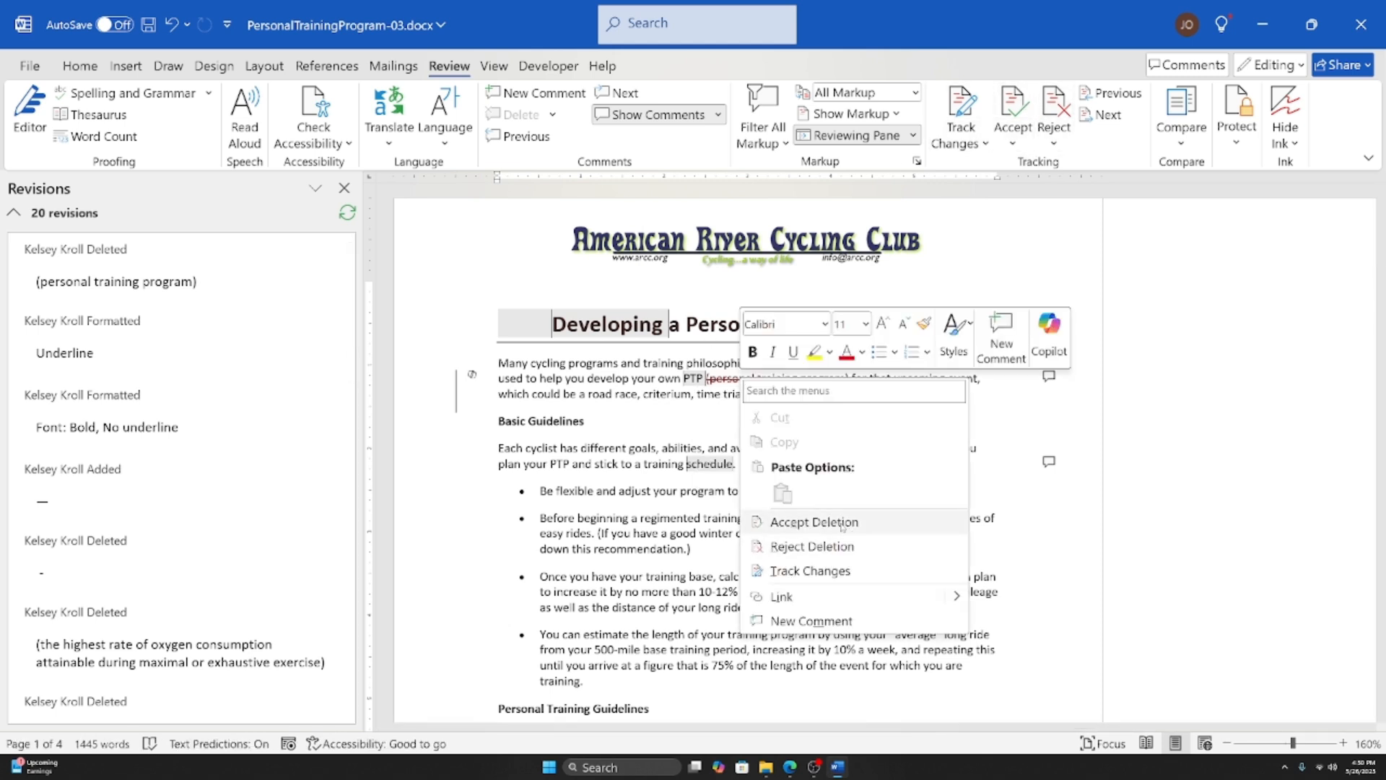
pyautogui.click(496, 395)
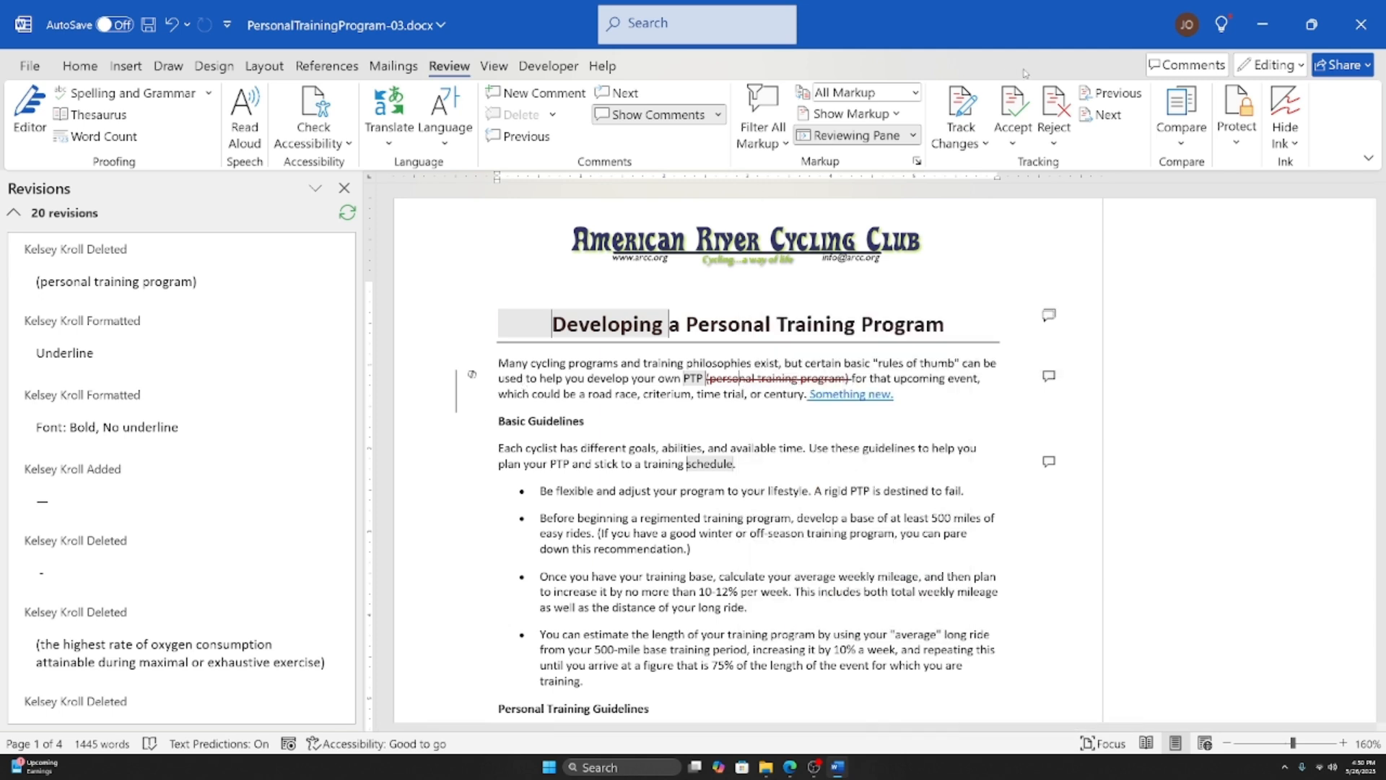
pyautogui.click(1014, 145)
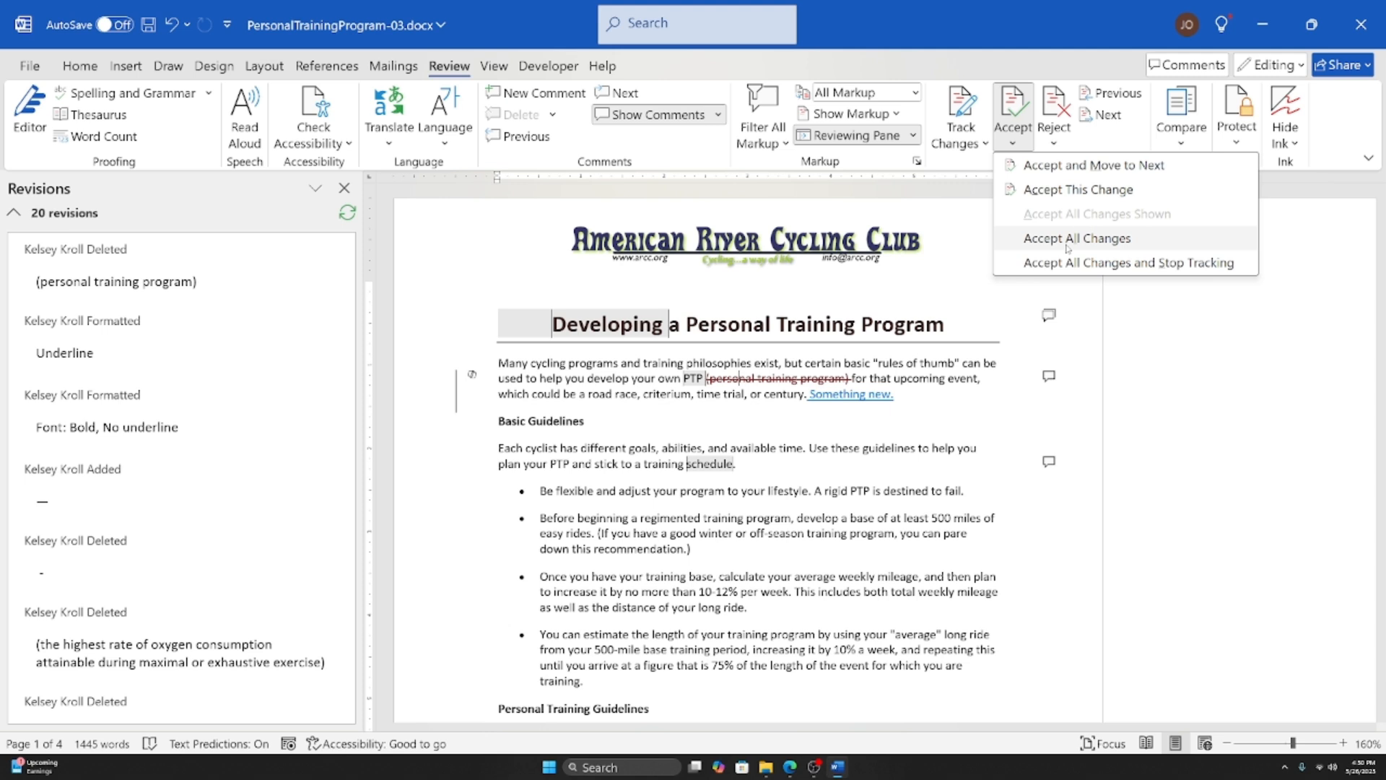
pyautogui.click(1097, 147)
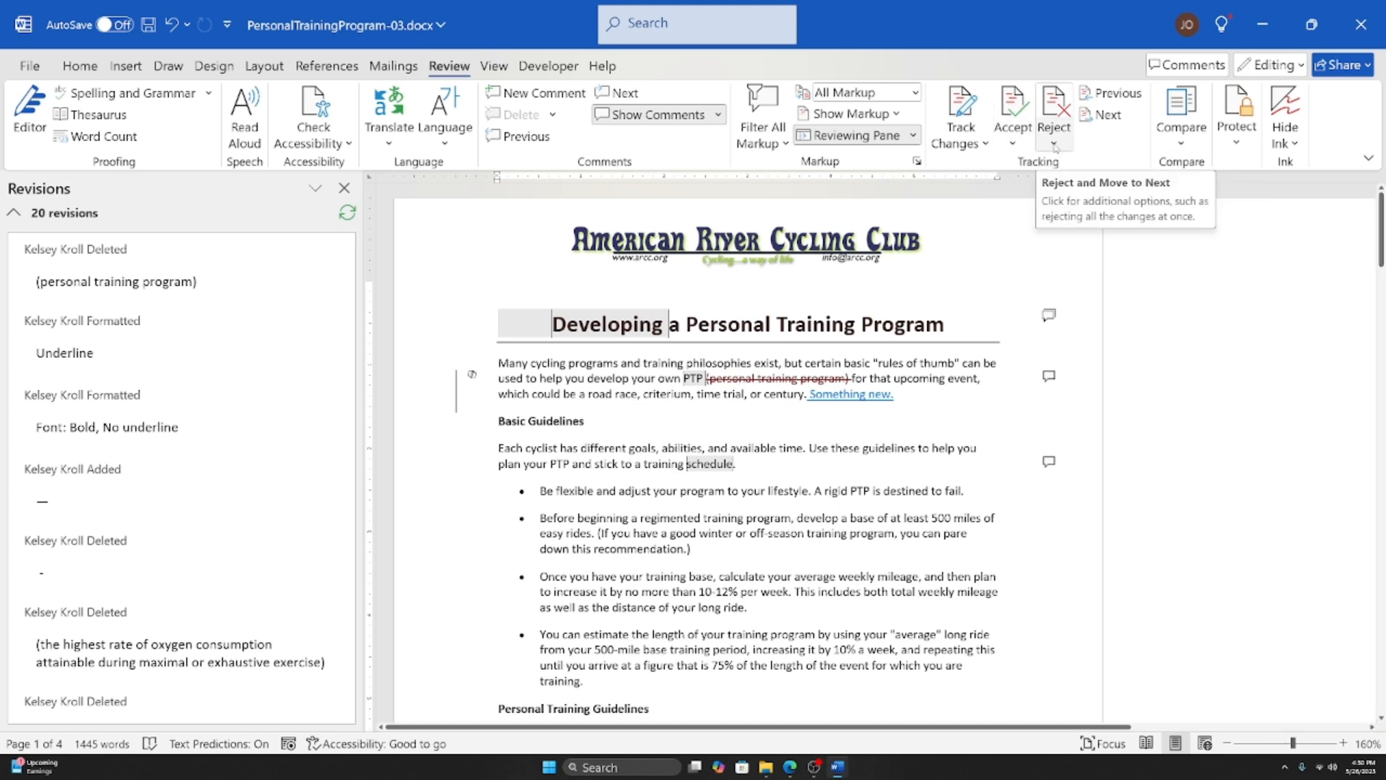
pyautogui.click(1055, 145)
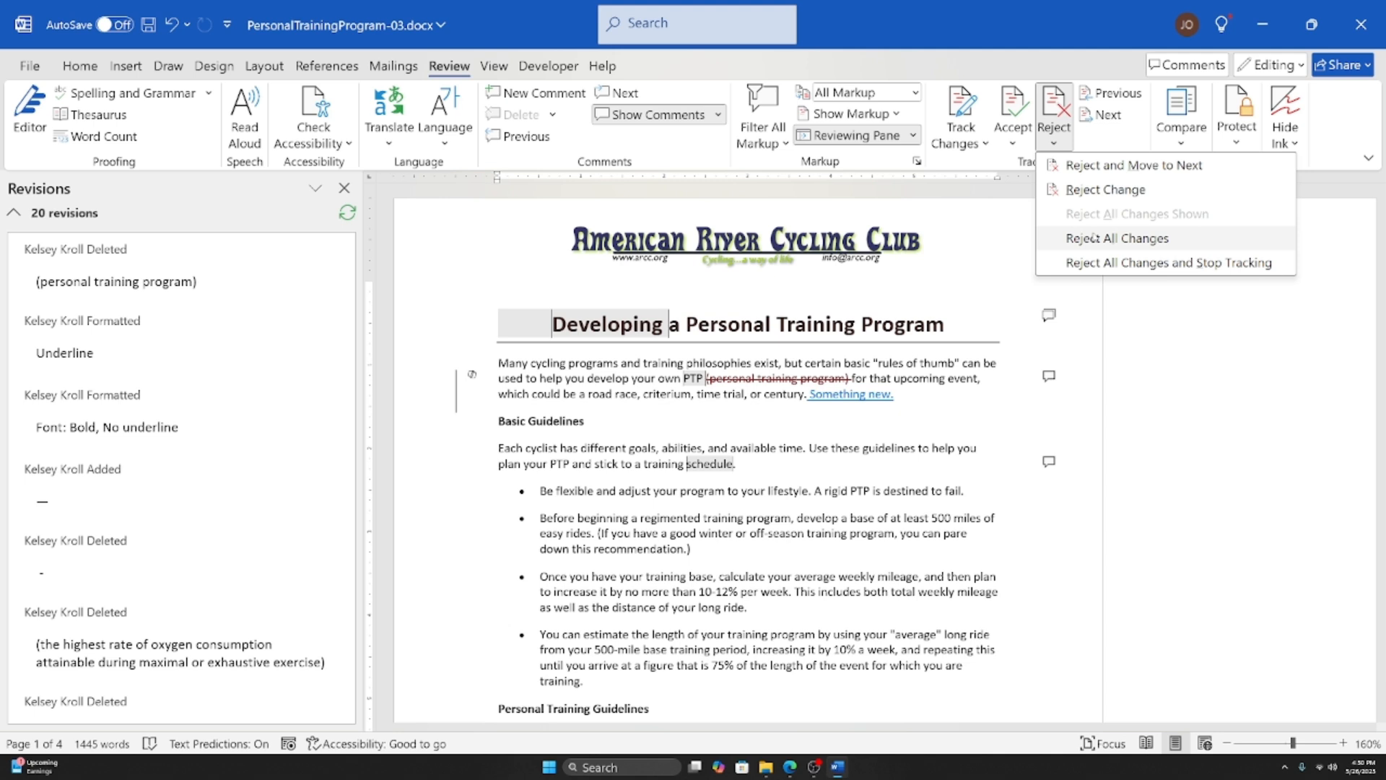
pyautogui.click(1112, 147)
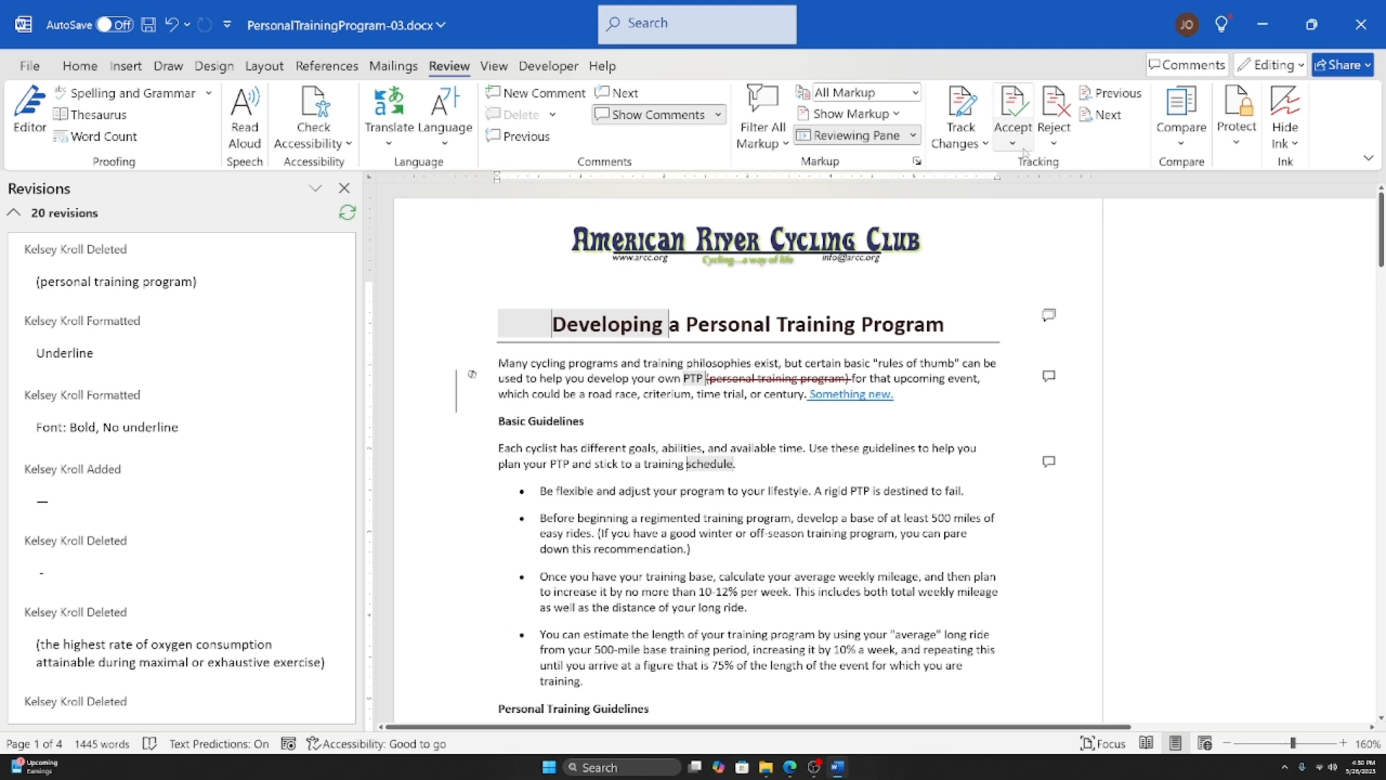
# Step: Accept all tracked changes in the document and check which entries remain in the revisions list
pyautogui.click(1023, 148)
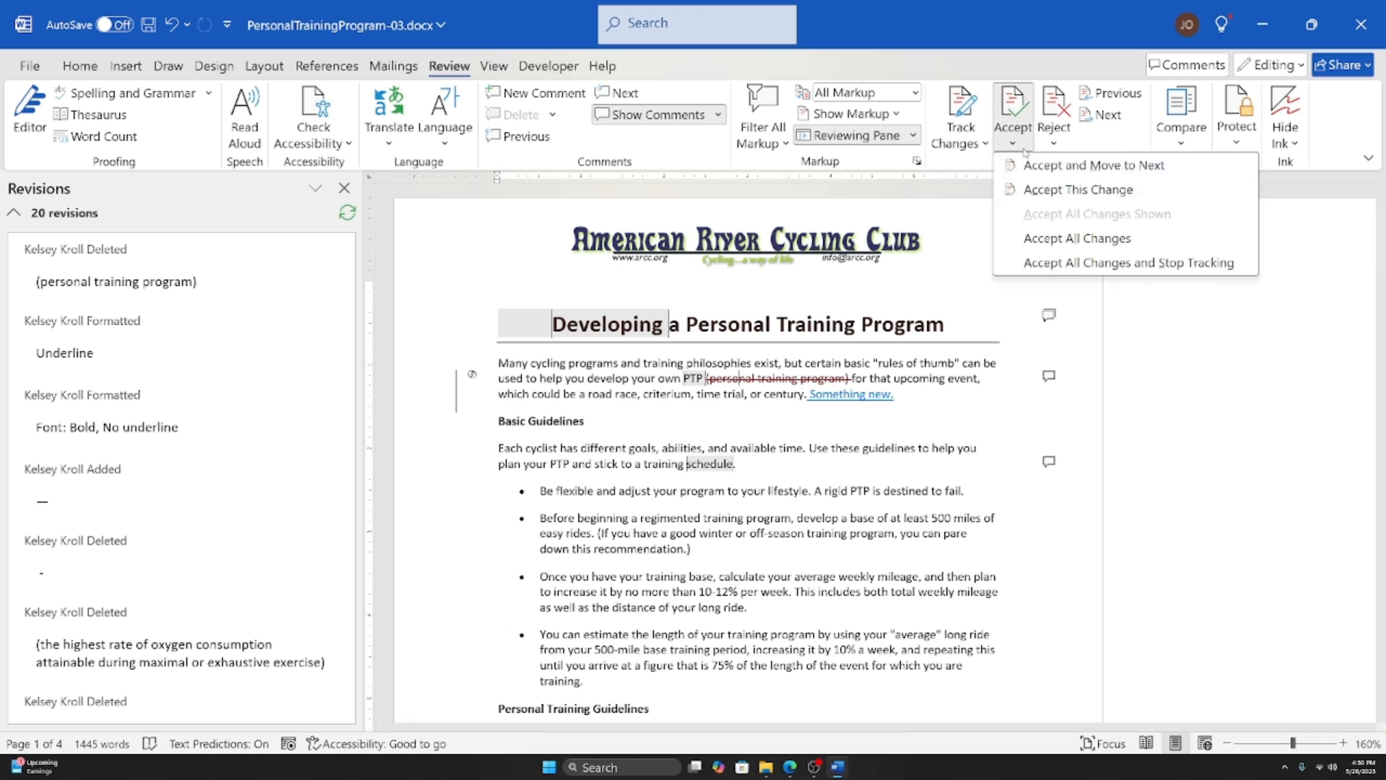
pyautogui.click(1077, 242)
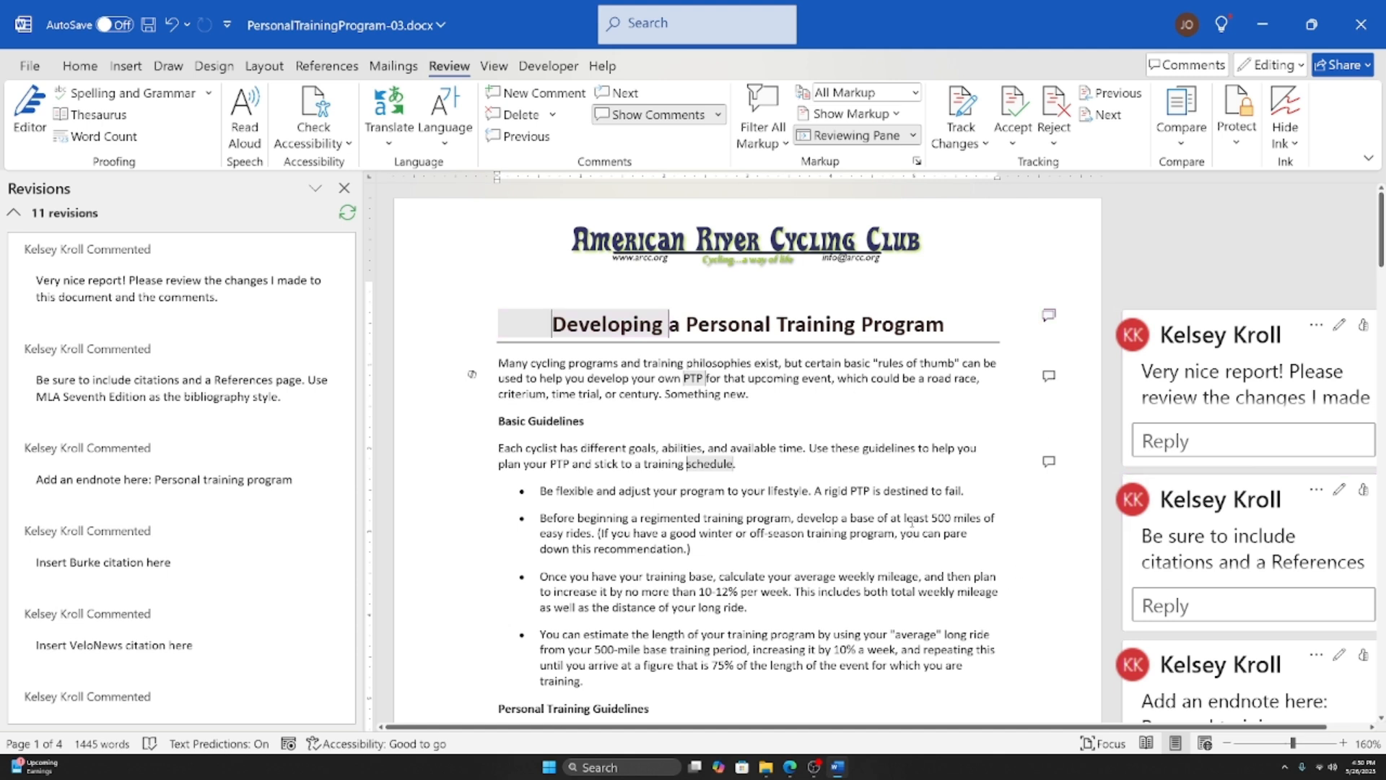
pyautogui.scroll(-3, 36, 563)
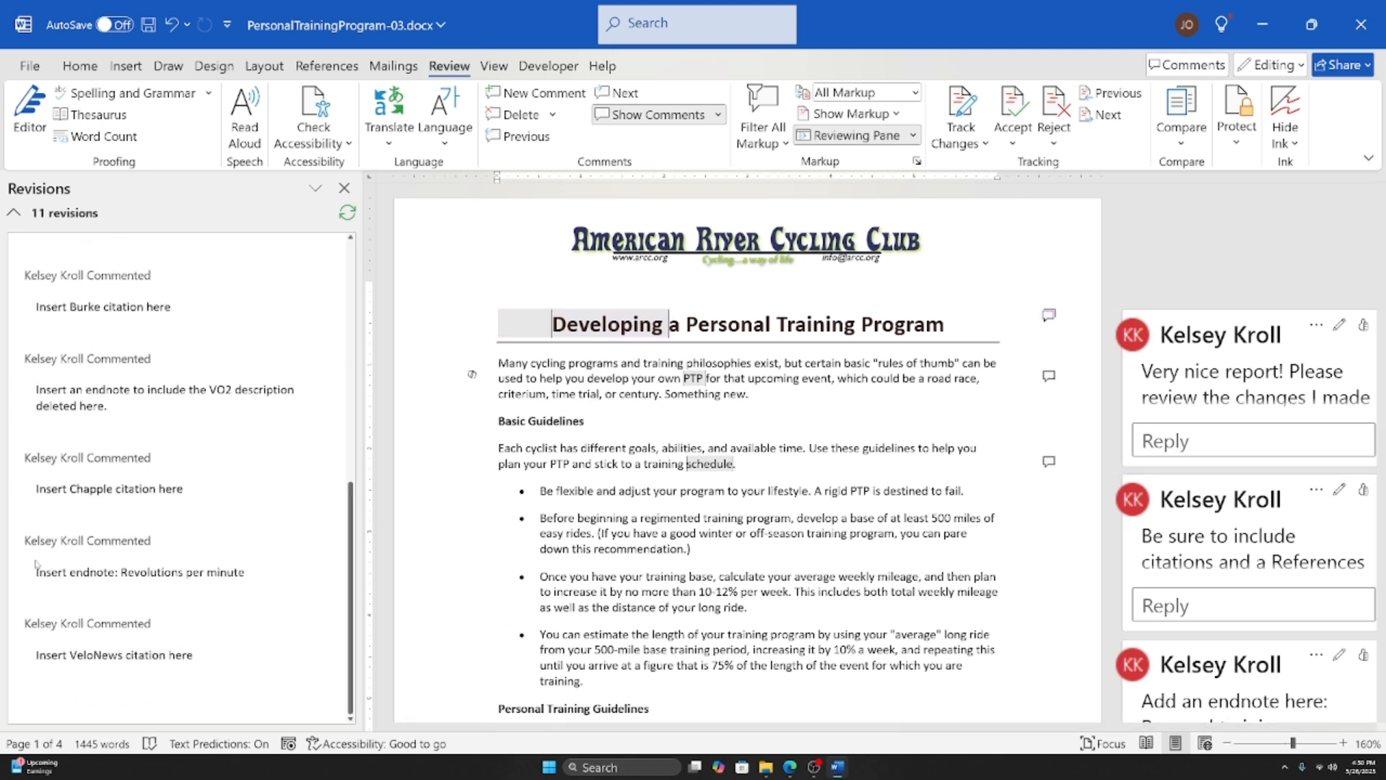
# Step: Close the Reviewing Pane
pyautogui.click(345, 189)
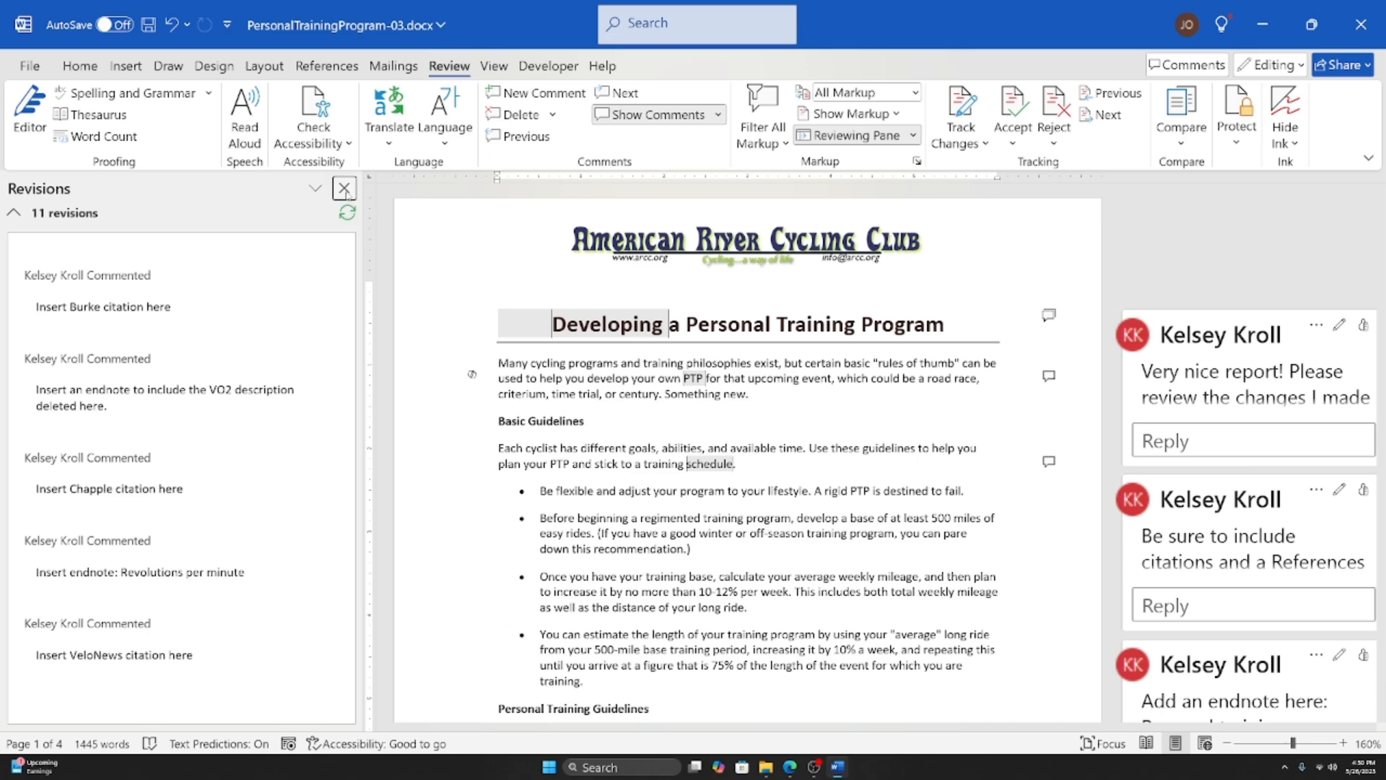
pyautogui.keyDown('ctrl'); pyautogui.scroll(-5, 1267, 532); pyautogui.keyUp('ctrl')
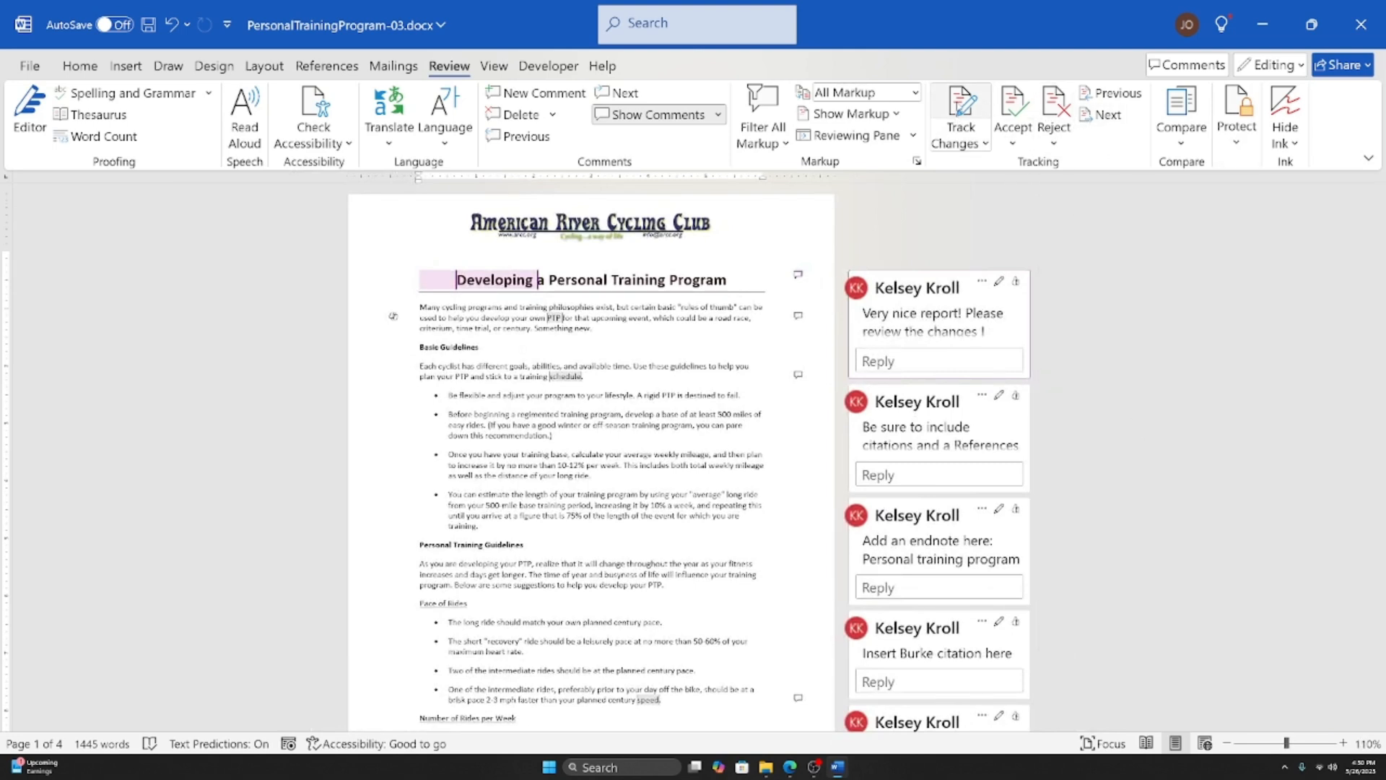
pyautogui.click(959, 108)
pyautogui.click(949, 123)
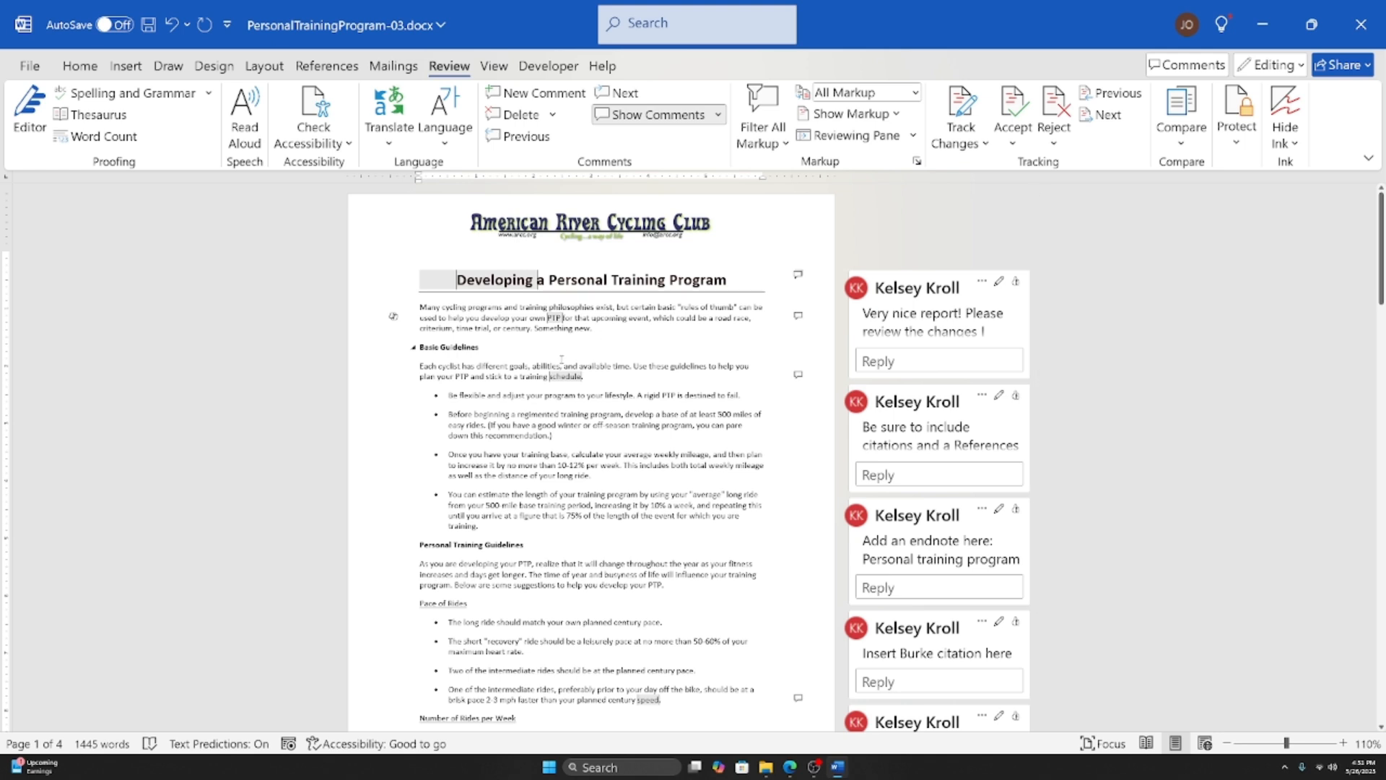
# Step: Post the reply "Hello!" to the "Very nice report!" comment at the document title
pyautogui.click(928, 324)
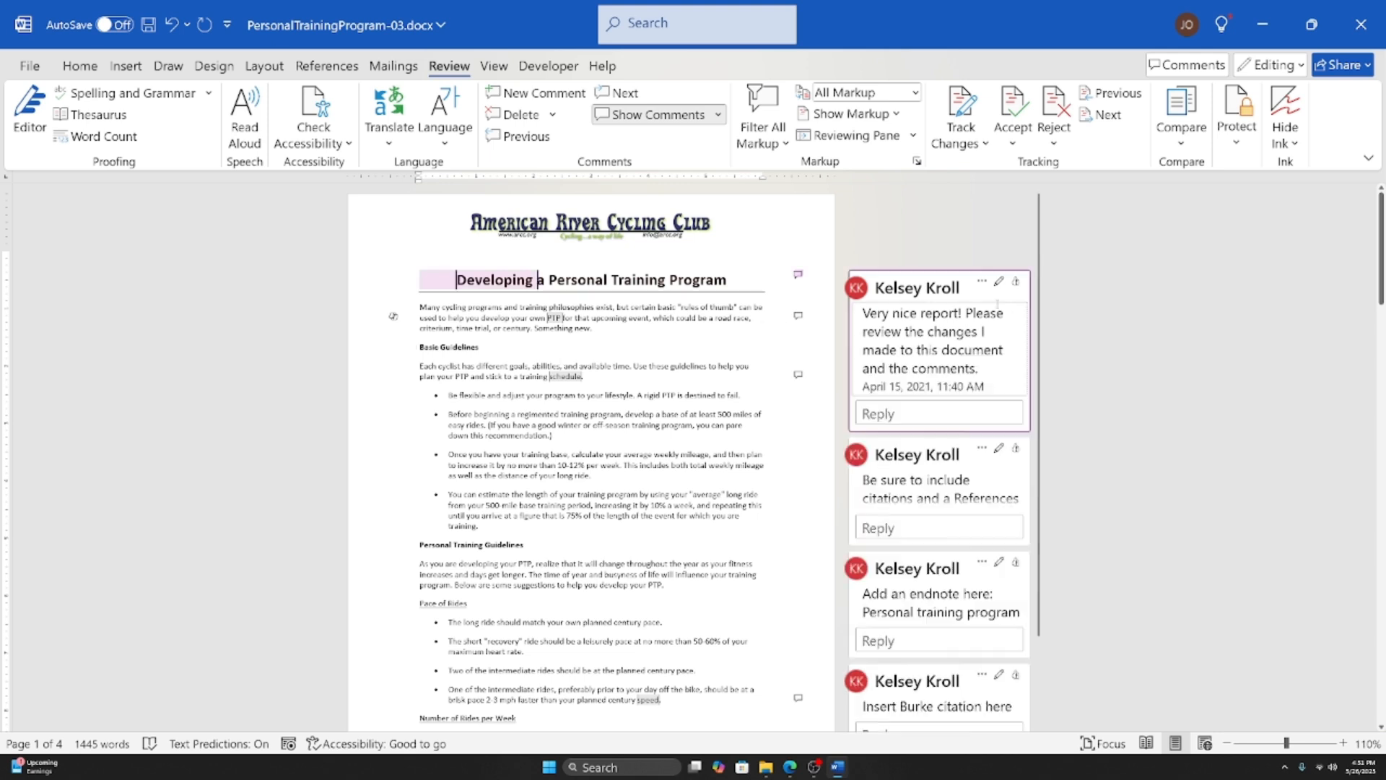
pyautogui.click(933, 413)
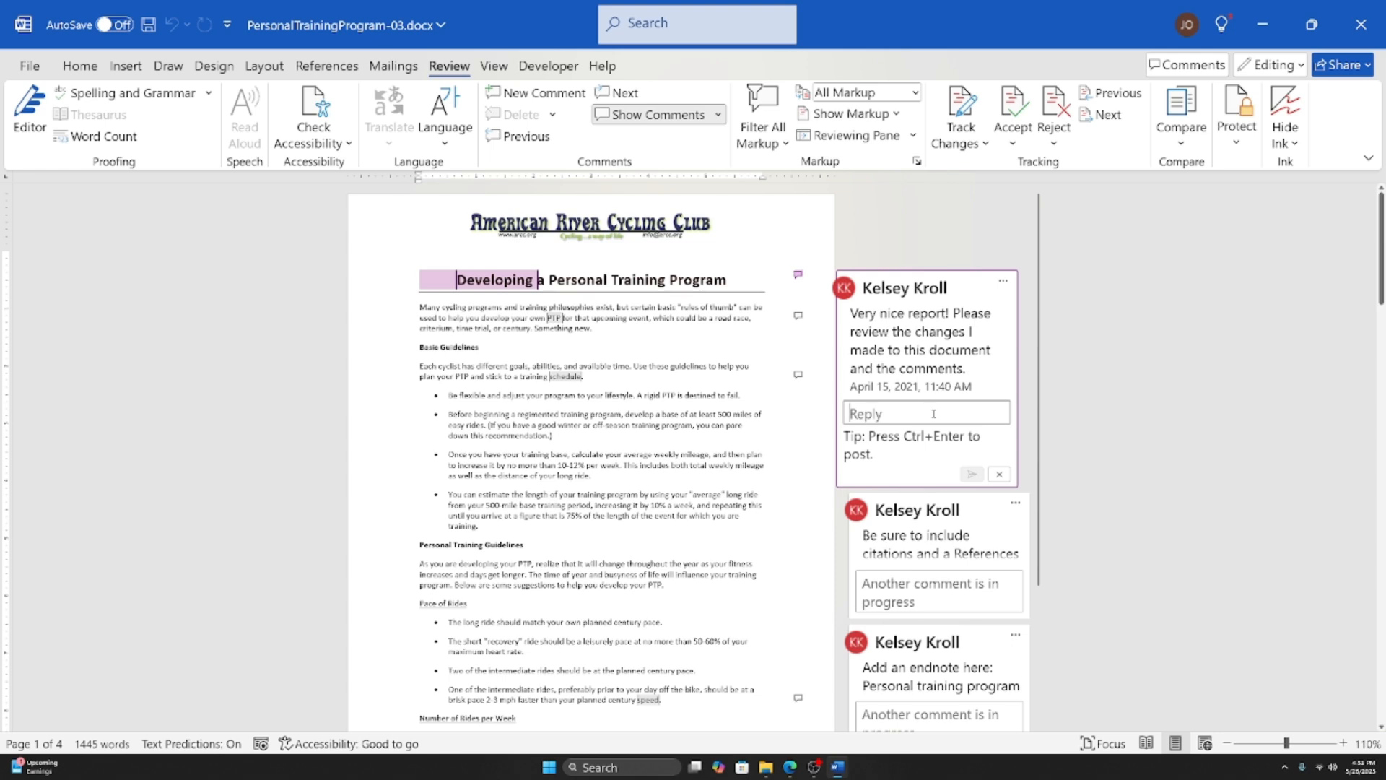
pyautogui.write('Hello!')
pyautogui.click(971, 475)
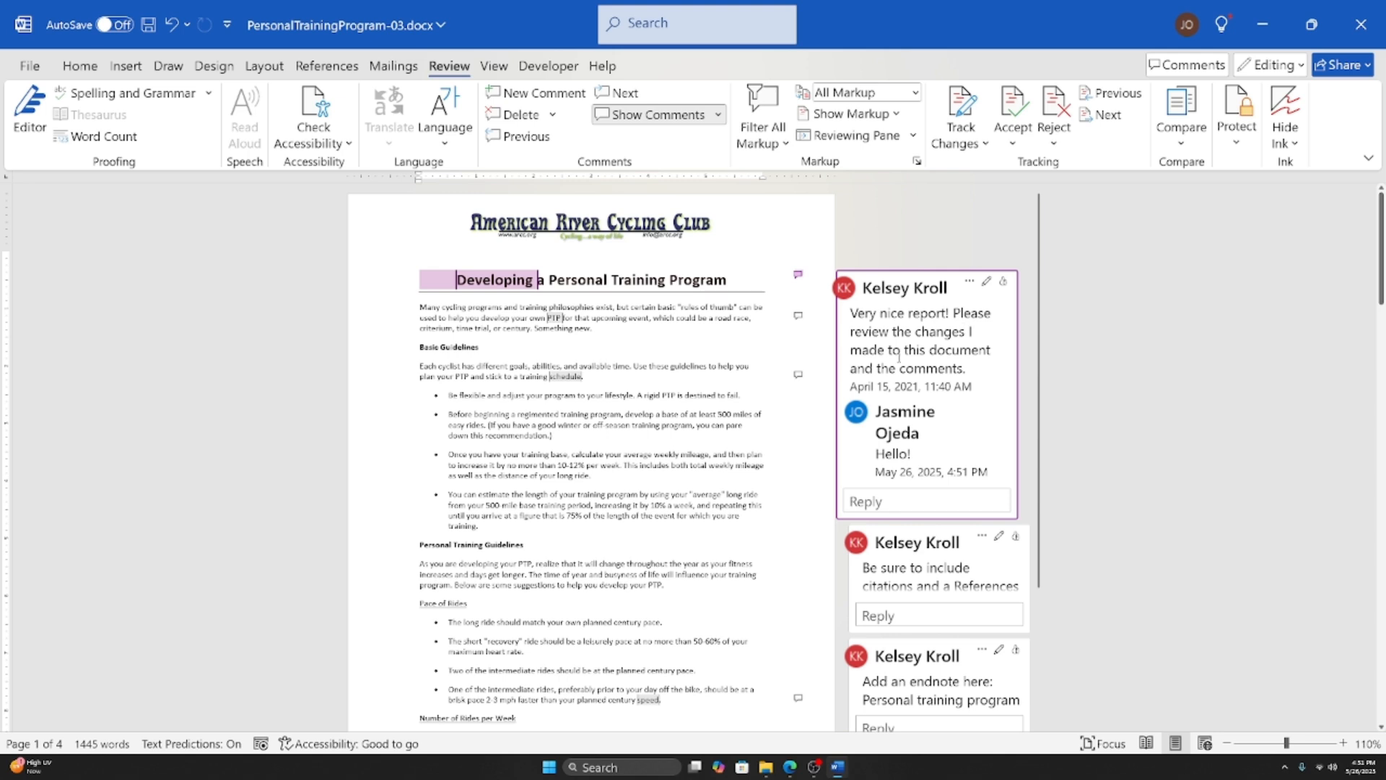
# Step: Resolve the "Very nice report!" comment thread
pyautogui.click(971, 282)
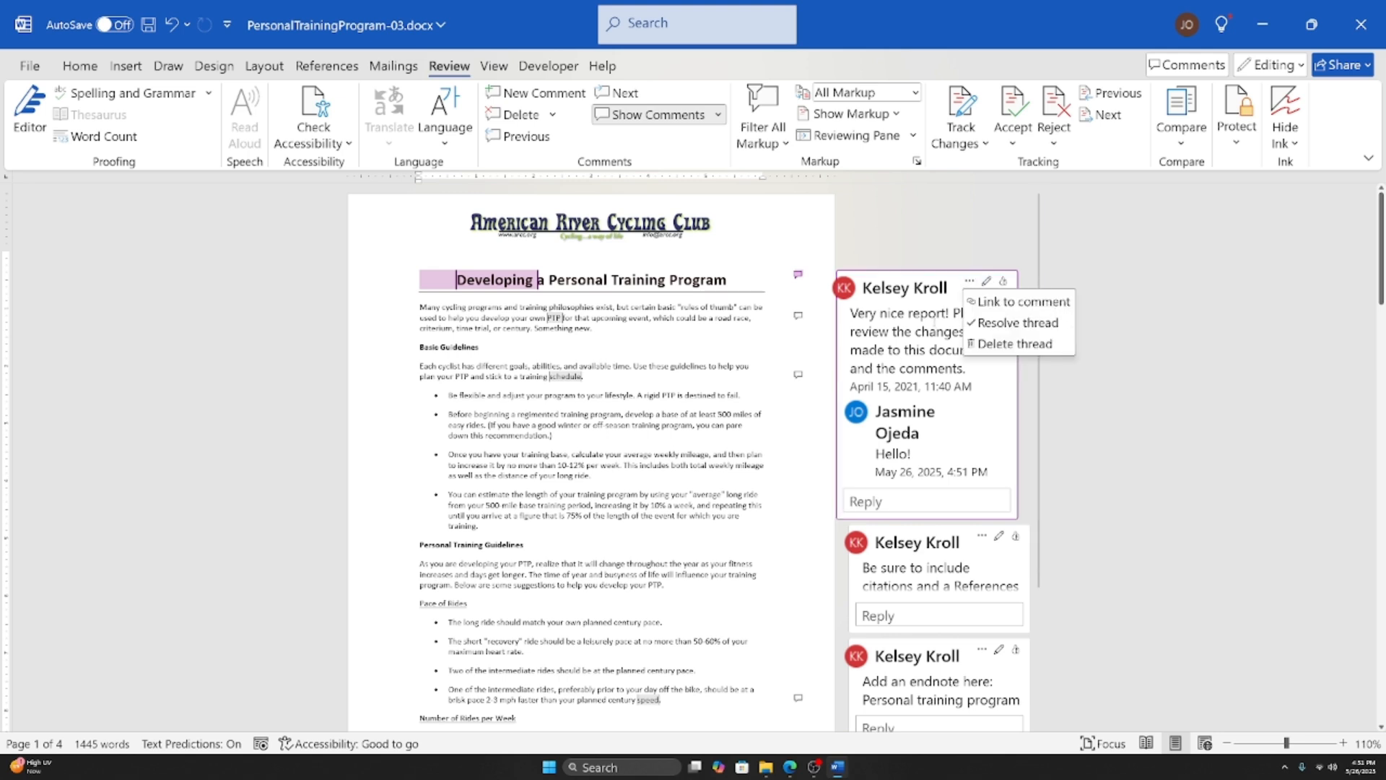
pyautogui.click(995, 426)
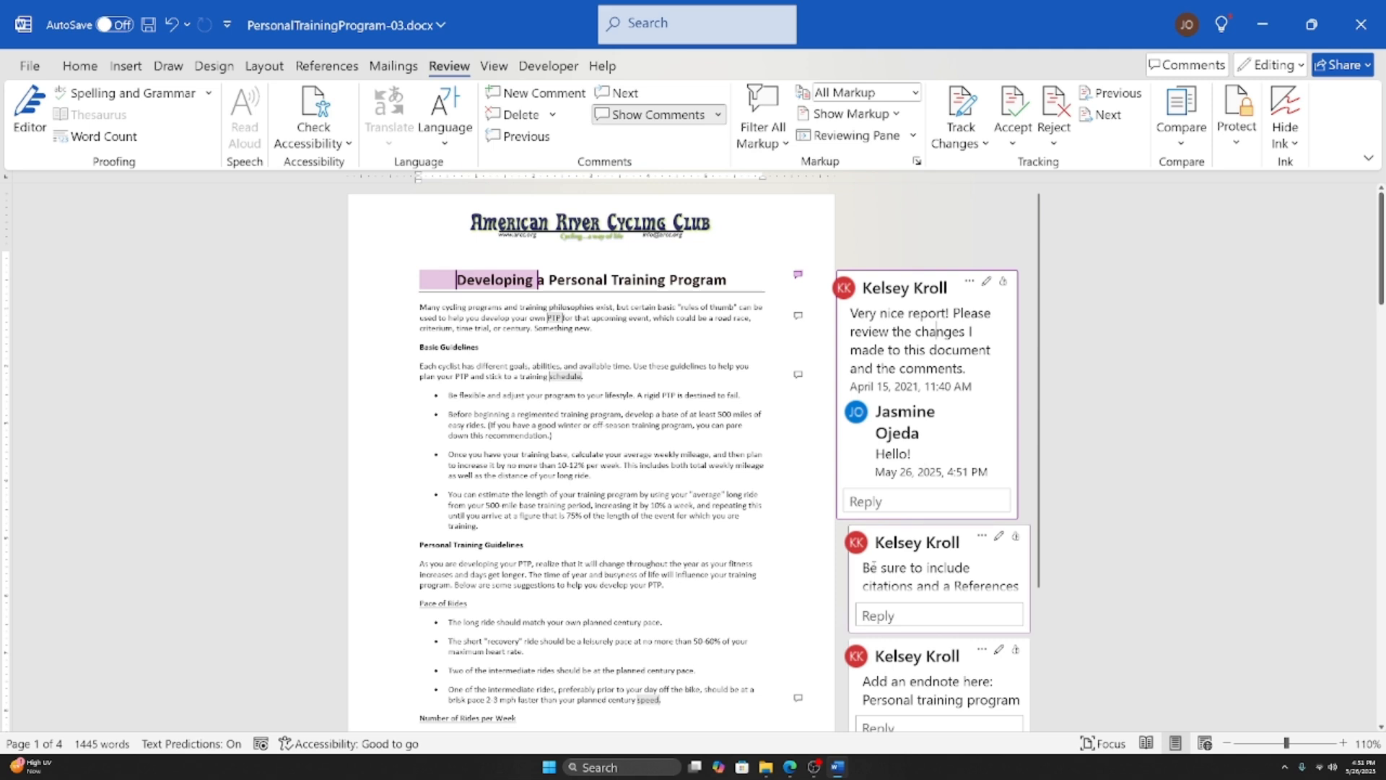
pyautogui.click(969, 283)
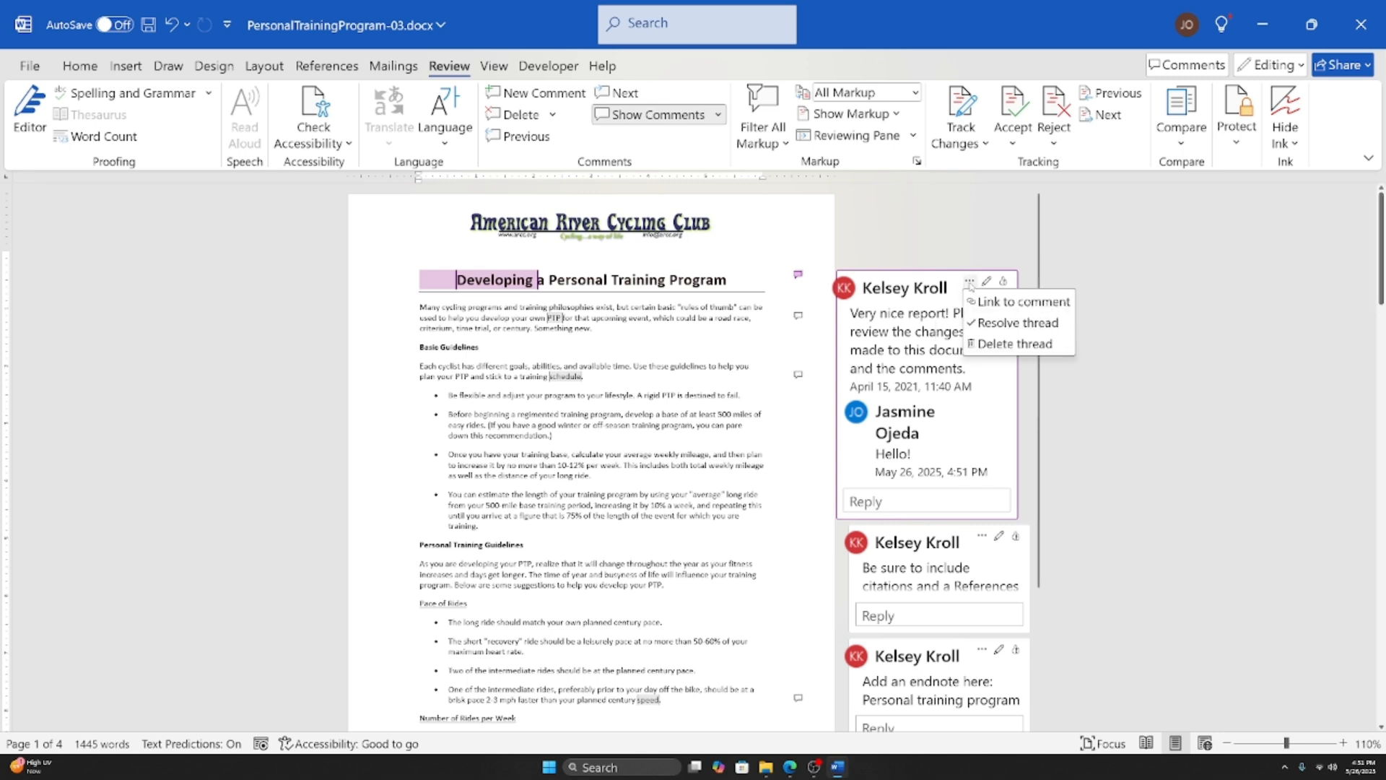
pyautogui.click(1001, 330)
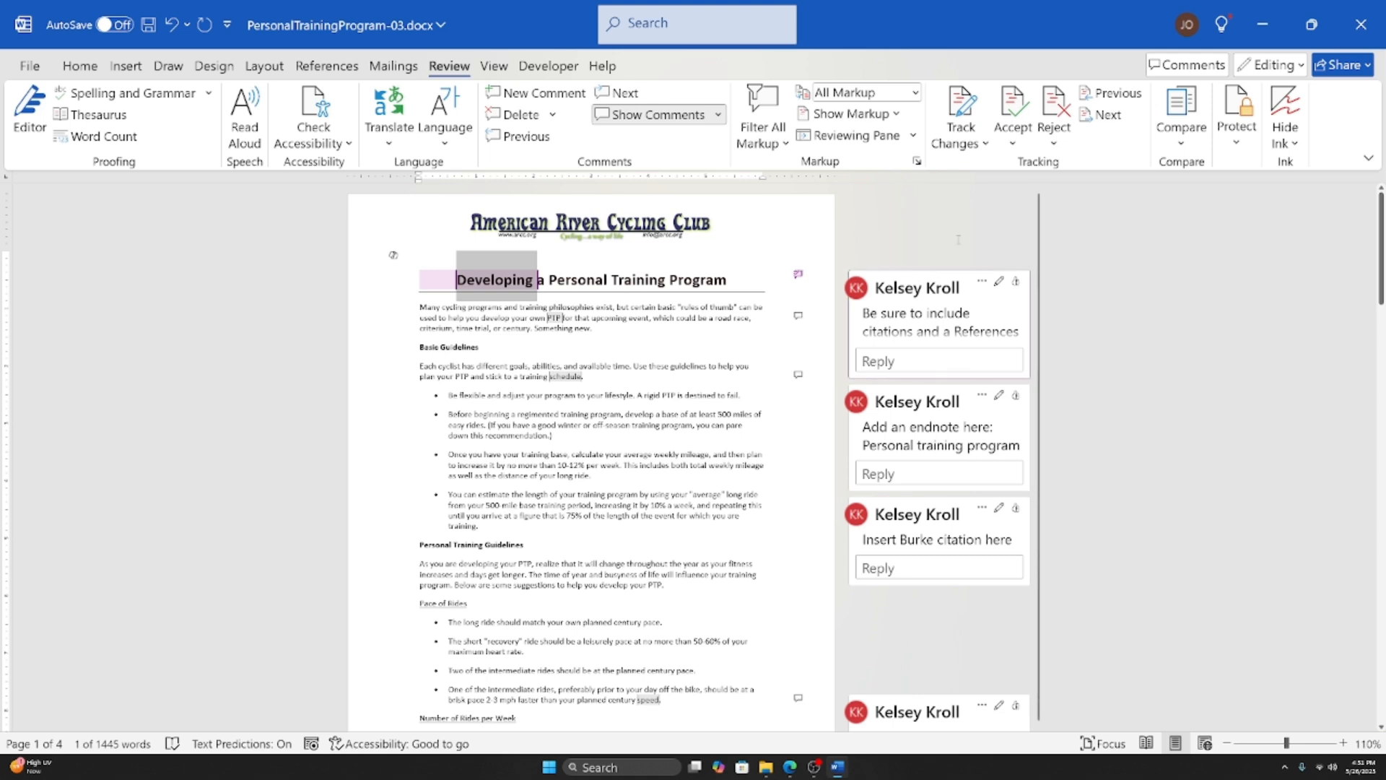
# Step: Delete the comment thread about including citations and a References page in MLA Seventh Edition style
pyautogui.click(917, 309)
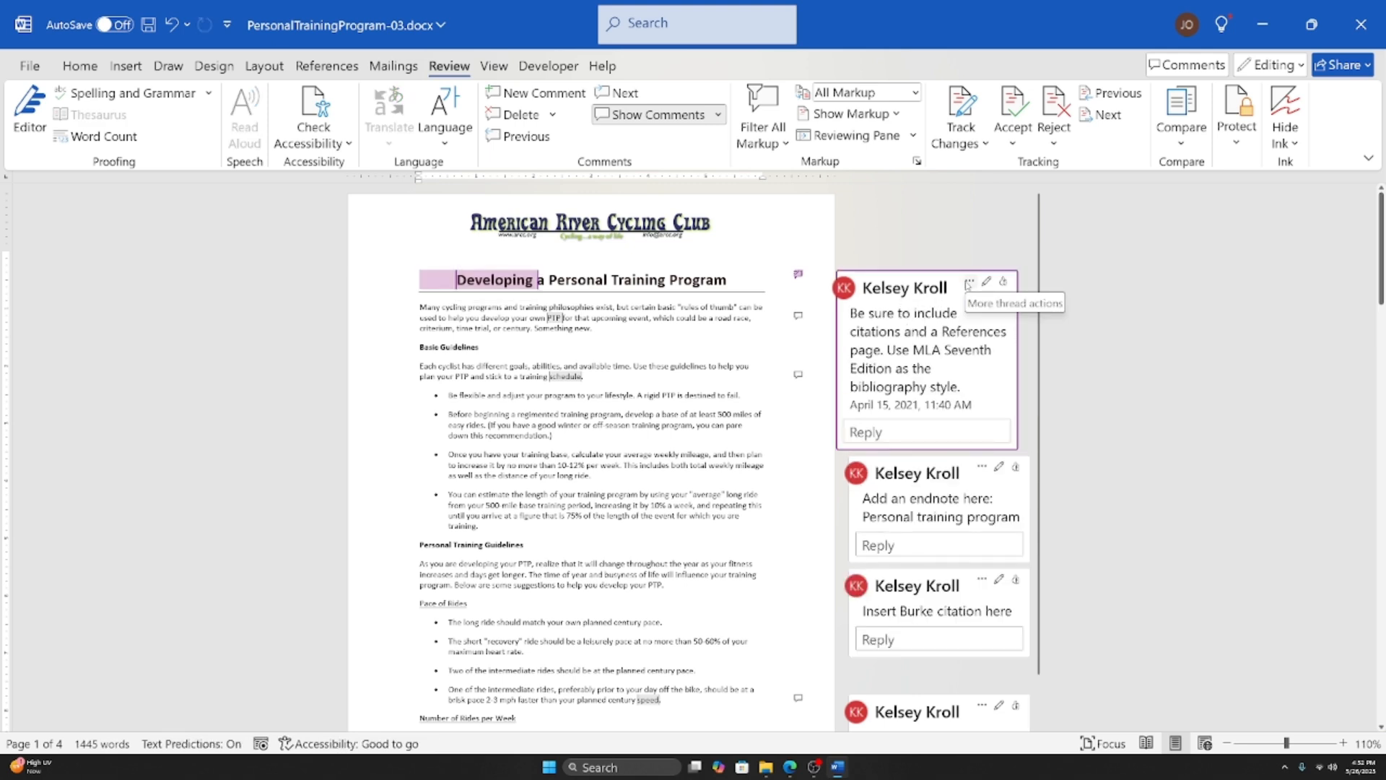
pyautogui.click(968, 283)
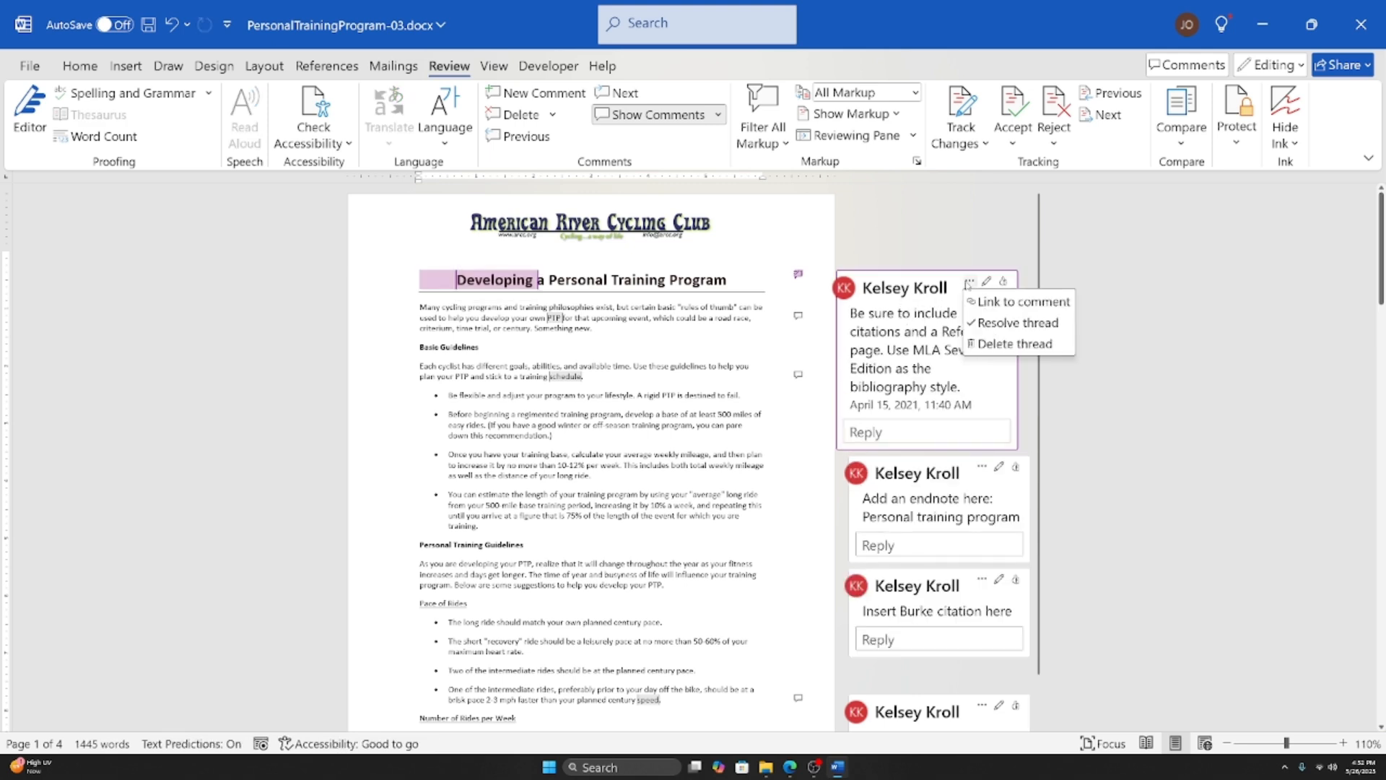
pyautogui.click(1014, 343)
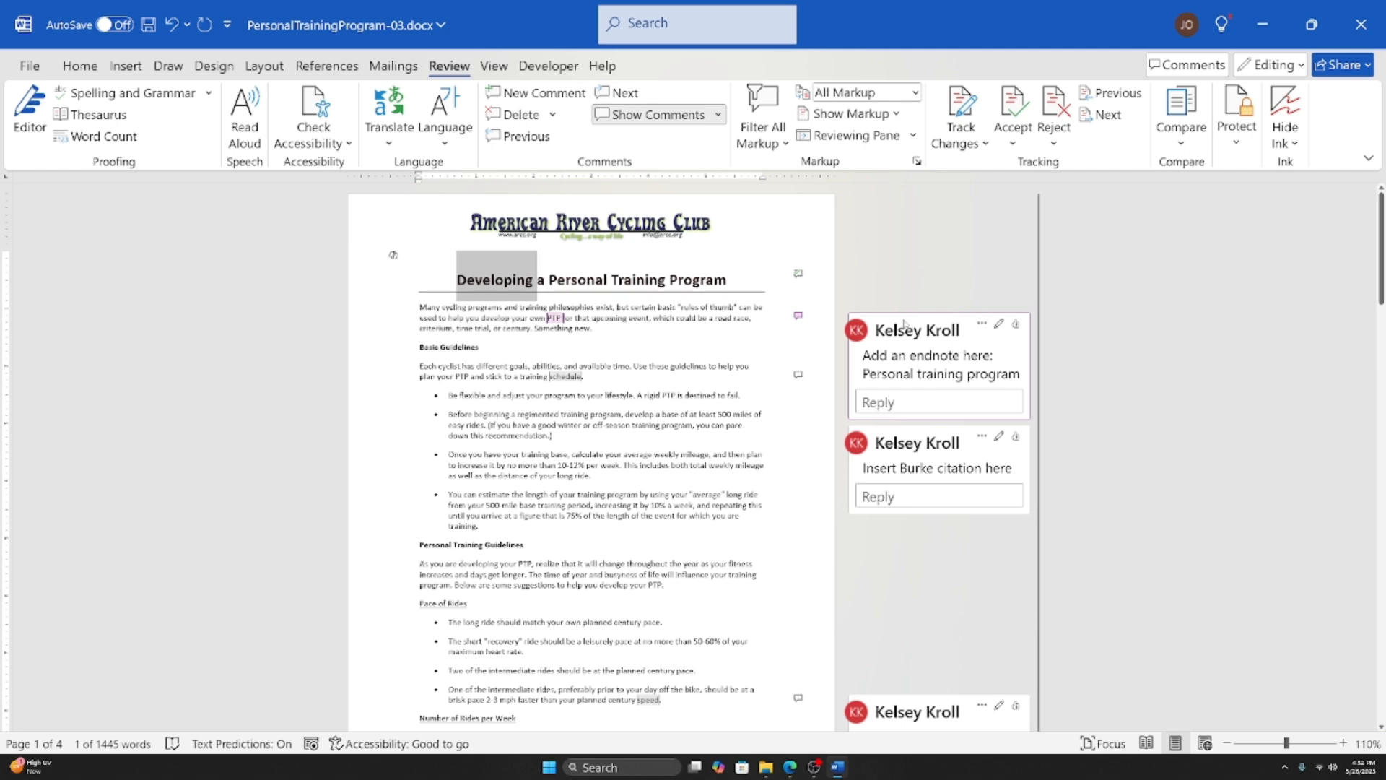
# Step: Delete the comment thread asking to add an endnote for "Personal training program" at PTP in the opening paragraph
pyautogui.click(982, 323)
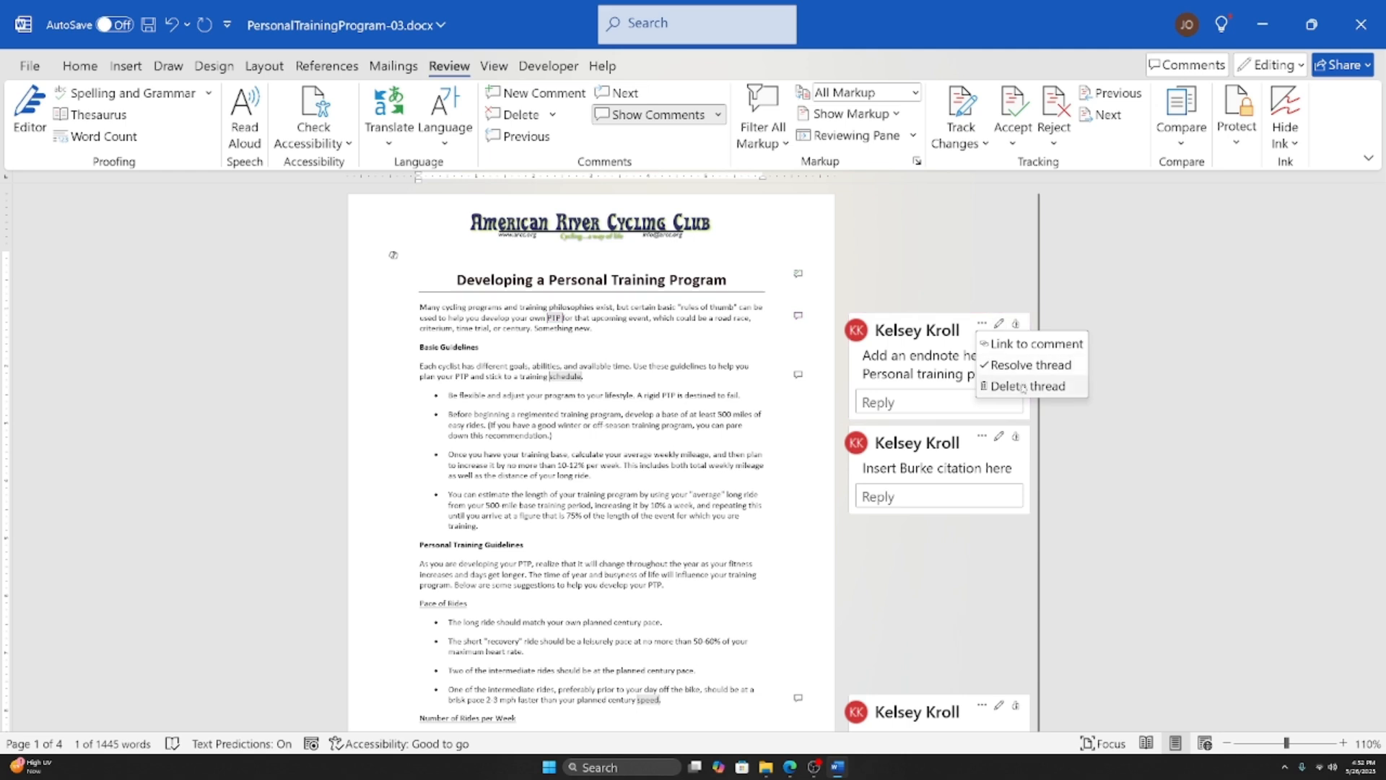
pyautogui.click(1029, 387)
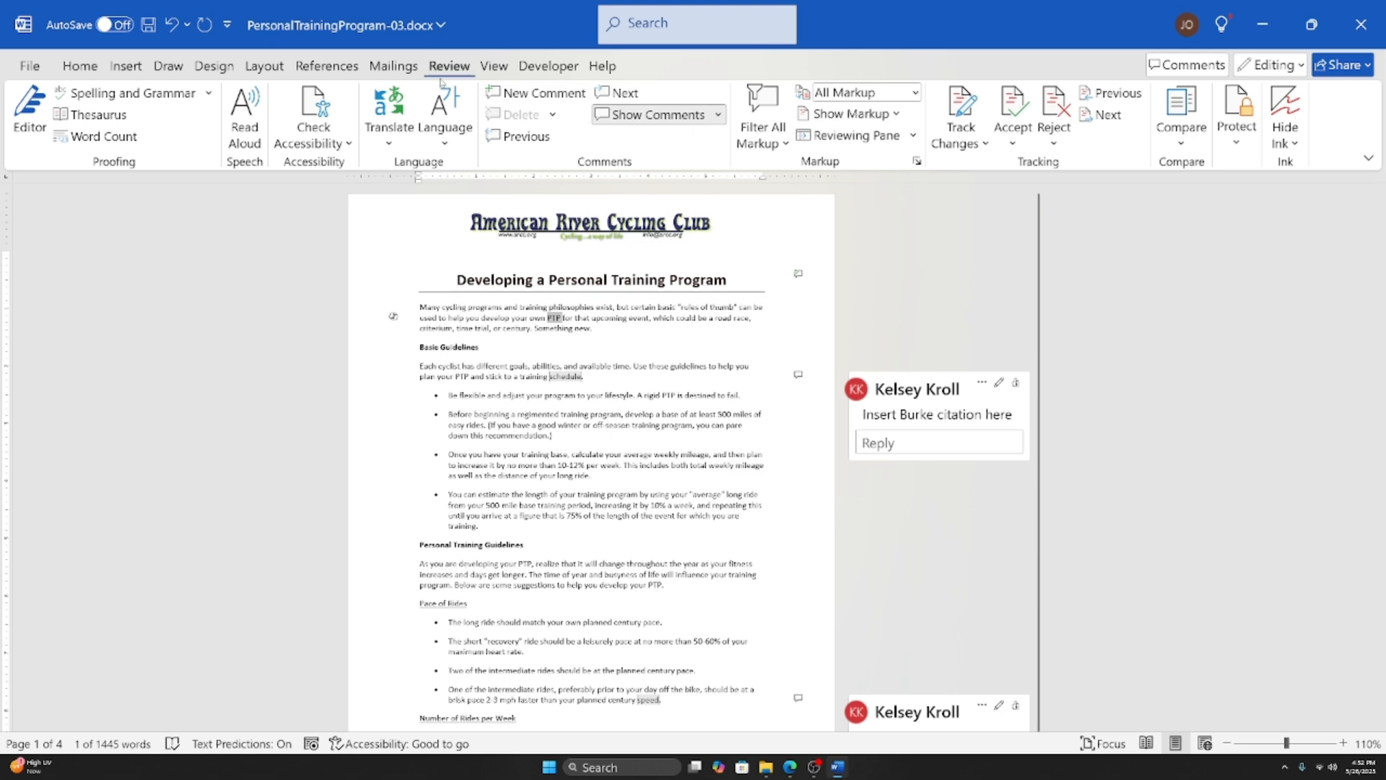
# Step: Hide the comments, show them again, and set their display to Contextual
pyautogui.click(662, 117)
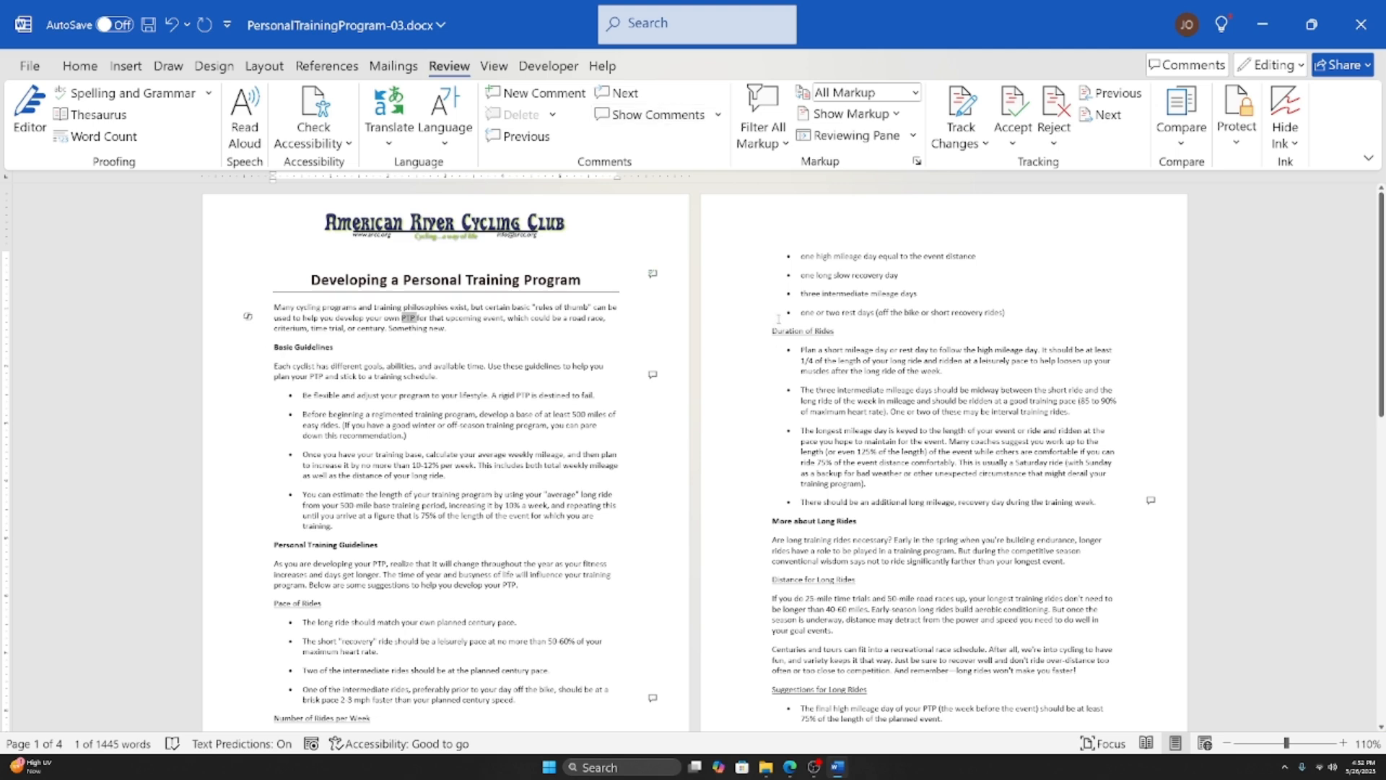
pyautogui.click(679, 118)
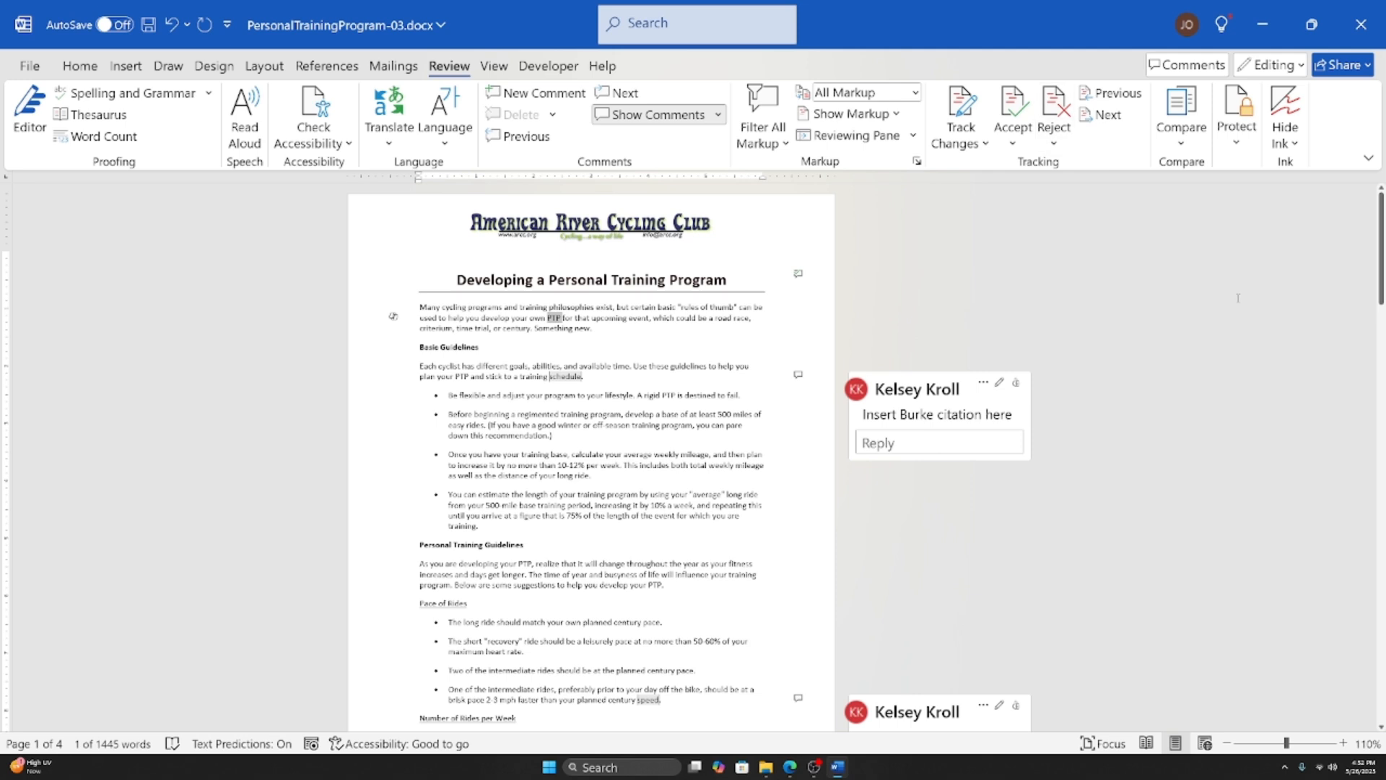
pyautogui.scroll(-2, 785, 197)
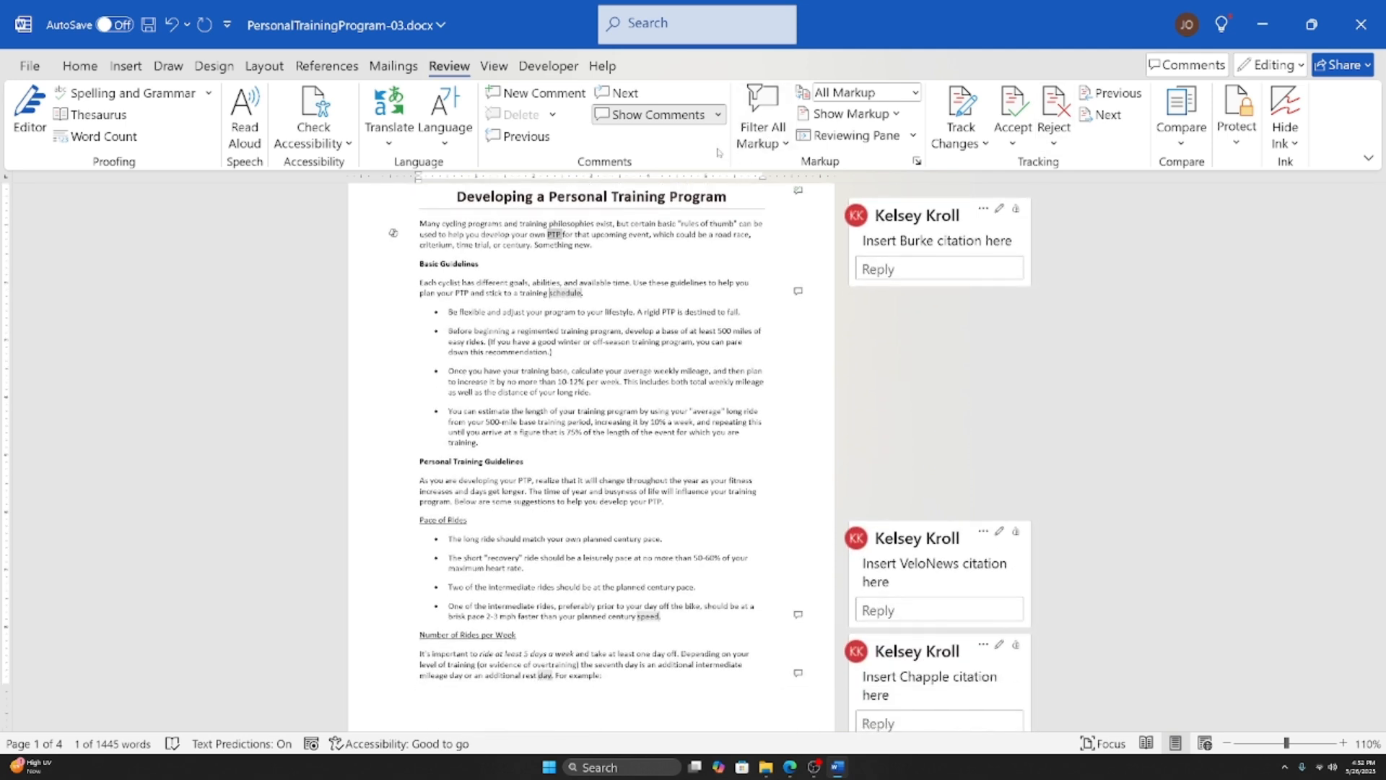
pyautogui.click(718, 115)
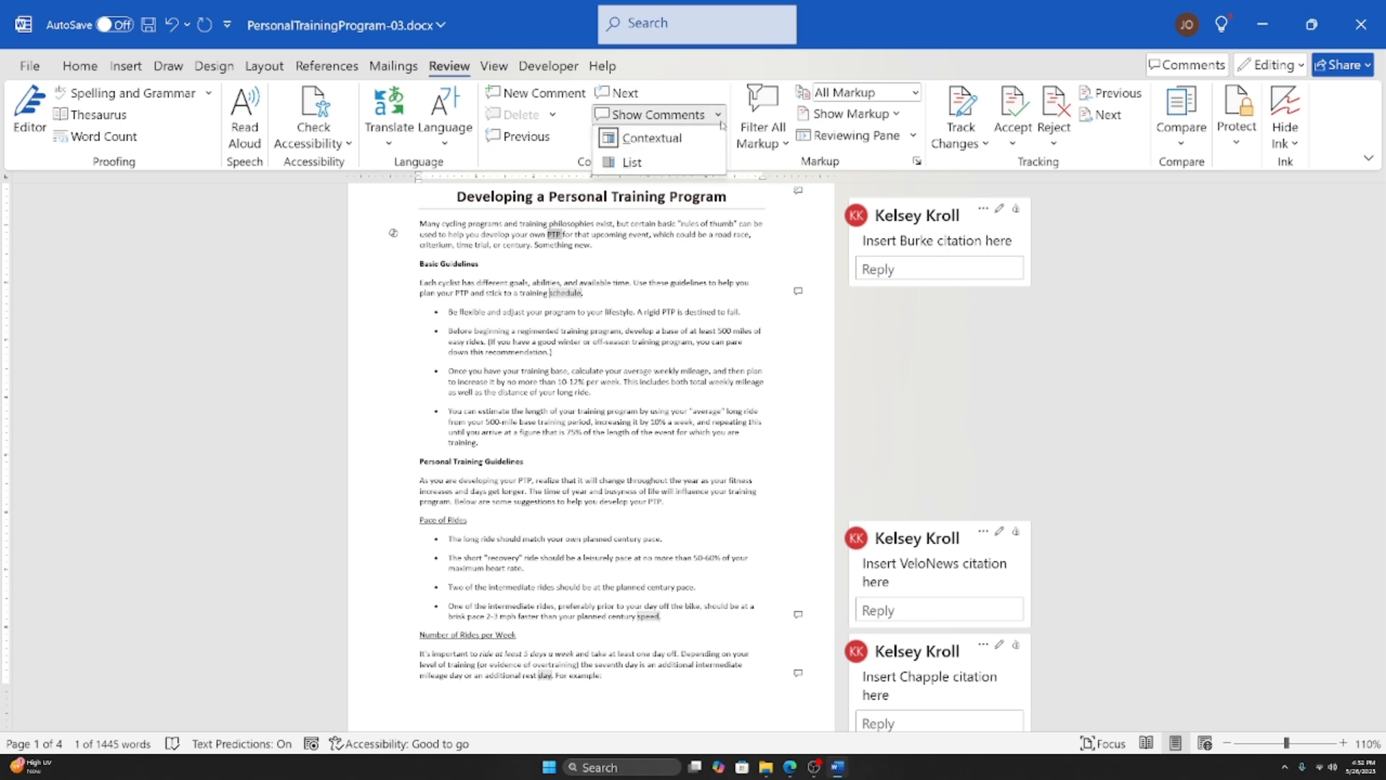
pyautogui.click(649, 141)
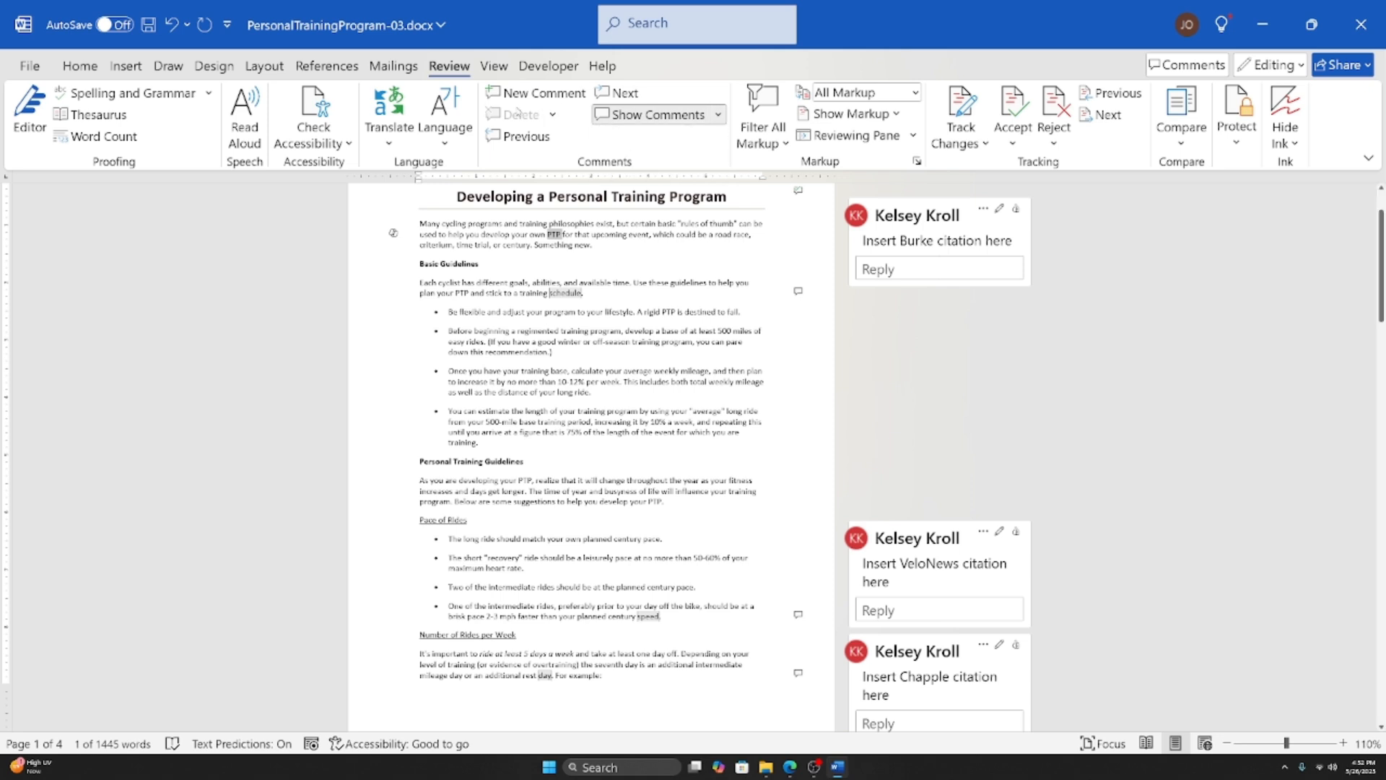
# Step: Delete all comments in the document
pyautogui.click(907, 222)
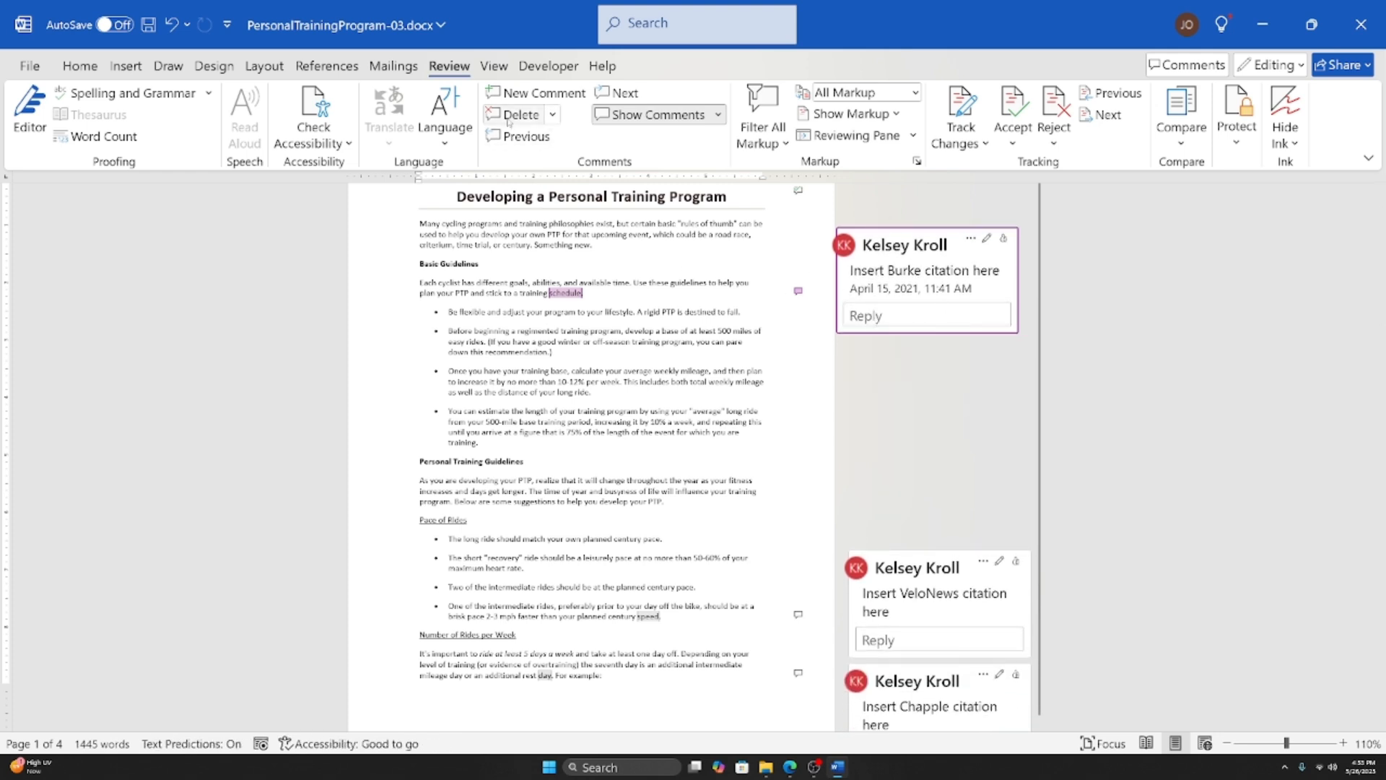
pyautogui.click(553, 116)
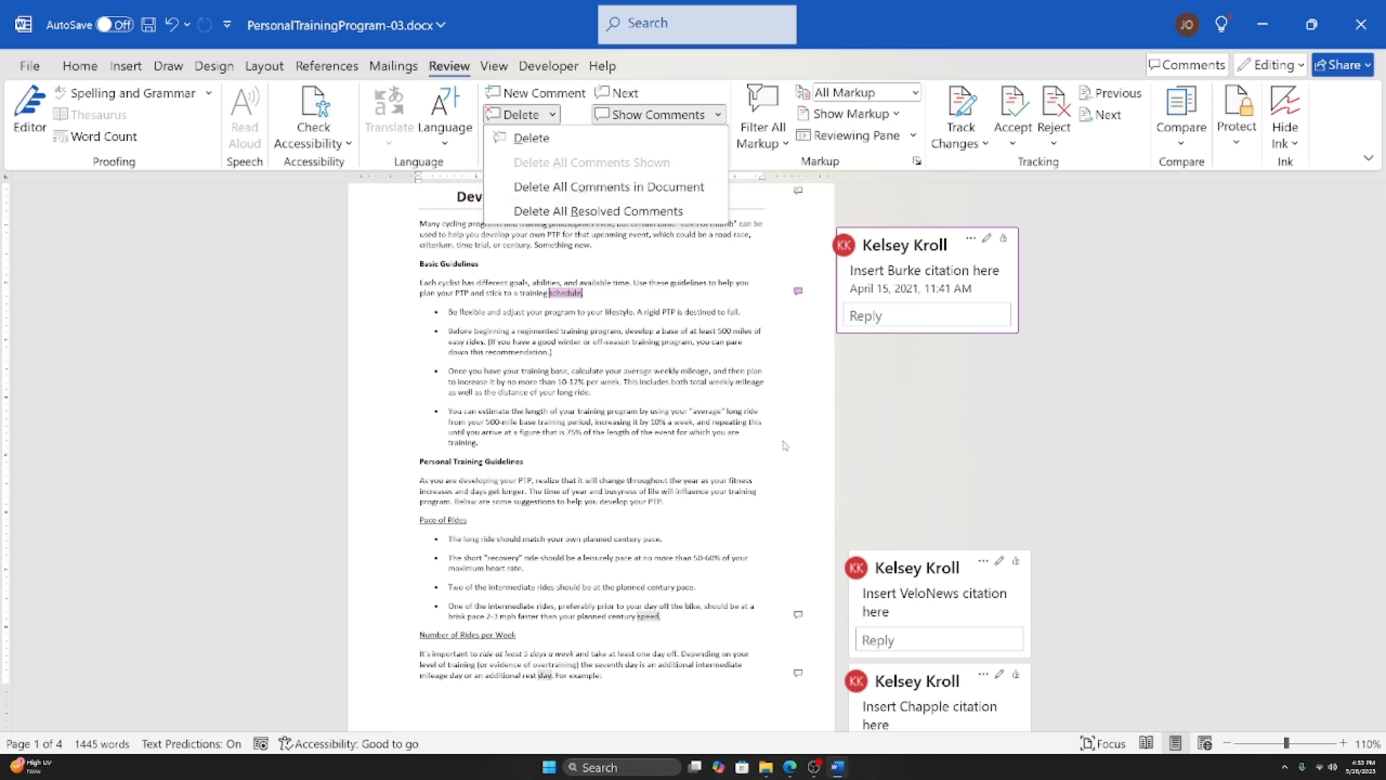
pyautogui.click(568, 189)
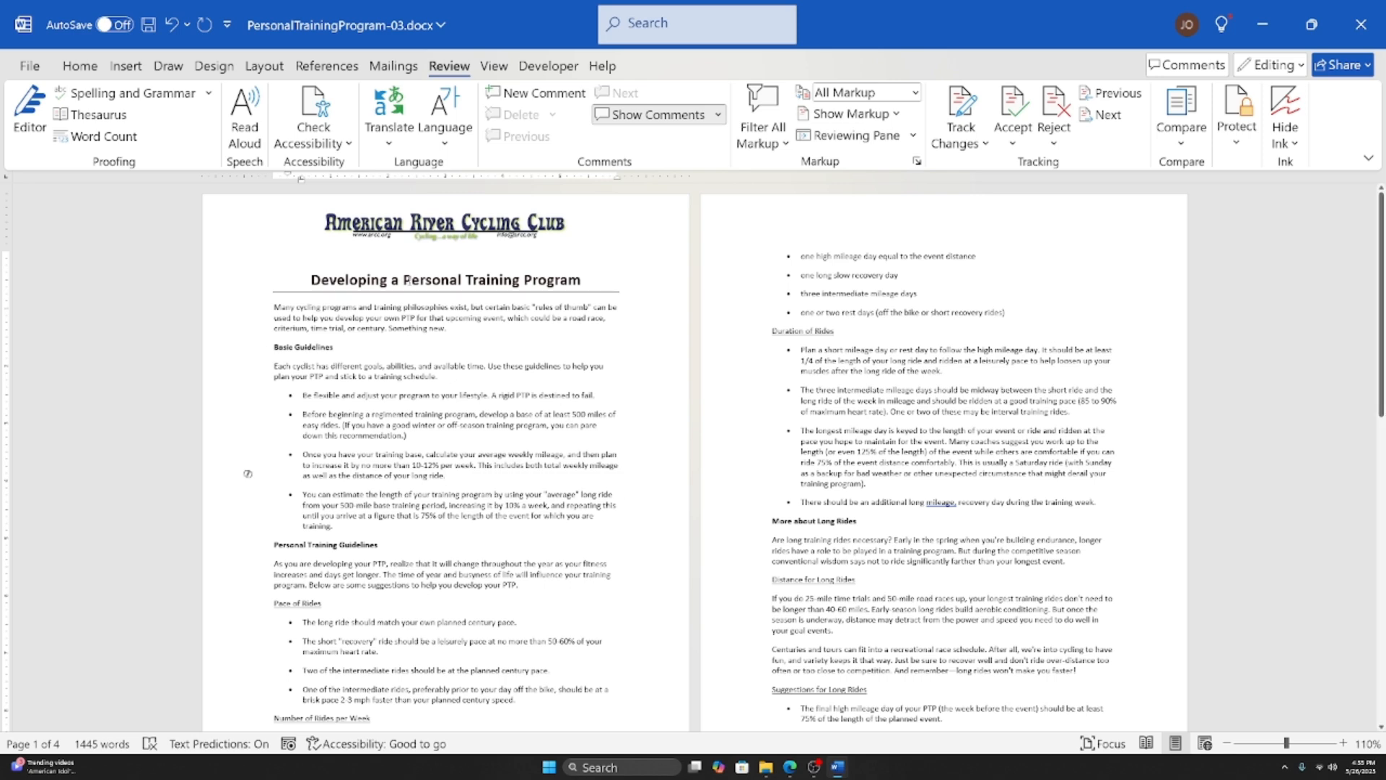
# Step: Insert a footnote after "training schedule", before the period, in the Basic Guidelines introductory paragraph
pyautogui.click(318, 67)
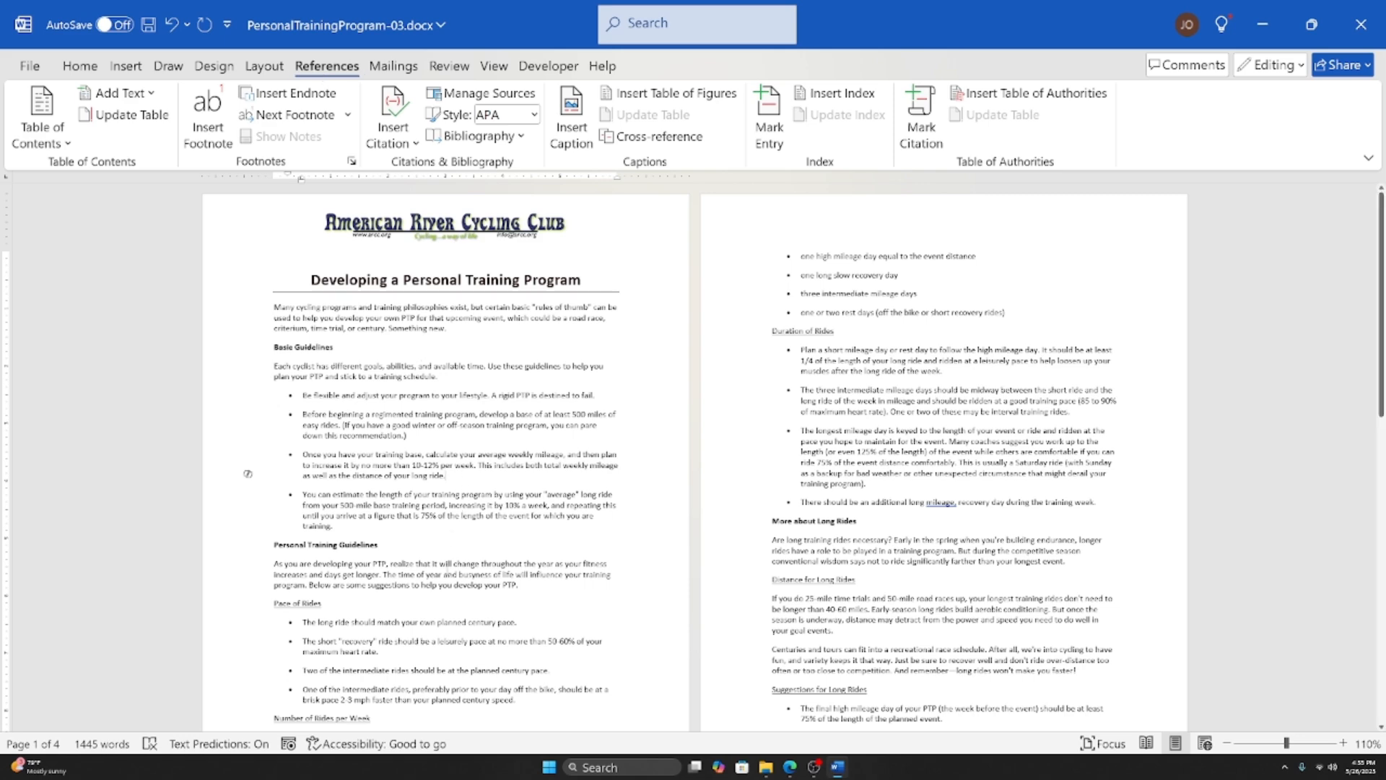
pyautogui.scroll(5, 437, 551)
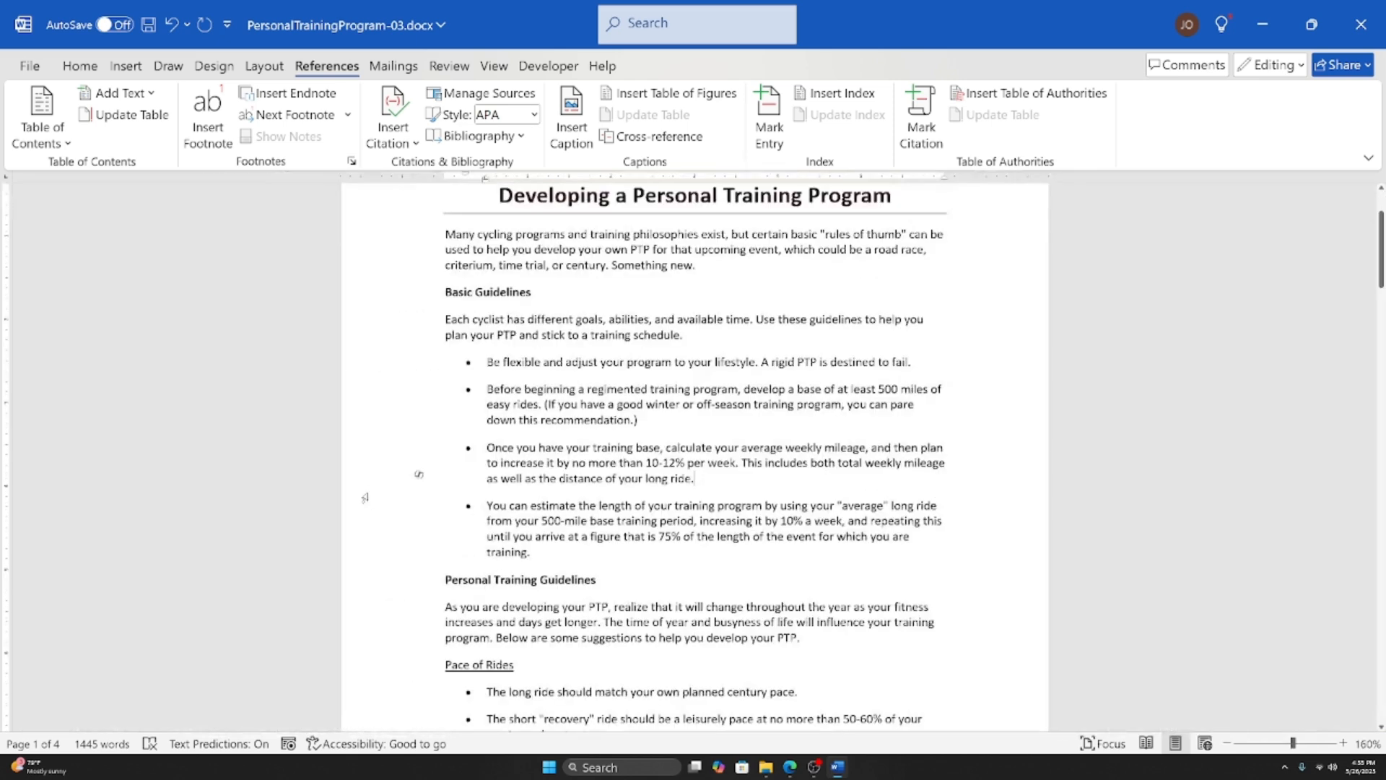
pyautogui.click(549, 546)
pyautogui.scroll(-3, 549, 546)
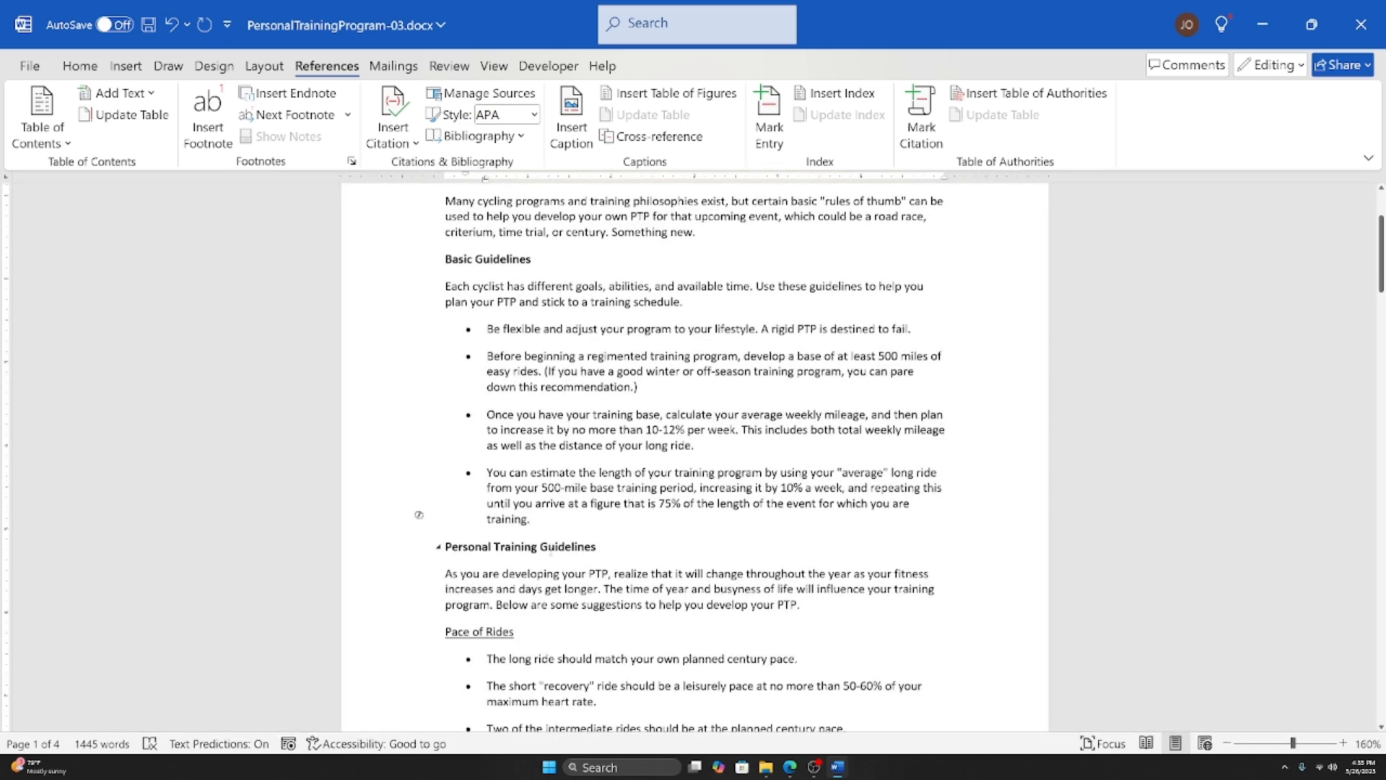
pyautogui.scroll(-4, 418, 308)
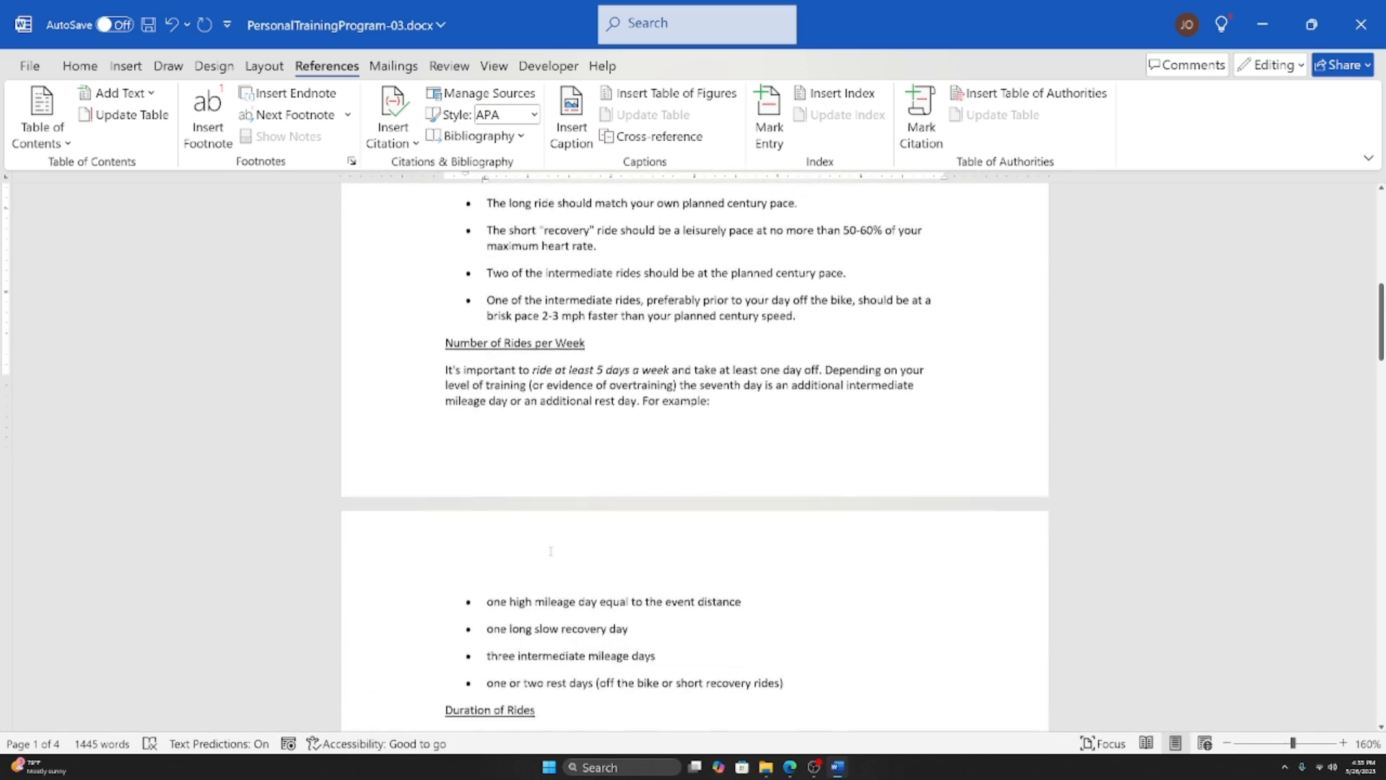
pyautogui.scroll(4, 418, 361)
pyautogui.scroll(5, 550, 550)
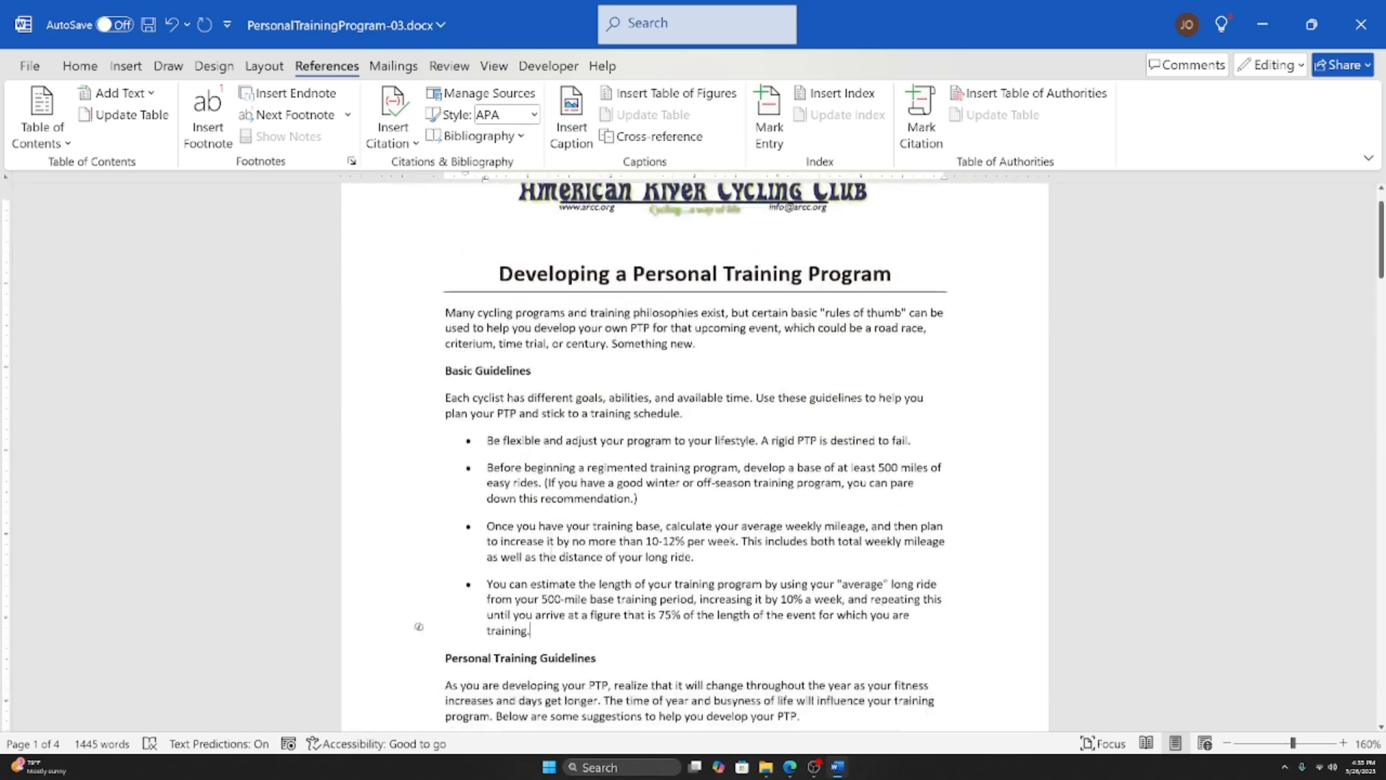
pyautogui.scroll(-4, 569, 473)
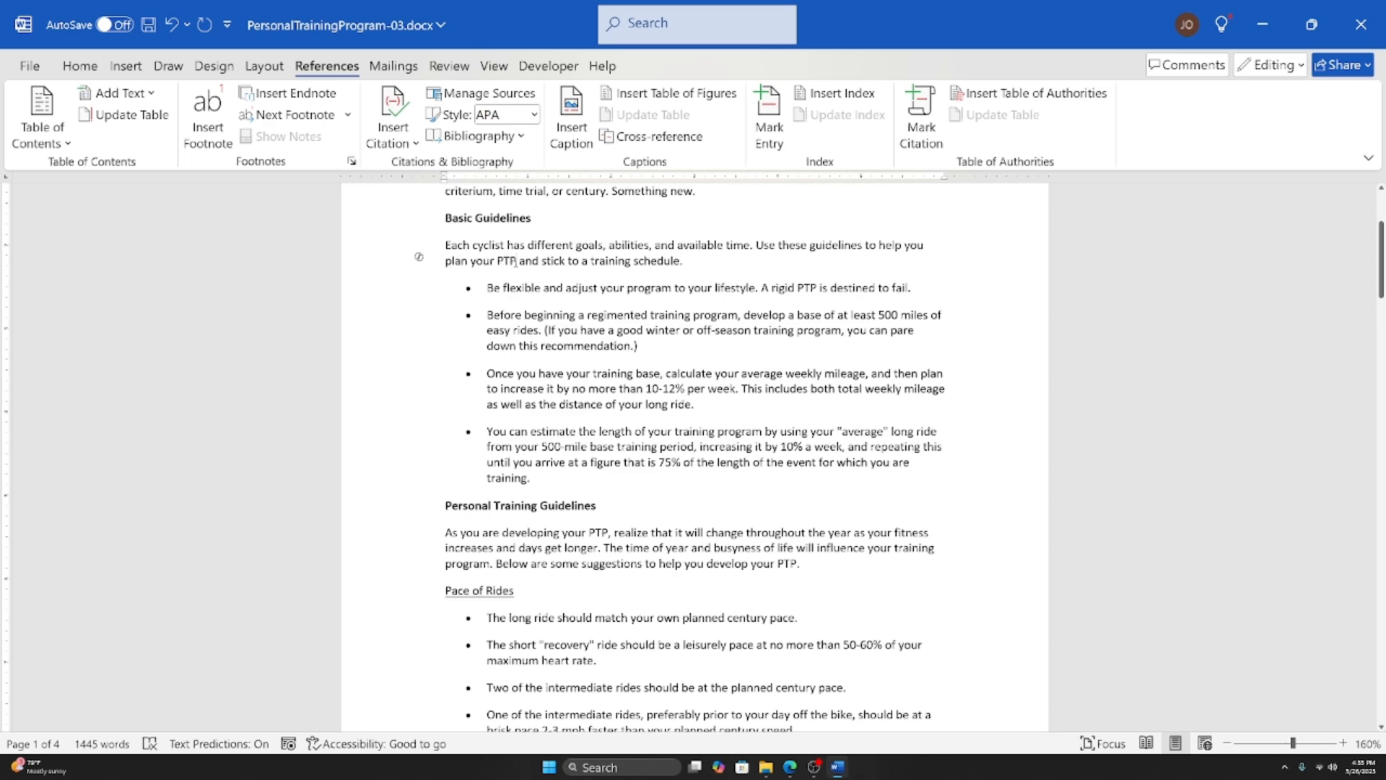
pyautogui.click(682, 262)
pyautogui.scroll(6, 679, 260)
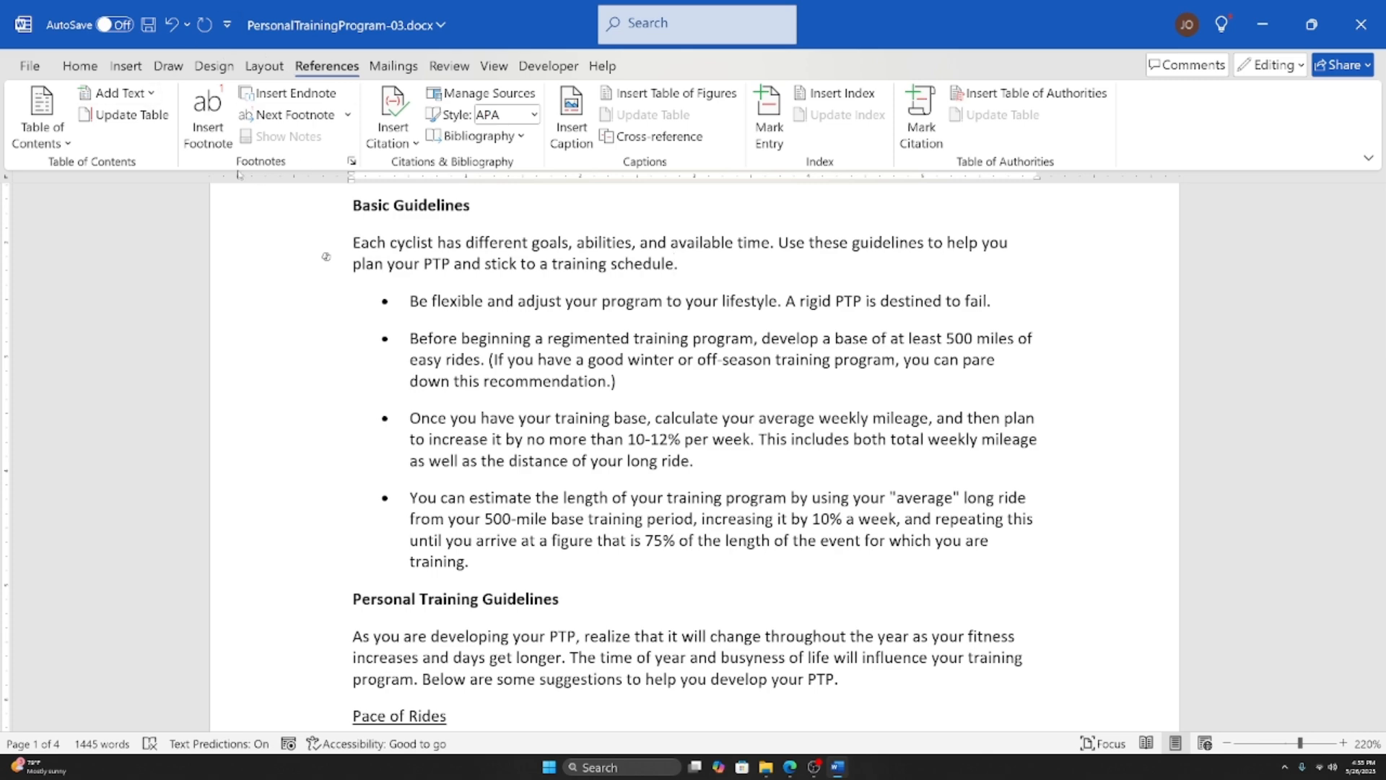
pyautogui.click(202, 130)
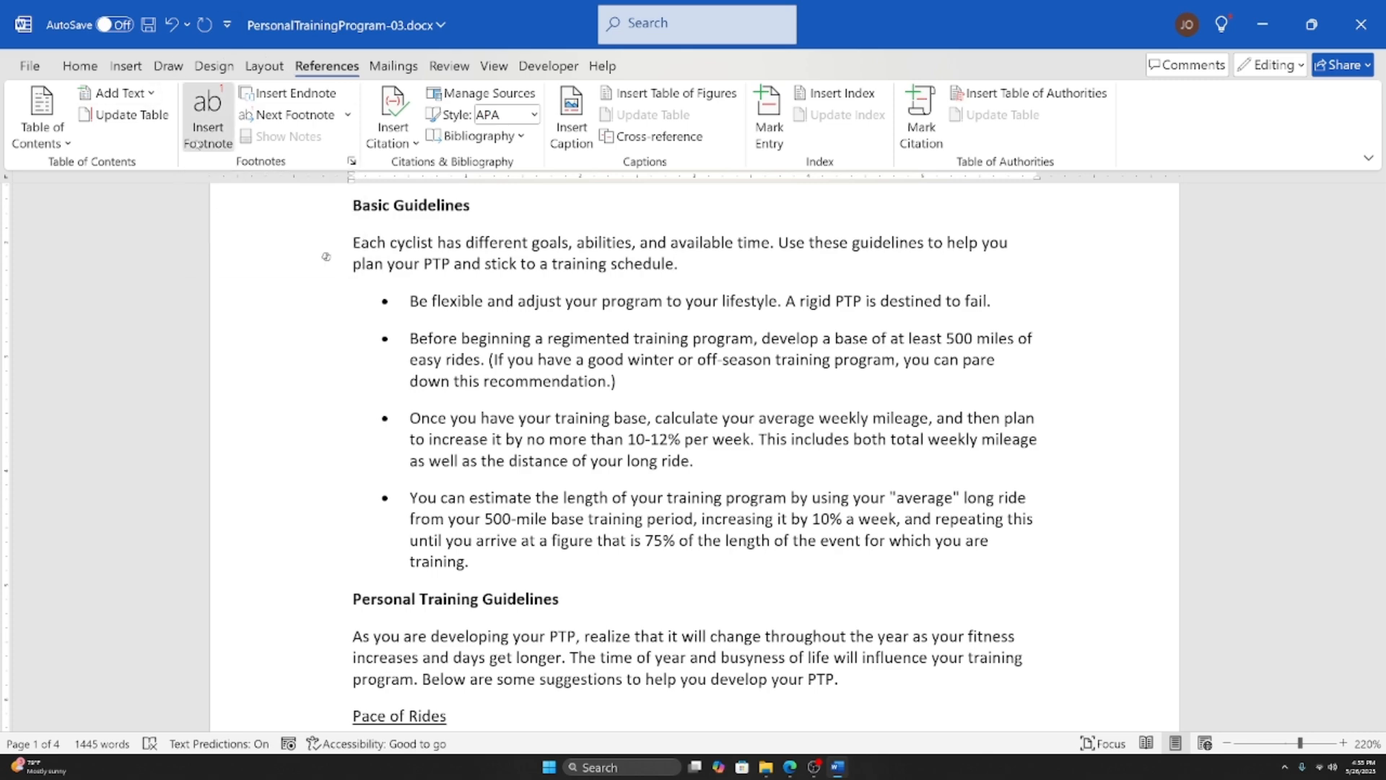
# Step: Enter "Some extra info" as the text of the first footnote at the end of page 1
pyautogui.scroll(5, 589, 372)
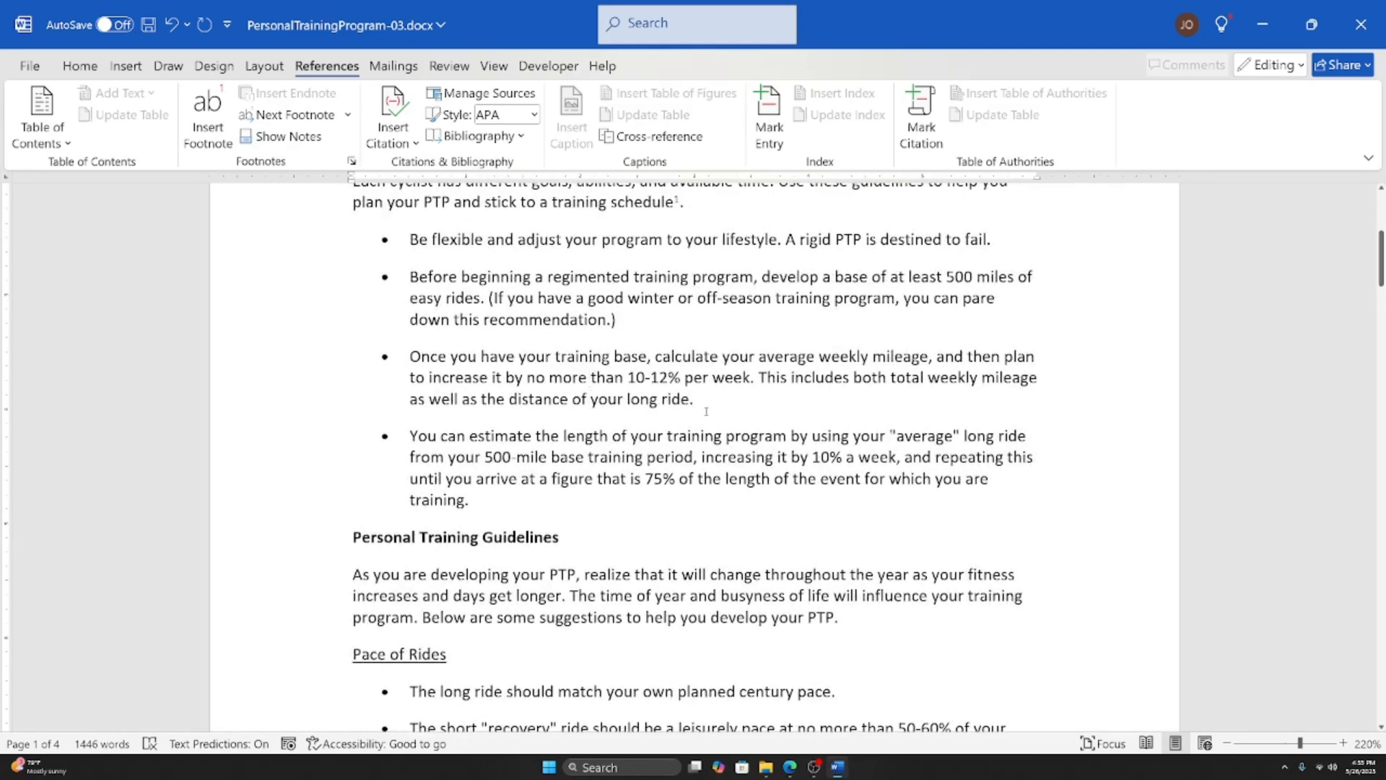
pyautogui.scroll(1, 761, 435)
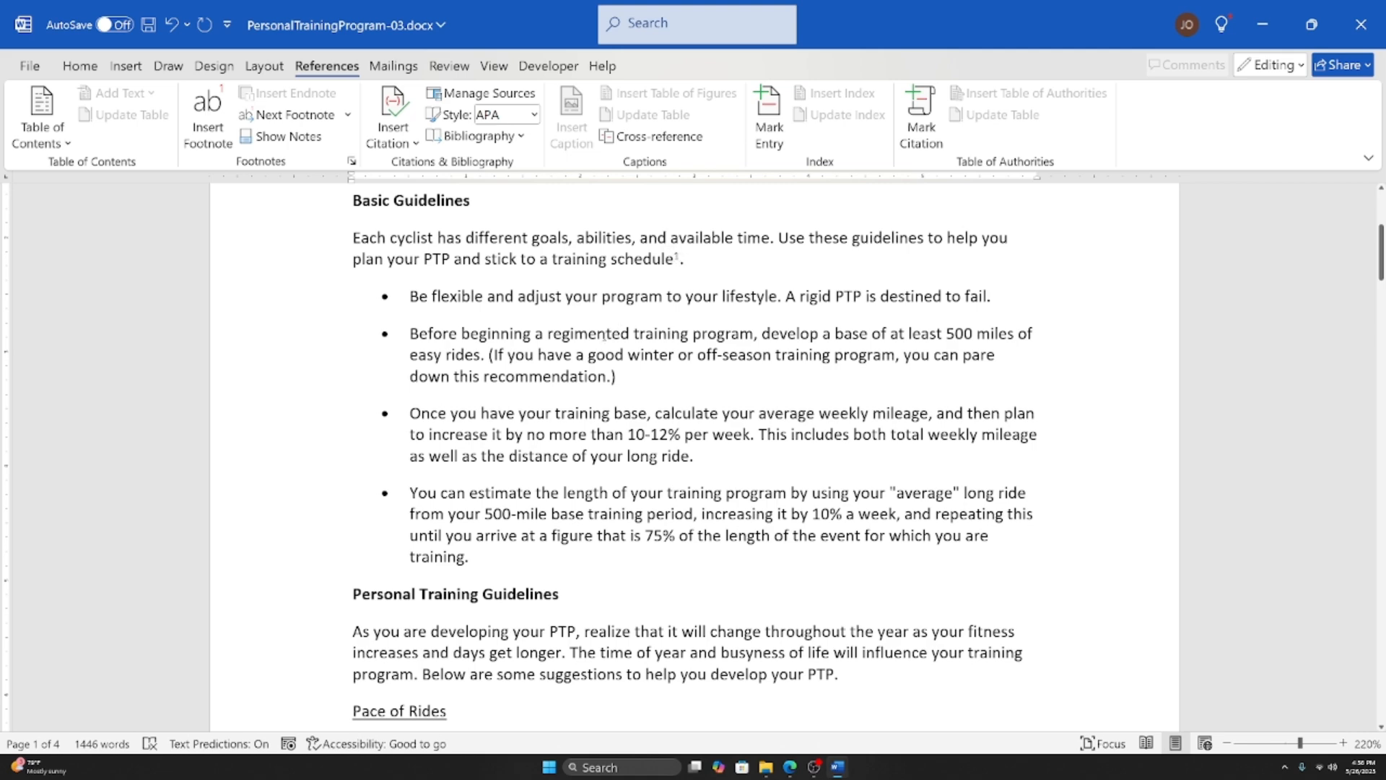
pyautogui.scroll(-8, 605, 336)
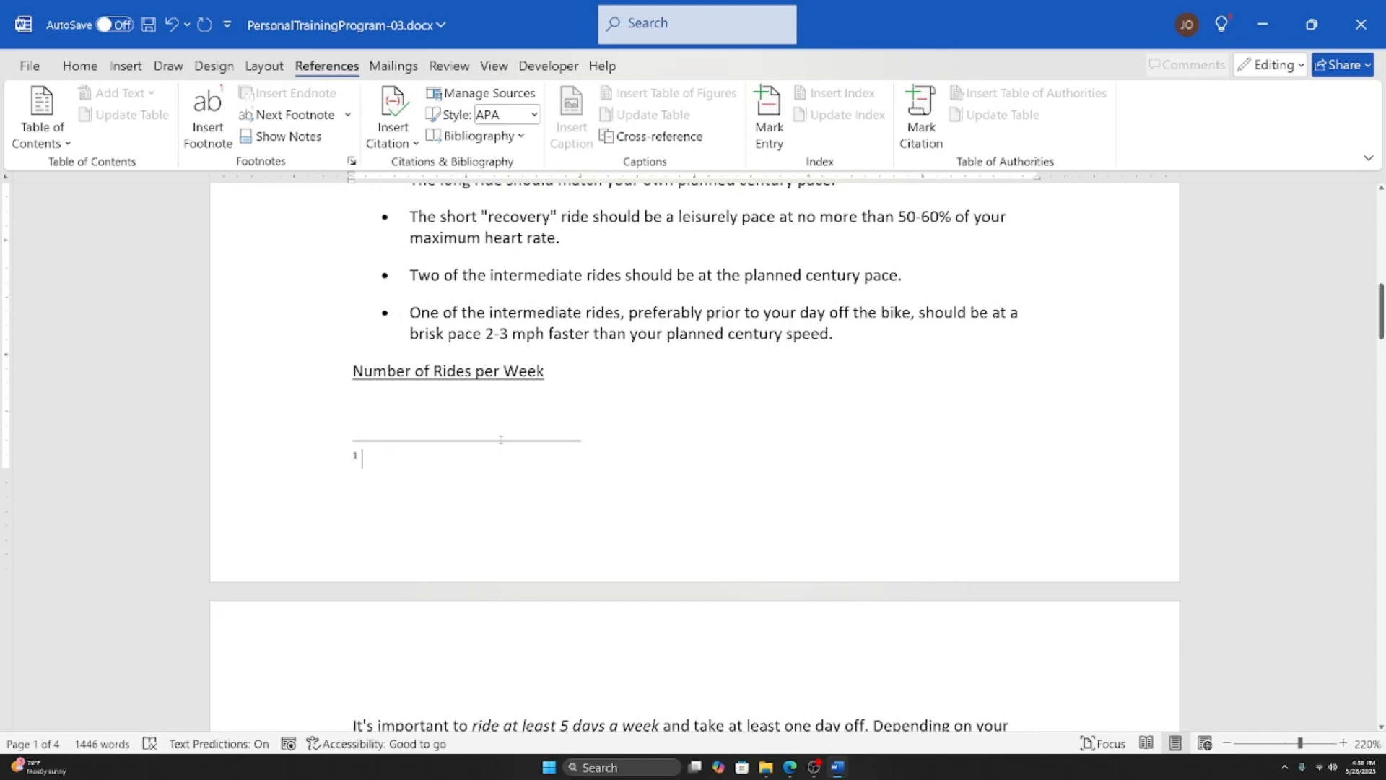
pyautogui.click(448, 446)
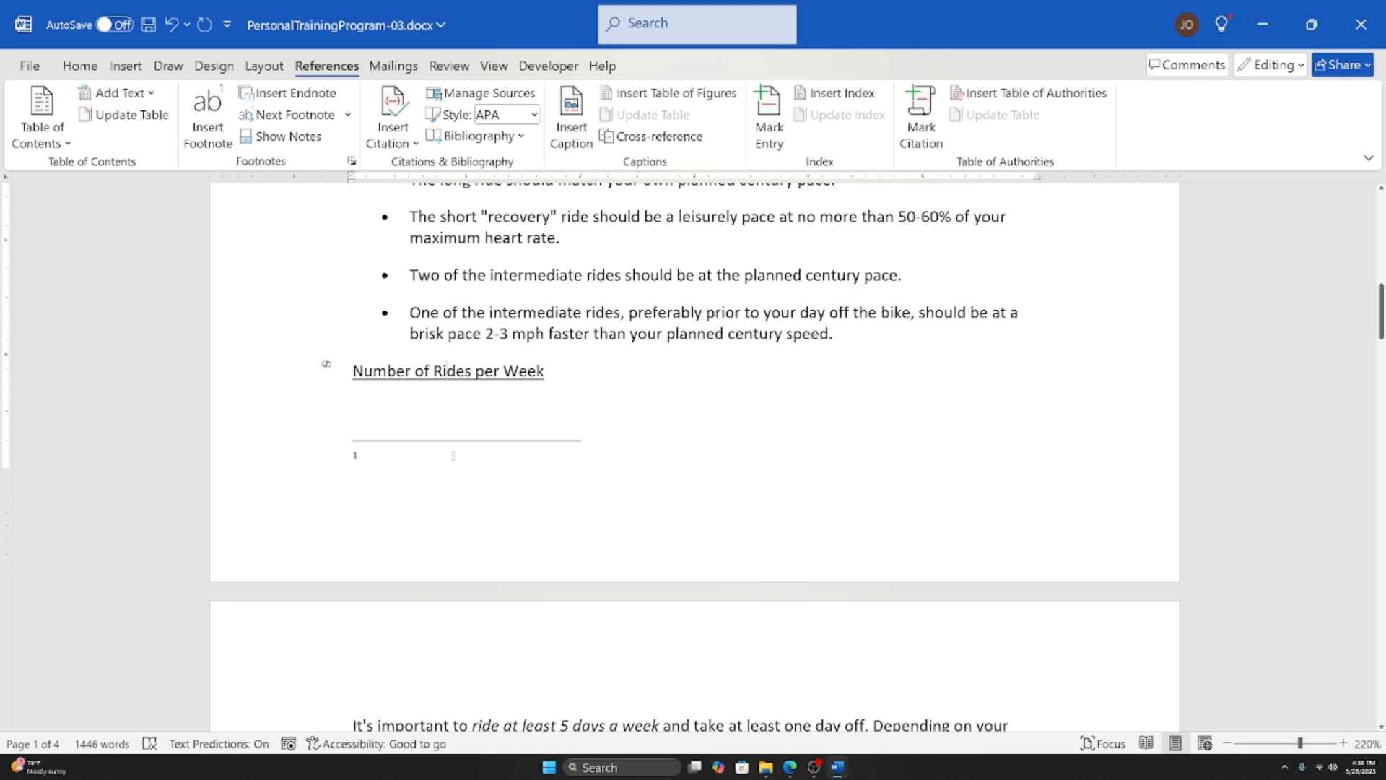
pyautogui.click(431, 459)
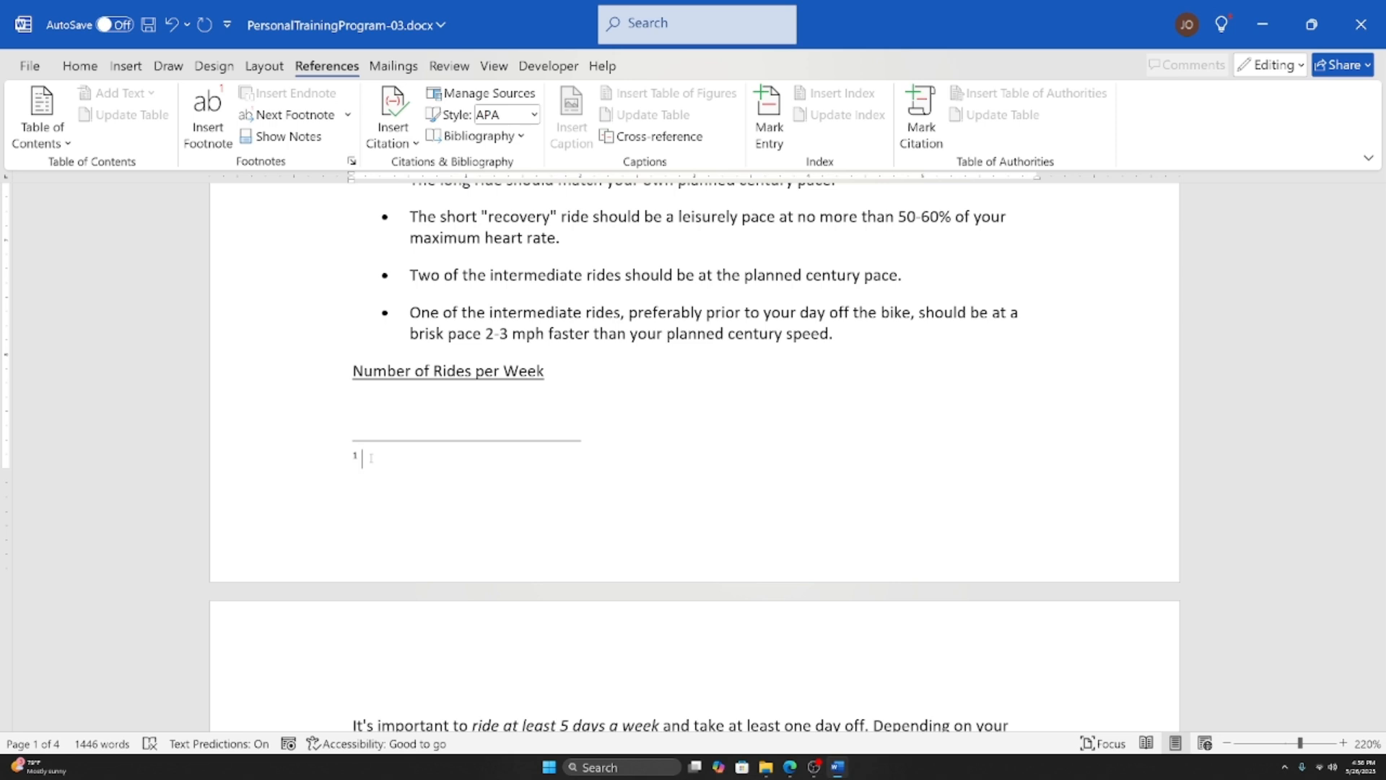
pyautogui.write('Some extra info')
# Step: Follow the footnote reference after "training schedule" to its note text on the same page
pyautogui.scroll(1, 356, 476)
pyautogui.scroll(-5, 356, 476)
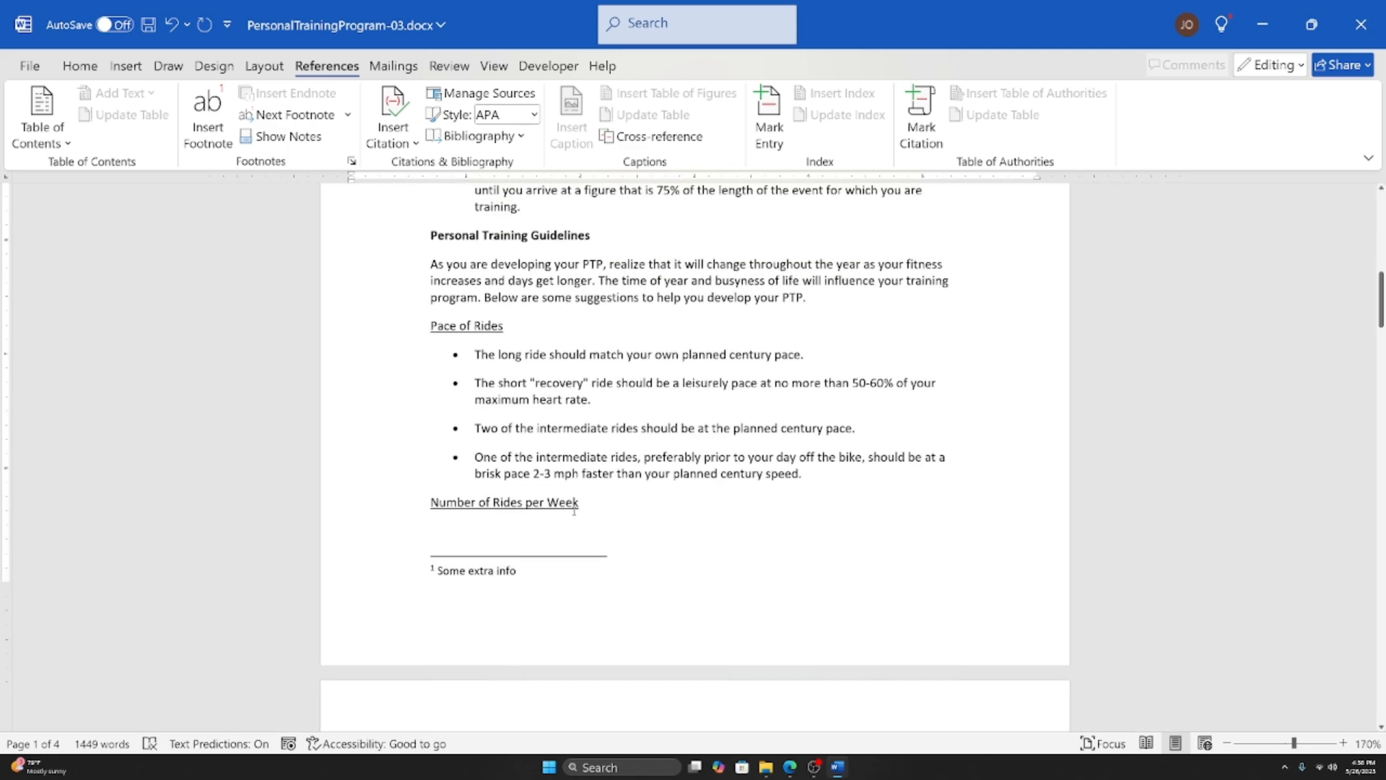
pyautogui.scroll(-9, 576, 510)
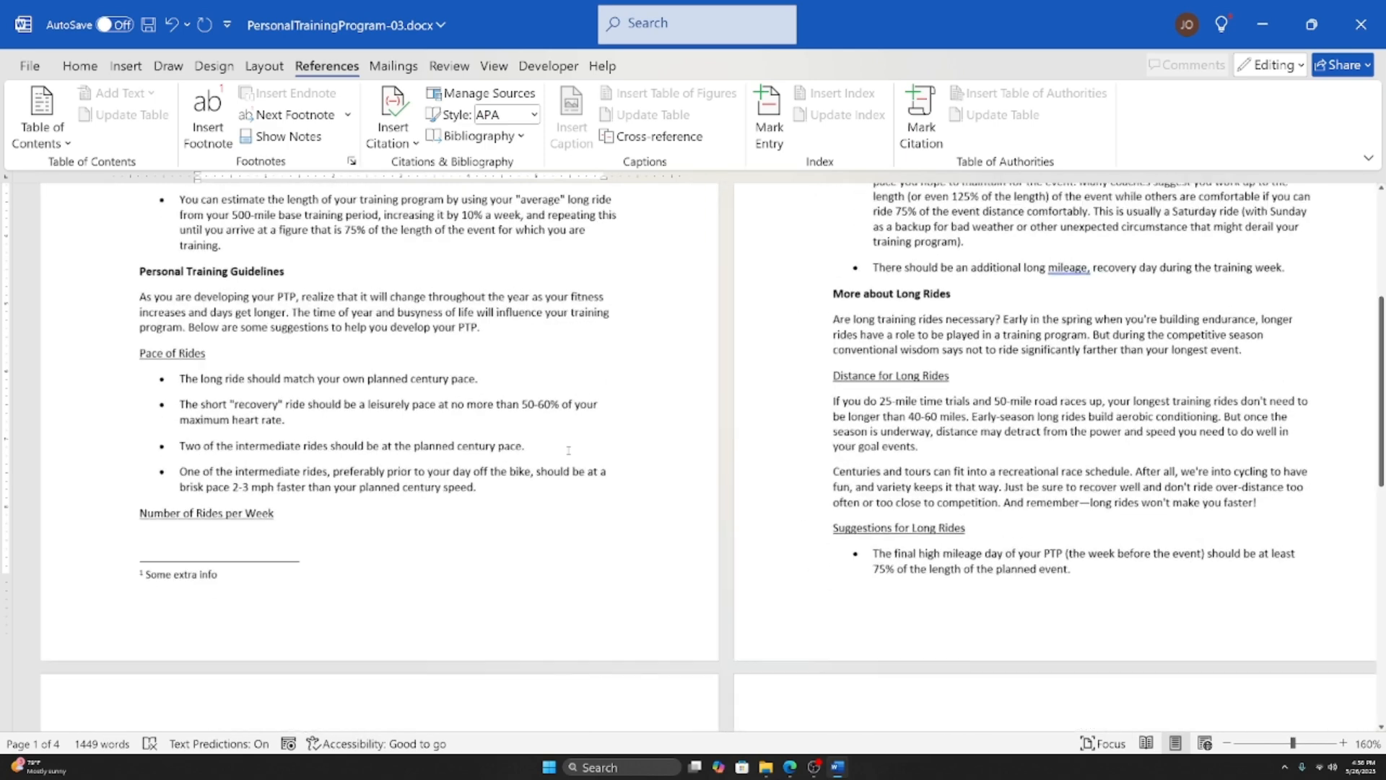
pyautogui.scroll(8, 570, 462)
pyautogui.scroll(3, 569, 448)
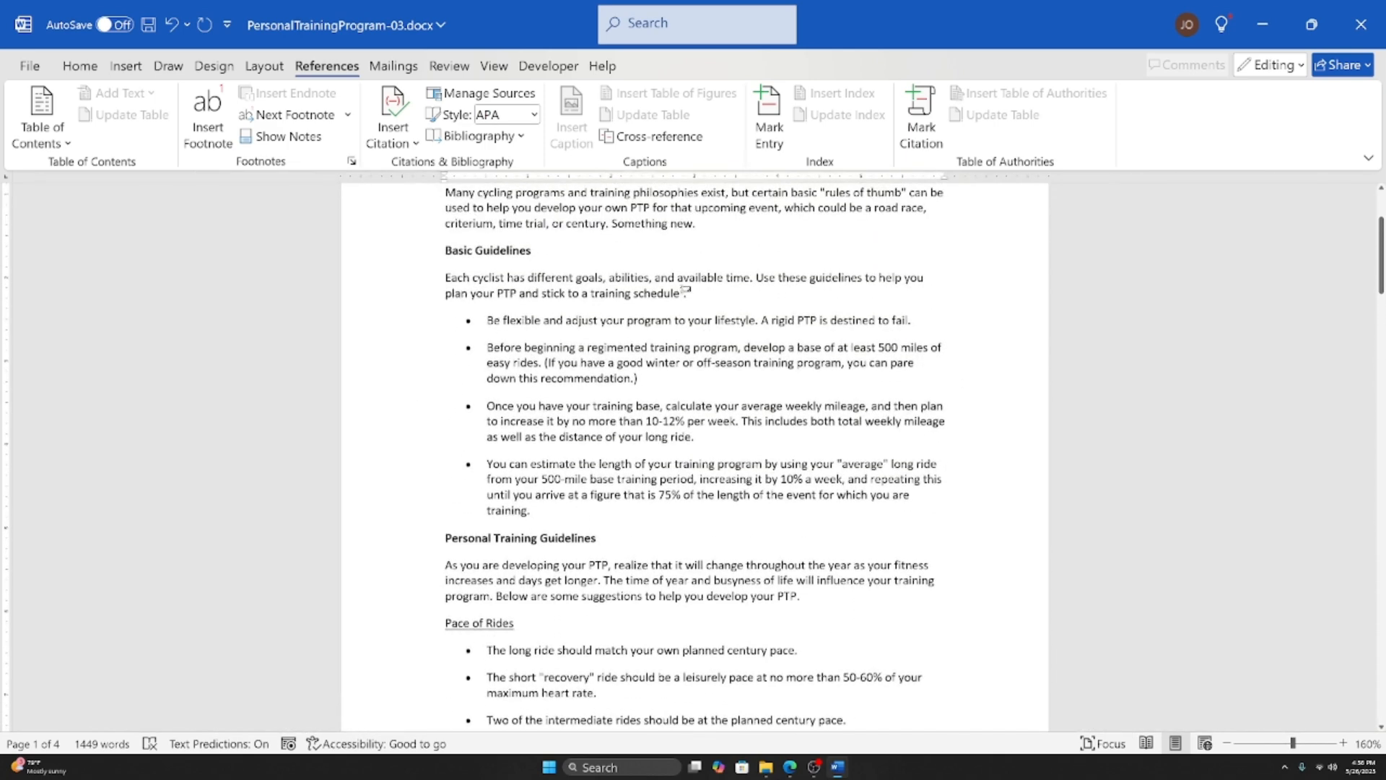
pyautogui.doubleClick(686, 289)
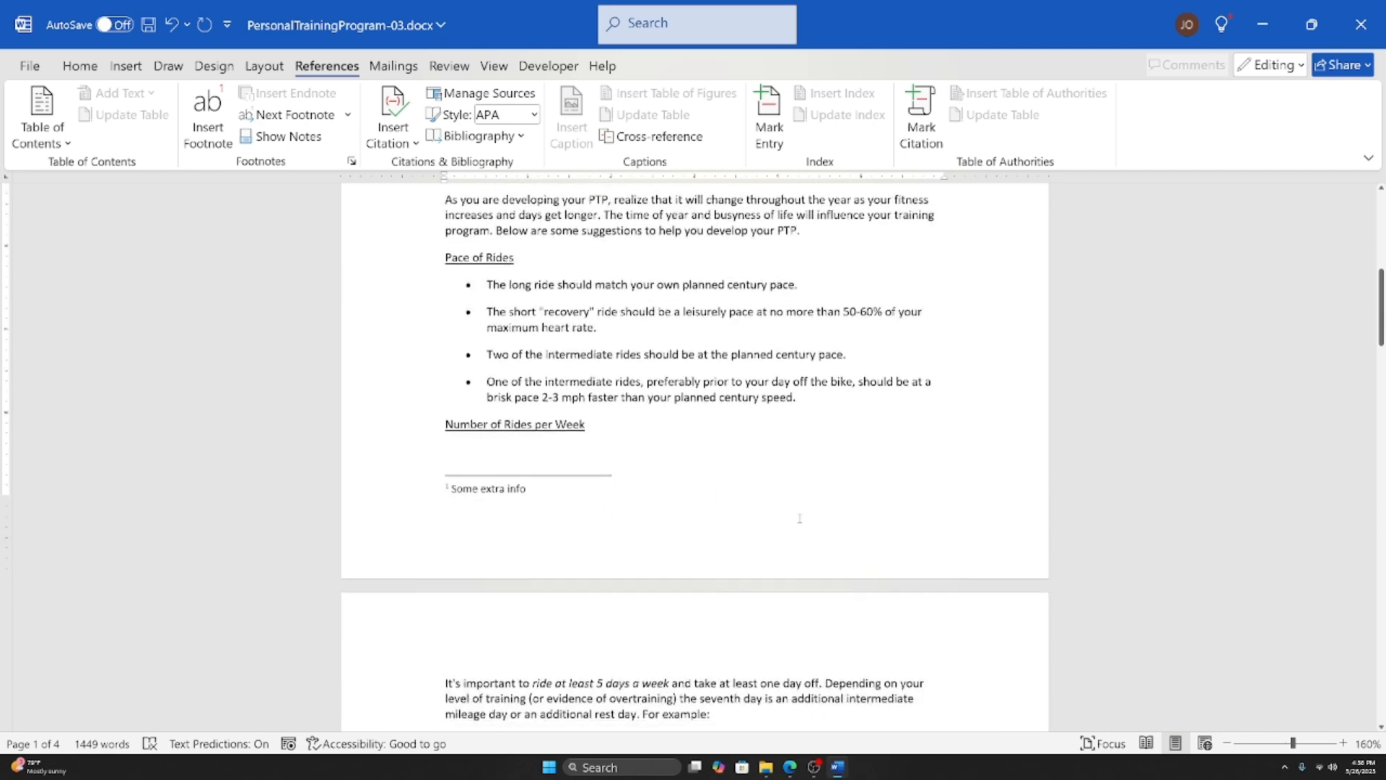
pyautogui.tripleClick(561, 488)
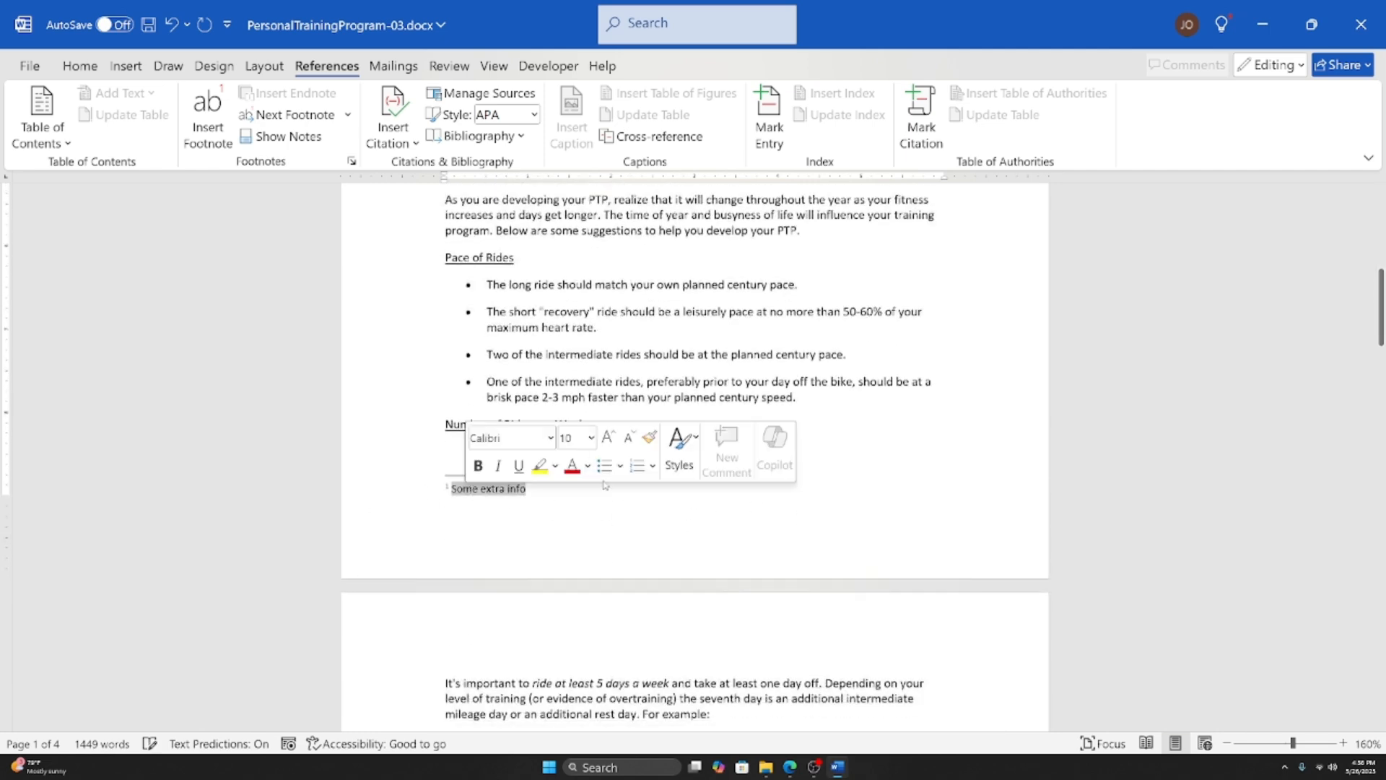
pyautogui.click(677, 502)
# Step: Insert a footnote after "distance of your long ride" in the third Basic Guidelines bullet with the text "More information"
pyautogui.scroll(4, 677, 501)
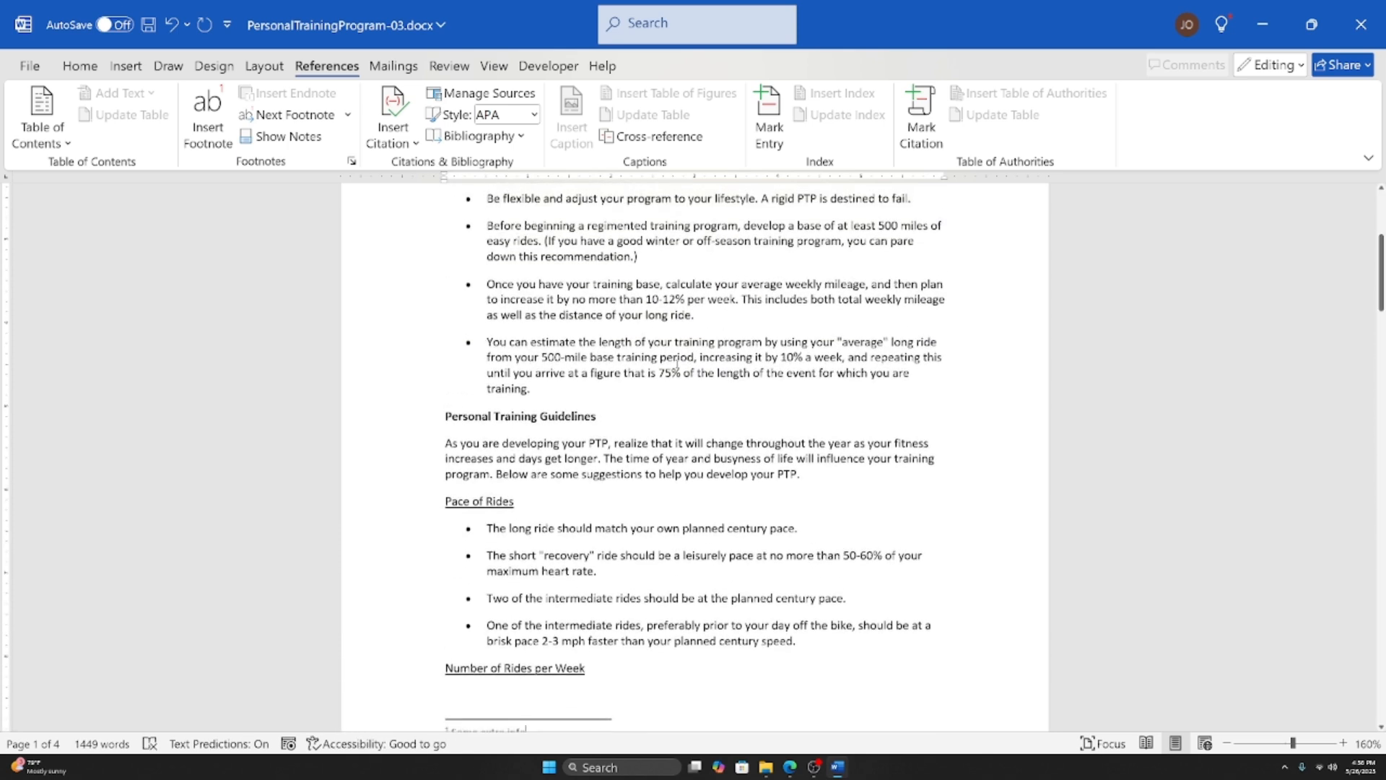
pyautogui.click(677, 356)
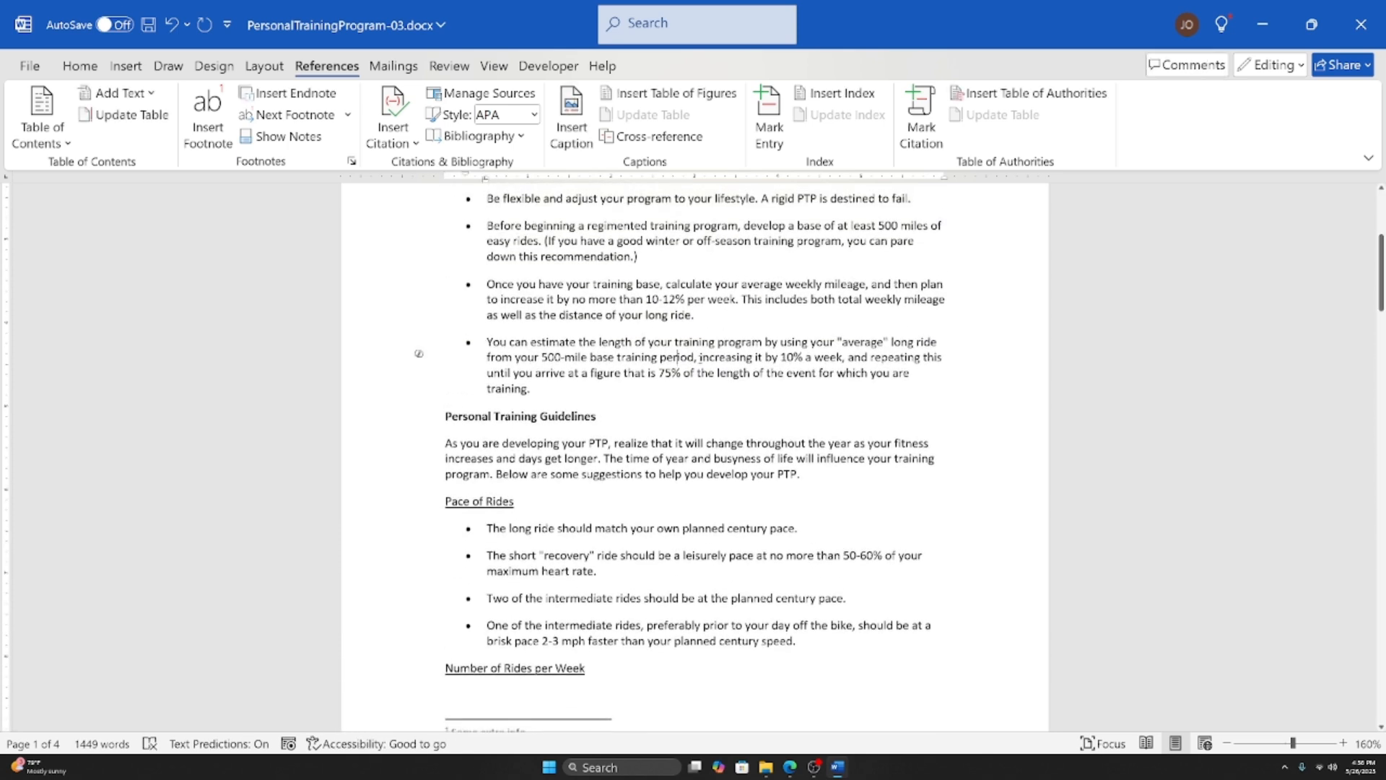
pyautogui.click(694, 317)
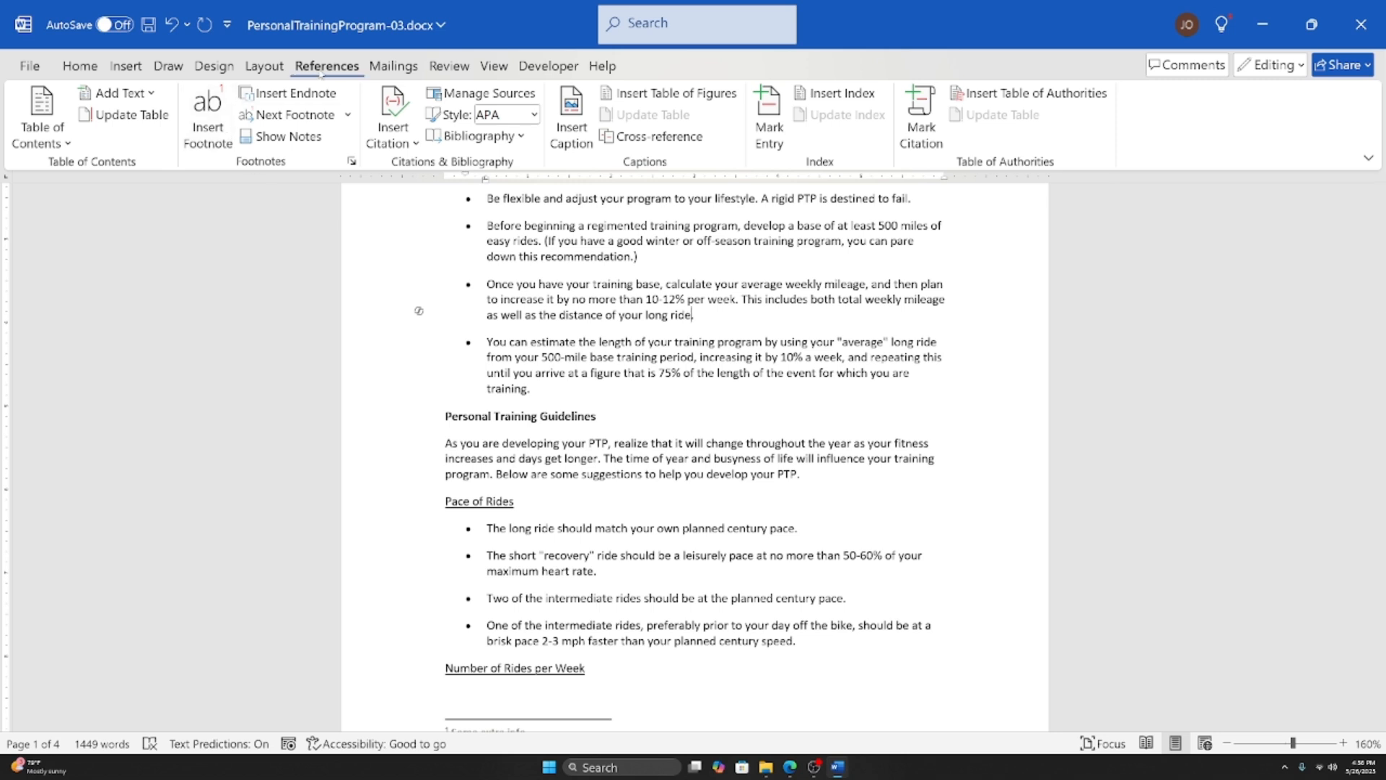
pyautogui.click(223, 142)
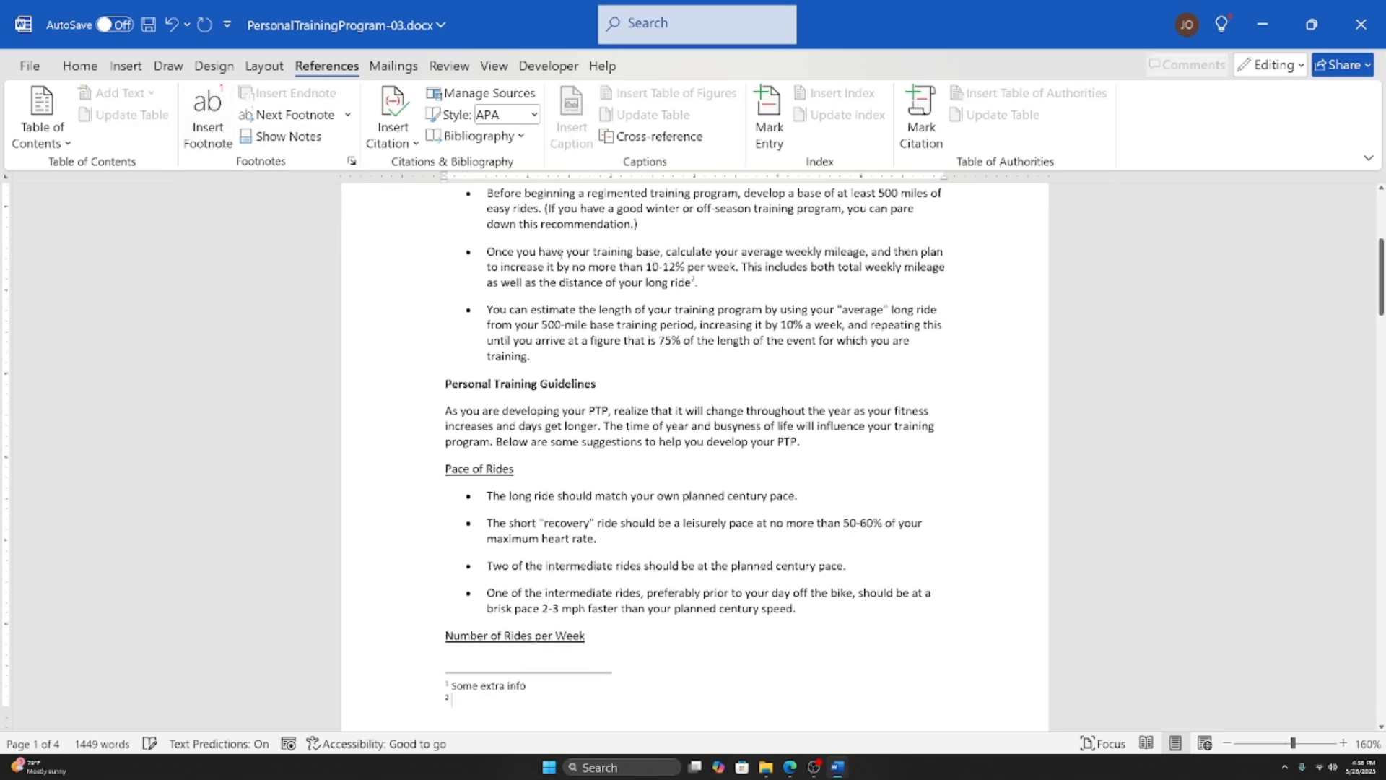
pyautogui.scroll(1, 622, 247)
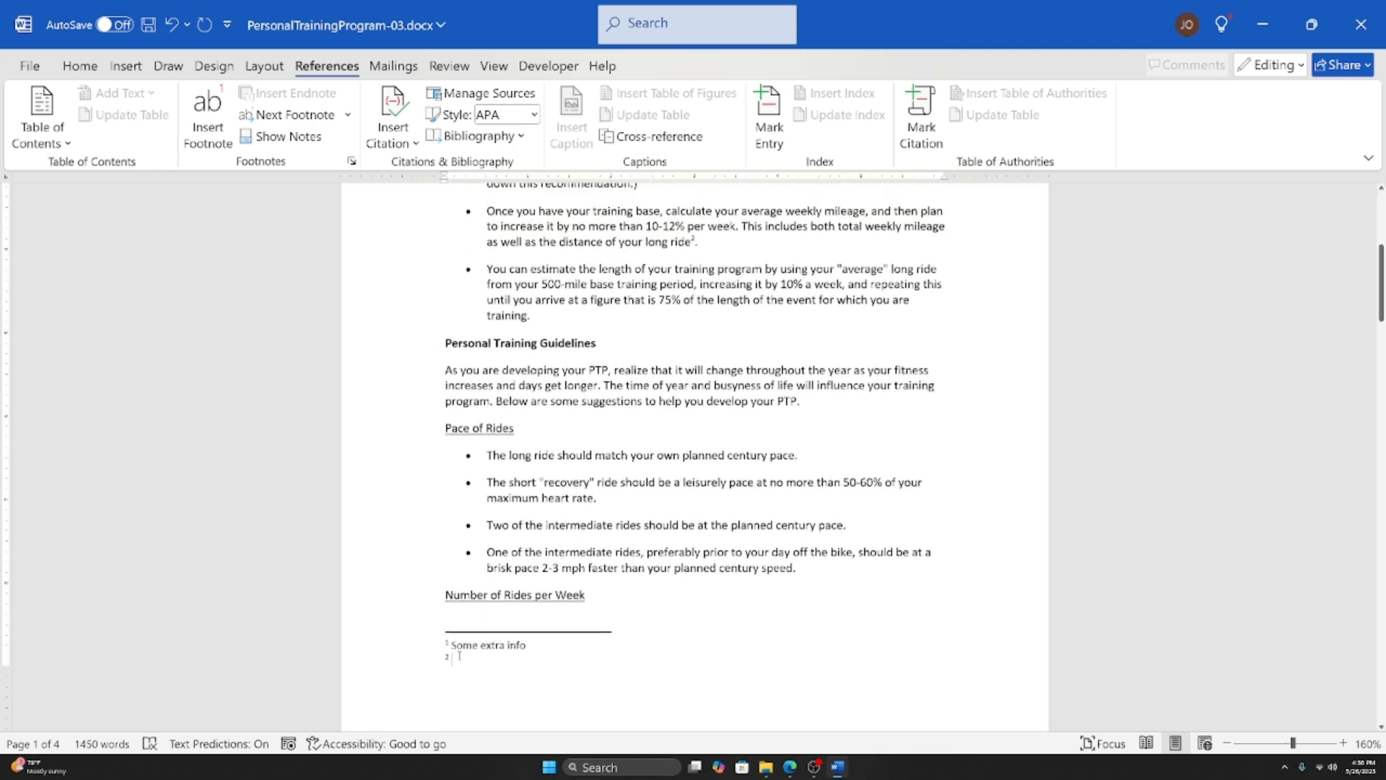
pyautogui.write('More infor')
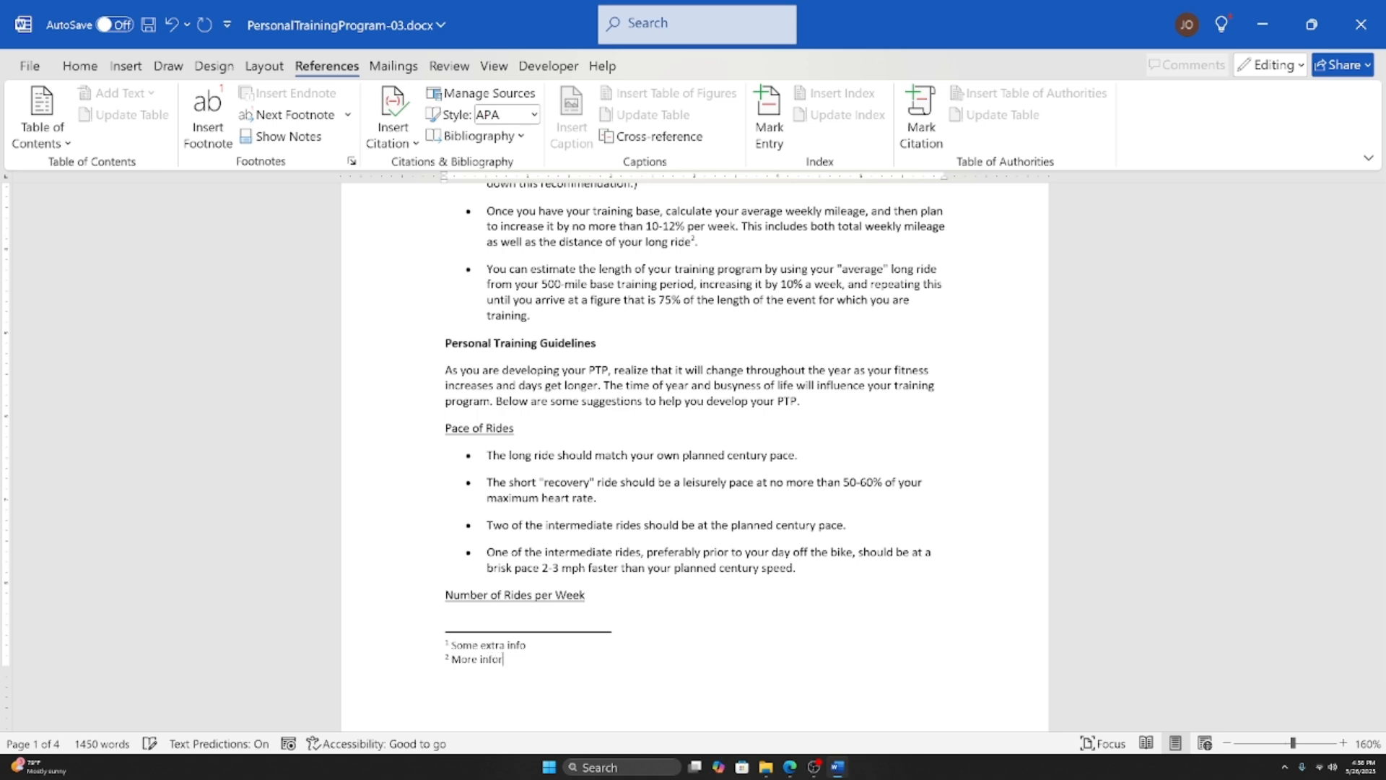
pyautogui.write('mation')
pyautogui.click(570, 525)
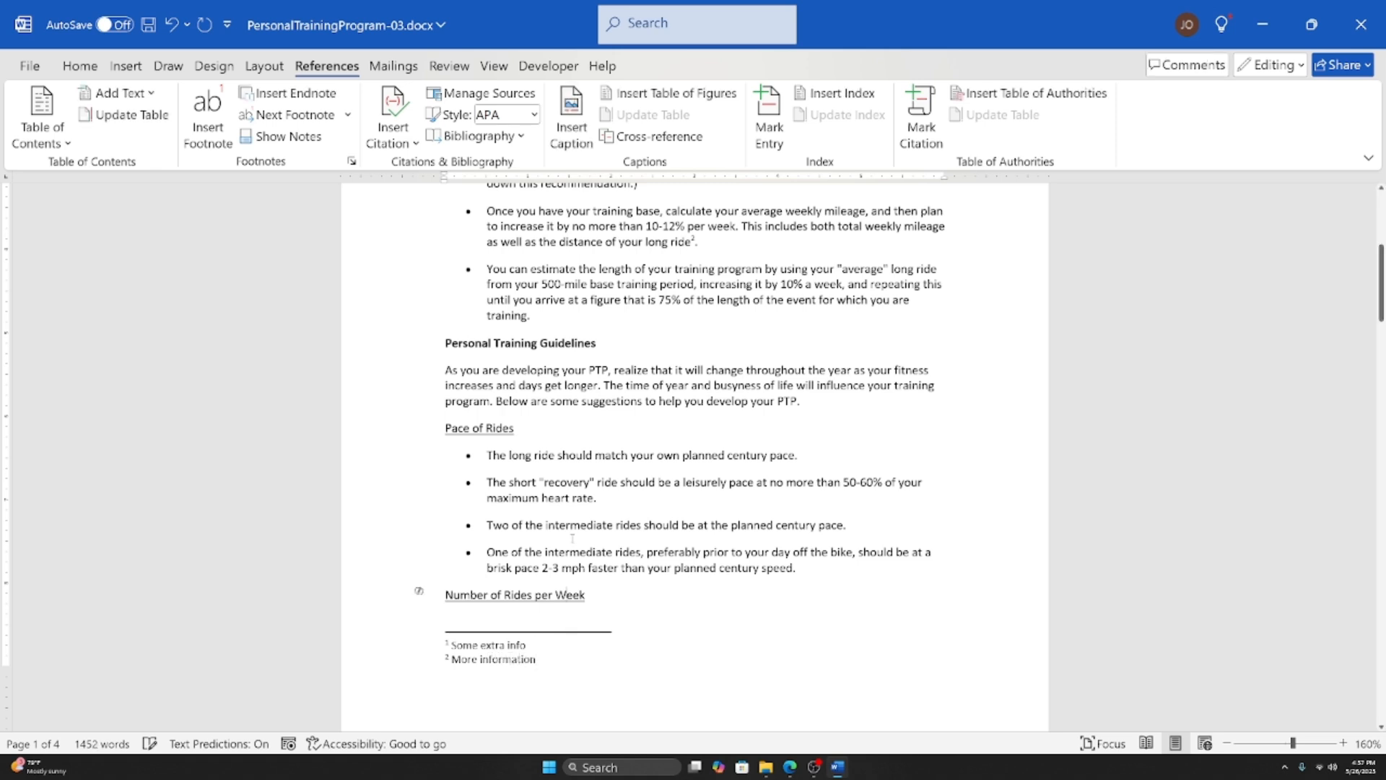
# Step: Preview the note text of both footnotes at their reference marks in the Basic Guidelines section
pyautogui.click(564, 648)
pyautogui.scroll(3, 541, 641)
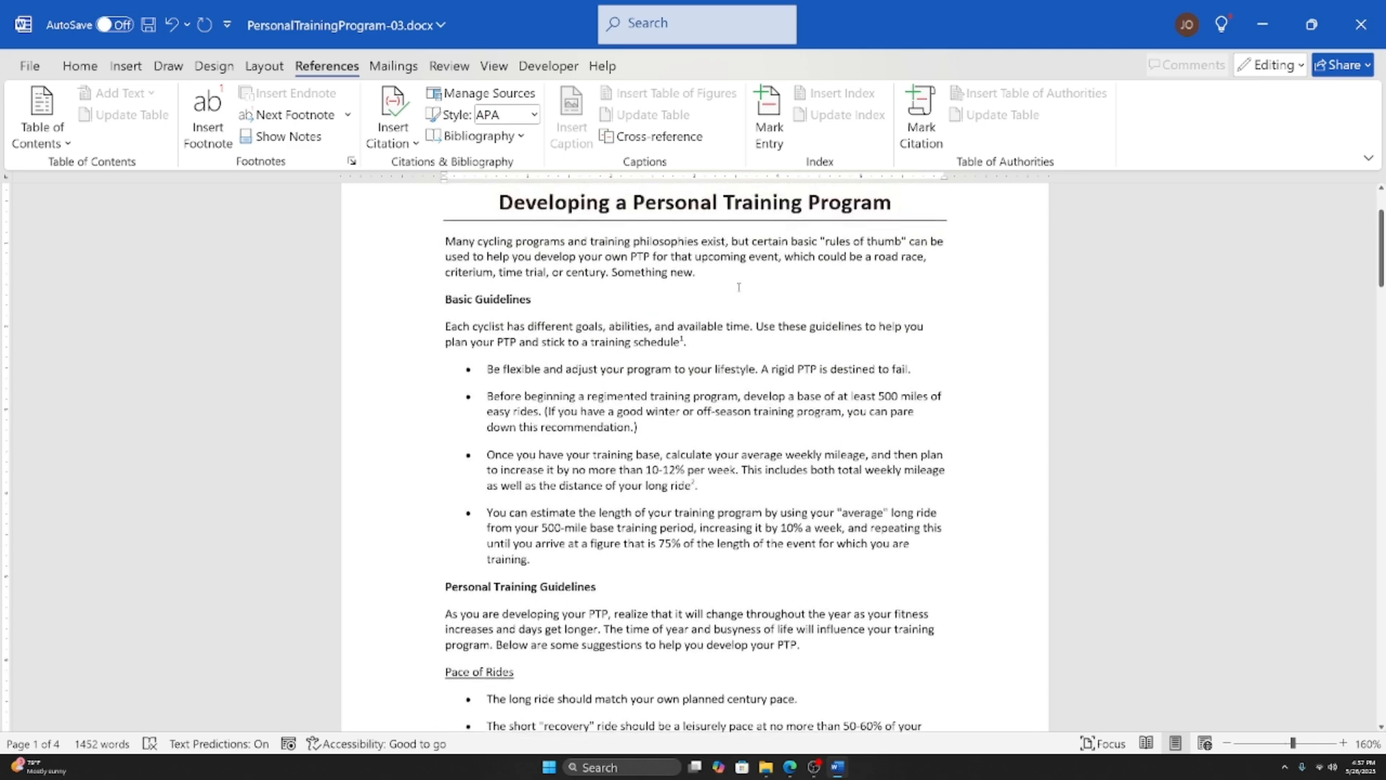
pyautogui.click(727, 325)
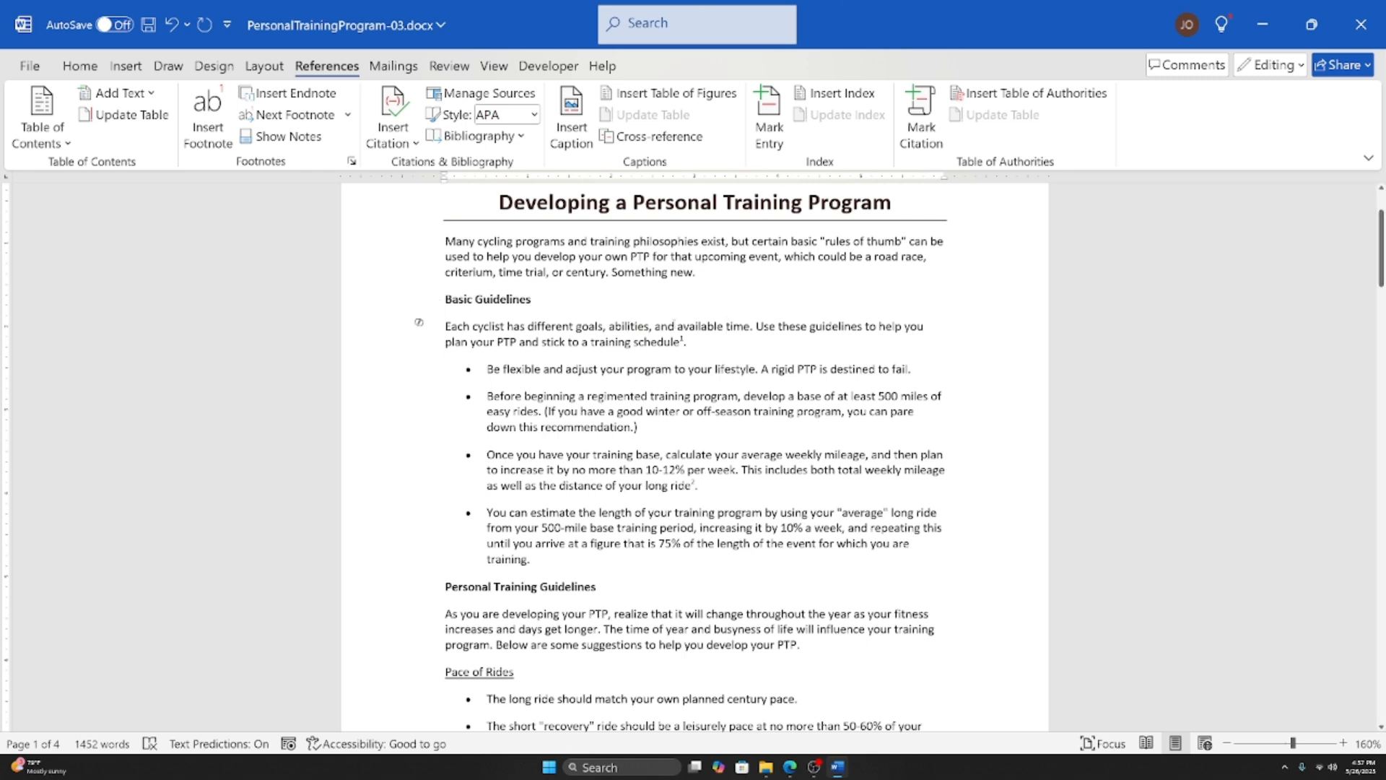
pyautogui.moveTo(685, 340)
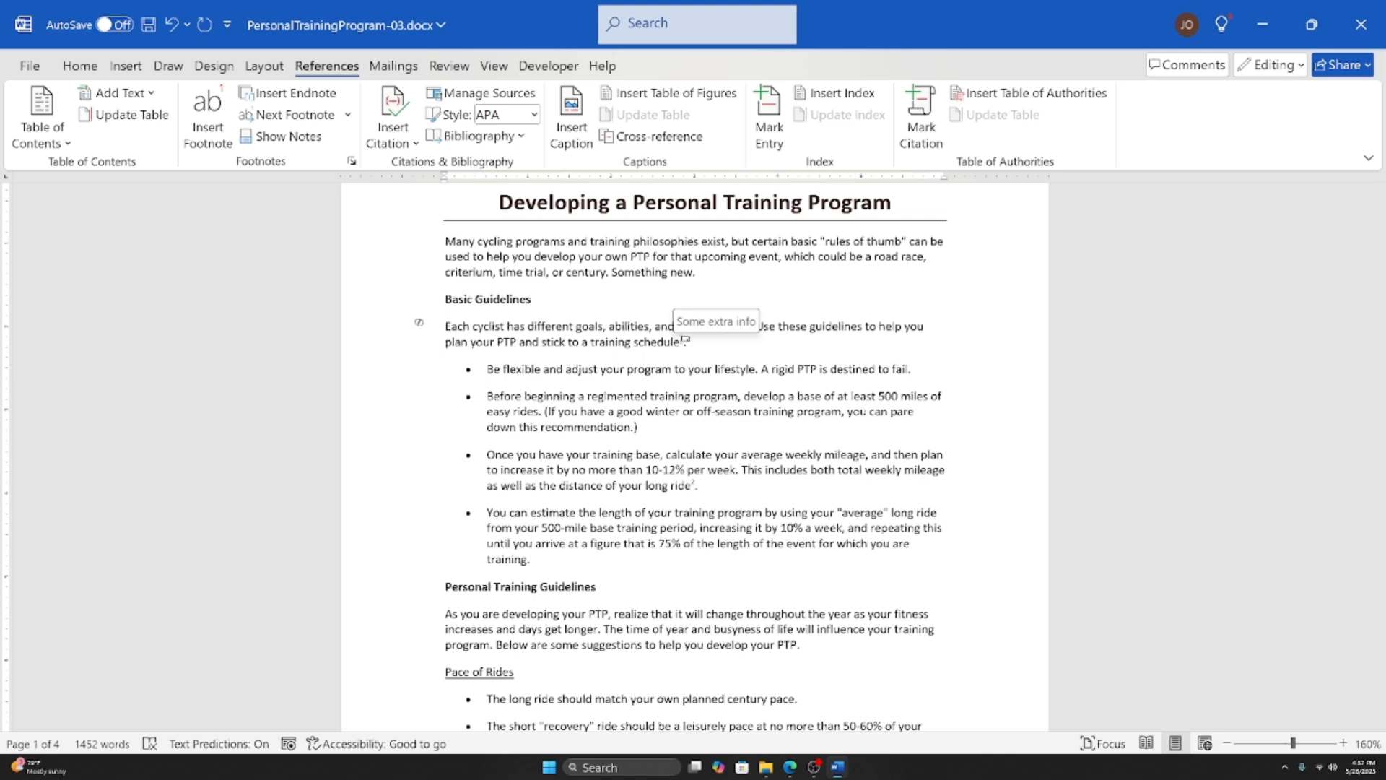
pyautogui.moveTo(698, 484)
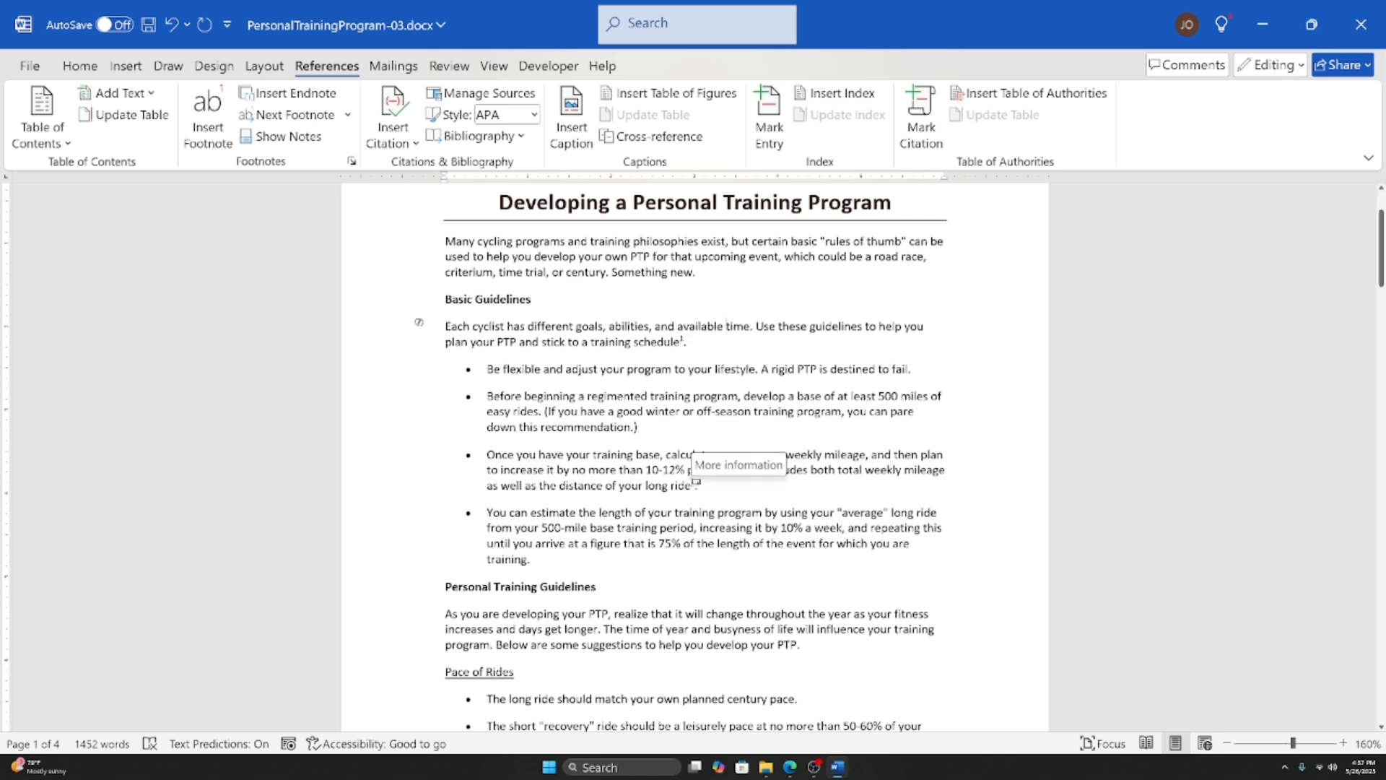
pyautogui.scroll(5, 698, 485)
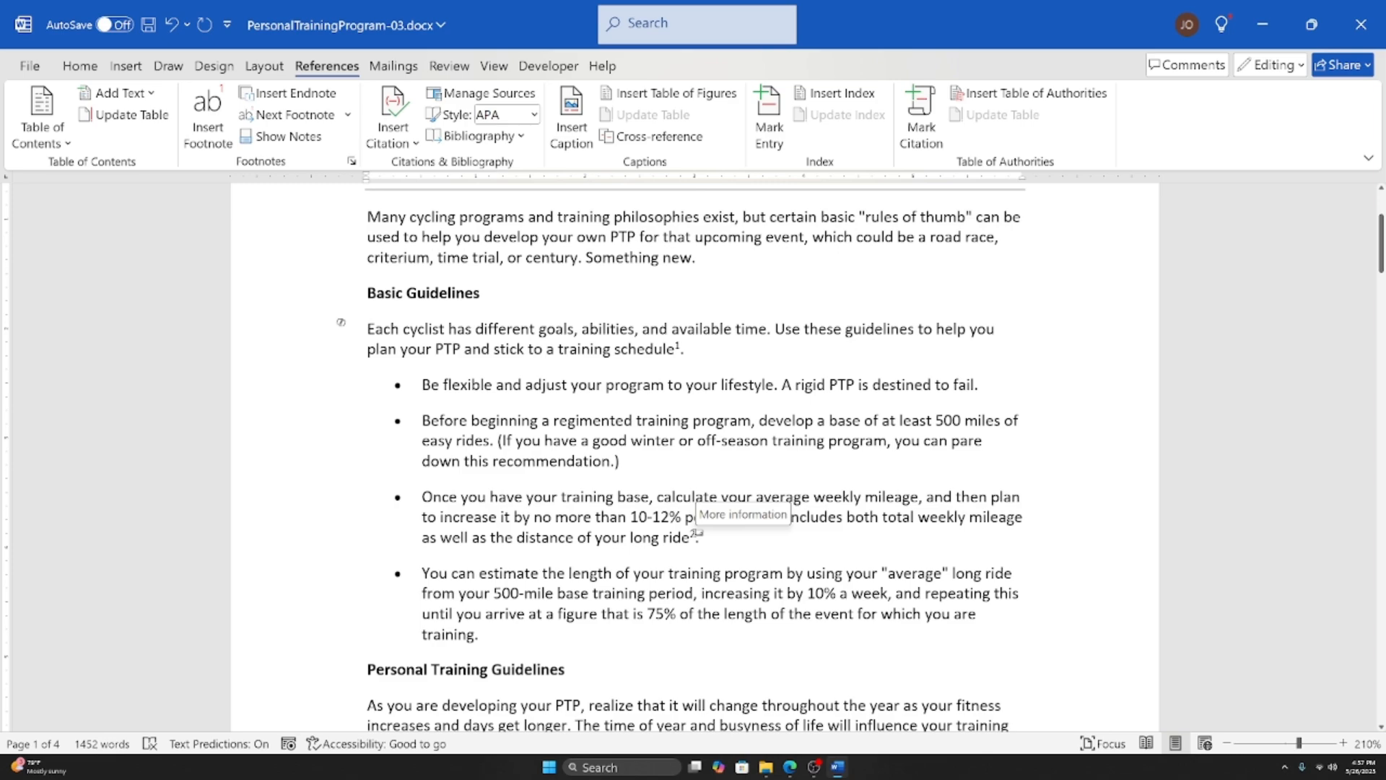
pyautogui.scroll(-7, 697, 533)
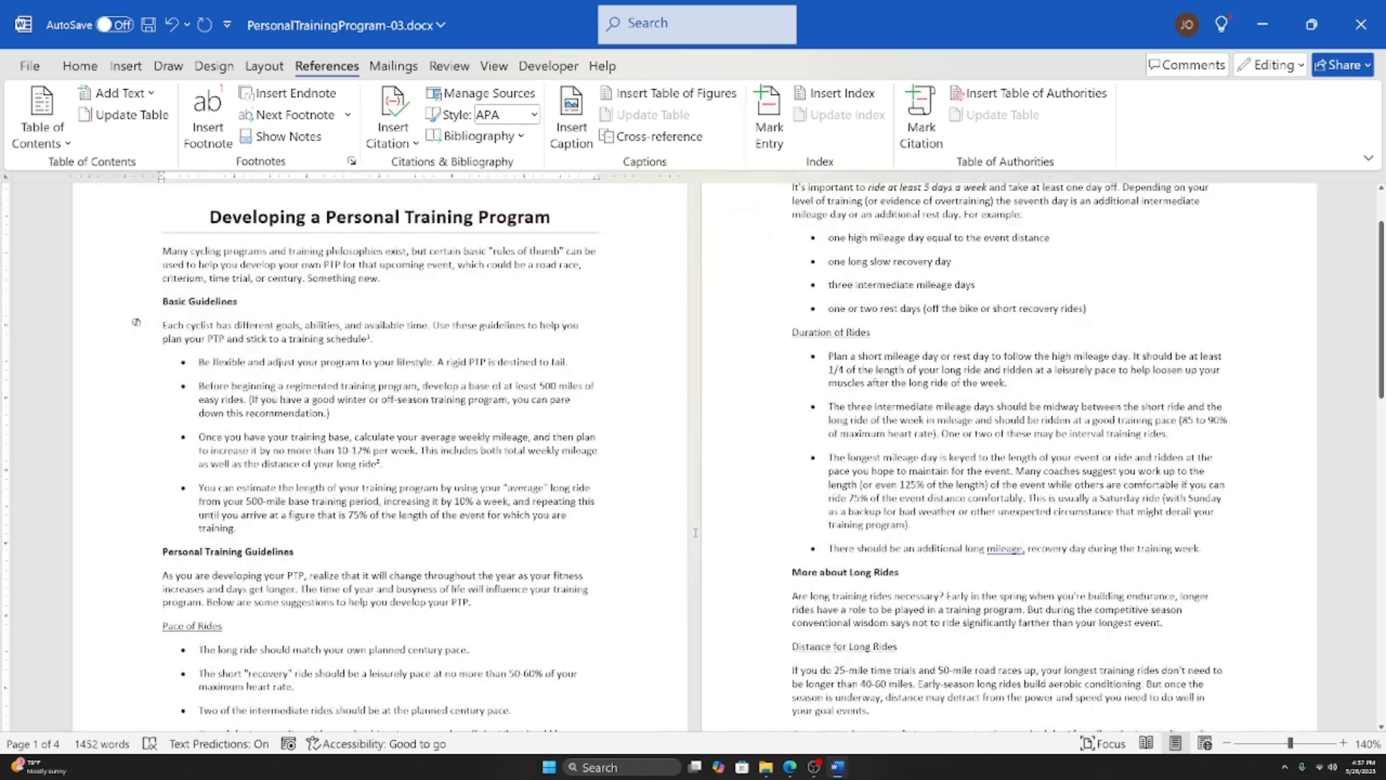
pyautogui.scroll(4, 695, 533)
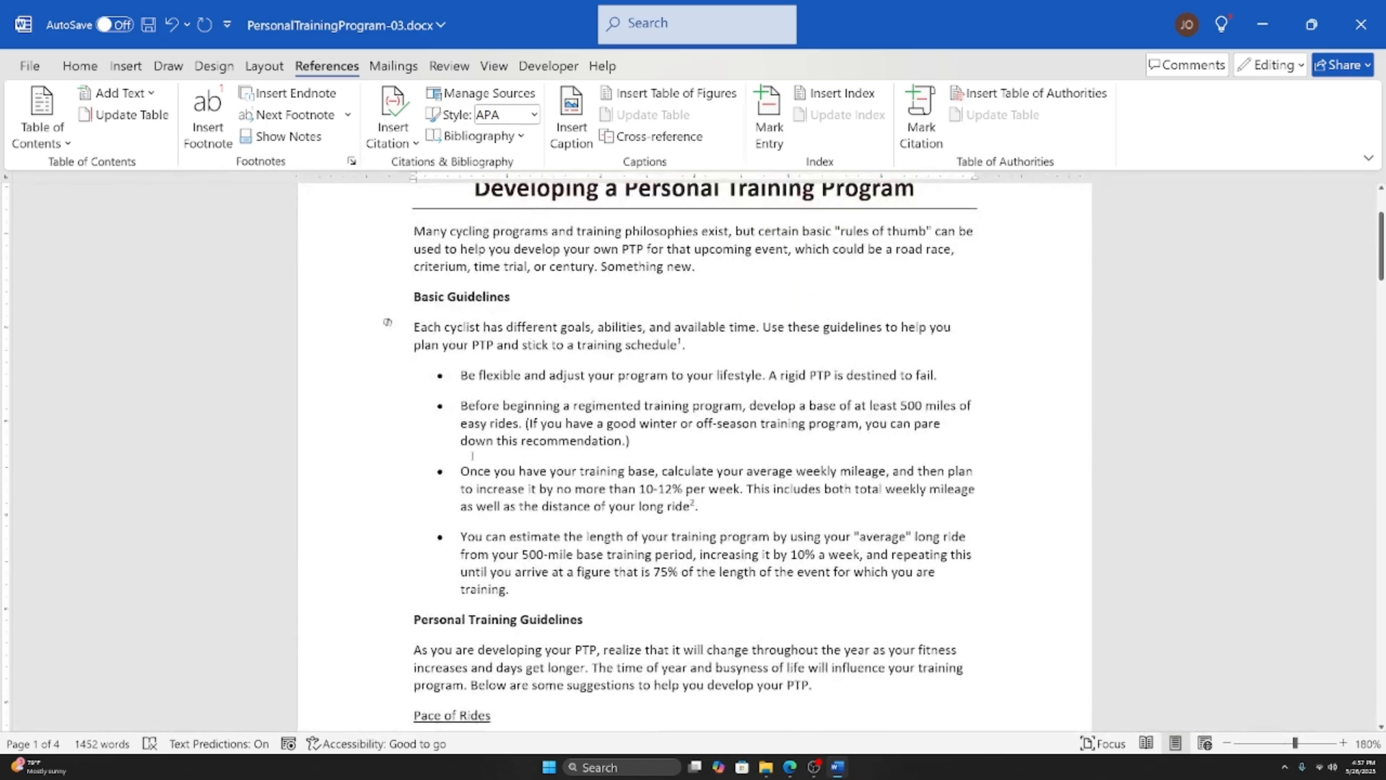
# Step: Insert an endnote after the "Pace of Rides" subheading with the text "Something"
pyautogui.scroll(-6, 615, 289)
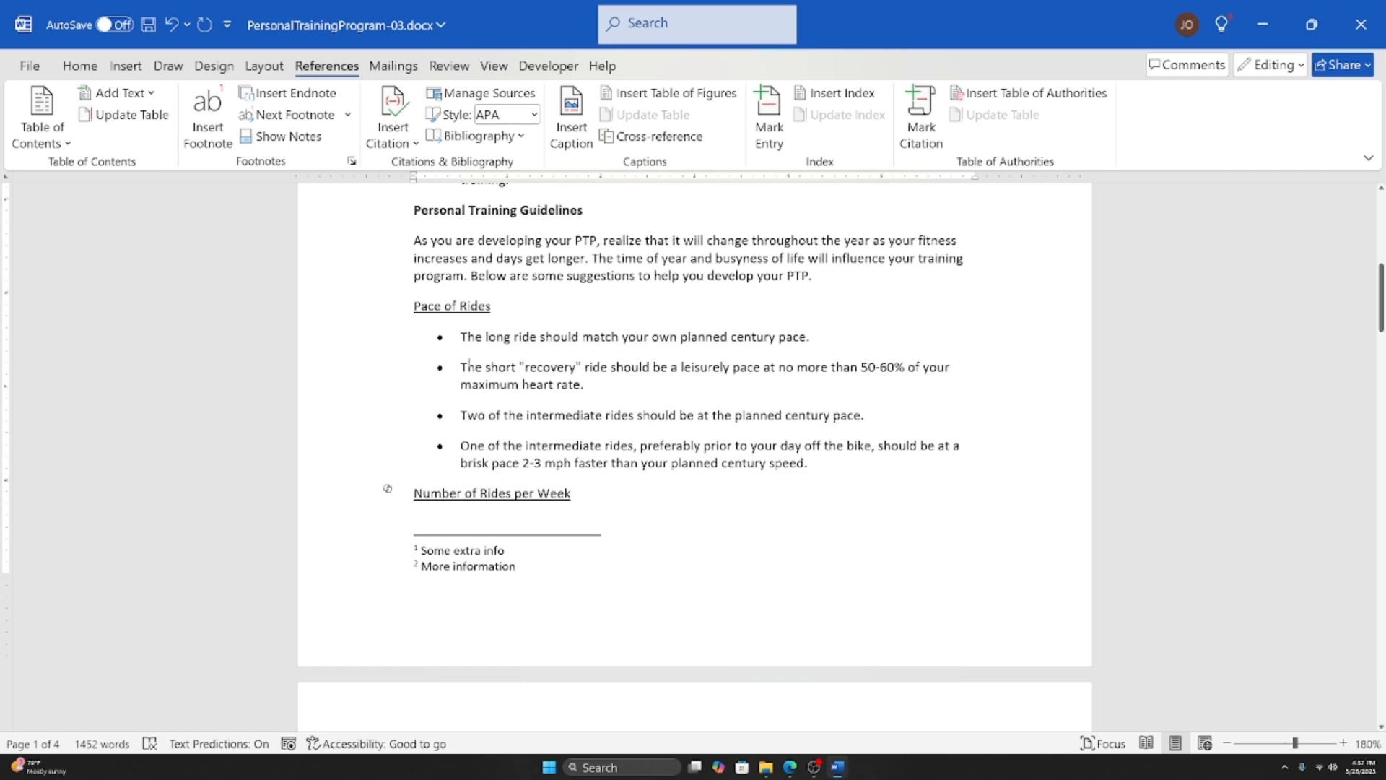
pyautogui.click(510, 302)
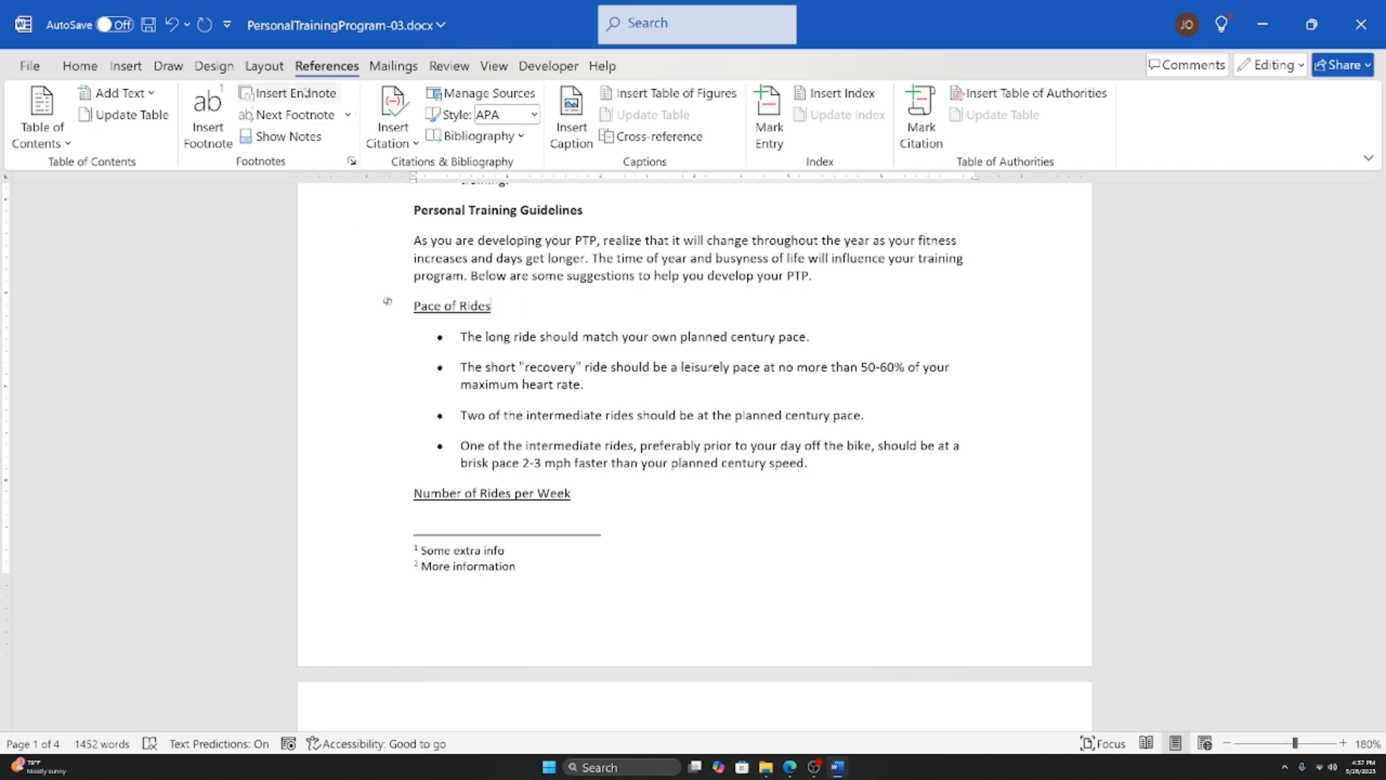
pyautogui.click(301, 94)
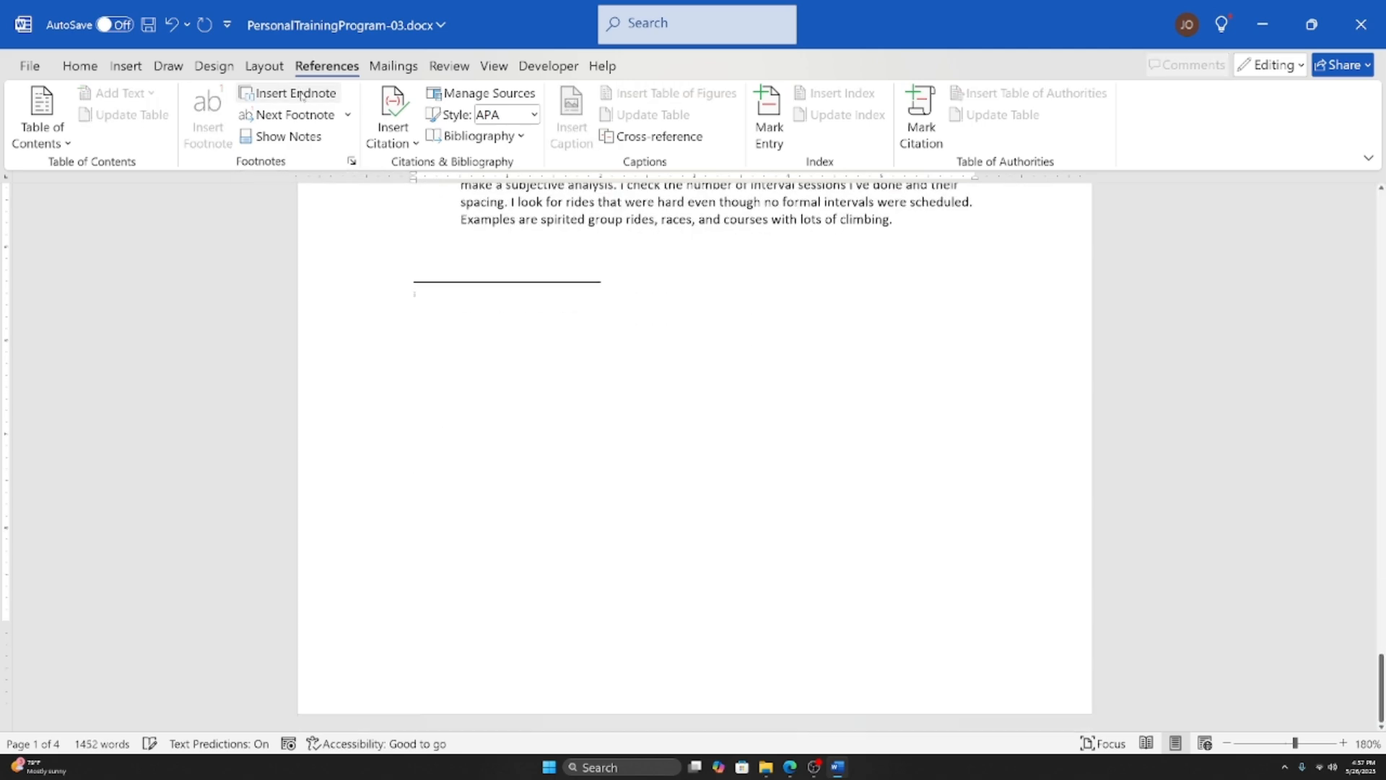
pyautogui.keyDown('ctrl'); pyautogui.scroll(-12, 591, 465); pyautogui.keyUp('ctrl')
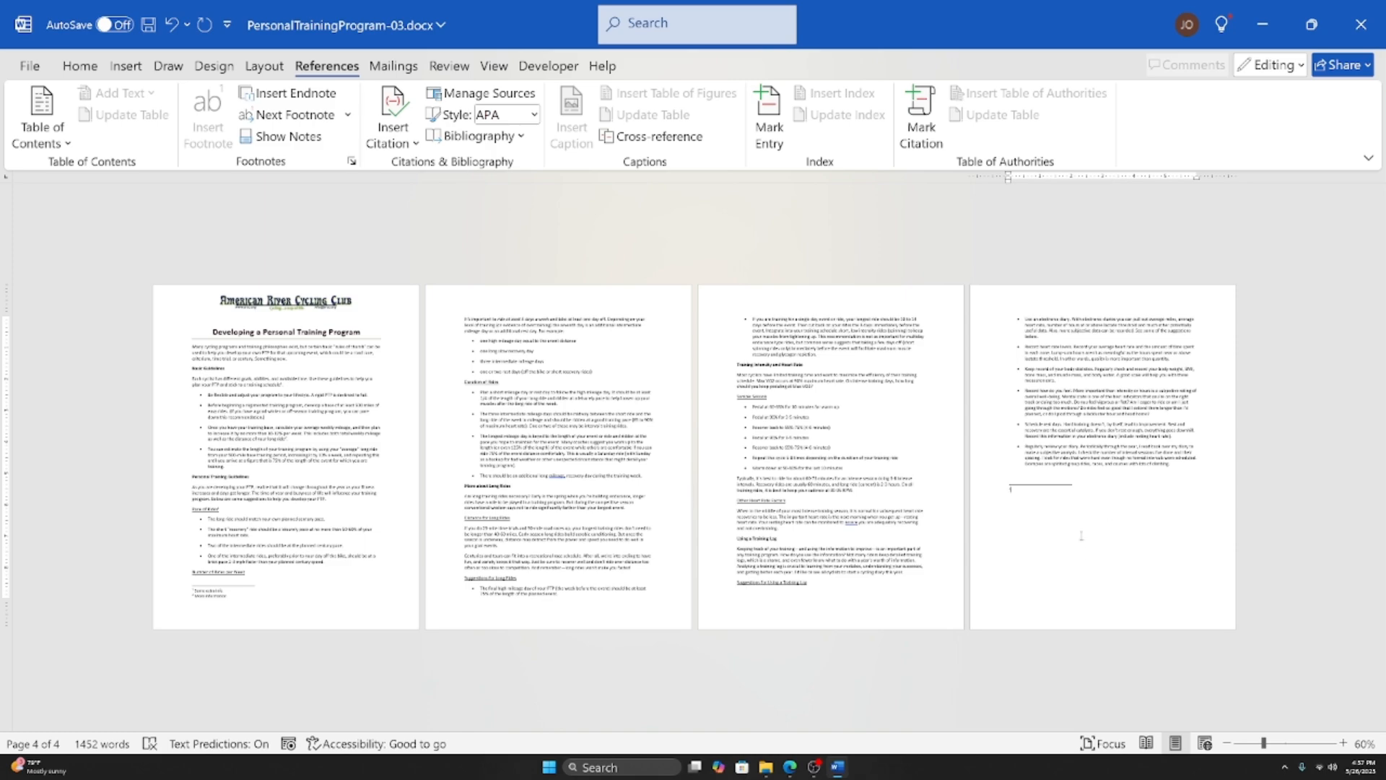
pyautogui.keyDown('ctrl'); pyautogui.scroll(11, 1134, 507); pyautogui.keyUp('ctrl')
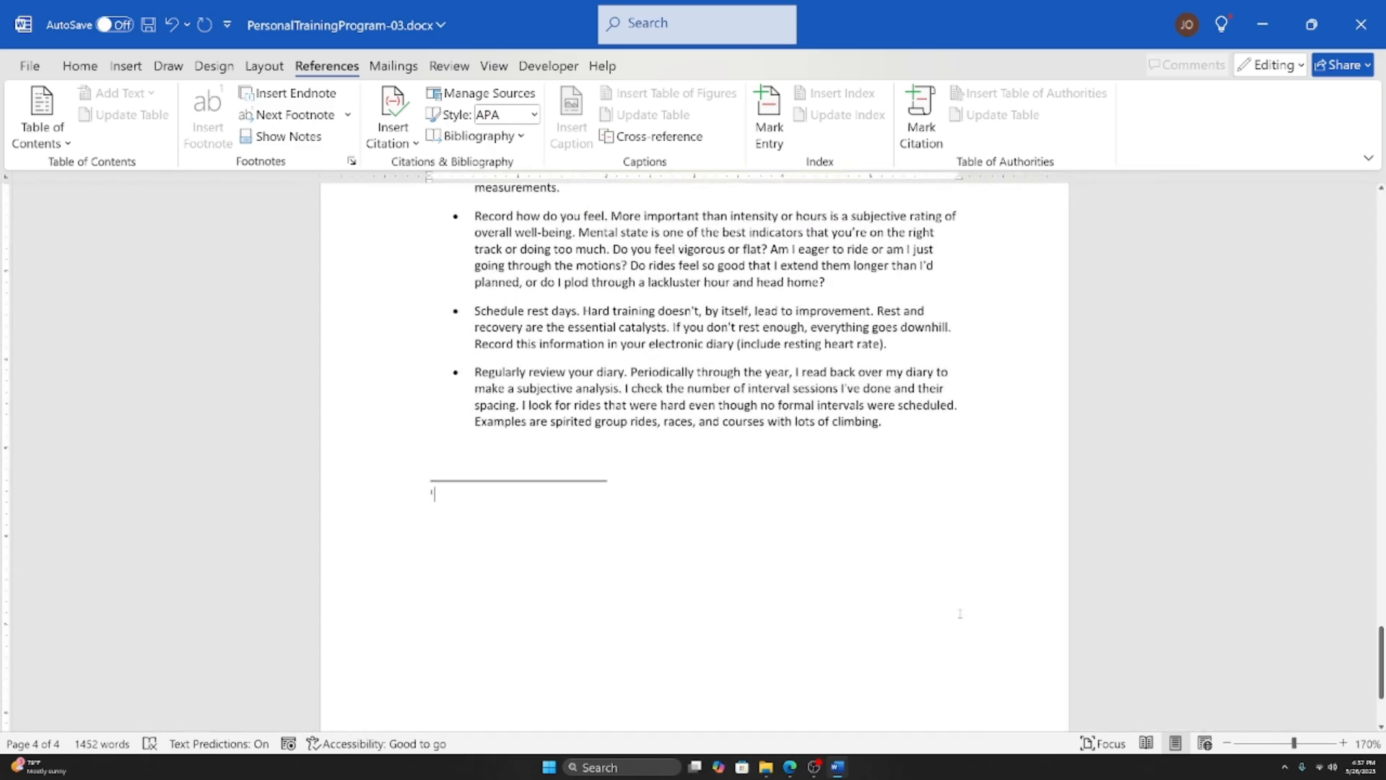
pyautogui.write('Something')
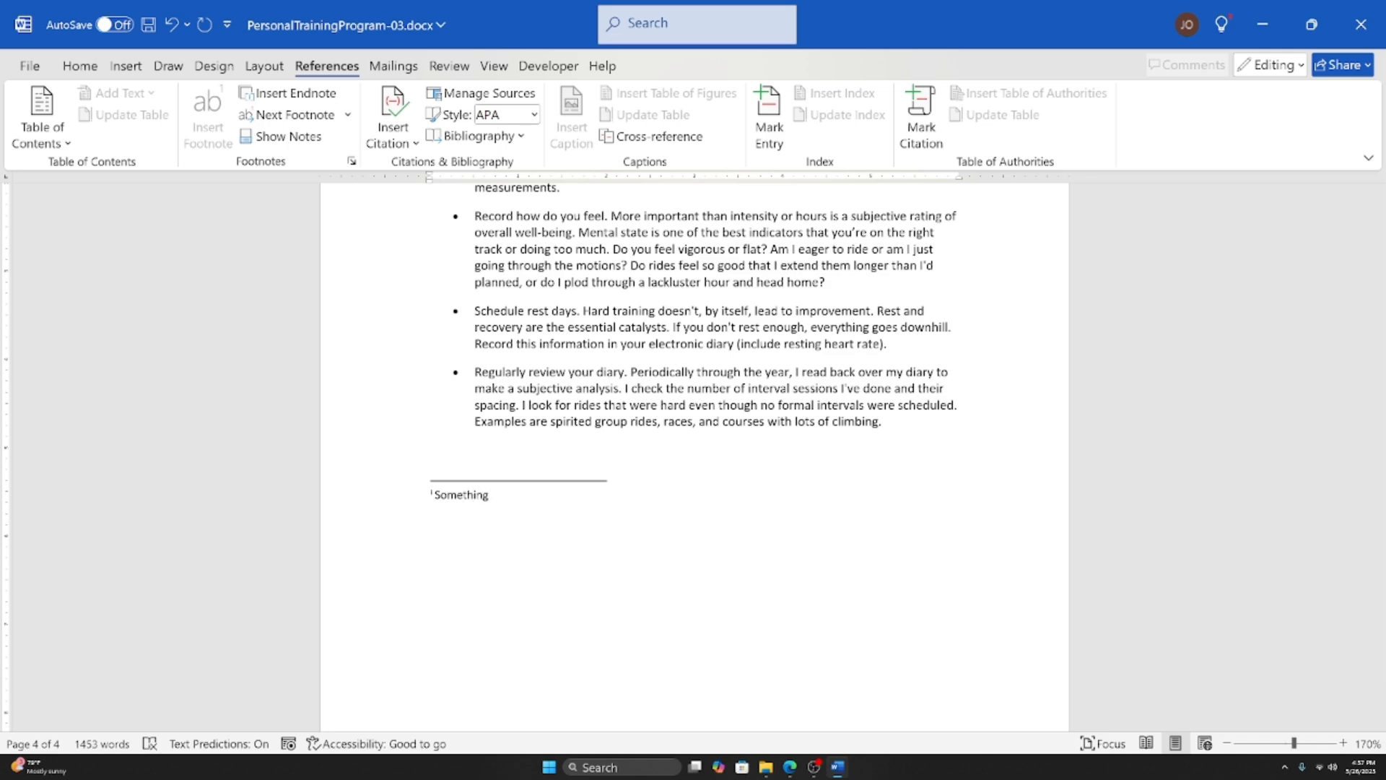
# Step: Return to the "Pace of Rides" subheading on page 1 and preview the endnote text at its reference mark
pyautogui.moveTo(1381, 663); pyautogui.dragTo(1362, 286)
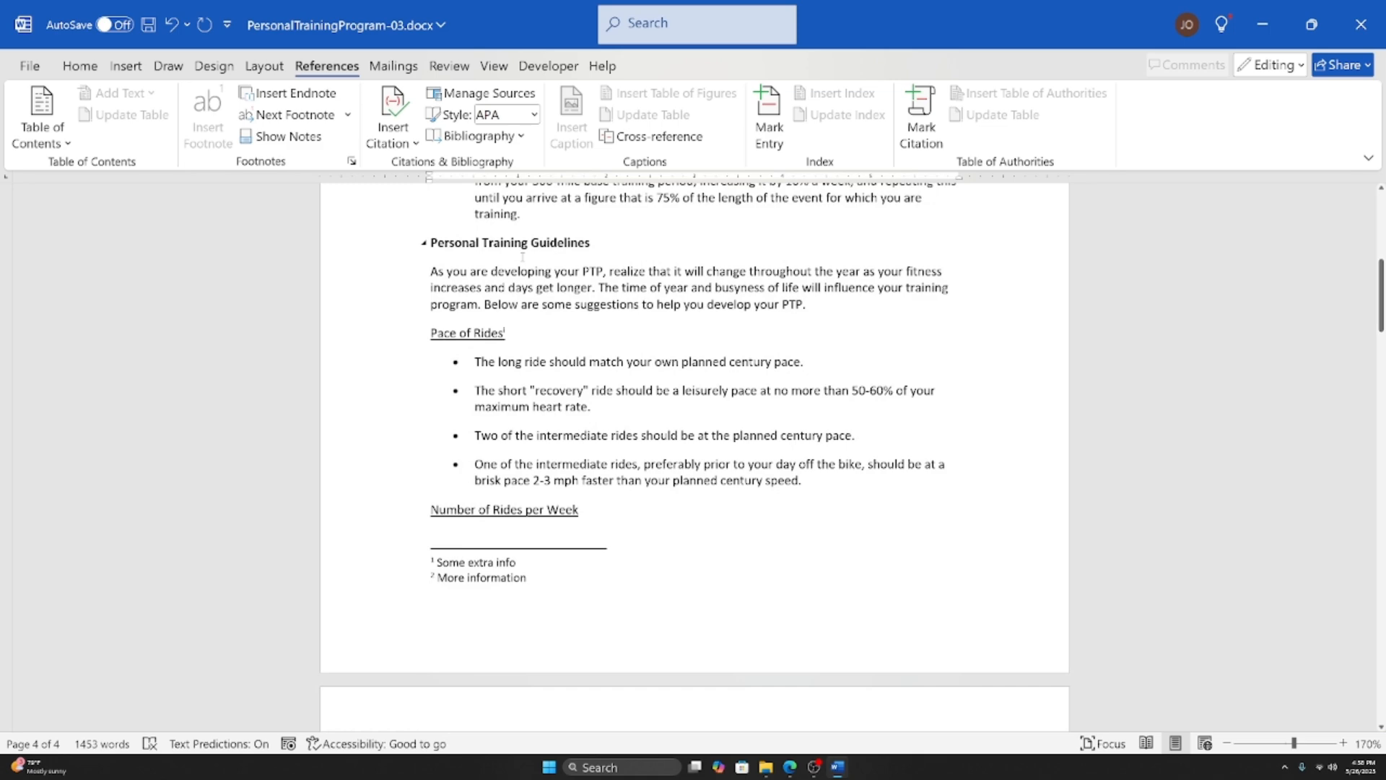
pyautogui.scroll(10, 461, 359)
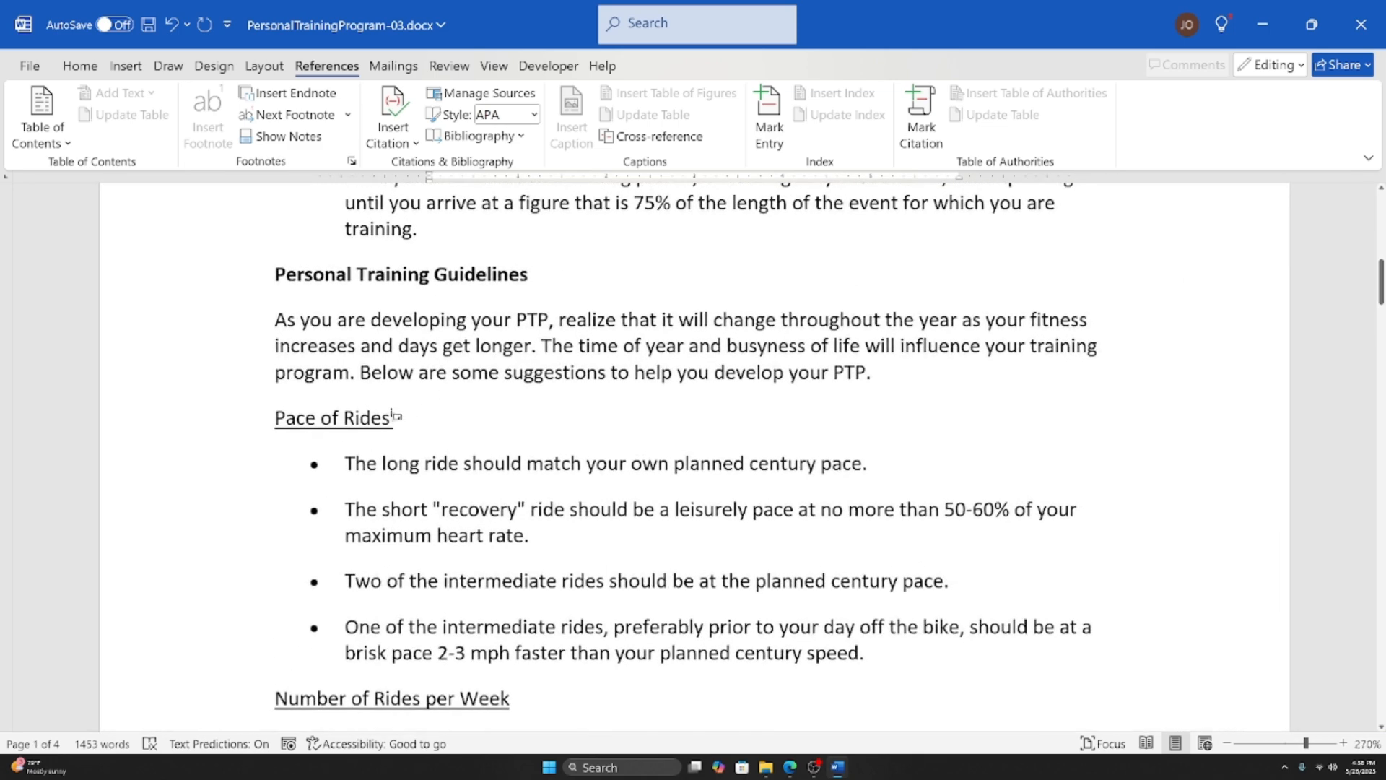
pyautogui.moveTo(396, 416)
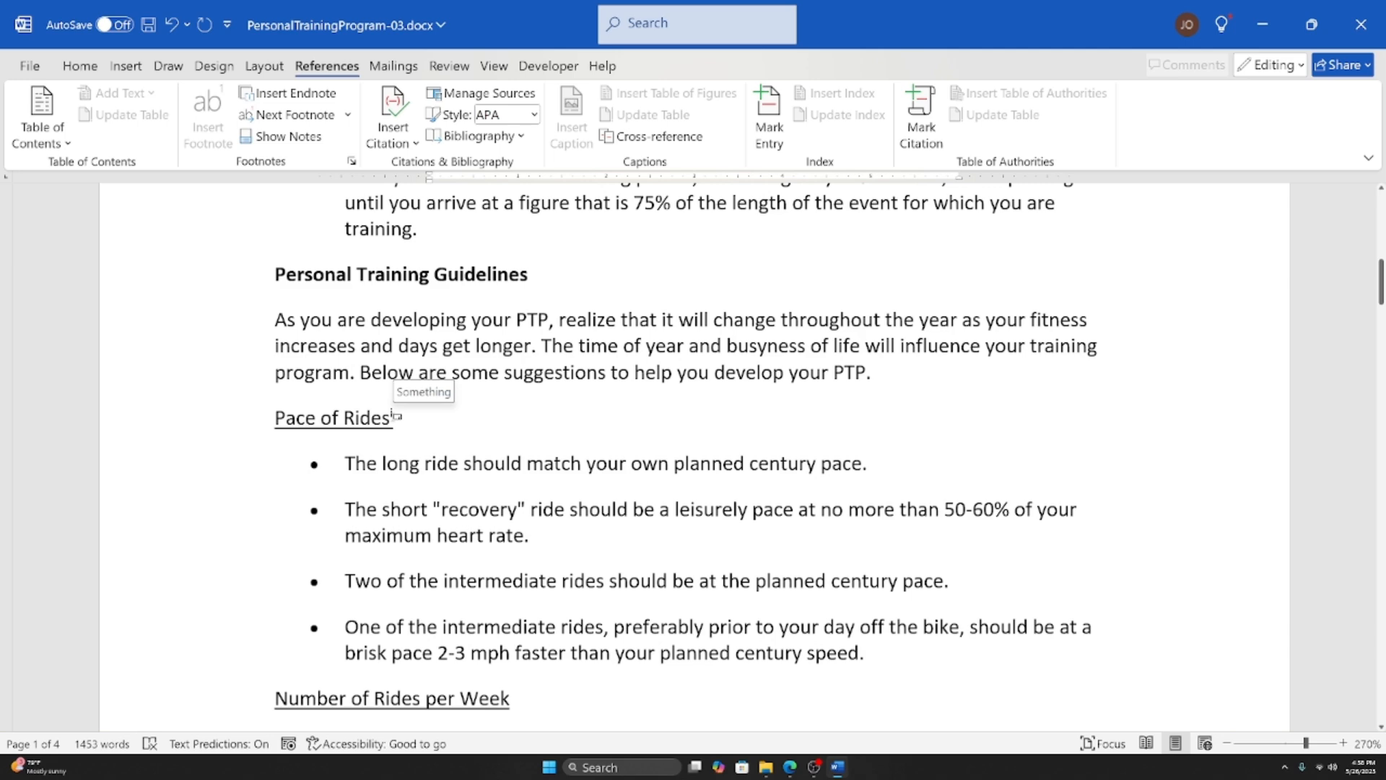
pyautogui.scroll(-10, 655, 517)
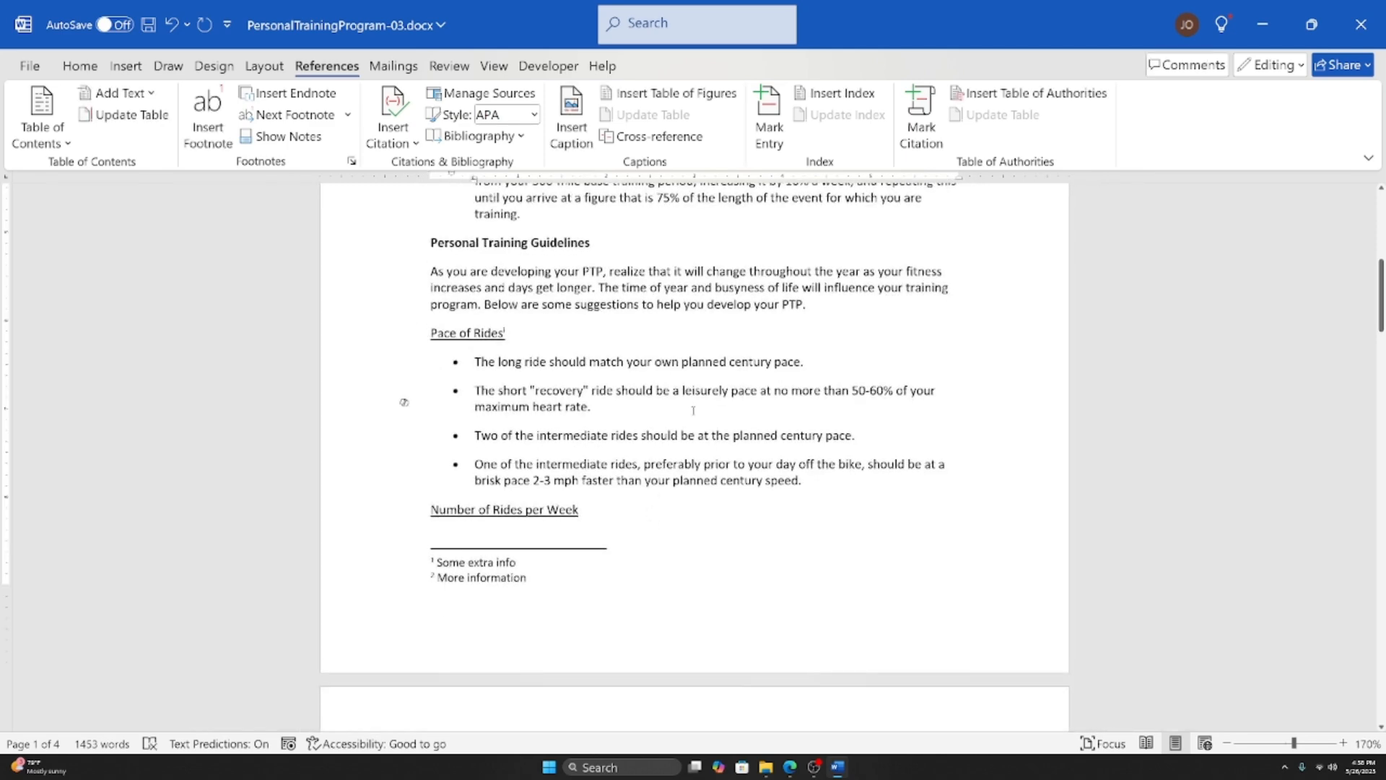
pyautogui.scroll(-3, 693, 410)
pyautogui.scroll(3, 531, 345)
pyautogui.scroll(10, 404, 328)
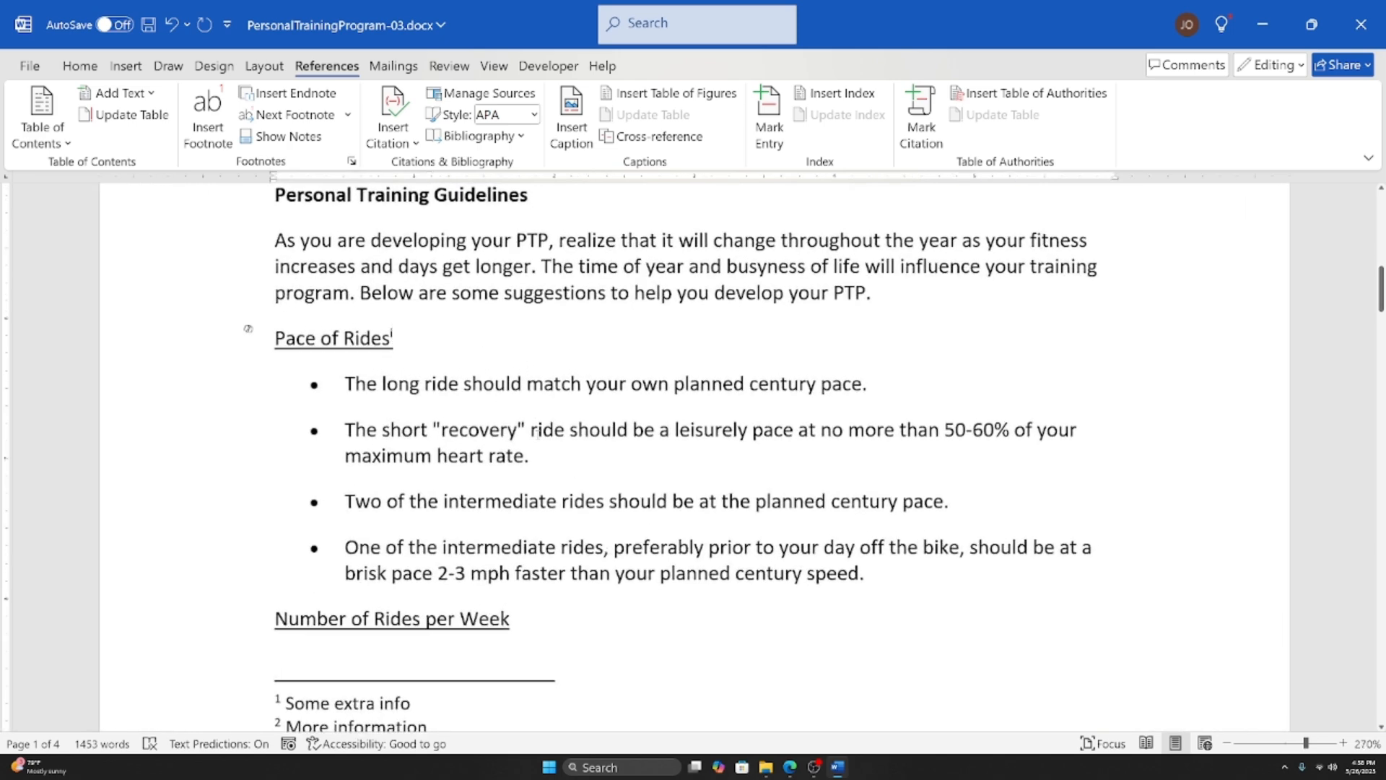
pyautogui.moveTo(400, 335)
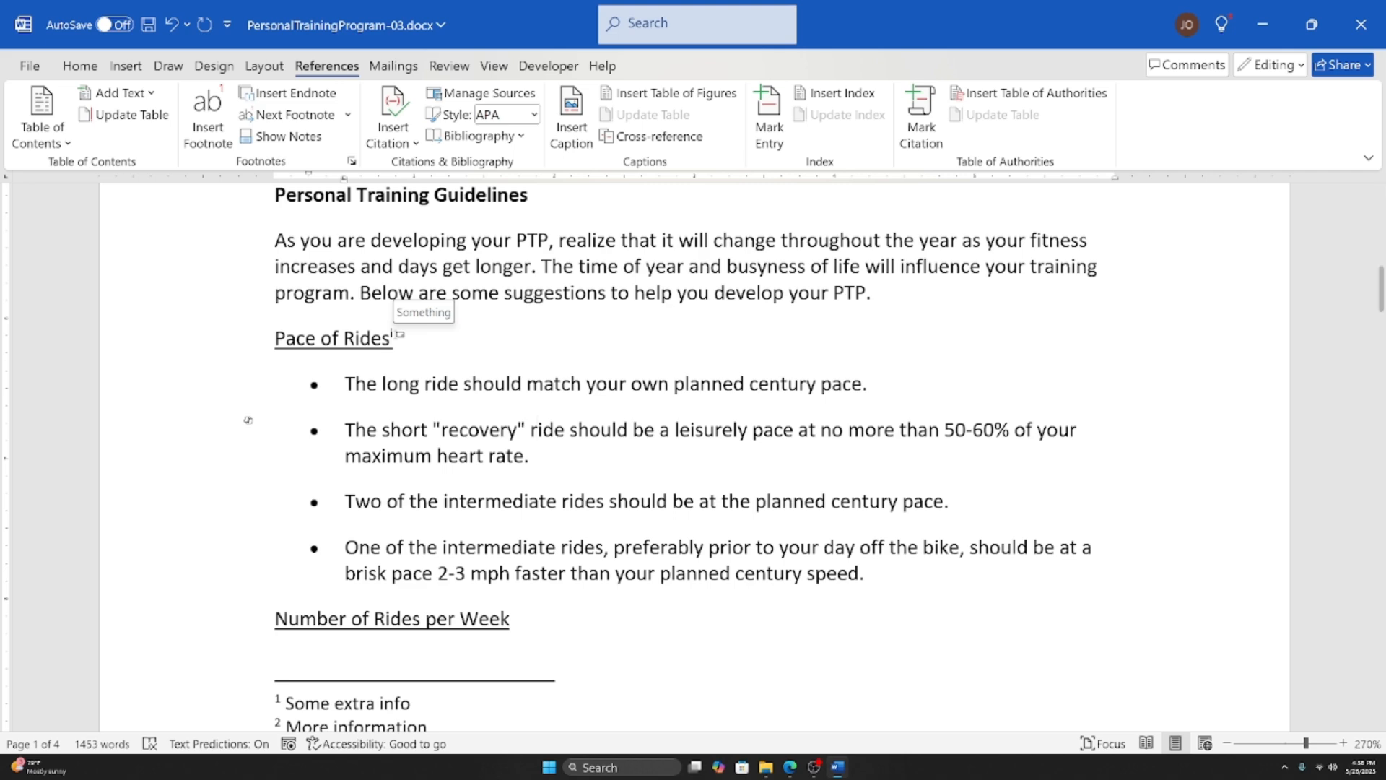
# Step: Examine the numbering of the footnotes at the end of page 1 for comparison with the endnote's mark
pyautogui.scroll(-3, 400, 335)
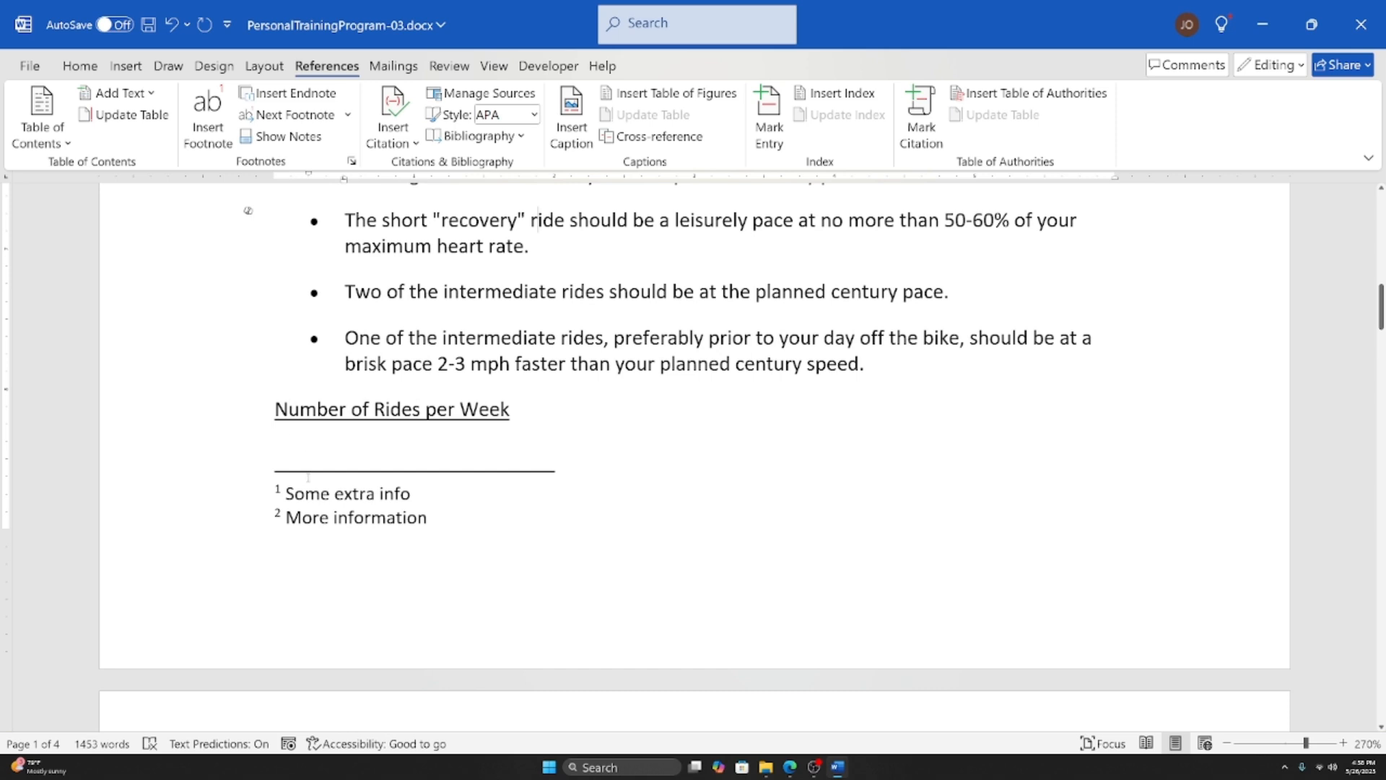
pyautogui.click(312, 483)
pyautogui.moveTo(334, 494); pyautogui.dragTo(275, 497)
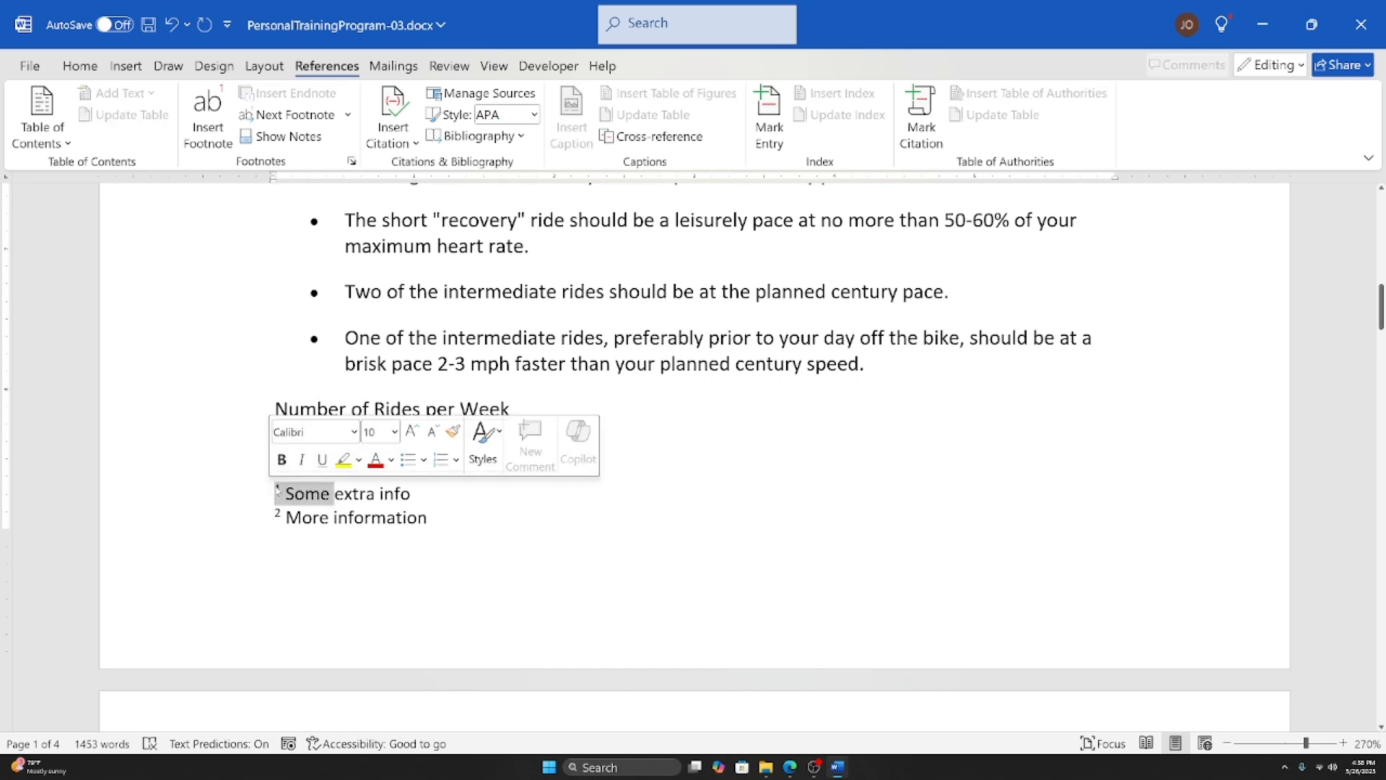
pyautogui.scroll(-1, 520, 506)
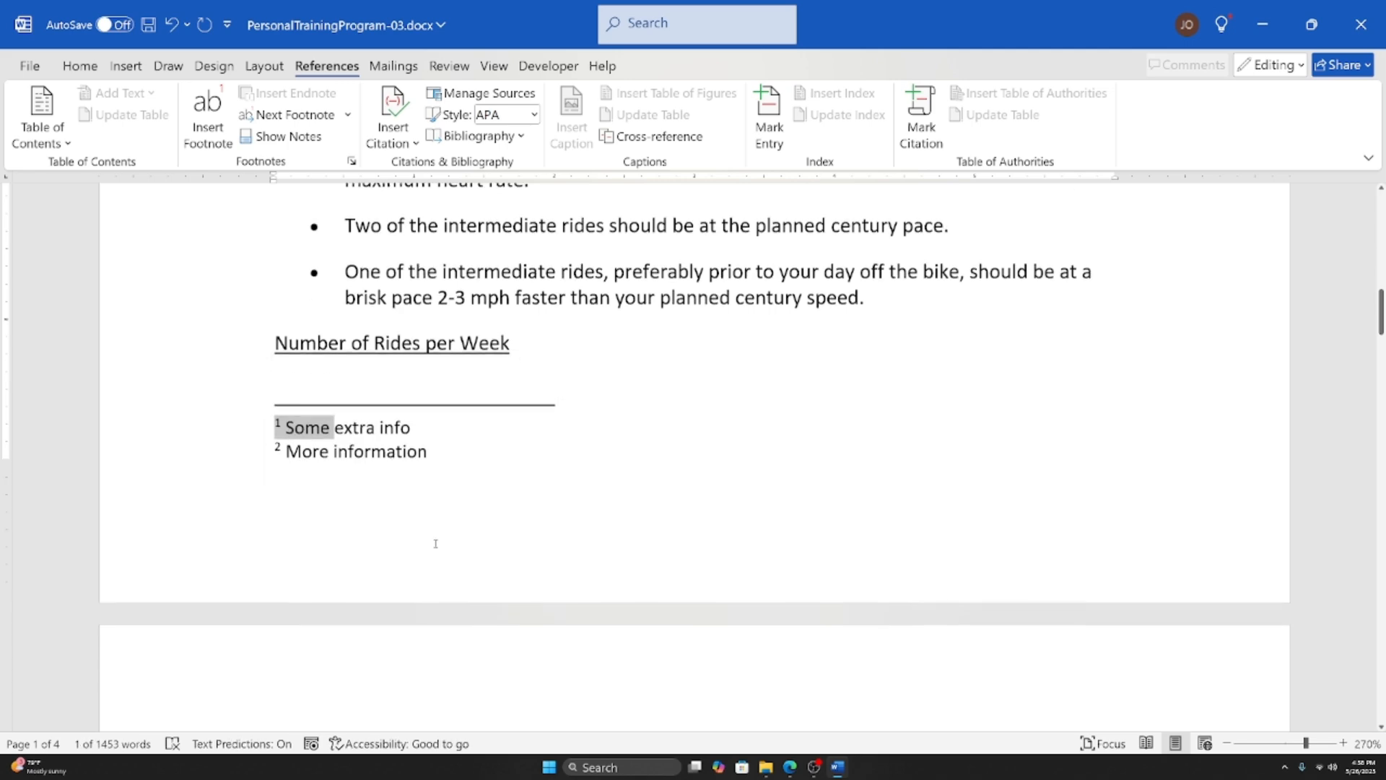
pyautogui.keyDown('ctrl'); pyautogui.scroll(-7, 551, 487); pyautogui.keyUp('ctrl')
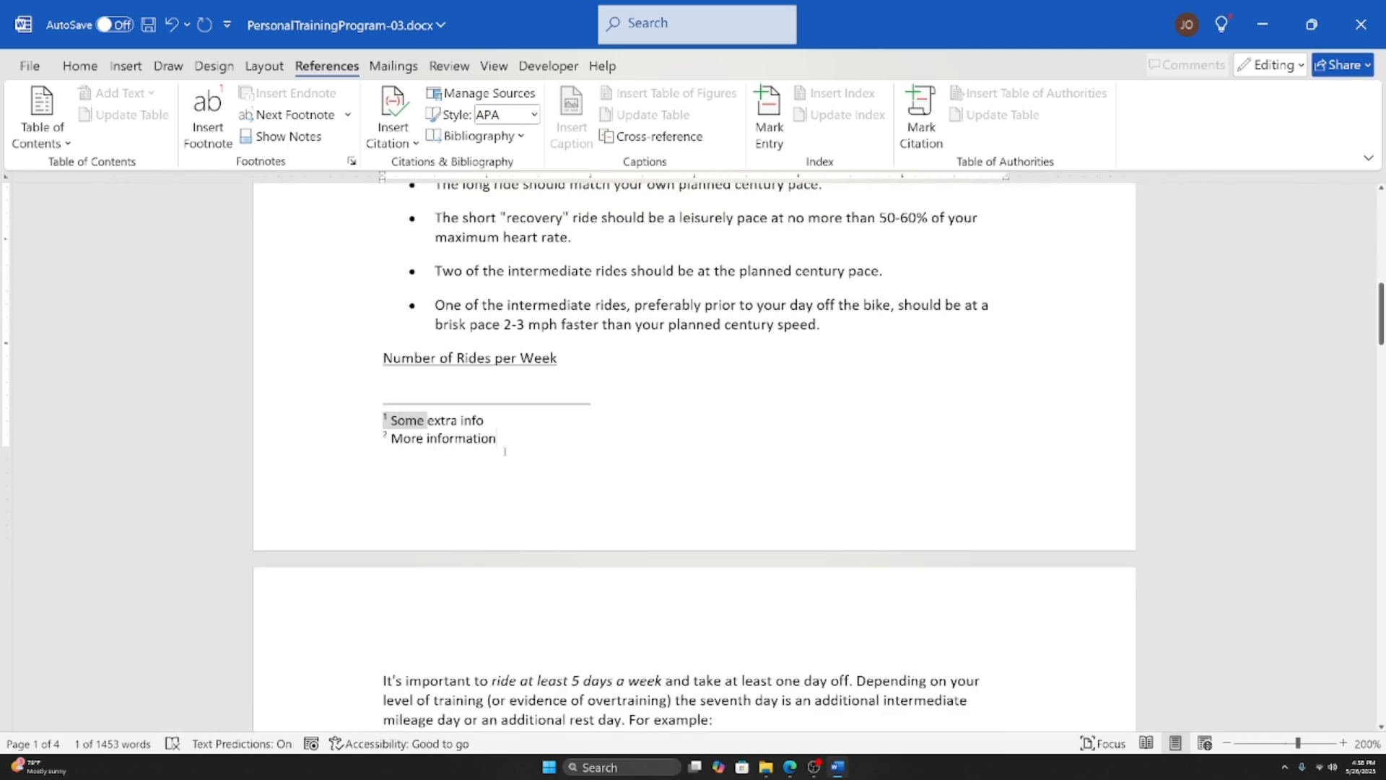
# Step: Change the footnote number format to A, B, C, … and apply it to the whole document
pyautogui.click(505, 448)
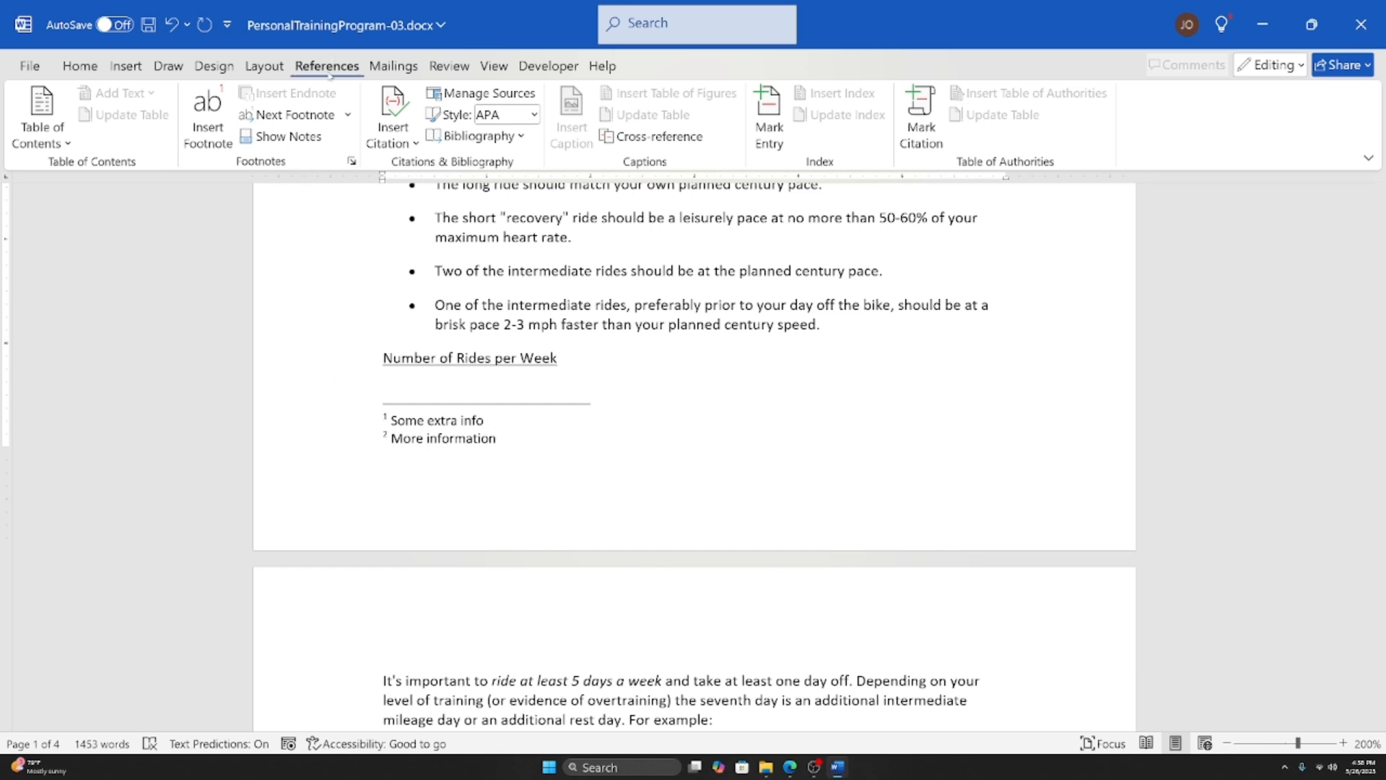
pyautogui.click(353, 162)
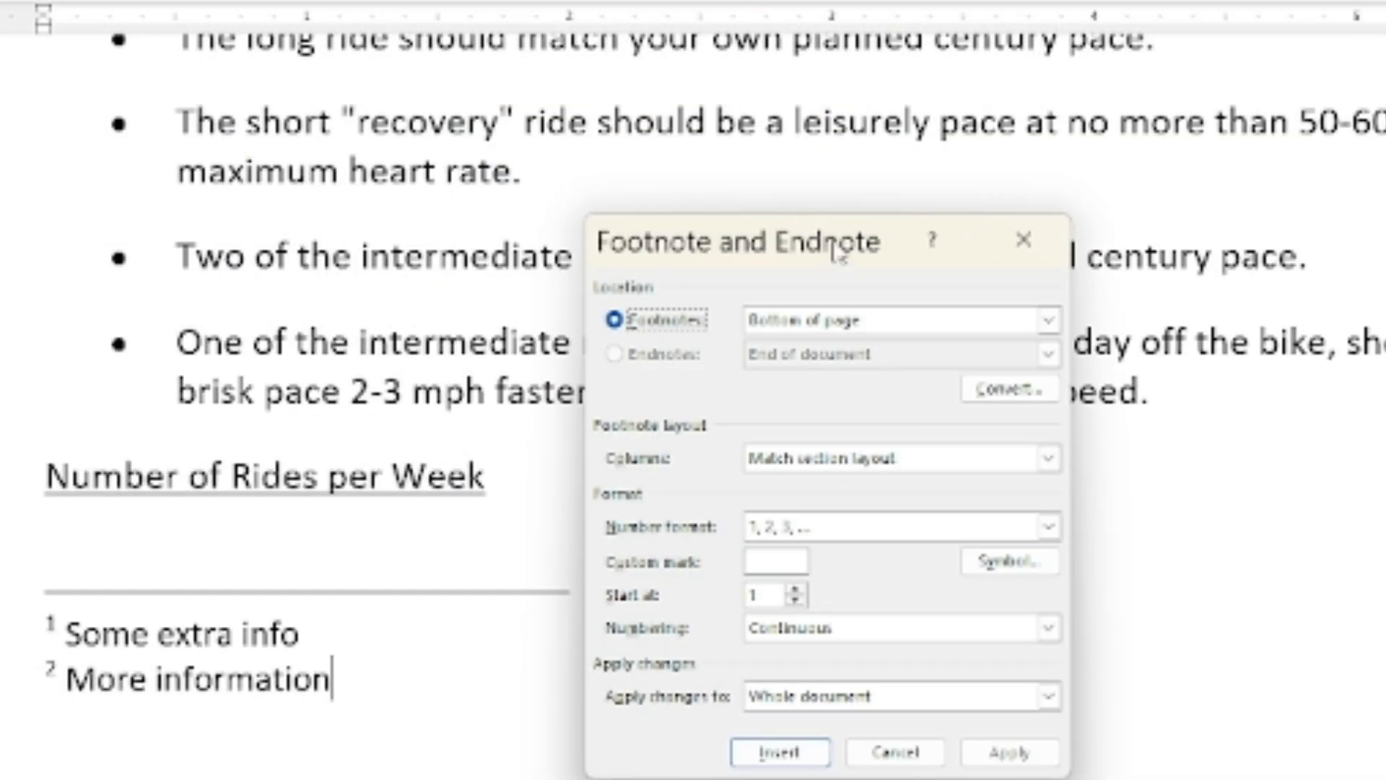
pyautogui.moveTo(836, 252); pyautogui.dragTo(706, 122)
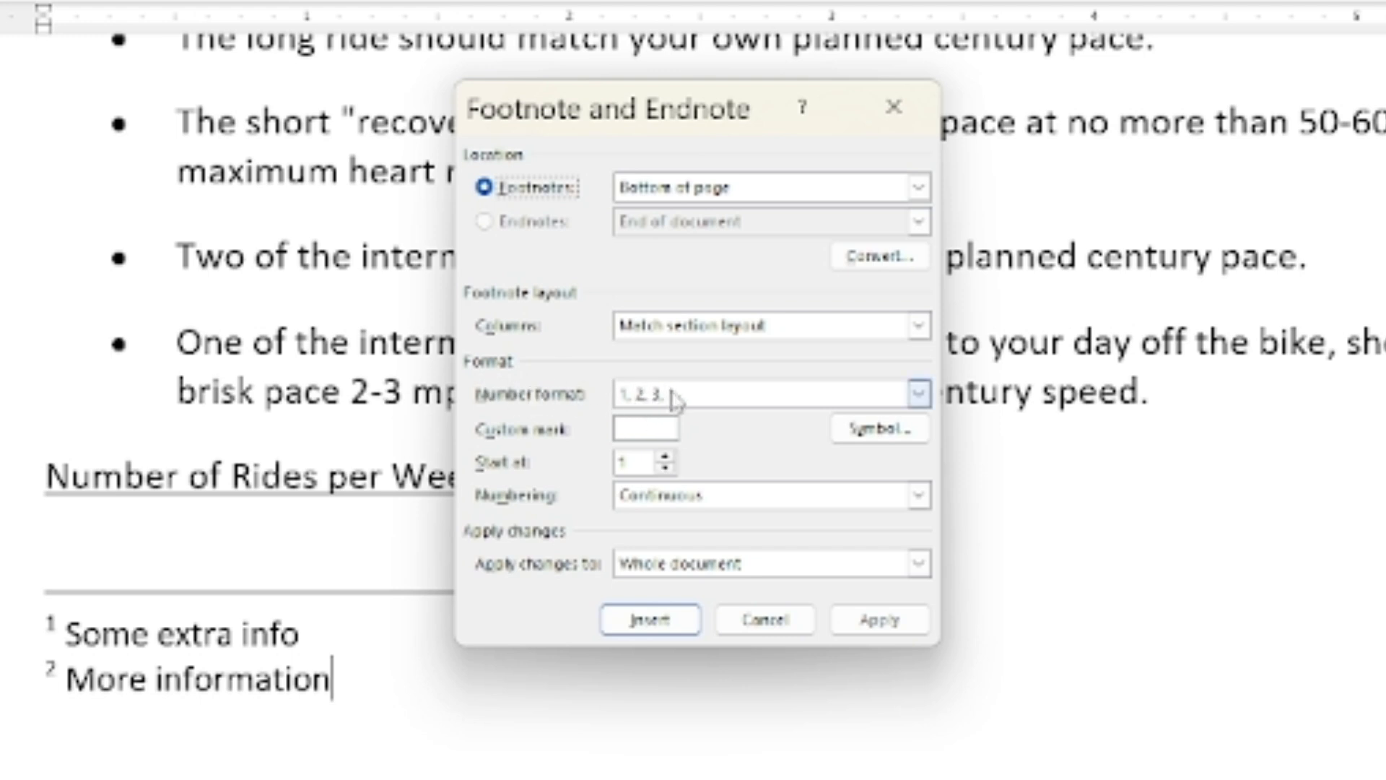
pyautogui.click(919, 394)
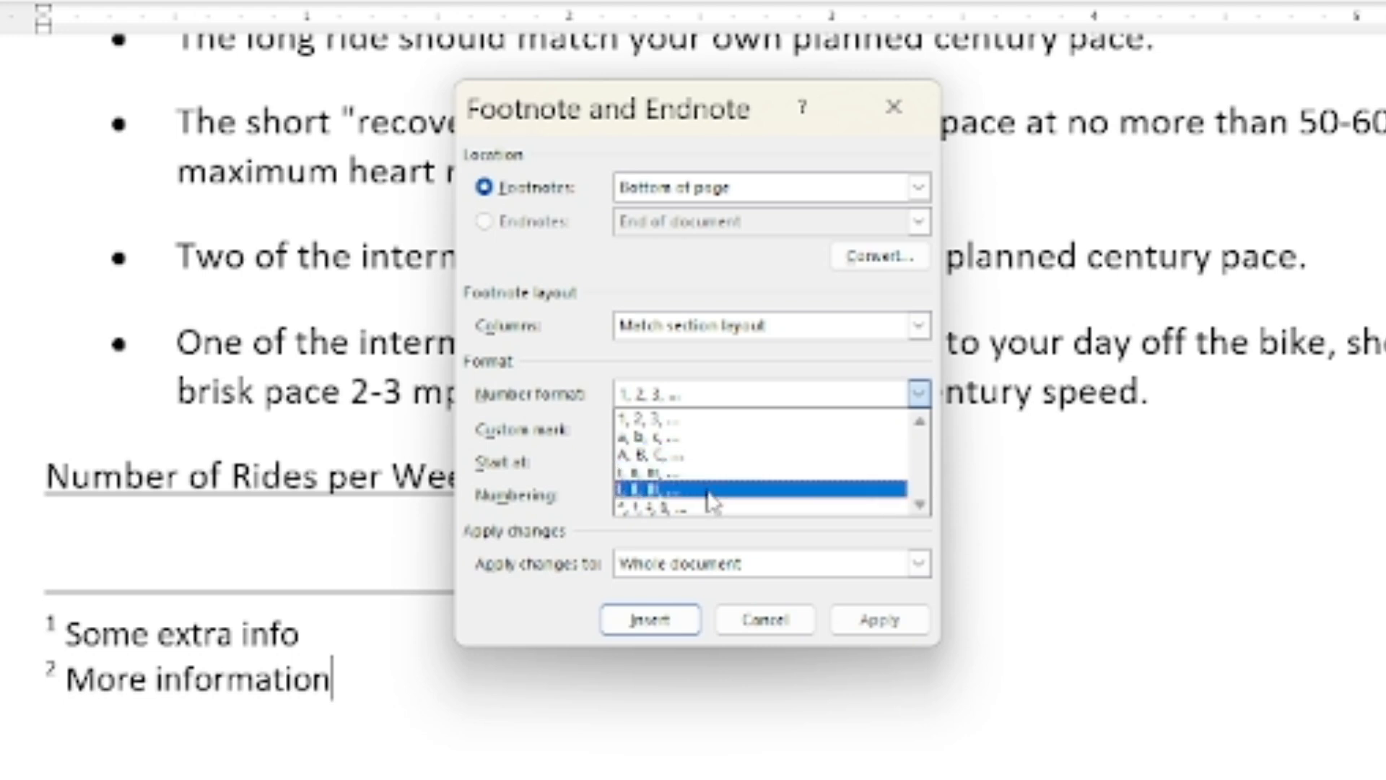
pyautogui.click(675, 455)
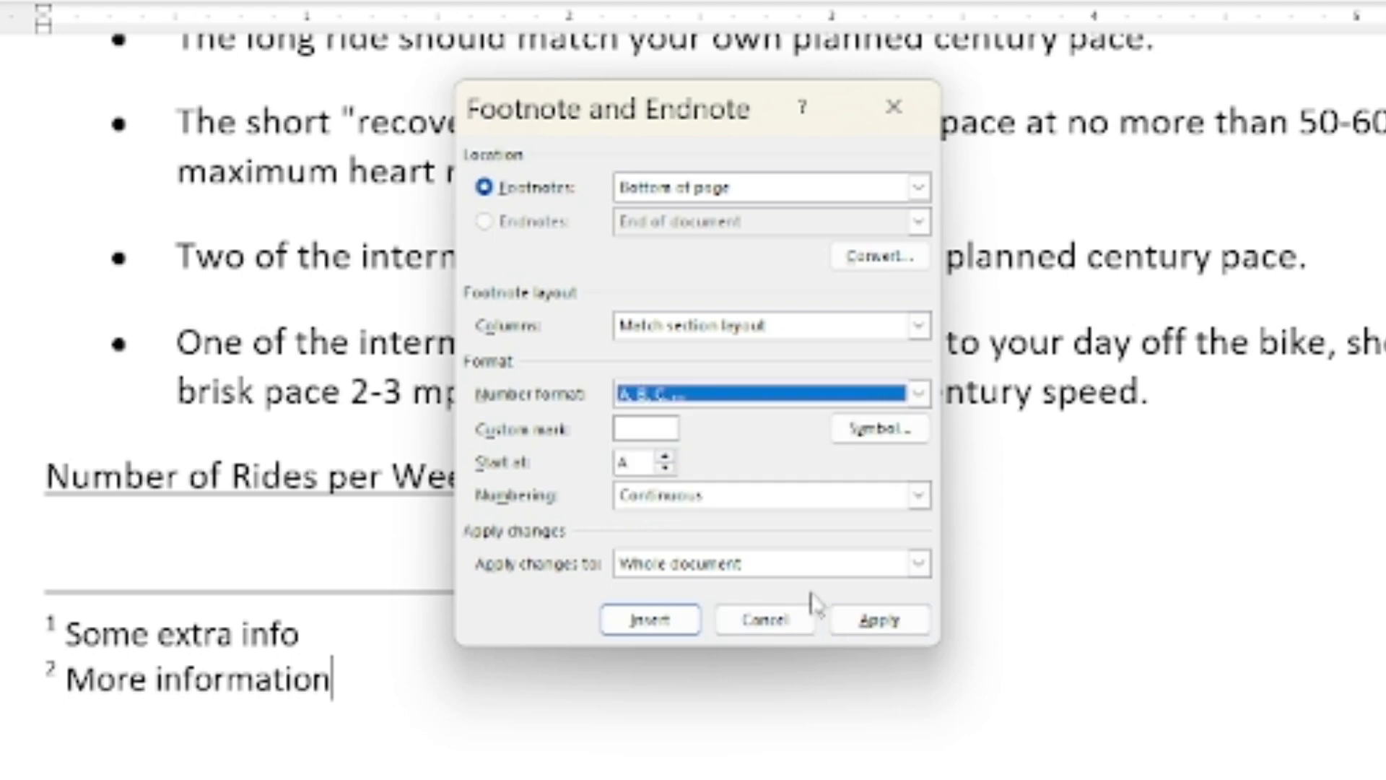
pyautogui.click(859, 634)
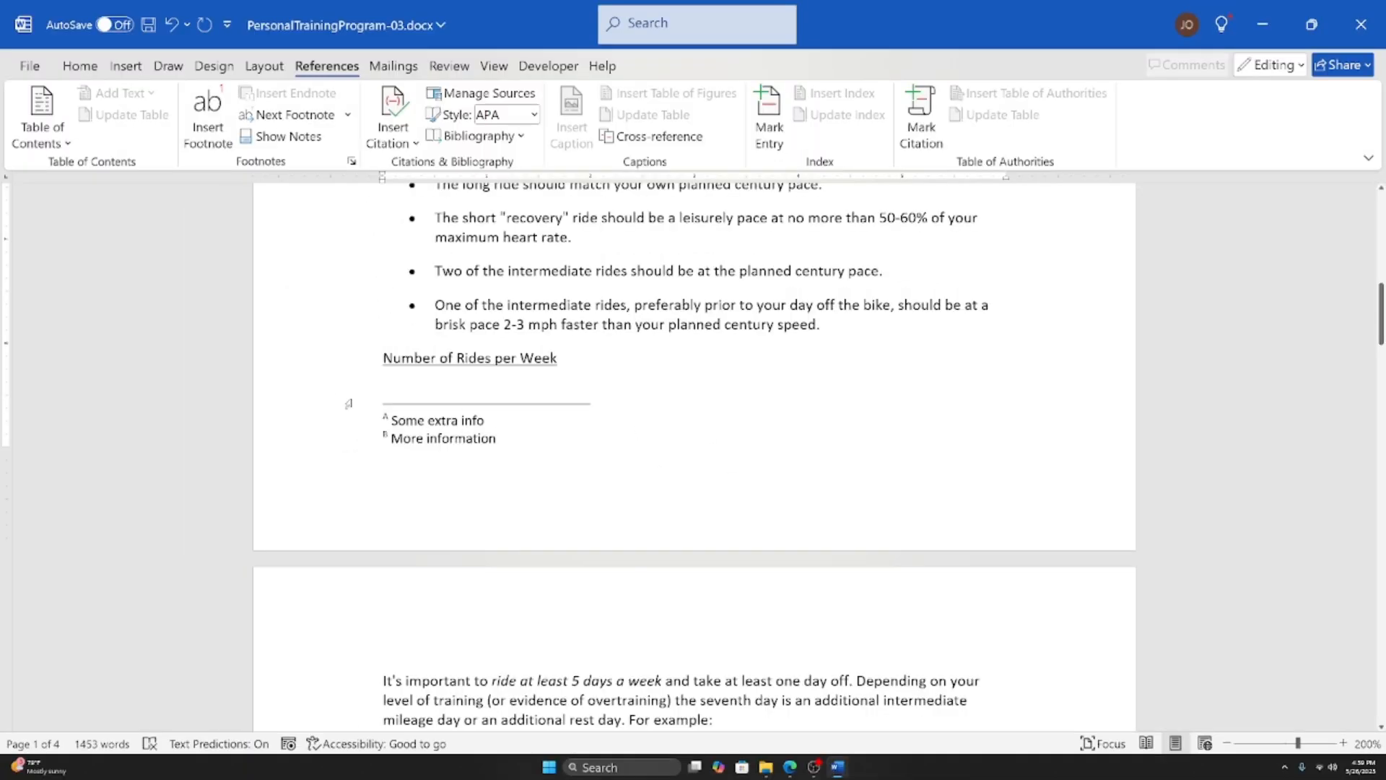
# Step: Check the reference marks of both footnotes in the Basic Guidelines text against the A, B, C format
pyautogui.scroll(7, 349, 437)
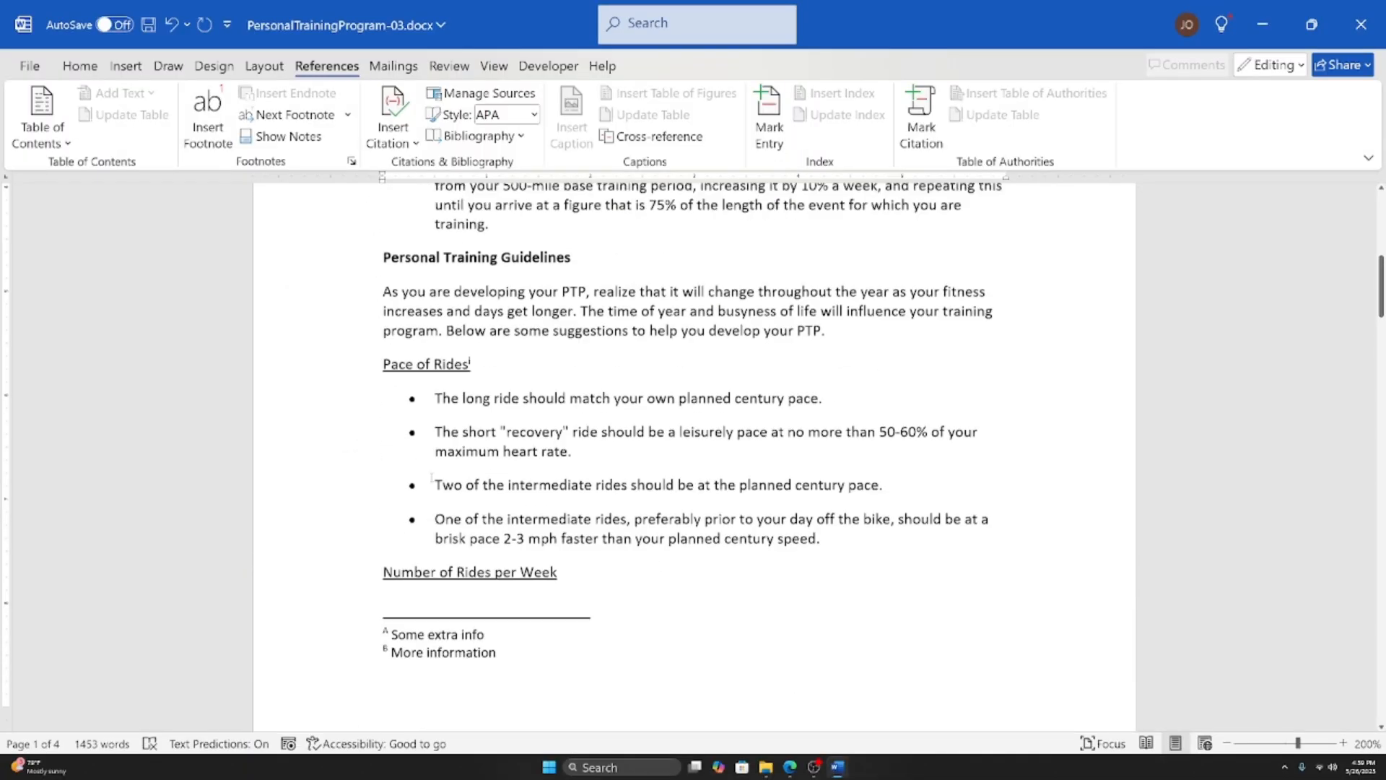
pyautogui.scroll(1, 431, 483)
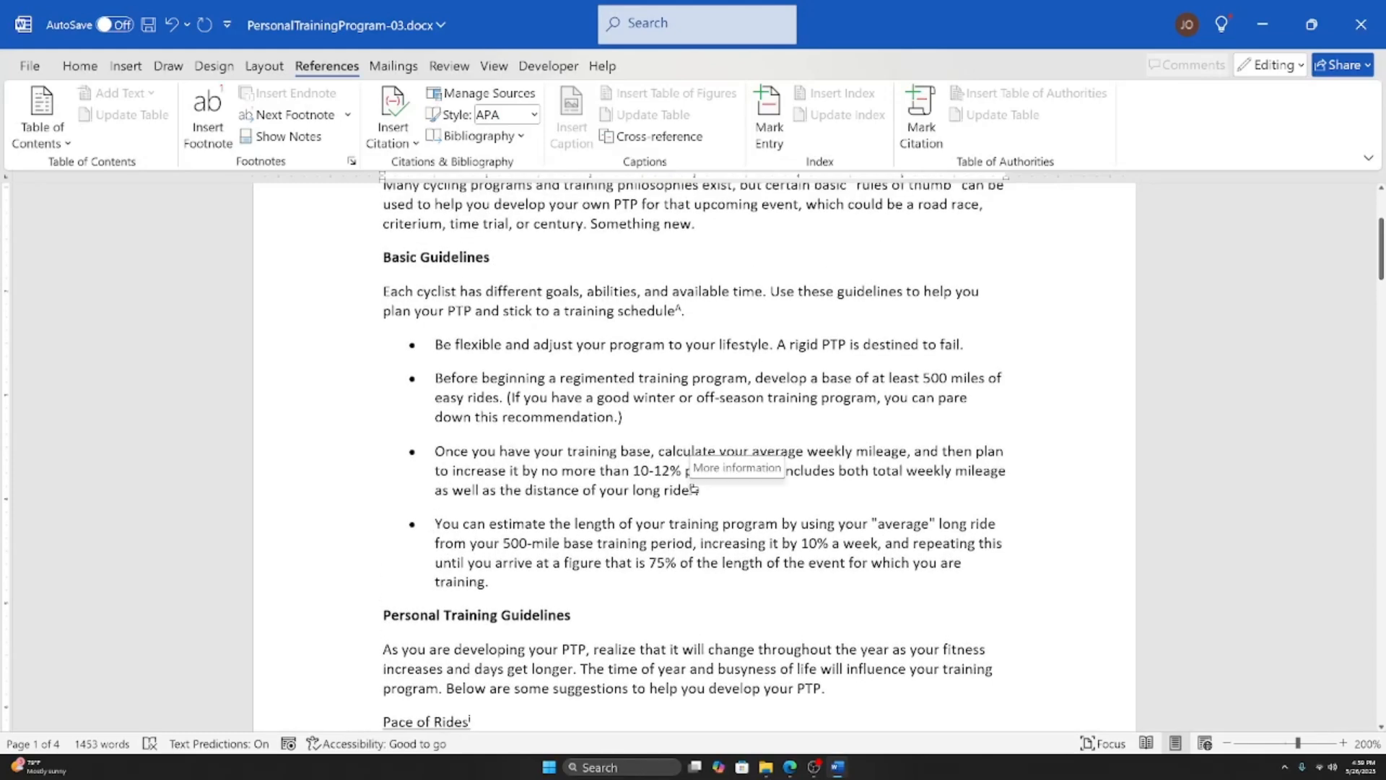
pyautogui.scroll(-5, 356, 422)
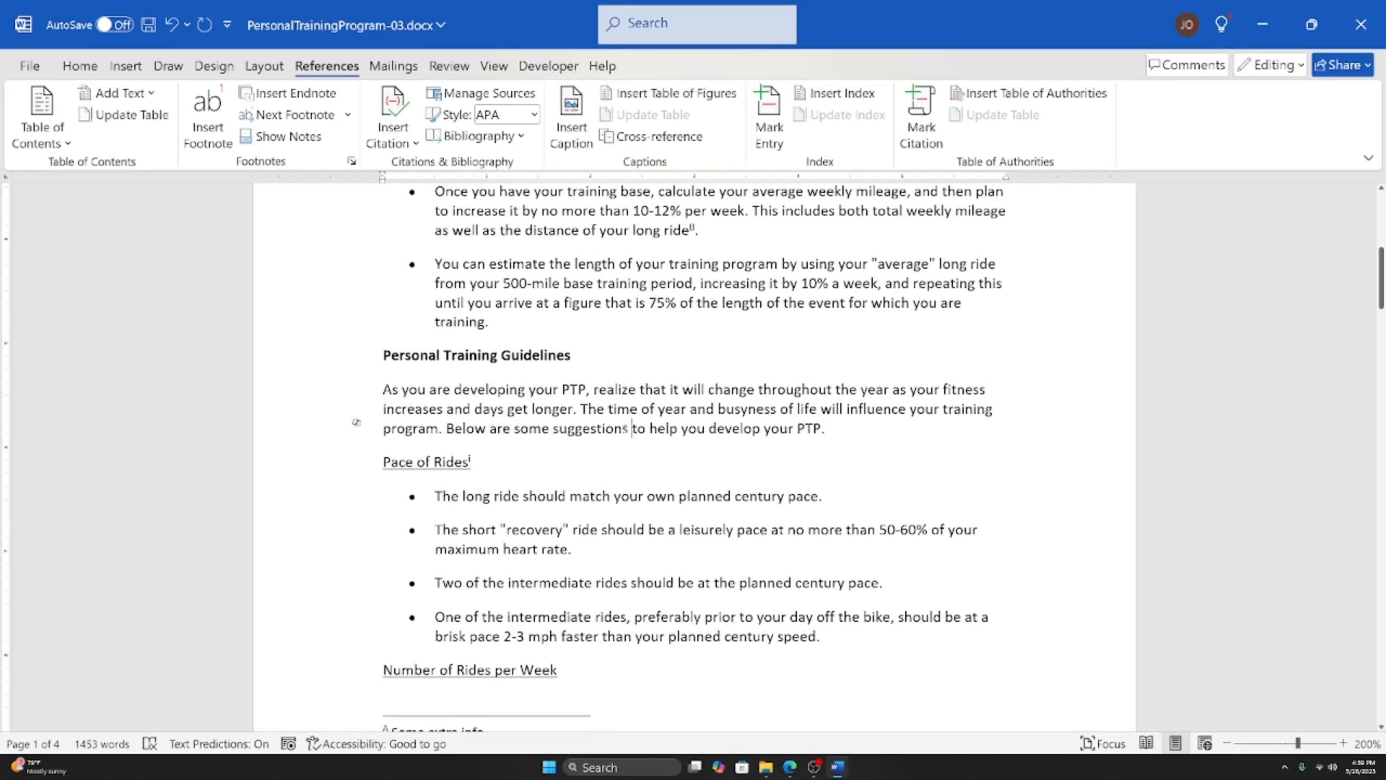
pyautogui.press('Down')
pyautogui.scroll(-5, 621, 462)
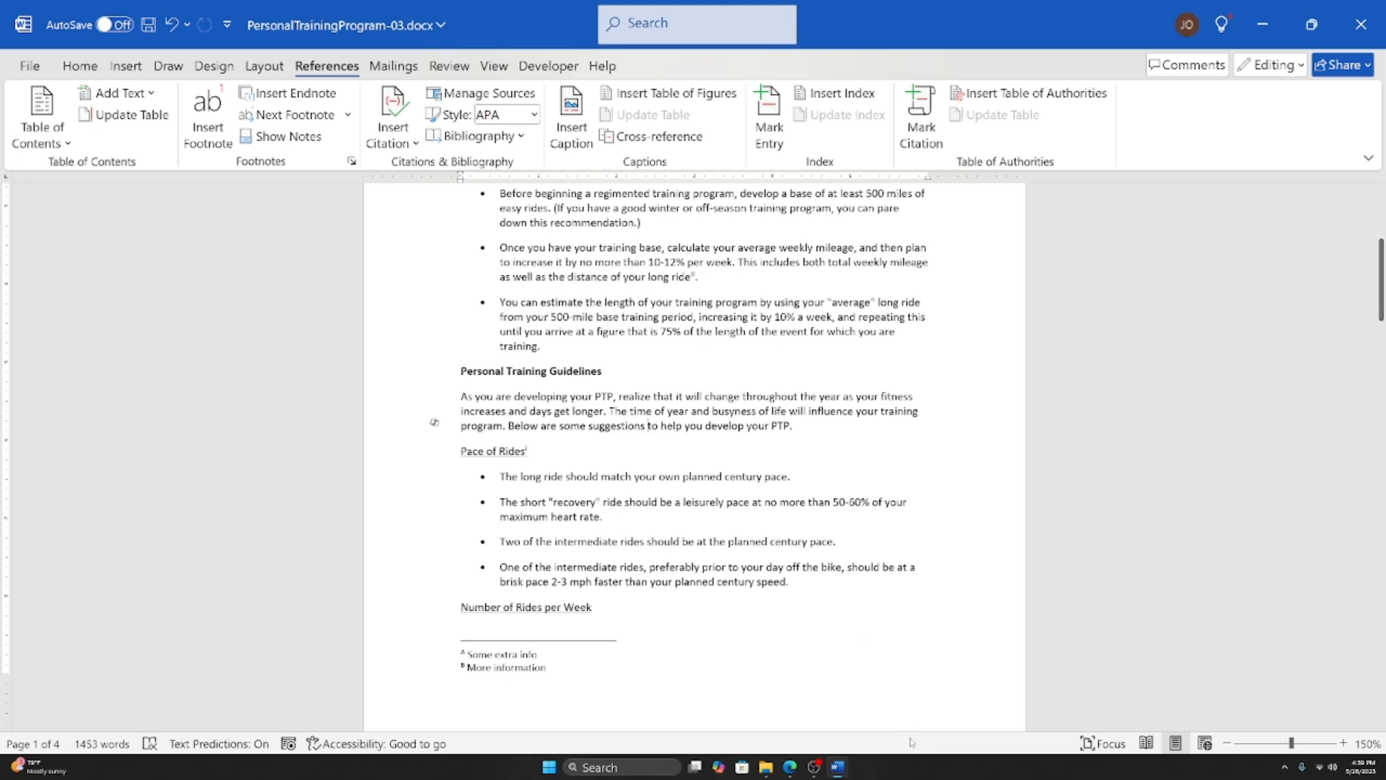
pyautogui.hotkey('alt', 'Tab')
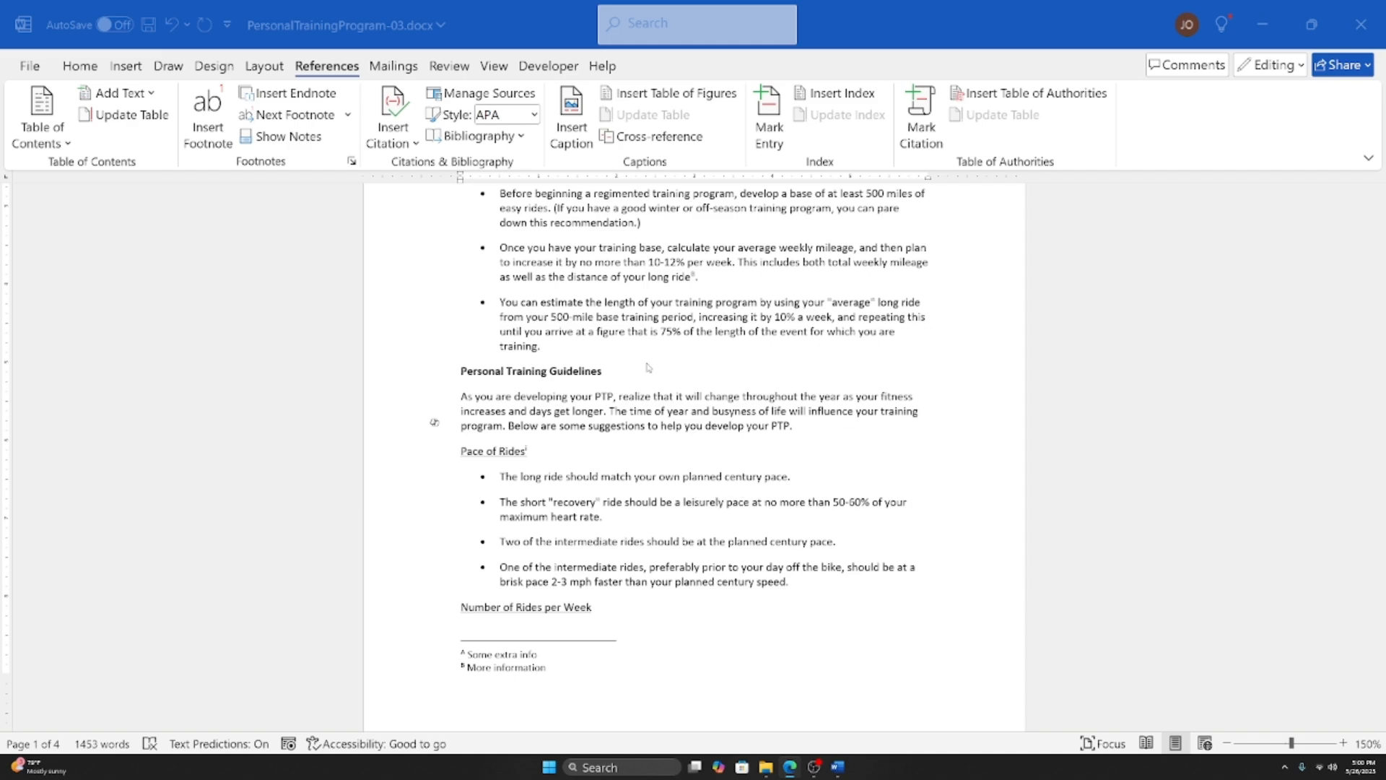
pyautogui.scroll(5, 645, 430)
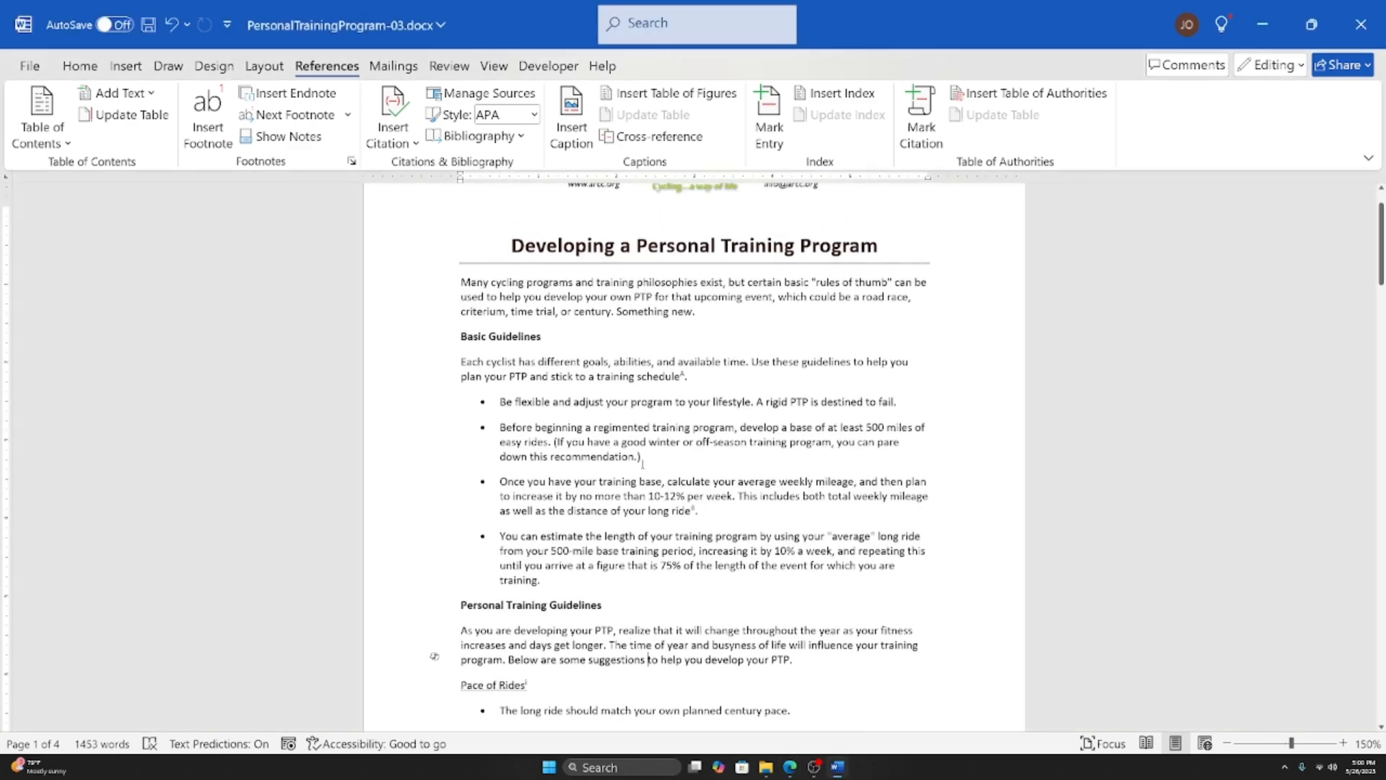
pyautogui.click(641, 457)
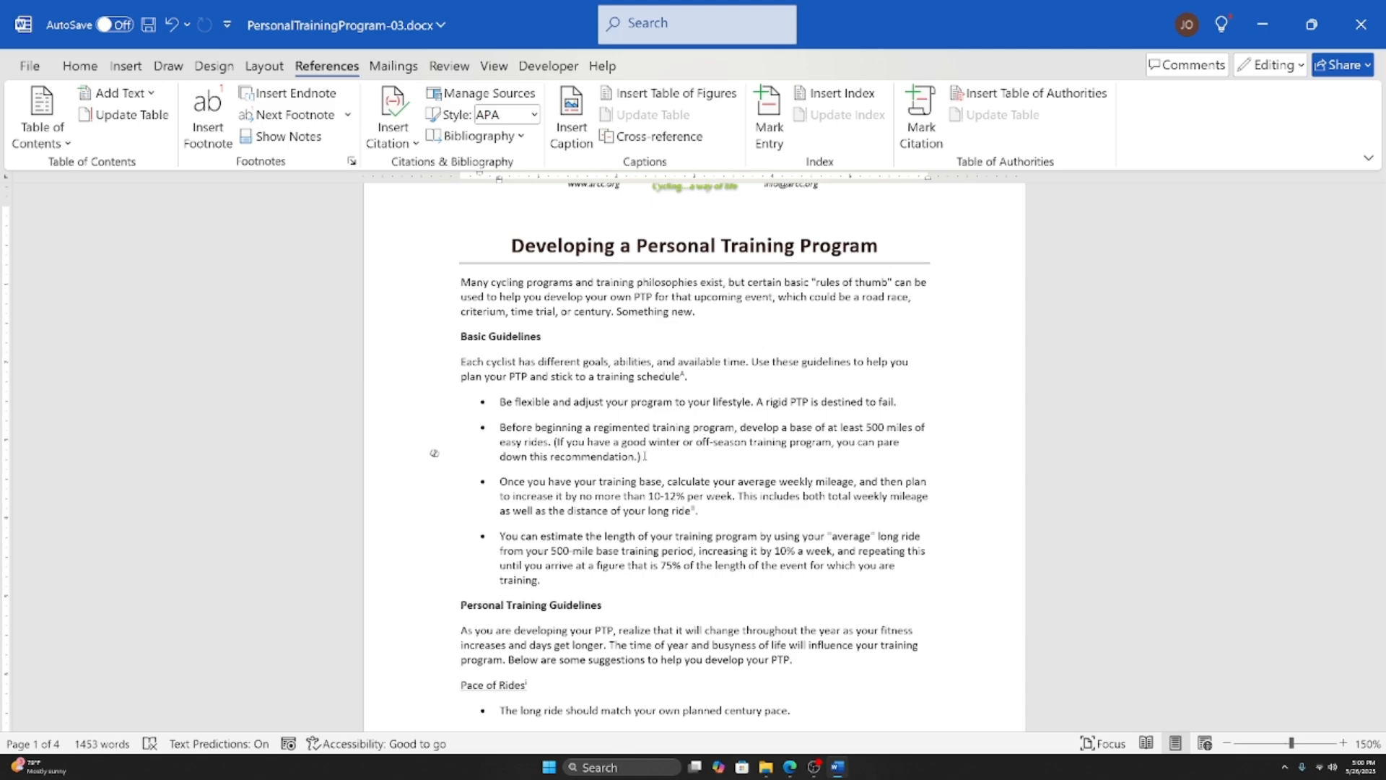
pyautogui.scroll(2, 645, 456)
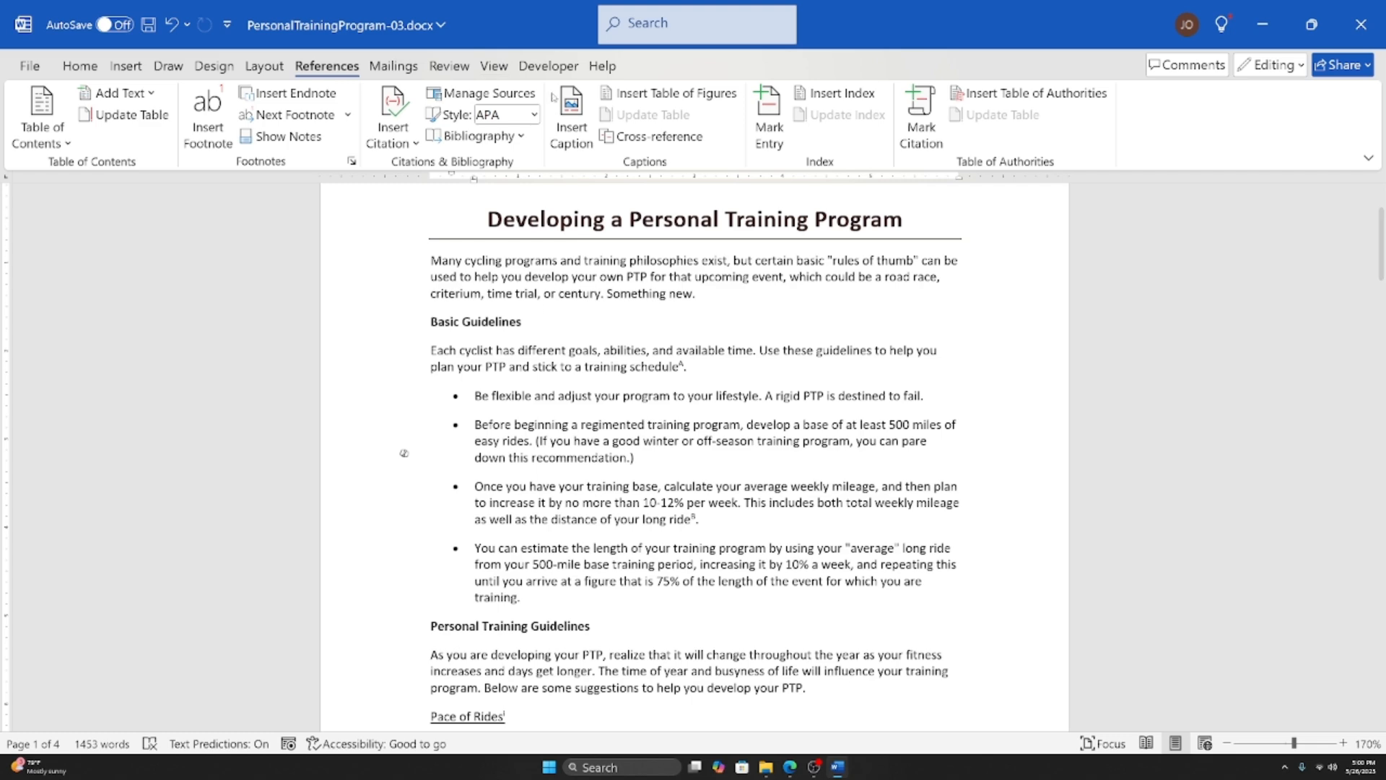
pyautogui.scroll(2, 707, 564)
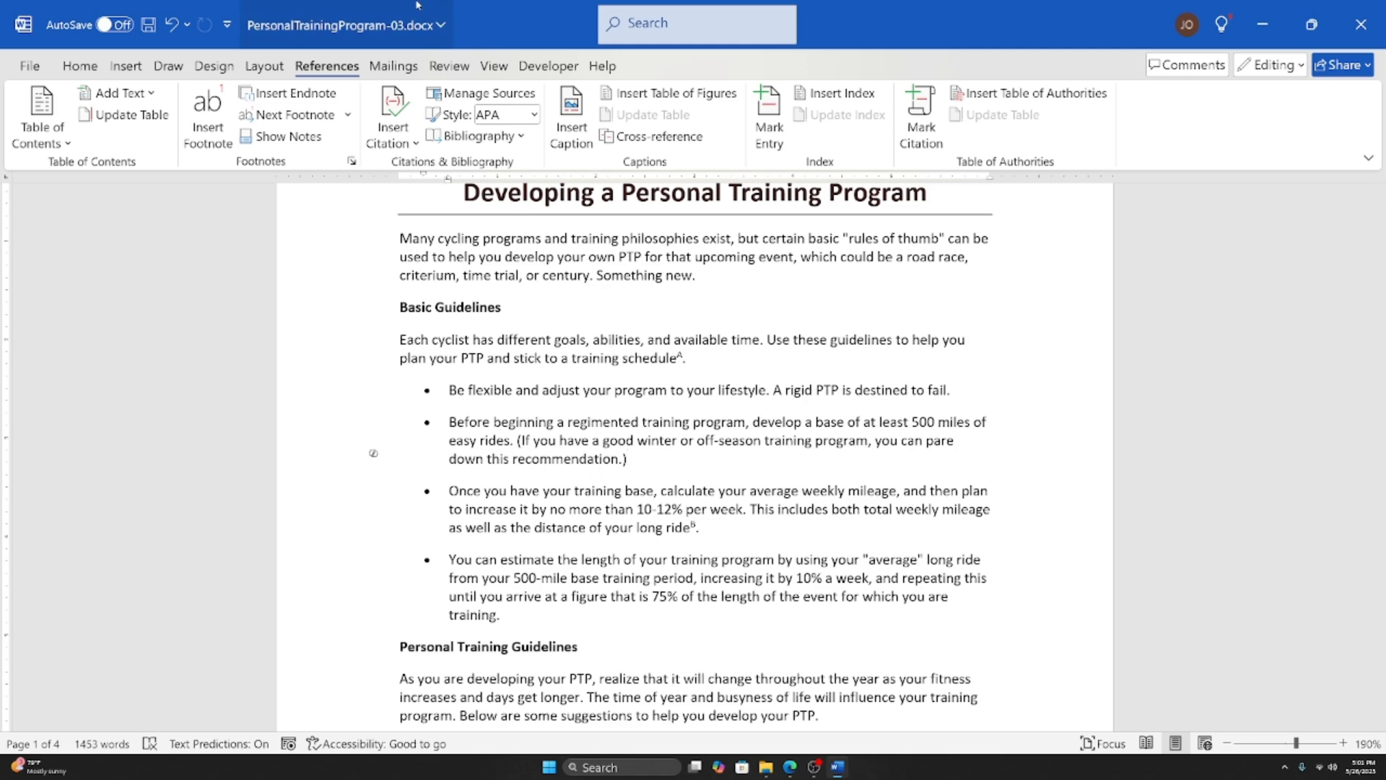
# Step: Insert a citation placeholder tagged with the author's surname after "interval training rides" in the second Duration of Rides bullet on page 2
pyautogui.scroll(-2, 647, 470)
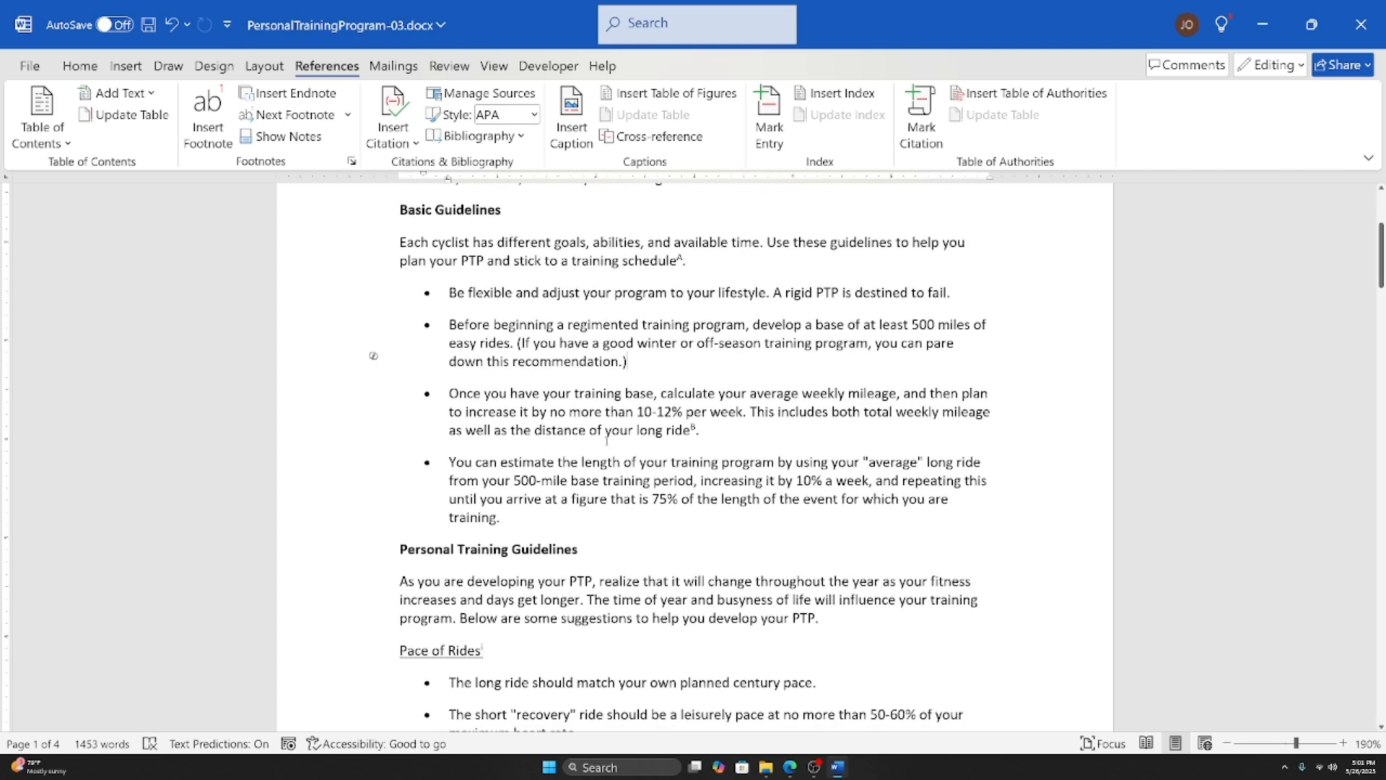
pyautogui.scroll(-20, 601, 436)
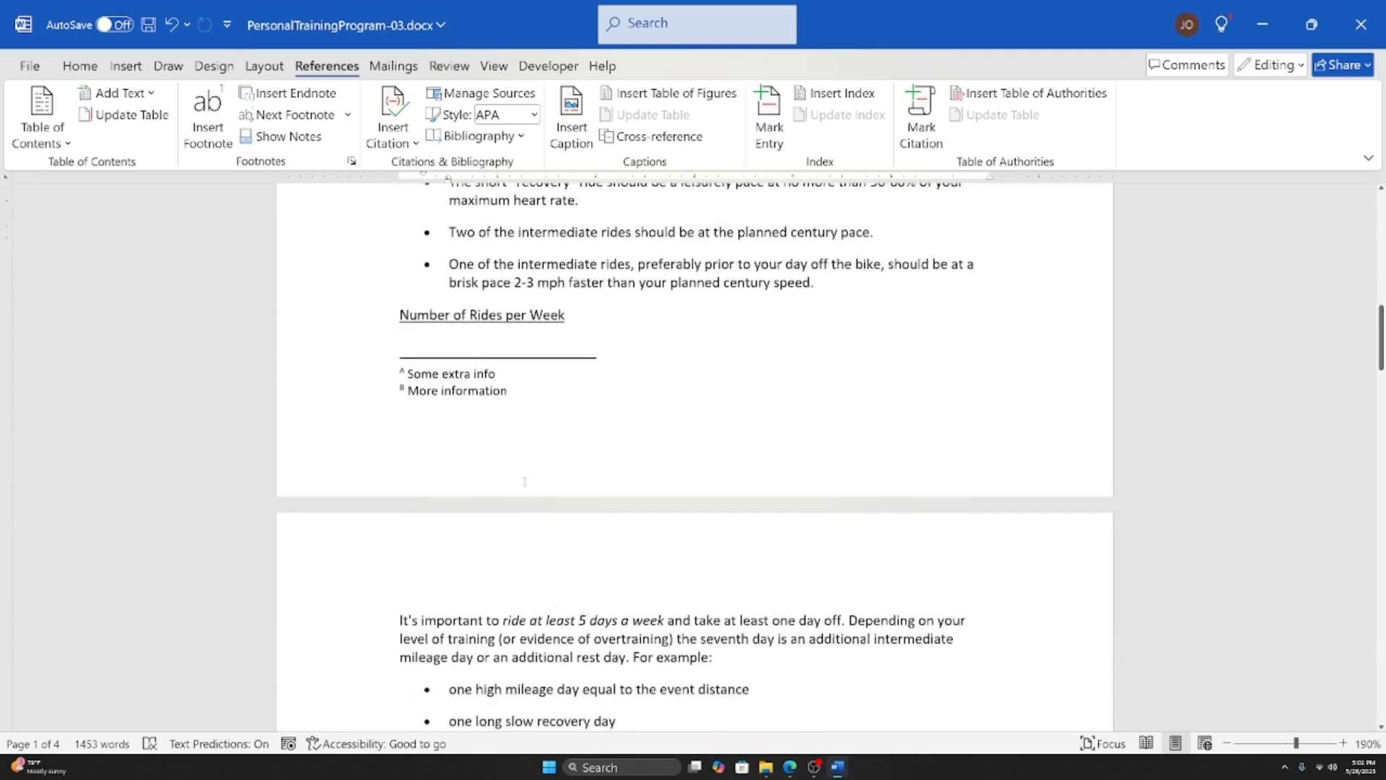
pyautogui.scroll(-3, 907, 373)
pyautogui.scroll(4, 906, 373)
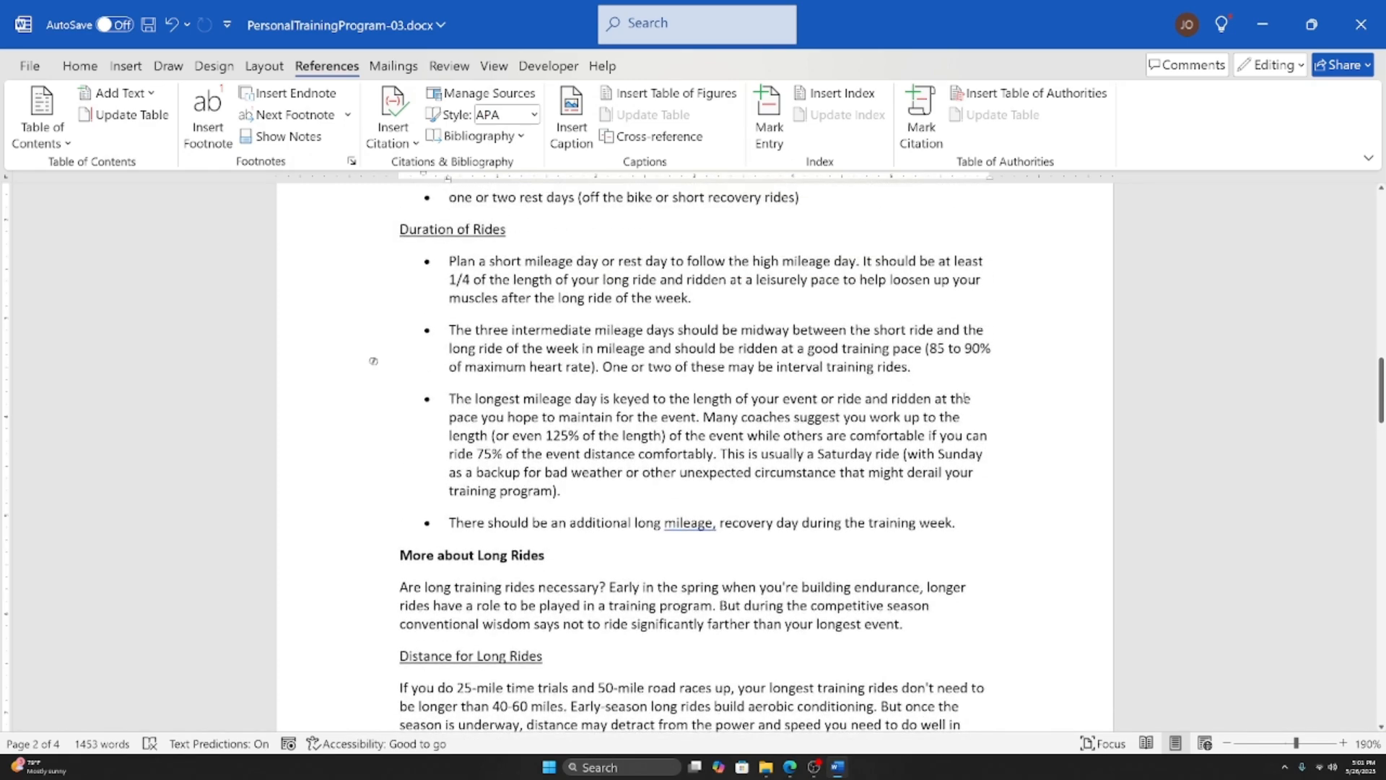
pyautogui.scroll(8, 909, 367)
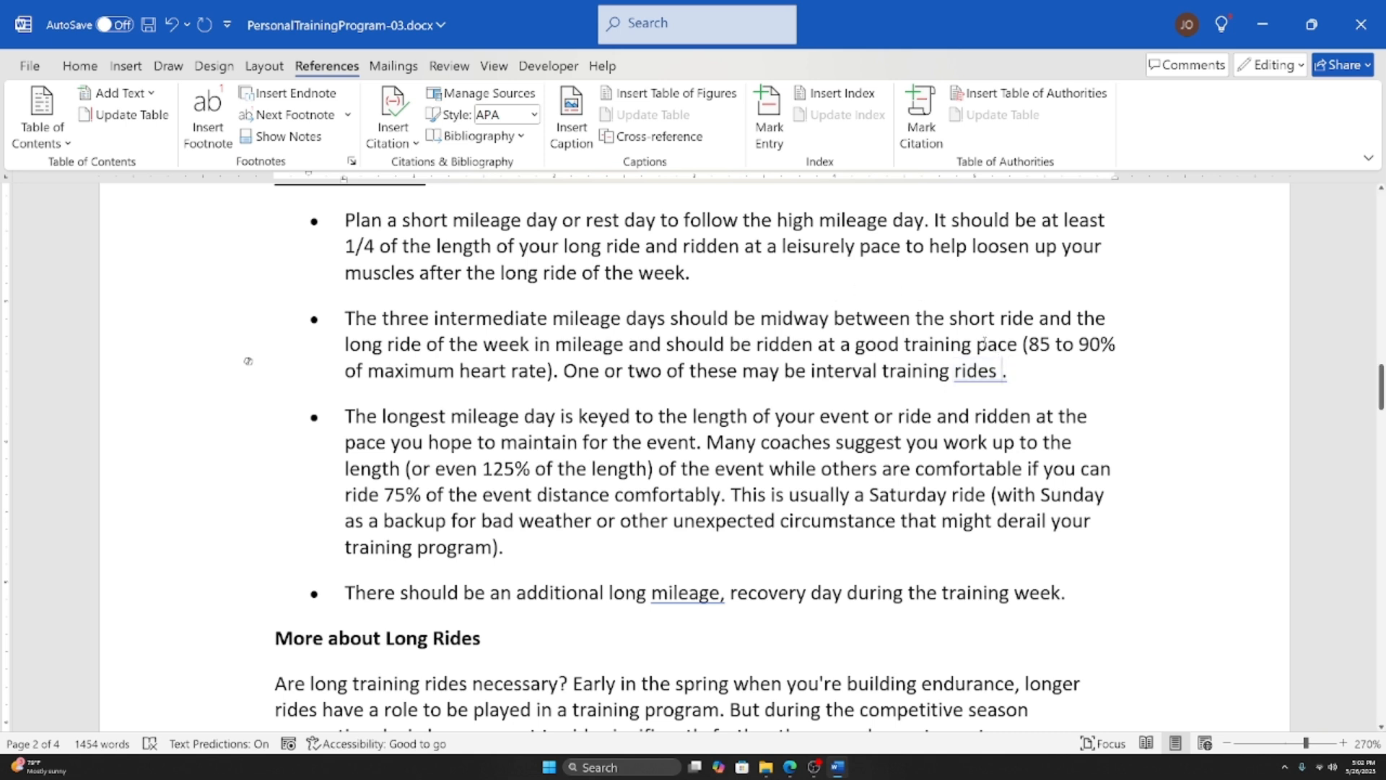
pyautogui.click(1001, 370)
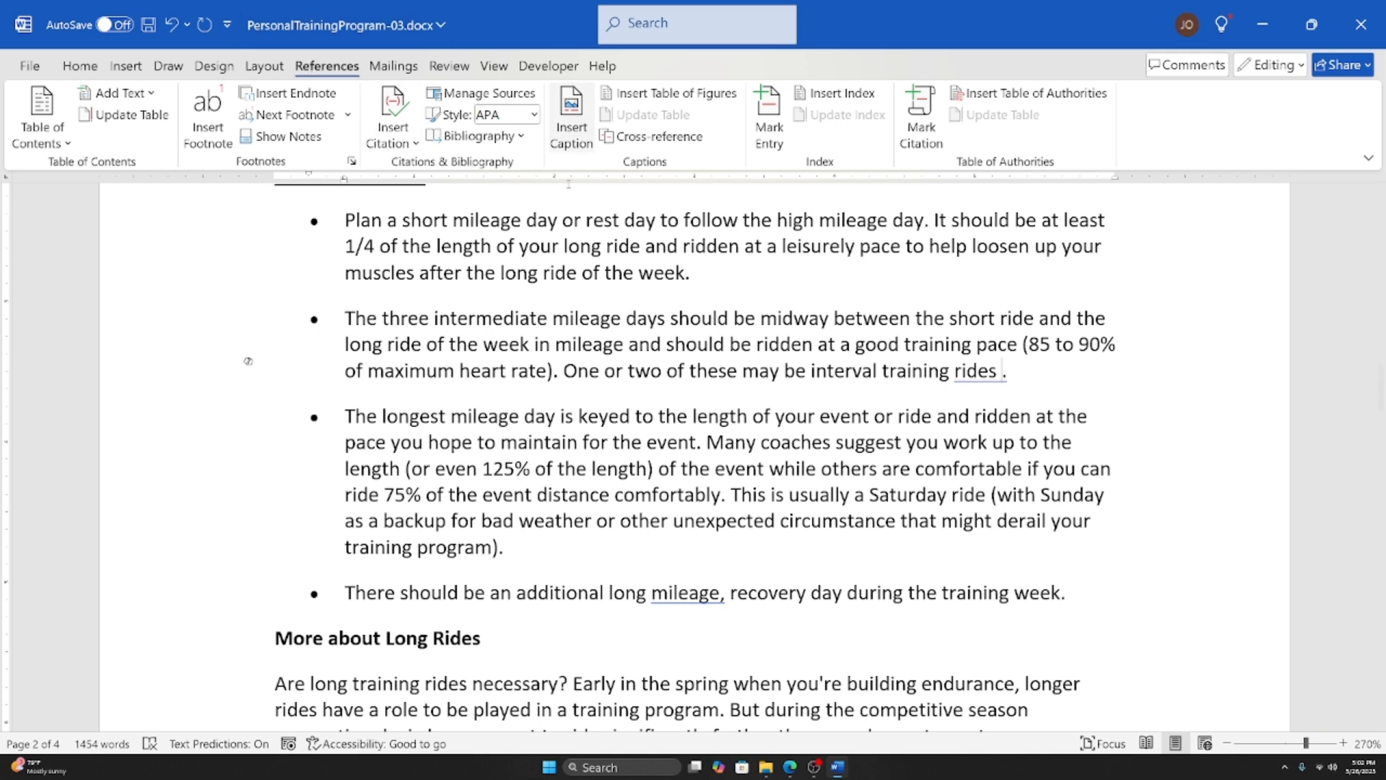
pyautogui.click(399, 132)
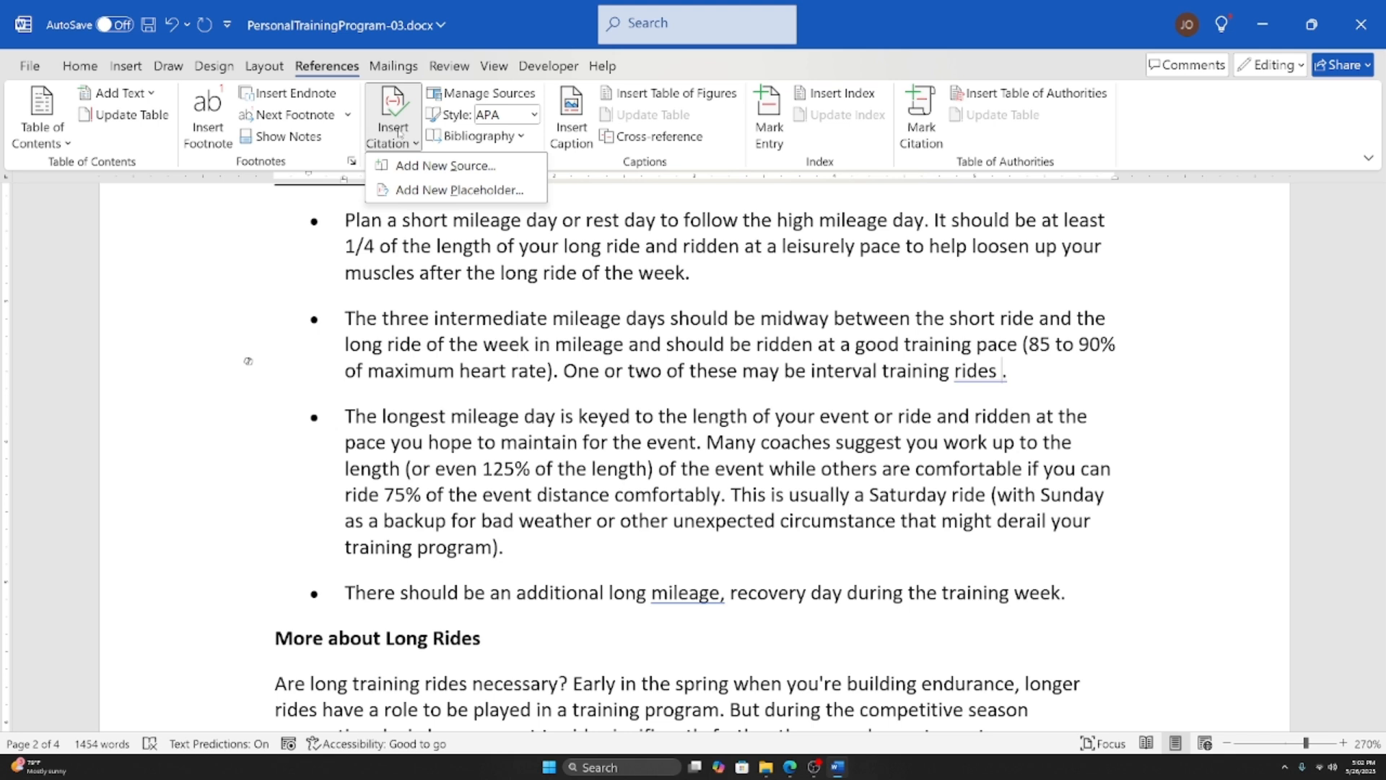
pyautogui.click(433, 190)
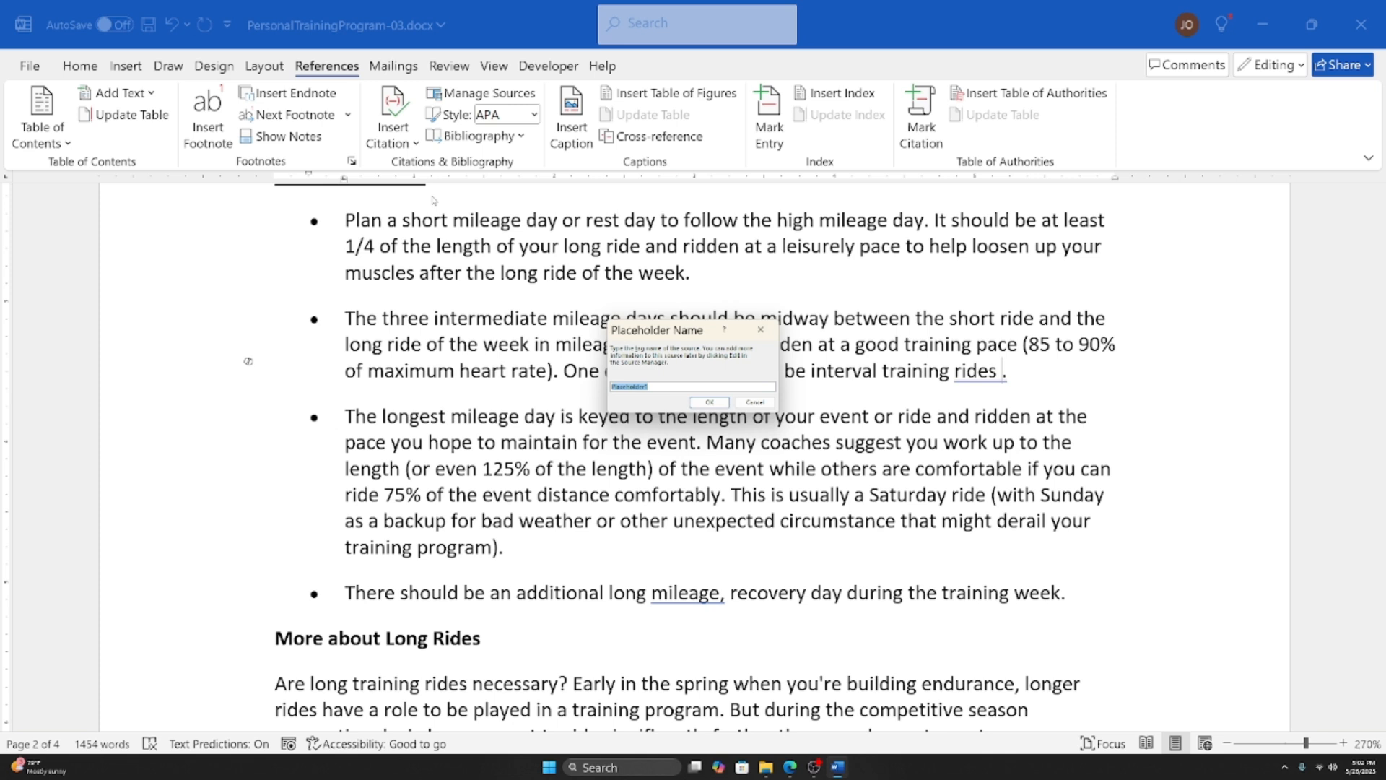
pyautogui.write('Cyc')
pyautogui.click(697, 402)
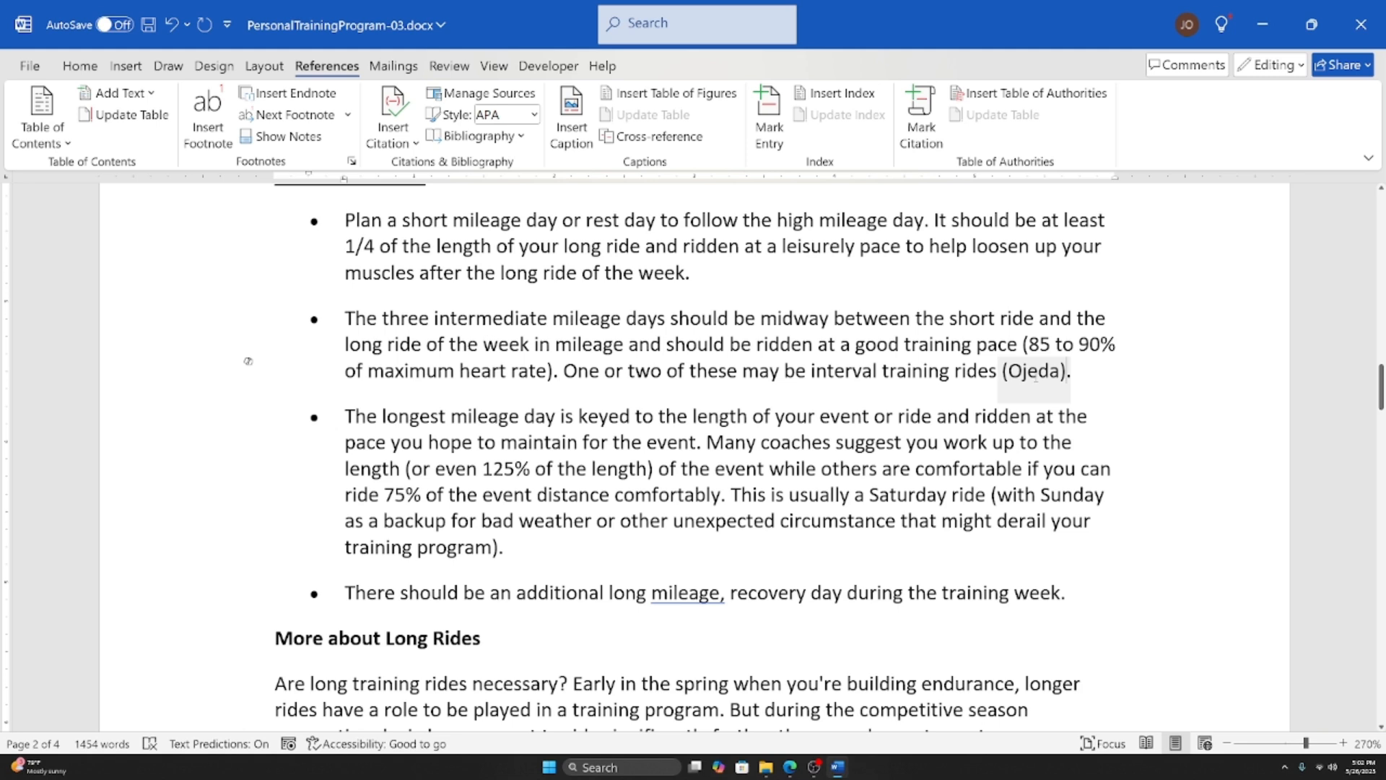
pyautogui.click(1105, 373)
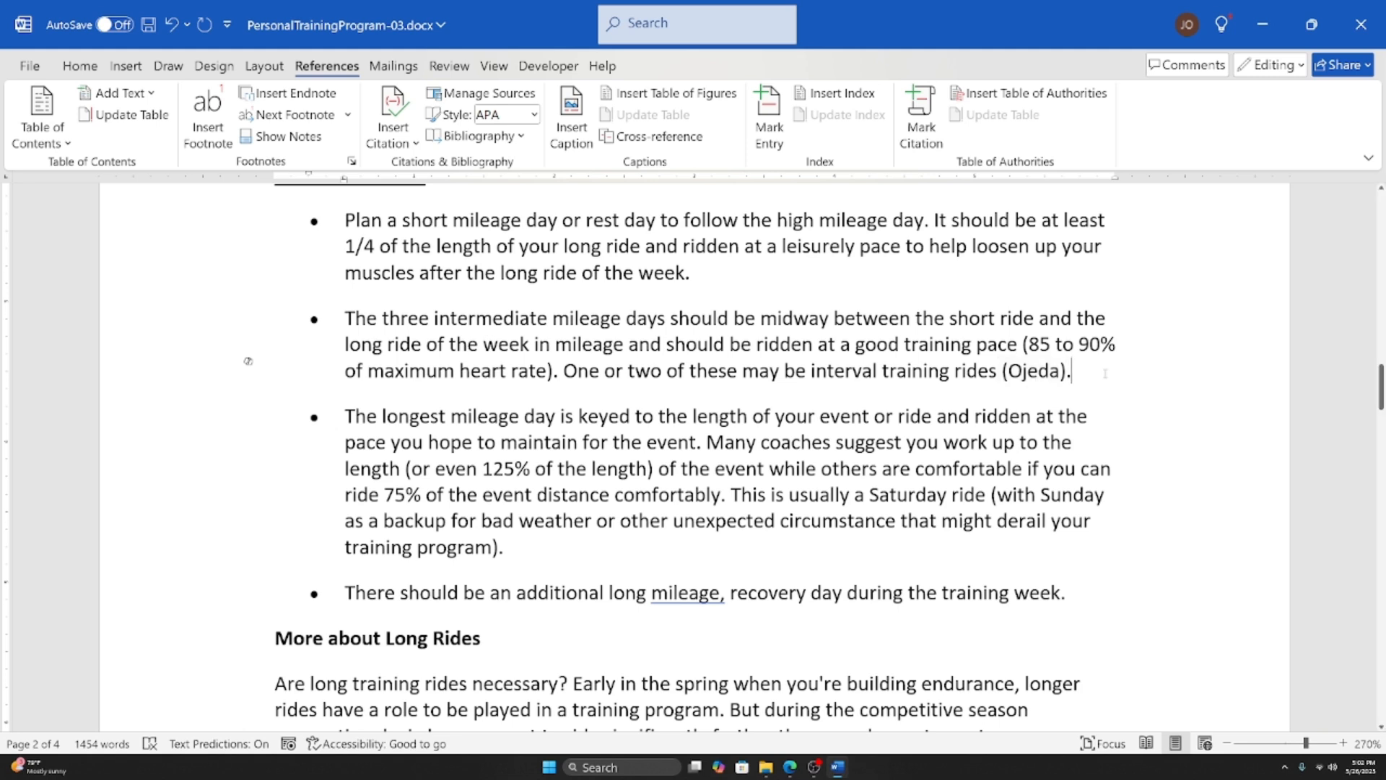
# Step: Insert a citation placeholder named Galileo before the final period of the third Duration of Rides bullet, after "training program)"
pyautogui.click(500, 548)
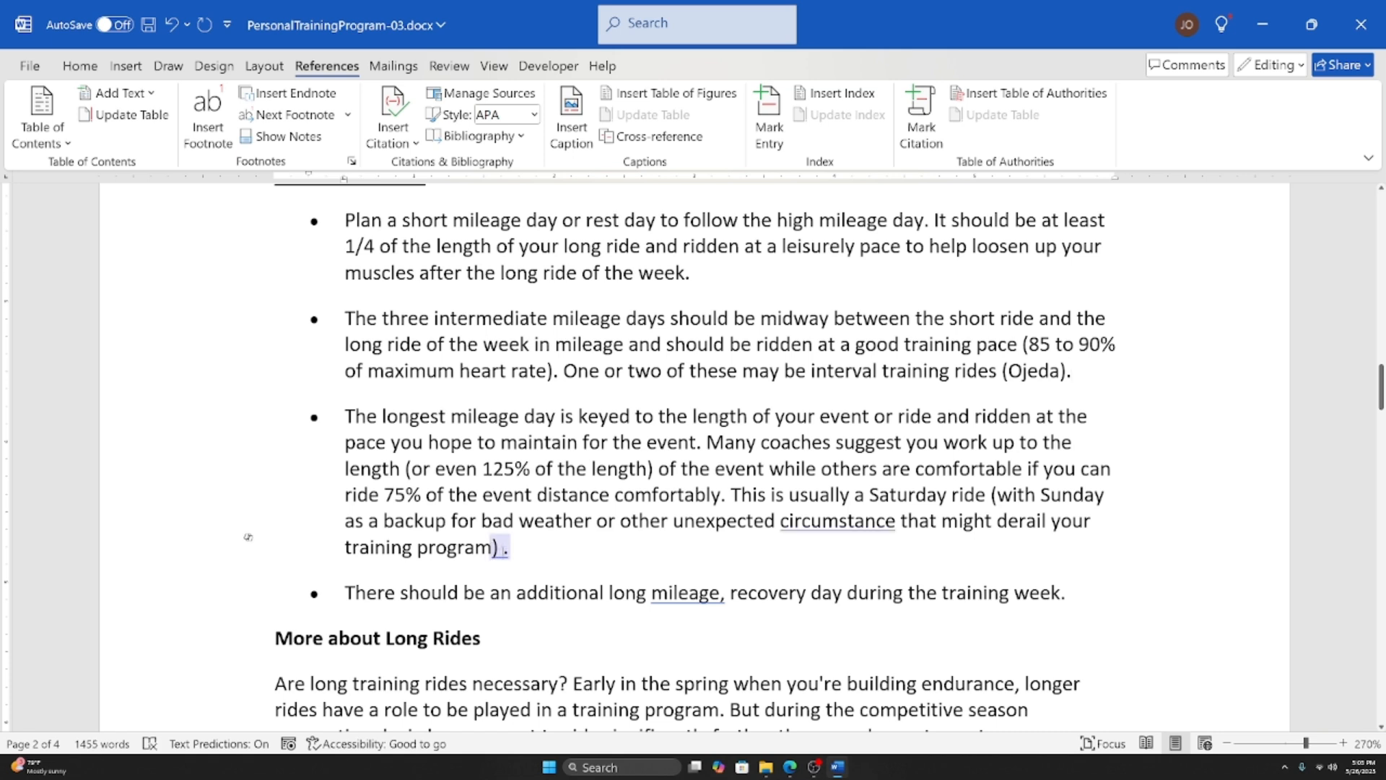
pyautogui.click(500, 548)
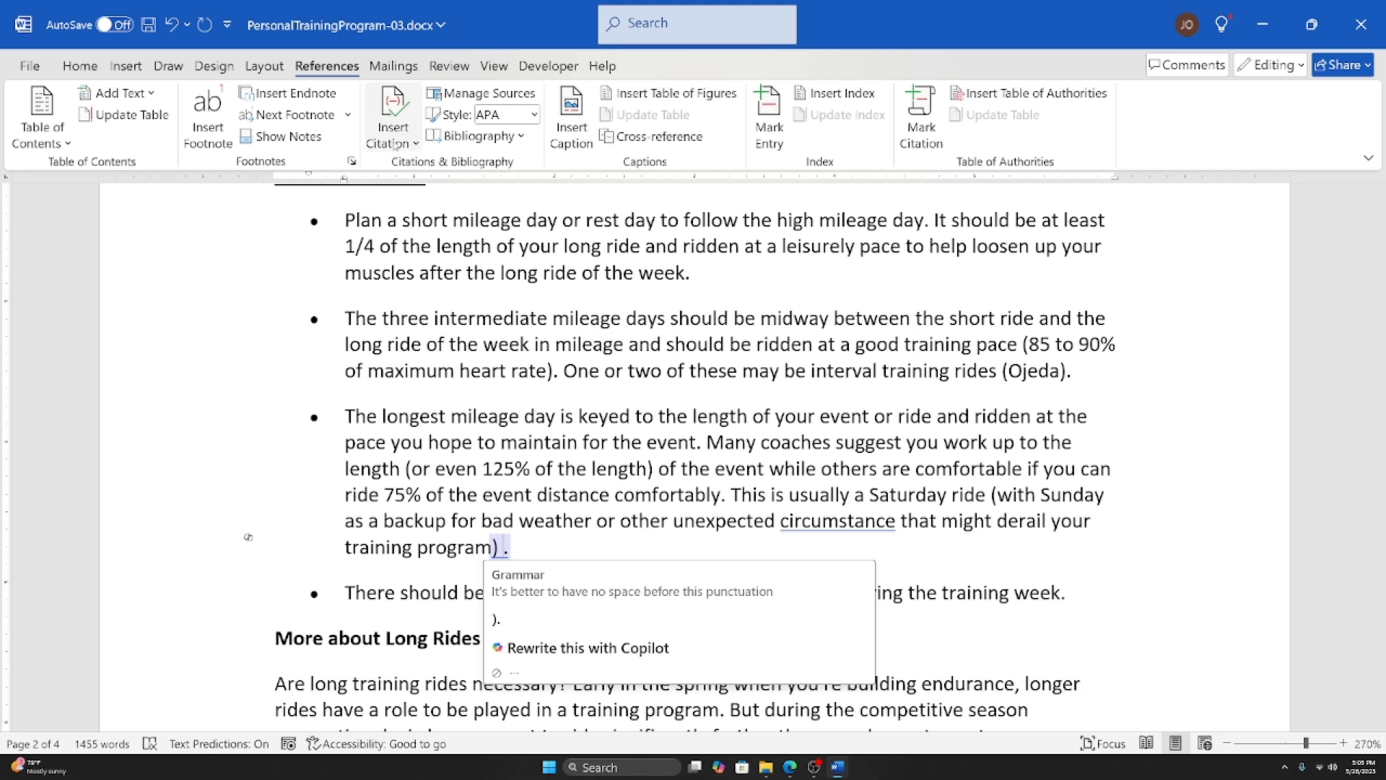
pyautogui.click(393, 119)
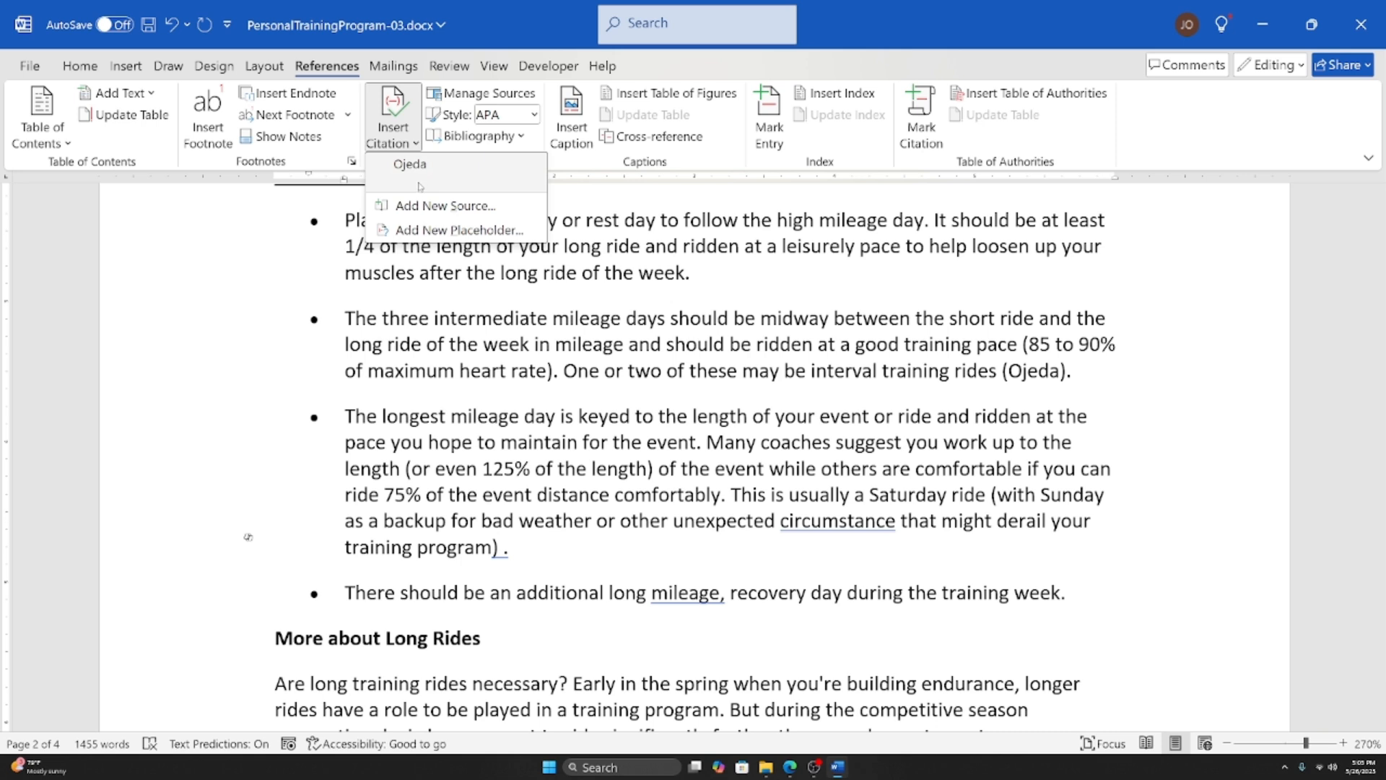
pyautogui.click(429, 231)
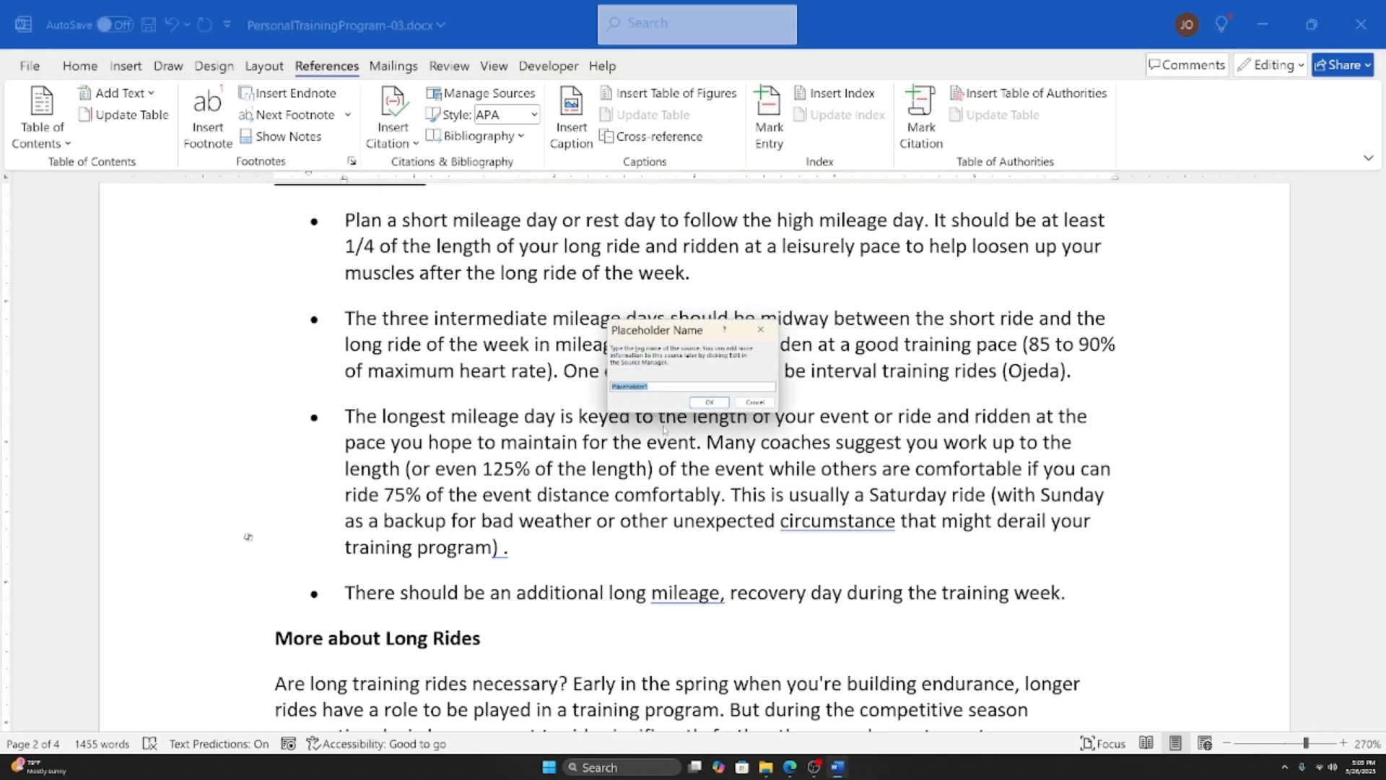
pyautogui.write('Galileo')
pyautogui.click(710, 402)
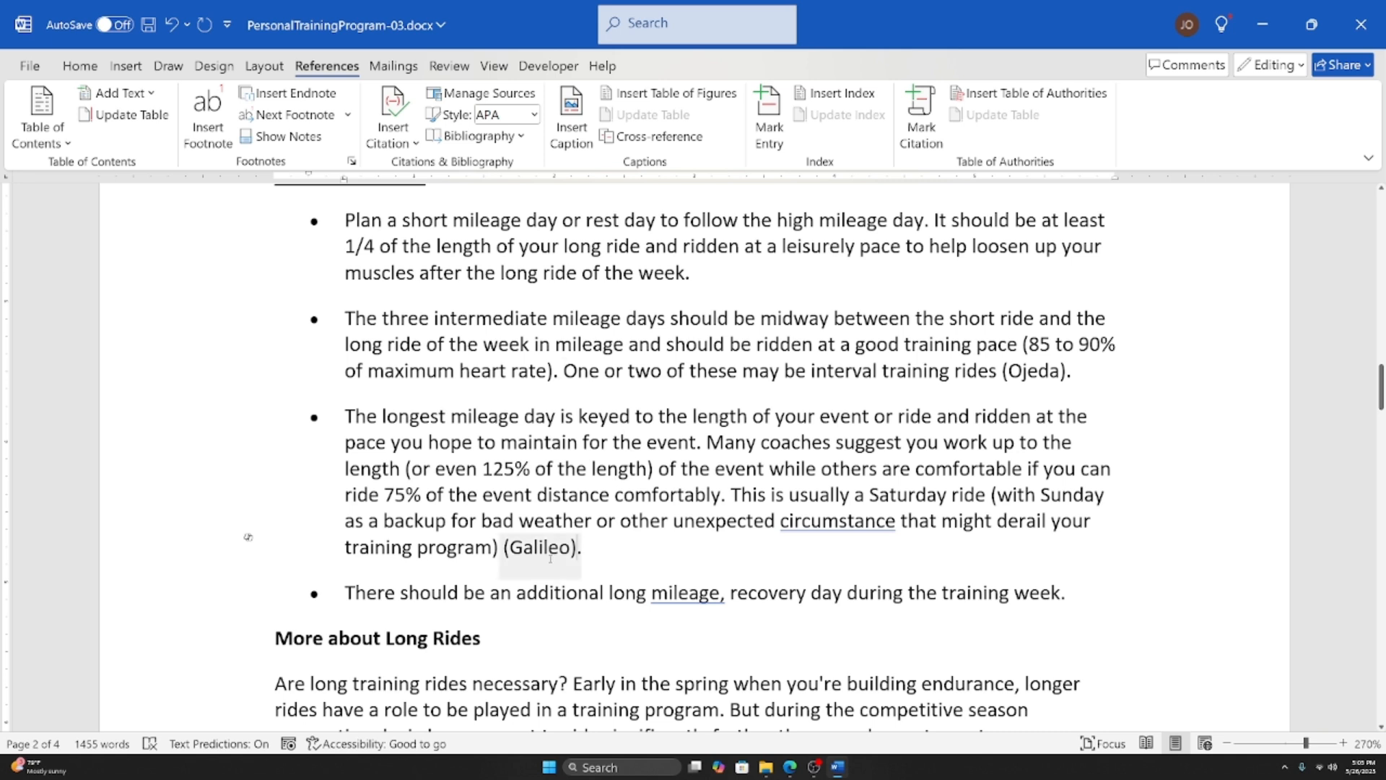
# Step: Check the two placeholders in the list of insertable citations and preview each one in the Source Manager's current list
pyautogui.click(393, 143)
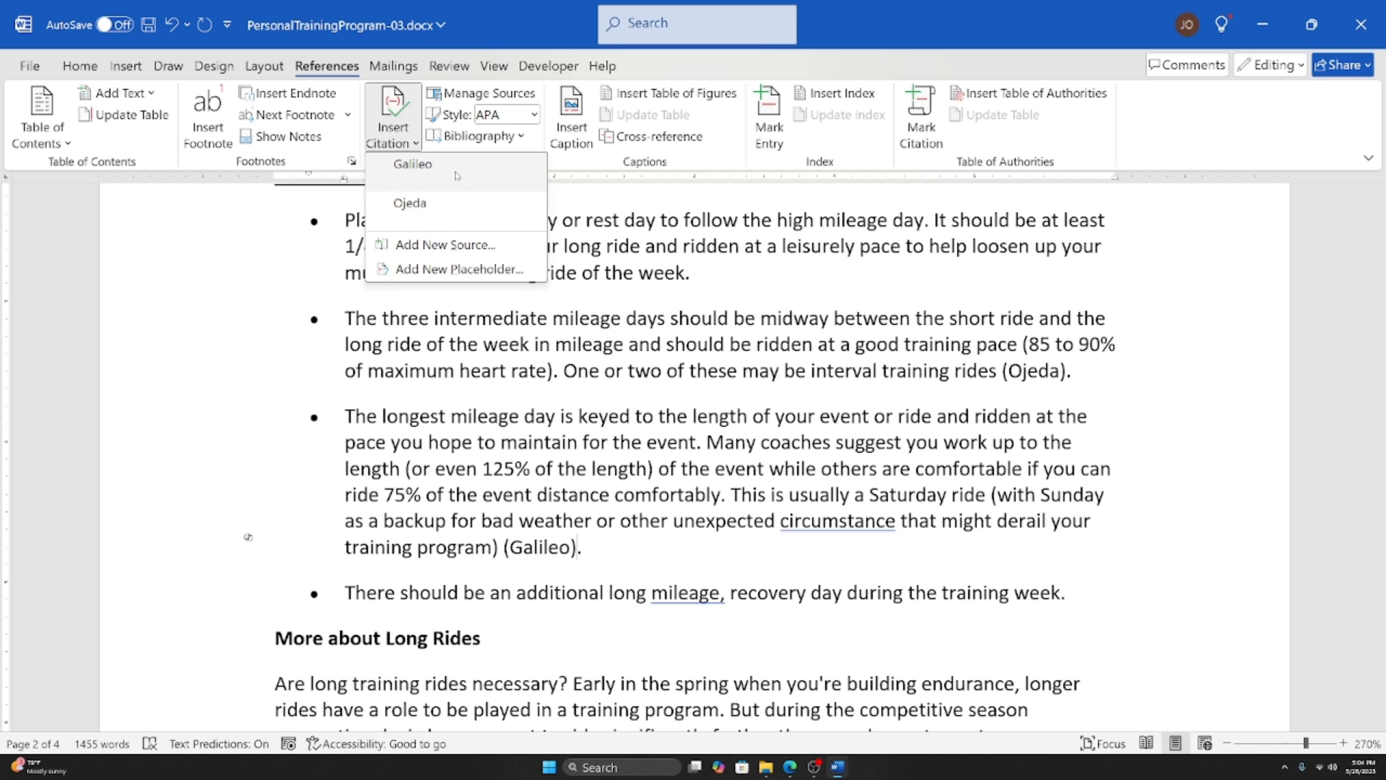
pyautogui.click(878, 14)
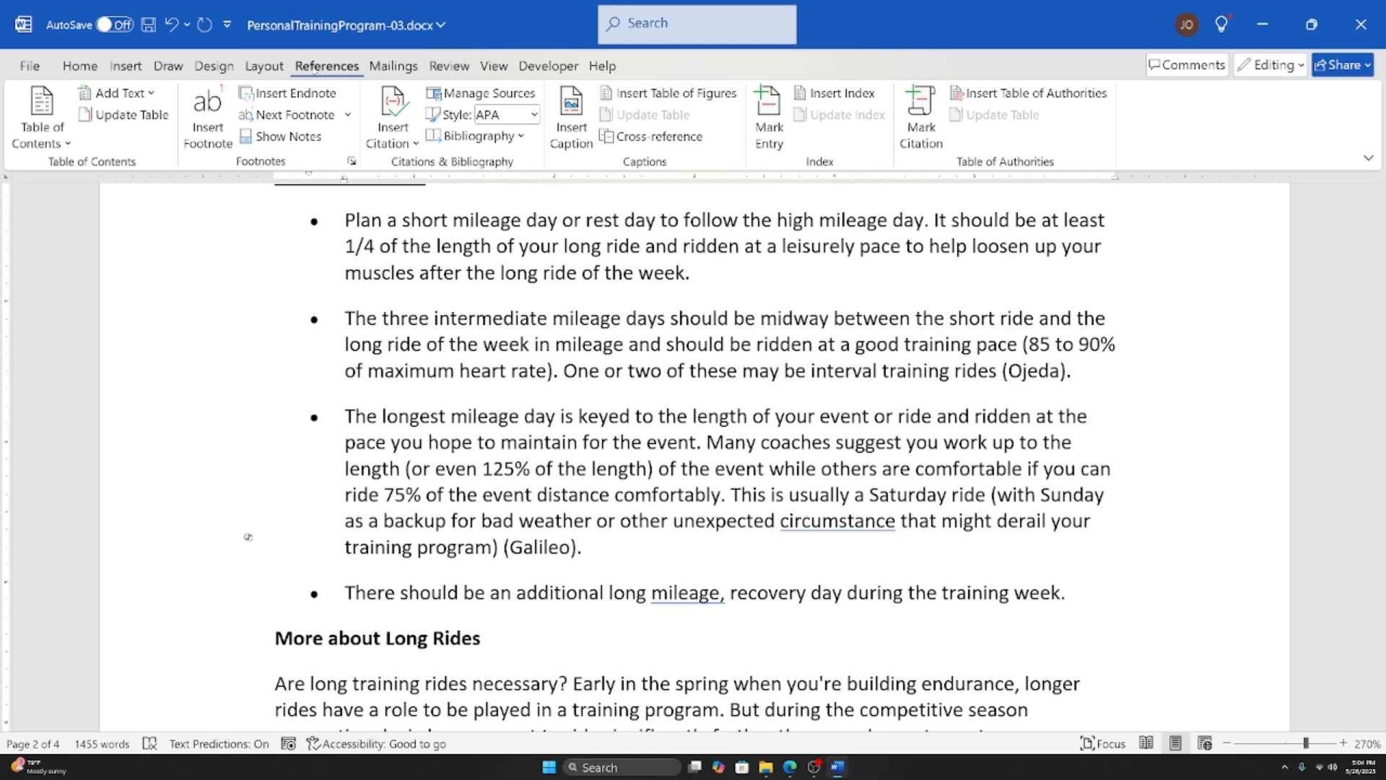
pyautogui.click(491, 97)
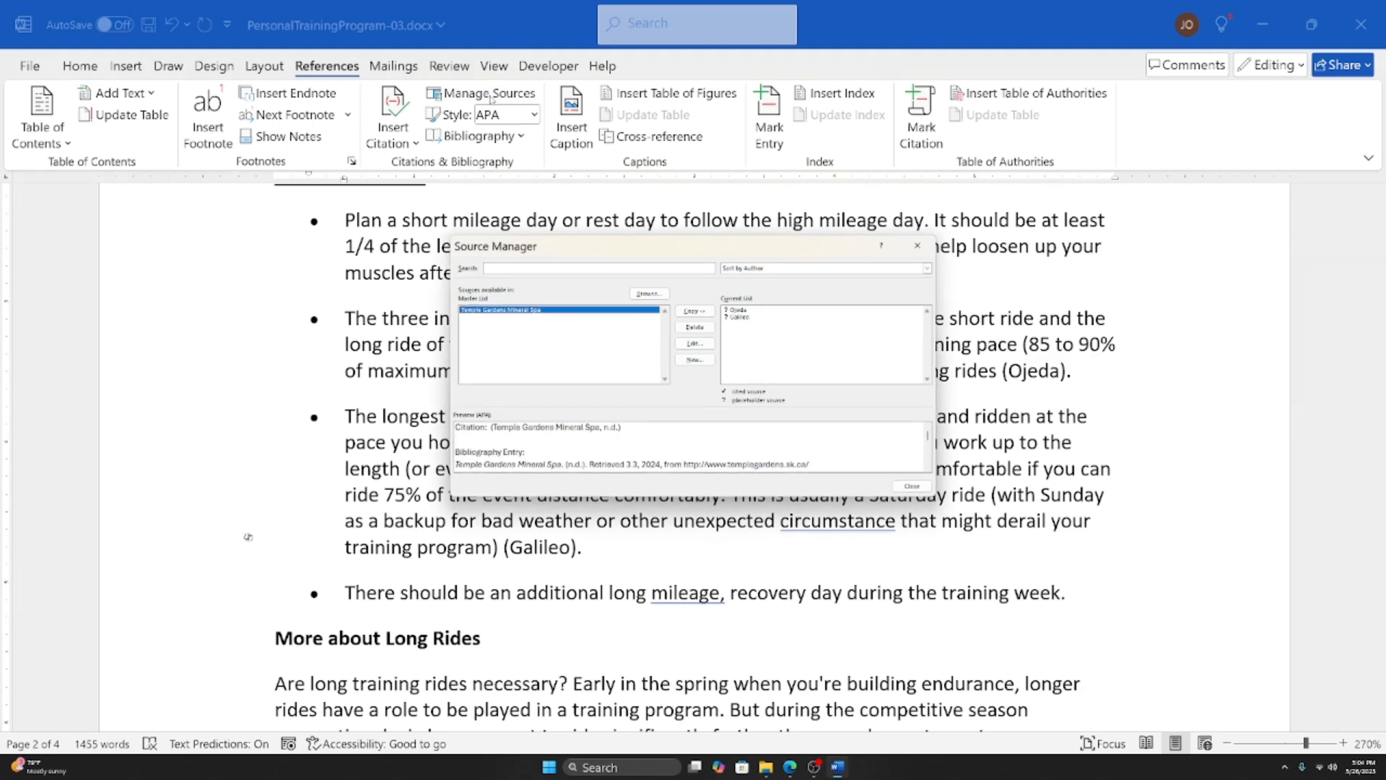
pyautogui.moveTo(714, 244); pyautogui.dragTo(723, 225)
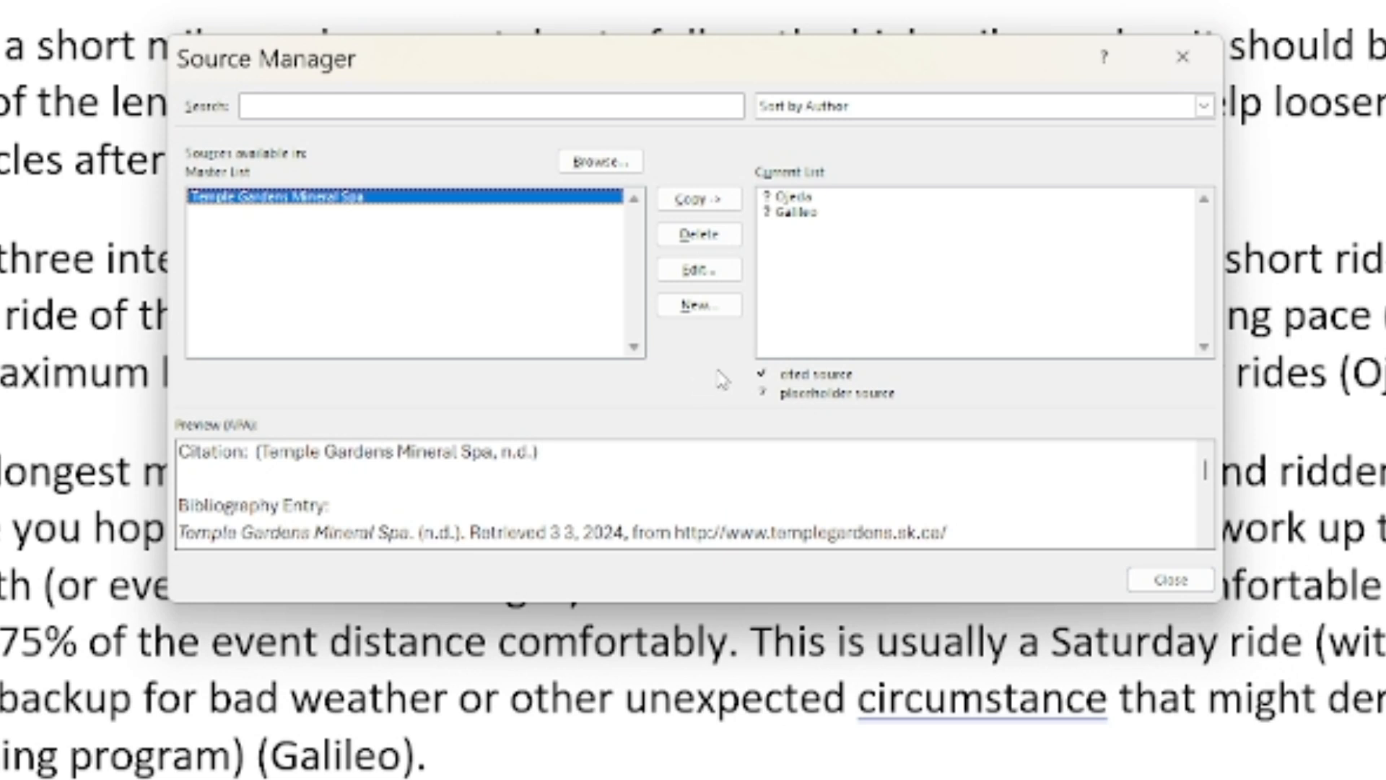
pyautogui.click(794, 196)
pyautogui.click(805, 212)
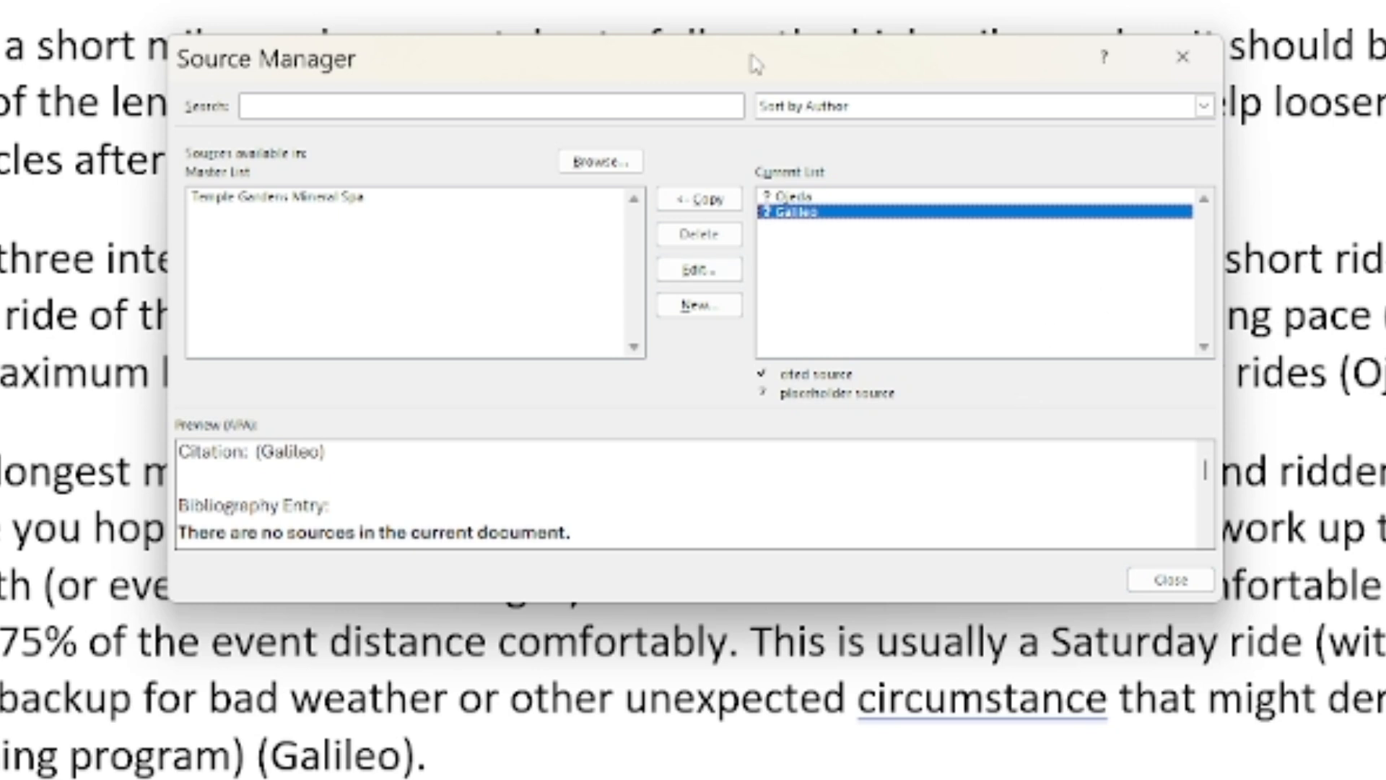
pyautogui.click(787, 195)
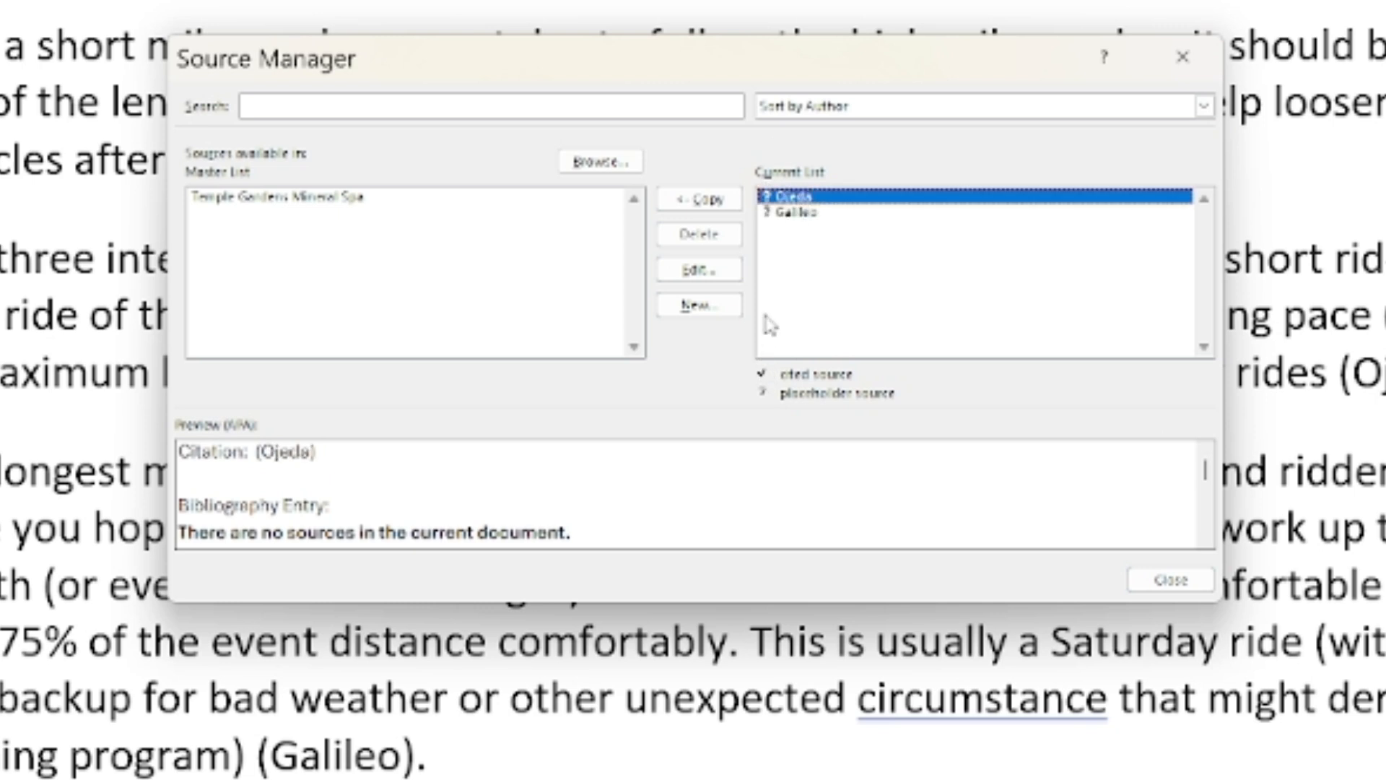
pyautogui.click(789, 213)
# Step: Open the first placeholder source in the current list for editing and set its type of source to Web site
pyautogui.click(782, 197)
pyautogui.click(693, 281)
pyautogui.moveTo(712, 211); pyautogui.dragTo(755, 232)
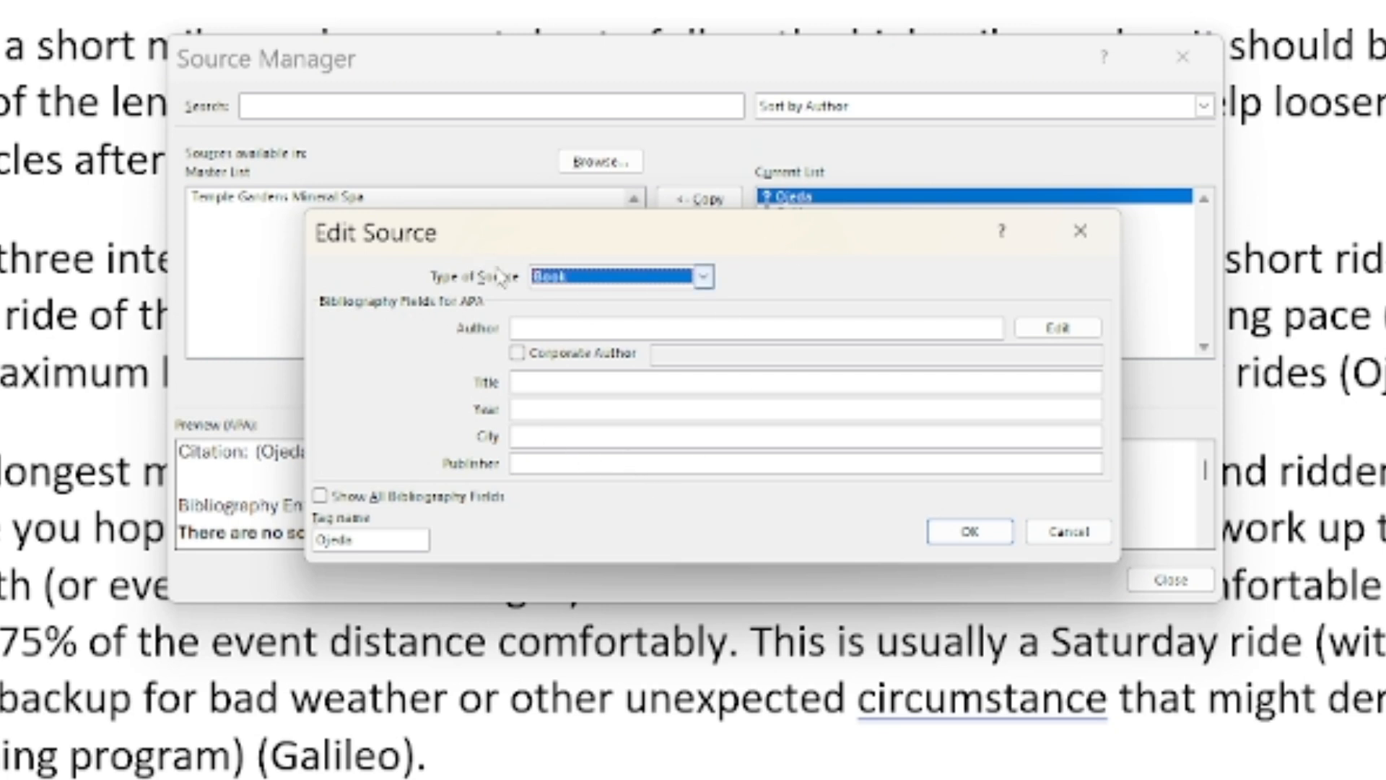
pyautogui.click(706, 282)
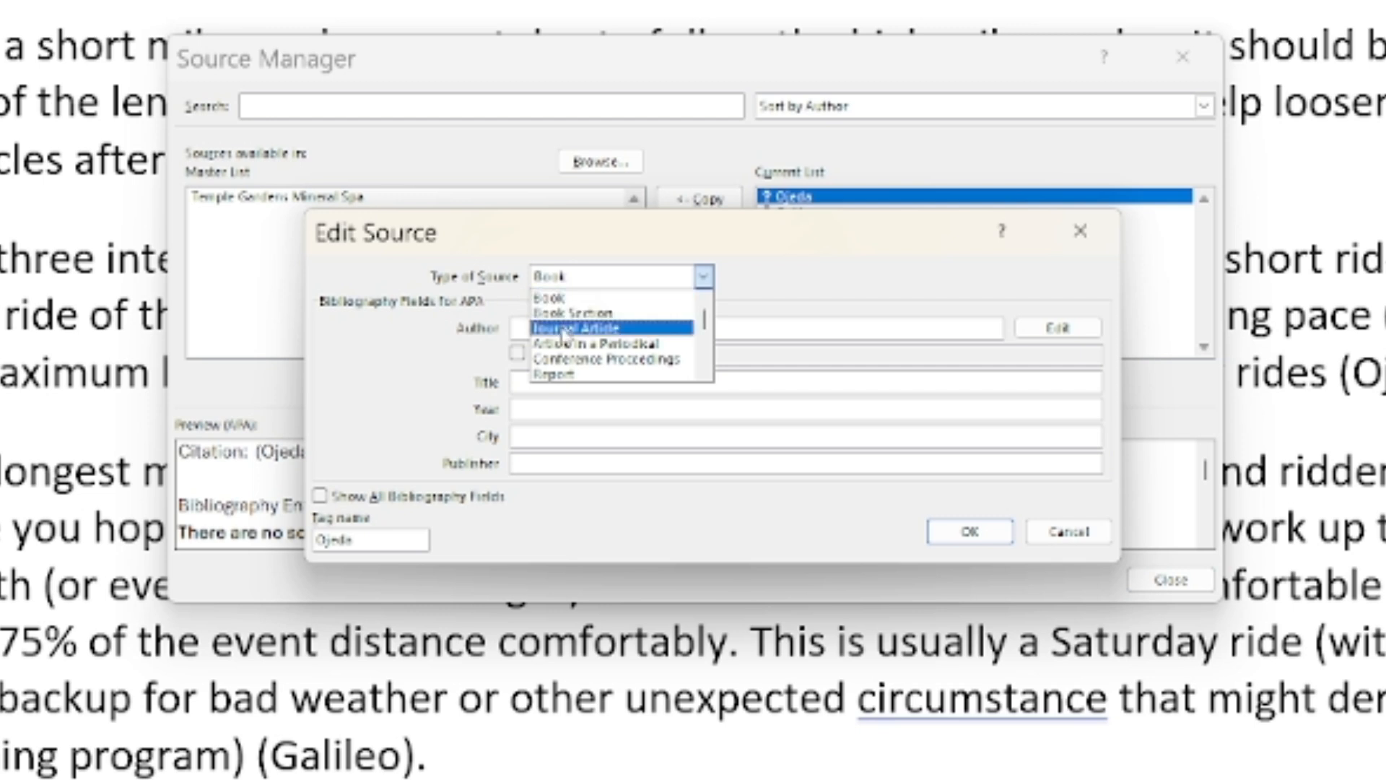
pyautogui.click(570, 328)
pyautogui.click(674, 283)
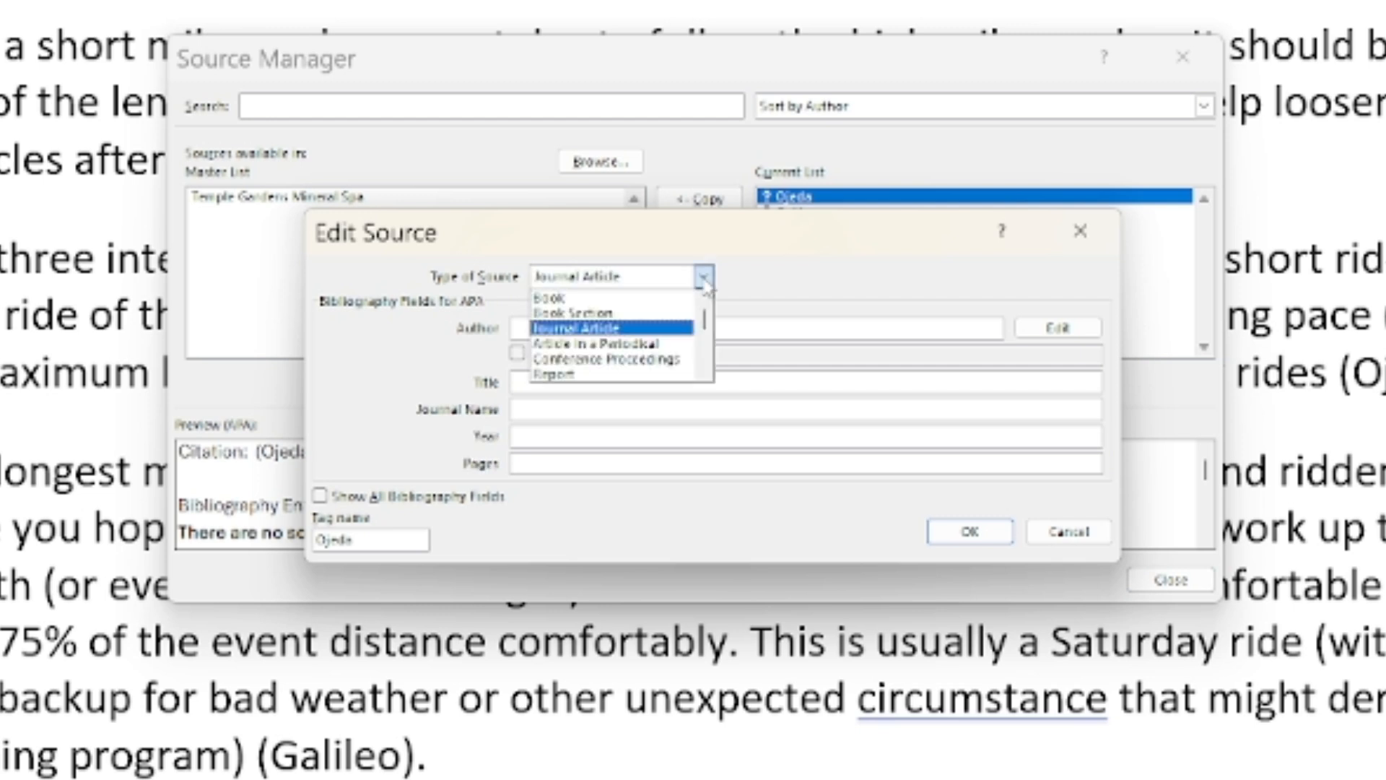
pyautogui.scroll(-3, 591, 345)
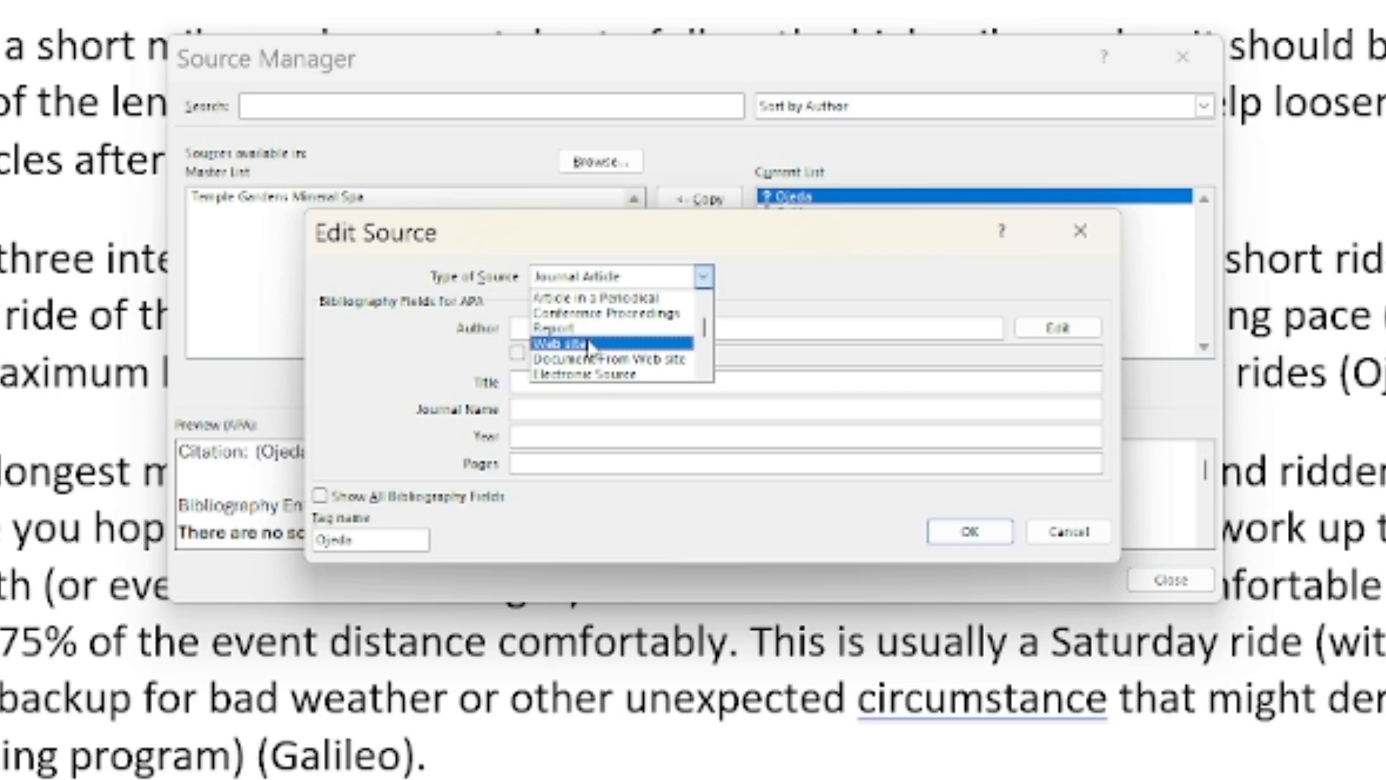
pyautogui.click(586, 345)
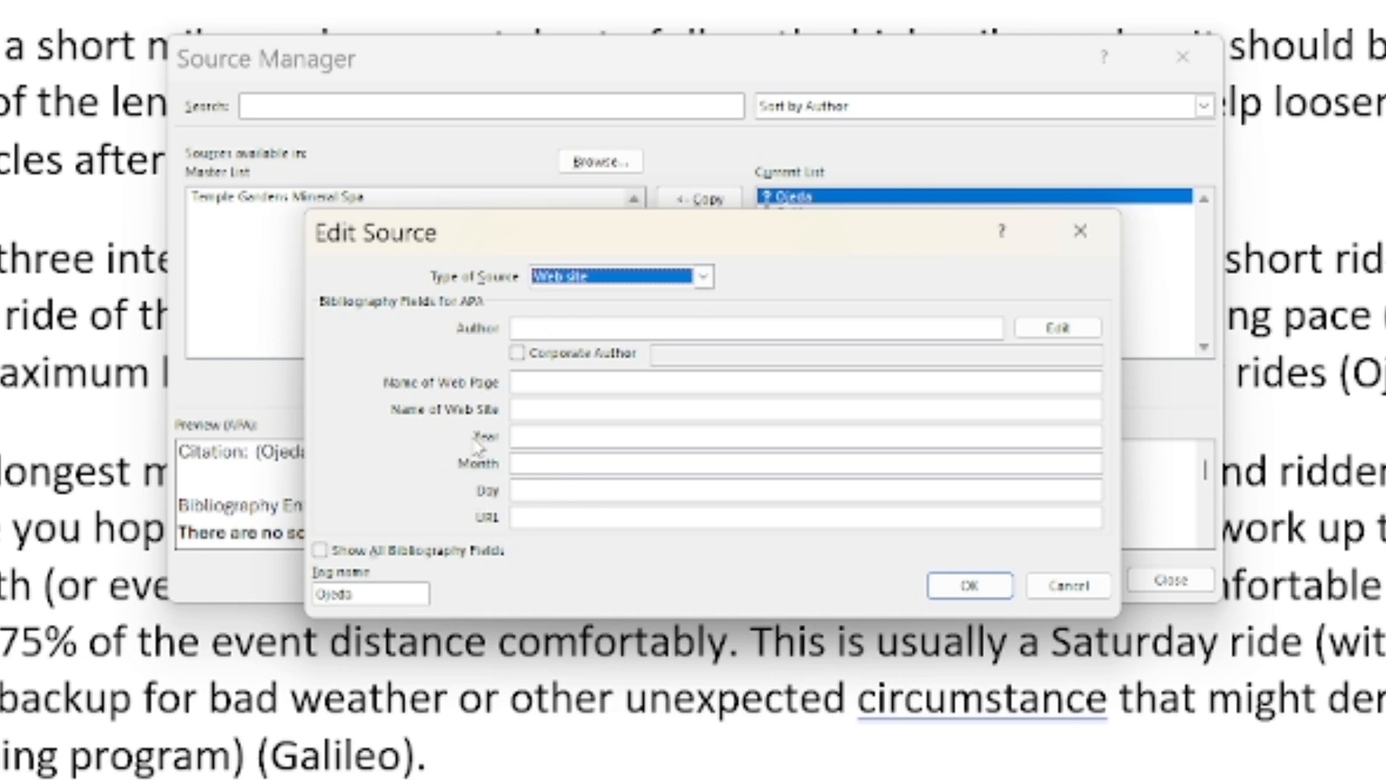
pyautogui.click(674, 274)
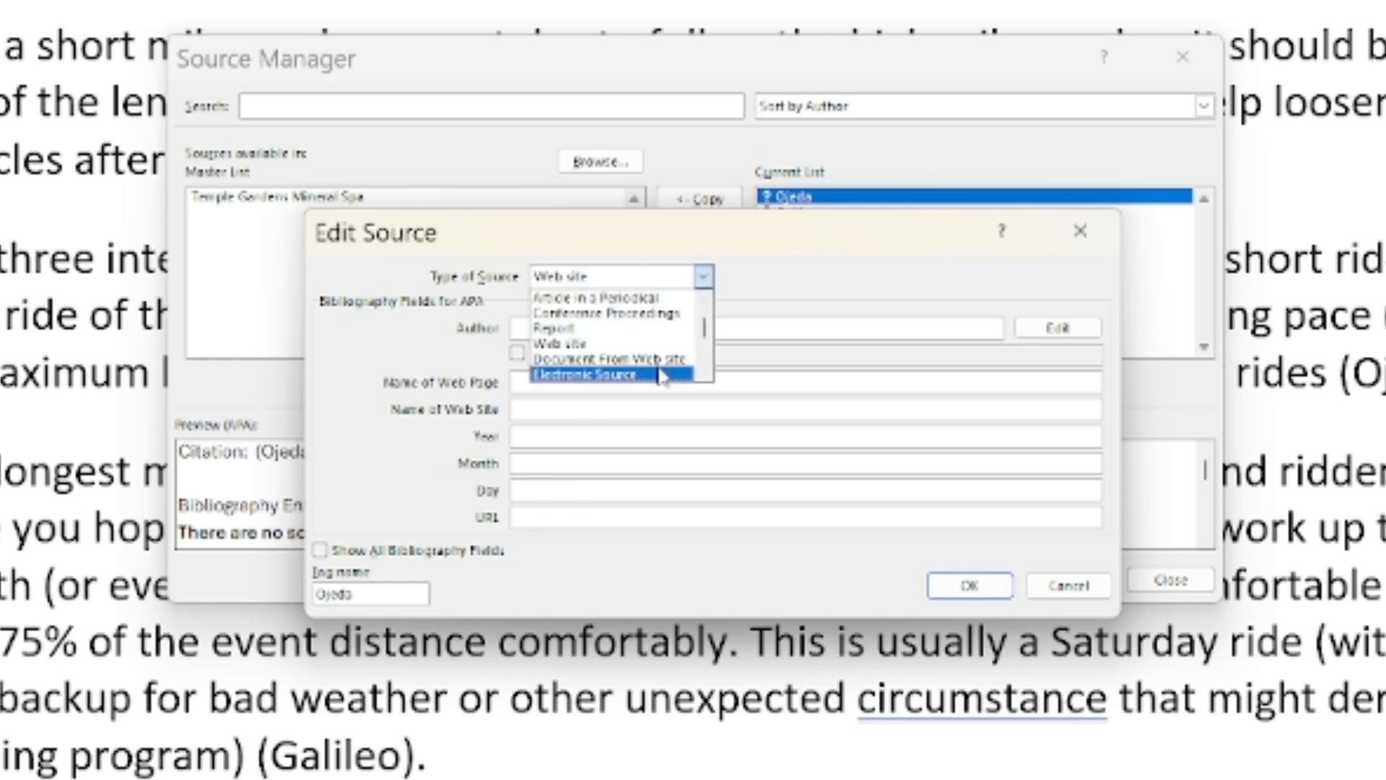
pyautogui.click(625, 344)
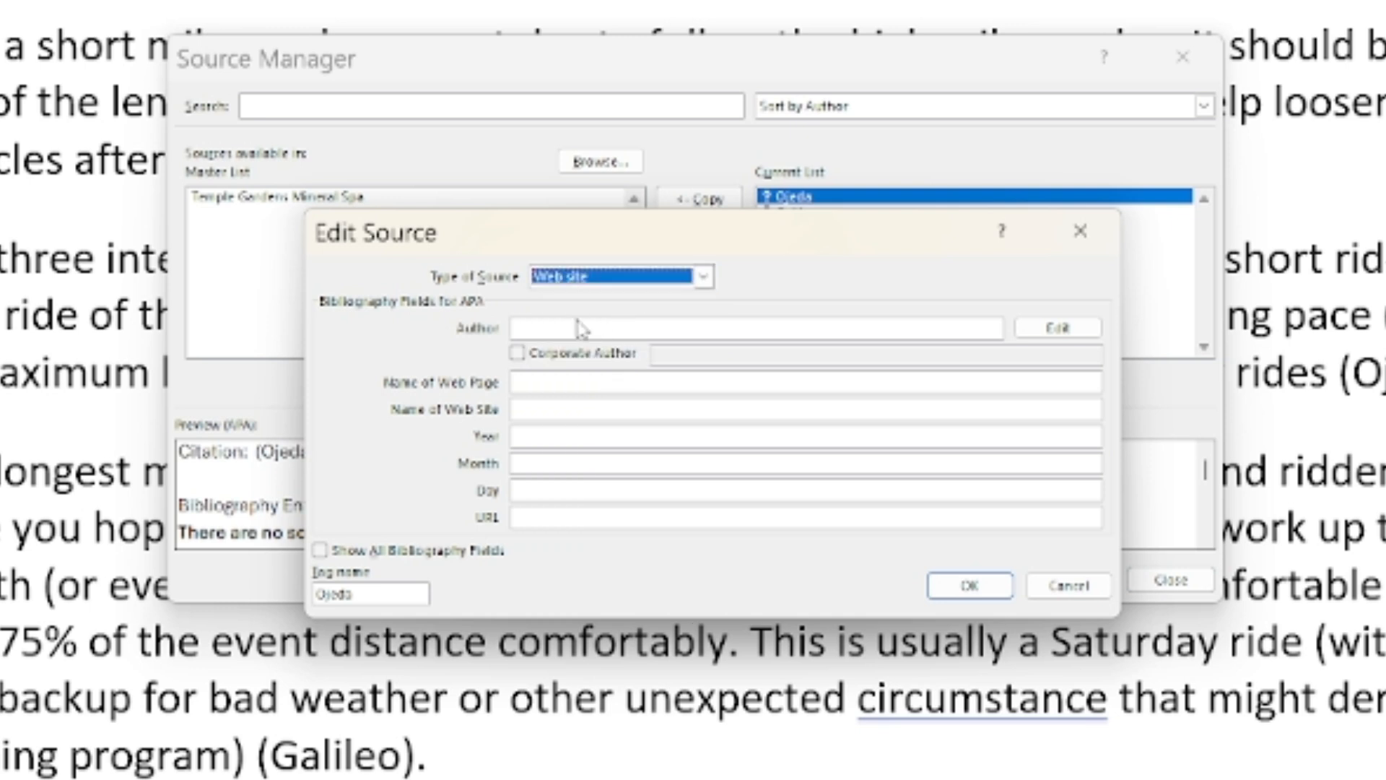
# Step: Enter the author's full name for the source, try the Corporate Author option and switch it back off
pyautogui.click(585, 329)
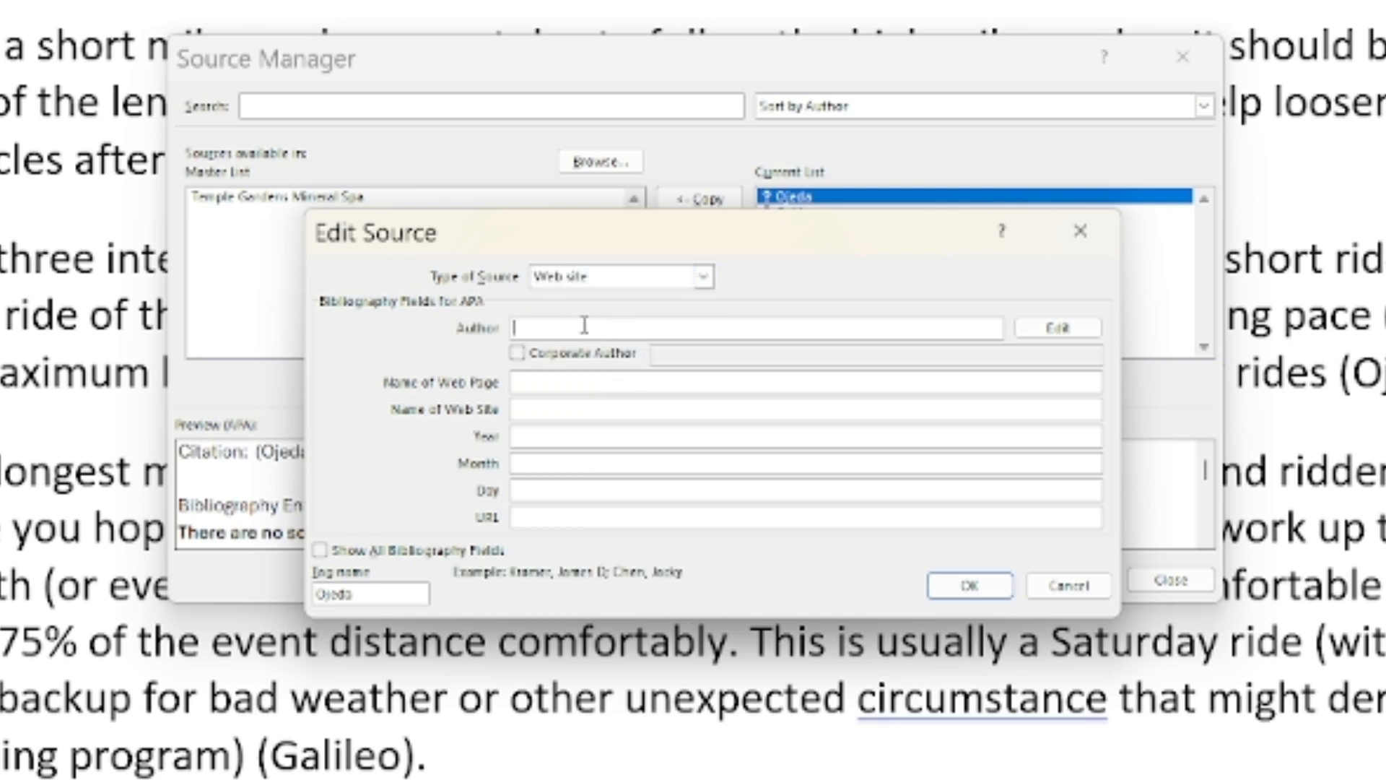
pyautogui.write('Jasmine Ojeda')
pyautogui.click(535, 360)
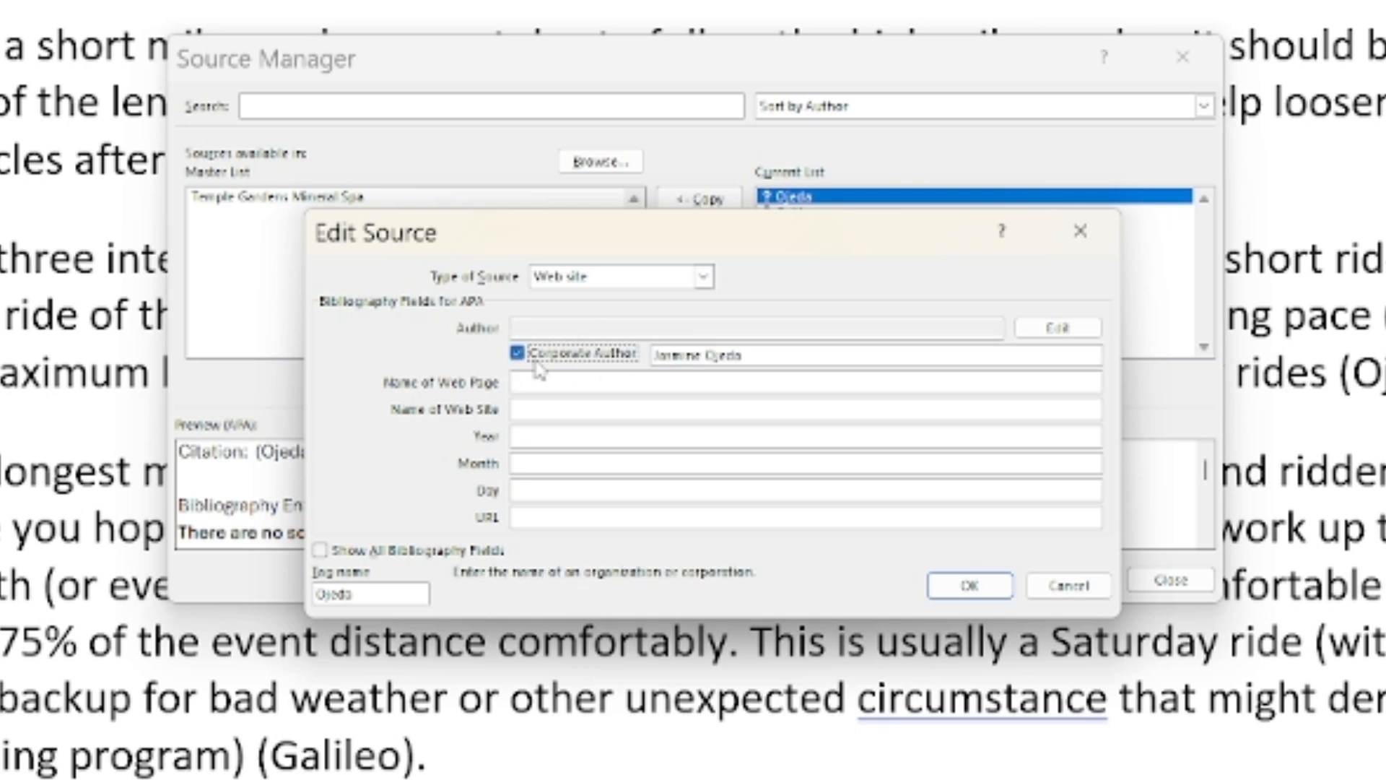
pyautogui.click(526, 358)
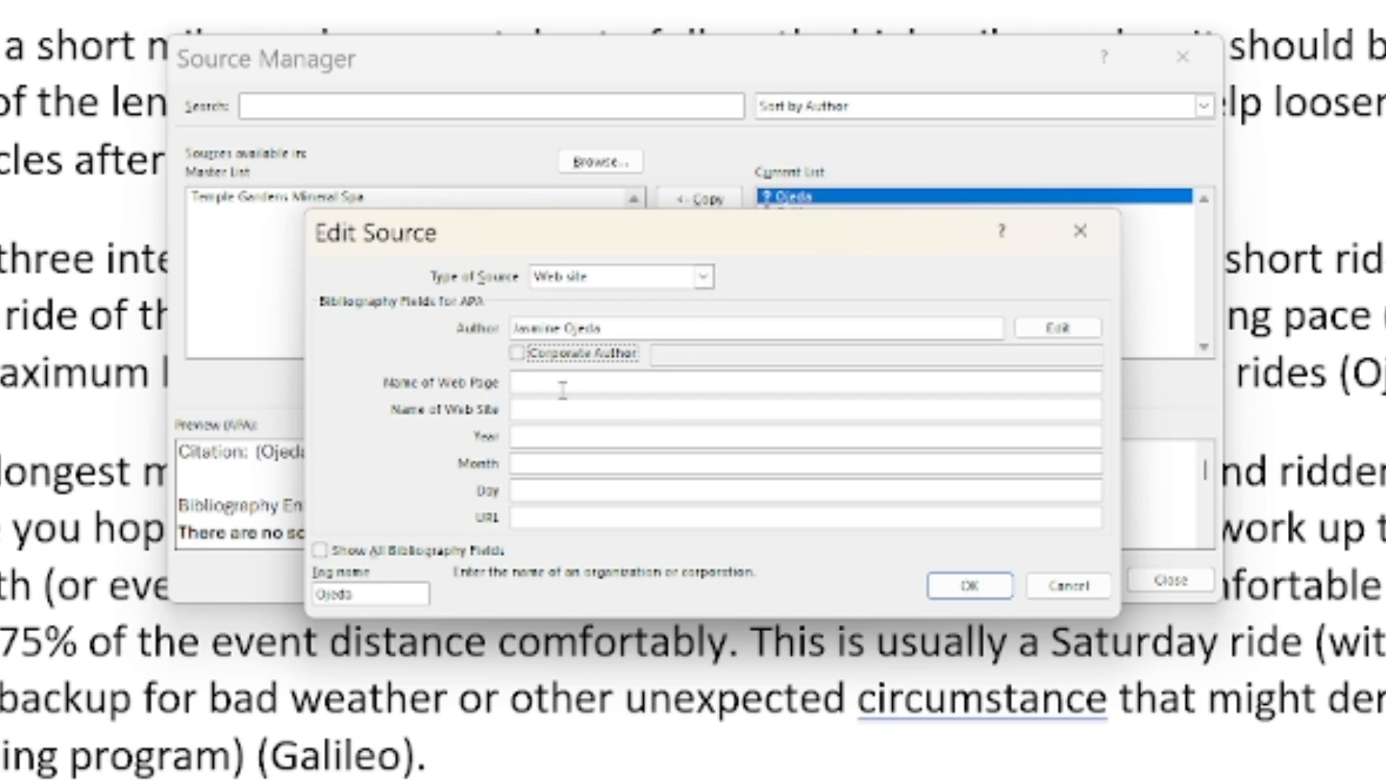
# Step: Set the source's web page name to Google and its web site name to MySite
pyautogui.click(551, 383)
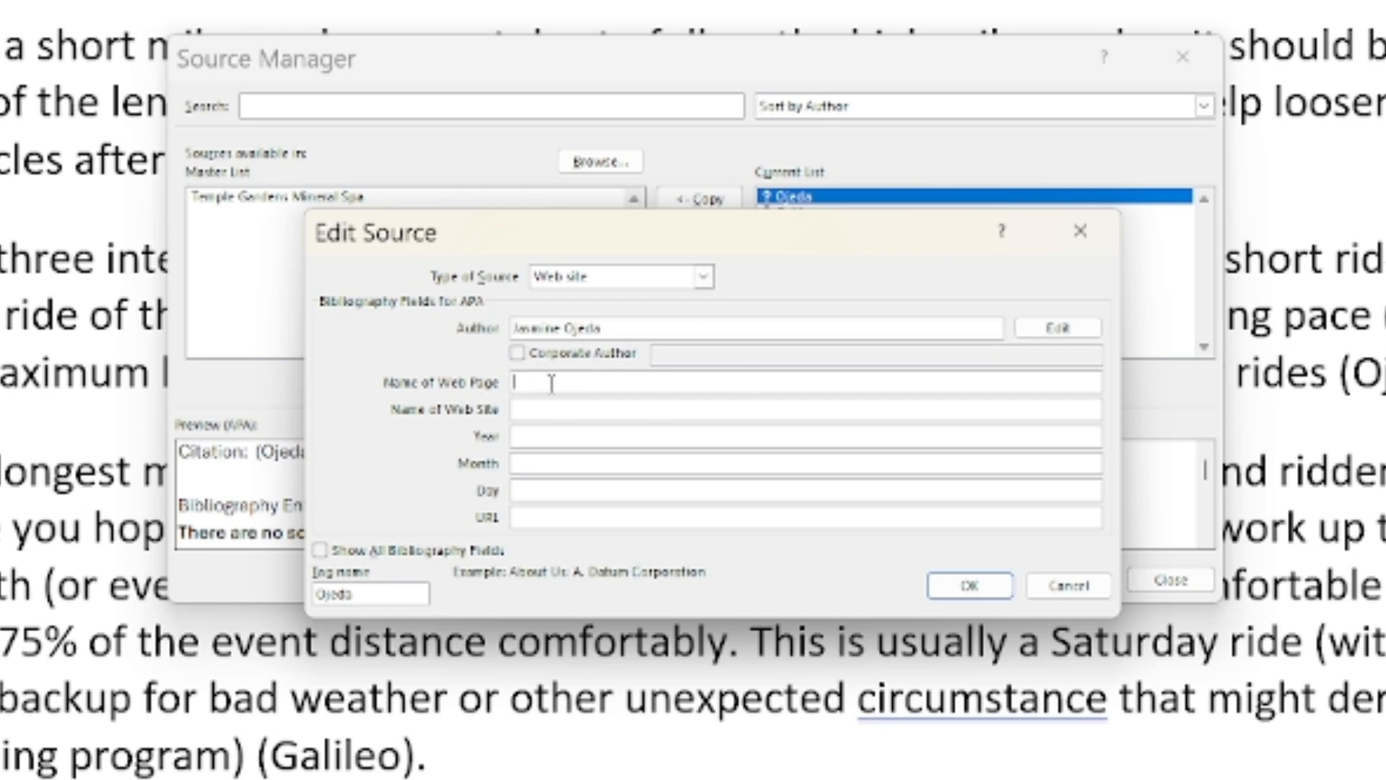
pyautogui.write('Google')
pyautogui.click(550, 409)
pyautogui.write('MySite')
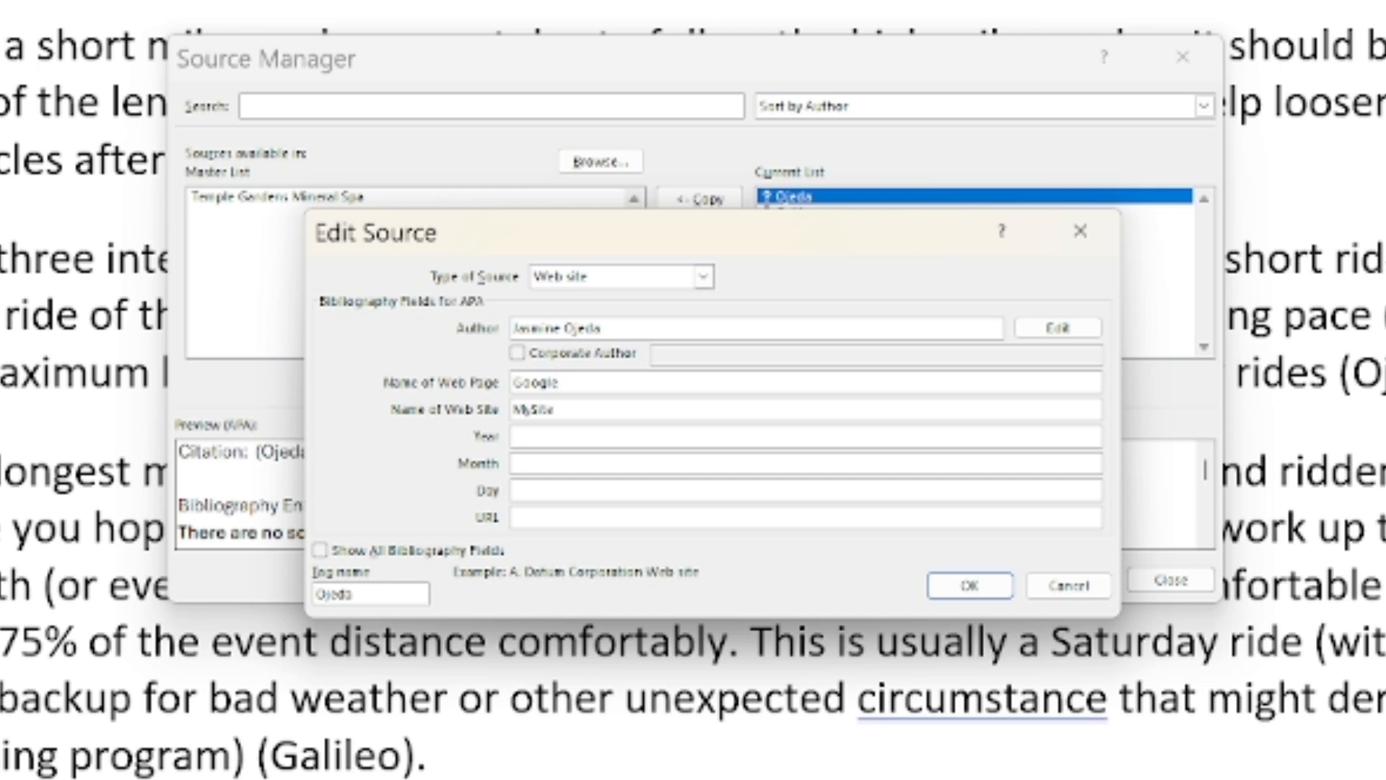
# Step: Set the source's year to 2001 and month to October, skipping the day field
pyautogui.click(577, 434)
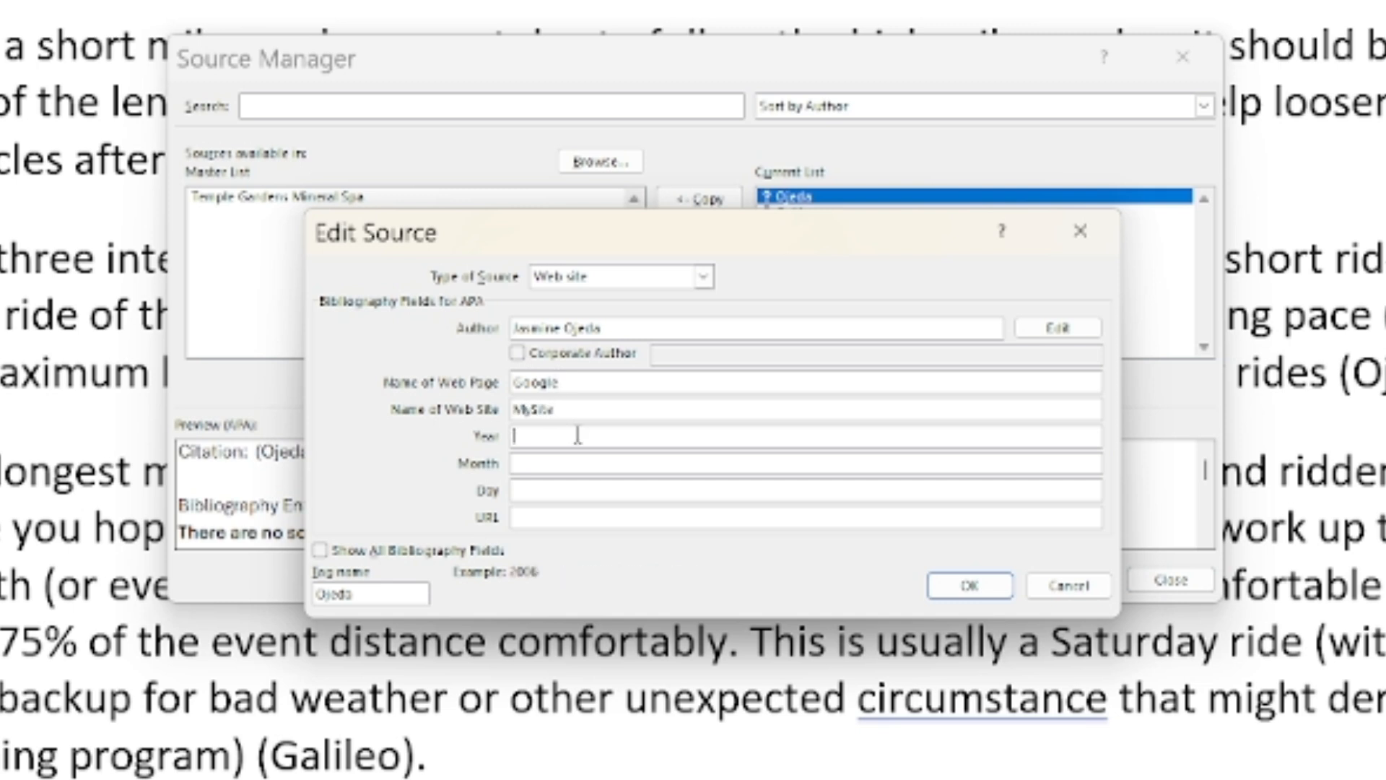
pyautogui.write('2001')
pyautogui.click(563, 462)
pyautogui.write('0ctober')
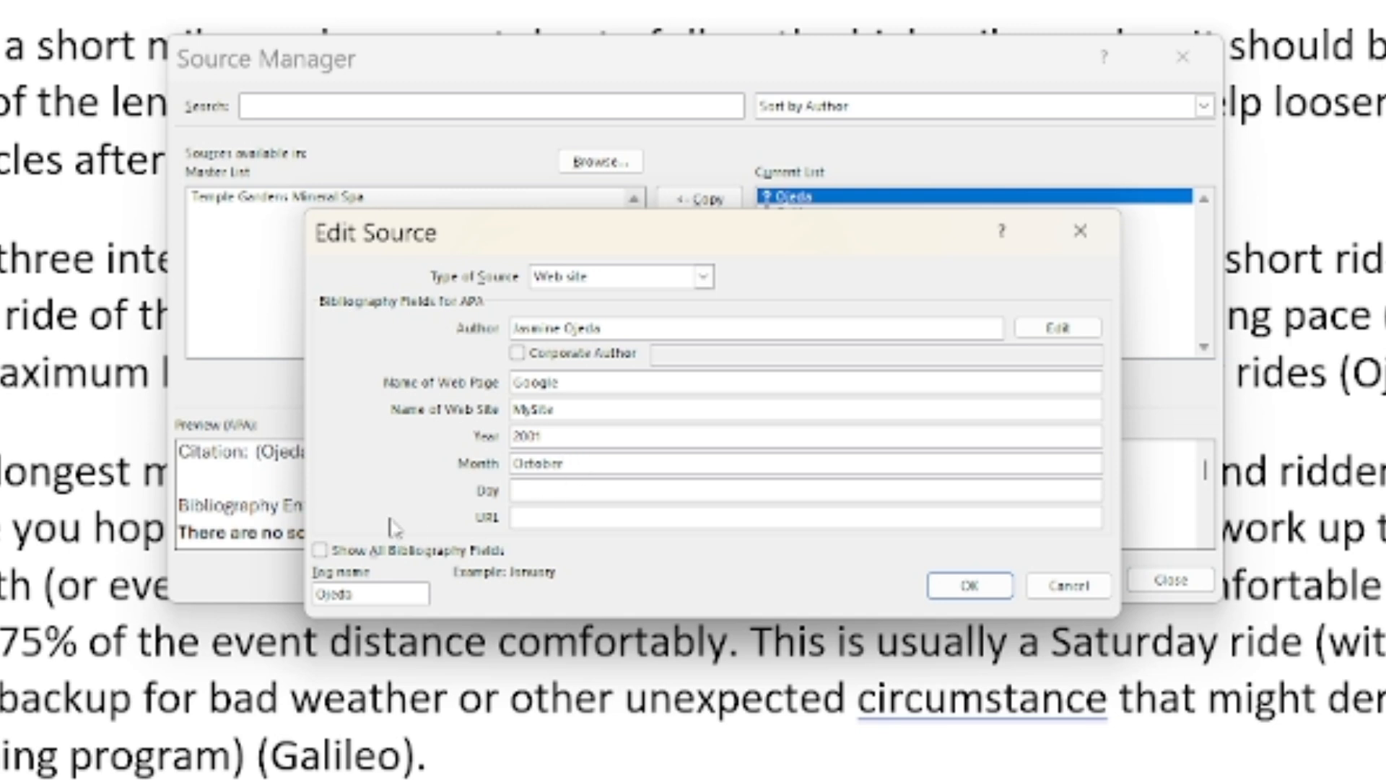
pyautogui.press('Tab')
pyautogui.press('Tab')
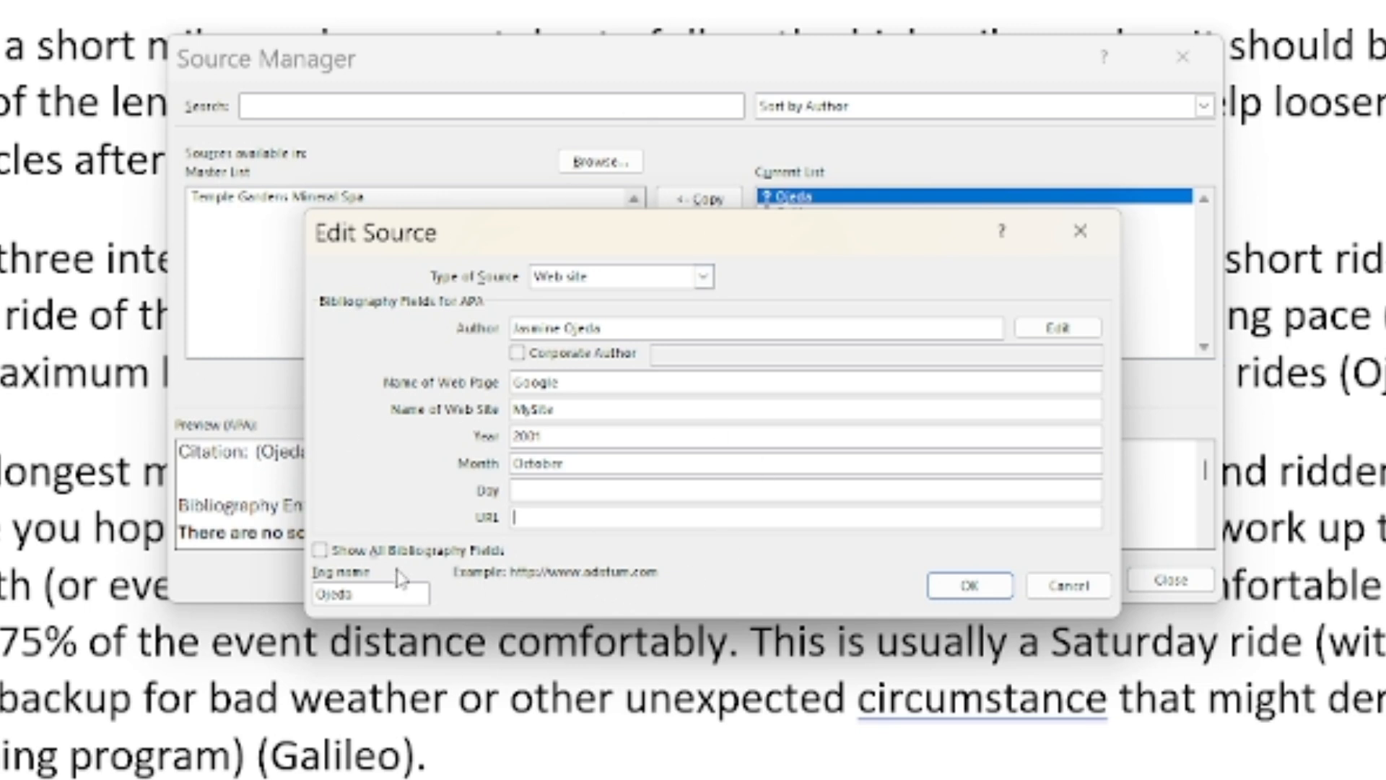
# Step: Show all bibliography fields for the web site source and look through the additional and recommended ones
pyautogui.click(320, 552)
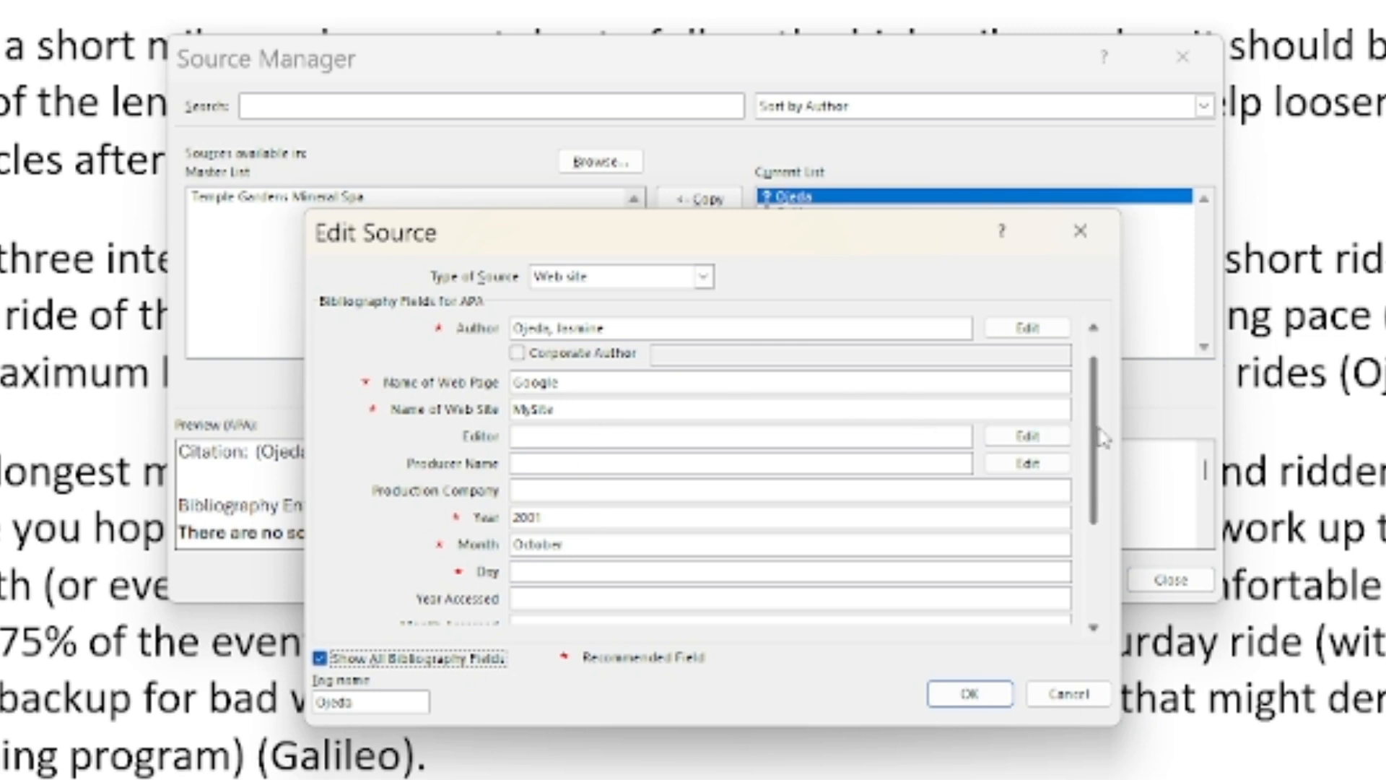
pyautogui.scroll(-1, 1097, 429)
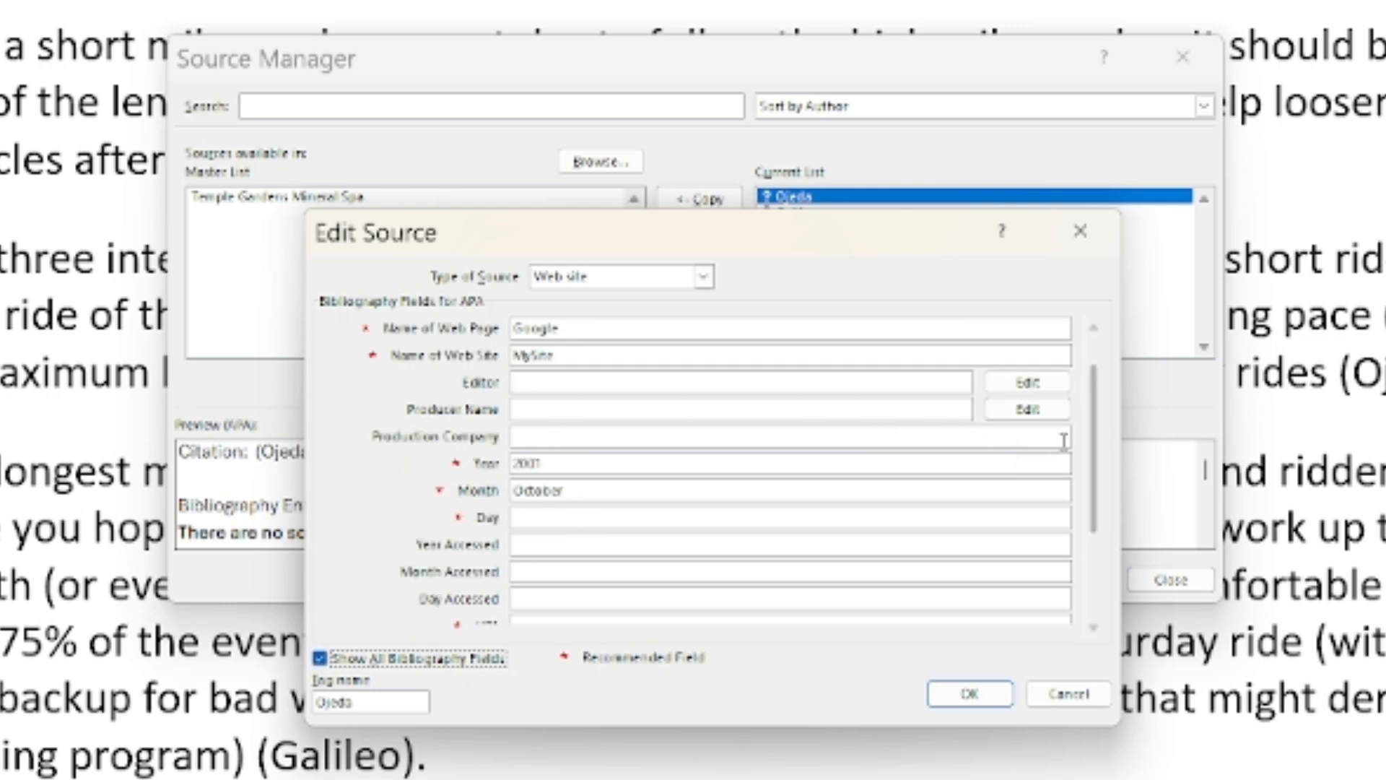
# Step: Review the remaining bibliography fields and the tag name of the web site source titled Google, and save the source
pyautogui.scroll(-2, 466, 571)
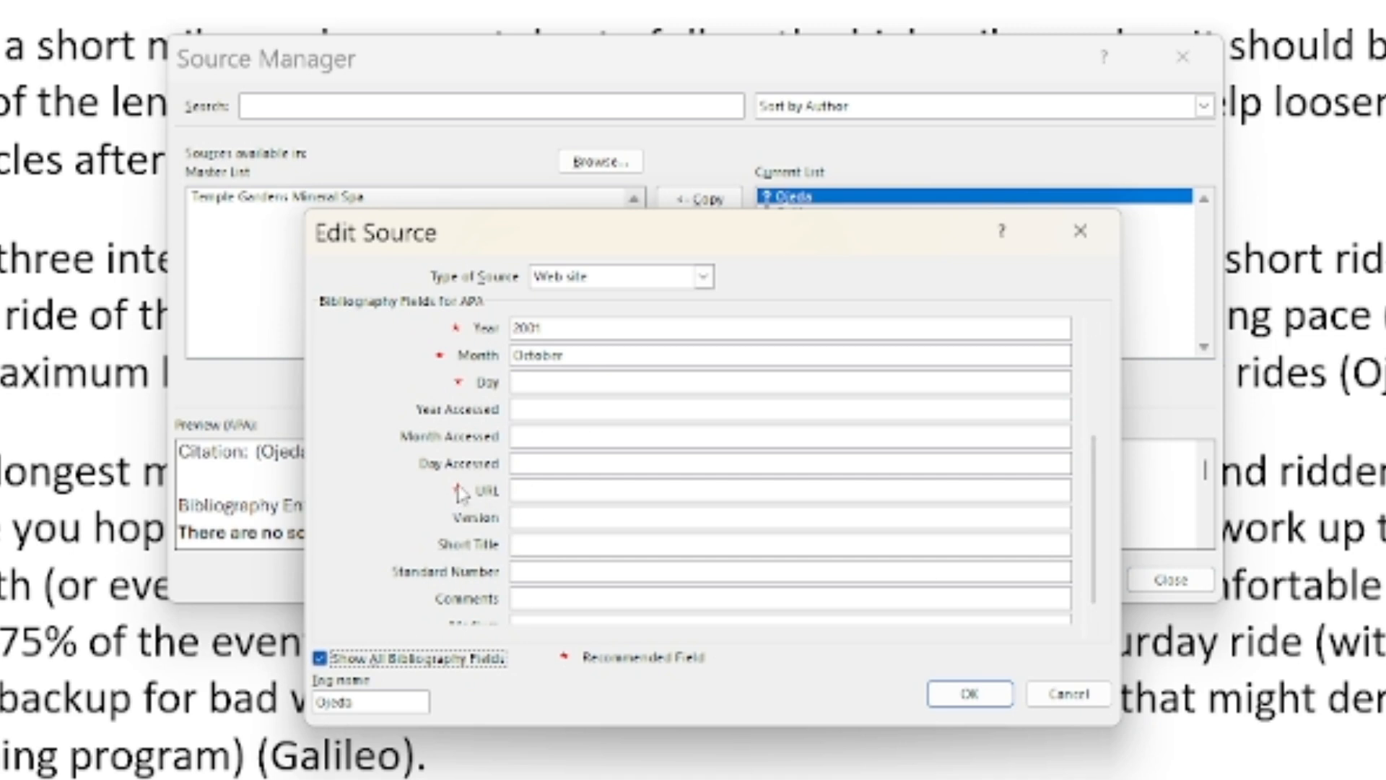
pyautogui.click(570, 489)
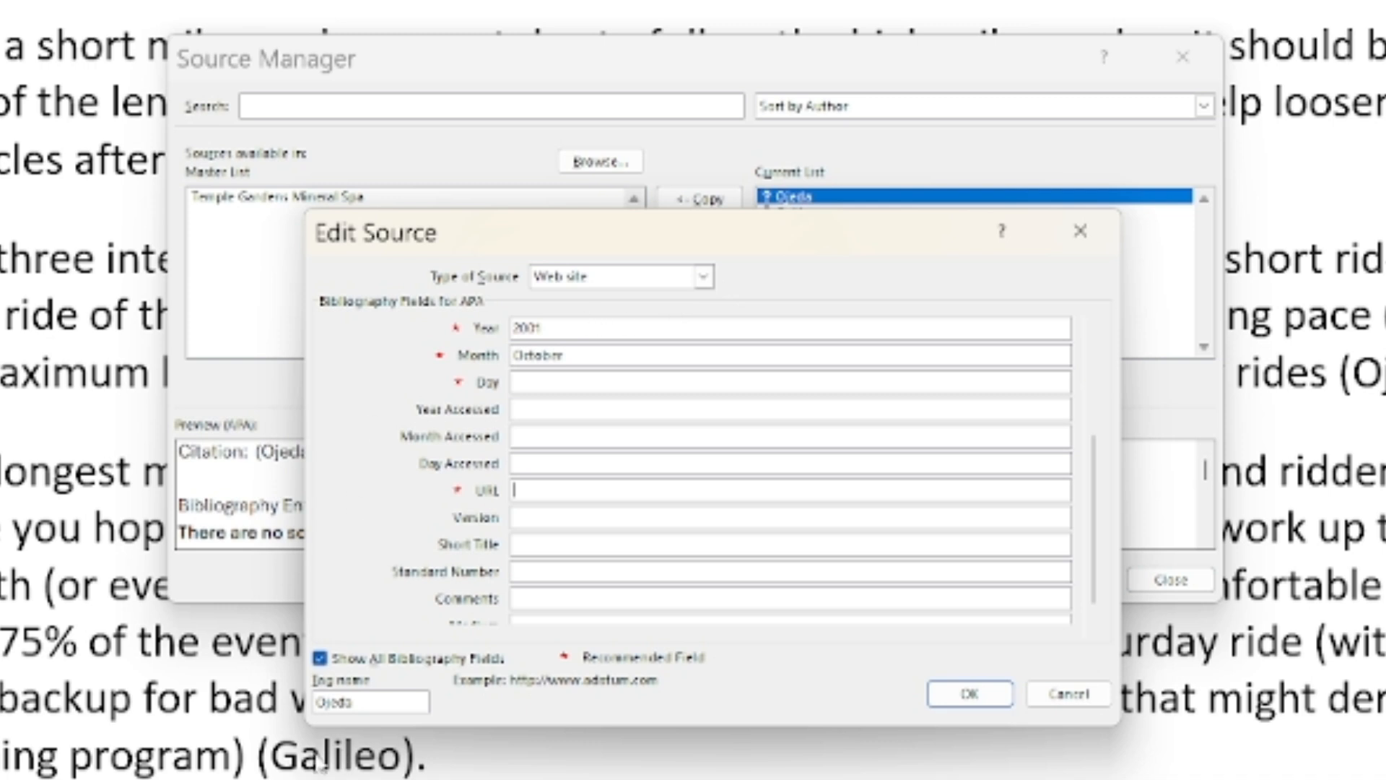
pyautogui.click(359, 701)
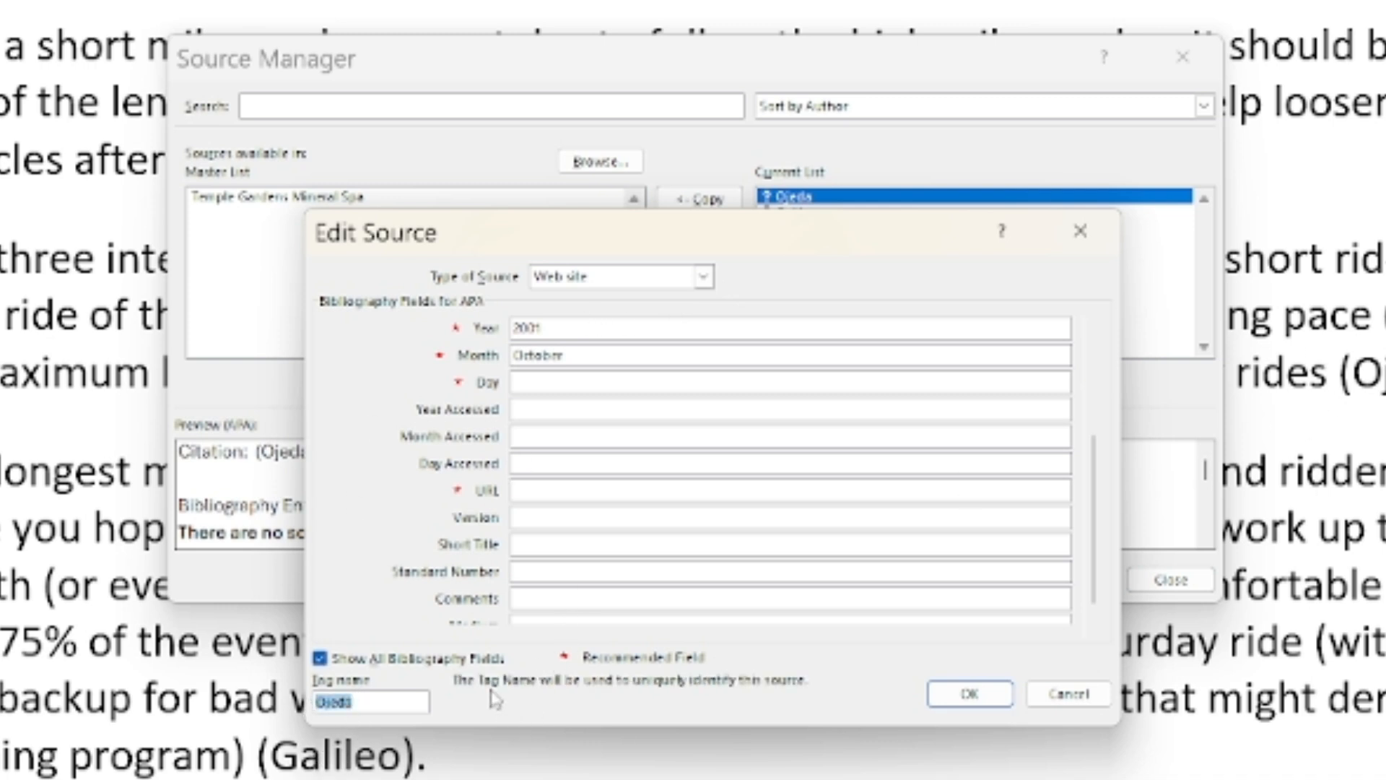
pyautogui.click(381, 699)
pyautogui.click(955, 697)
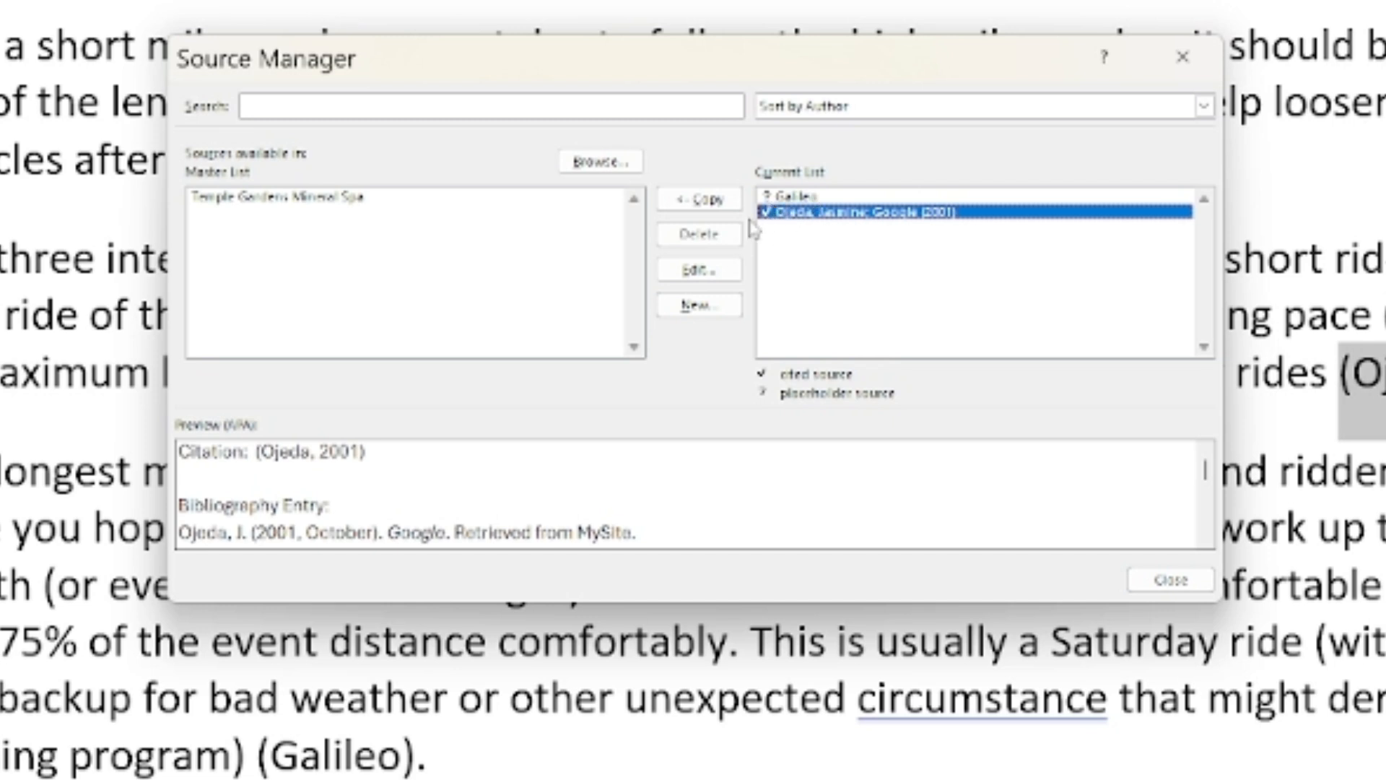
# Step: Open the Galileo placeholder source for editing and set its type of source to Book
pyautogui.click(794, 197)
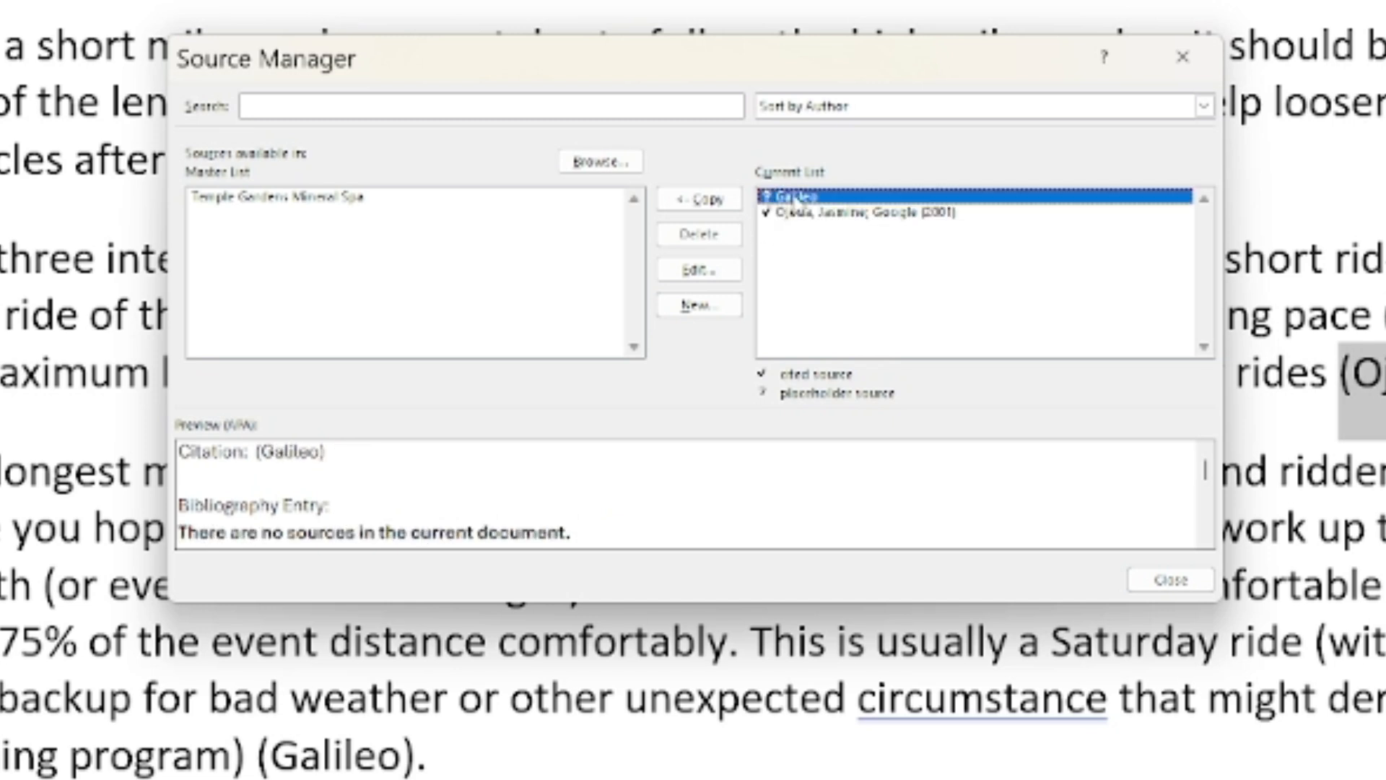
pyautogui.click(704, 278)
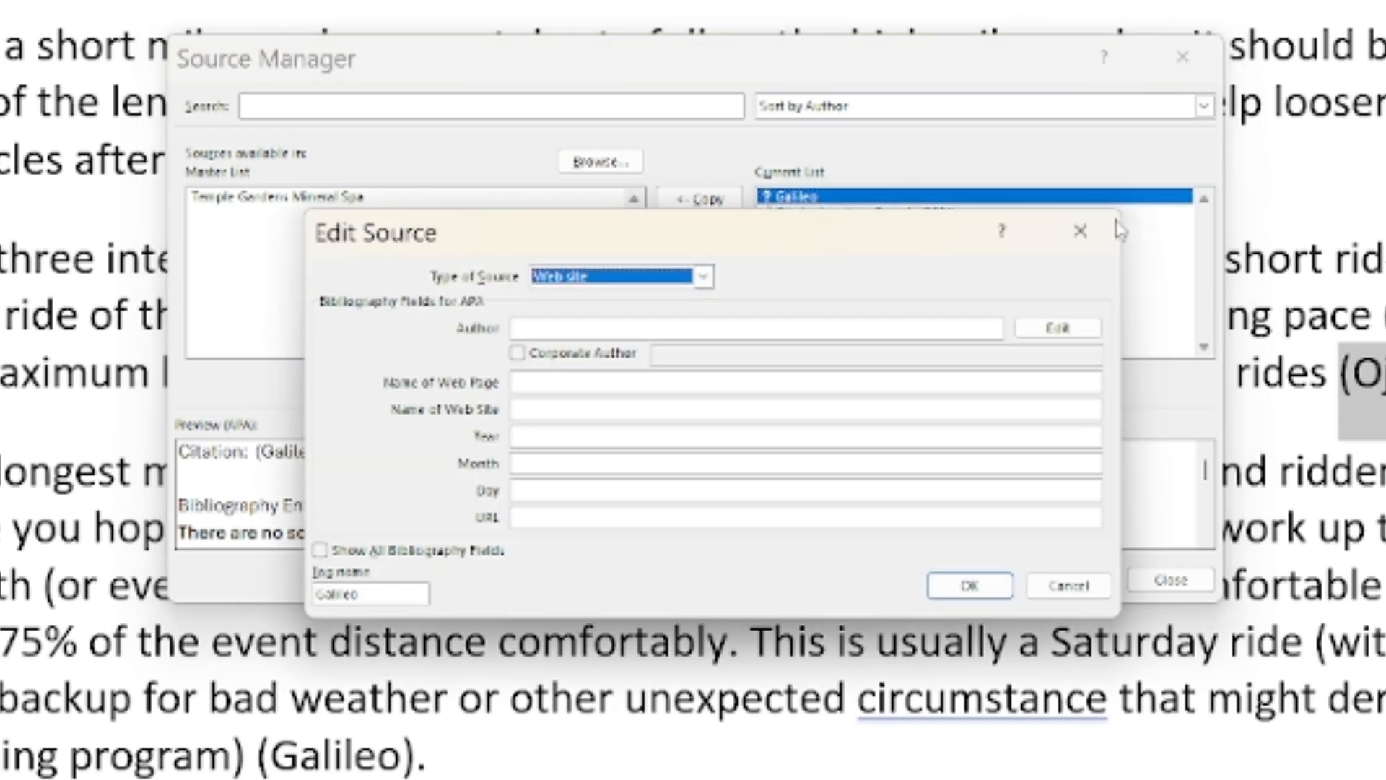
pyautogui.moveTo(827, 248); pyautogui.dragTo(768, 224)
pyautogui.click(701, 251)
pyautogui.scroll(1, 587, 285)
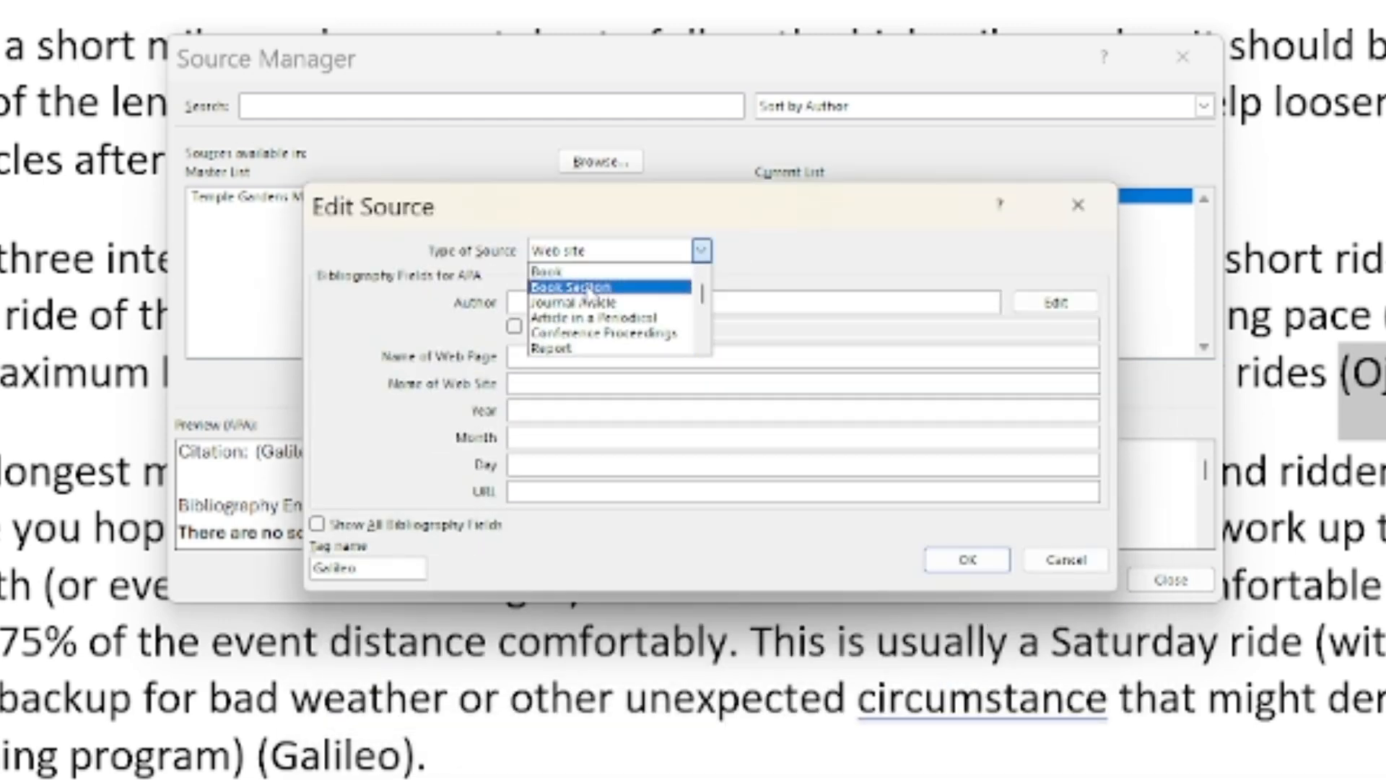
pyautogui.click(566, 272)
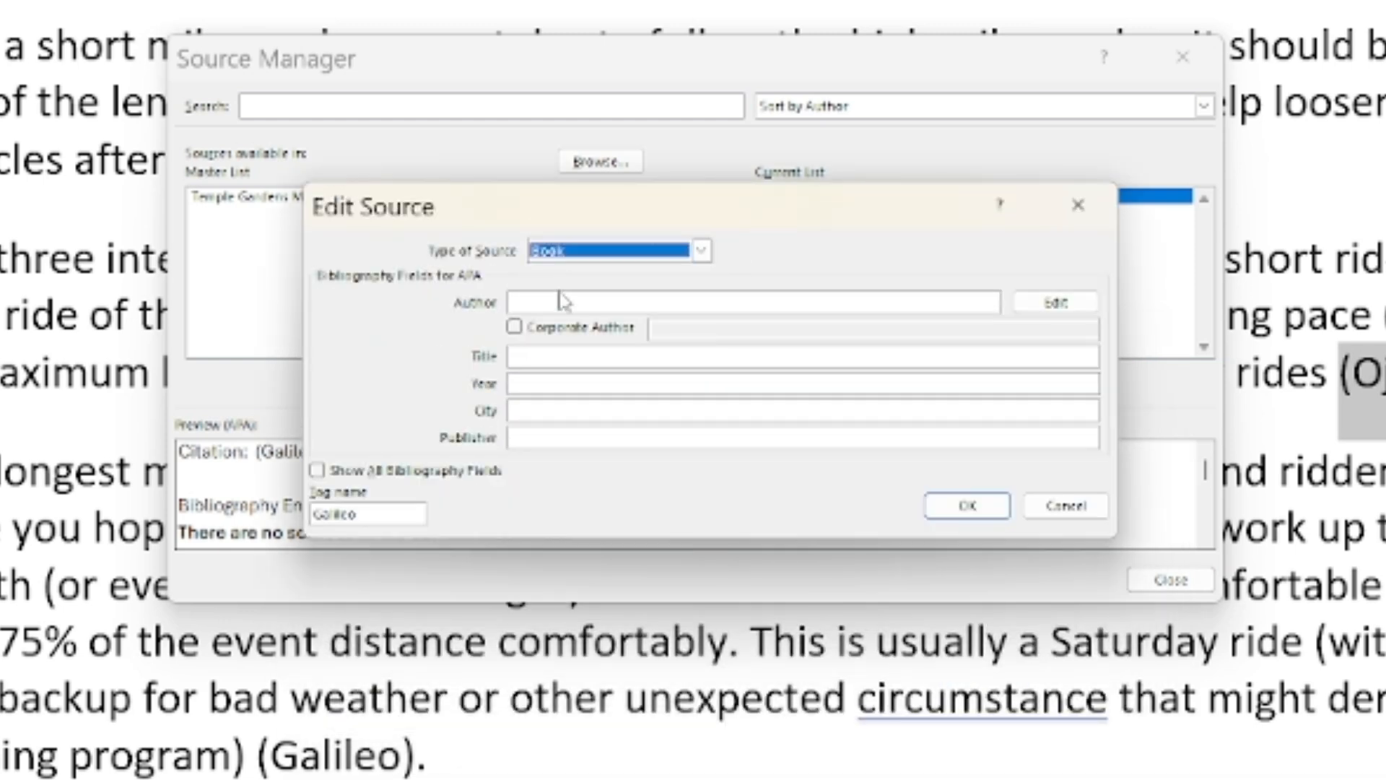
# Step: Enter Galileo Galilei as the book's author and The World is Elliptical as its title
pyautogui.click(561, 301)
pyautogui.write('Gali')
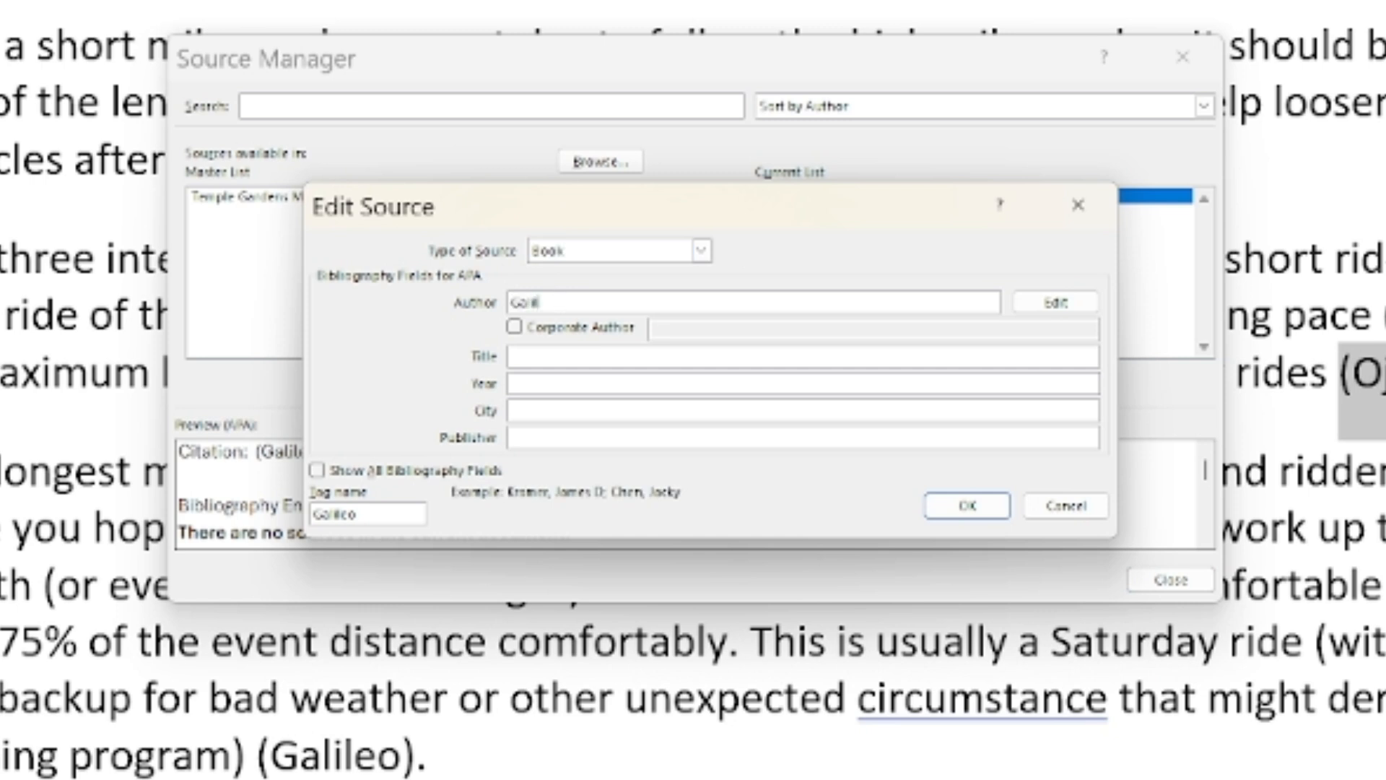
pyautogui.write('leo Galilei')
pyautogui.click(594, 359)
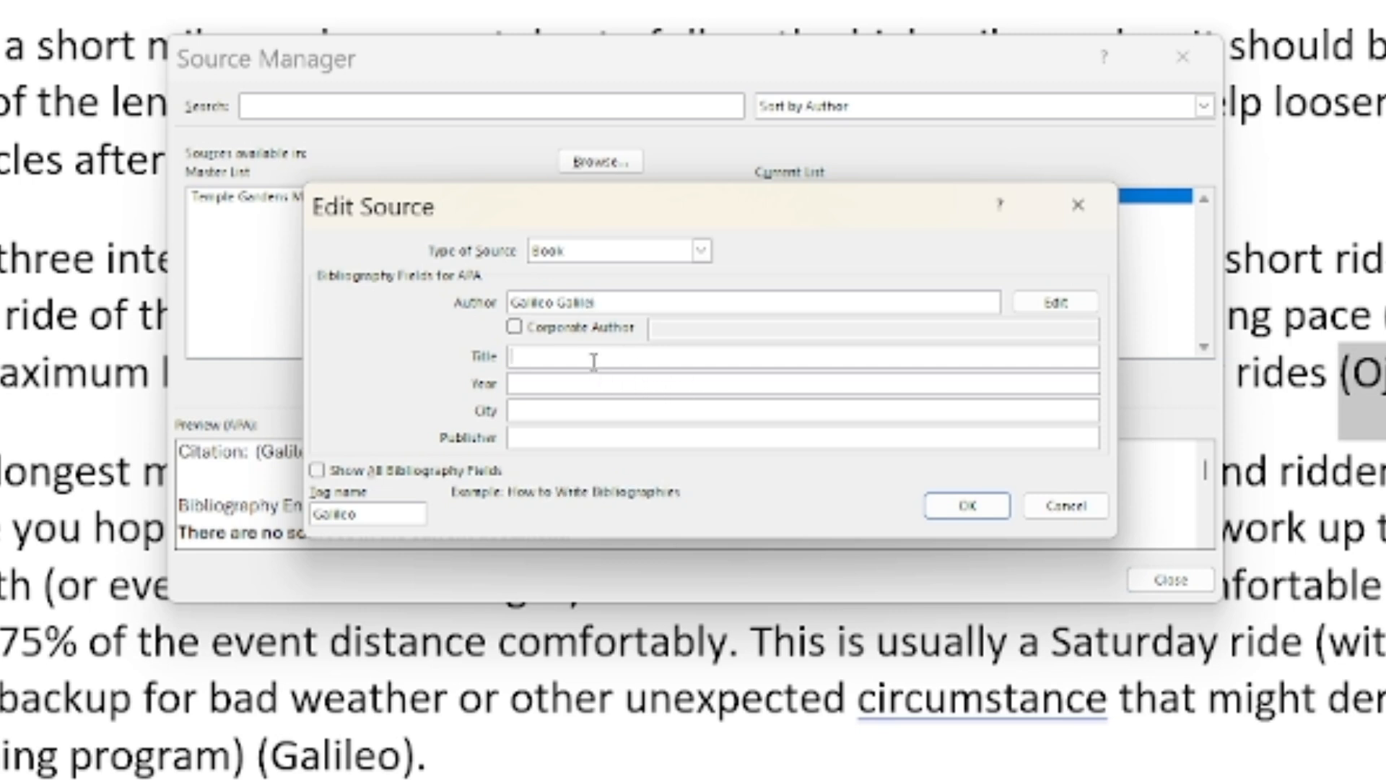
pyautogui.write('T')
pyautogui.doubleClick(557, 356)
pyautogui.write('The World is F')
pyautogui.write('lliptical')
# Step: Set the Galileo book's year to 1500, show all bibliography fields and save the source
pyautogui.click(668, 388)
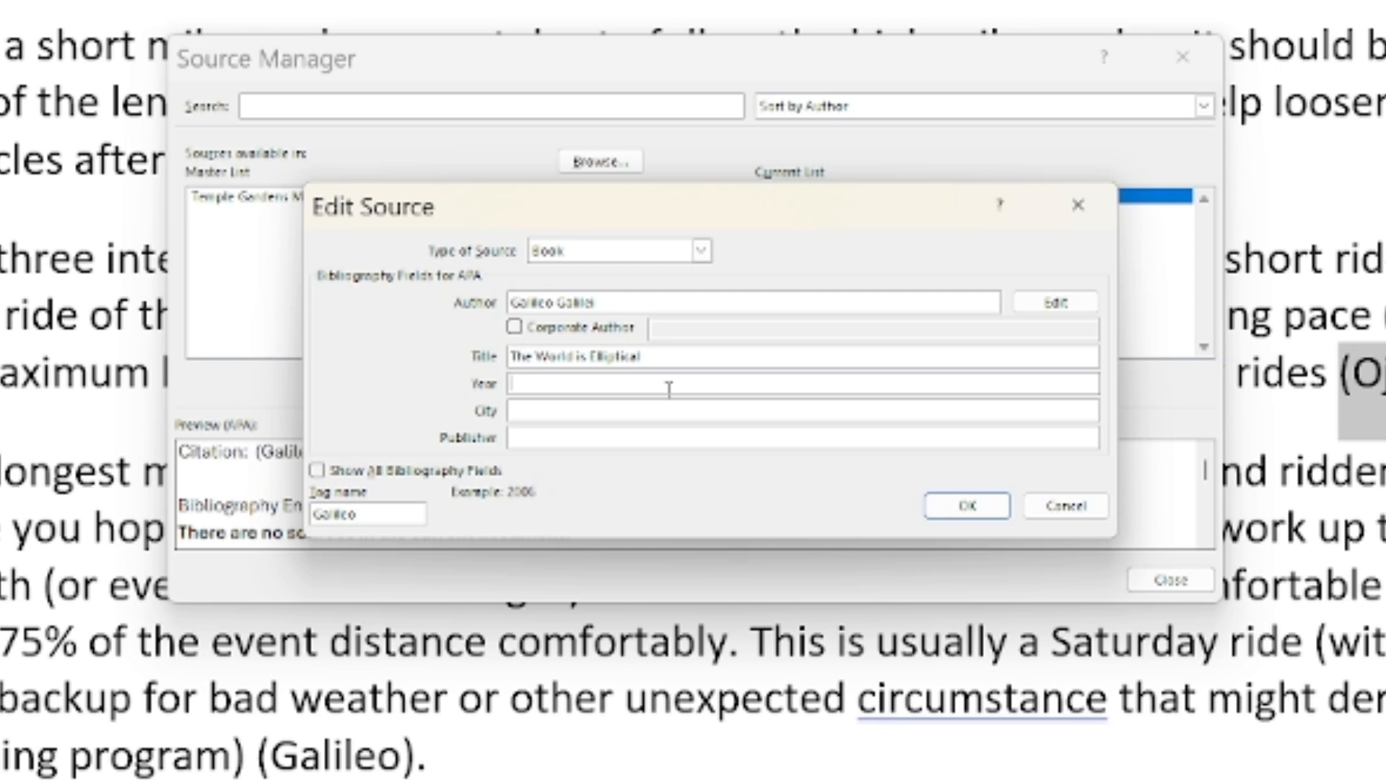
pyautogui.write('1500')
pyautogui.click(318, 470)
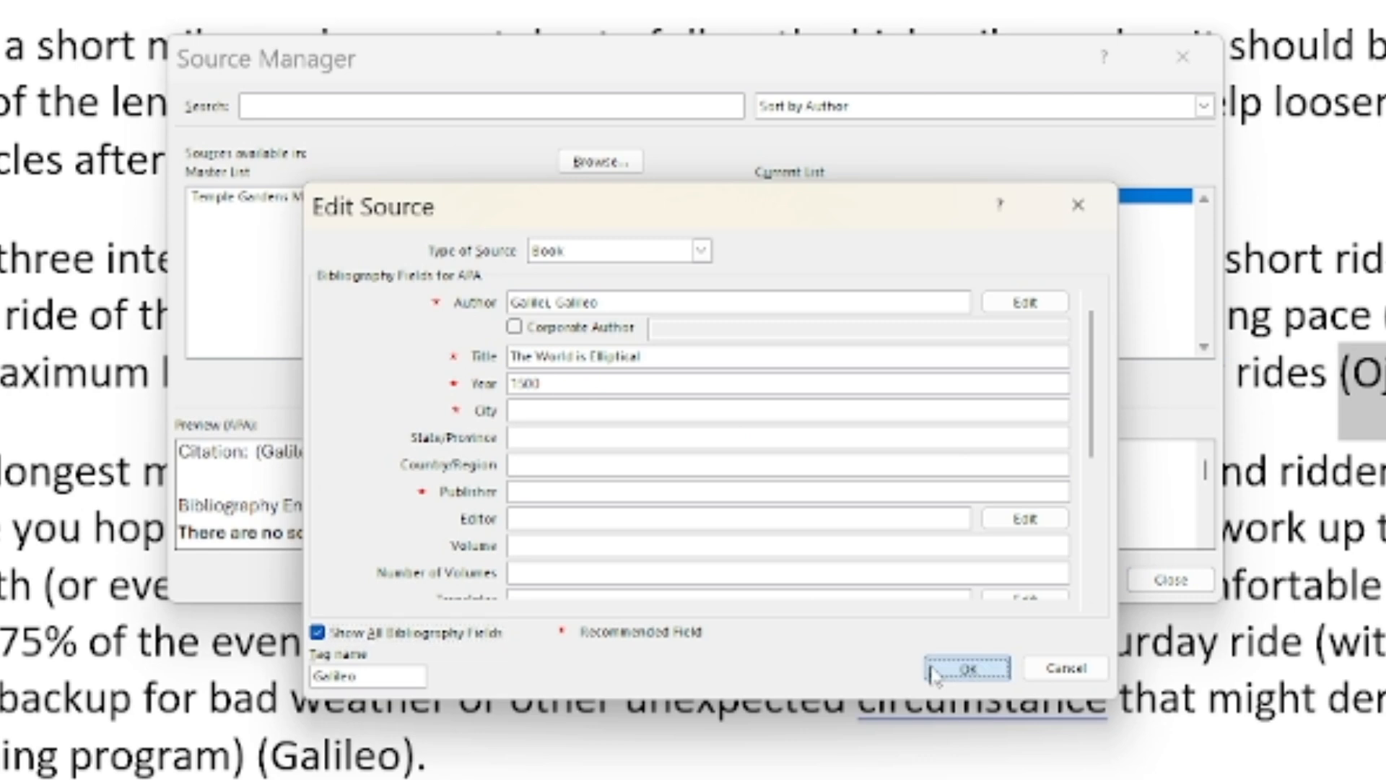
pyautogui.click(970, 667)
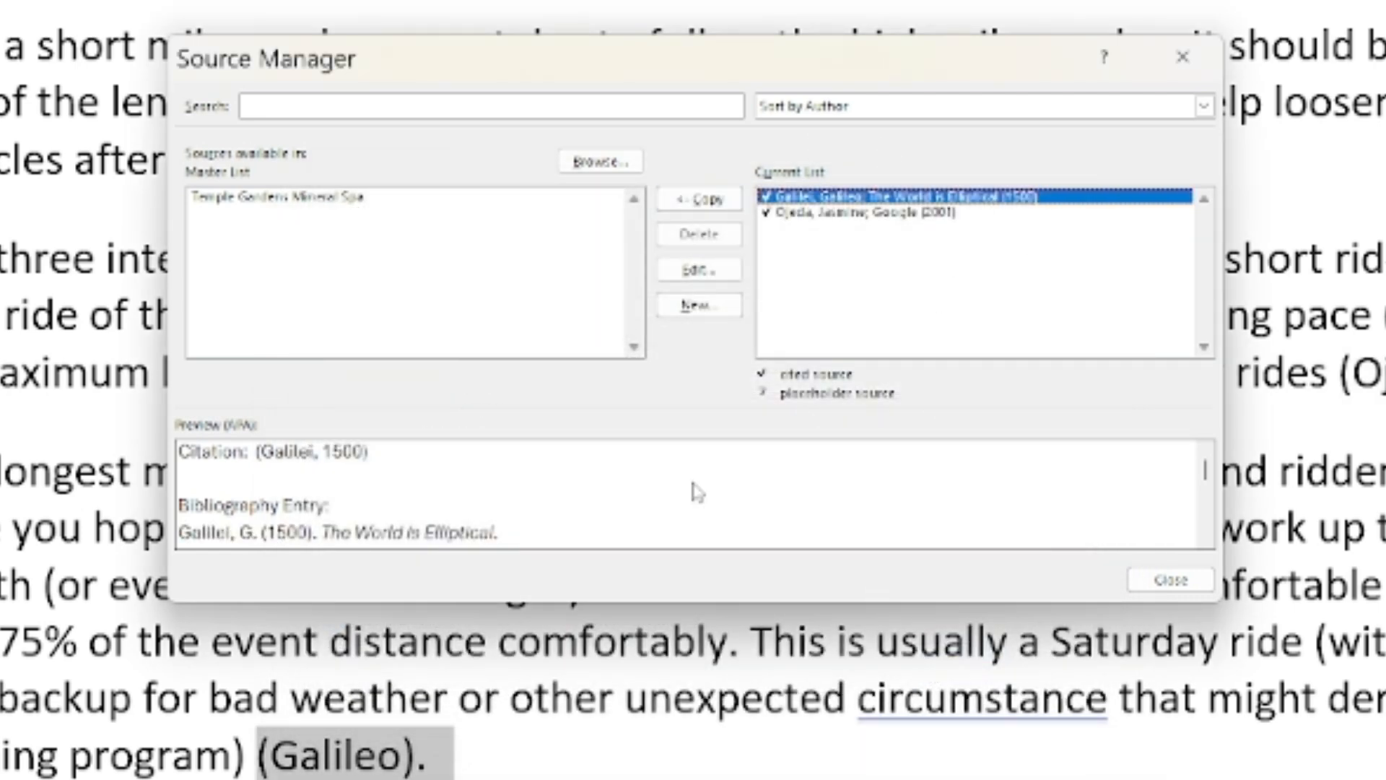
# Step: Create a new book source with the author's surname as the tag name, and enter the author's full name
pyautogui.click(938, 213)
pyautogui.click(935, 196)
pyautogui.click(823, 212)
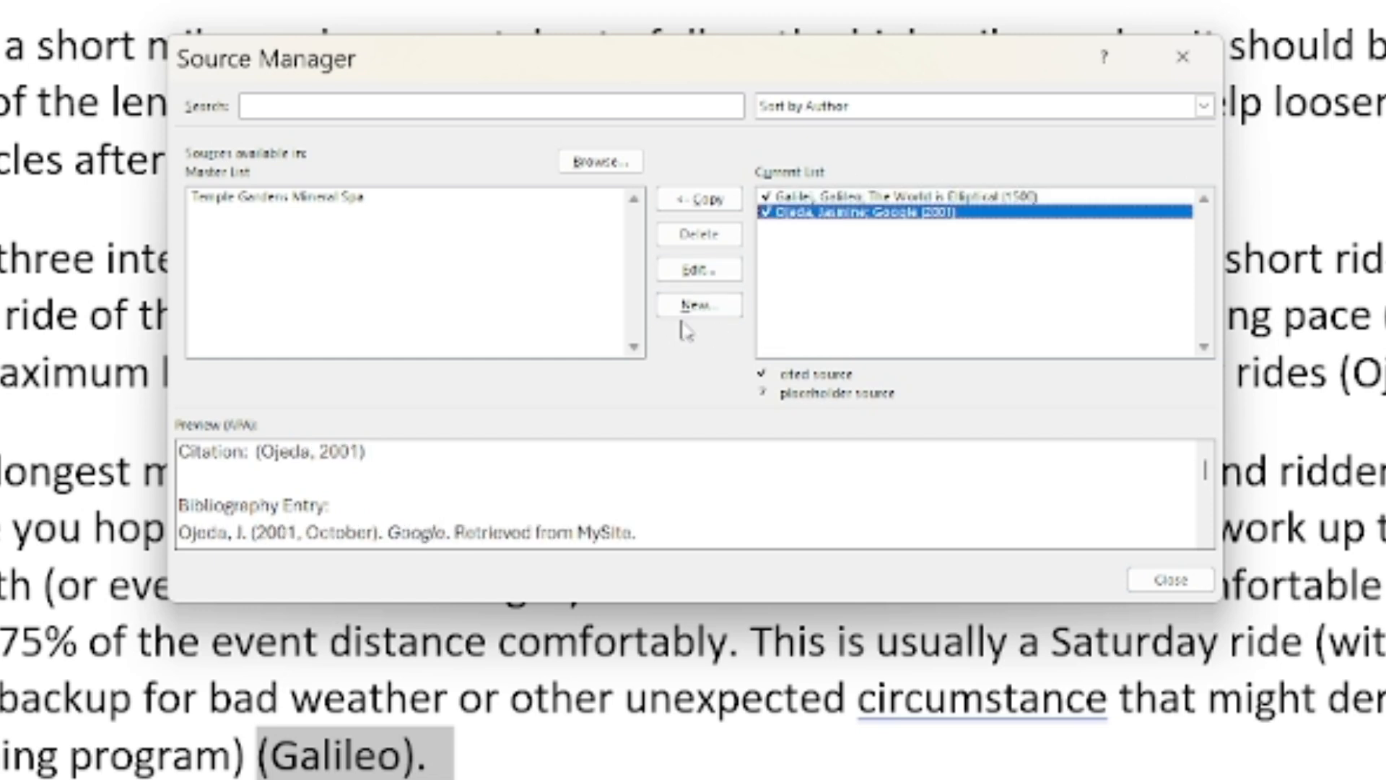
pyautogui.click(698, 305)
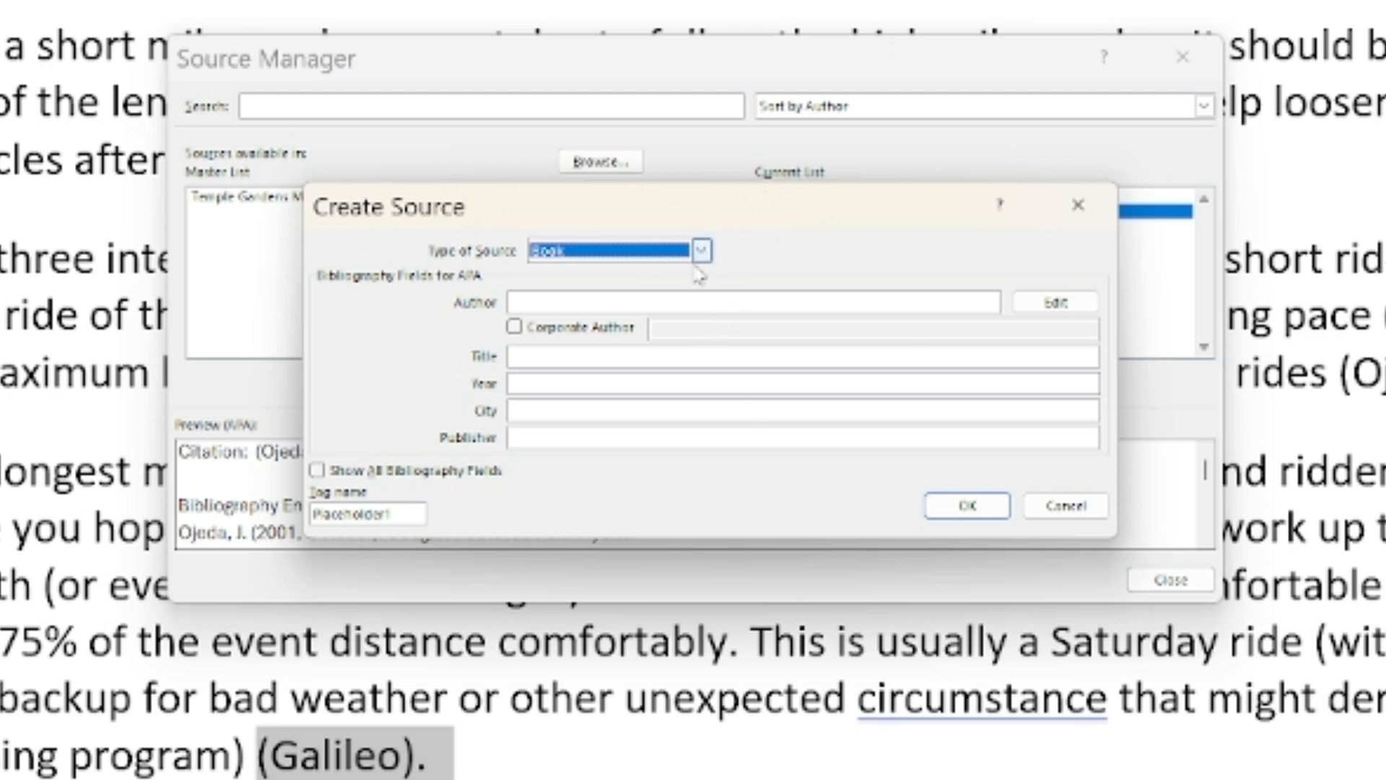
pyautogui.doubleClick(346, 514)
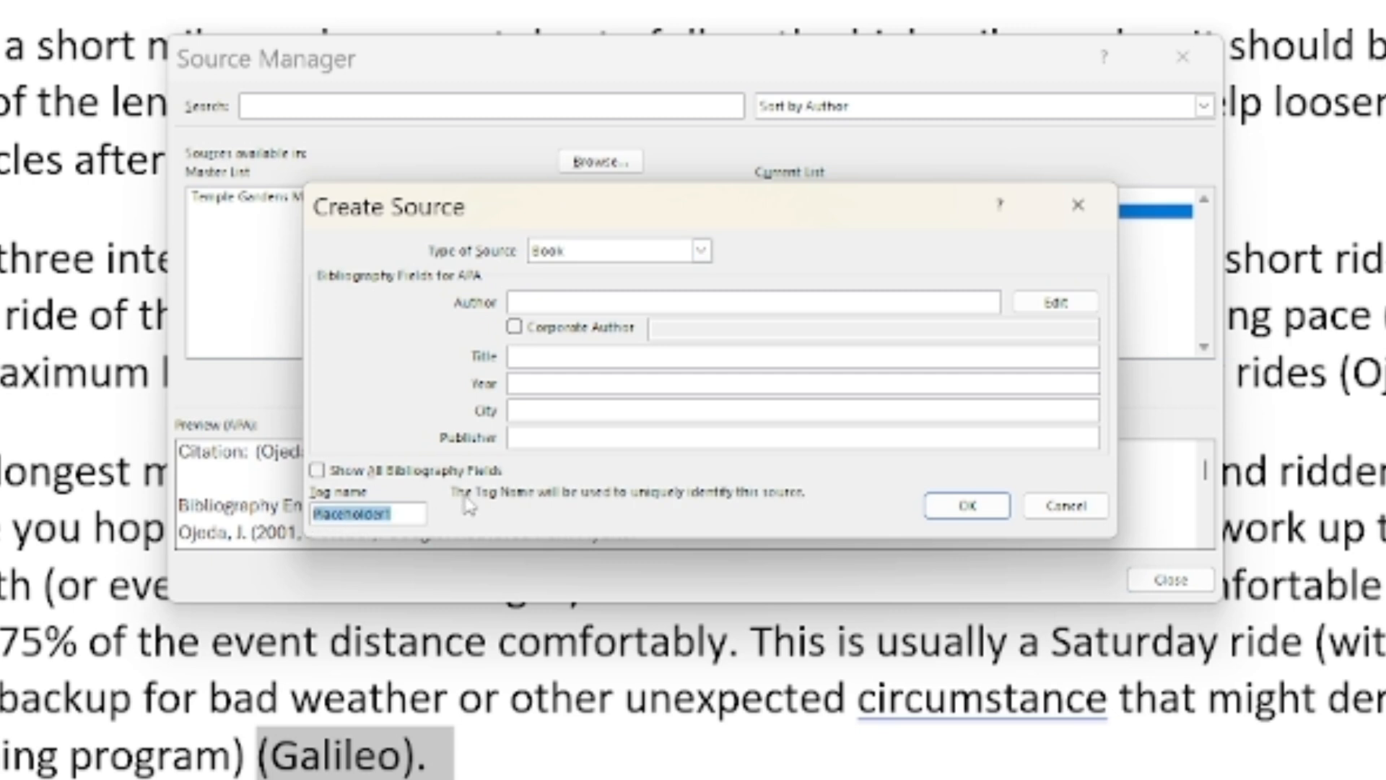
pyautogui.write('Green')
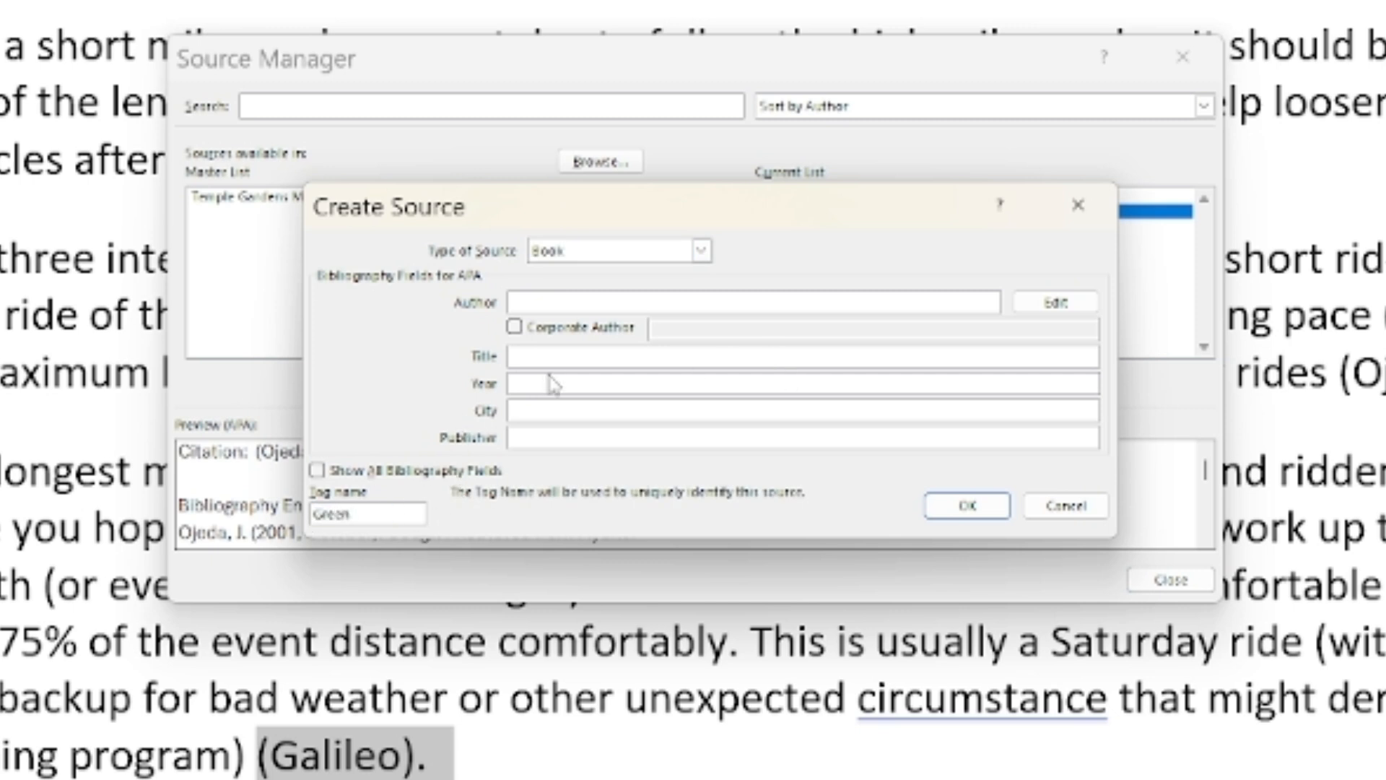
pyautogui.click(544, 302)
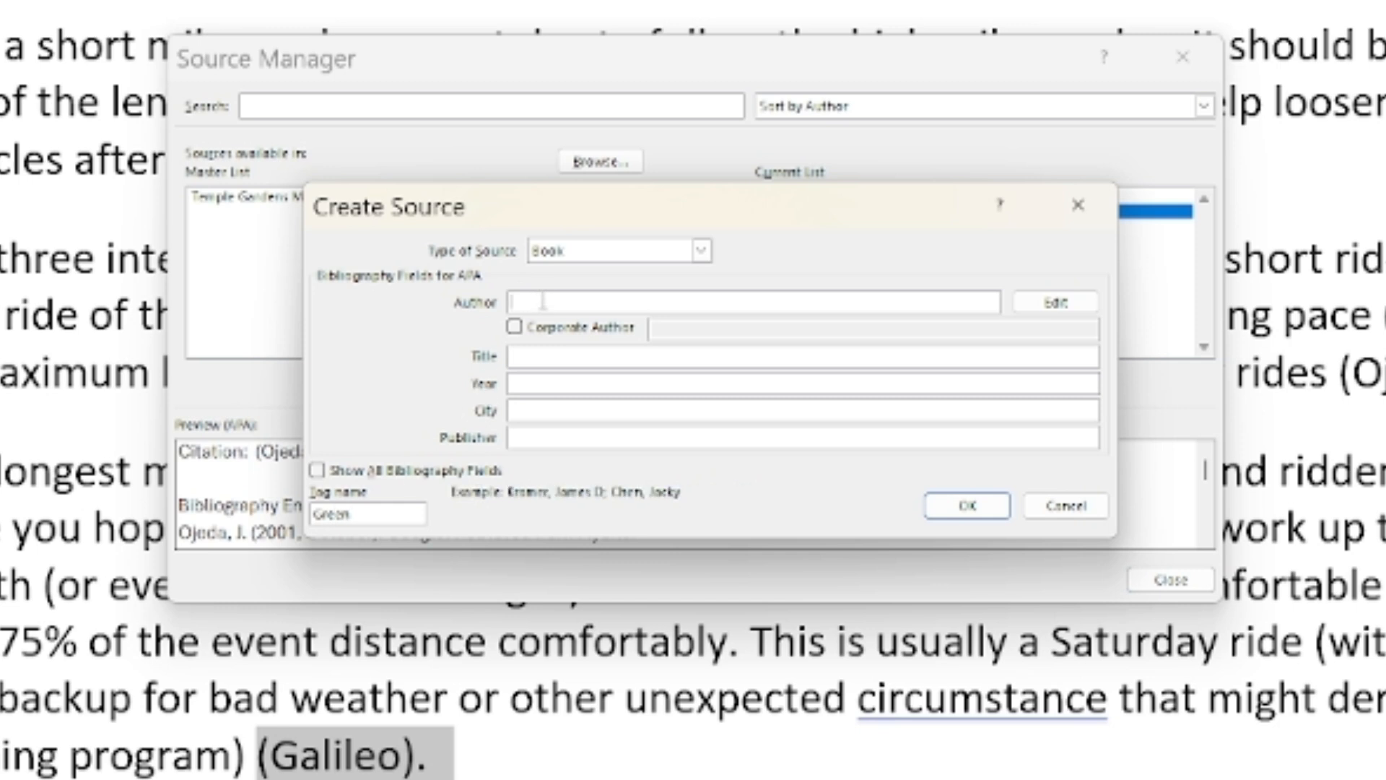
pyautogui.write('John Green')
# Step: Set the new book source's year to 2018 with the title left blank, then save it and close the Source Manager
pyautogui.click(582, 361)
pyautogui.write('2-1')
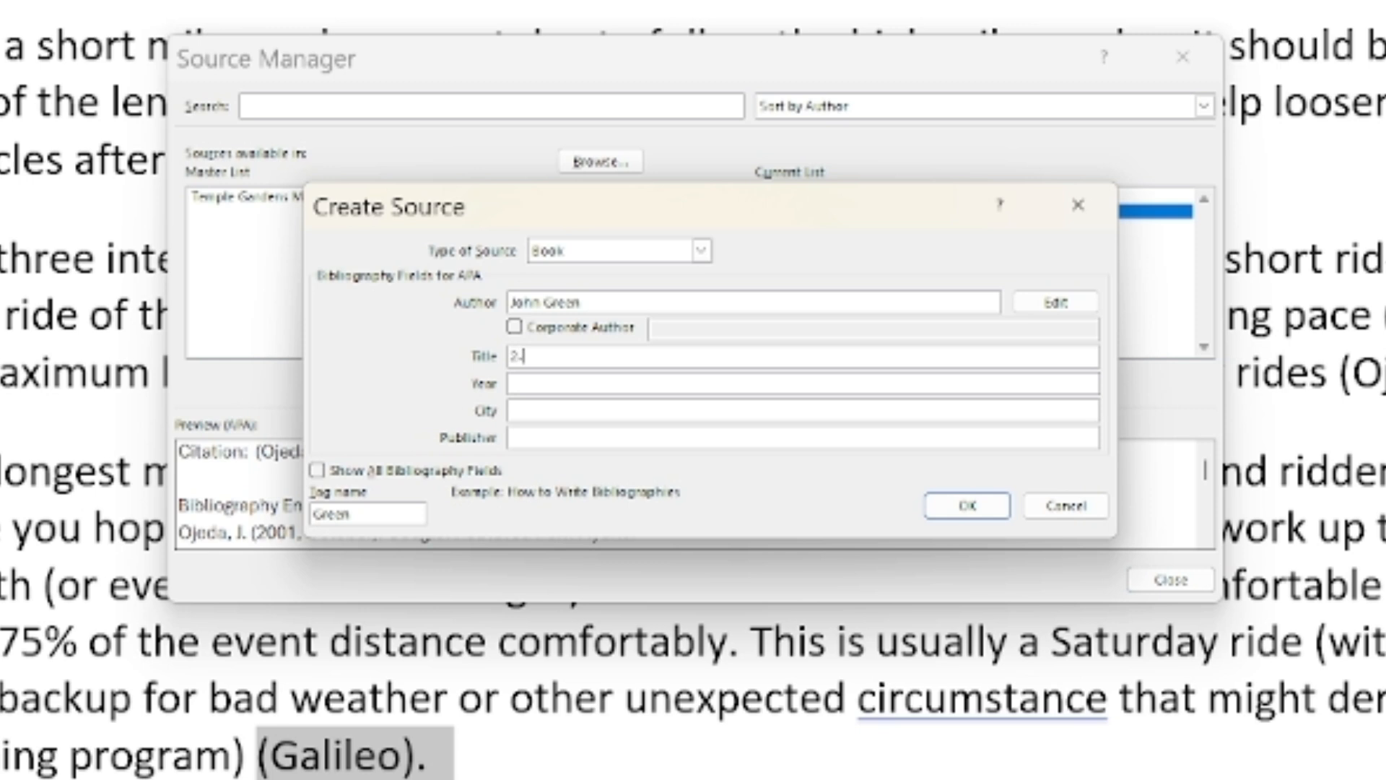
pyautogui.press('BackSpace')
pyautogui.press('BackSpace')
pyautogui.press('BackSpace')
pyautogui.click(583, 383)
pyautogui.write('2010')
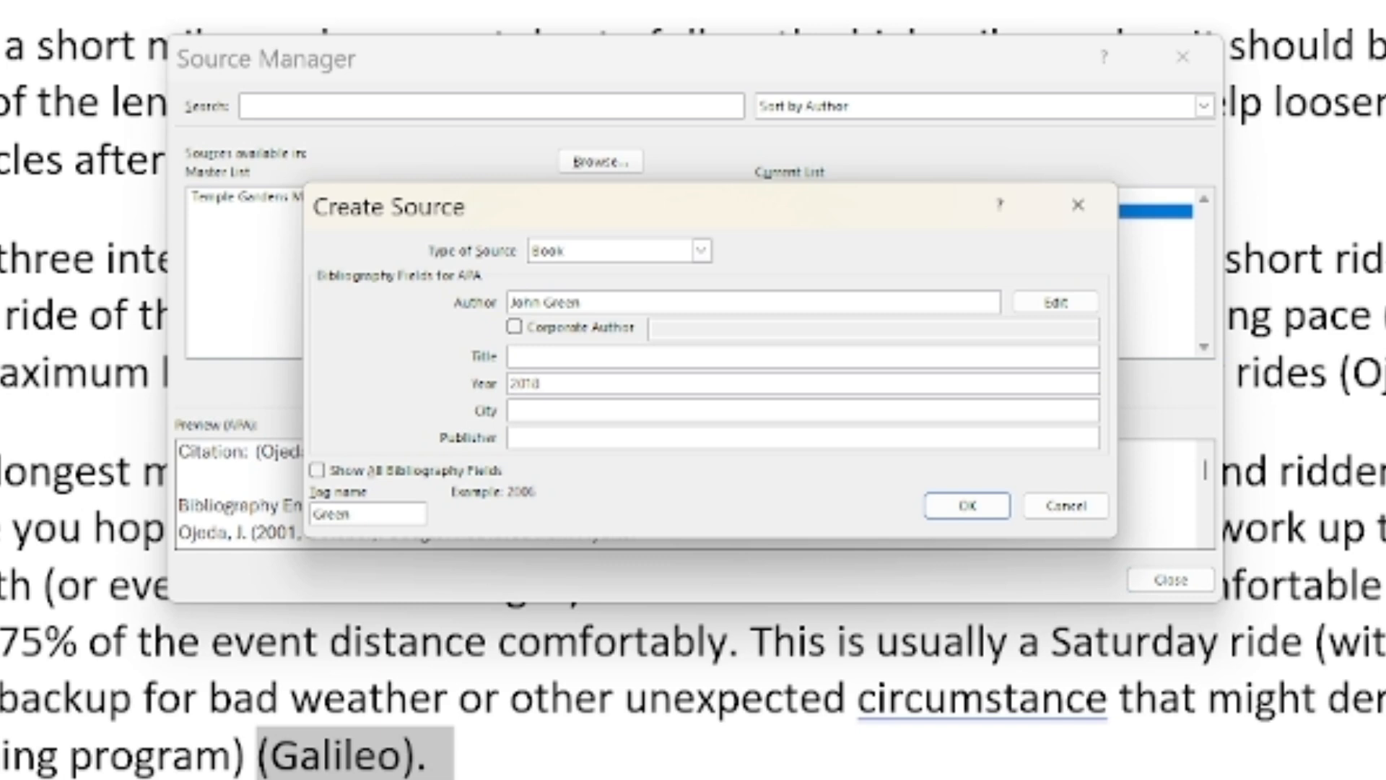
pyautogui.click(968, 506)
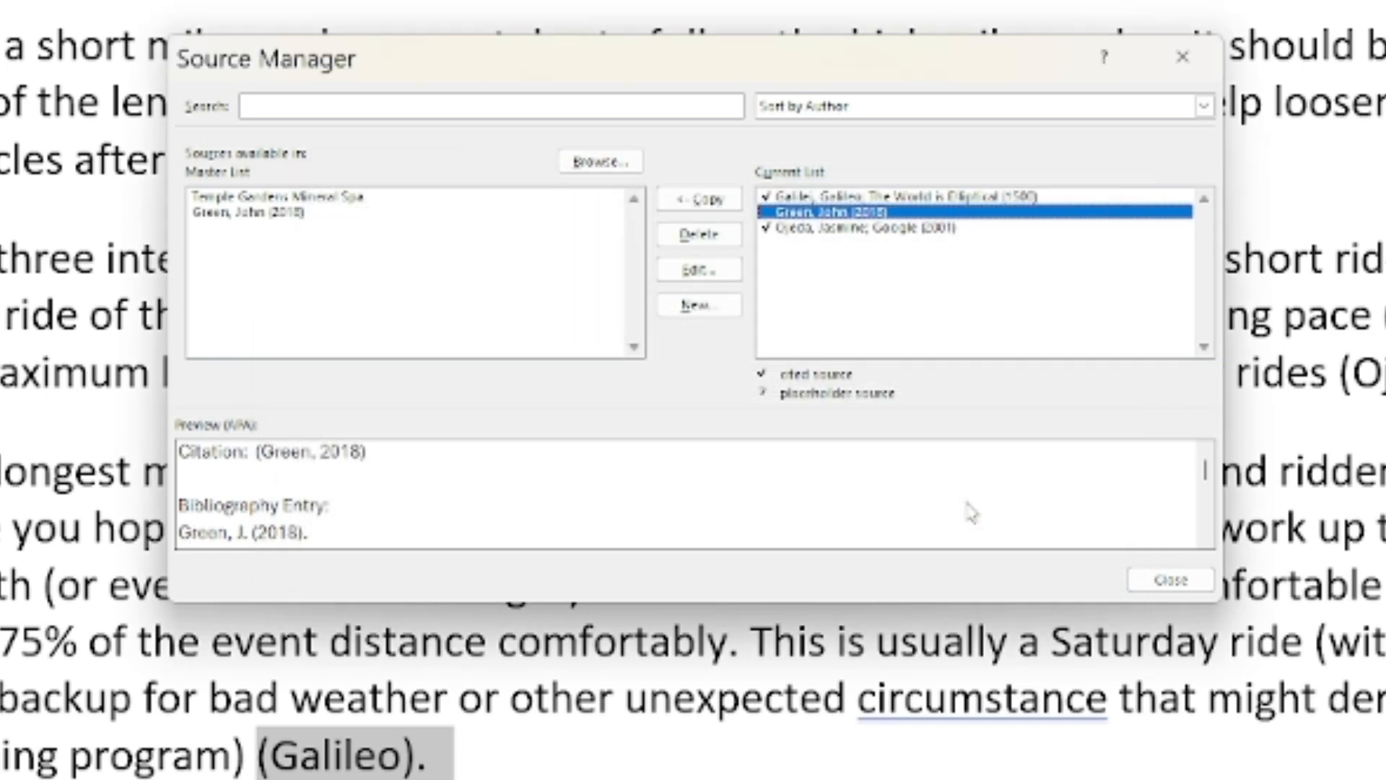
pyautogui.click(1171, 582)
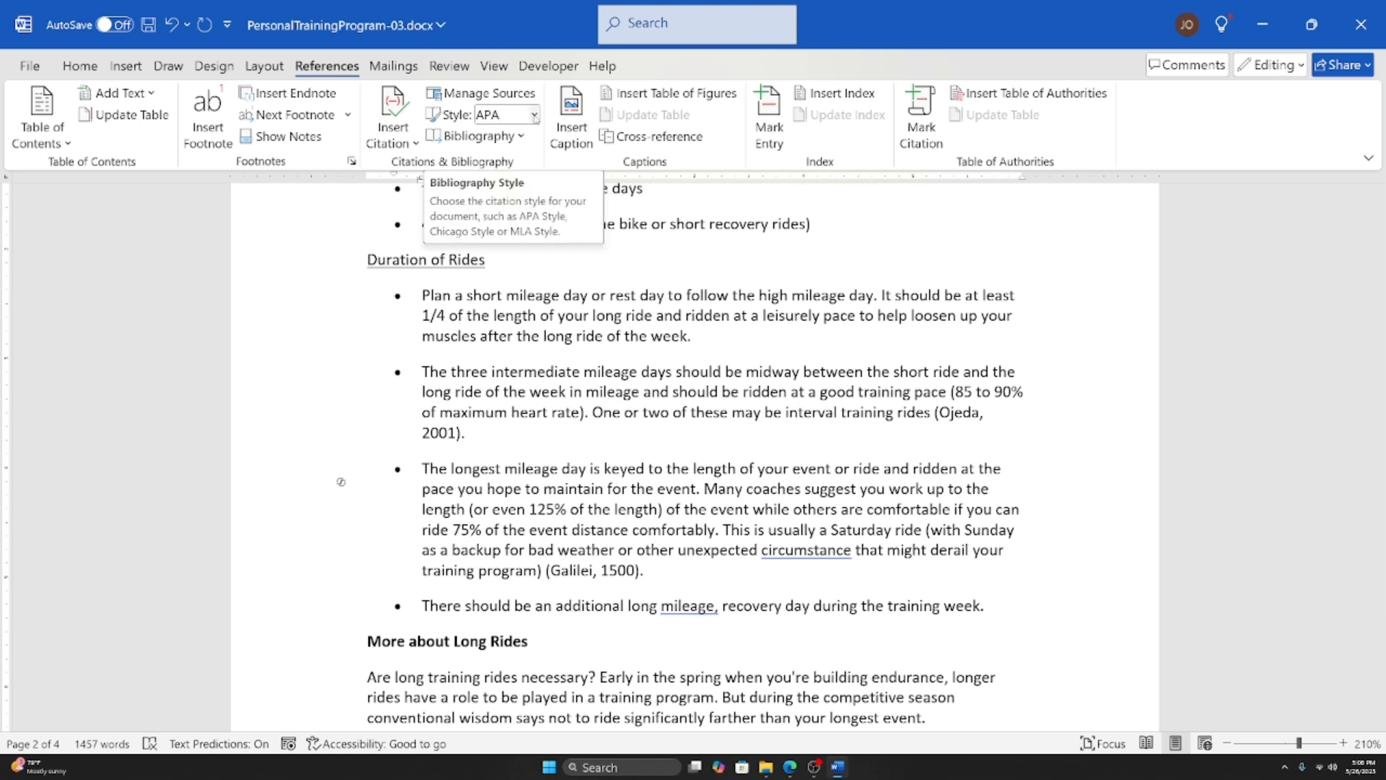
# Step: Change the document's citation and bibliography style to MLA Seventh Edition
pyautogui.click(535, 115)
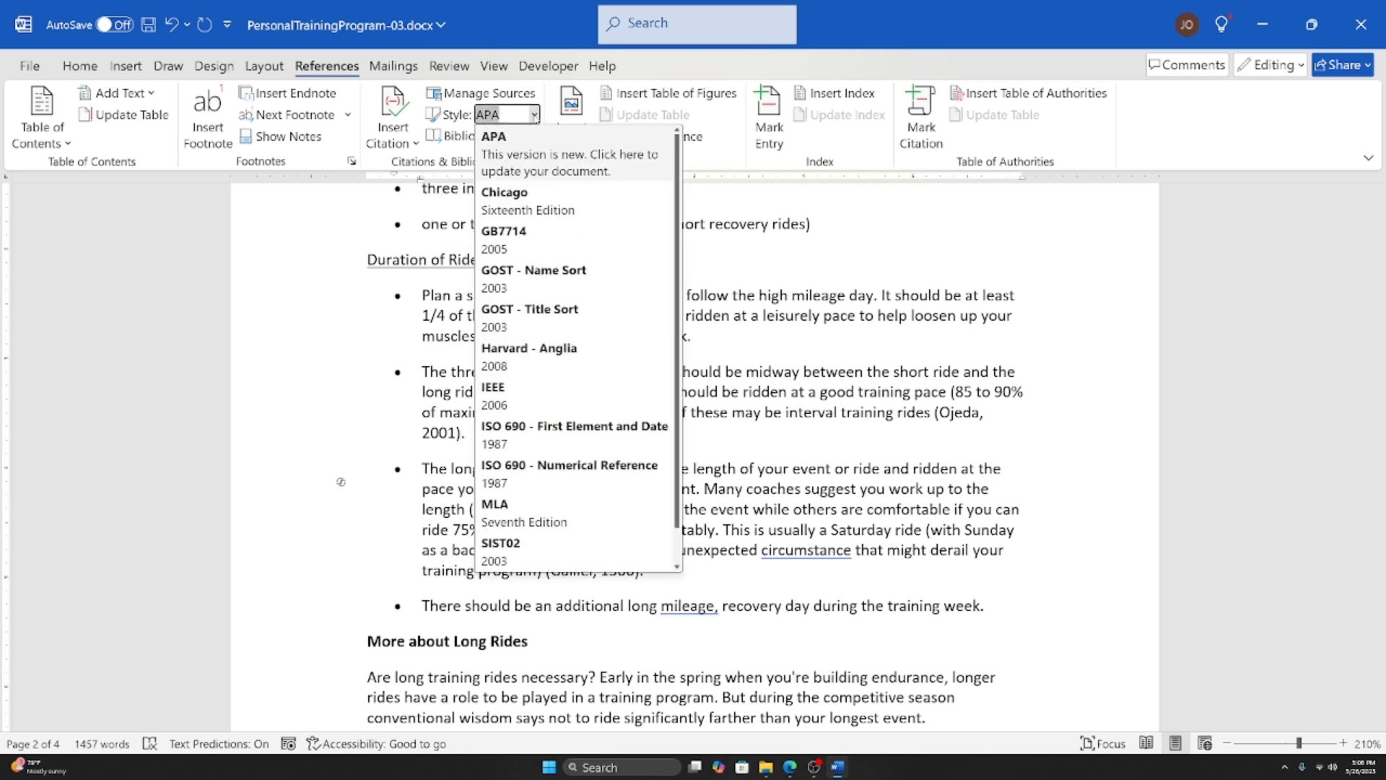
pyautogui.scroll(-1, 583, 314)
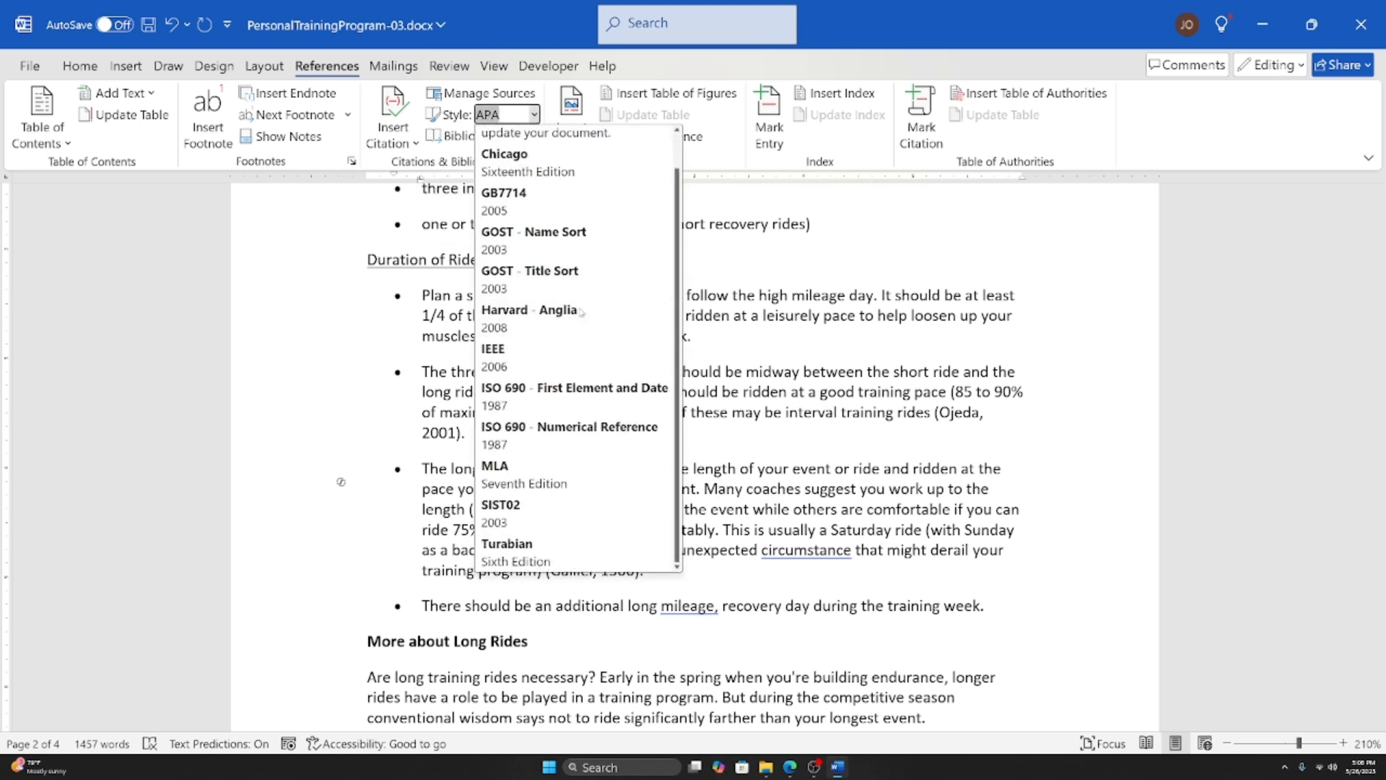
pyautogui.scroll(1, 568, 348)
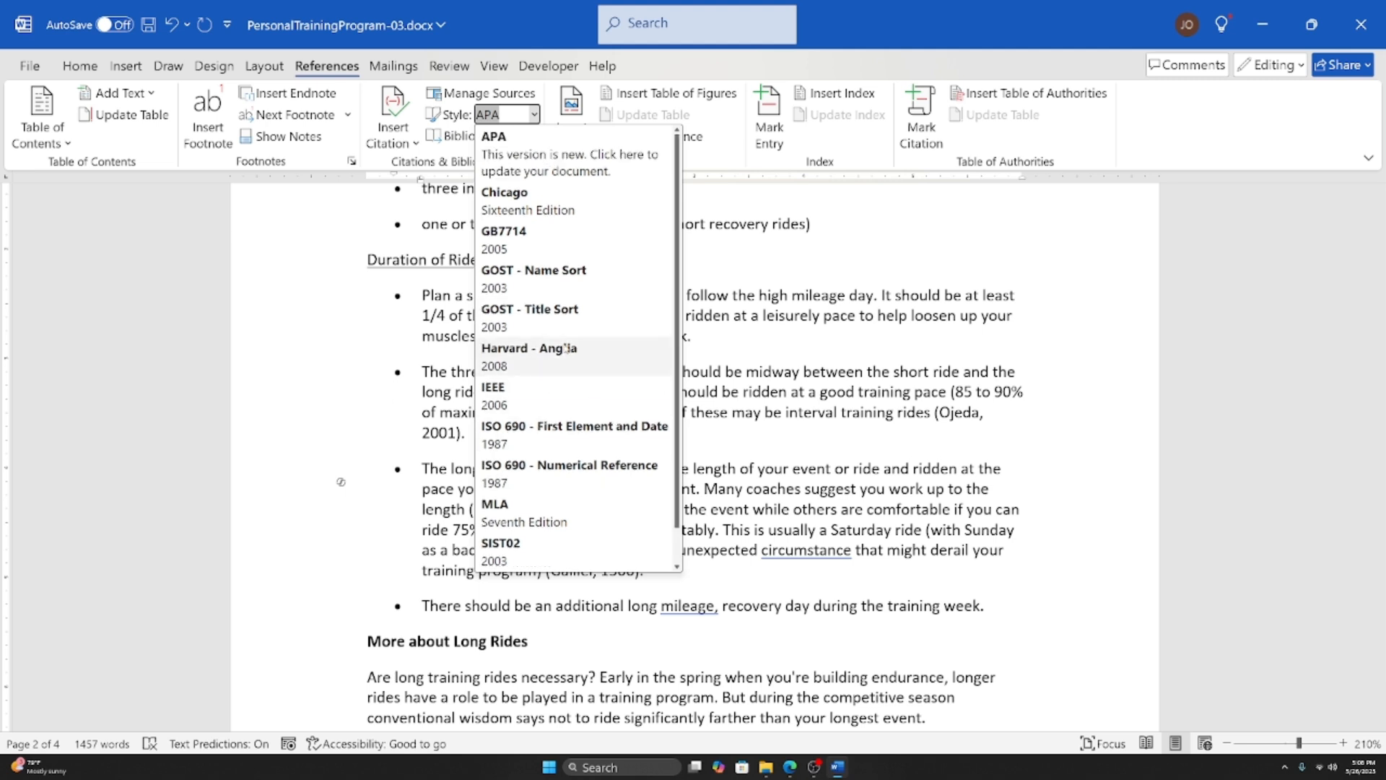
pyautogui.scroll(-1, 514, 470)
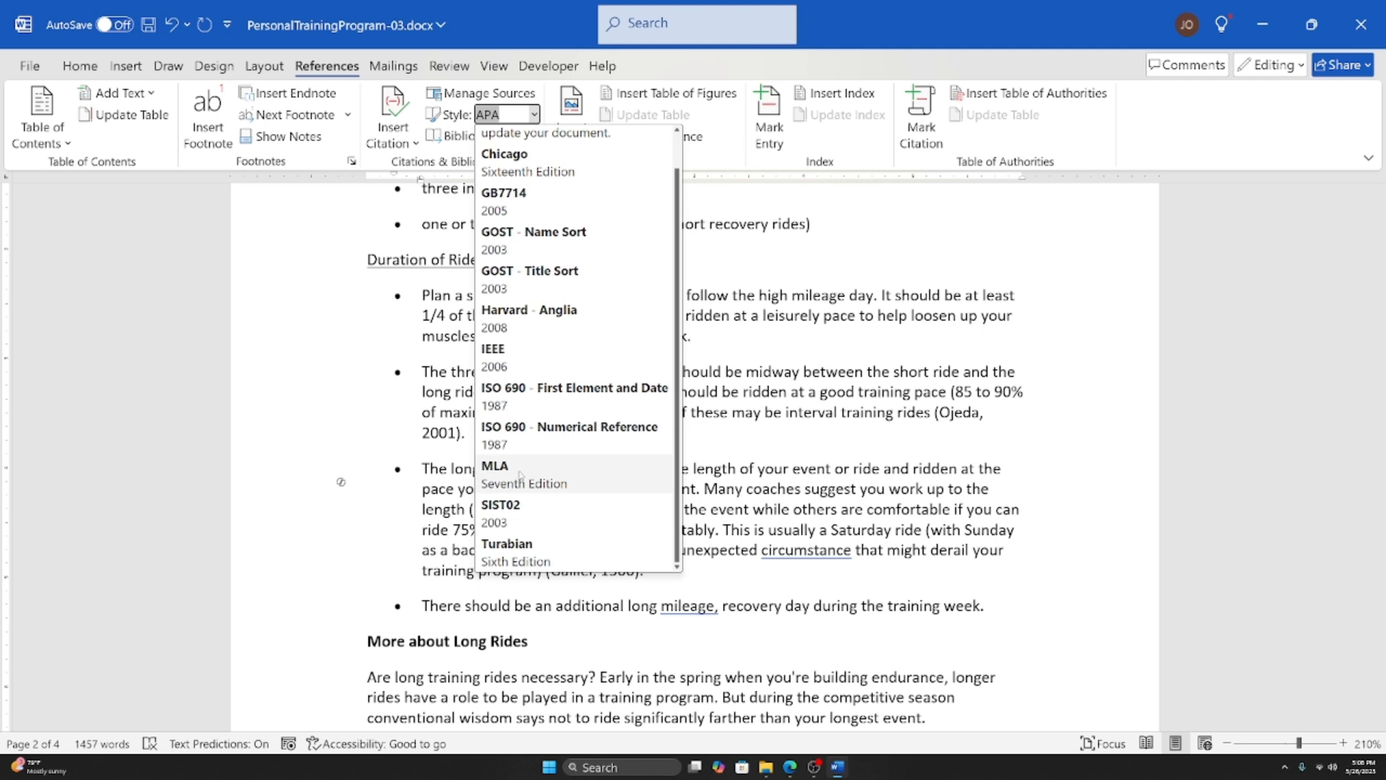
pyautogui.click(522, 477)
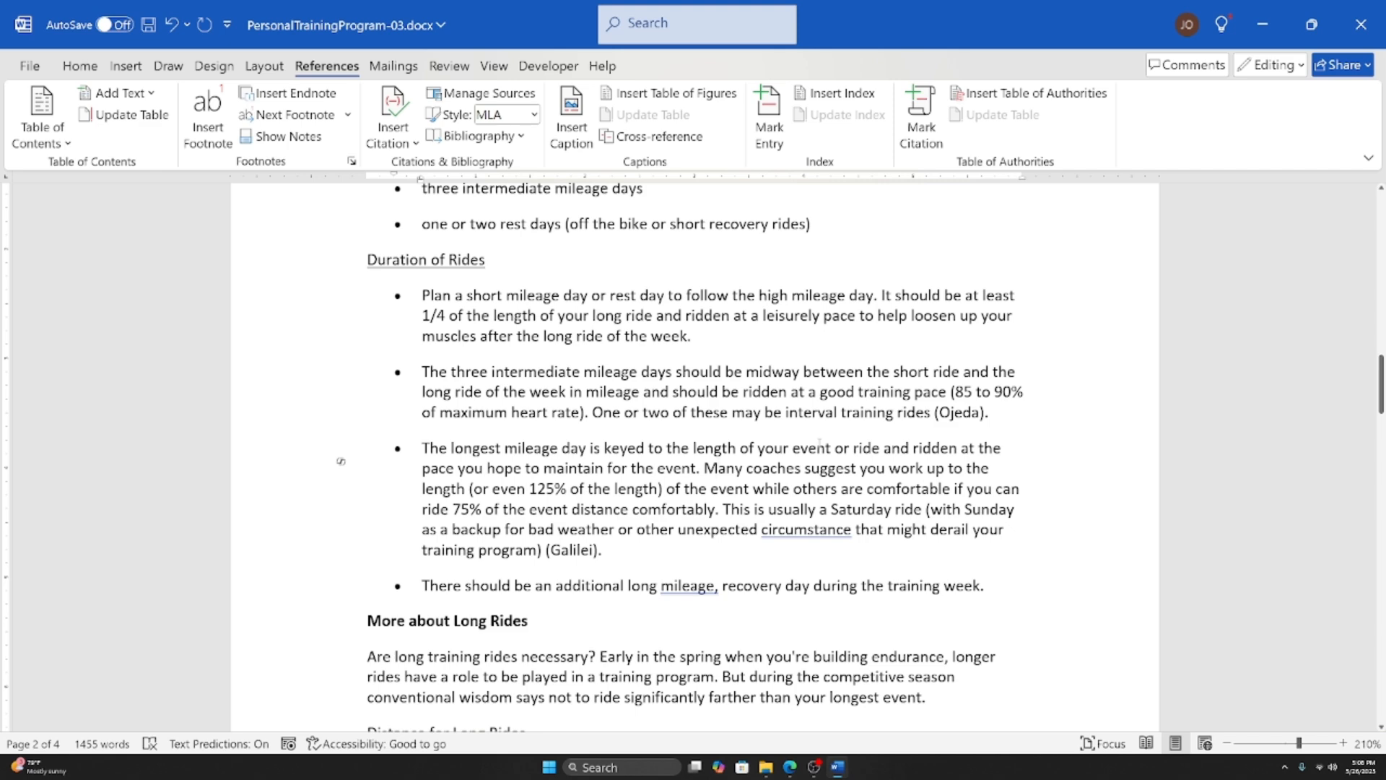
# Step: Insert a citation to the 2018 book source after "your goal events" in the first Distance for Long Rides paragraph
pyautogui.scroll(-5, 341, 461)
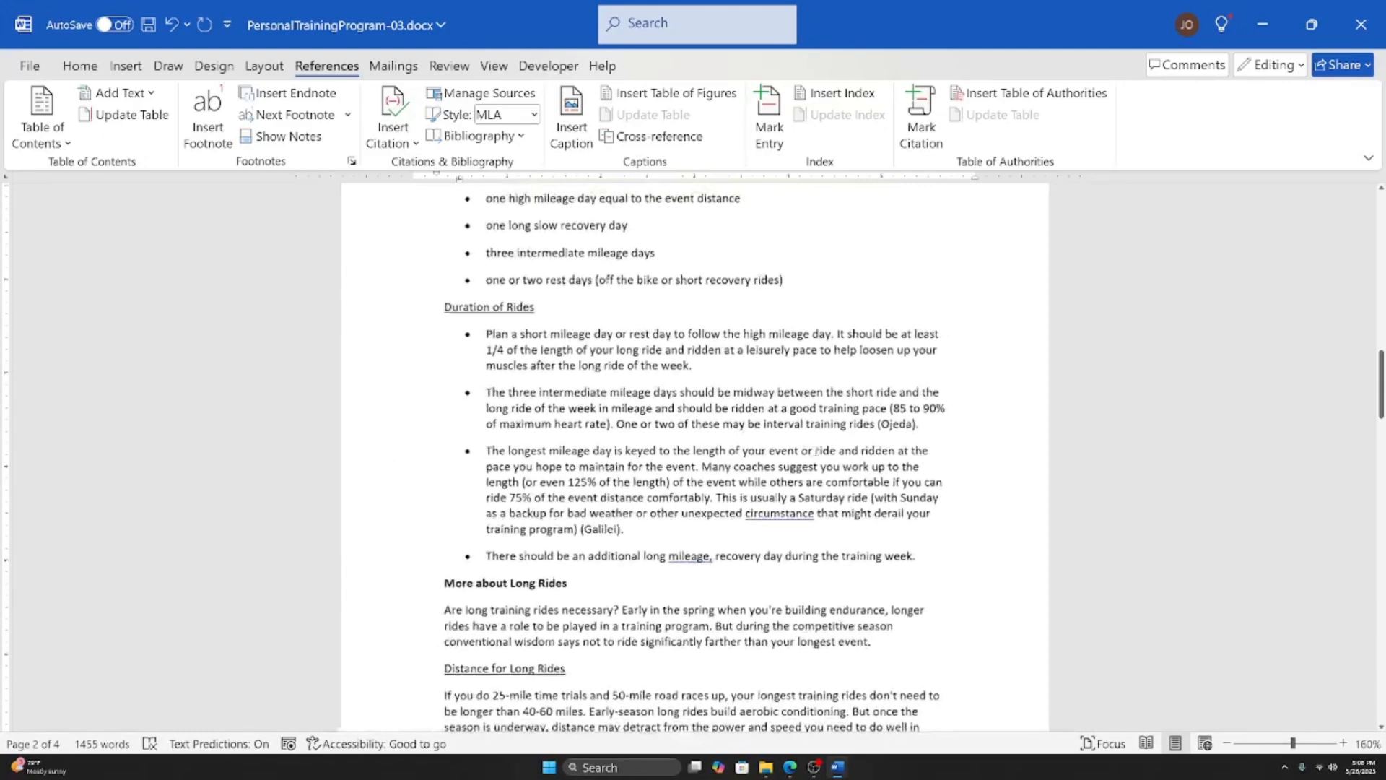
pyautogui.scroll(-3, 419, 462)
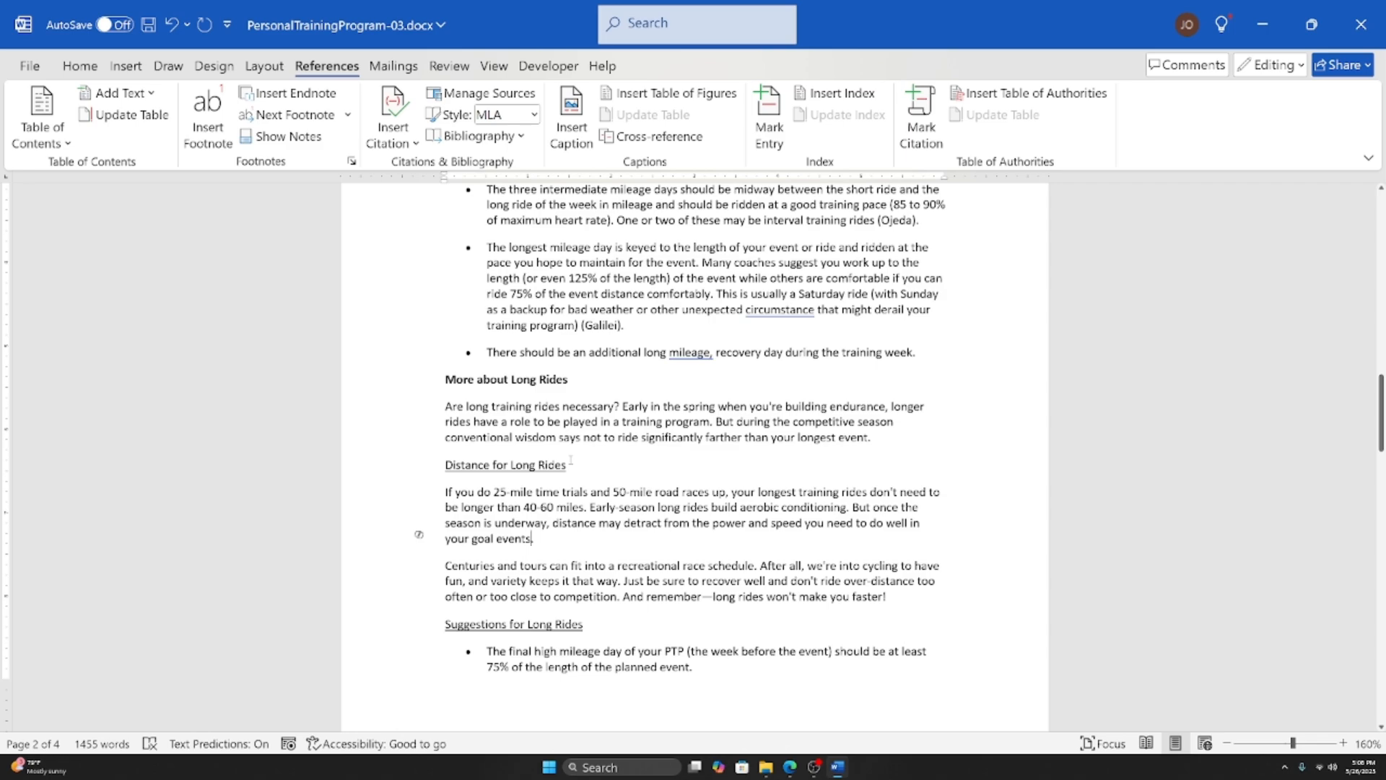
pyautogui.click(532, 539)
pyautogui.scroll(9, 693, 455)
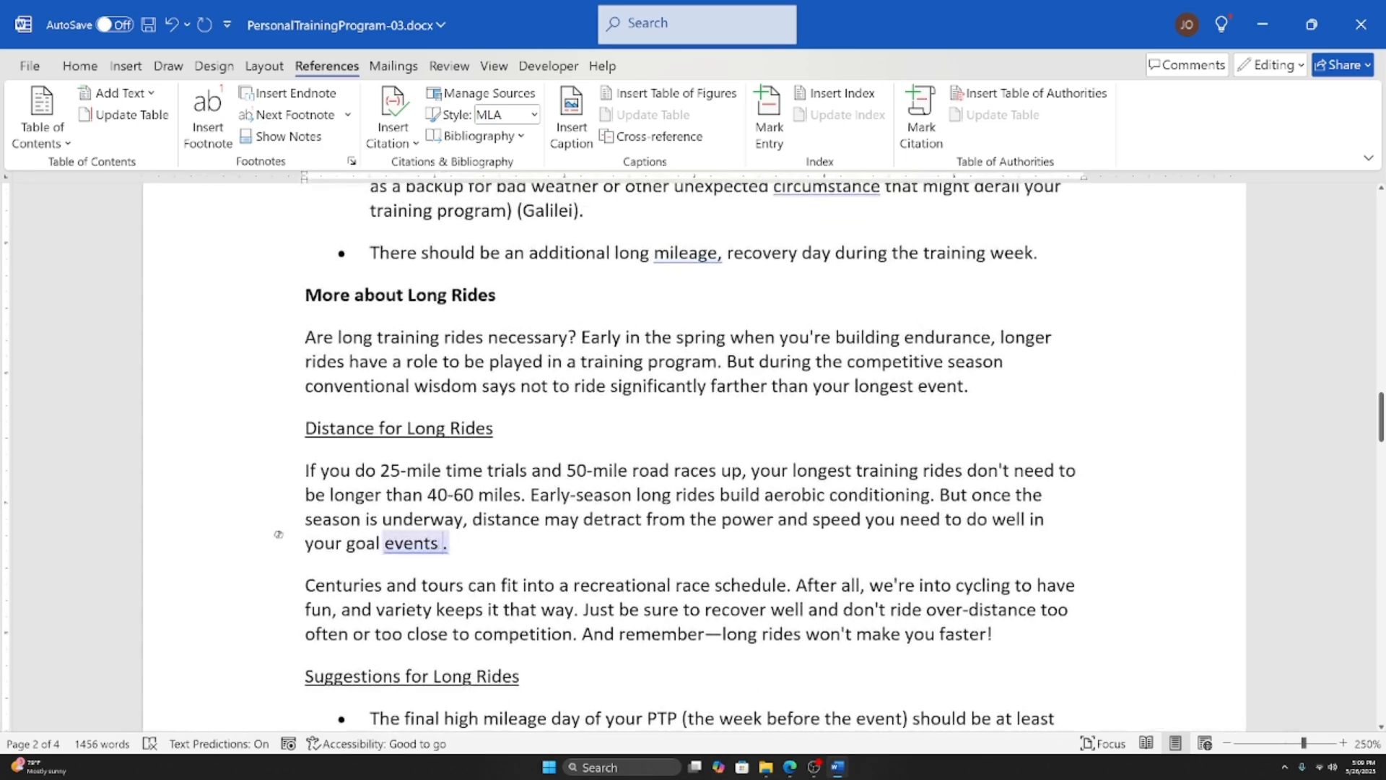
pyautogui.click(396, 137)
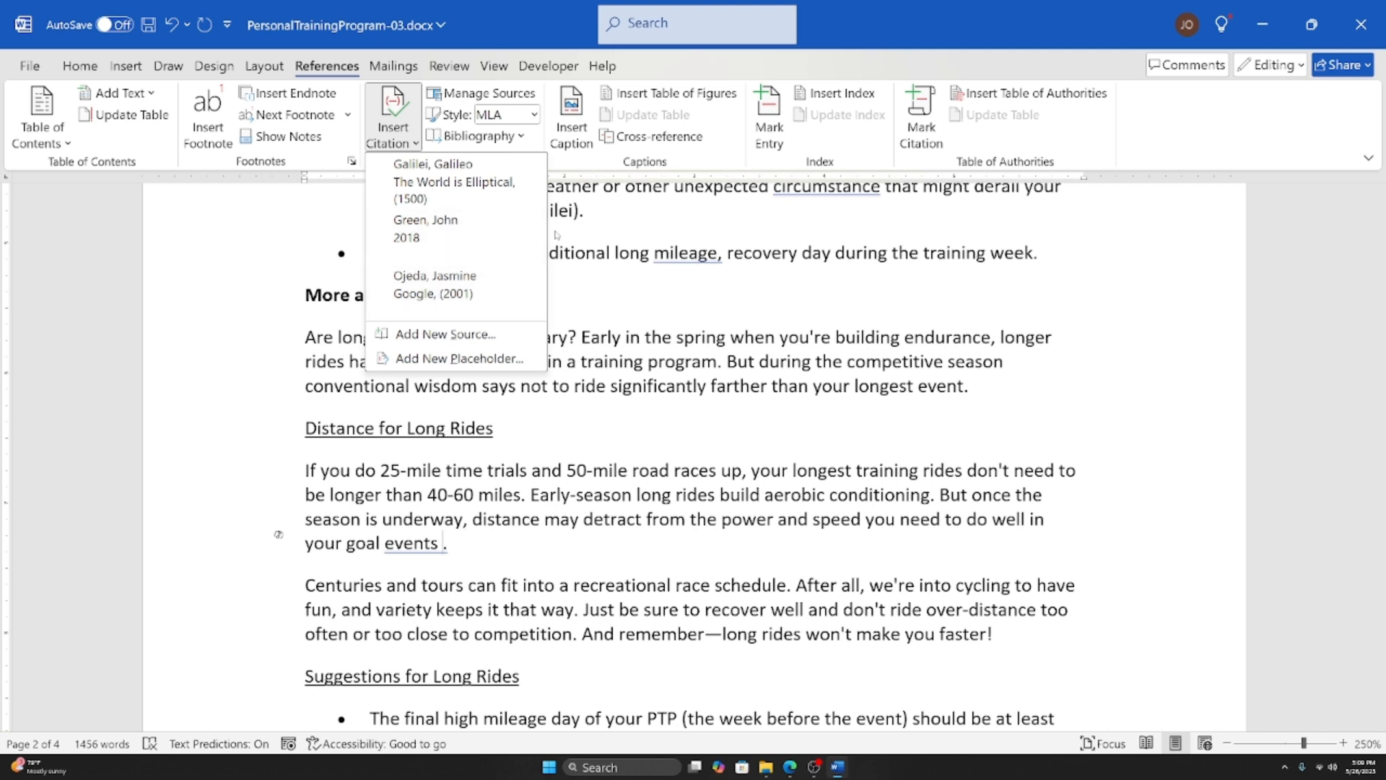
pyautogui.click(440, 245)
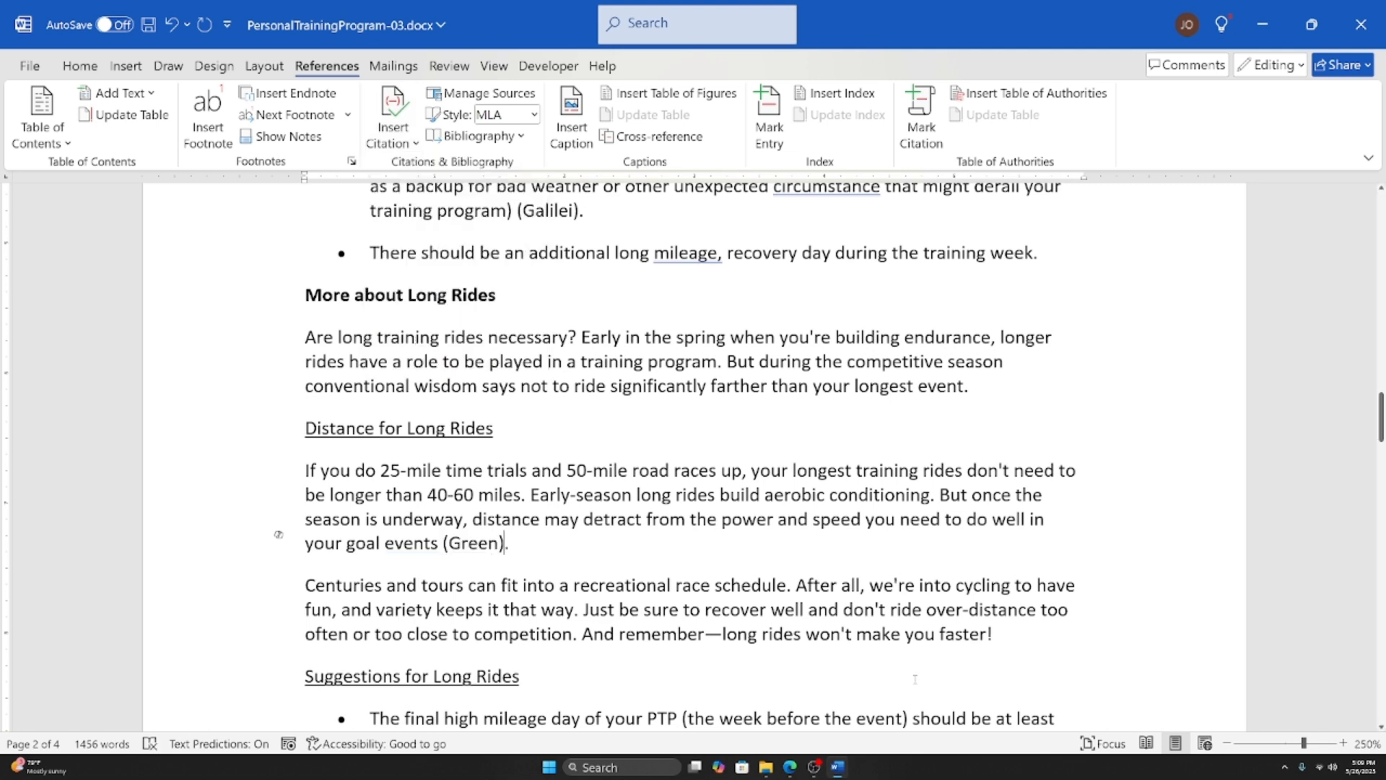
pyautogui.scroll(-10, 908, 634)
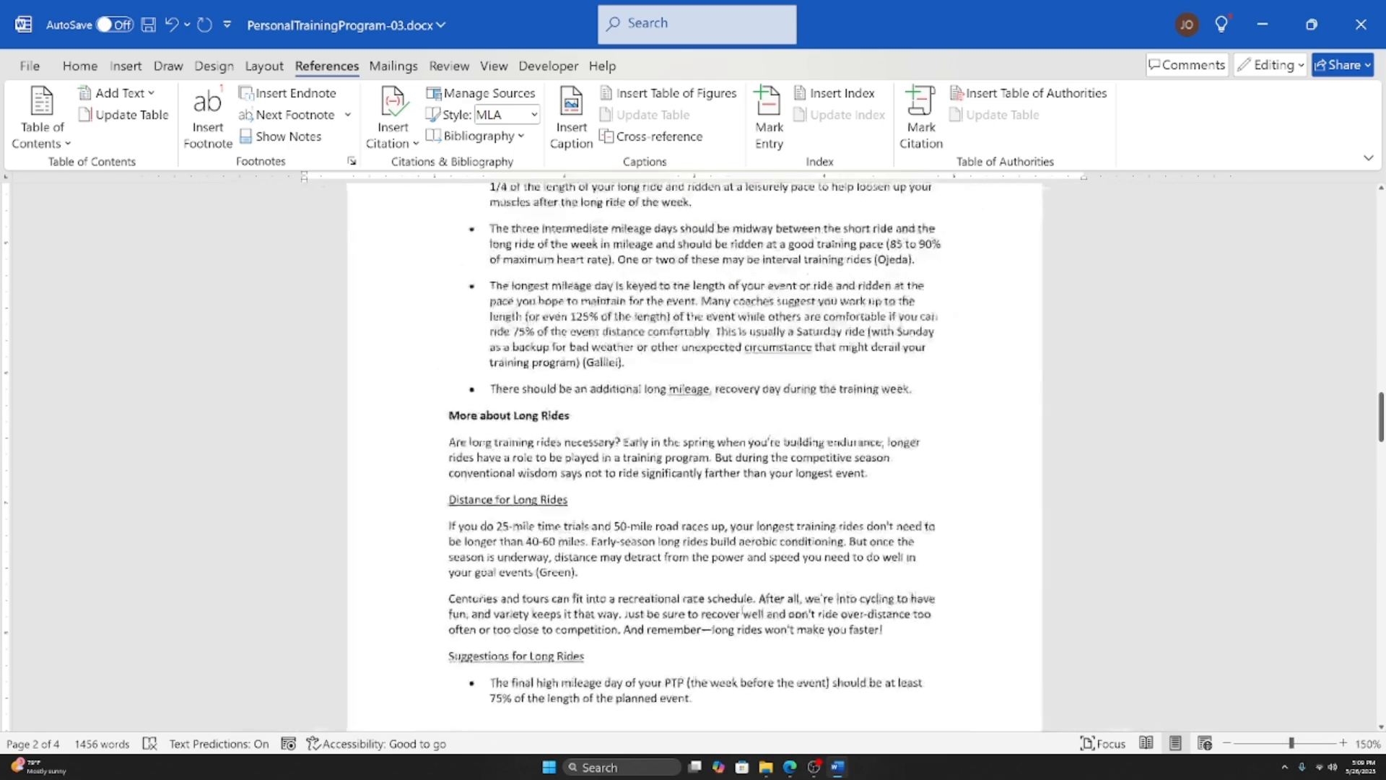
pyautogui.scroll(-2, 434, 624)
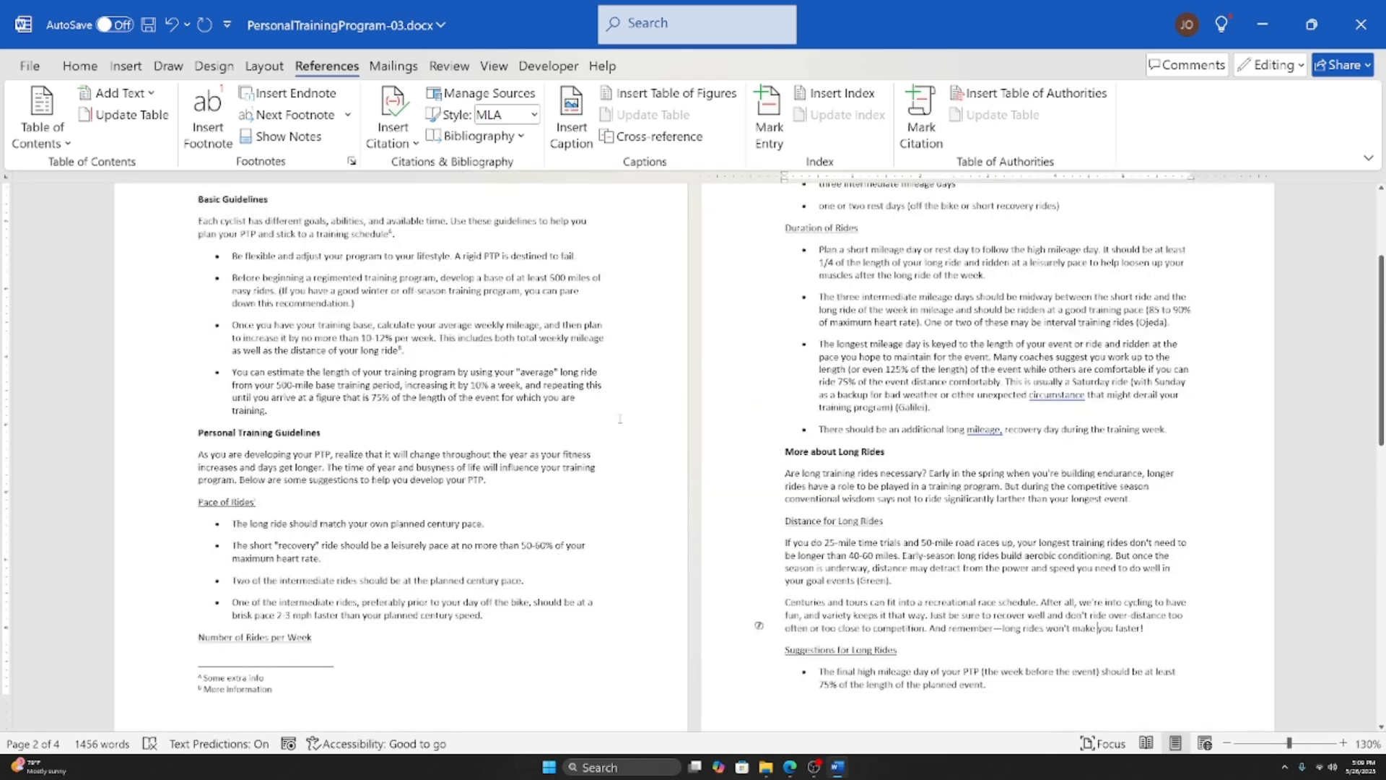
pyautogui.scroll(1, 758, 448)
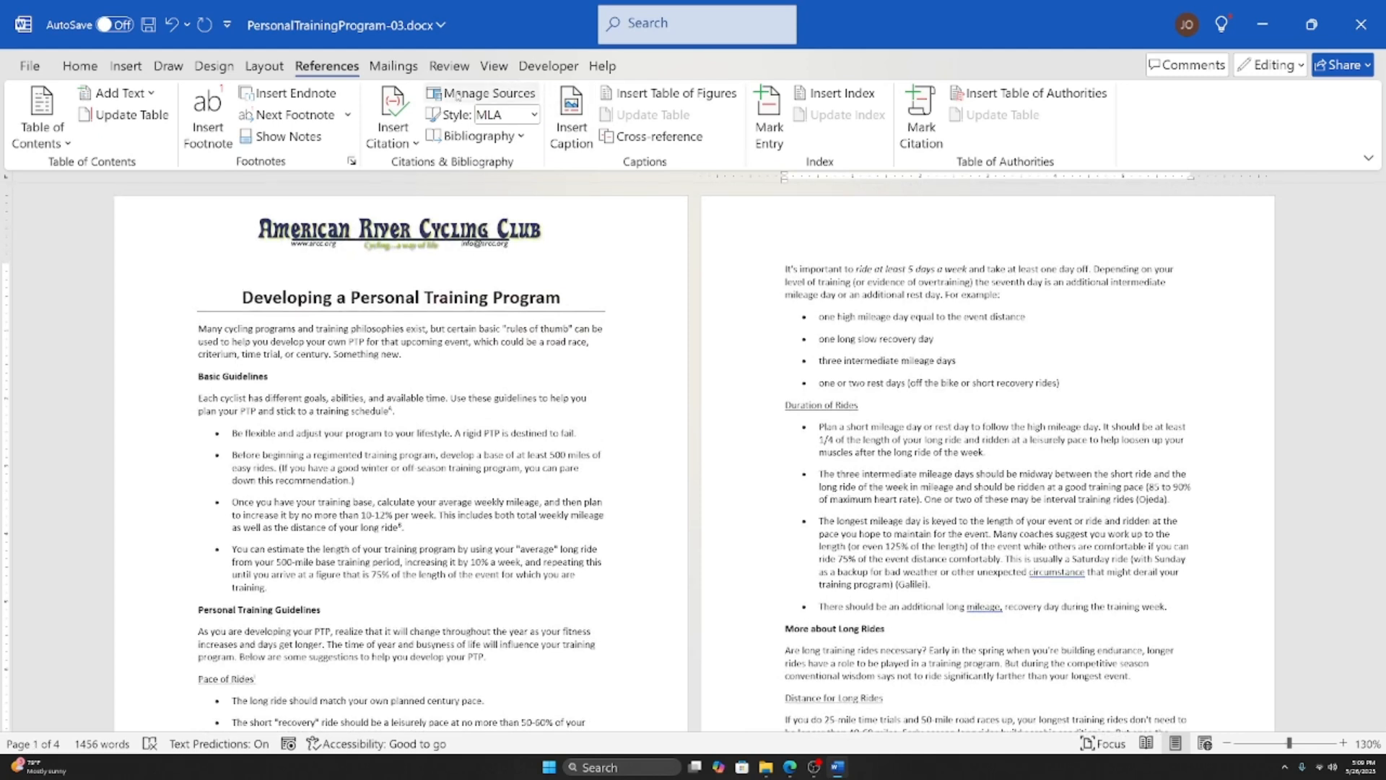
# Step: Insert the built-in Bibliography on the empty line below the last bullet at the end of the document
pyautogui.click(952, 518)
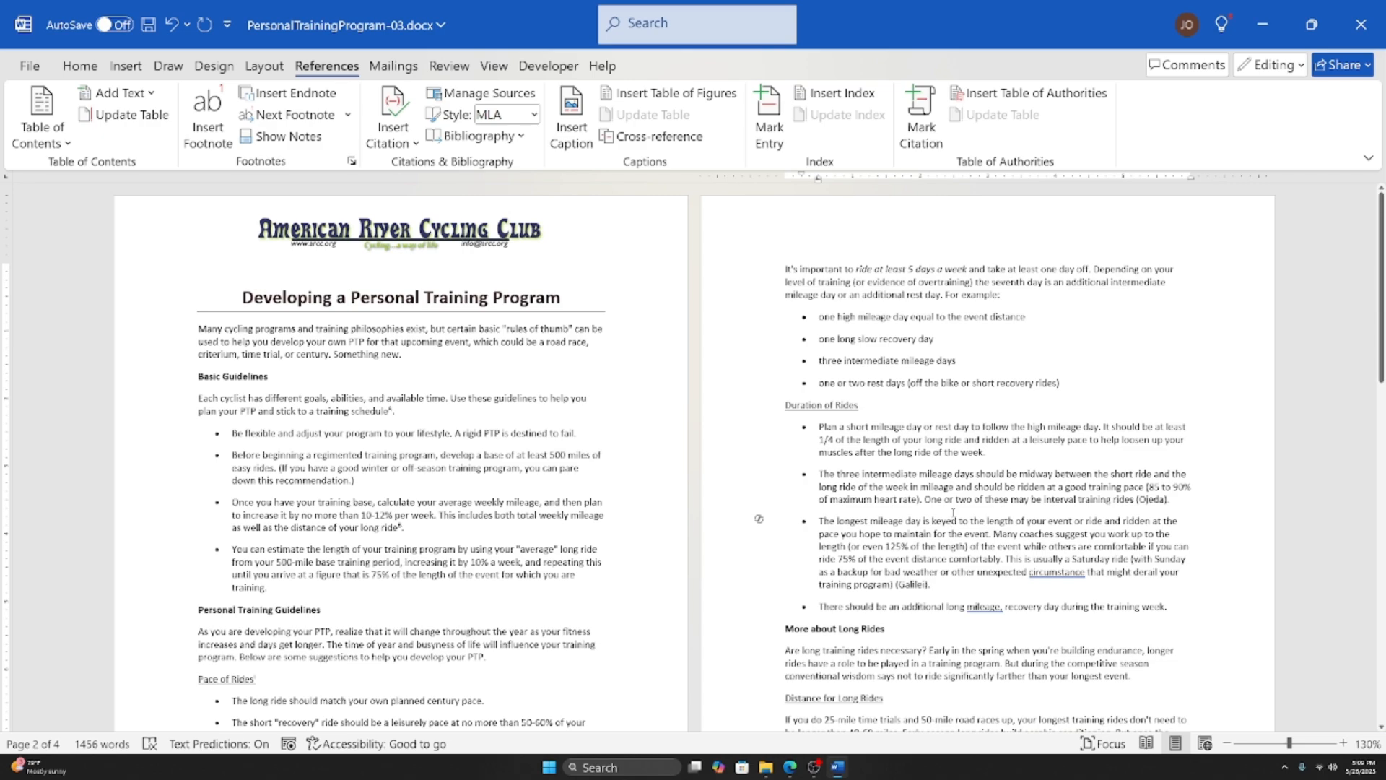
pyautogui.scroll(-15, 953, 512)
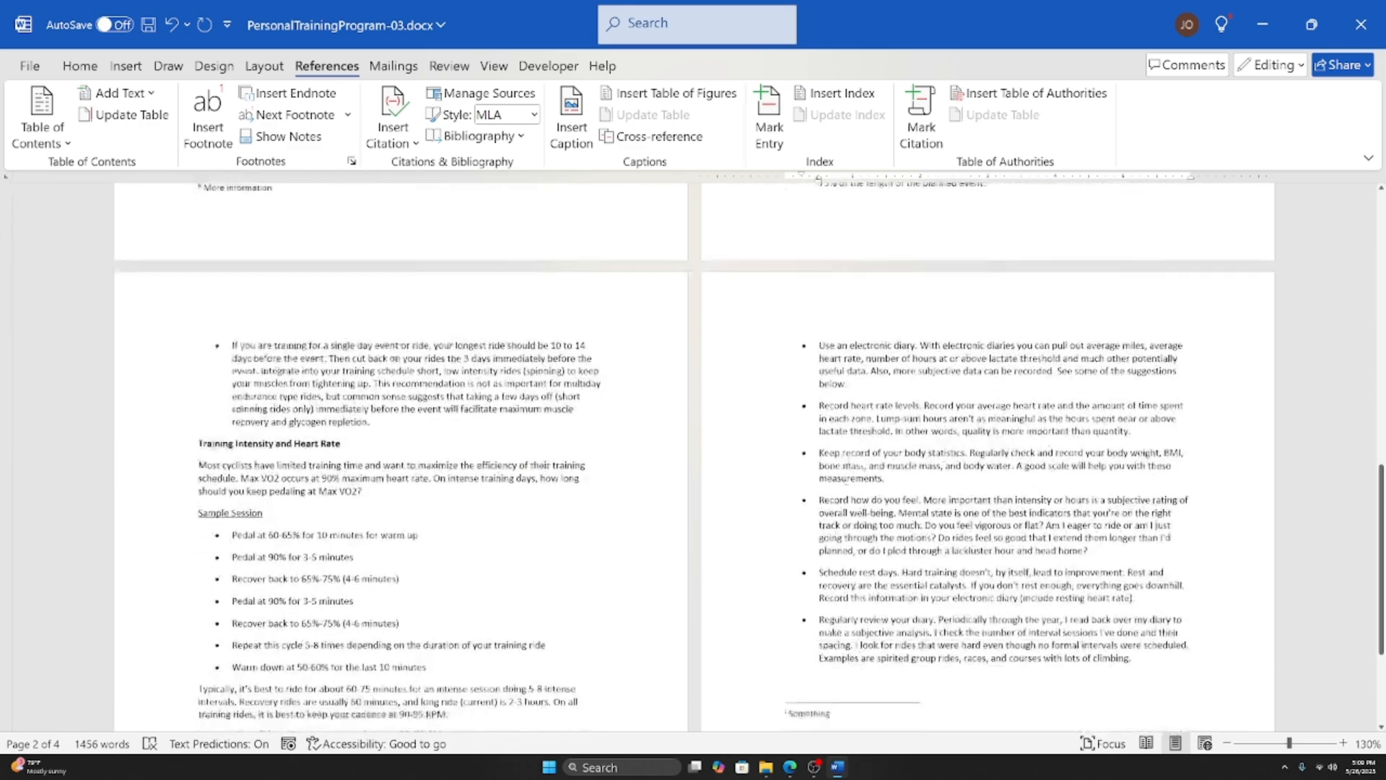
pyautogui.click(986, 365)
pyautogui.click(986, 392)
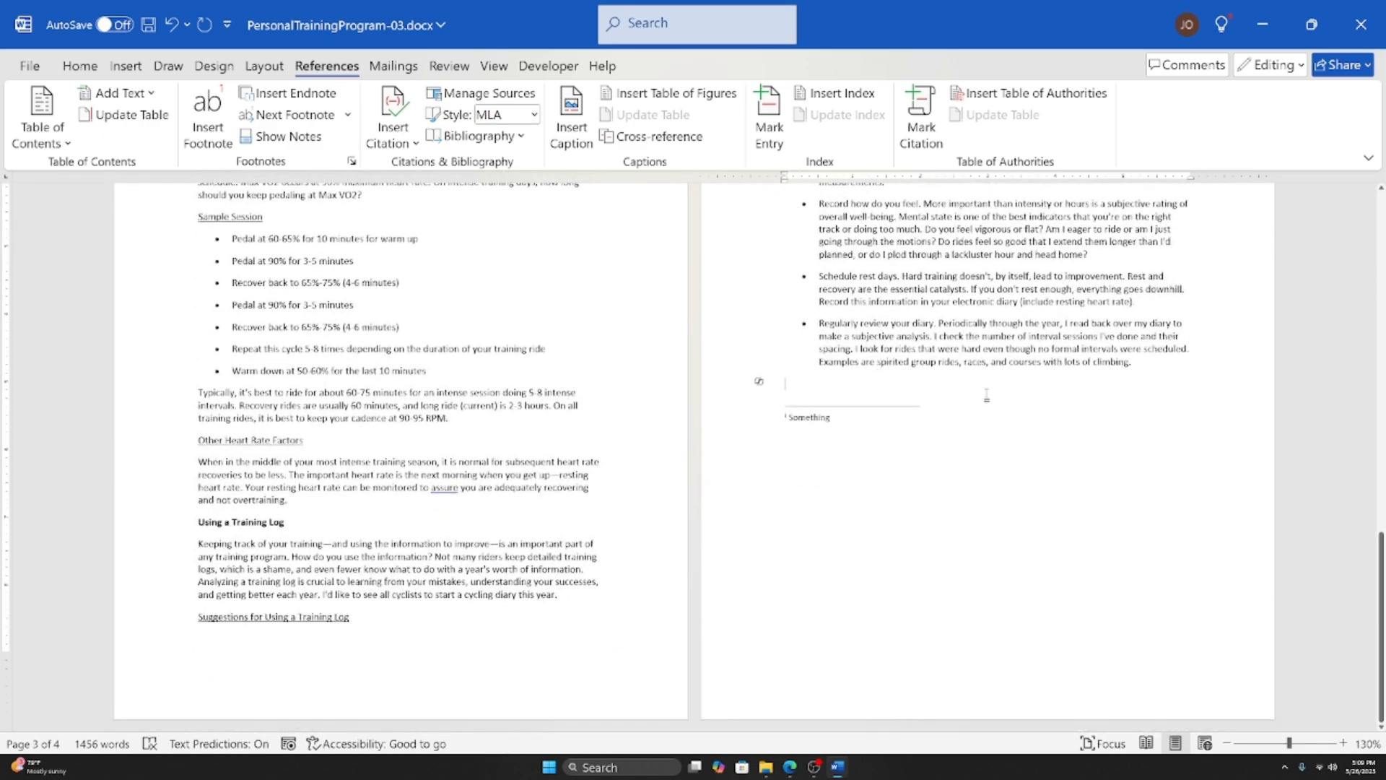
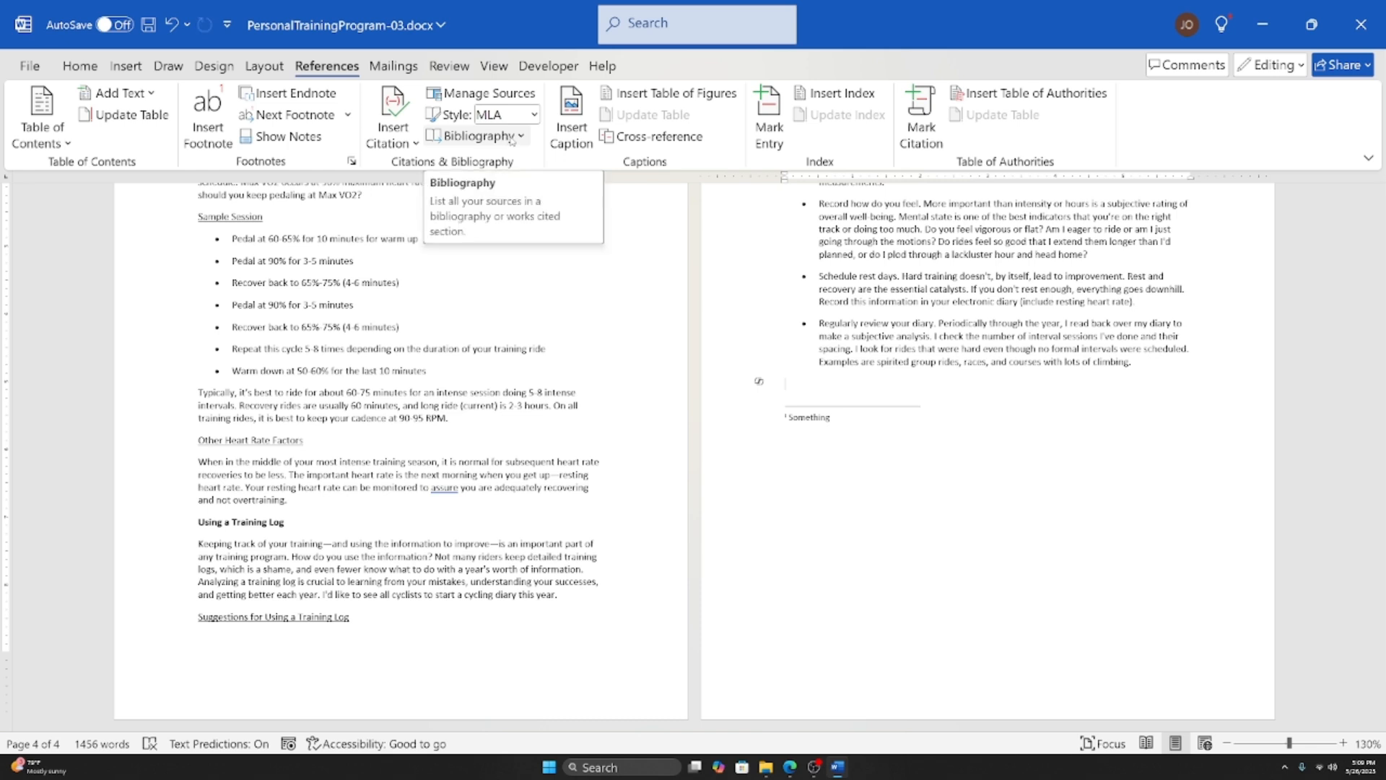
pyautogui.click(511, 137)
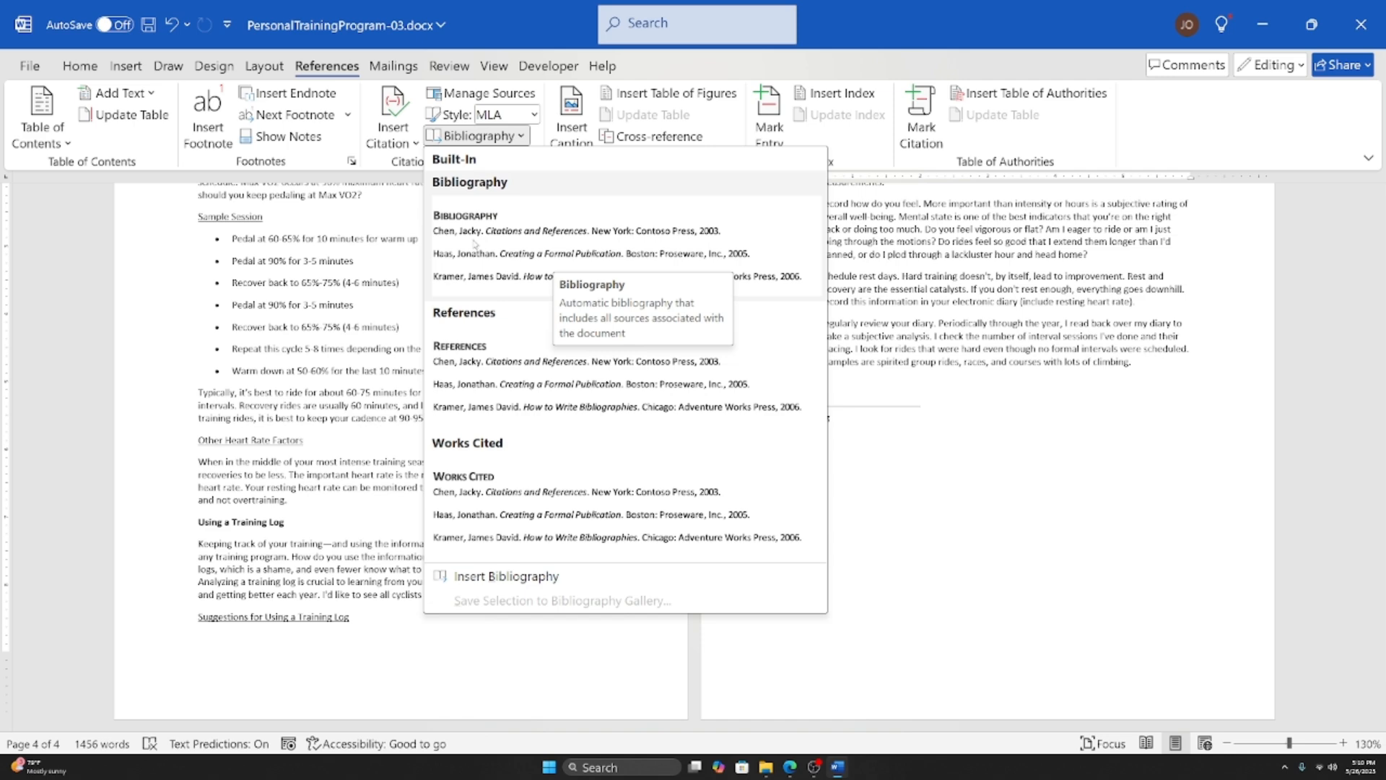
pyautogui.click(474, 244)
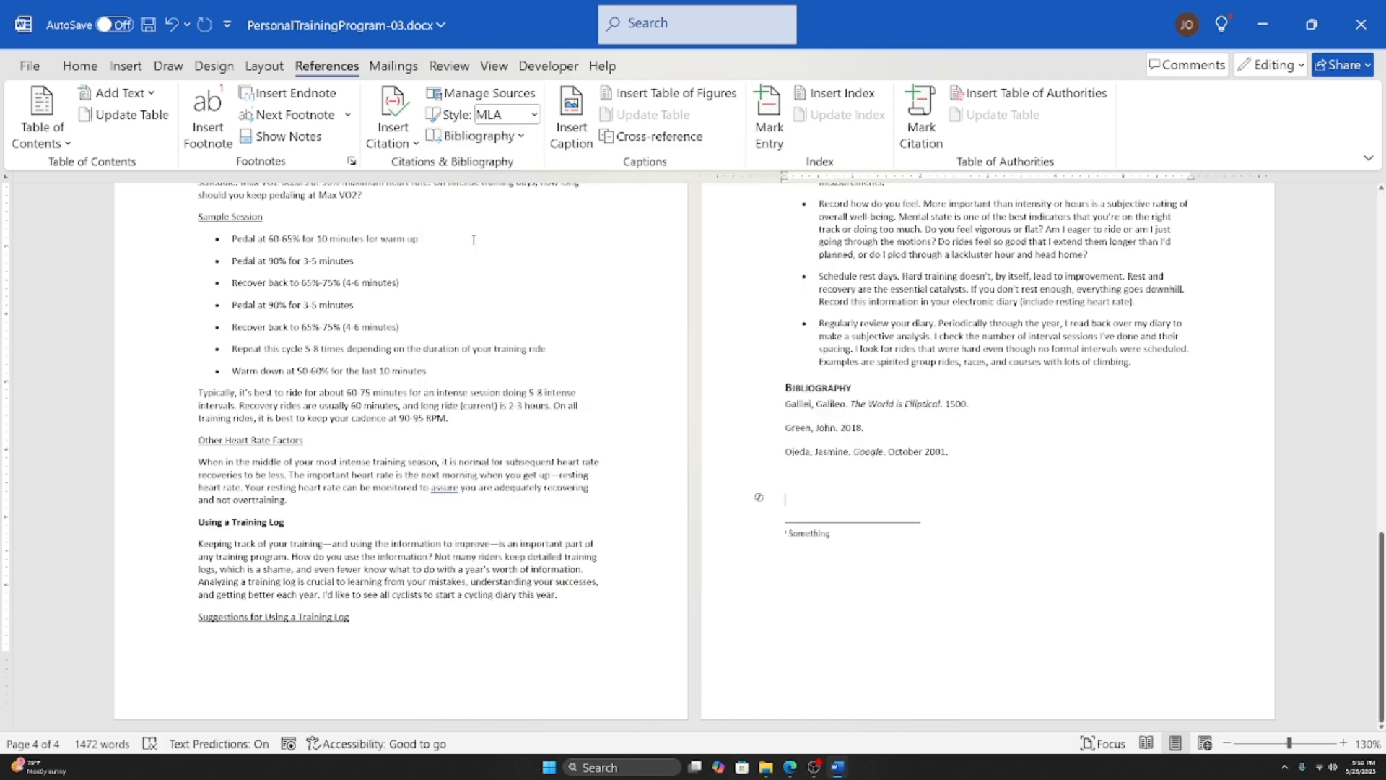
pyautogui.keyDown('ctrl'); pyautogui.scroll(6, 1005, 598); pyautogui.keyUp('ctrl')
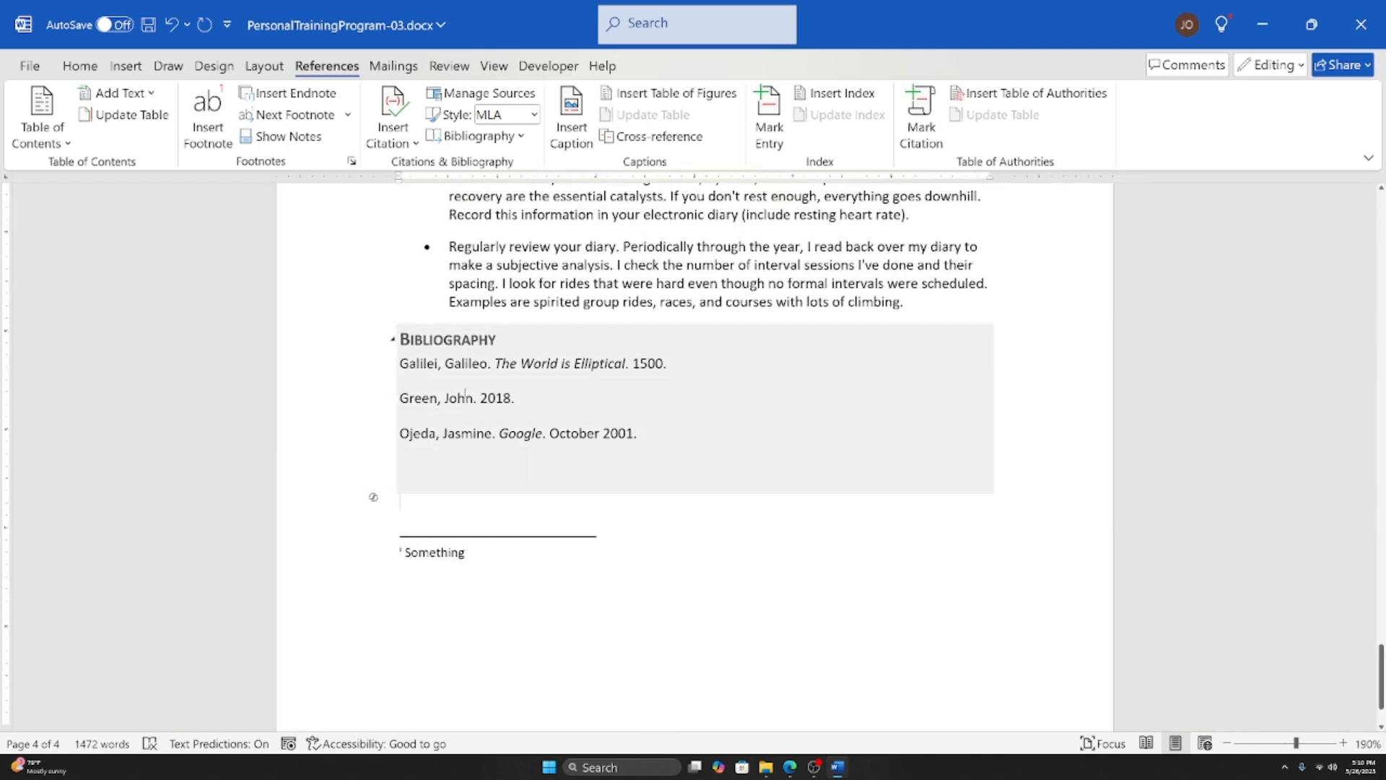
pyautogui.click(597, 412)
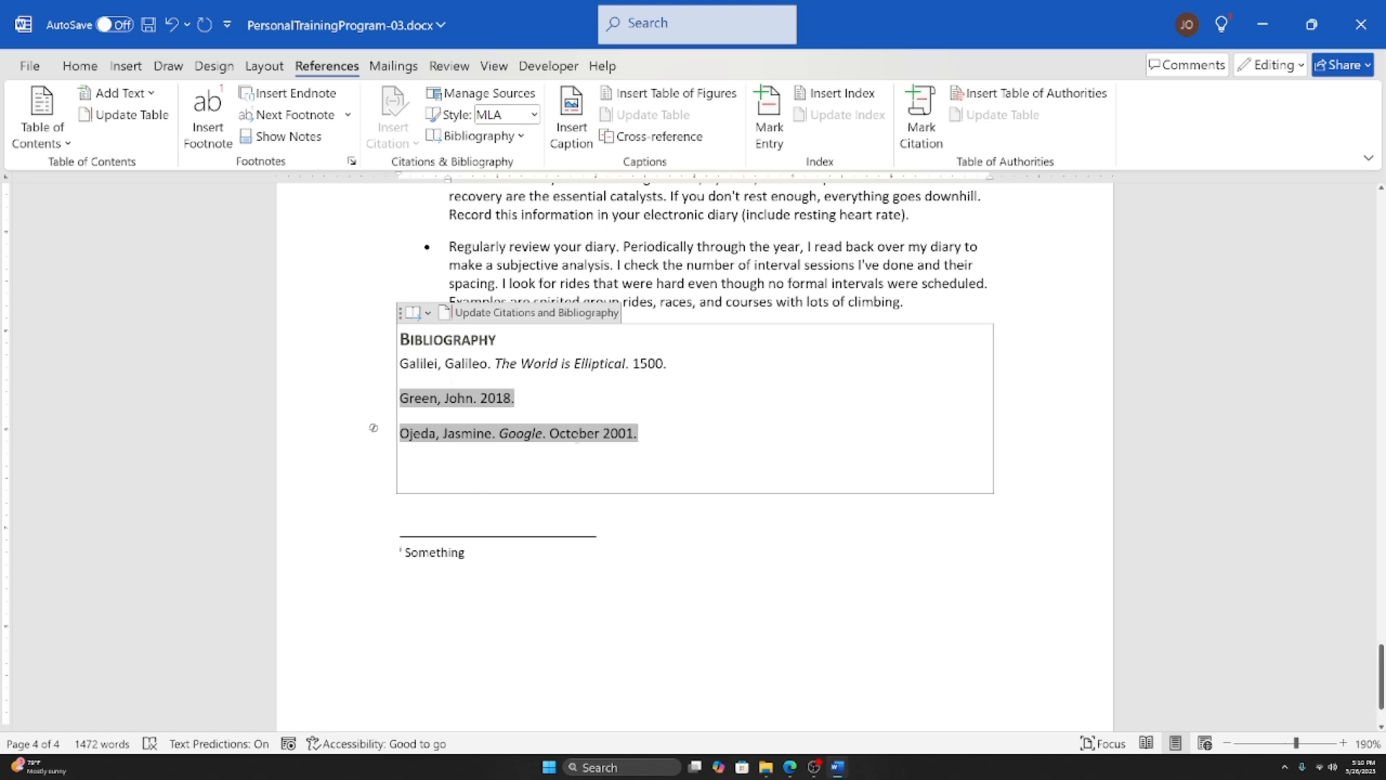
pyautogui.click(498, 409)
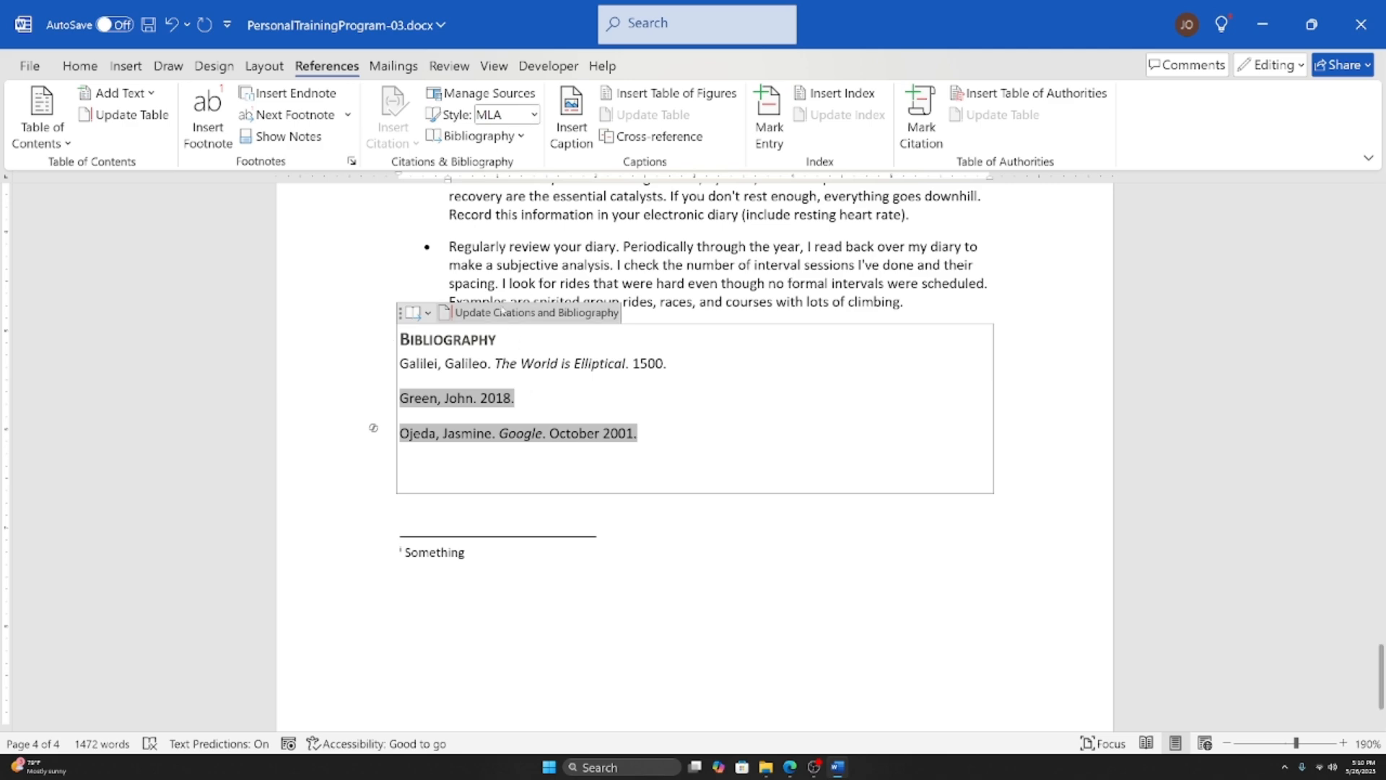
pyautogui.click(540, 556)
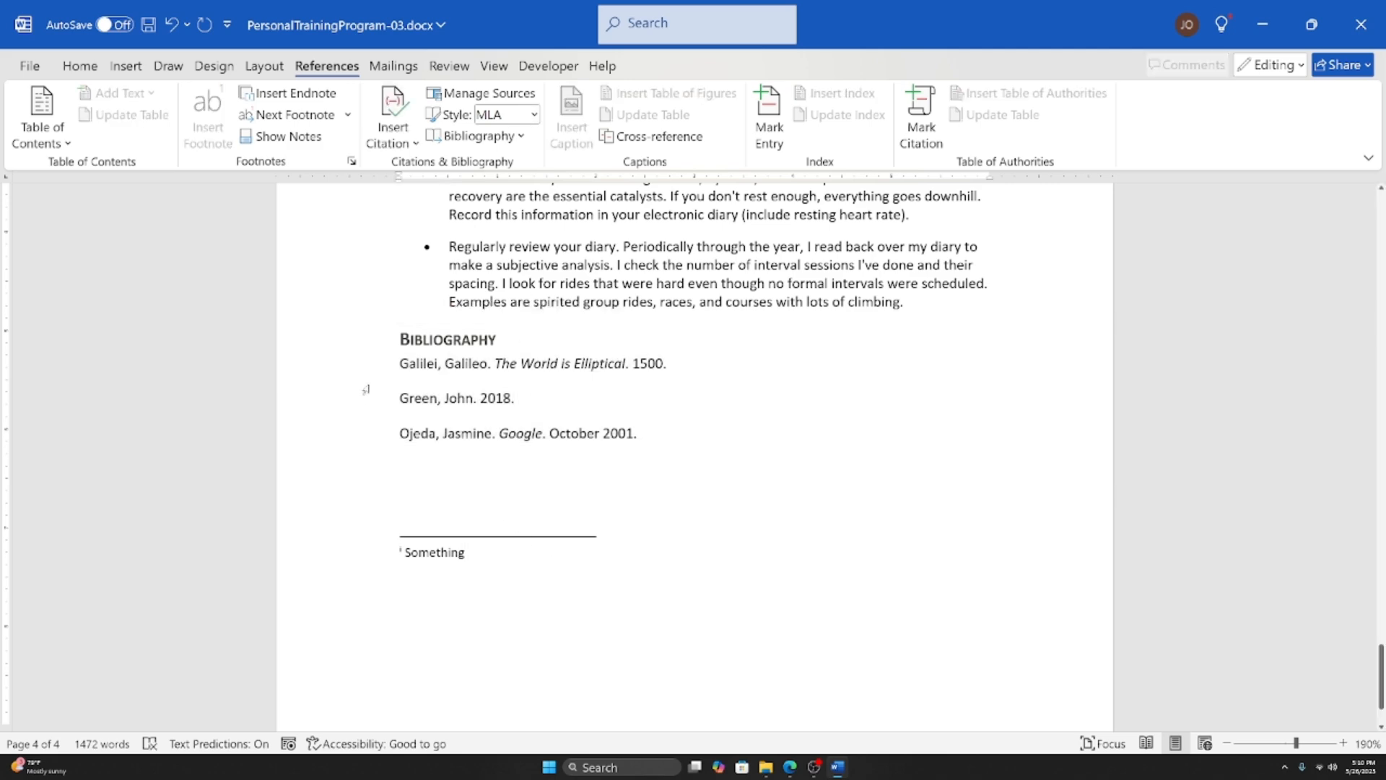
# Step: Change the document's citation and bibliography style to APA Sixth Edition
pyautogui.scroll(-4, 412, 402)
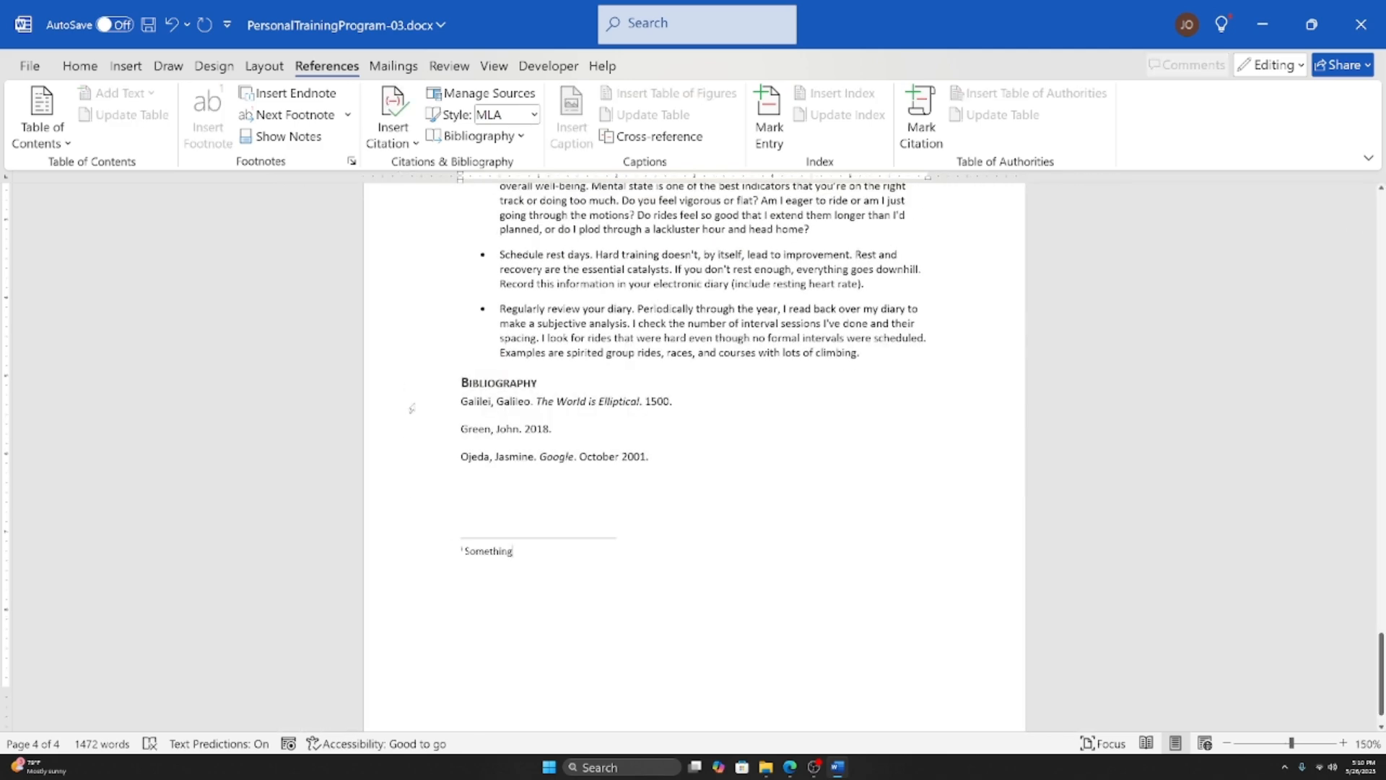
pyautogui.click(535, 116)
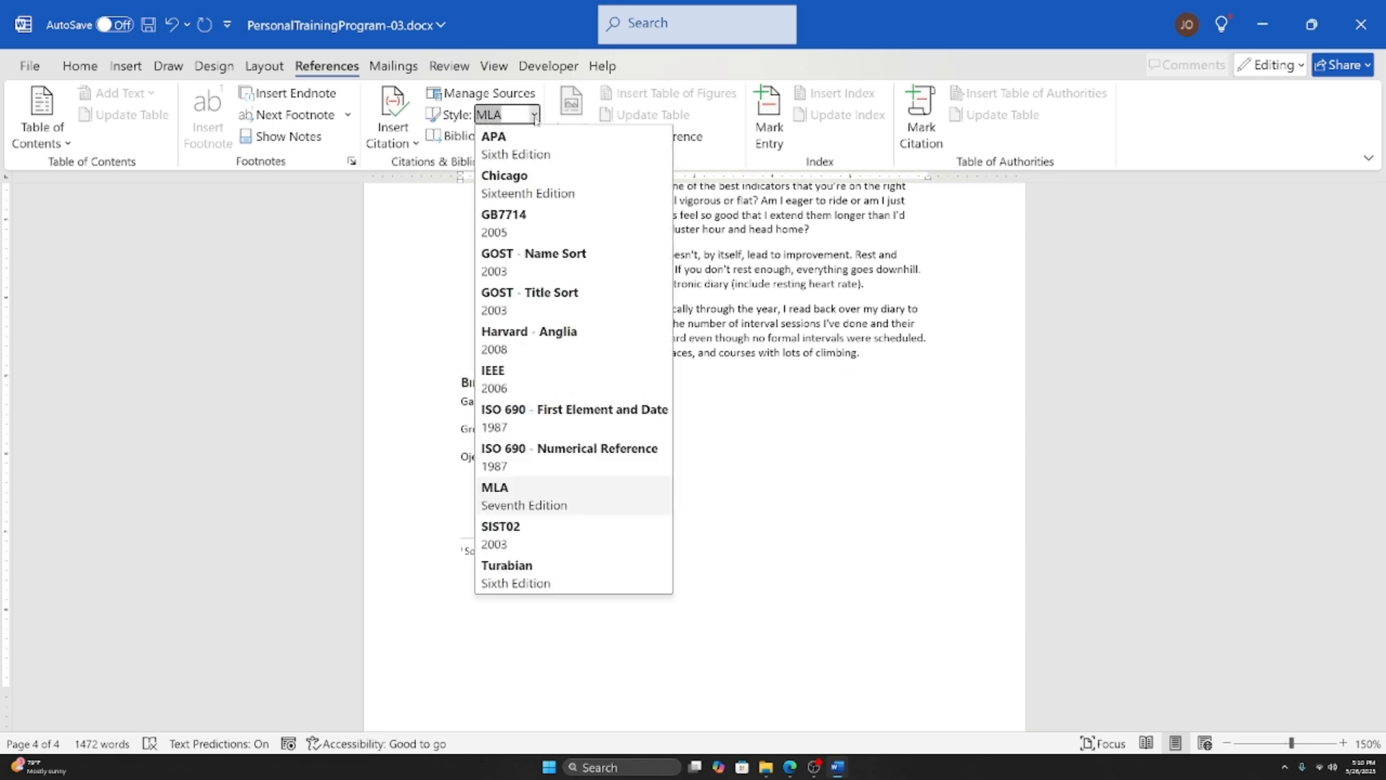
pyautogui.click(505, 145)
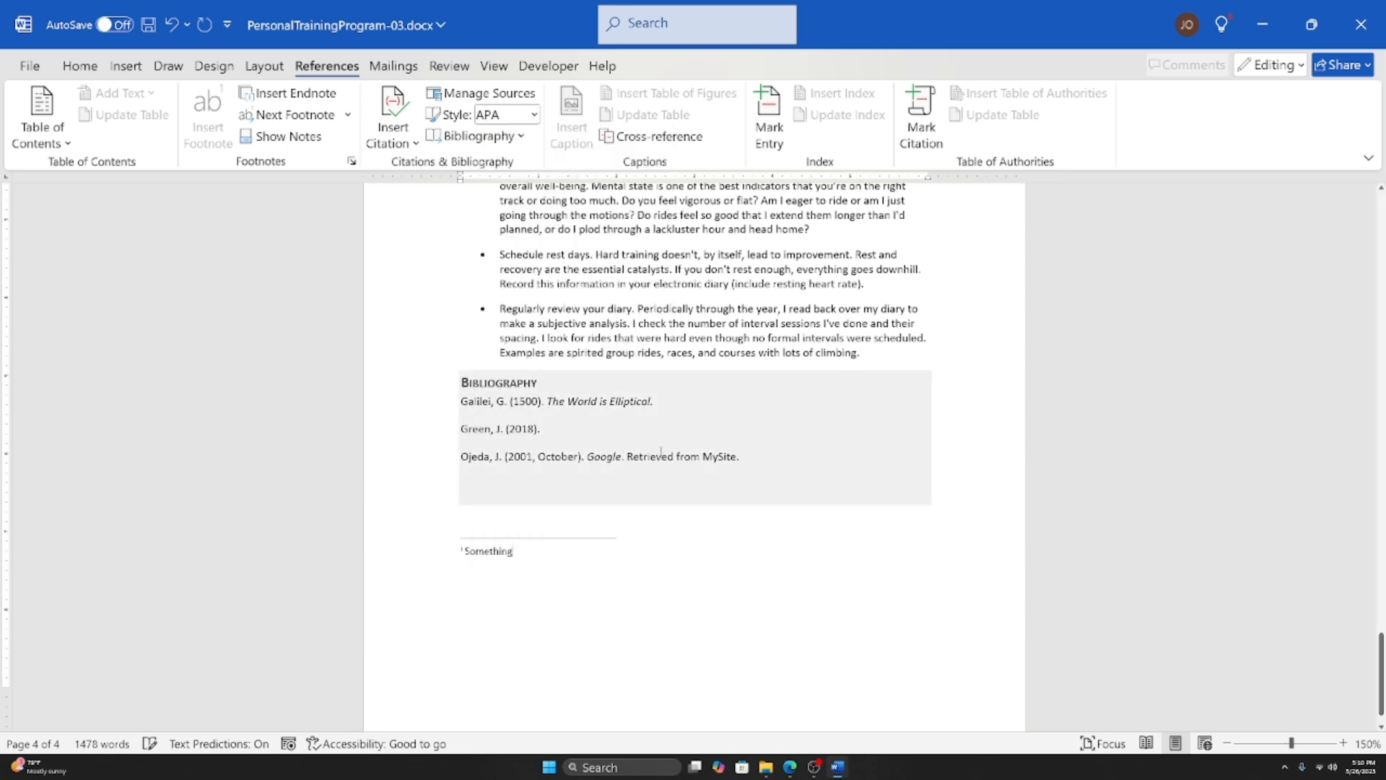
pyautogui.keyDown('ctrl'); pyautogui.scroll(4, 458, 408); pyautogui.keyUp('ctrl')
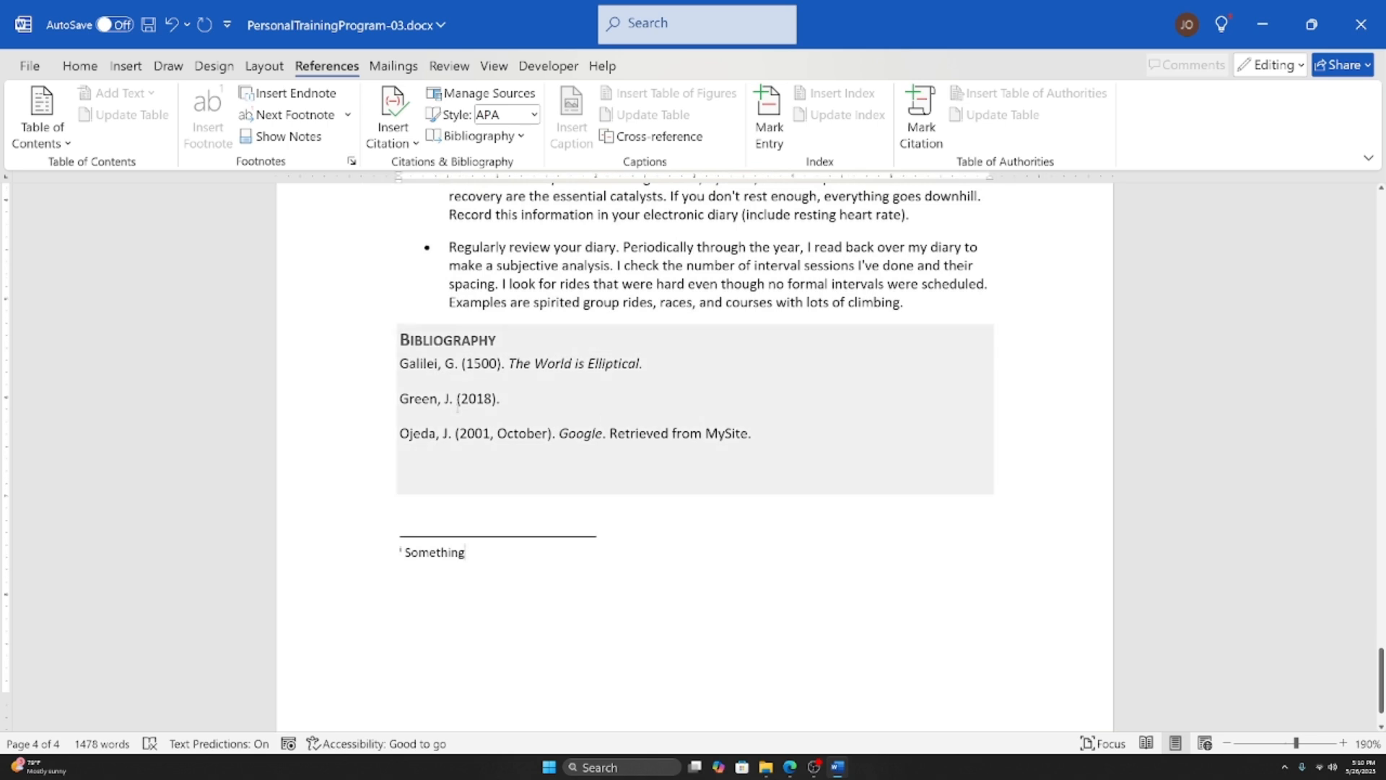
# Step: Switch the citation and bibliography style back to MLA Seventh Edition
pyautogui.click(462, 514)
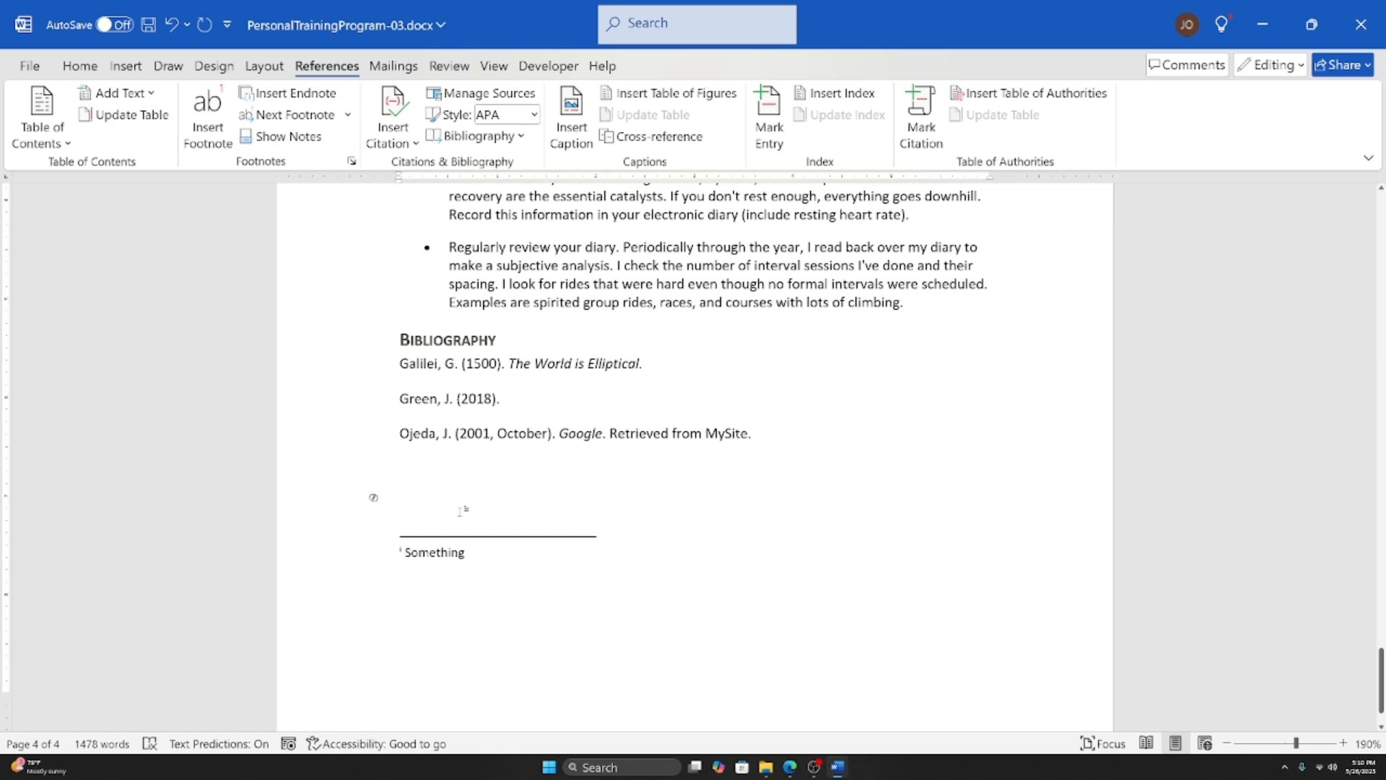
pyautogui.click(534, 115)
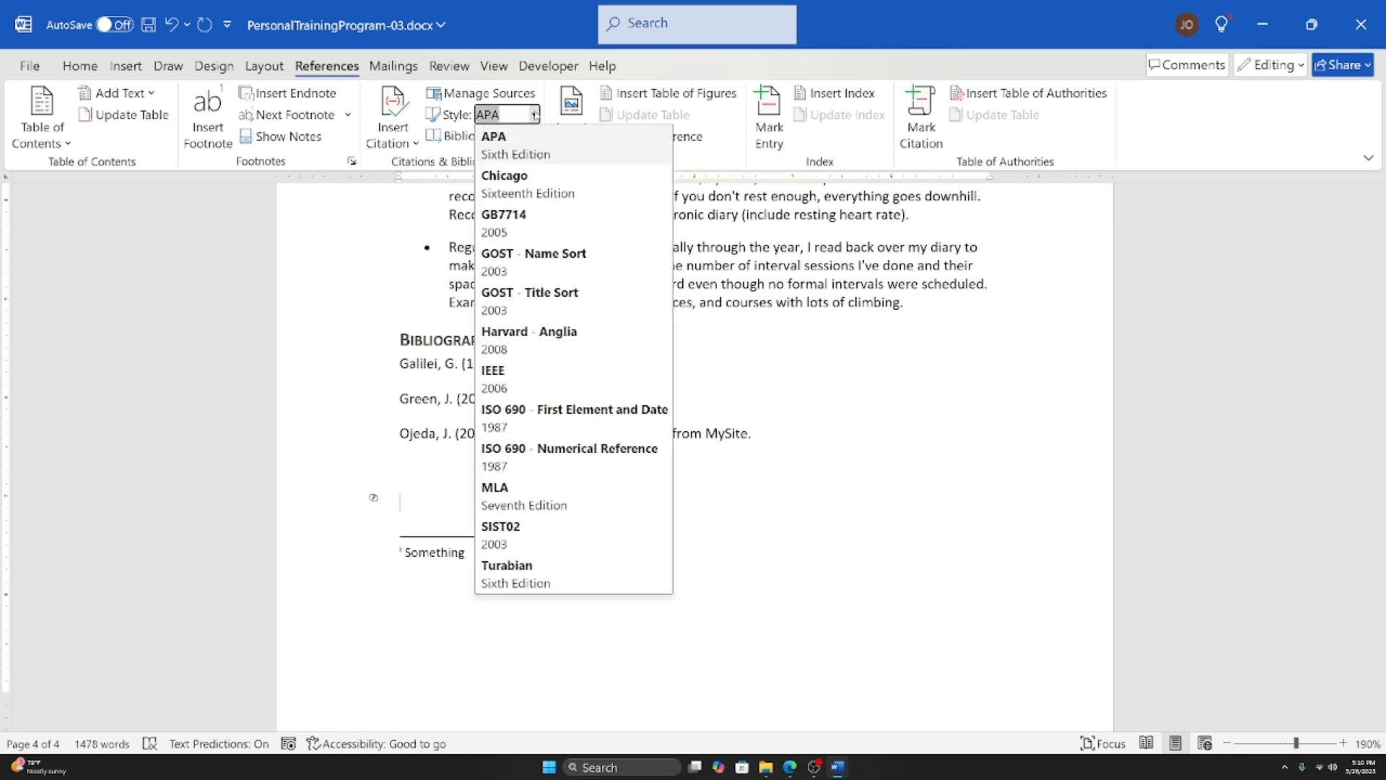
pyautogui.click(506, 495)
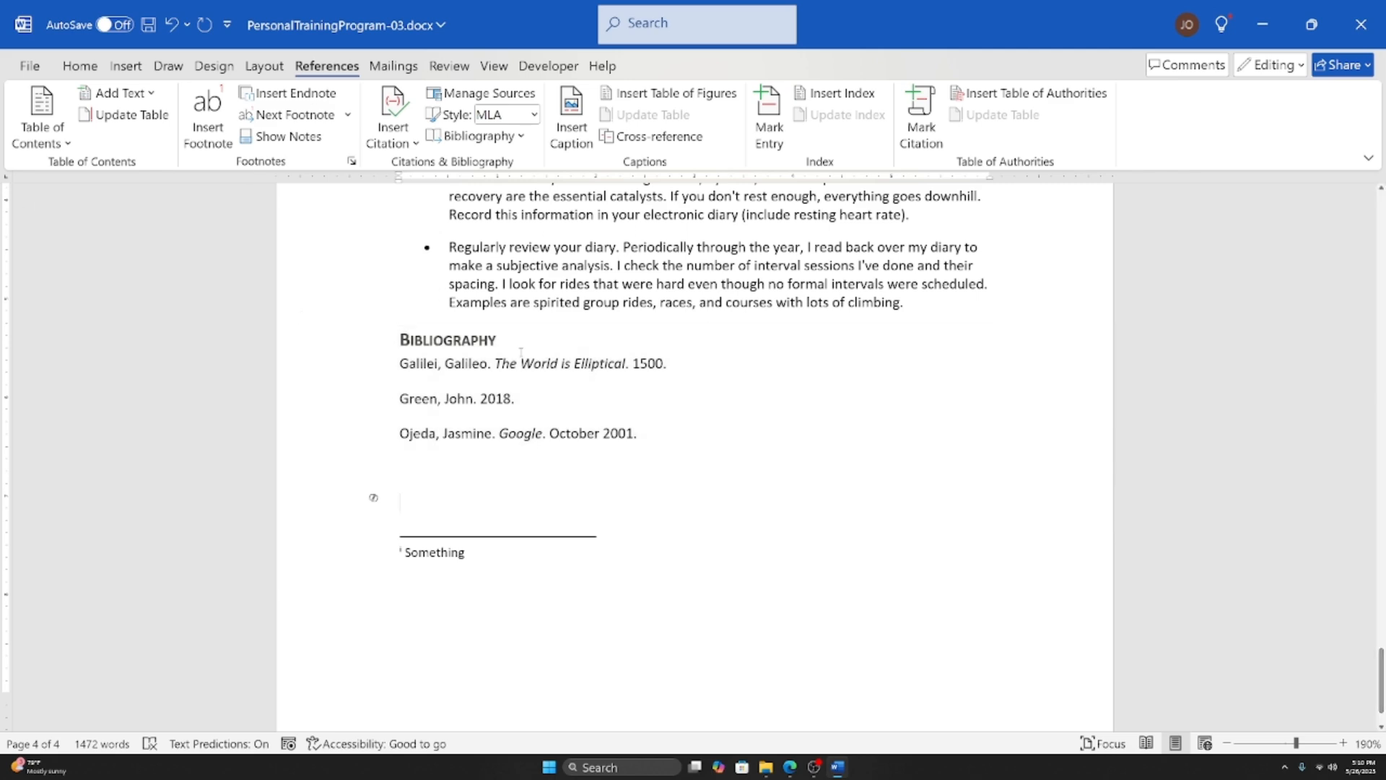
# Step: Examine how the source entries are listed and formatted in the bibliography at the end of the document
pyautogui.scroll(-4, 324, 419)
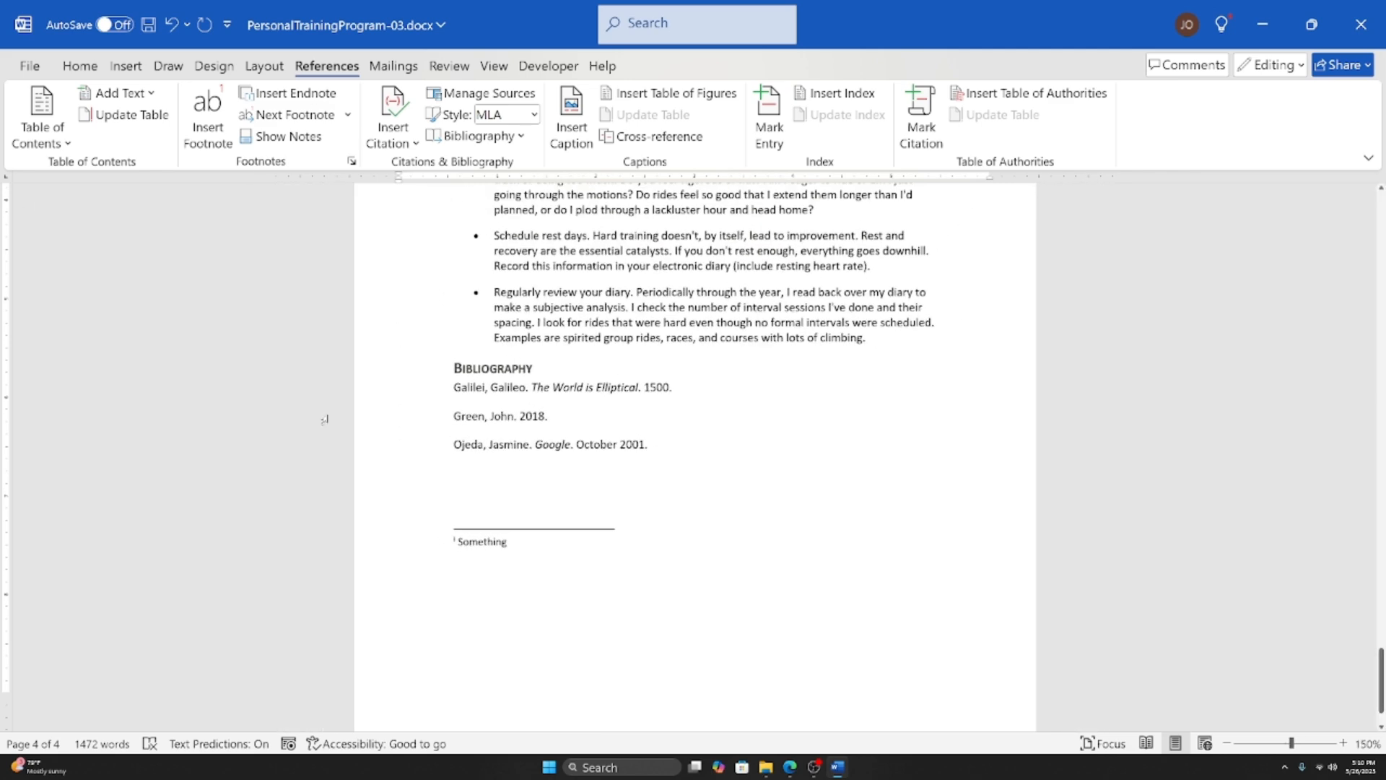
pyautogui.scroll(-4, 625, 655)
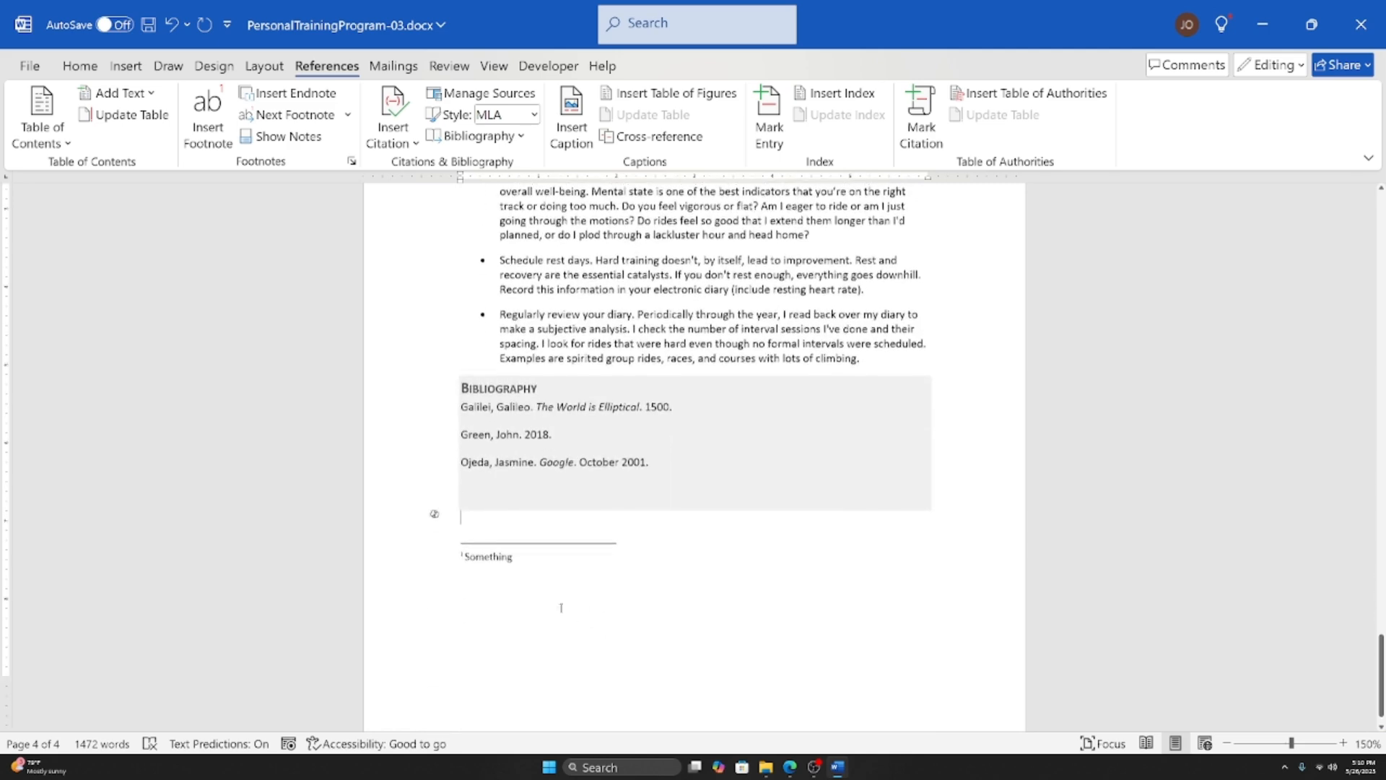
pyautogui.scroll(7, 430, 318)
pyautogui.click(585, 426)
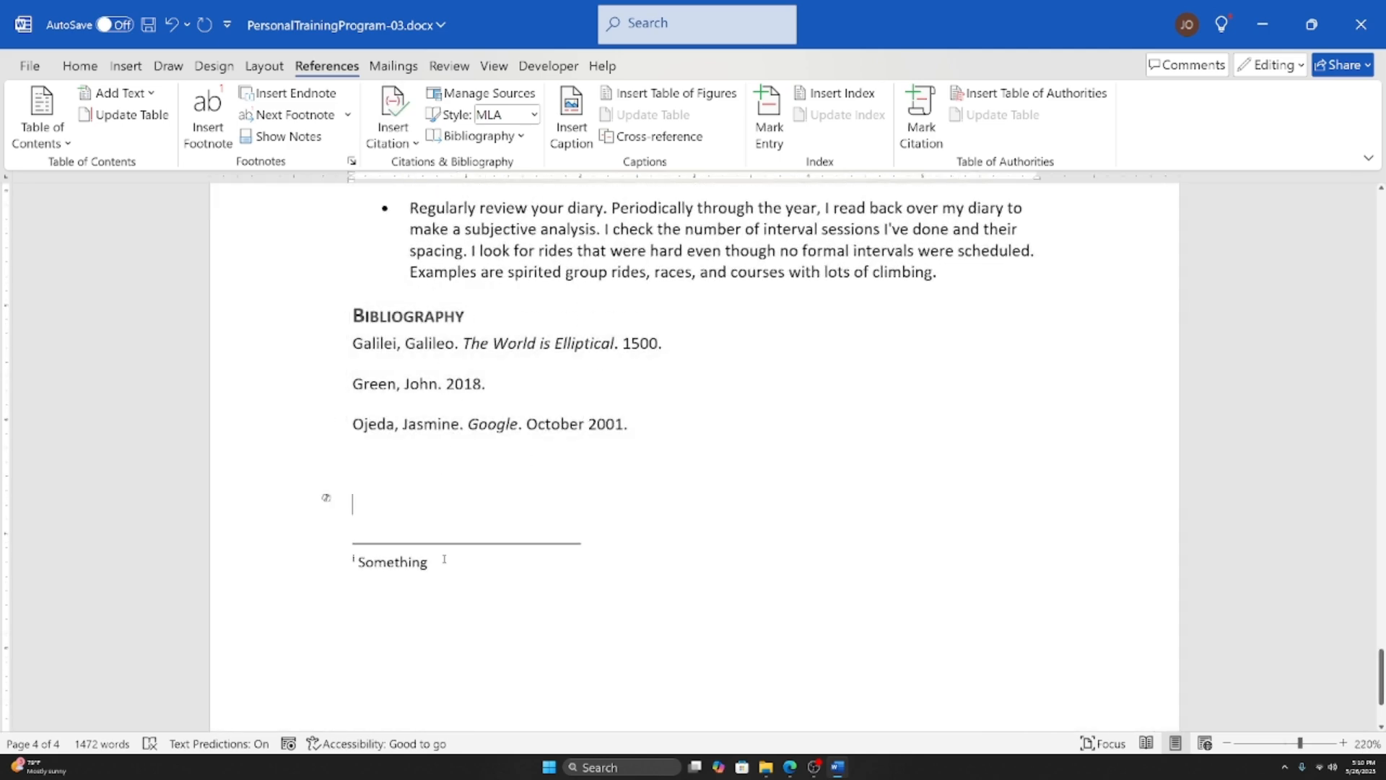
pyautogui.scroll(-4, 349, 504)
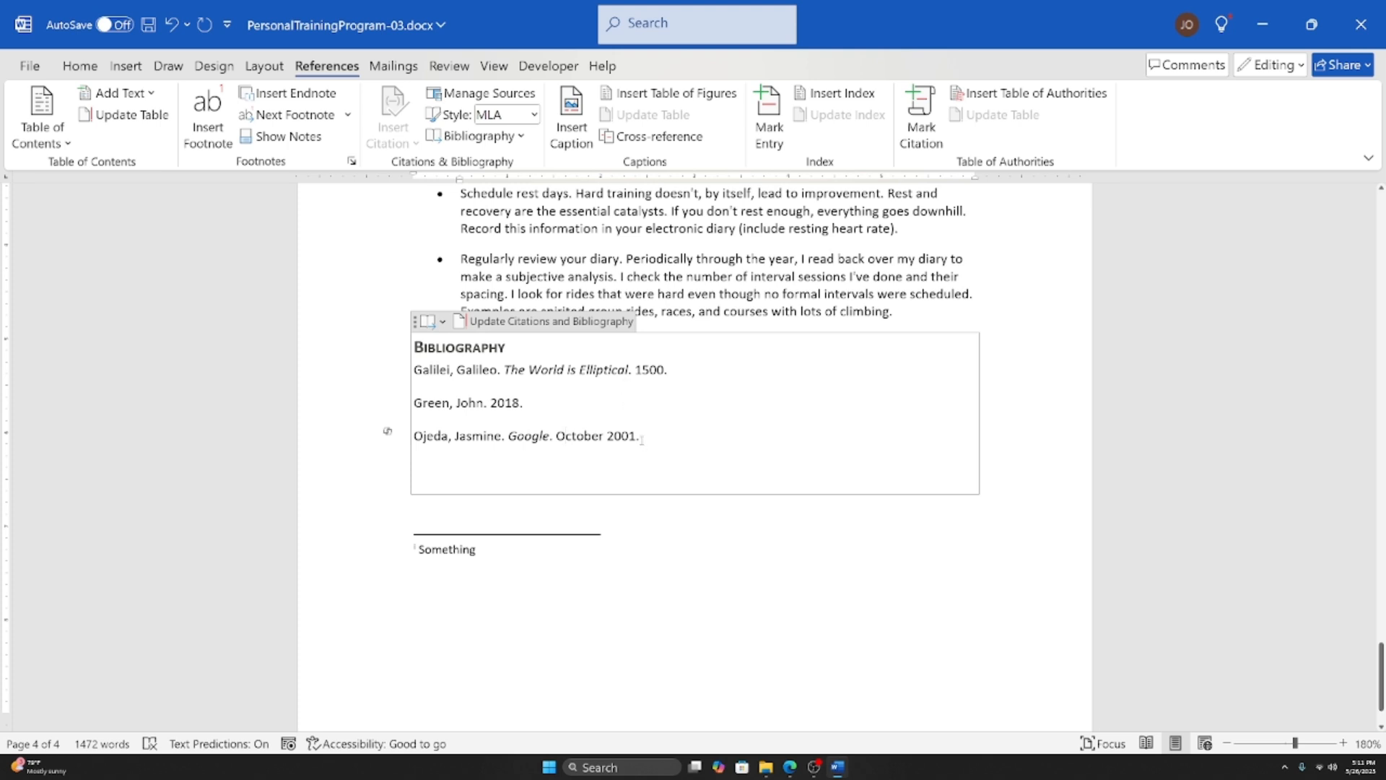
pyautogui.moveTo(415, 402); pyautogui.dragTo(683, 432)
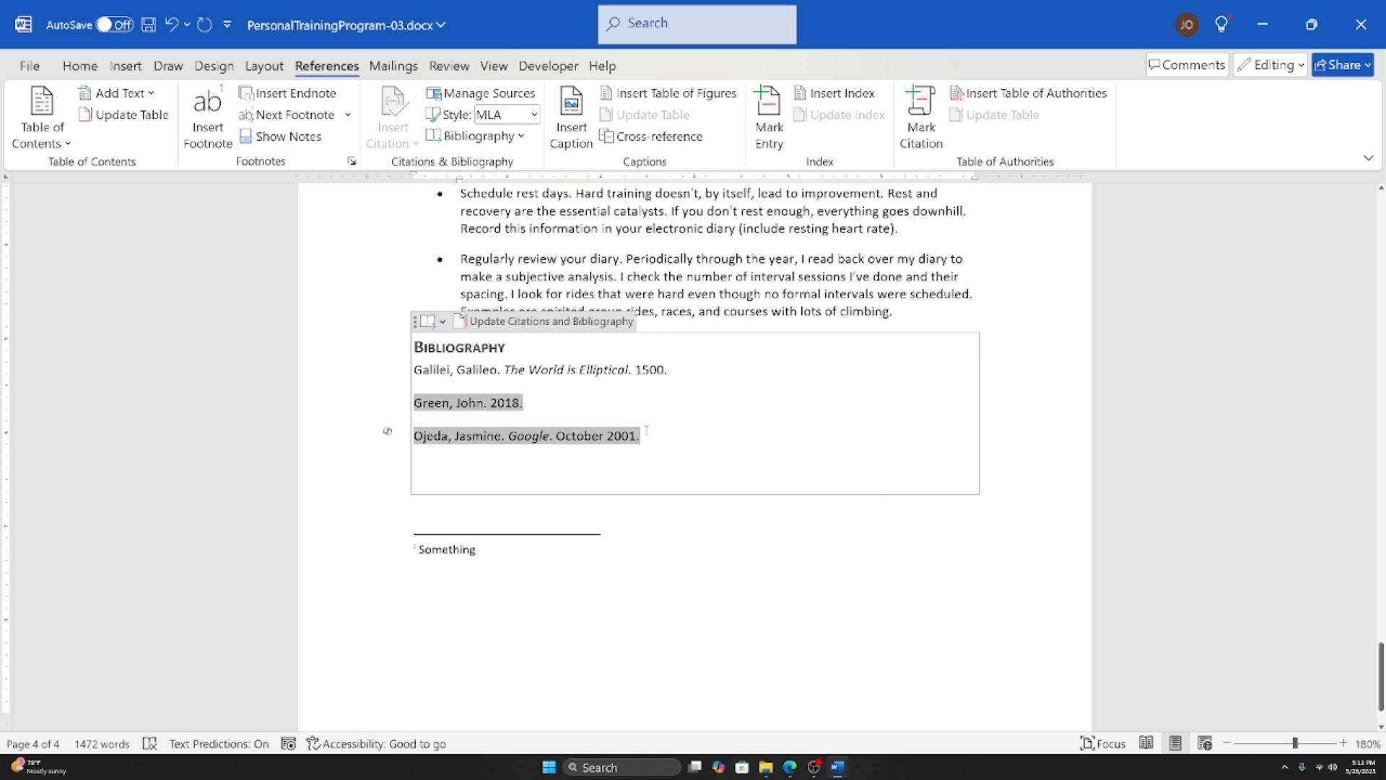
pyautogui.click(582, 490)
pyautogui.click(529, 527)
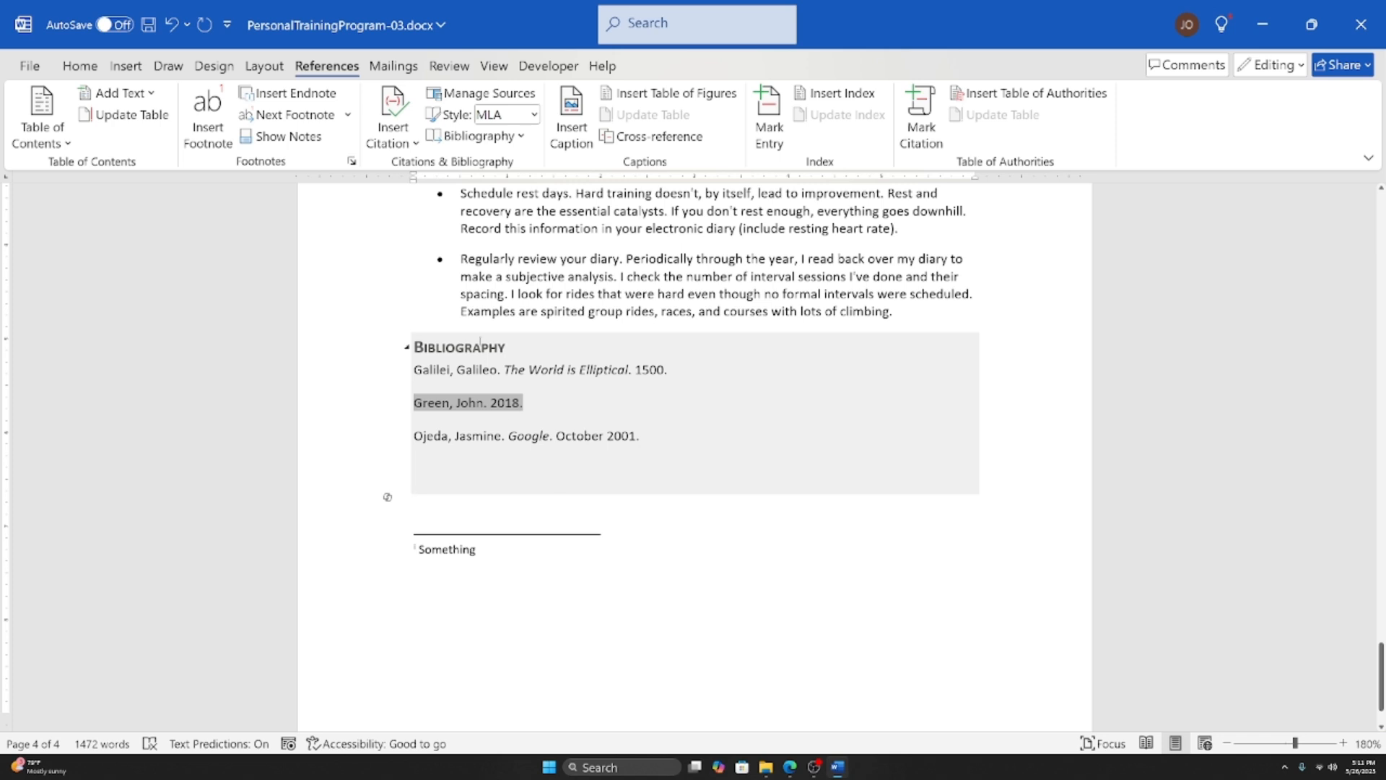
pyautogui.click(481, 519)
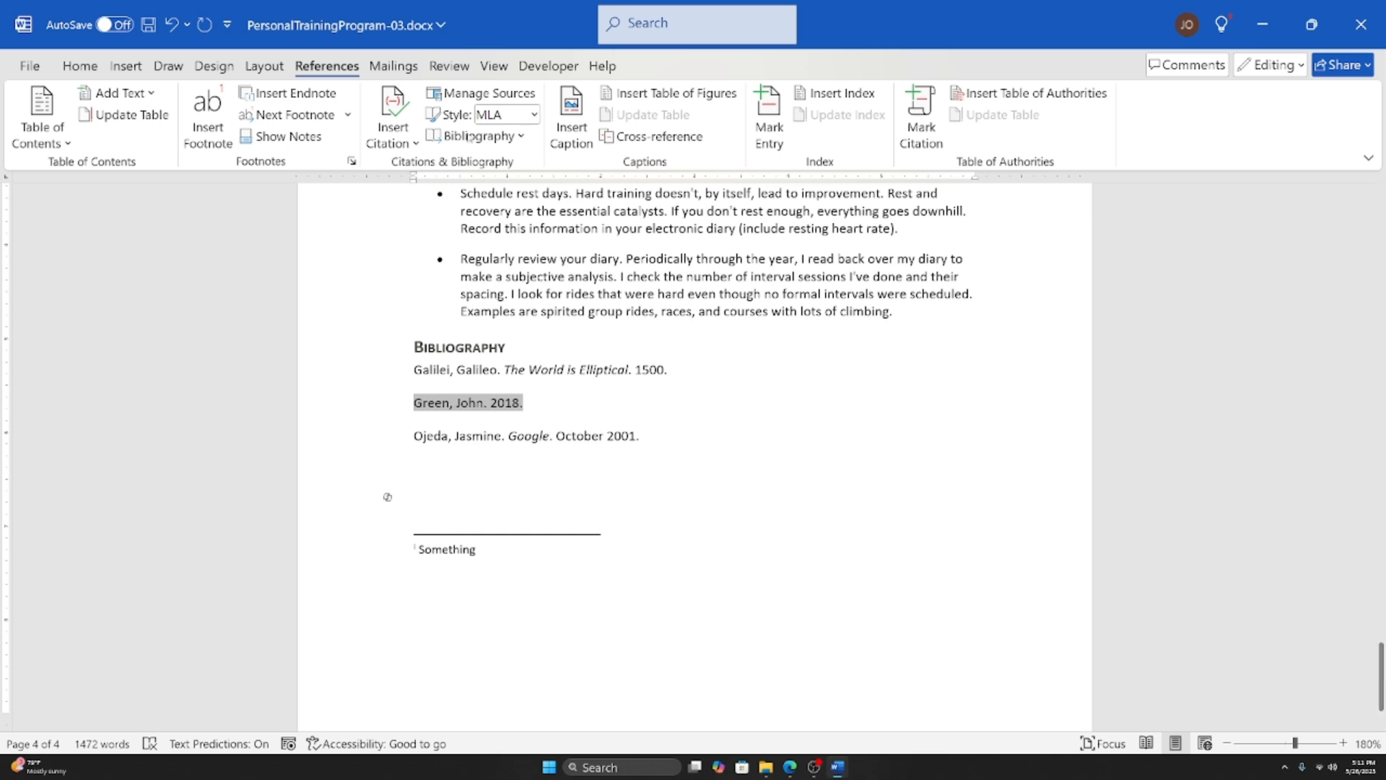
# Step: Create a new book source in the Source Manager with the tag name "Someone" and the author "Someone important"
pyautogui.click(471, 94)
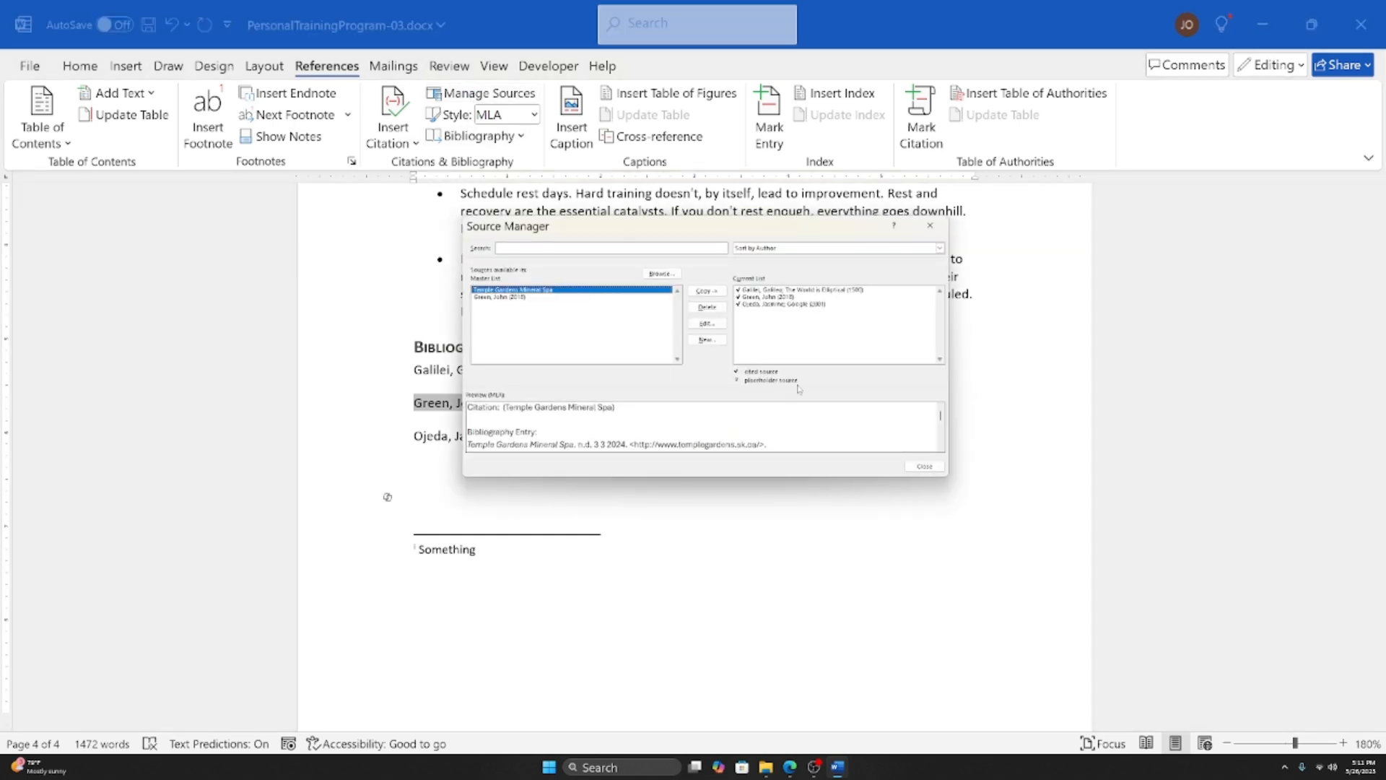
pyautogui.click(707, 340)
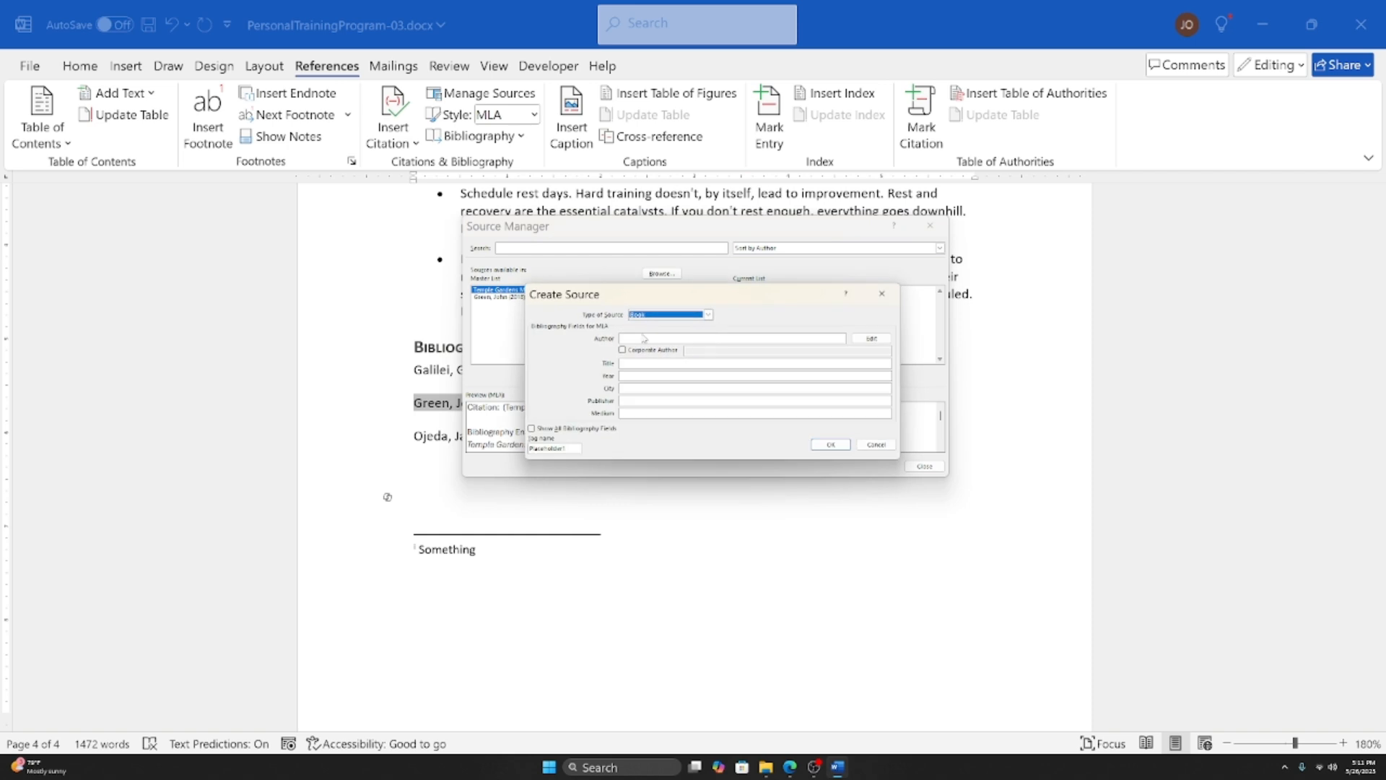
pyautogui.doubleClick(535, 449)
pyautogui.write('Someone')
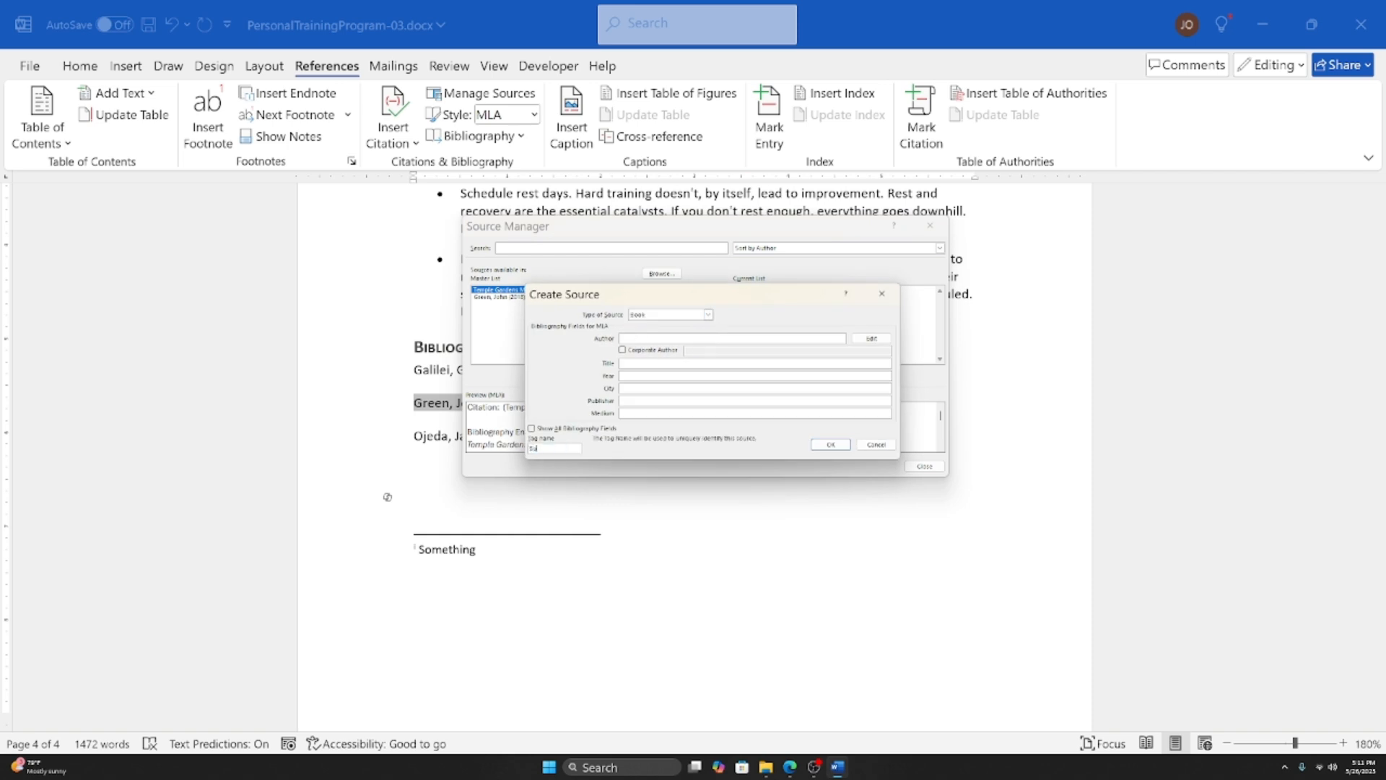
pyautogui.click(642, 339)
pyautogui.write('Someone important')
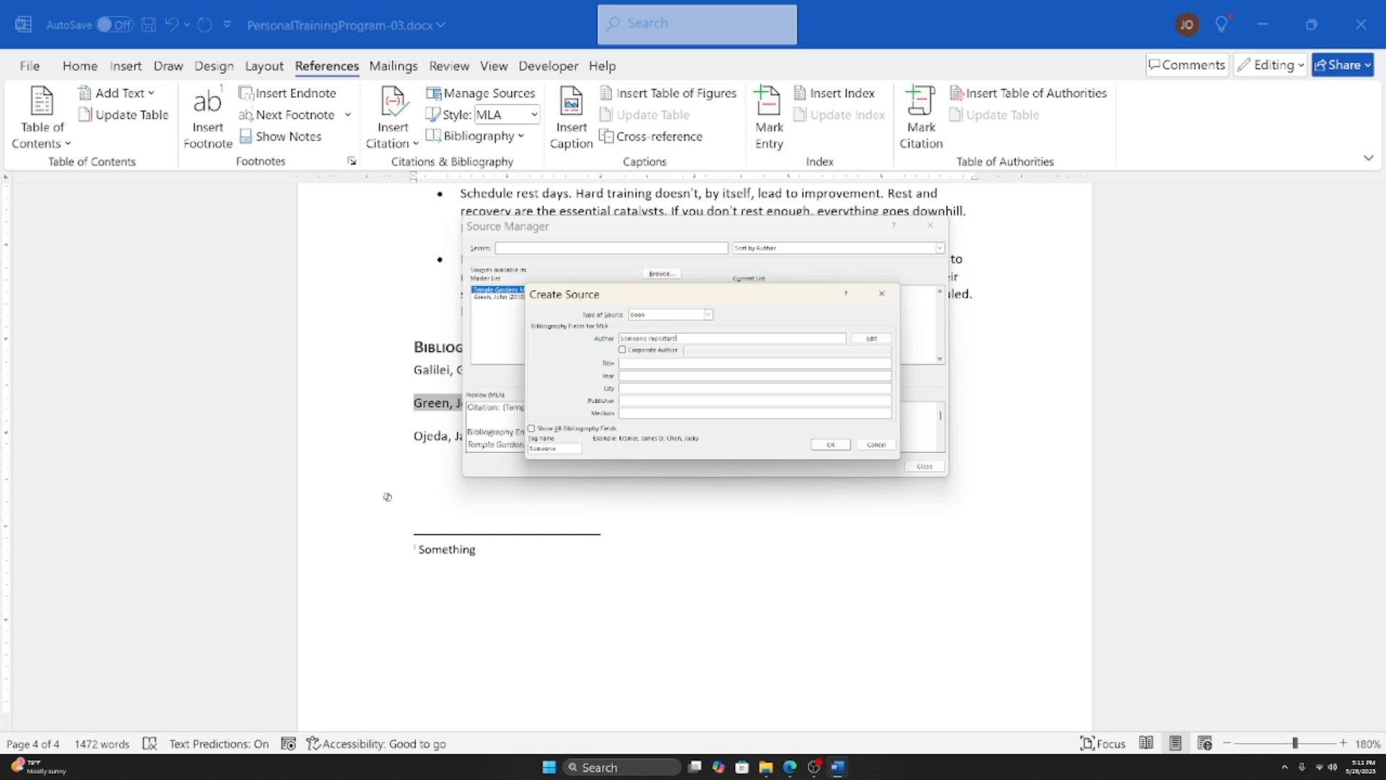
# Step: Give the new source the title "Secret of the World" and the year 2024, then save it and close the Source Manager
pyautogui.click(644, 365)
pyautogui.write('Secret of the World')
pyautogui.click(643, 376)
pyautogui.click(822, 449)
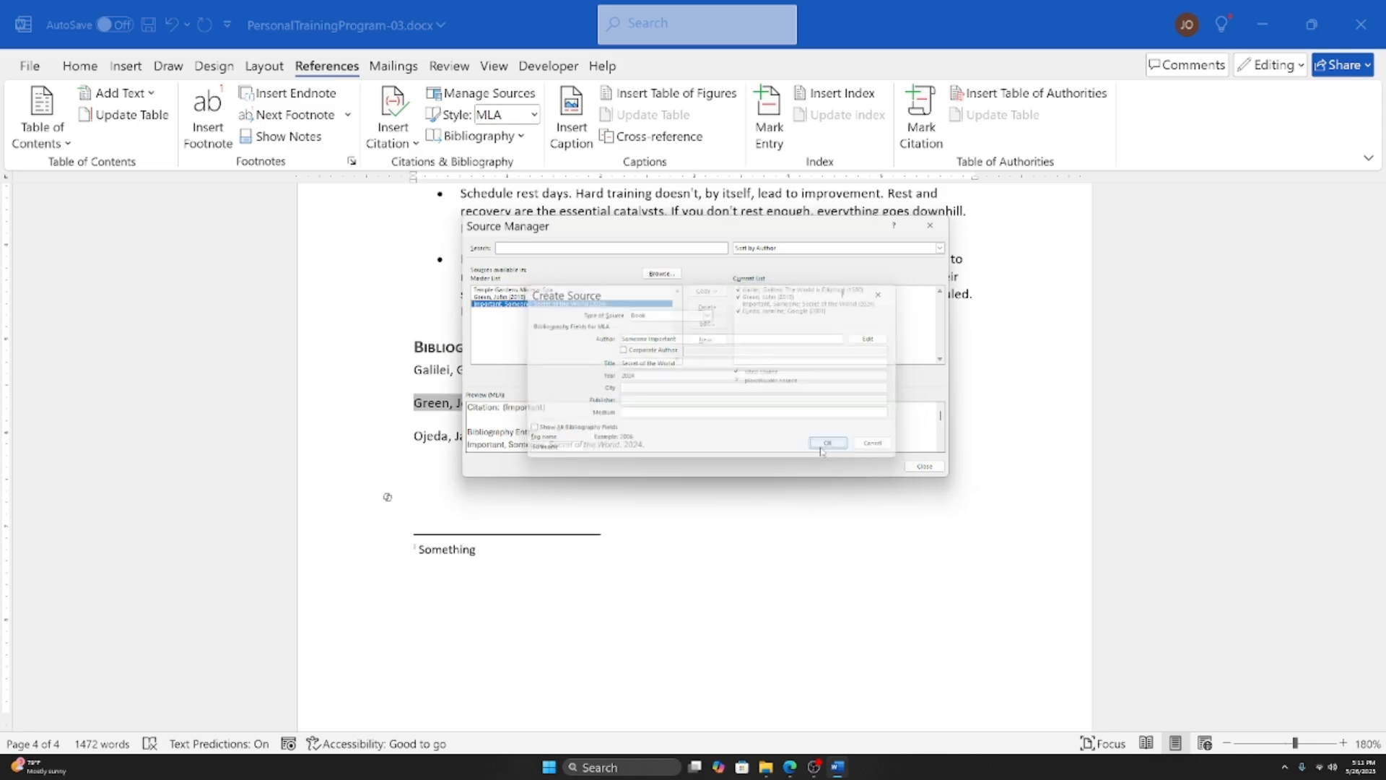
pyautogui.click(925, 466)
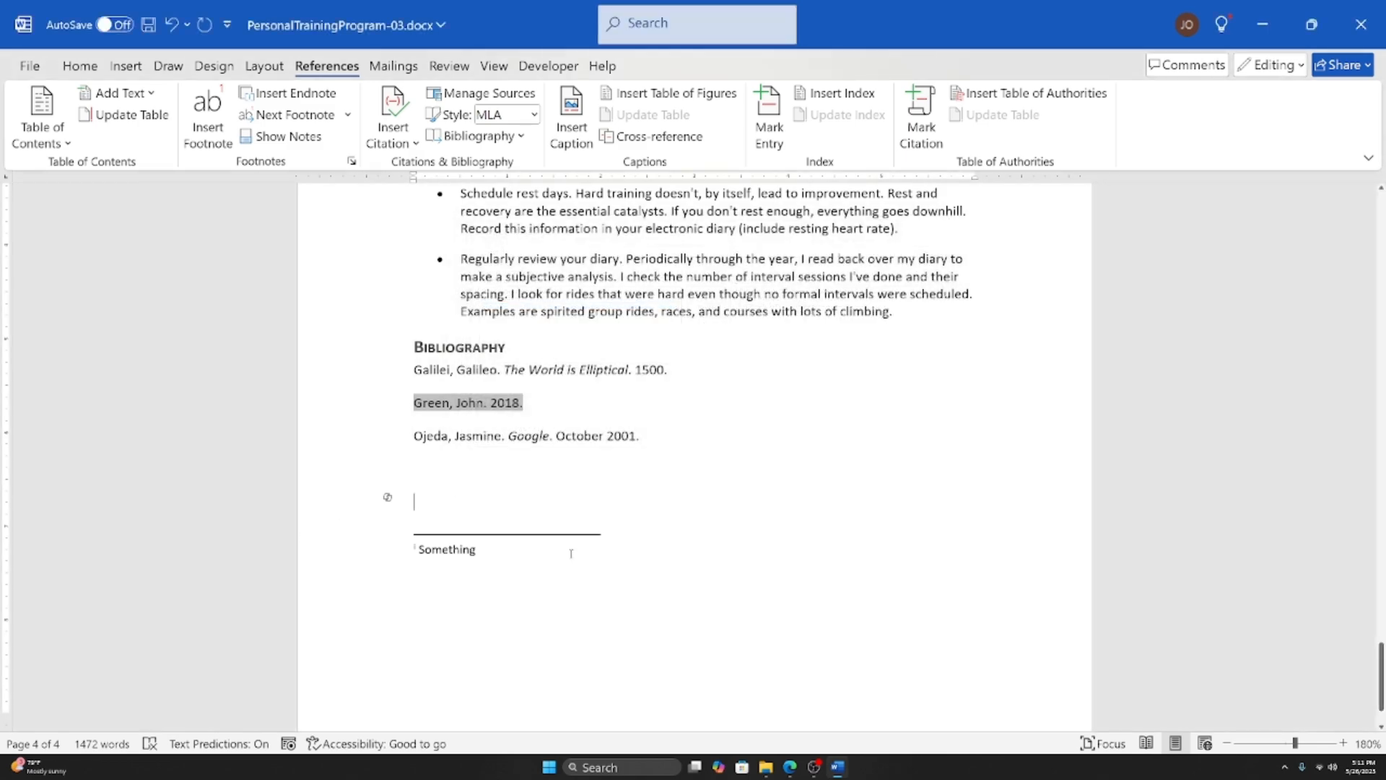
# Step: Insert a citation to "Secret of the World" after "(include resting heart rate)" in the "Schedule rest days" bullet
pyautogui.scroll(-6, 571, 553)
pyautogui.scroll(2, 708, 541)
pyautogui.scroll(5, 708, 542)
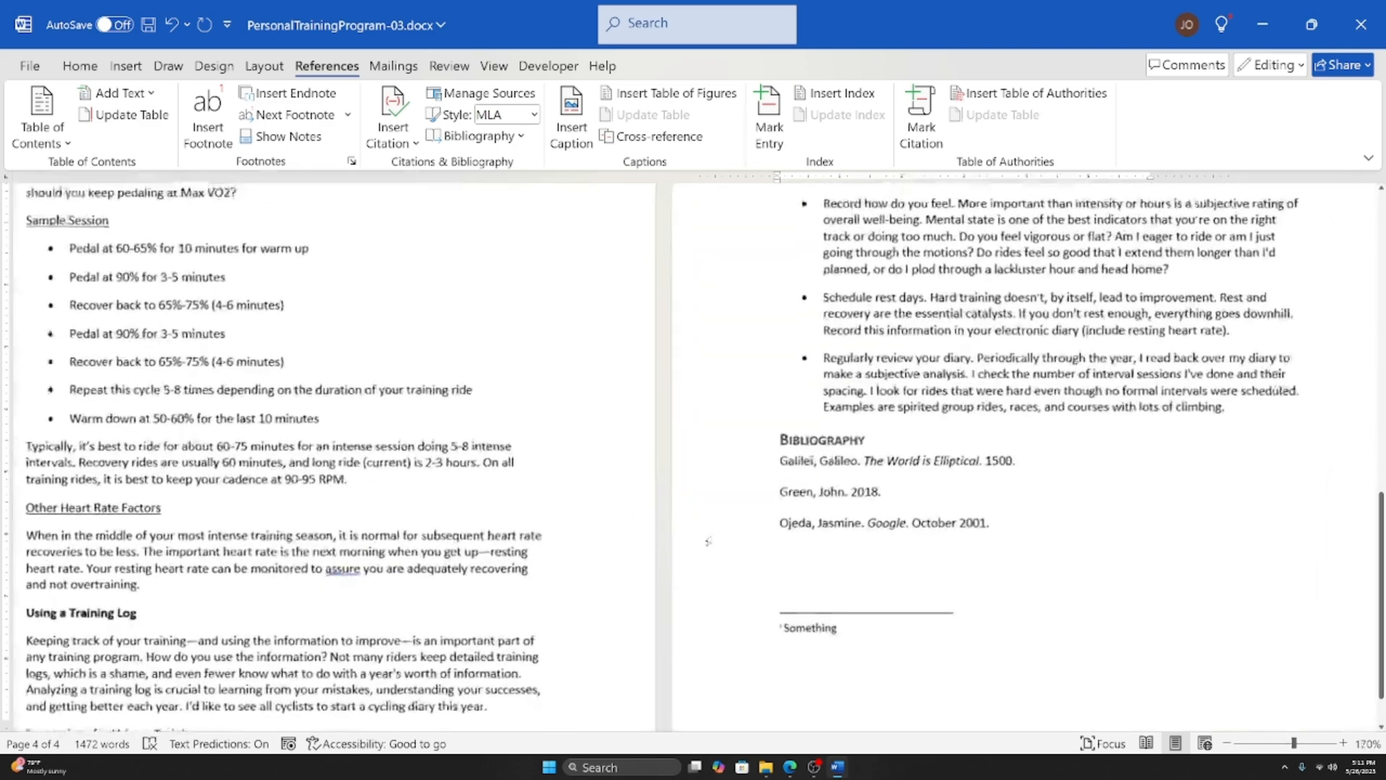
pyautogui.click(517, 460)
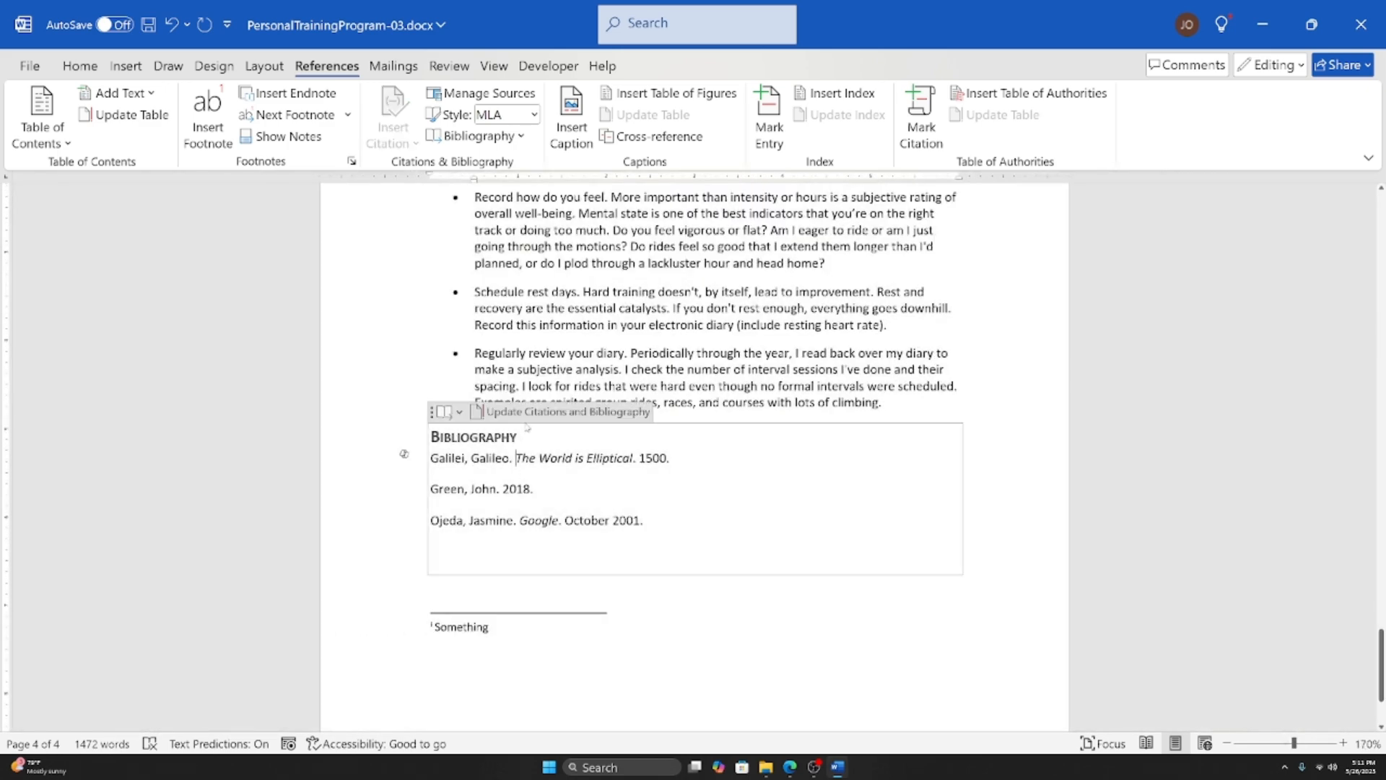
pyautogui.click(838, 325)
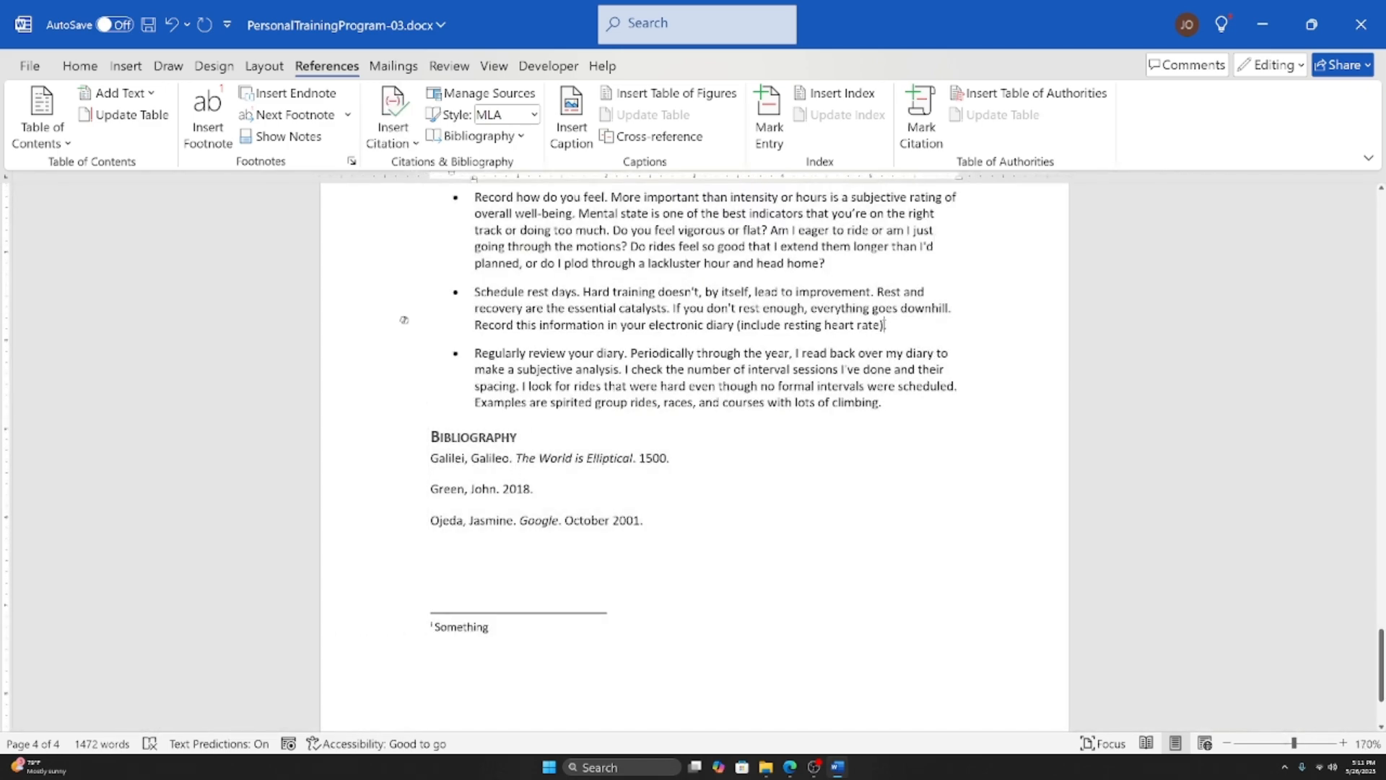
pyautogui.click(393, 129)
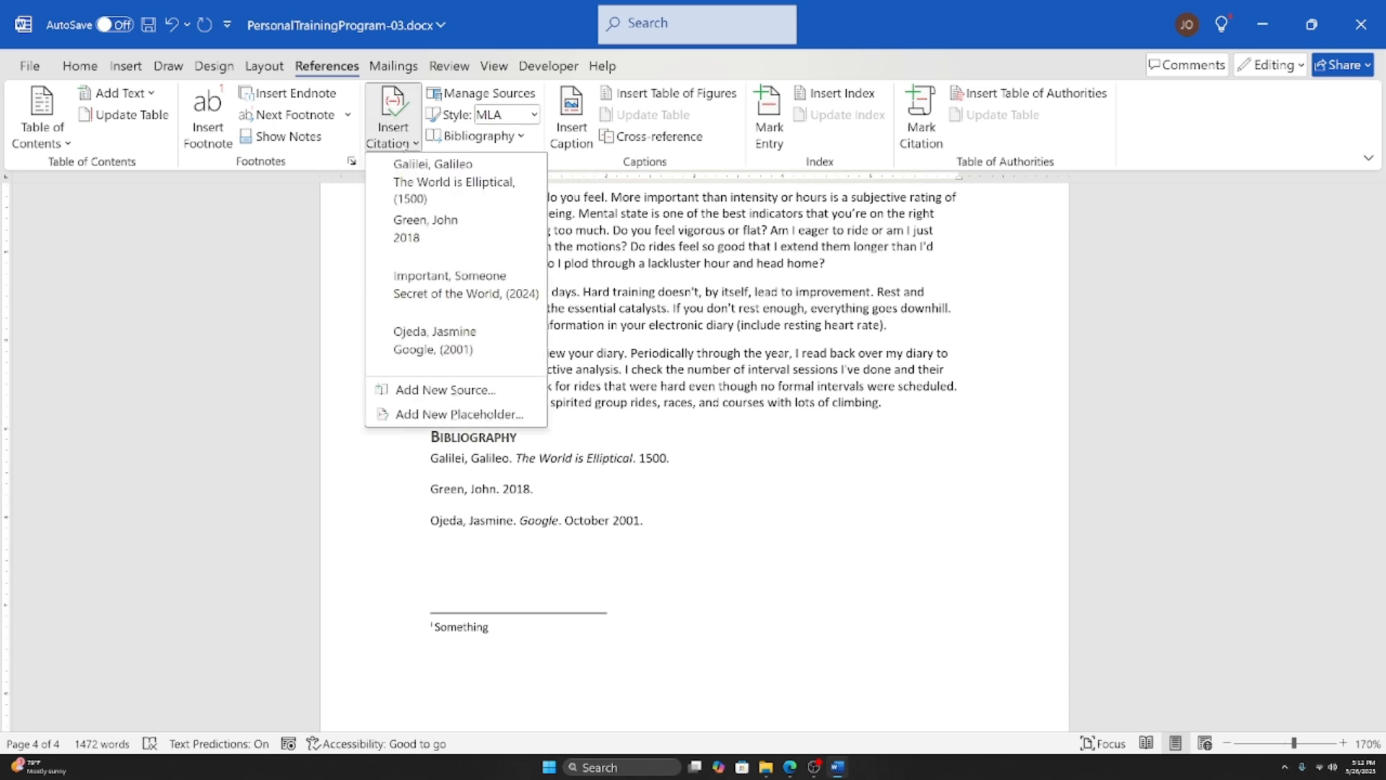
pyautogui.click(473, 299)
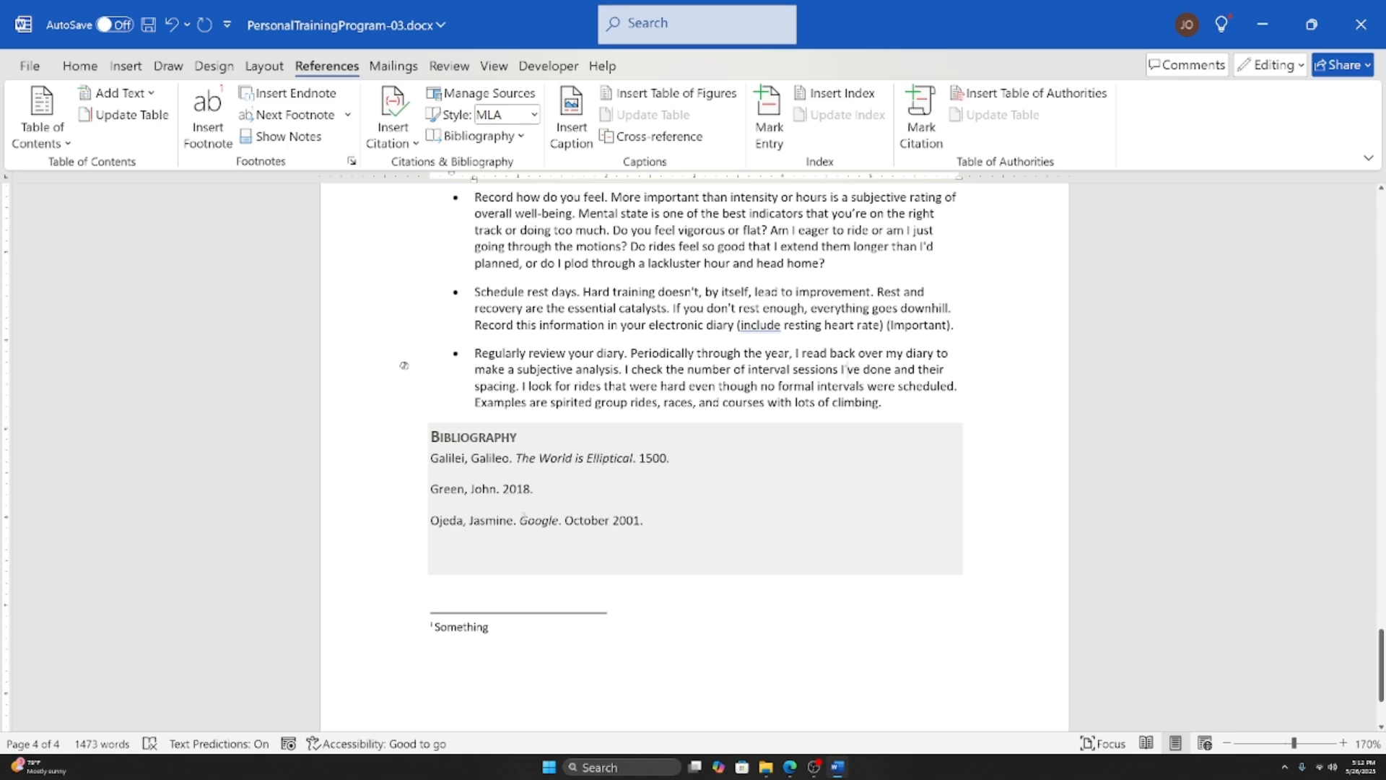
# Step: Update the citations and bibliography at the end of the document to include the newly cited source
pyautogui.click(556, 482)
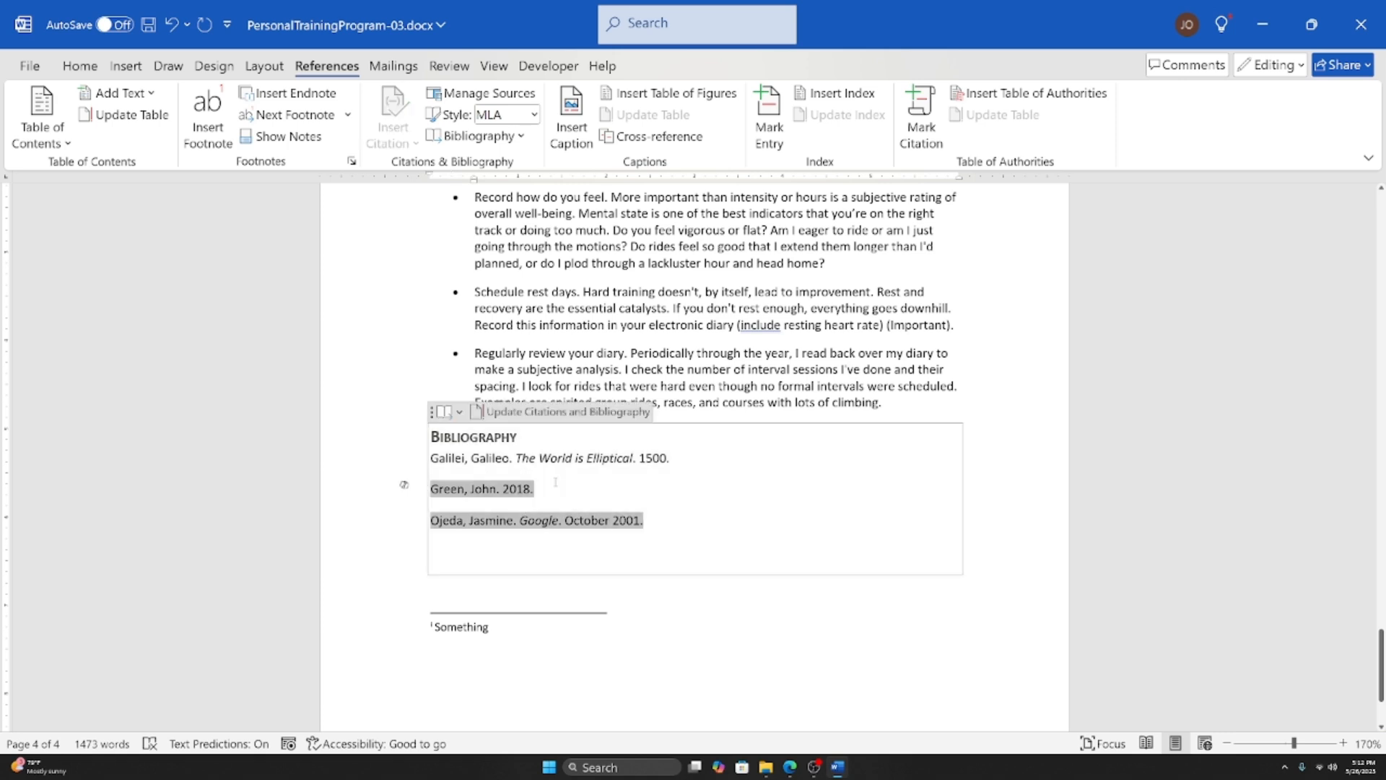
pyautogui.click(555, 412)
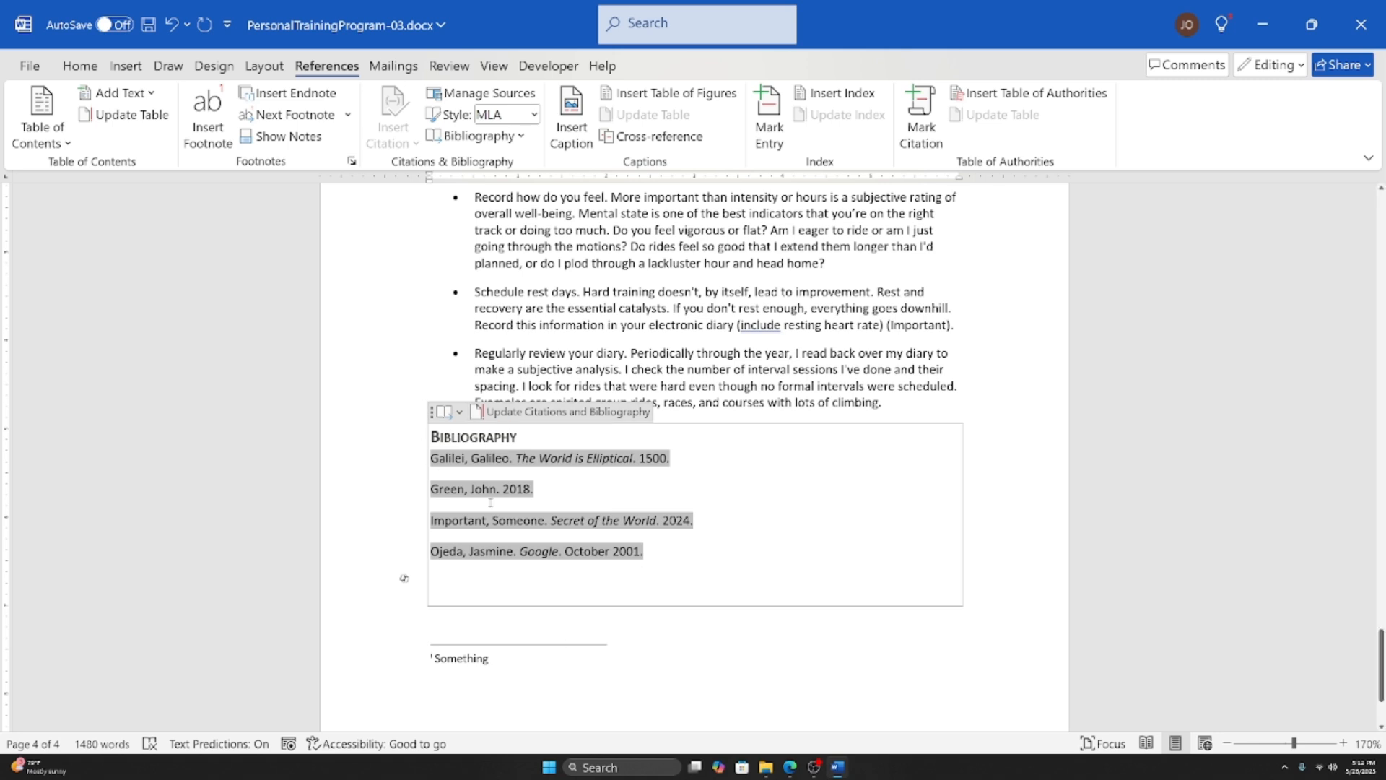
pyautogui.click(485, 632)
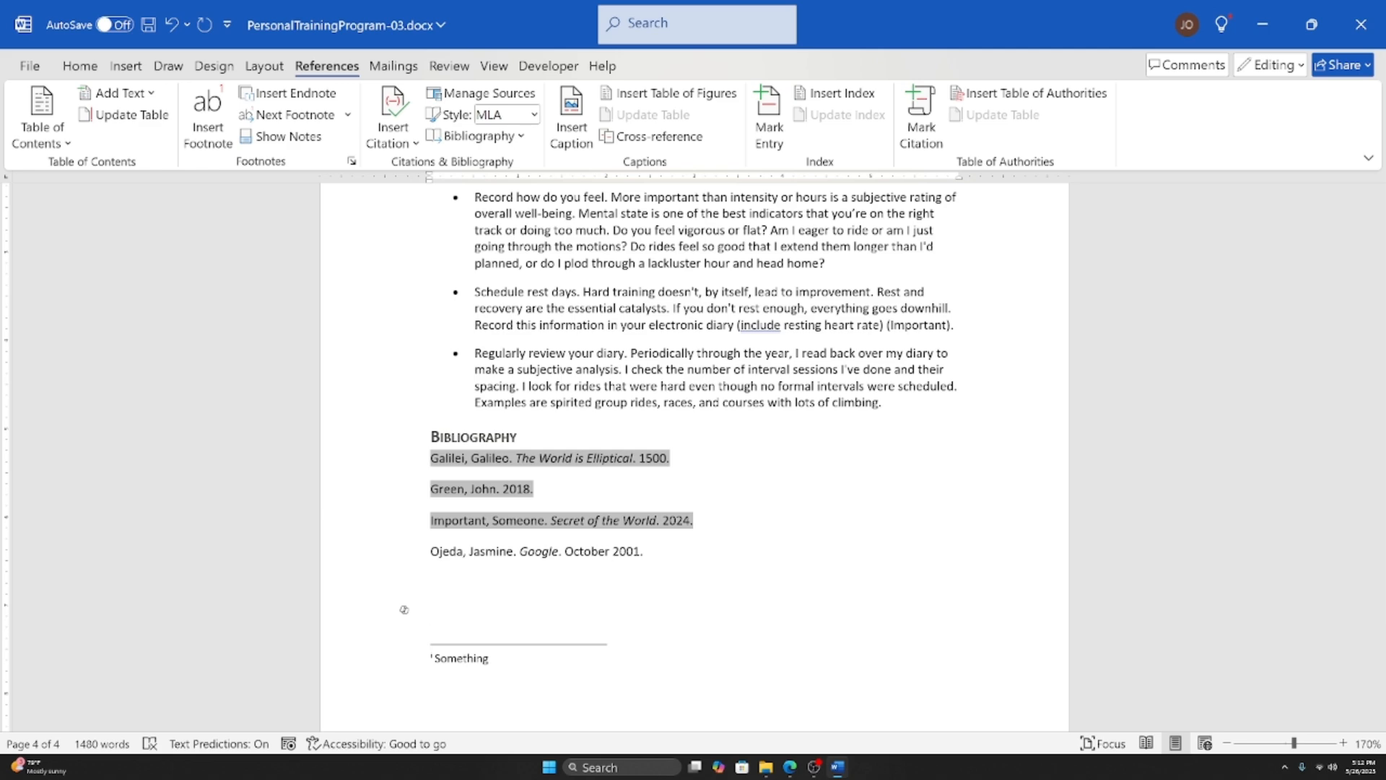
pyautogui.keyDown('ctrl'); pyautogui.scroll(-6, 831, 472); pyautogui.keyUp('ctrl')
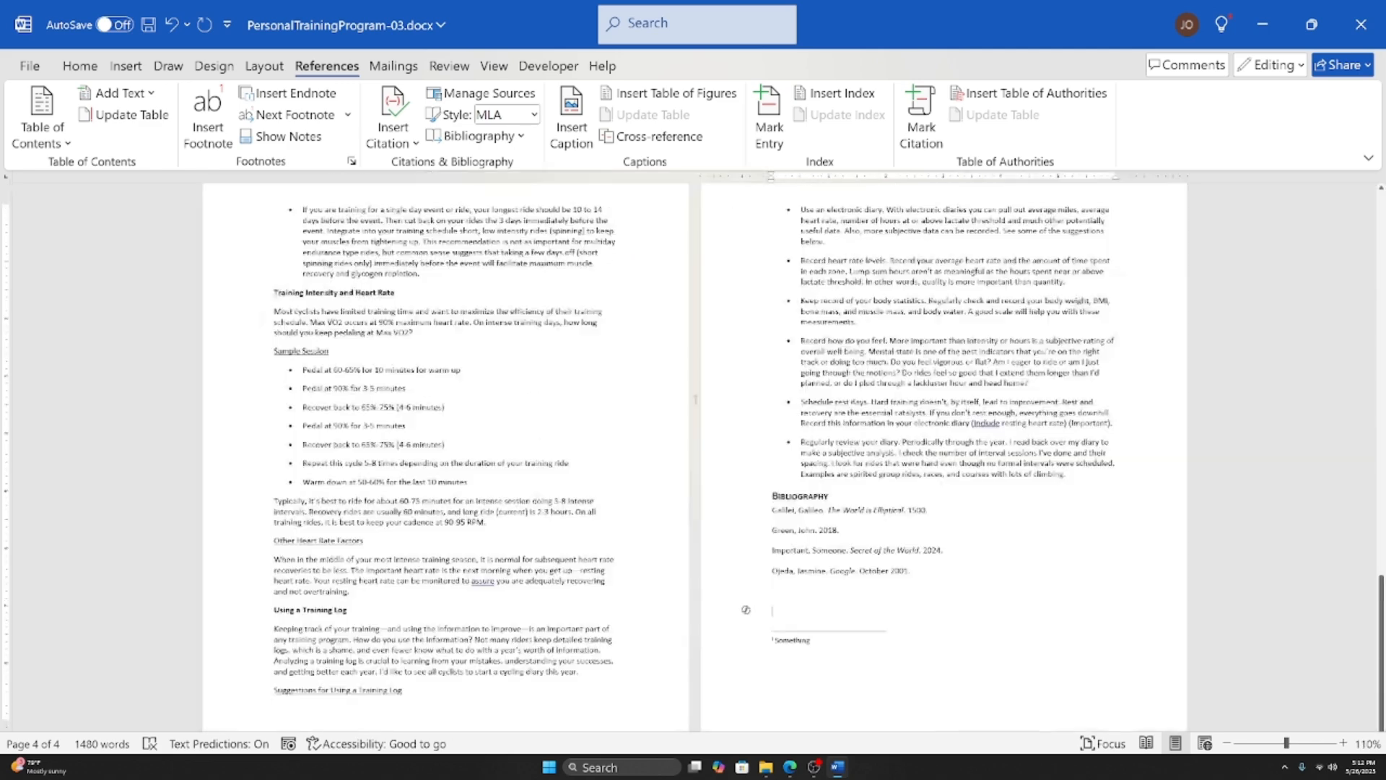
pyautogui.click(860, 441)
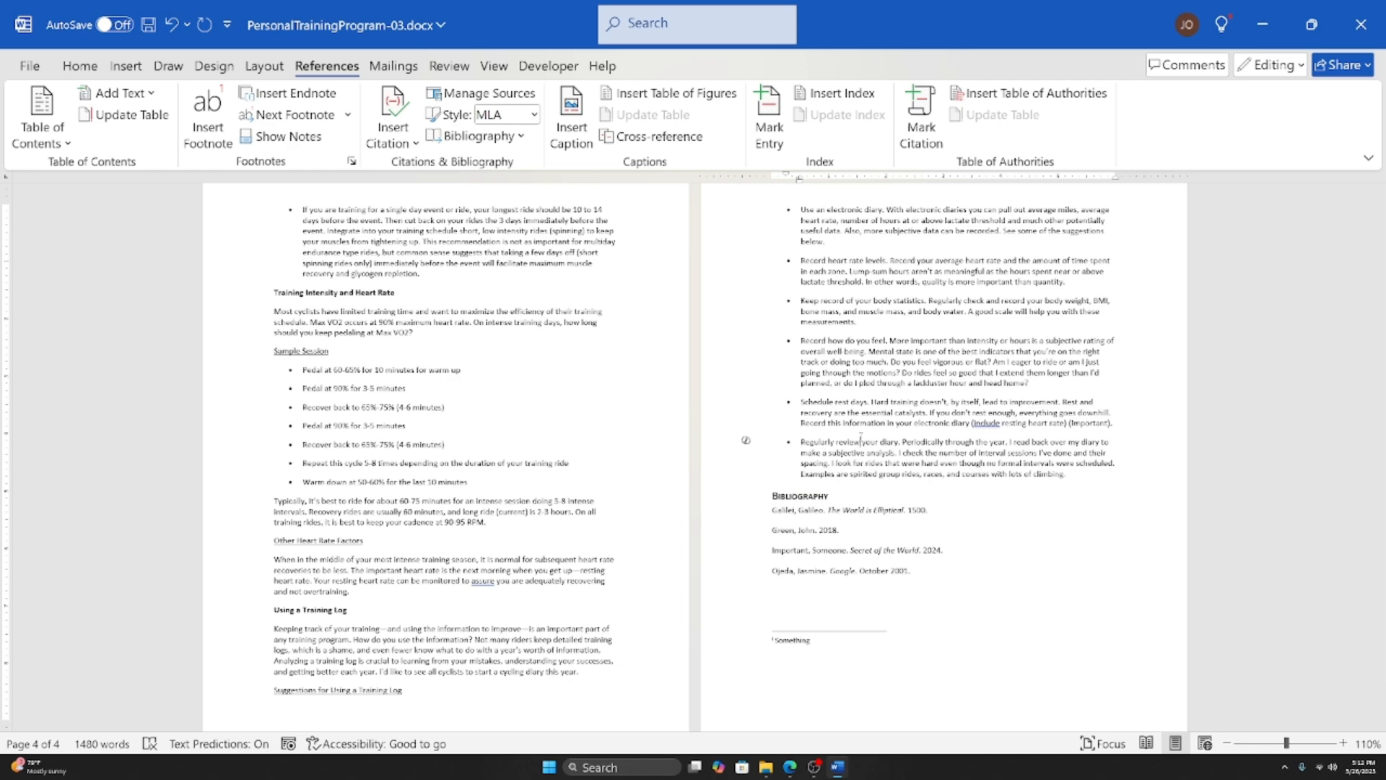
# Step: Apply the Heading 1 style to the "Basic Guidelines" heading on the first page
pyautogui.scroll(20, 861, 437)
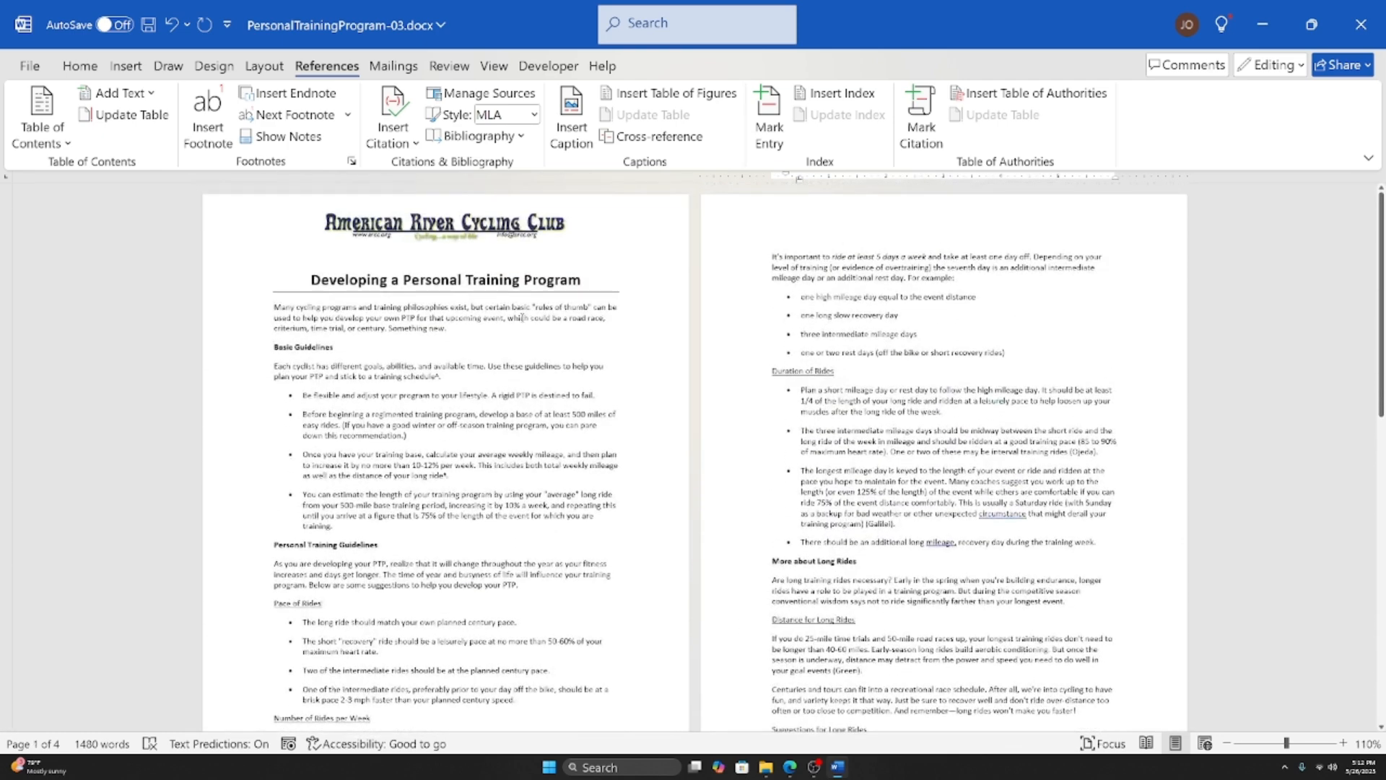
pyautogui.scroll(5, 523, 318)
pyautogui.click(420, 419)
pyautogui.scroll(1, 421, 419)
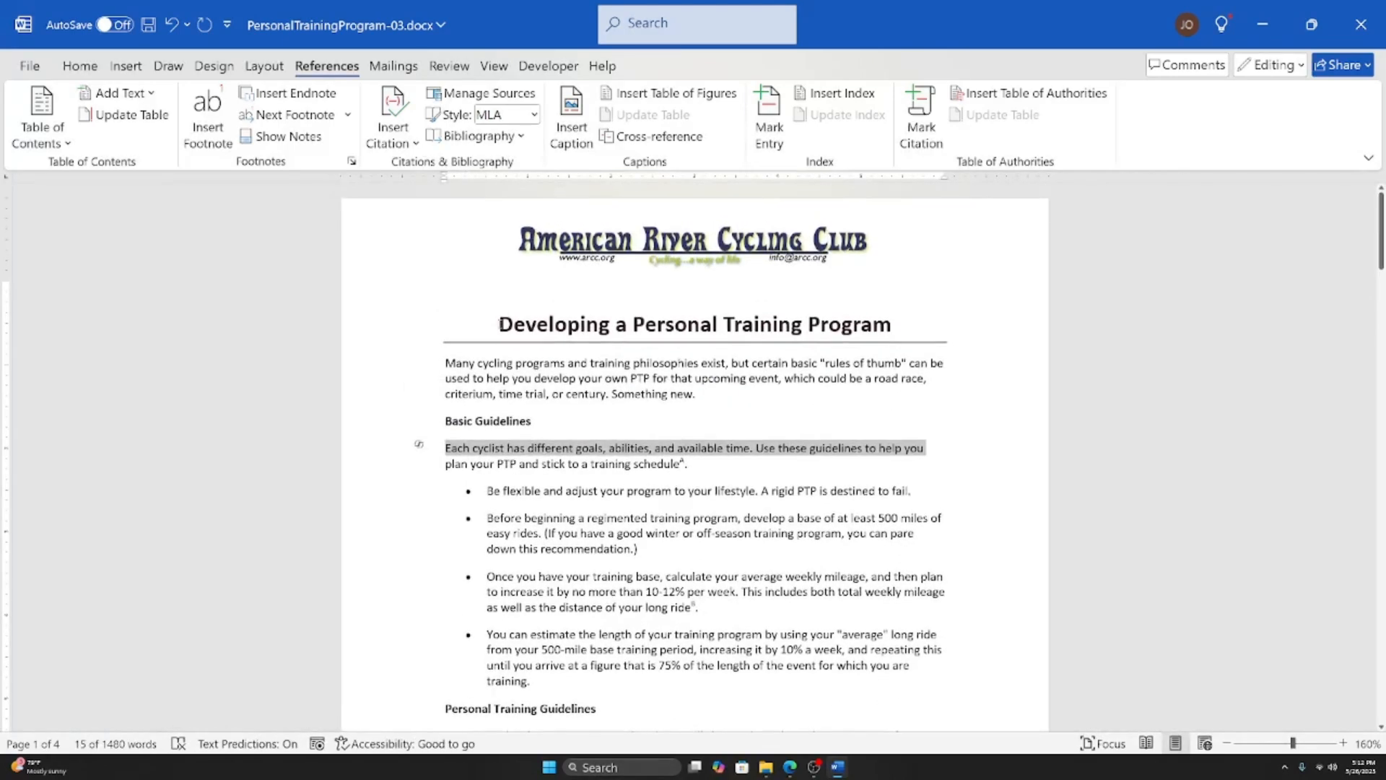
pyautogui.click(498, 322)
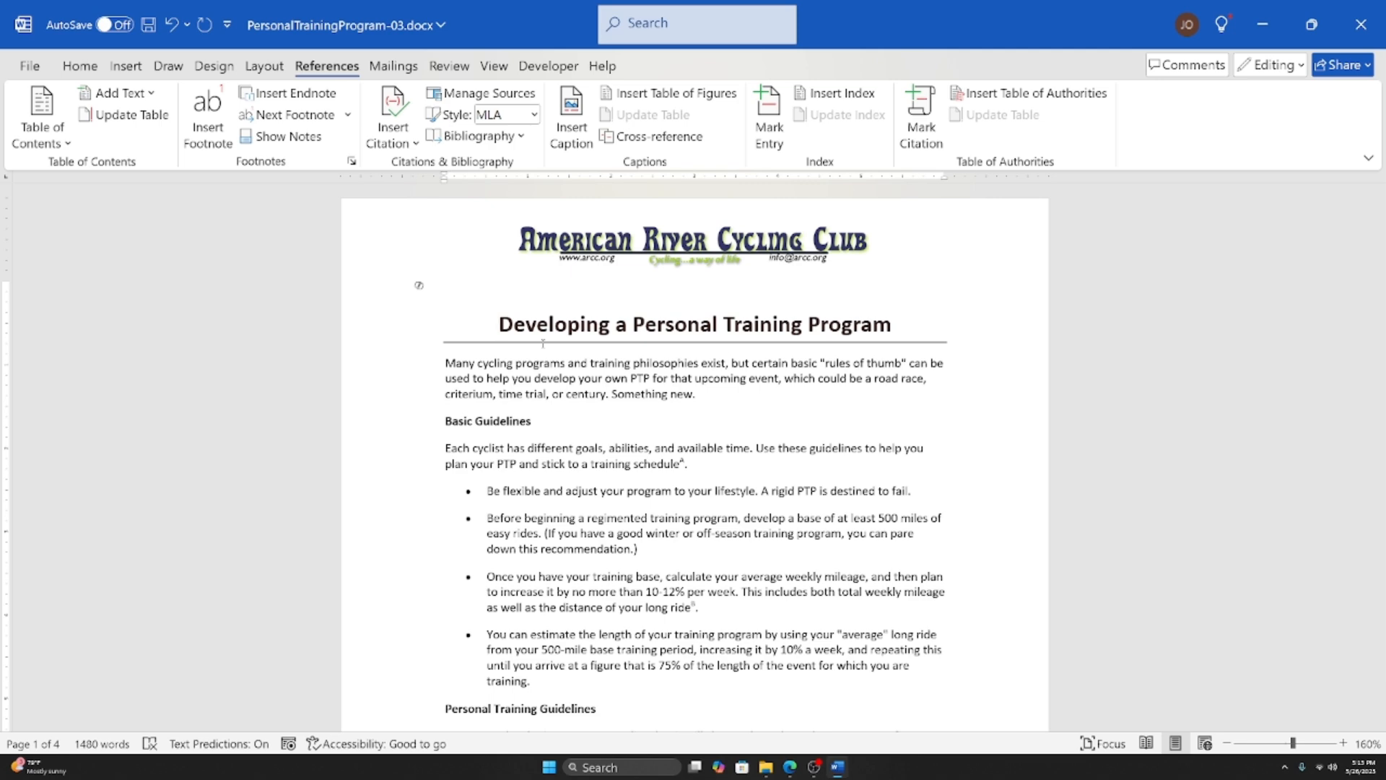
pyautogui.scroll(-3, 511, 442)
pyautogui.scroll(3, 510, 443)
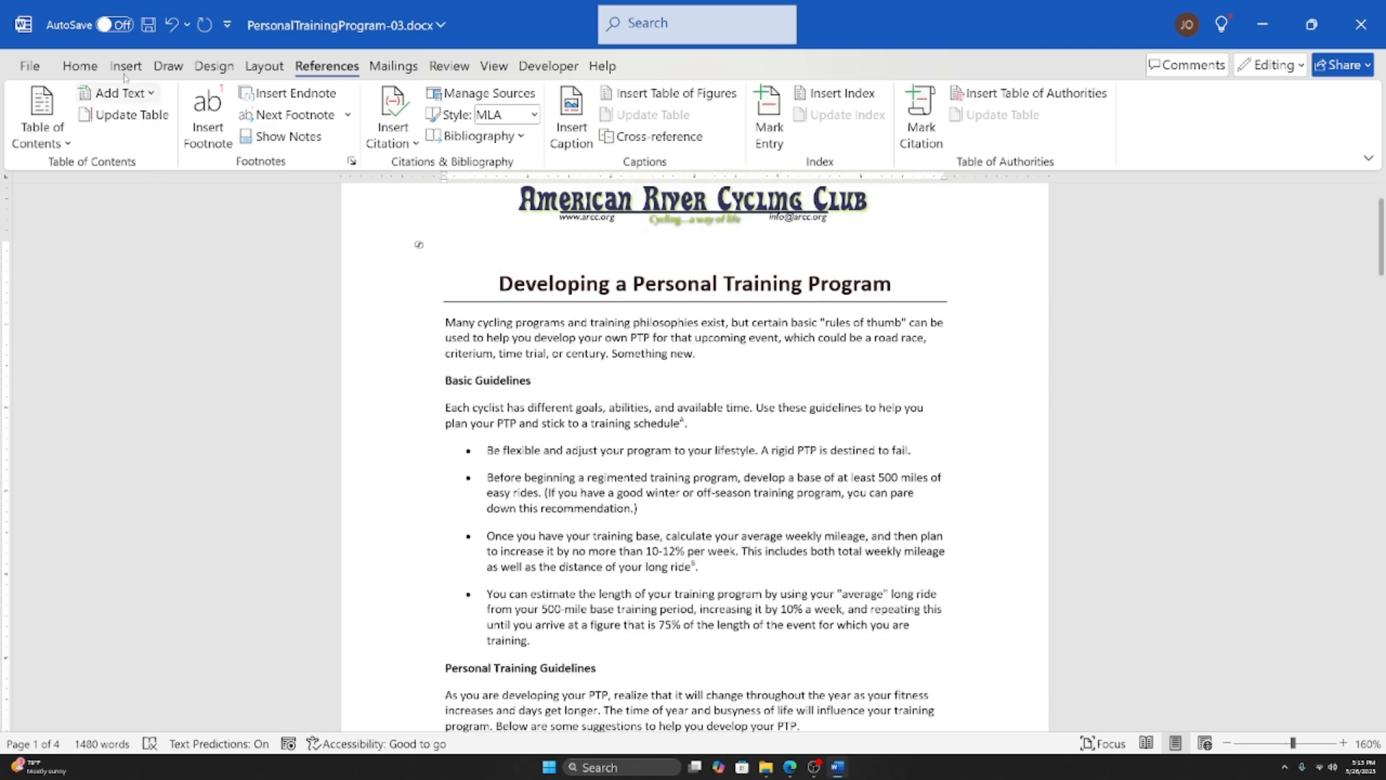
pyautogui.click(79, 67)
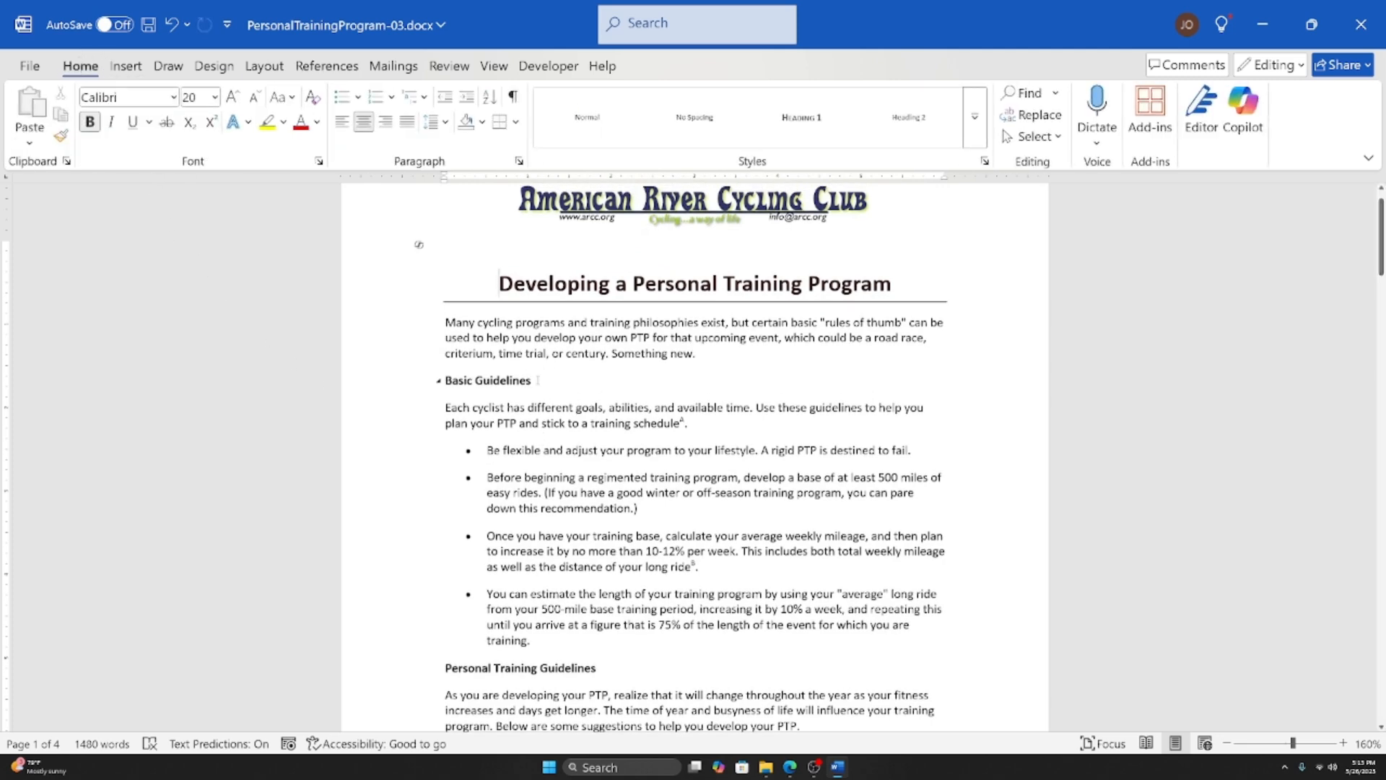
pyautogui.click(538, 380)
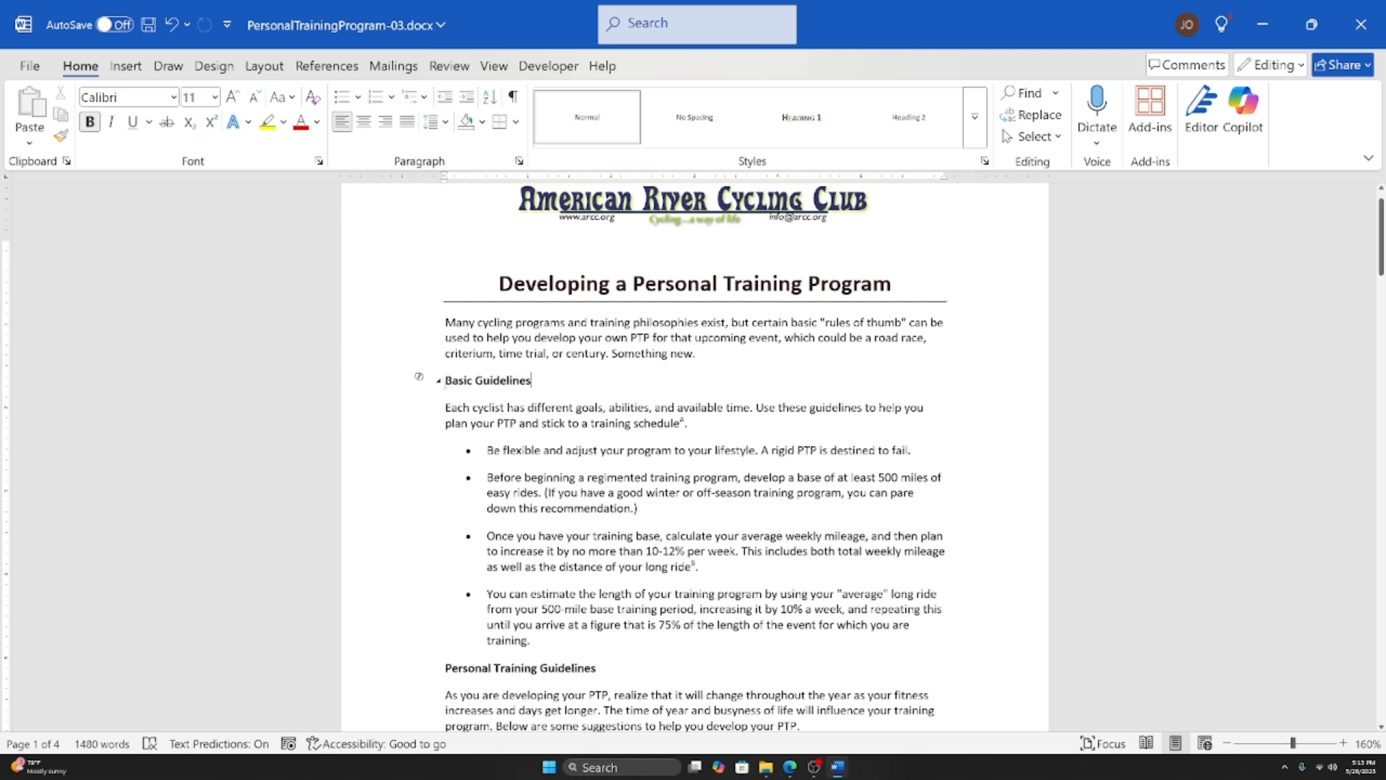
pyautogui.moveTo(445, 379); pyautogui.dragTo(542, 381)
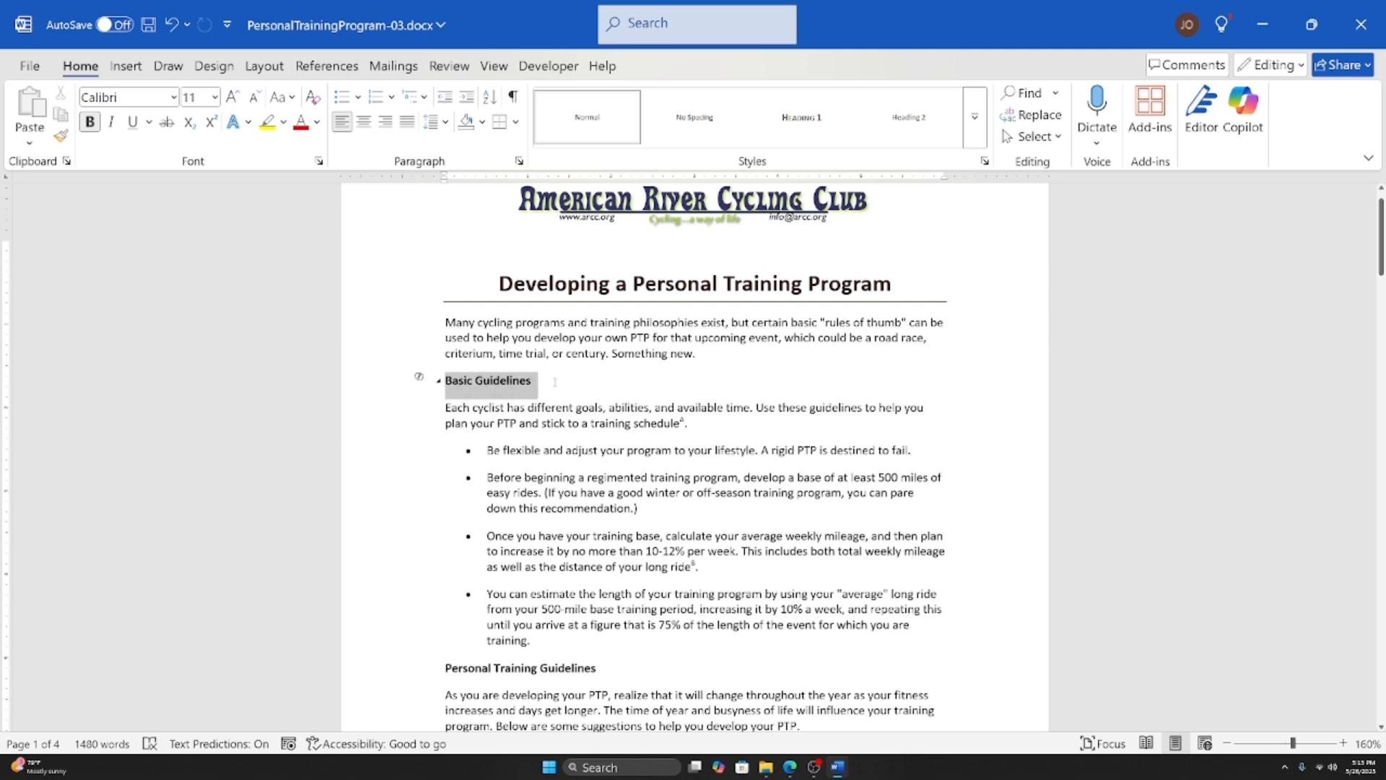
pyautogui.click(806, 141)
# Step: Copy the formatting of the "Basic Guidelines" heading onto "Personal Training Guidelines" with Format Painter
pyautogui.scroll(-2, 708, 372)
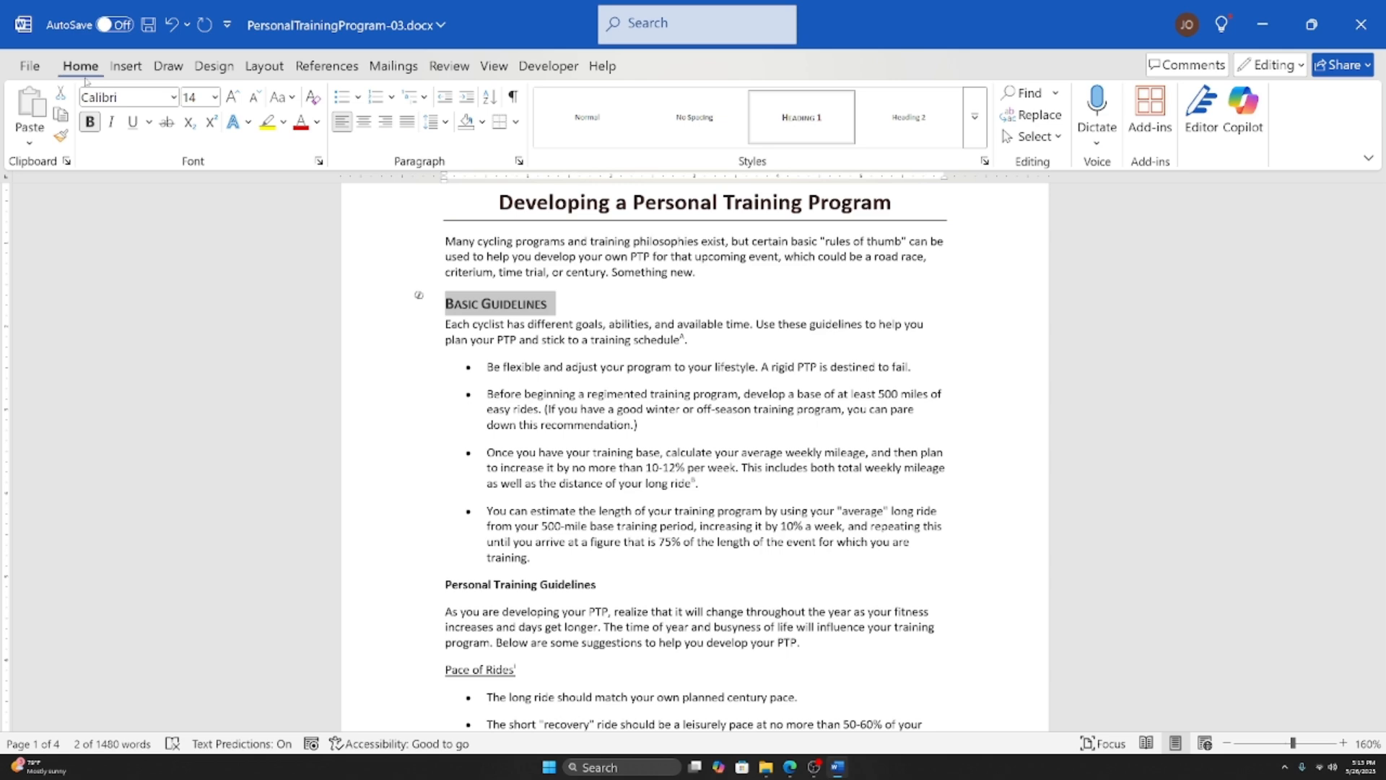
pyautogui.click(61, 135)
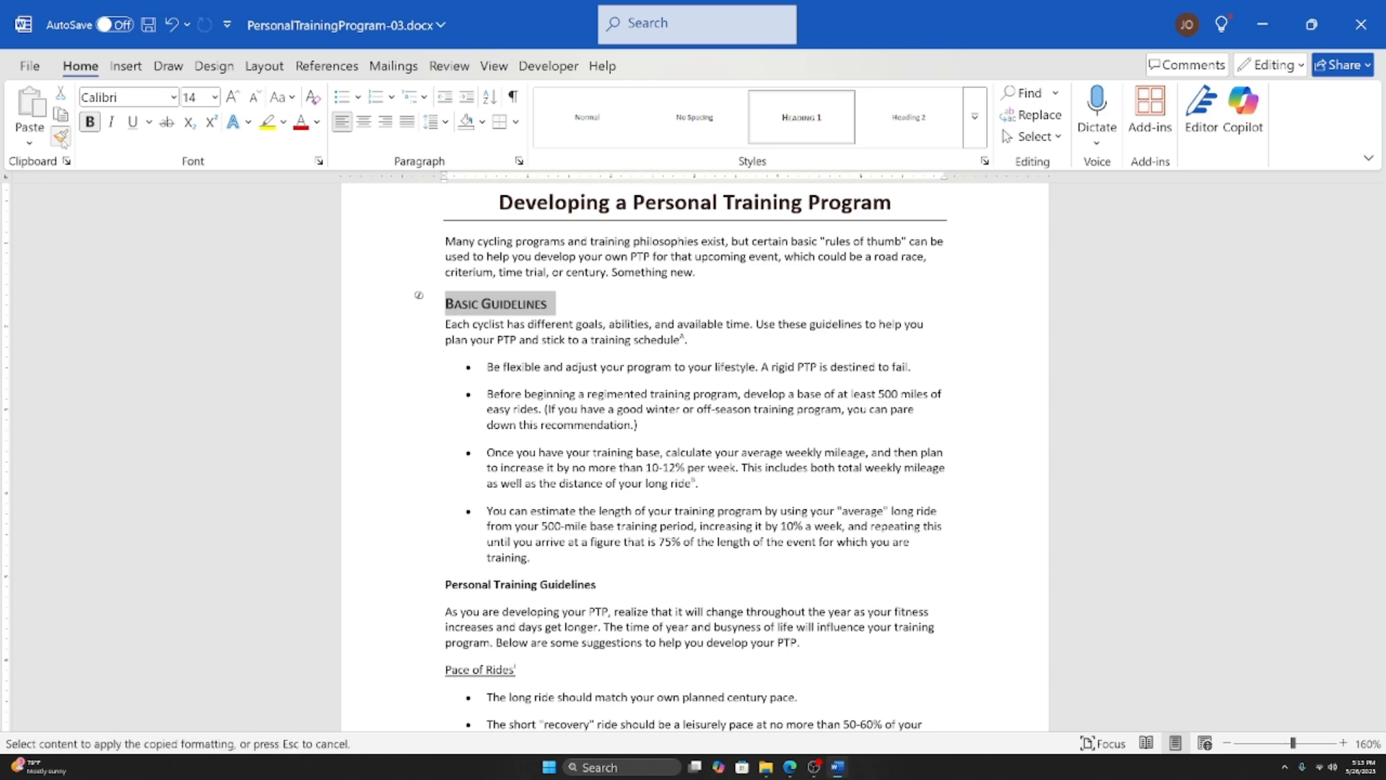
pyautogui.scroll(-2, 534, 473)
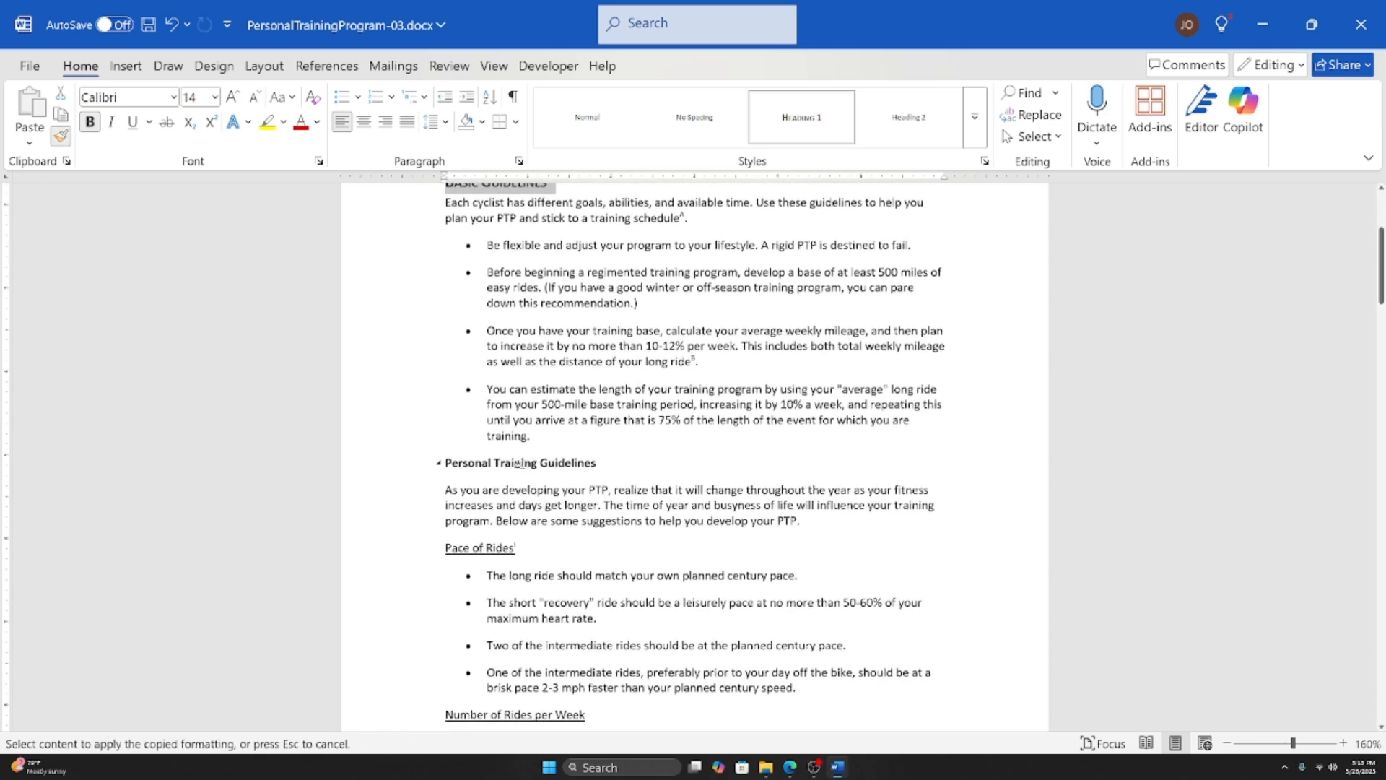
pyautogui.scroll(-1, 487, 468)
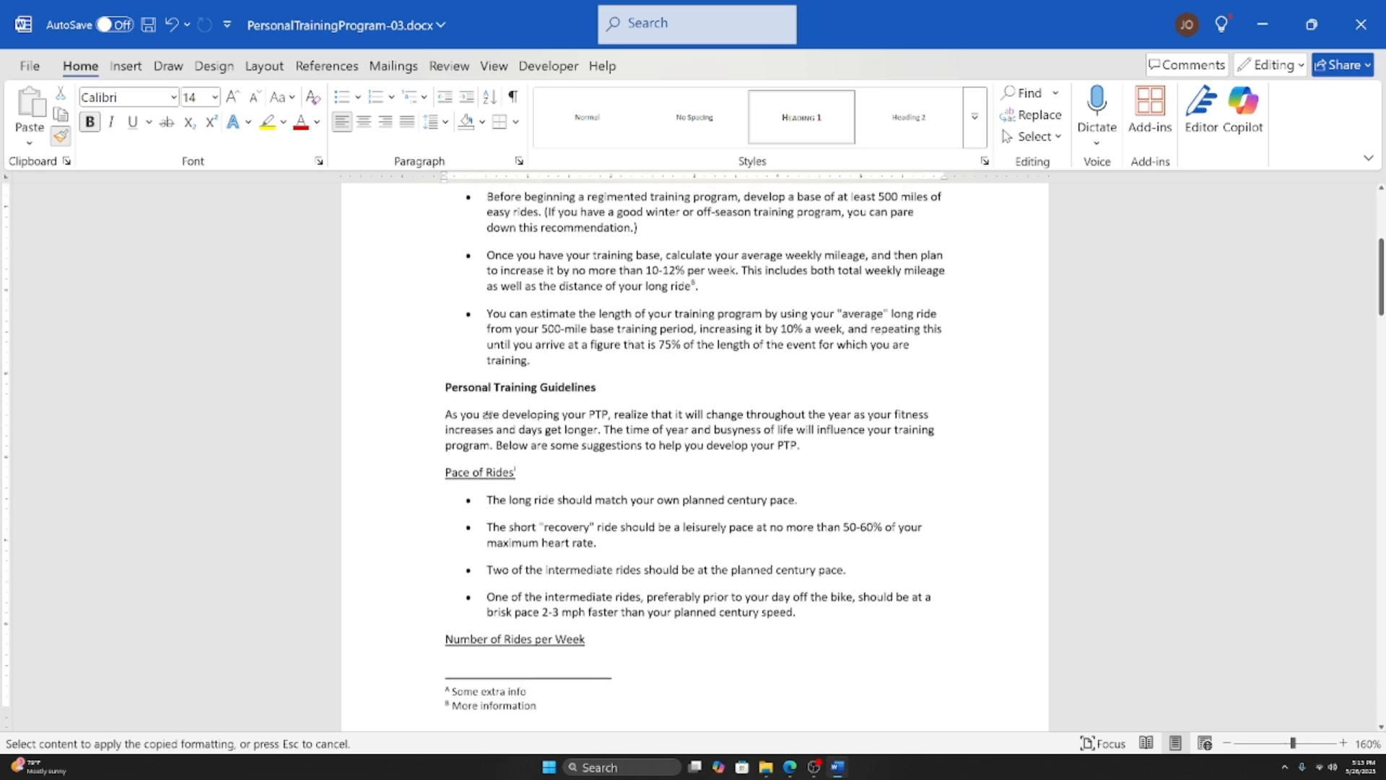
pyautogui.click(512, 383)
# Step: Apply the Heading 1 style to the "Training Intensity and Heart Rate" heading on page 3
pyautogui.scroll(-8, 498, 609)
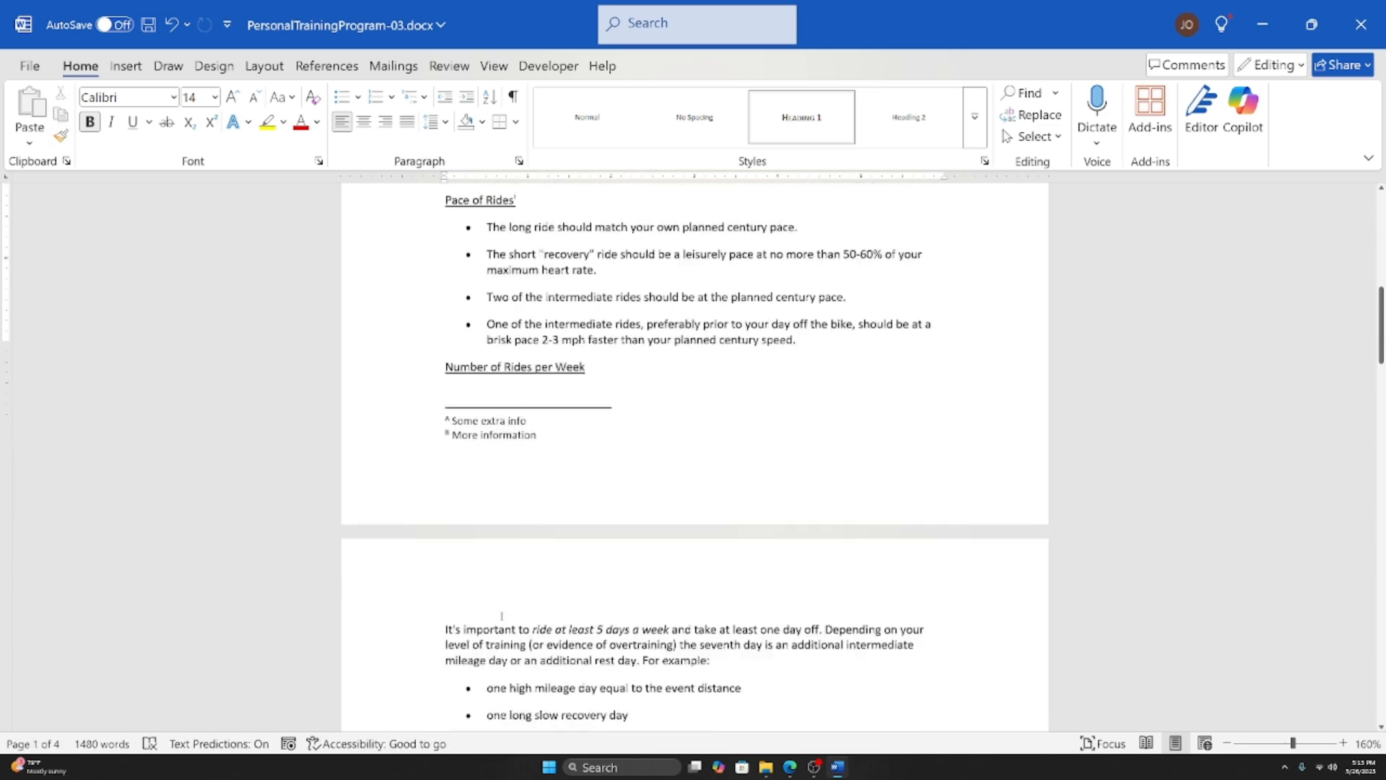
pyautogui.scroll(-20, 498, 609)
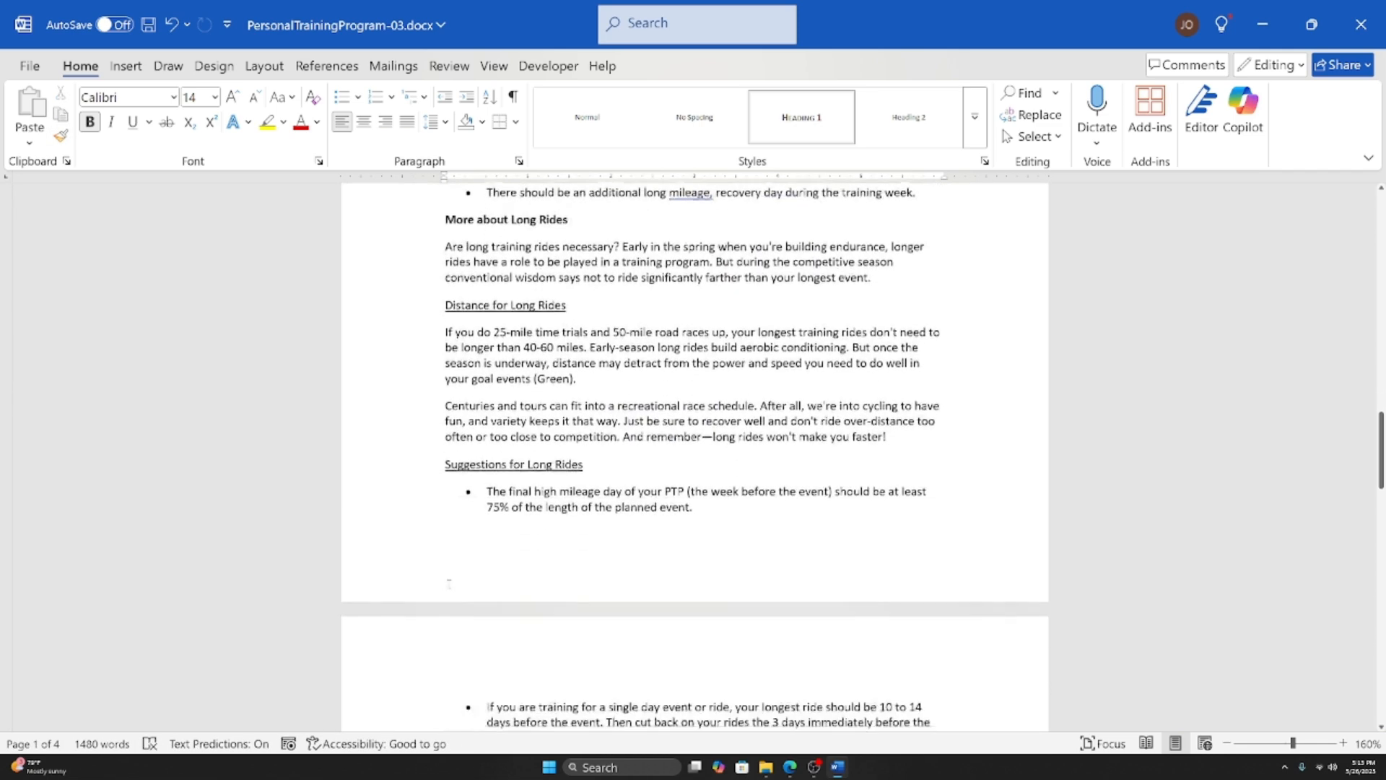
pyautogui.scroll(-1, 443, 582)
pyautogui.click(418, 275)
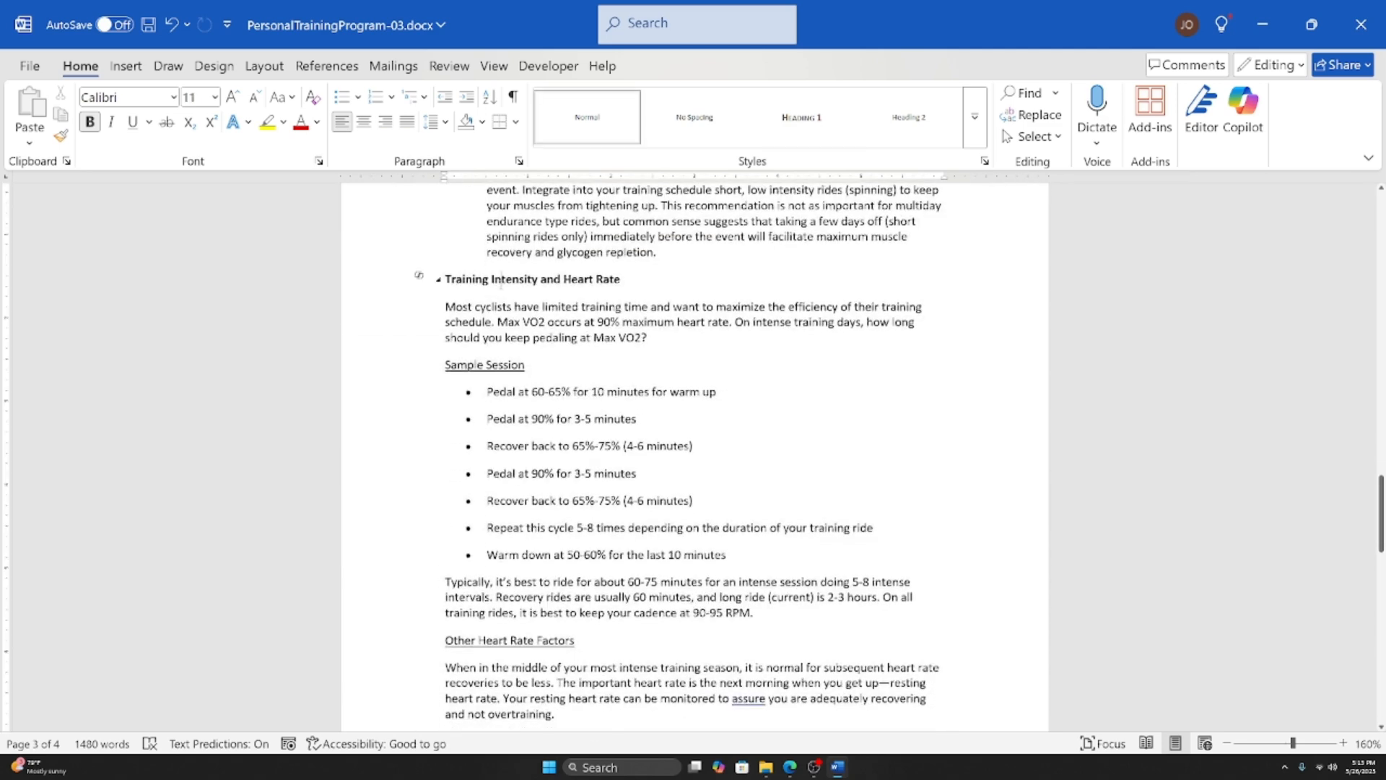
pyautogui.click(820, 119)
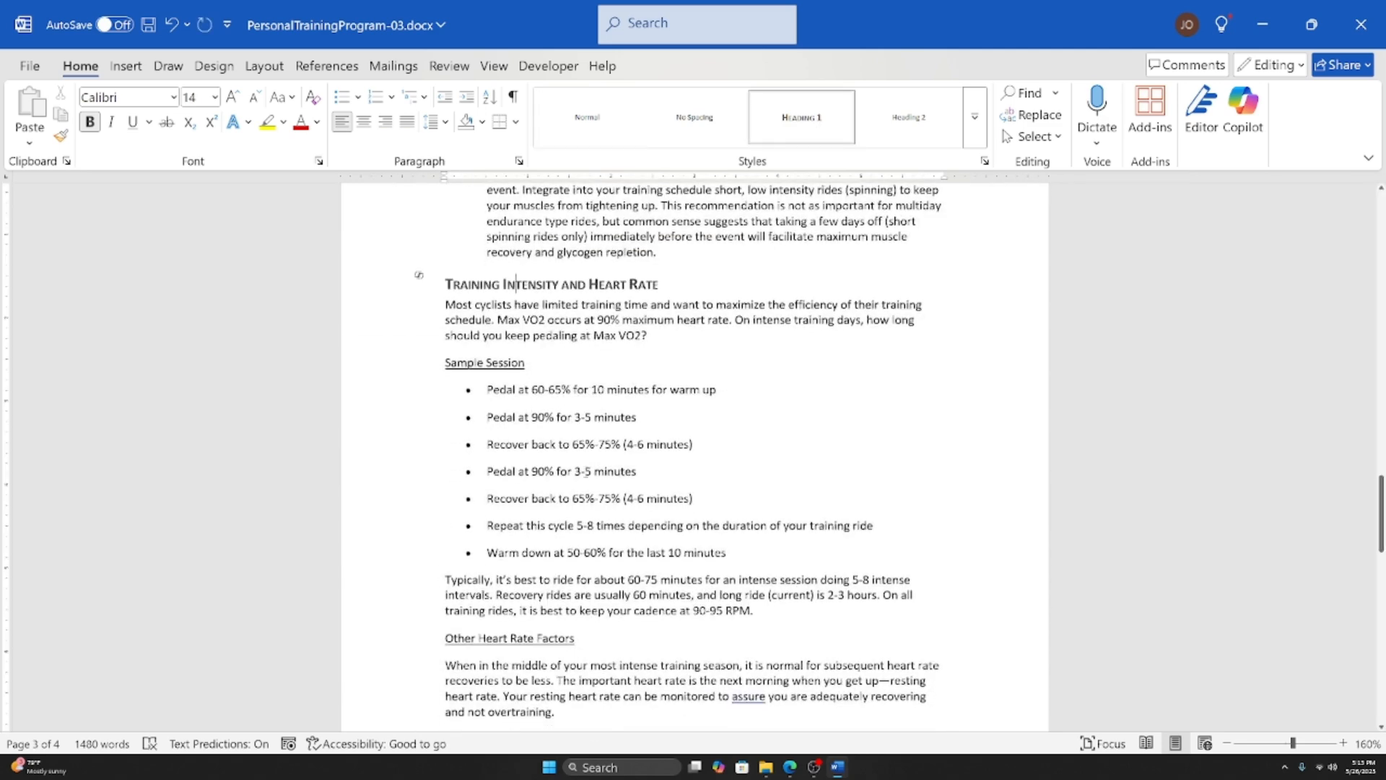
# Step: Apply the Heading 1 style to the words "Training Log" in the "Using a Training Log" heading
pyautogui.scroll(-4, 527, 503)
pyautogui.click(521, 495)
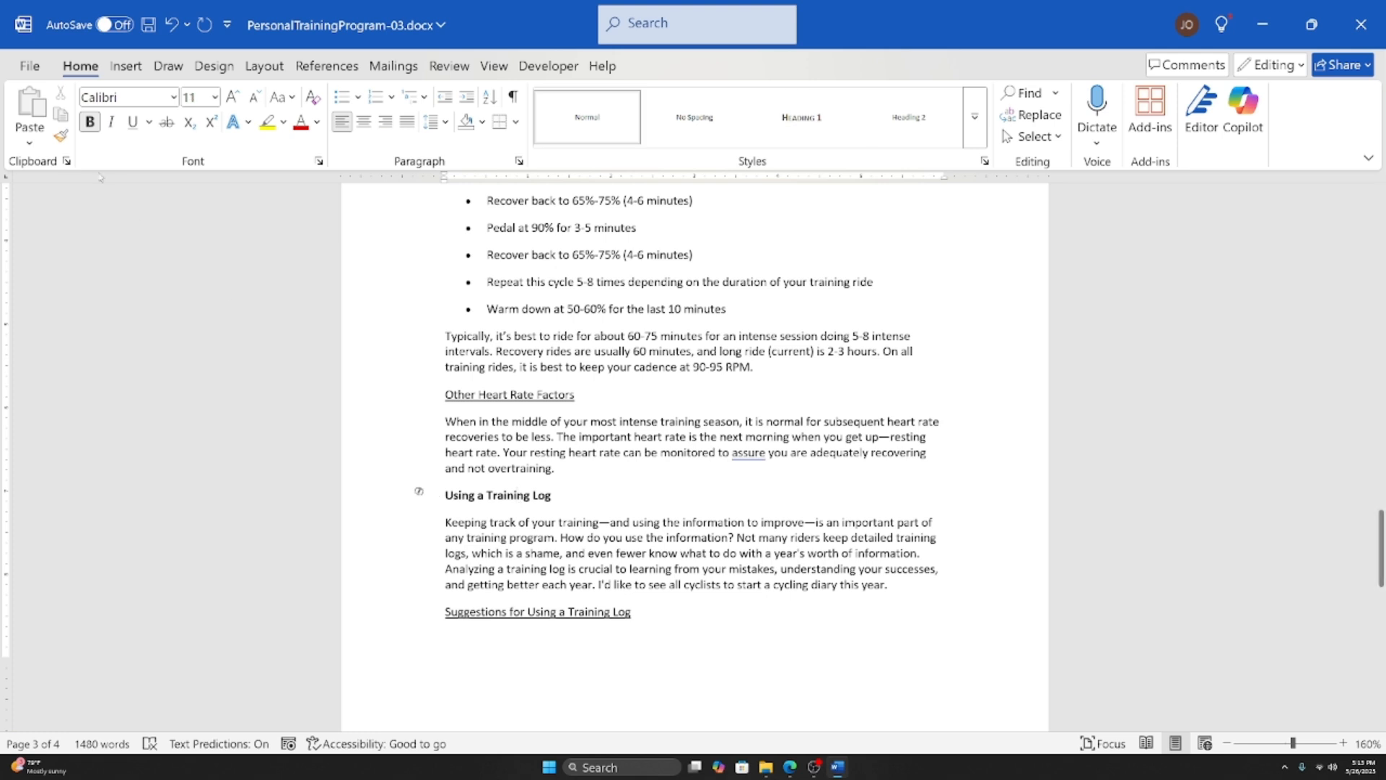
pyautogui.click(61, 135)
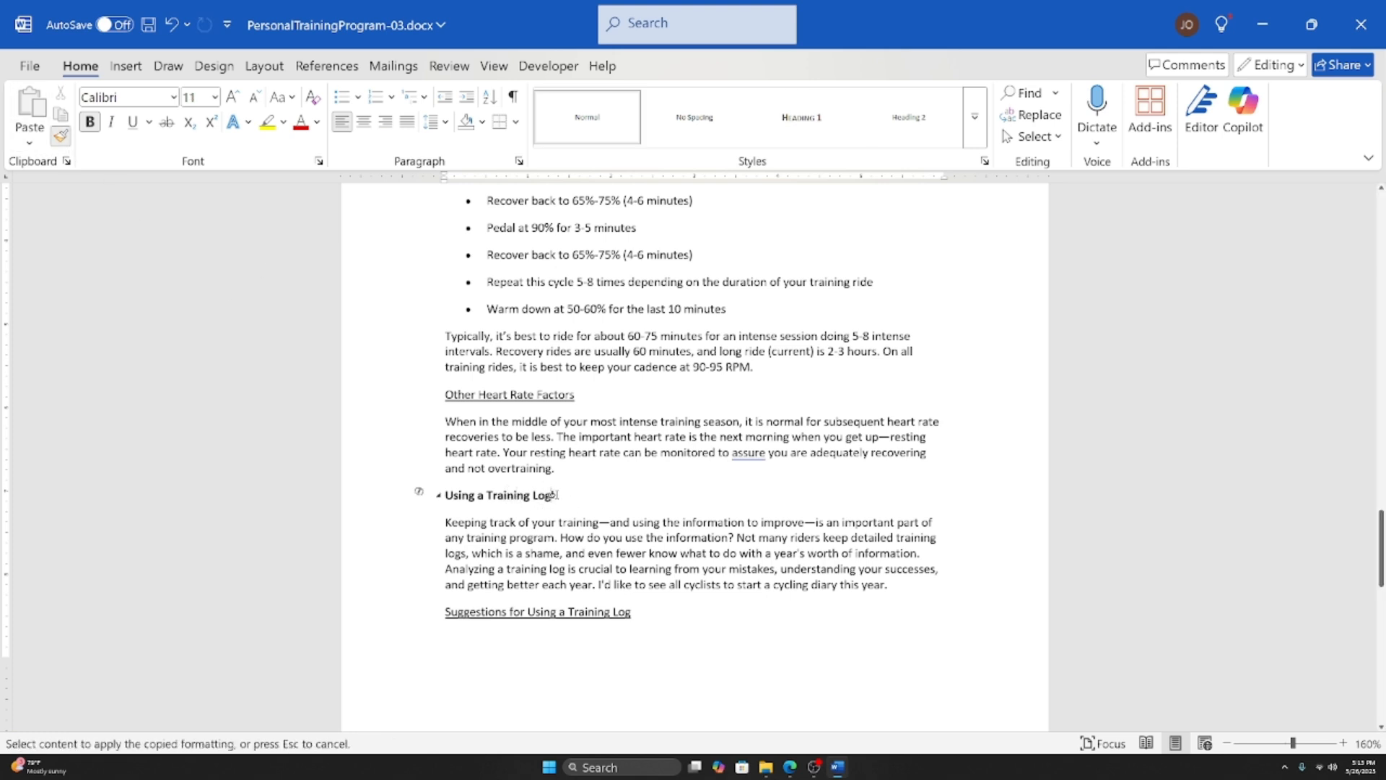
pyautogui.moveTo(555, 495); pyautogui.dragTo(486, 495)
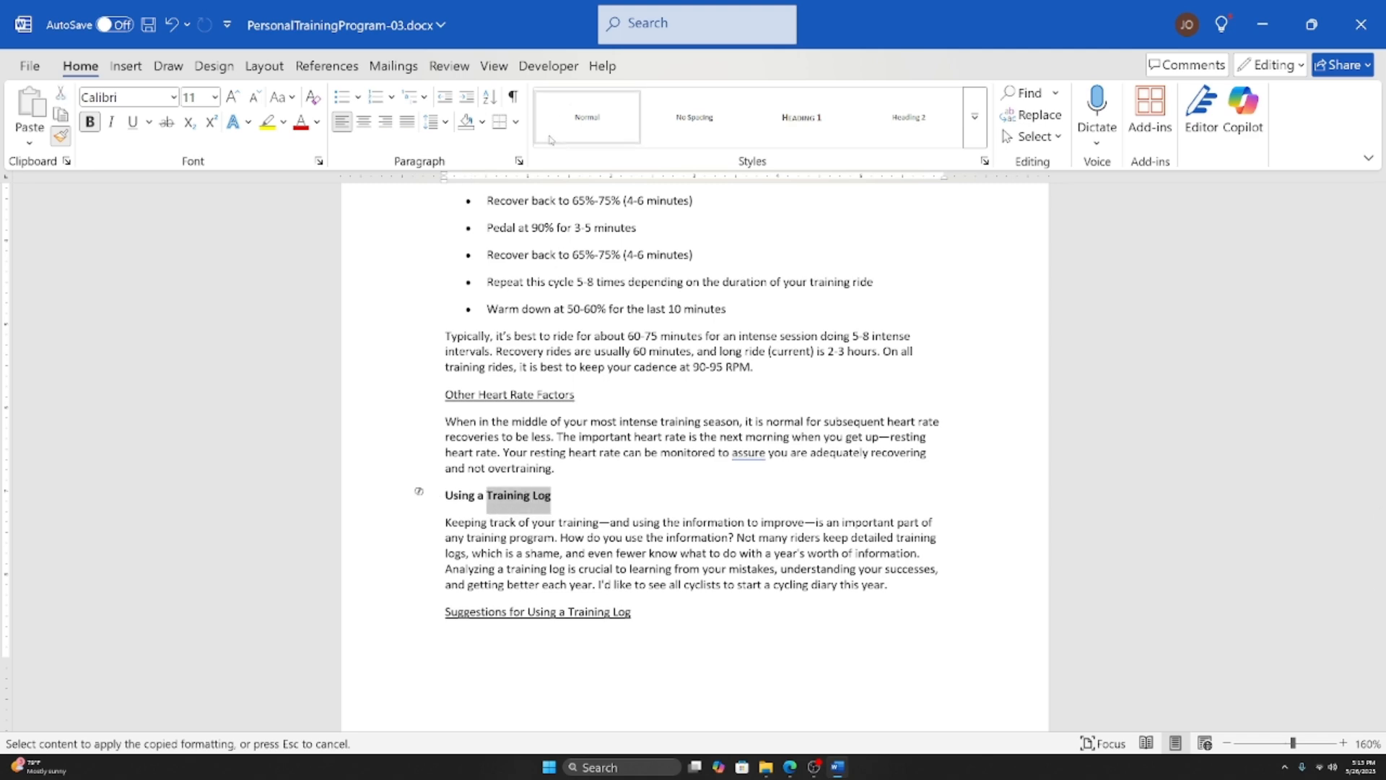
pyautogui.click(802, 116)
pyautogui.scroll(-4, 516, 562)
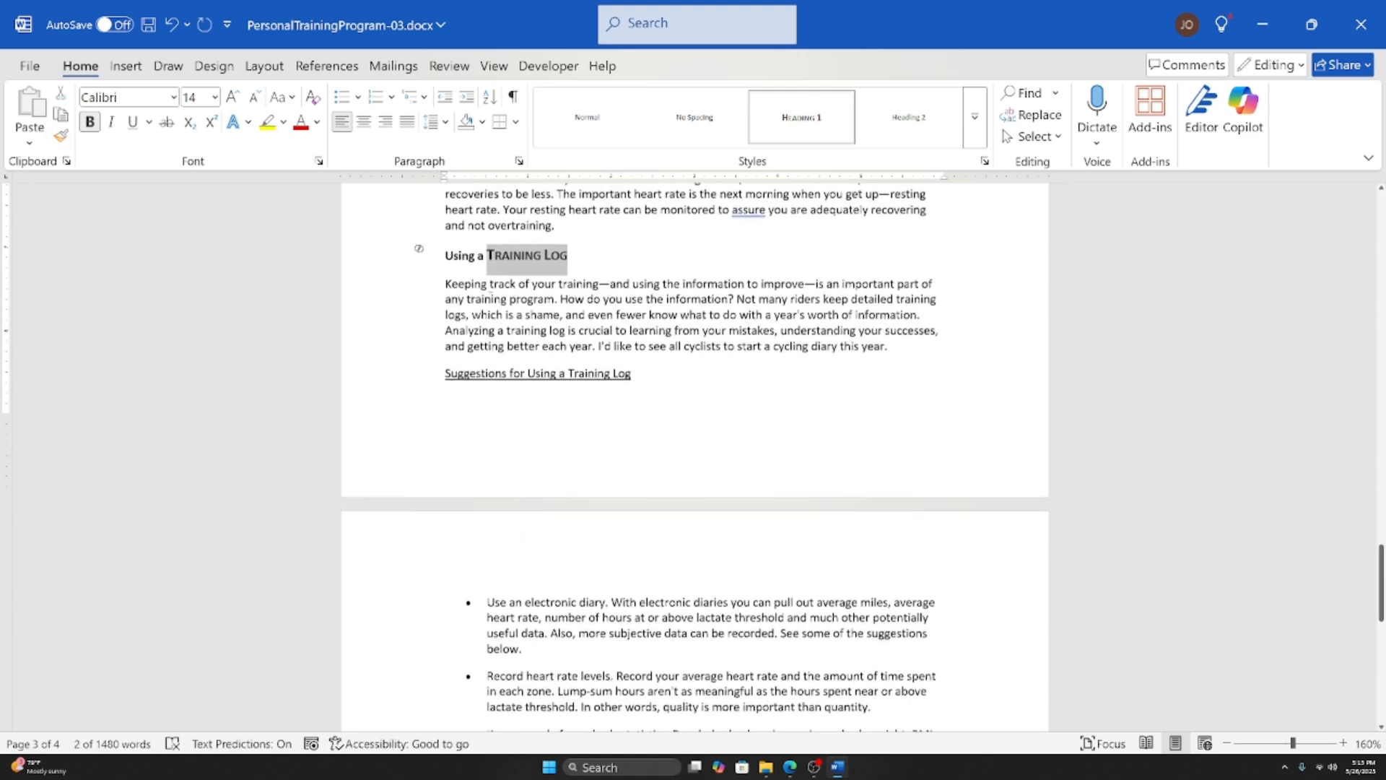
# Step: Apply the Heading 1 style to the entire "Using a Training Log" heading line
pyautogui.scroll(1, 517, 562)
pyautogui.click(475, 250)
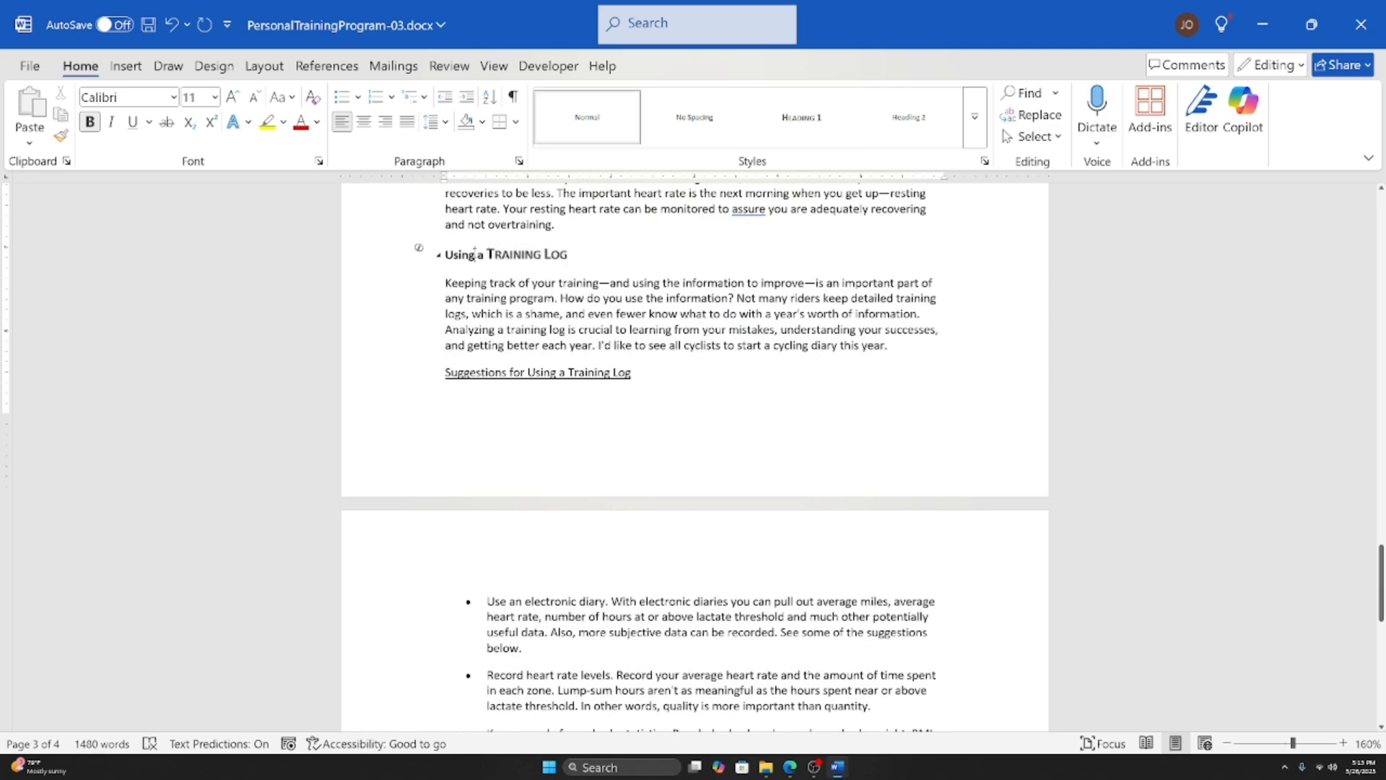
pyautogui.tripleClick(543, 253)
pyautogui.hotkey('ctrl', 'alt', '1')
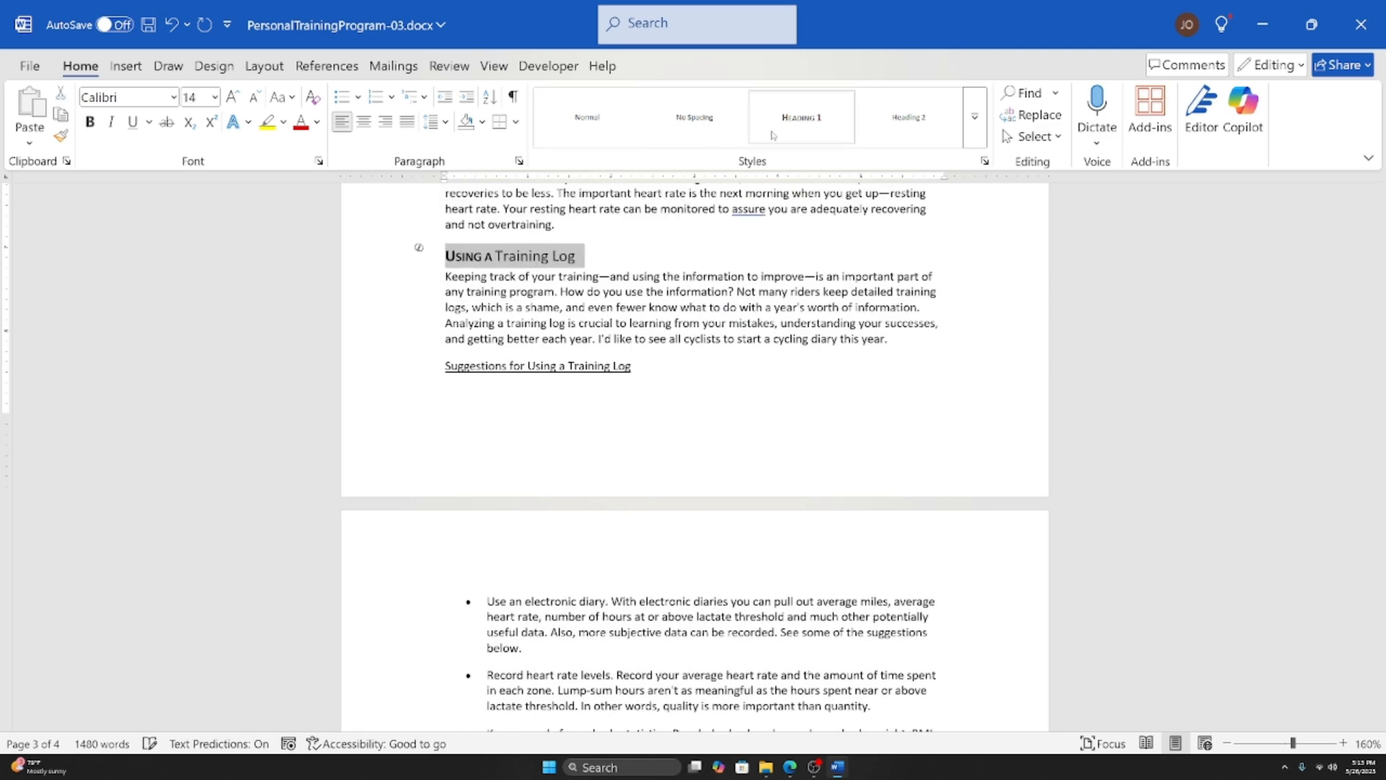
pyautogui.click(543, 254)
# Step: Copy the formatting of the "Using a Training Log" heading onto the "Bibliography" heading with Format Painter
pyautogui.scroll(15, 506, 518)
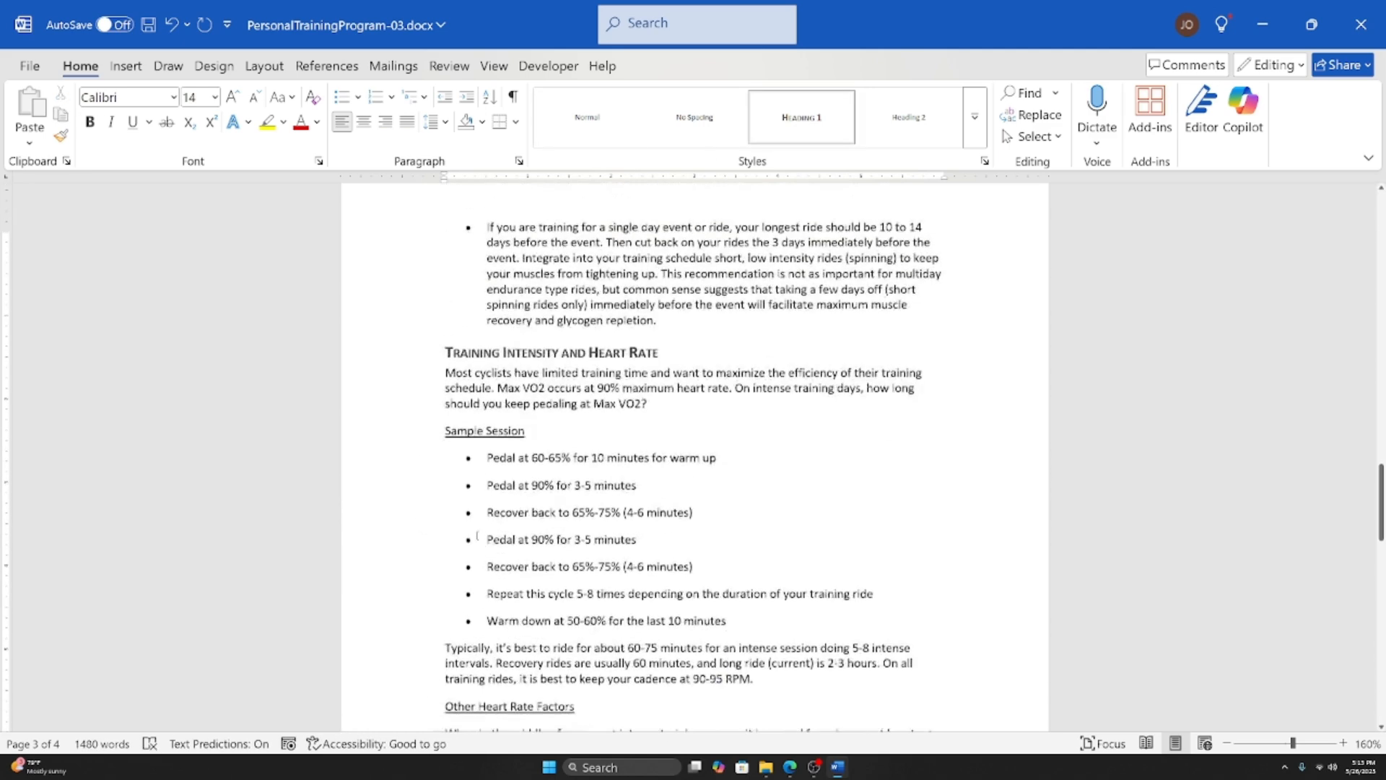
pyautogui.scroll(-14, 506, 519)
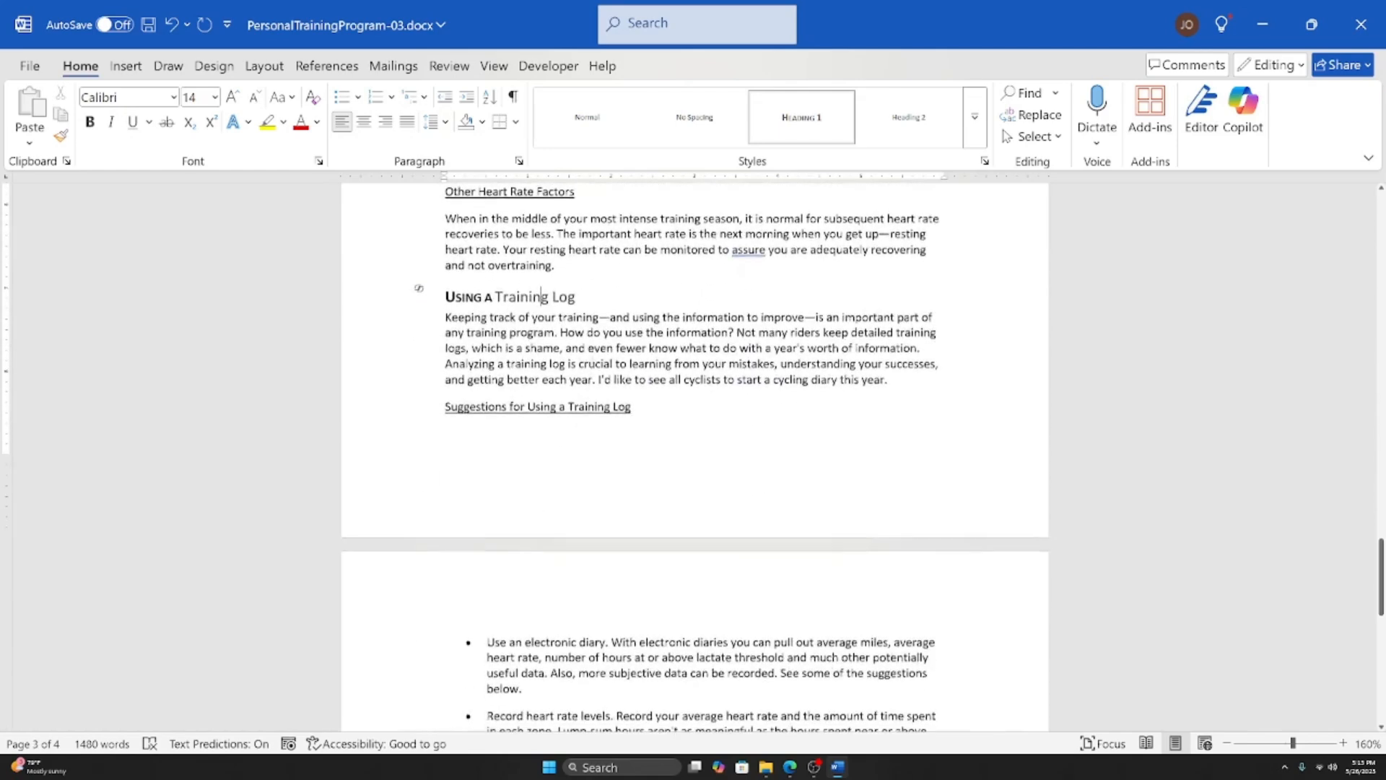
pyautogui.moveTo(583, 302); pyautogui.dragTo(443, 298)
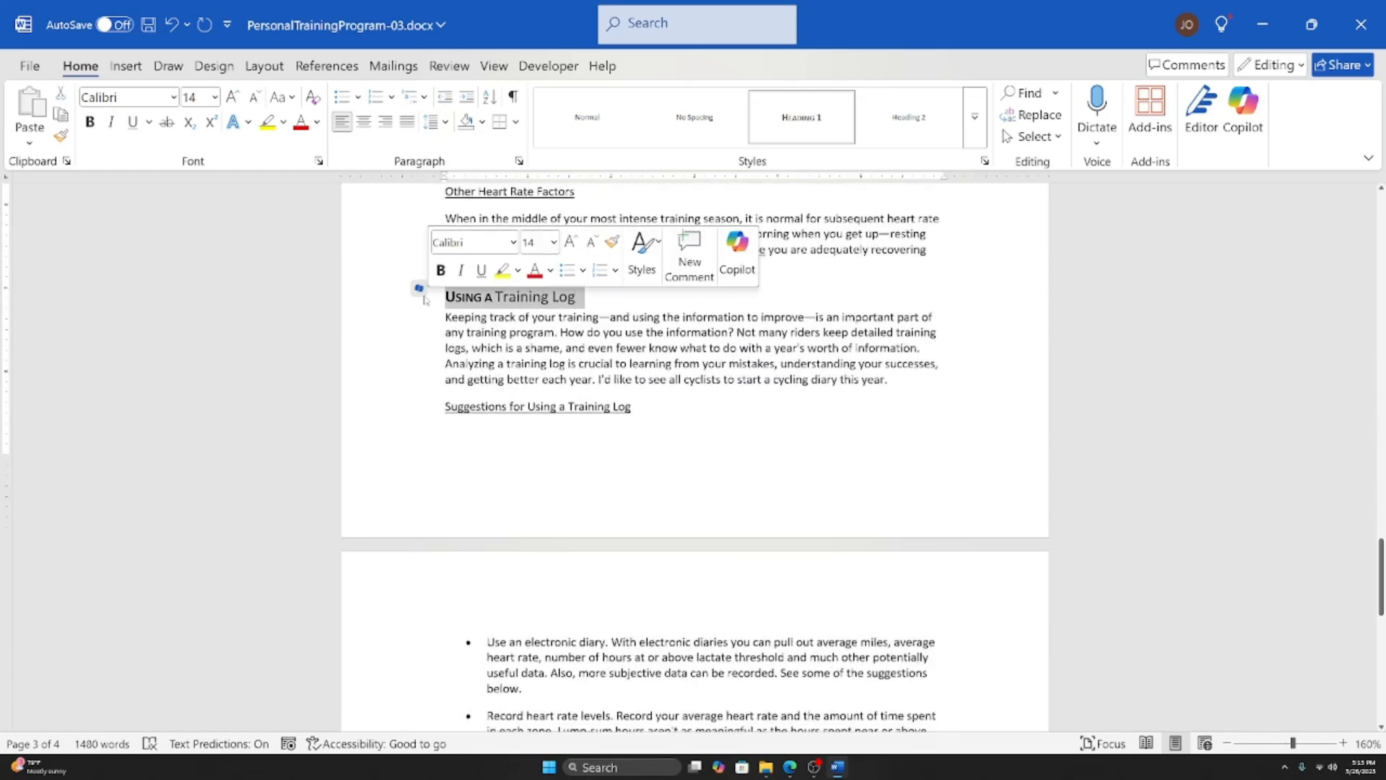
pyautogui.click(60, 135)
pyautogui.scroll(-9, 517, 559)
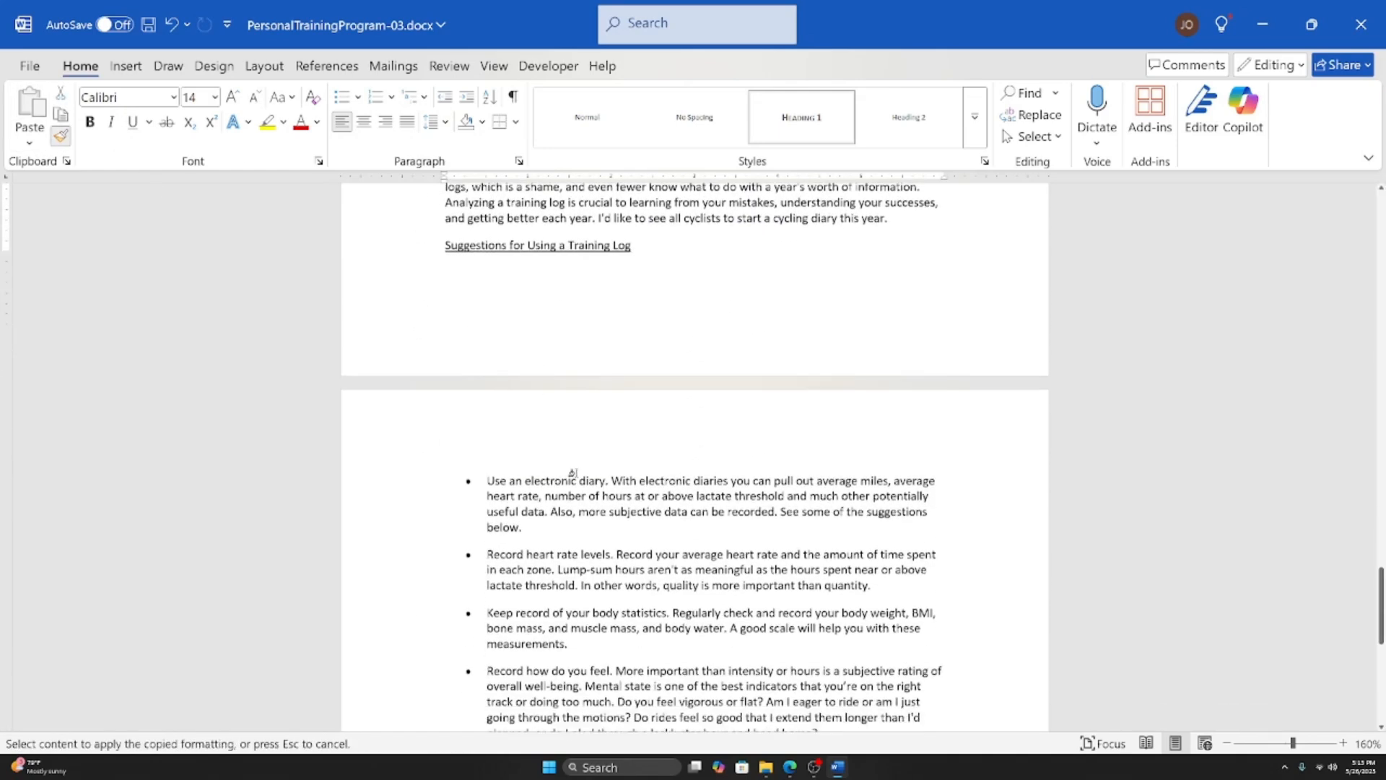
pyautogui.scroll(-6, 517, 559)
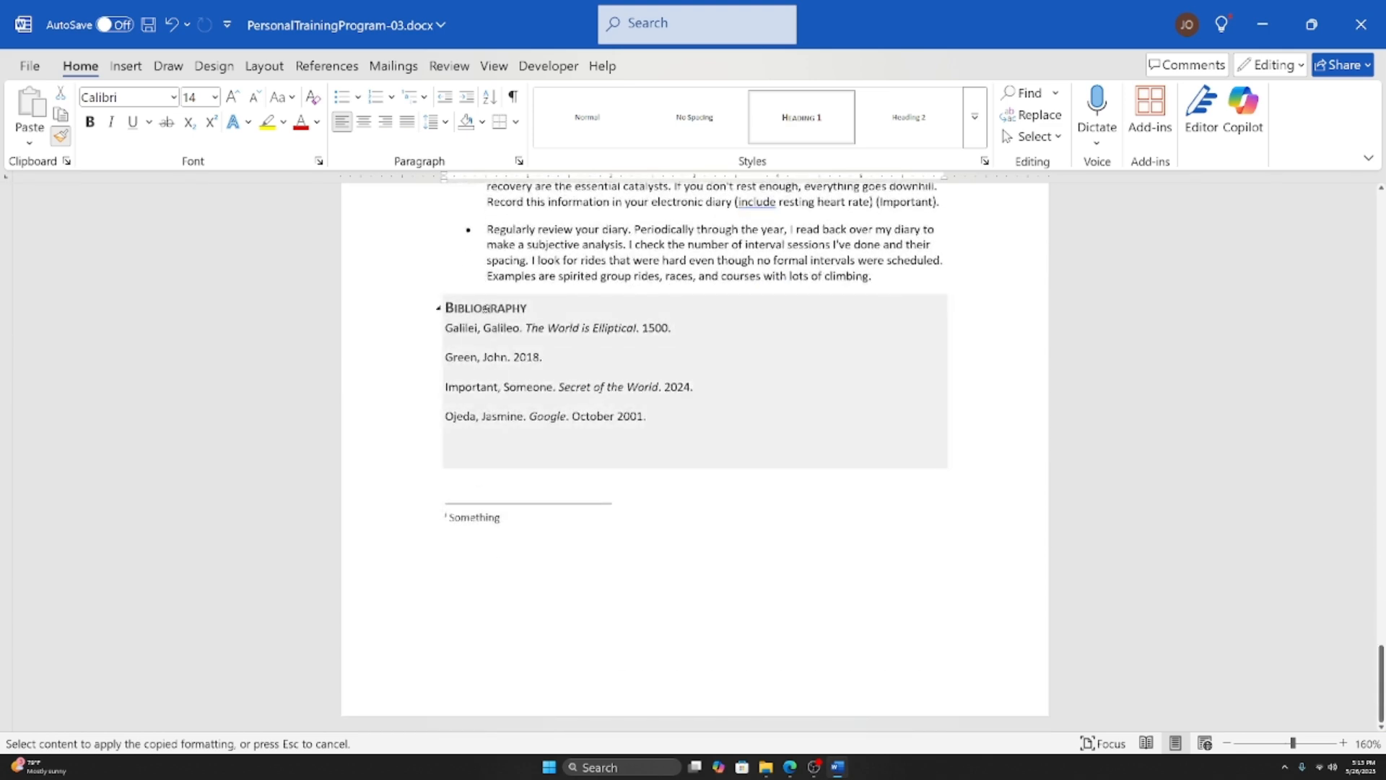
pyautogui.click(485, 308)
pyautogui.click(486, 308)
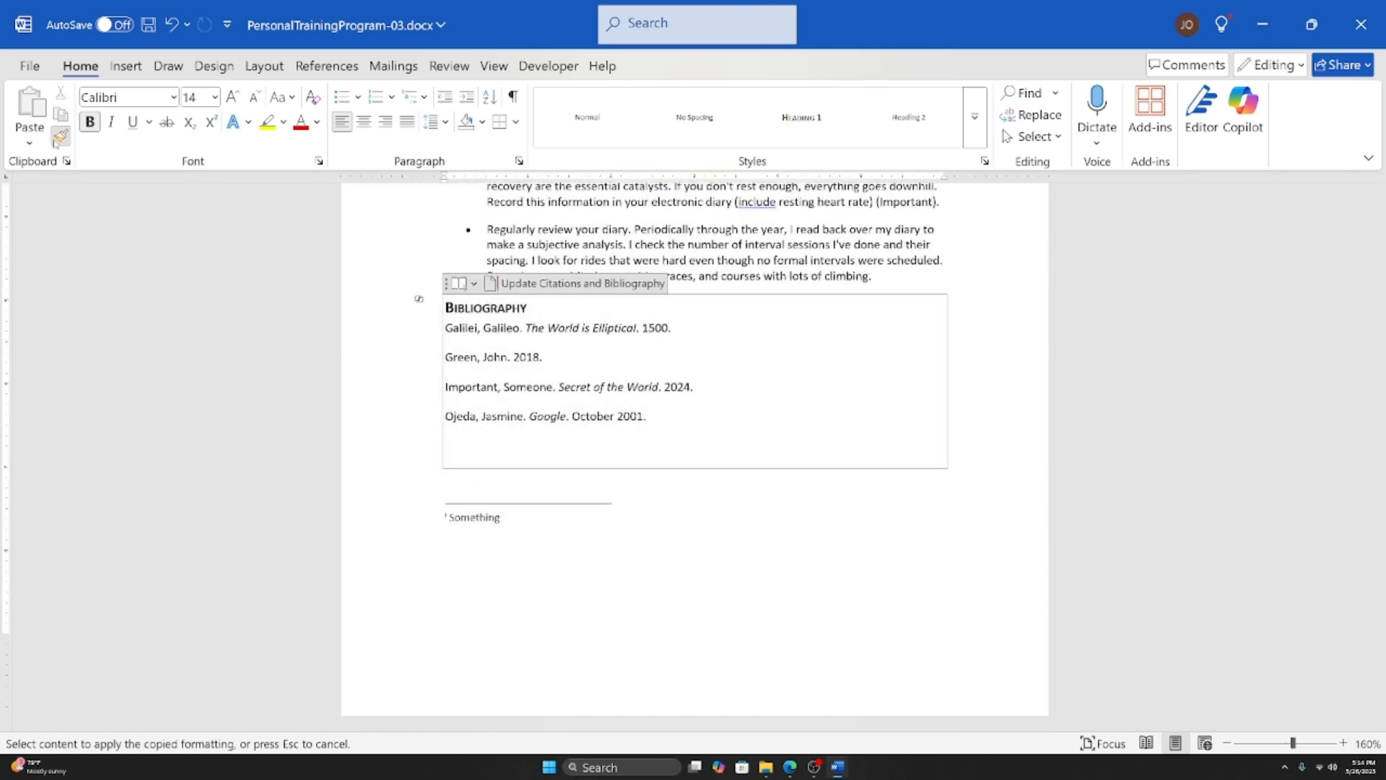
# Step: Apply the Heading 2 style to the "Pace of Rides" subheading under "Personal Training Guidelines"
pyautogui.scroll(9, 398, 625)
pyautogui.scroll(20, 398, 625)
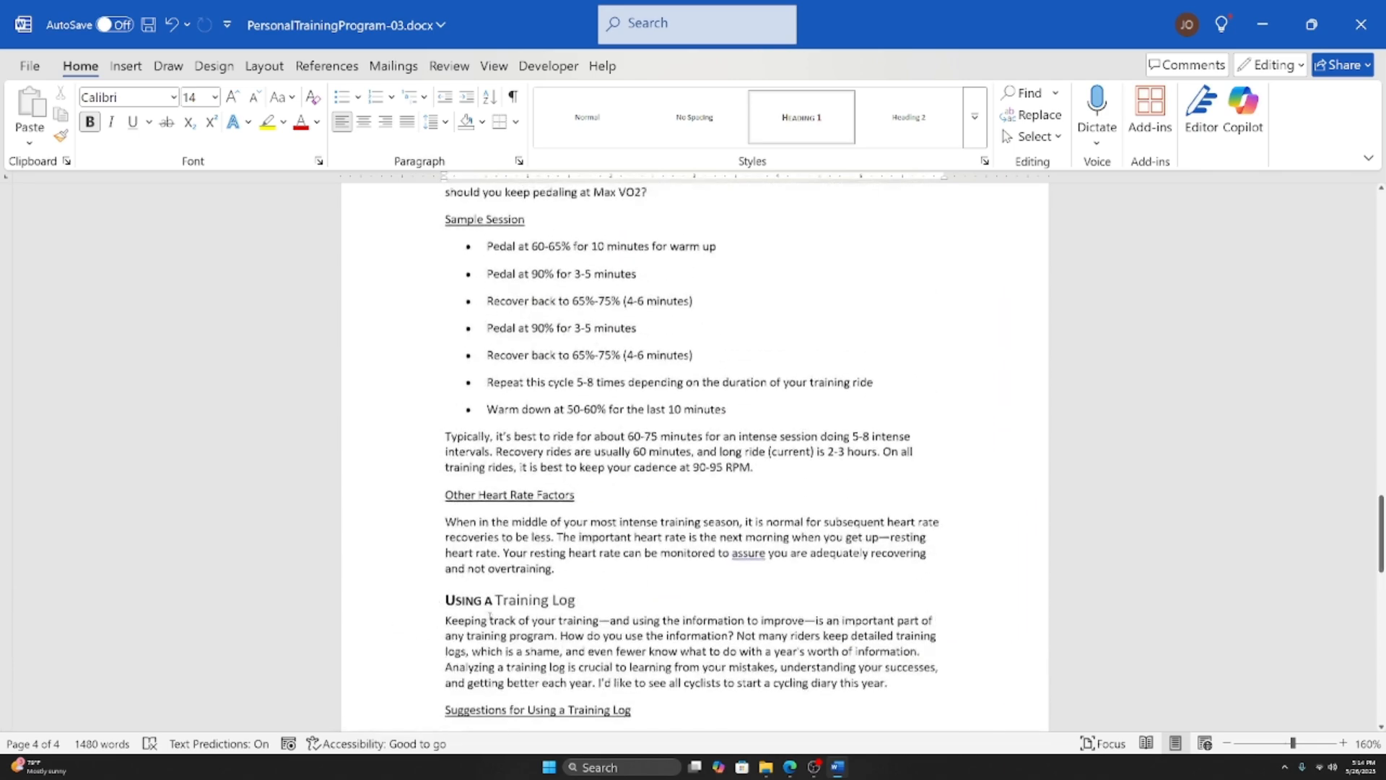
pyautogui.scroll(20, 495, 413)
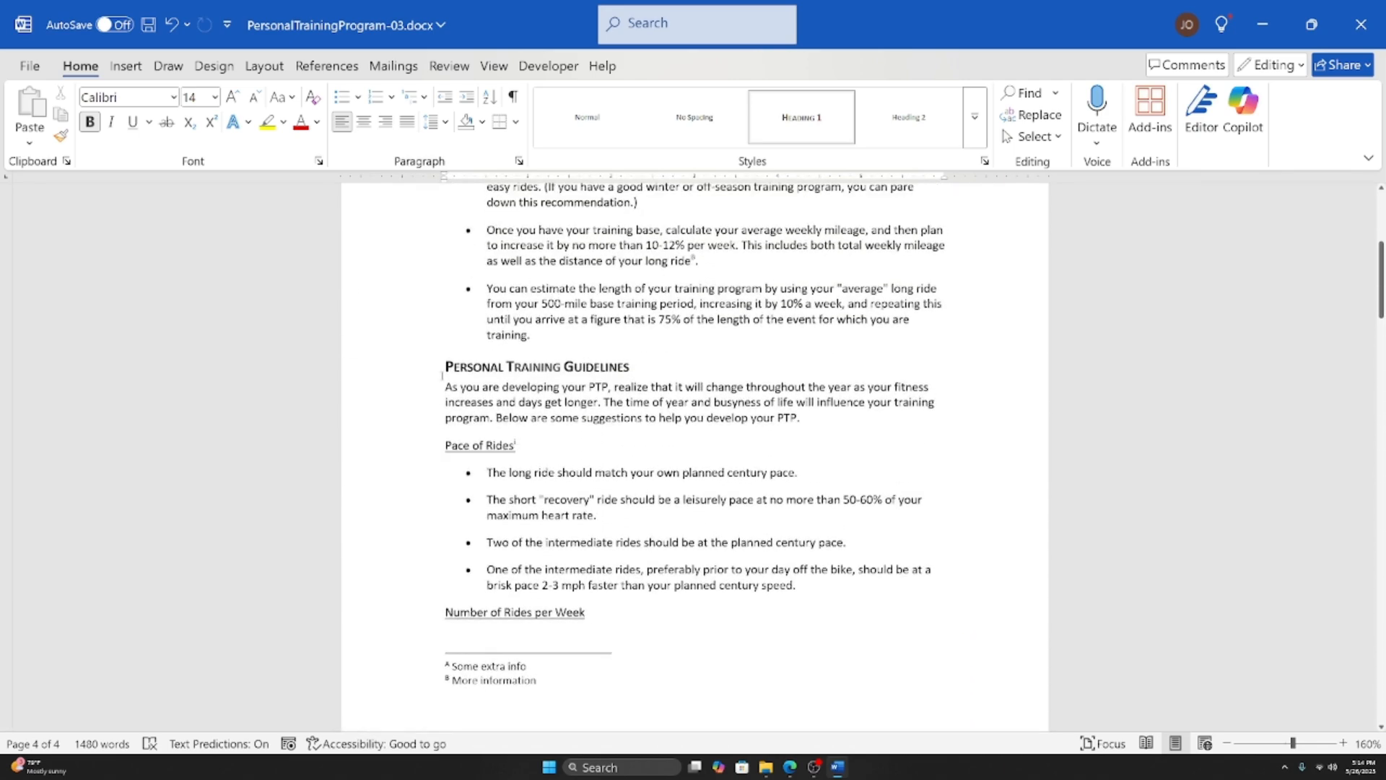
pyautogui.click(527, 446)
pyautogui.moveTo(527, 446); pyautogui.dragTo(383, 445)
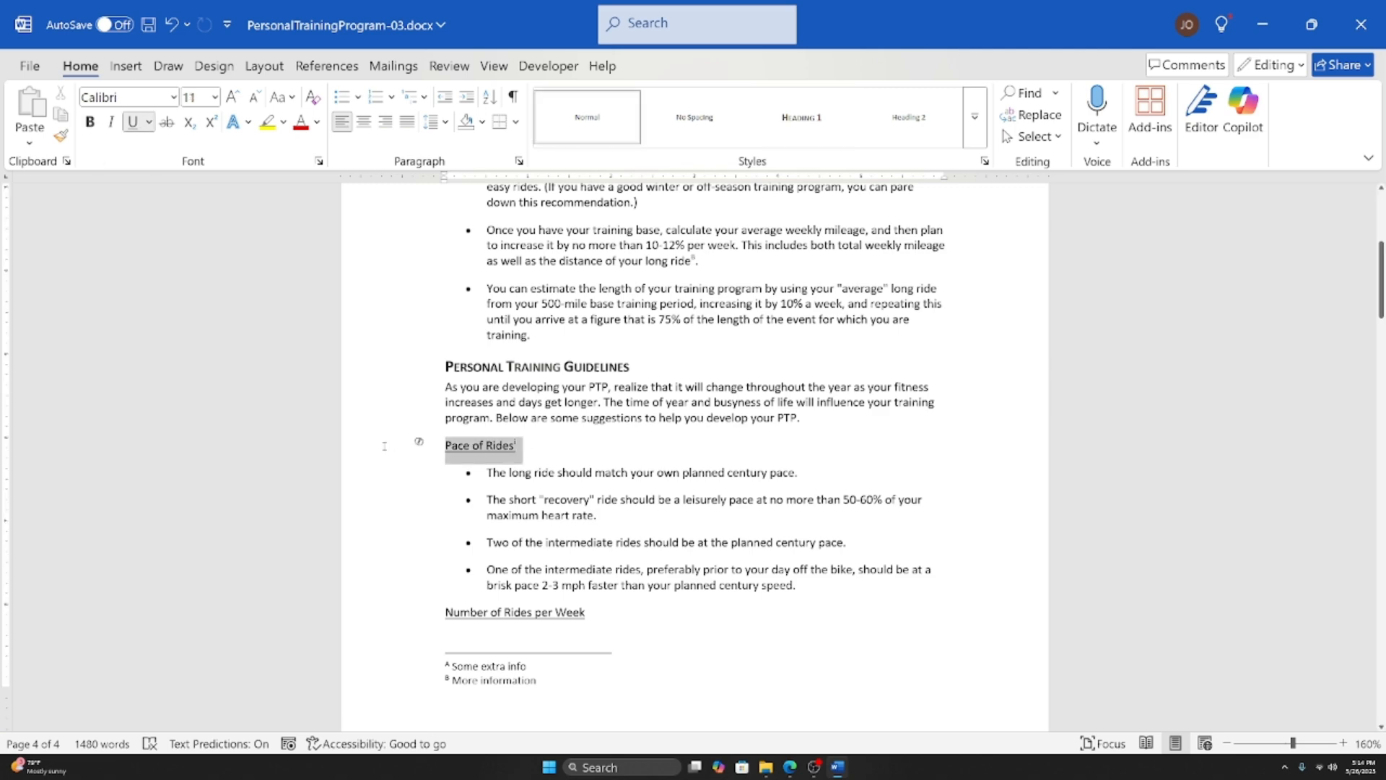
pyautogui.scroll(5, 610, 561)
pyautogui.scroll(-4, 610, 560)
pyautogui.scroll(-3, 609, 560)
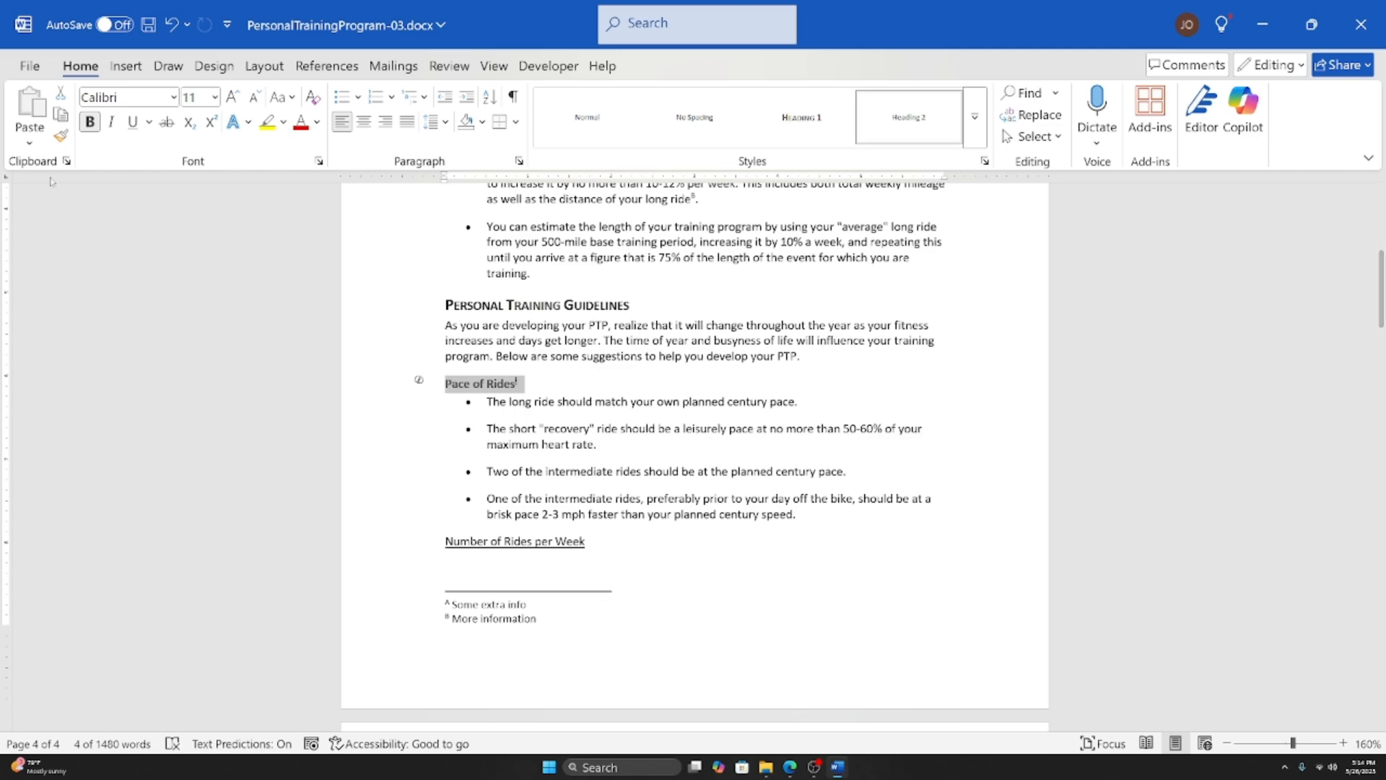
# Step: Copy the formatting of the "Pace of Rides" subheading onto "Number of Rides per Week" with Format Painter kept on for repeated use
pyautogui.click(61, 135)
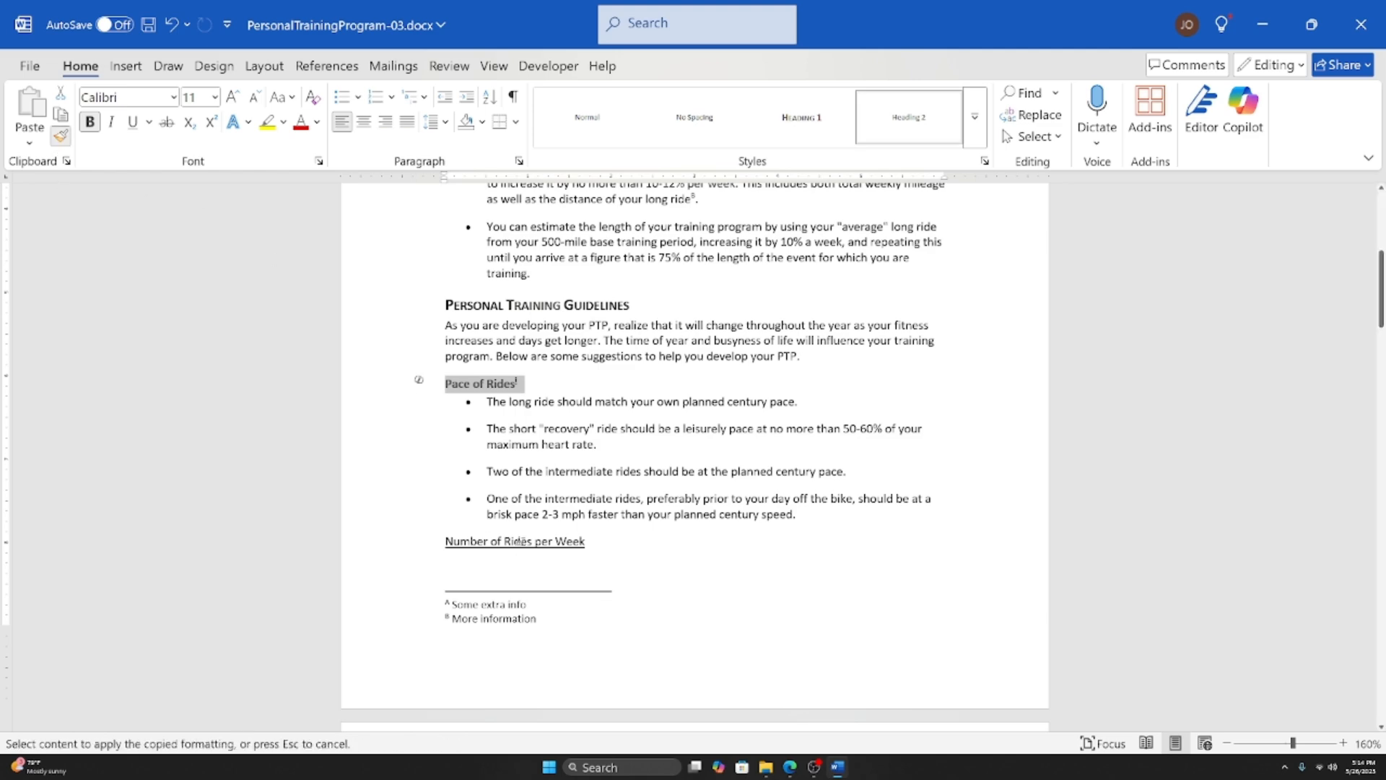
pyautogui.scroll(-7, 517, 545)
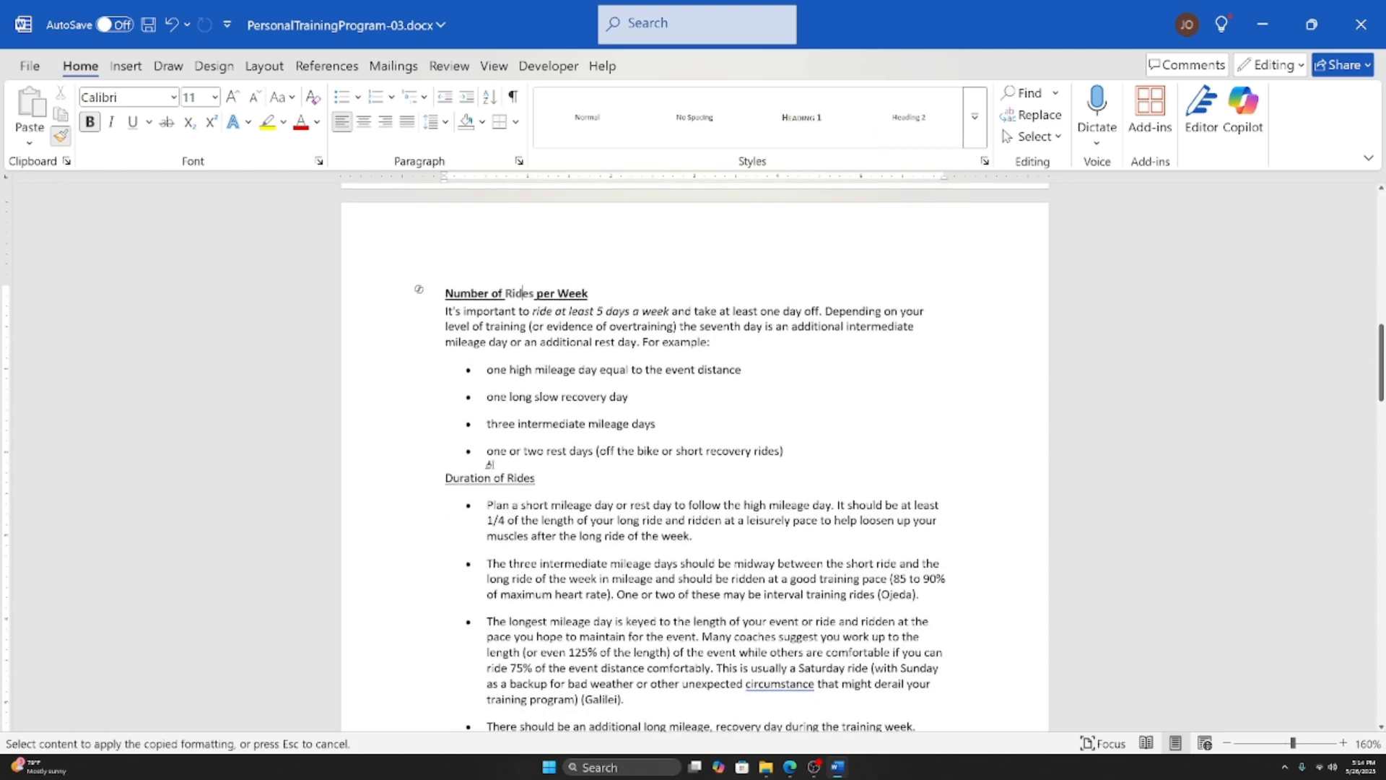
pyautogui.moveTo(603, 291); pyautogui.dragTo(447, 295)
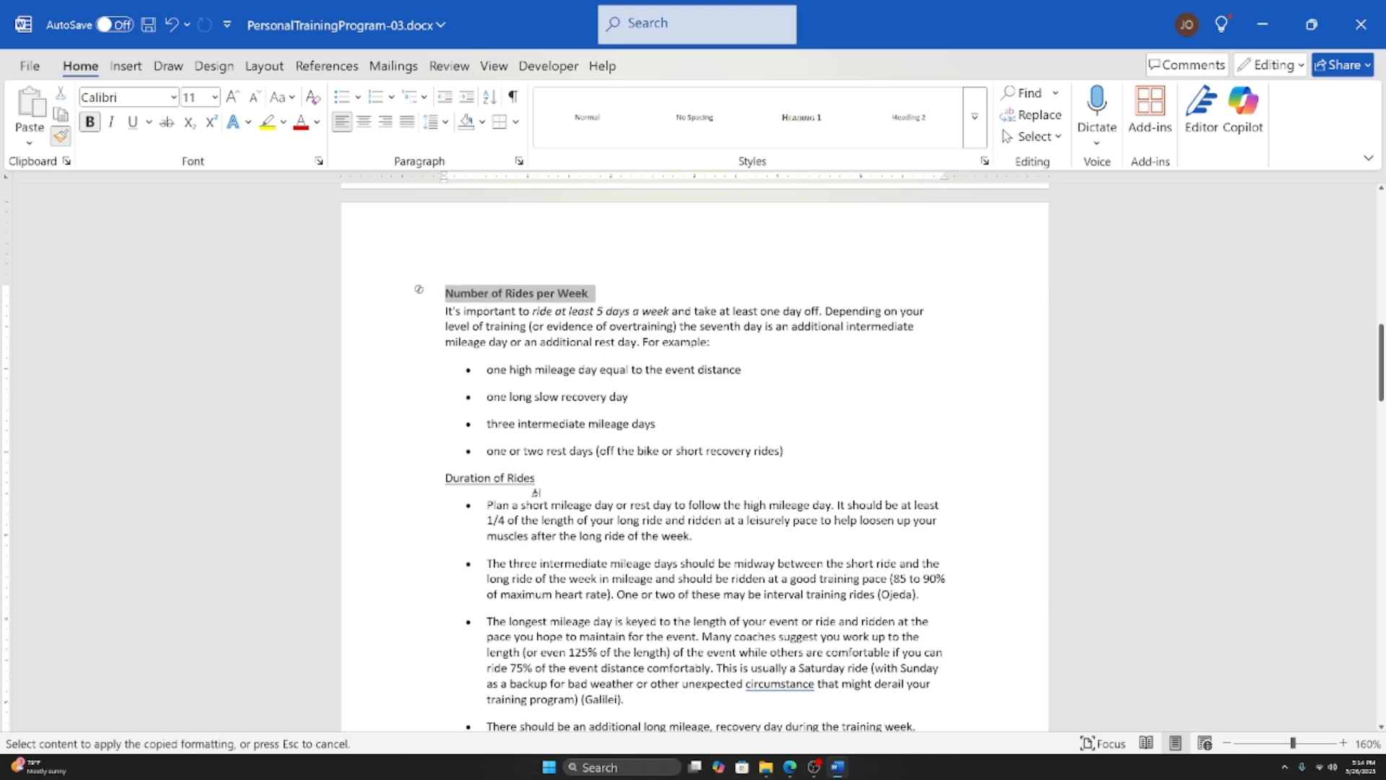
# Step: Paint the copied Heading 2 formatting onto the "More about Long Rides" and "Suggestions for Long Rides" subheadings
pyautogui.scroll(-10, 542, 494)
pyautogui.moveTo(568, 307); pyautogui.dragTo(370, 306)
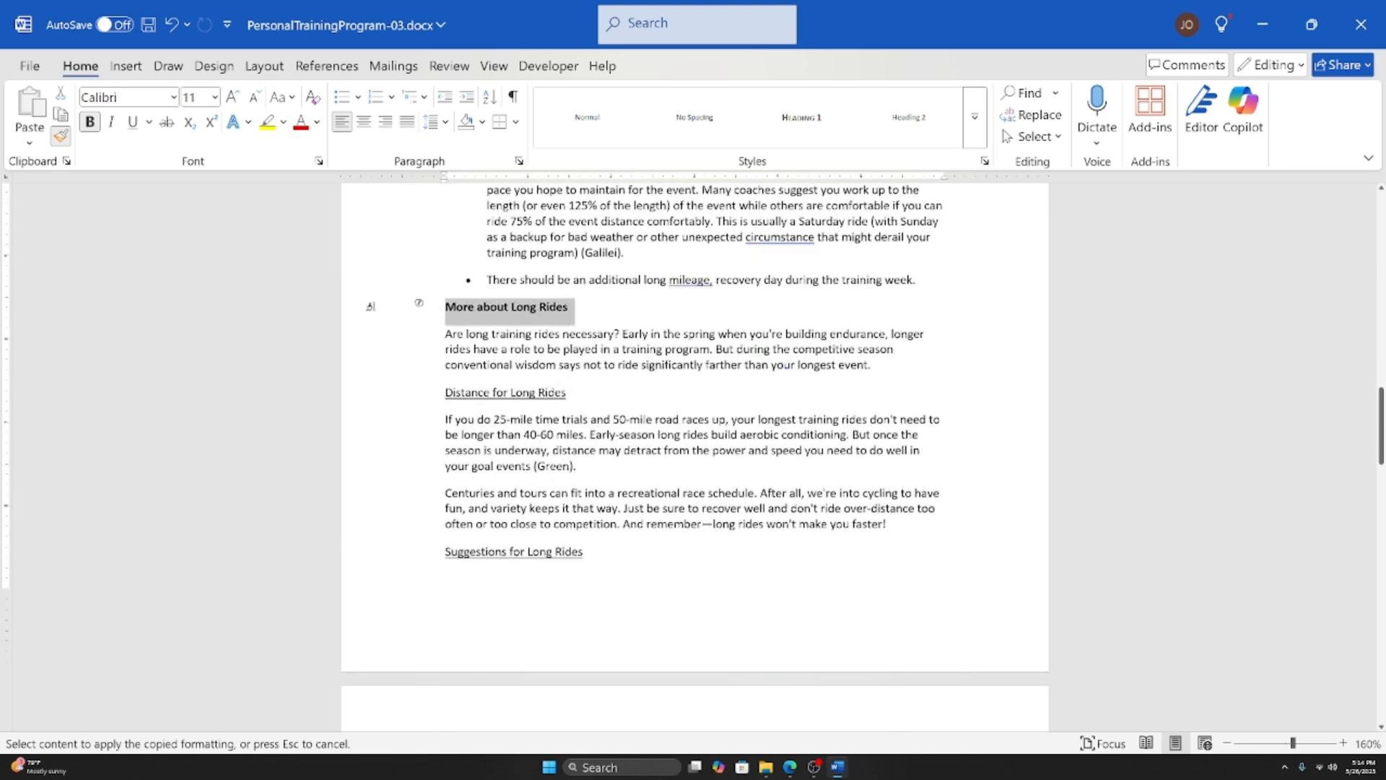
pyautogui.scroll(-6, 530, 464)
pyautogui.scroll(1, 529, 464)
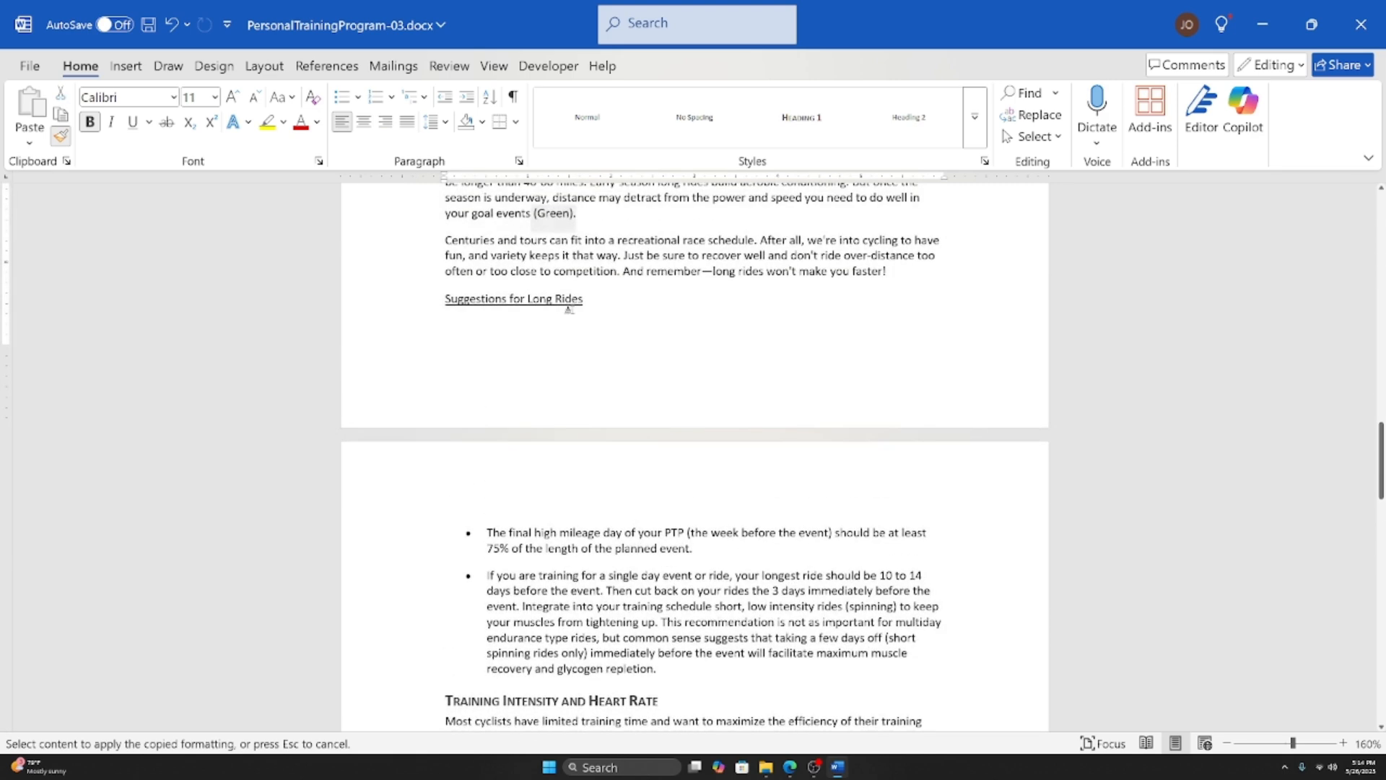
pyautogui.moveTo(587, 304); pyautogui.dragTo(428, 306)
# Step: Paint the copied Heading 2 formatting onto the "Sample Session" and "Other Heart Rate Factors" subheadings
pyautogui.scroll(-4, 544, 525)
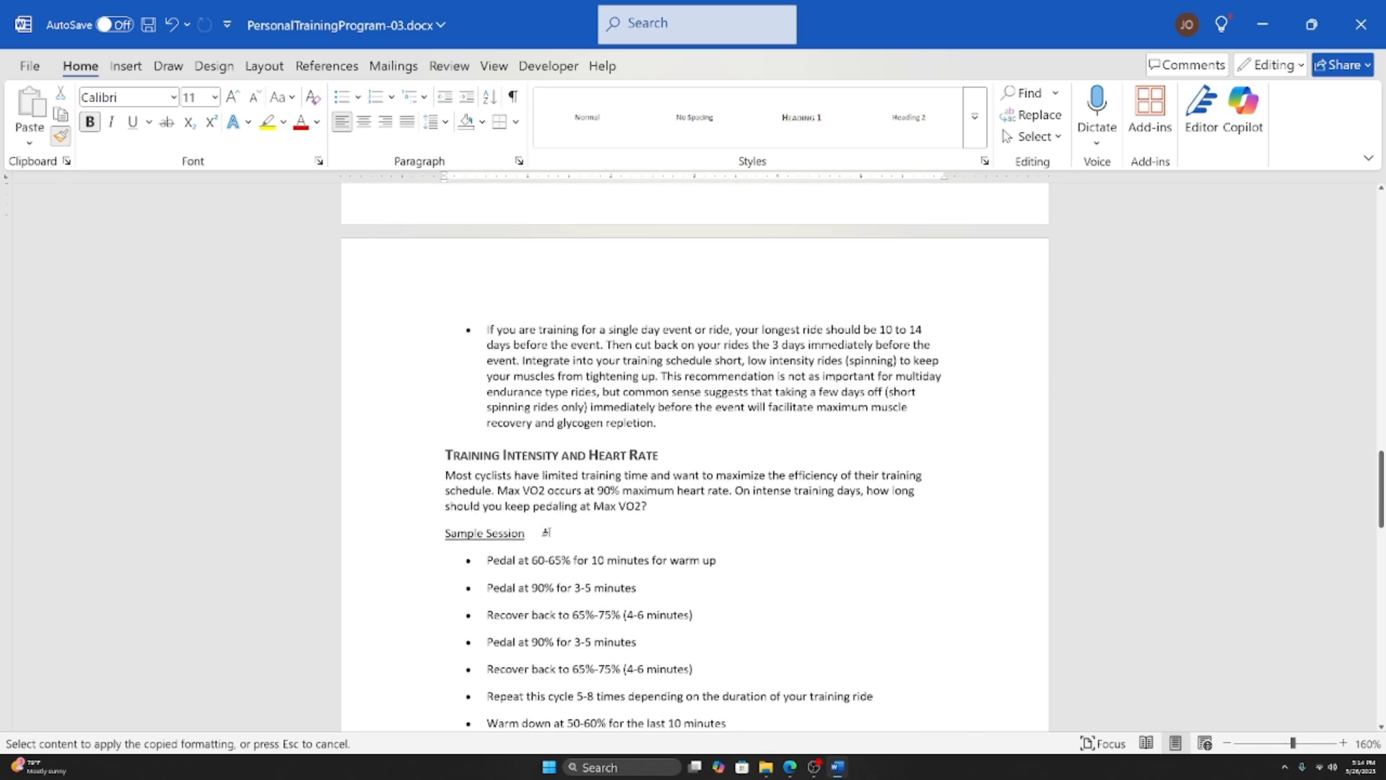
pyautogui.moveTo(546, 532); pyautogui.dragTo(415, 532)
pyautogui.scroll(-5, 543, 576)
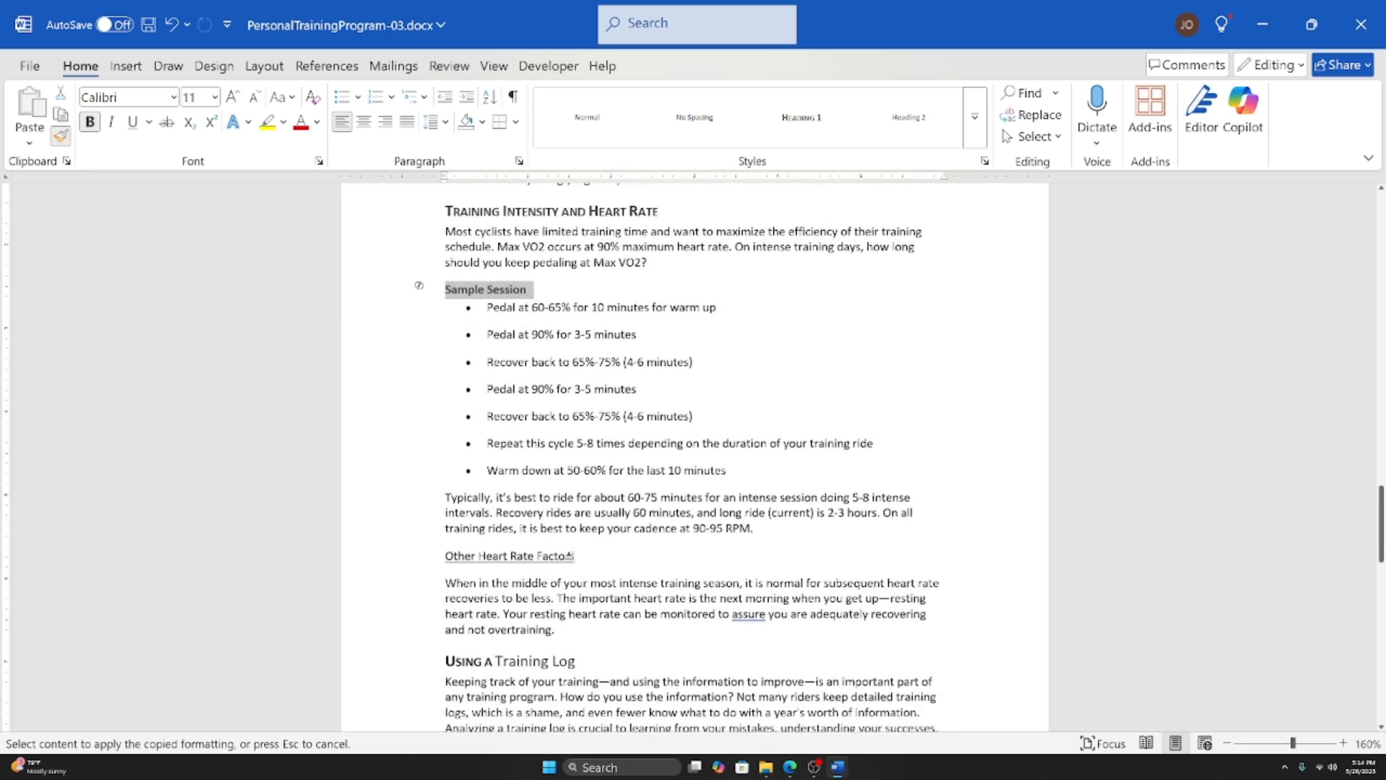
pyautogui.moveTo(570, 556); pyautogui.dragTo(427, 557)
# Step: Paint the copied Heading 2 formatting onto "Suggestions for Using a Training Log" and turn off Format Painter
pyautogui.scroll(-10, 658, 279)
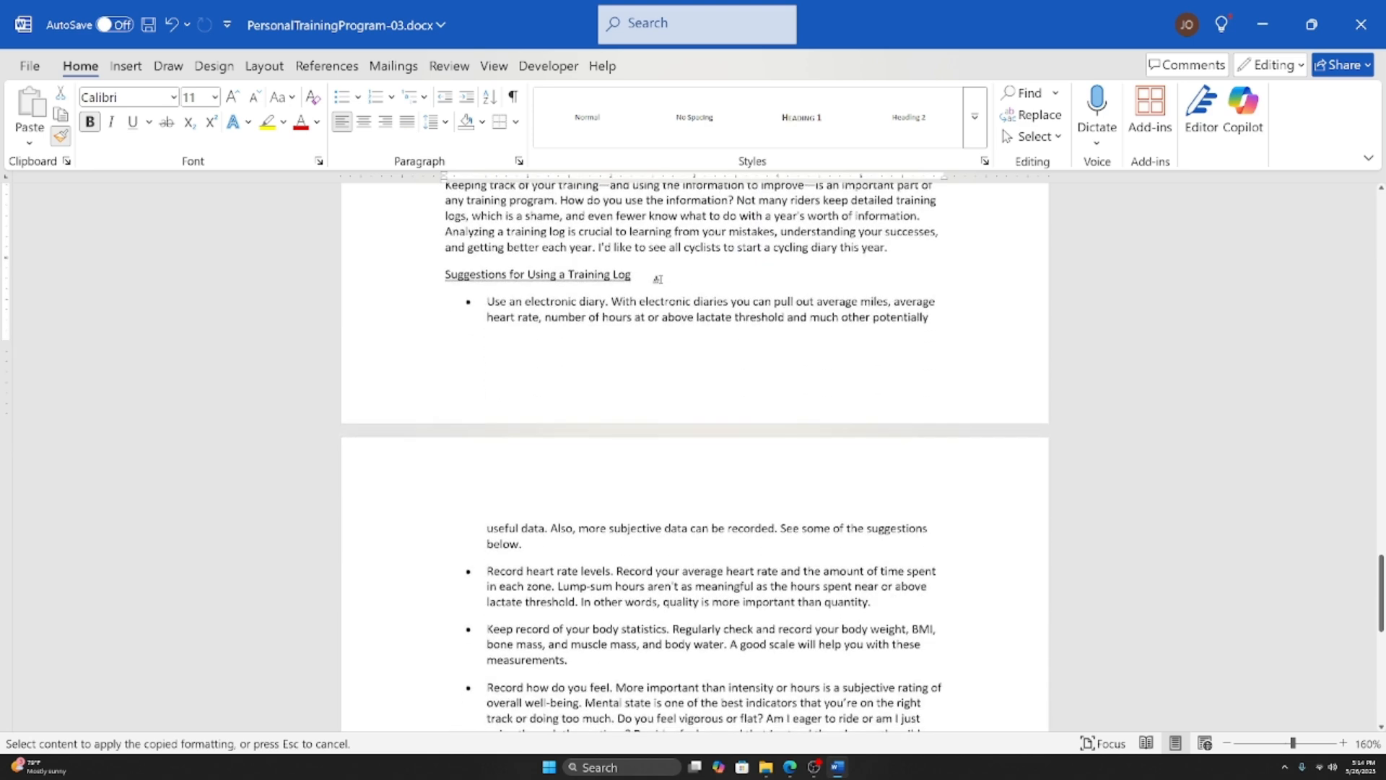
pyautogui.moveTo(653, 278); pyautogui.dragTo(442, 277)
pyautogui.scroll(-8, 535, 524)
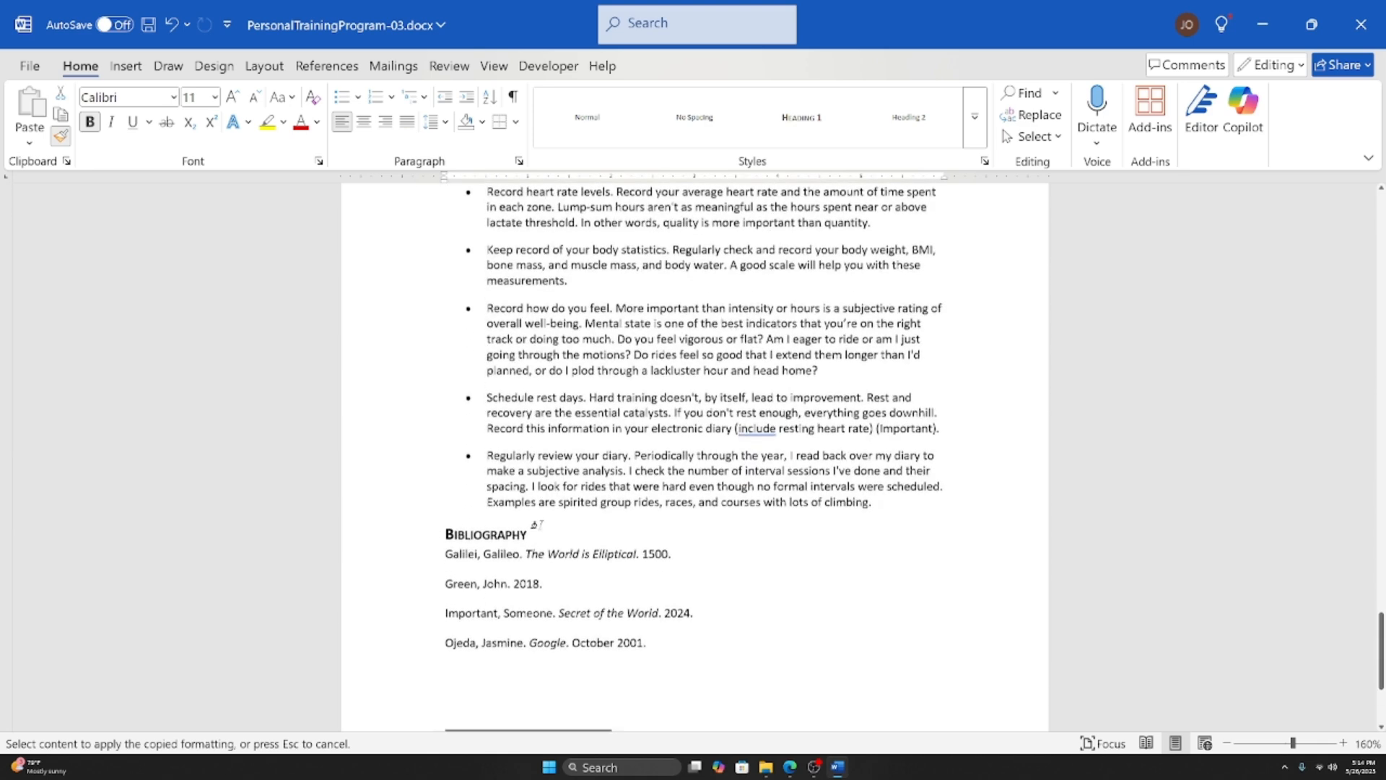
pyautogui.click(61, 135)
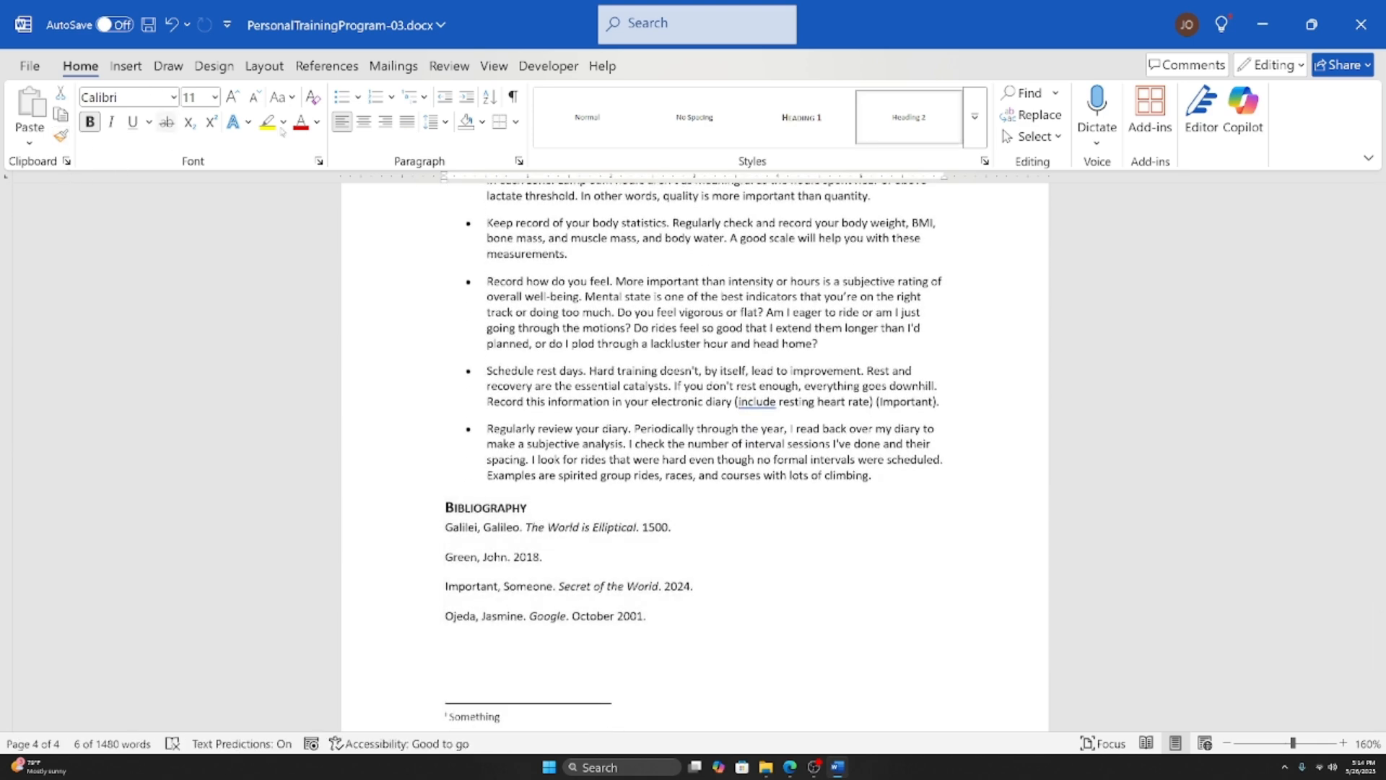
# Step: Insert a page break before the "Developing a Personal Training Program" title at the start of the document
pyautogui.scroll(20, 558, 505)
pyautogui.click(558, 528)
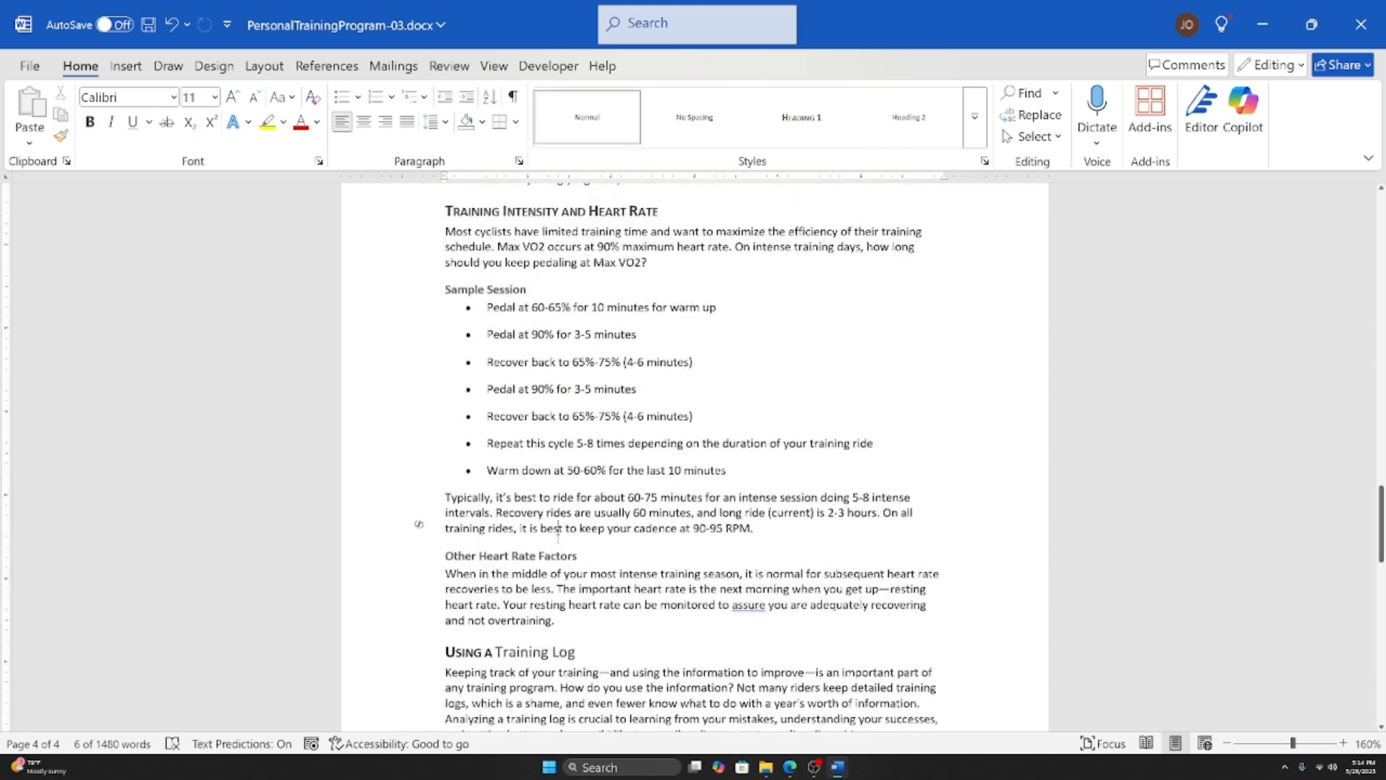
pyautogui.scroll(-2, 558, 532)
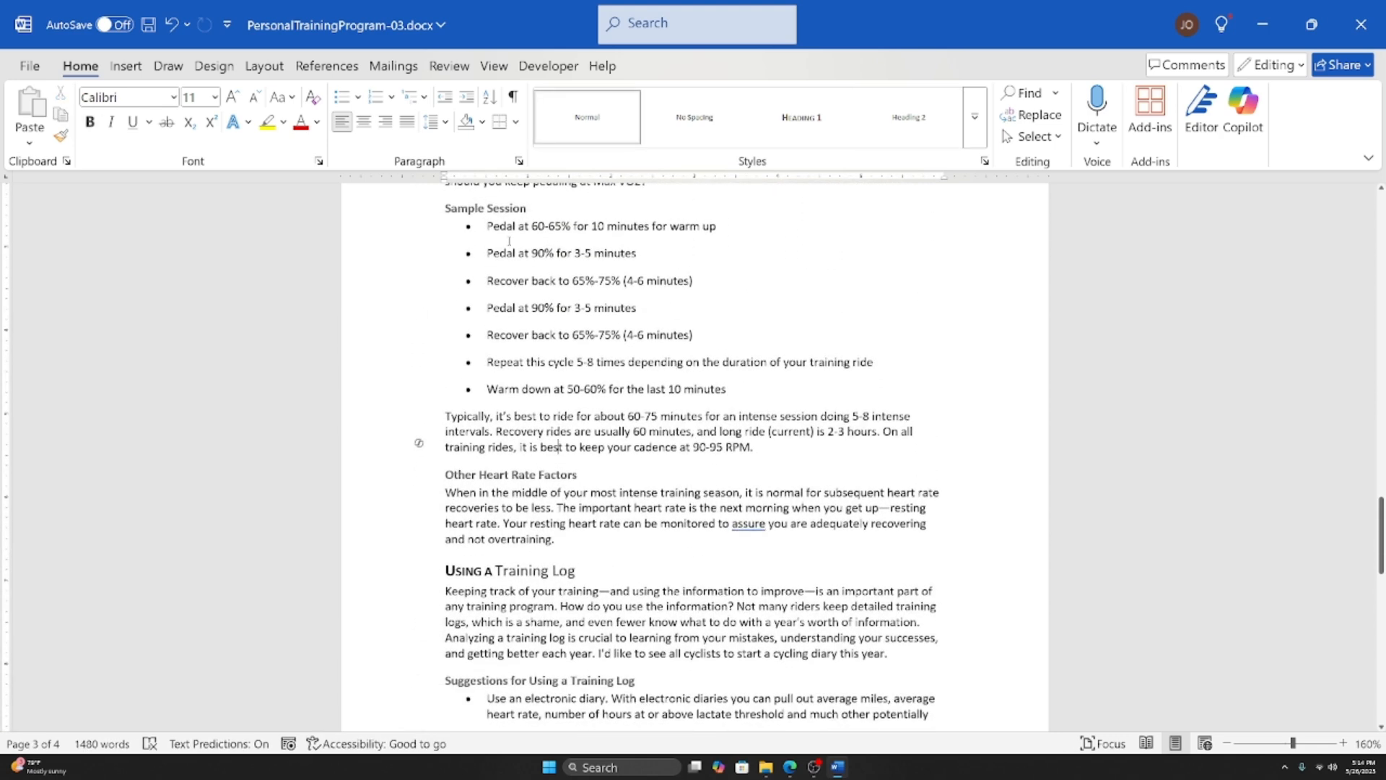
pyautogui.scroll(13, 602, 416)
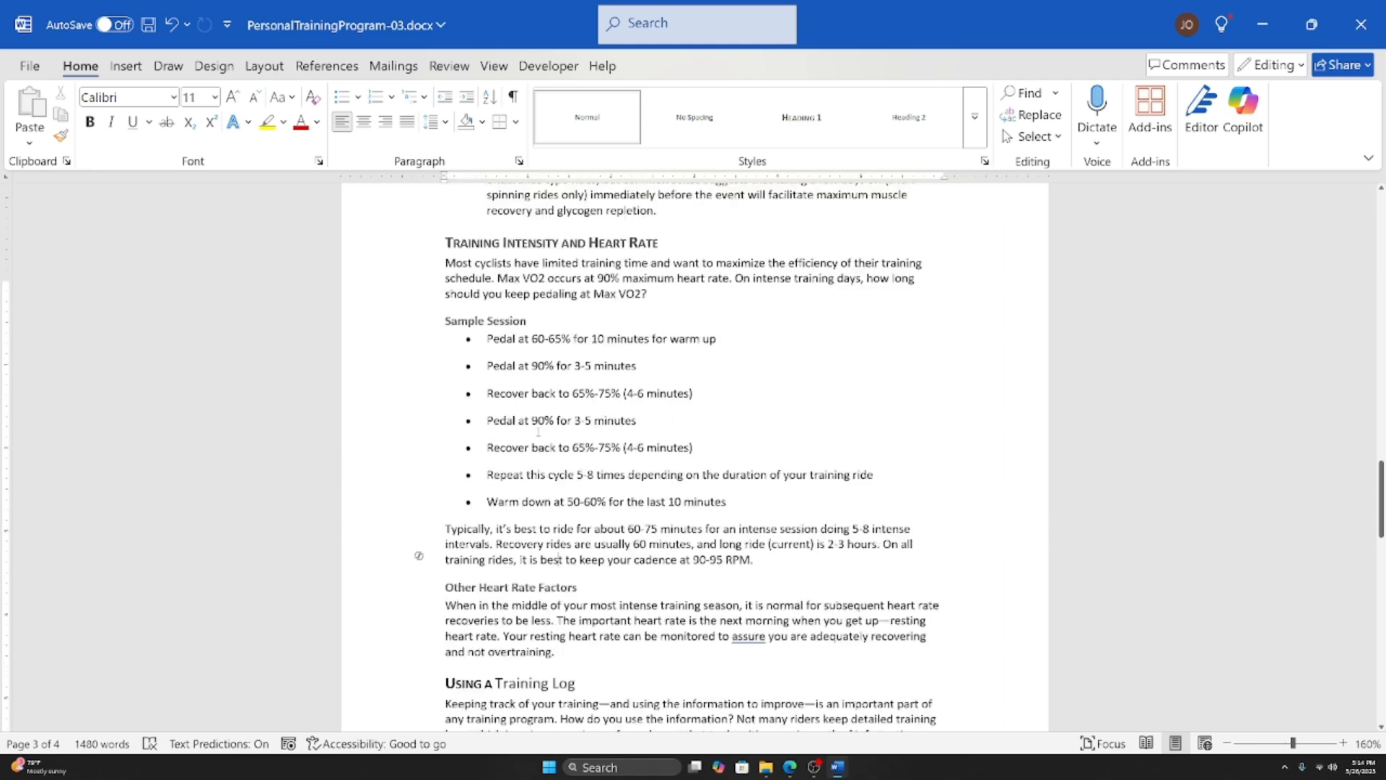
pyautogui.scroll(15, 673, 577)
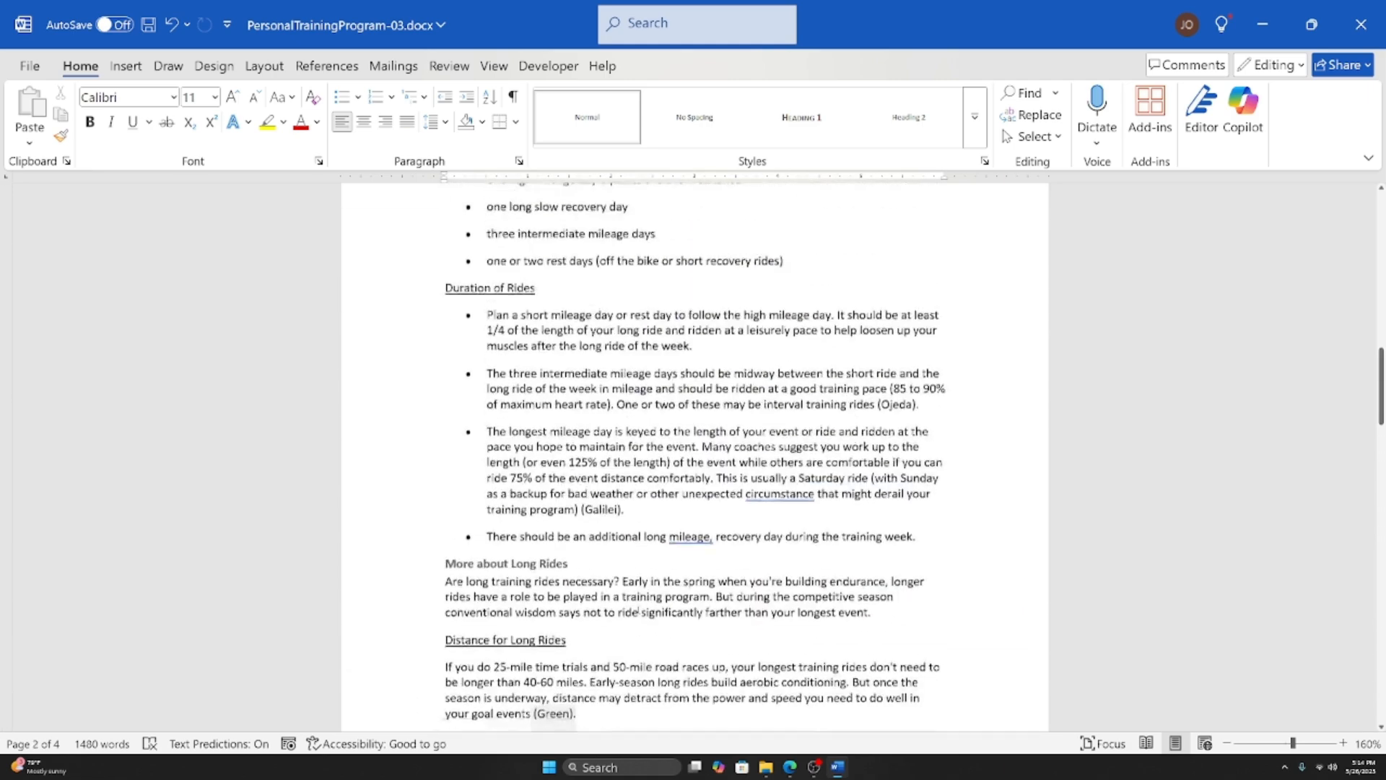
pyautogui.scroll(1, 633, 616)
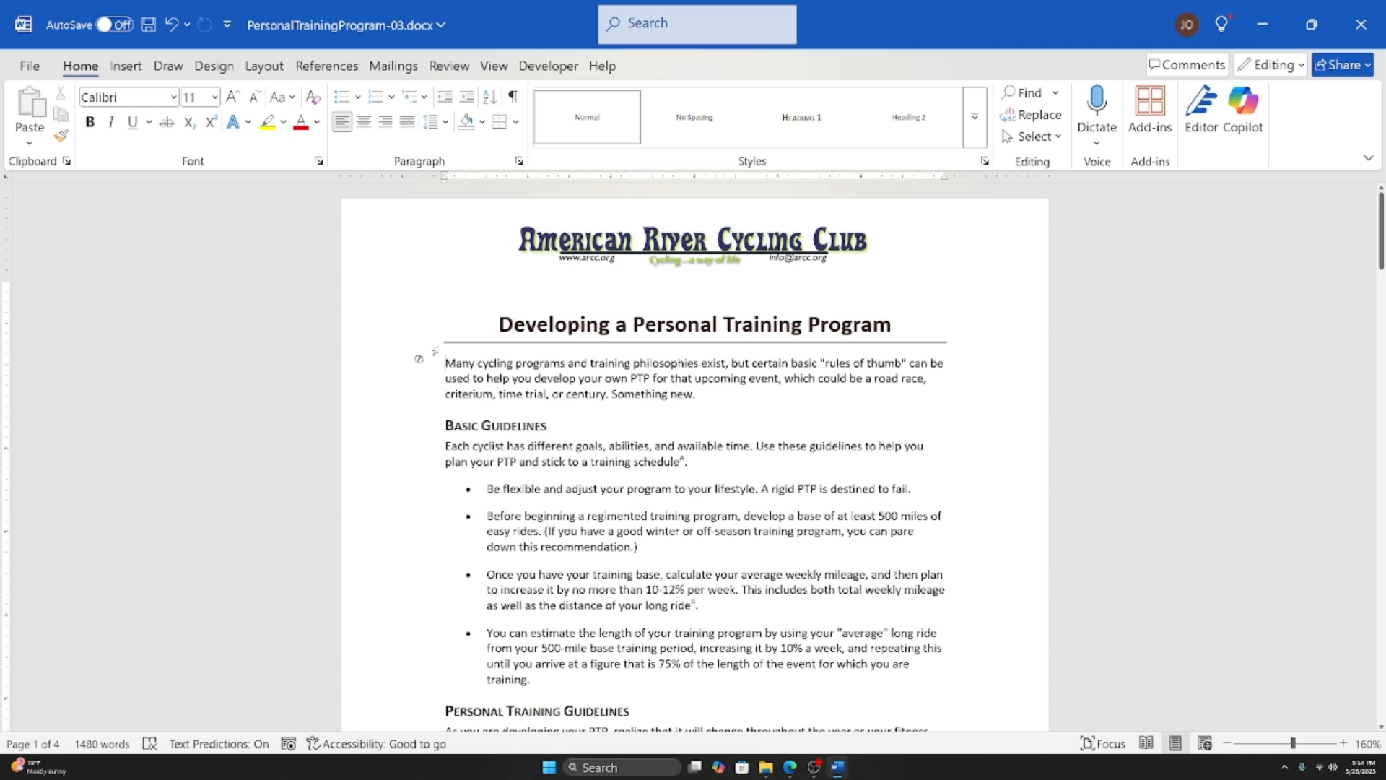
pyautogui.click(490, 324)
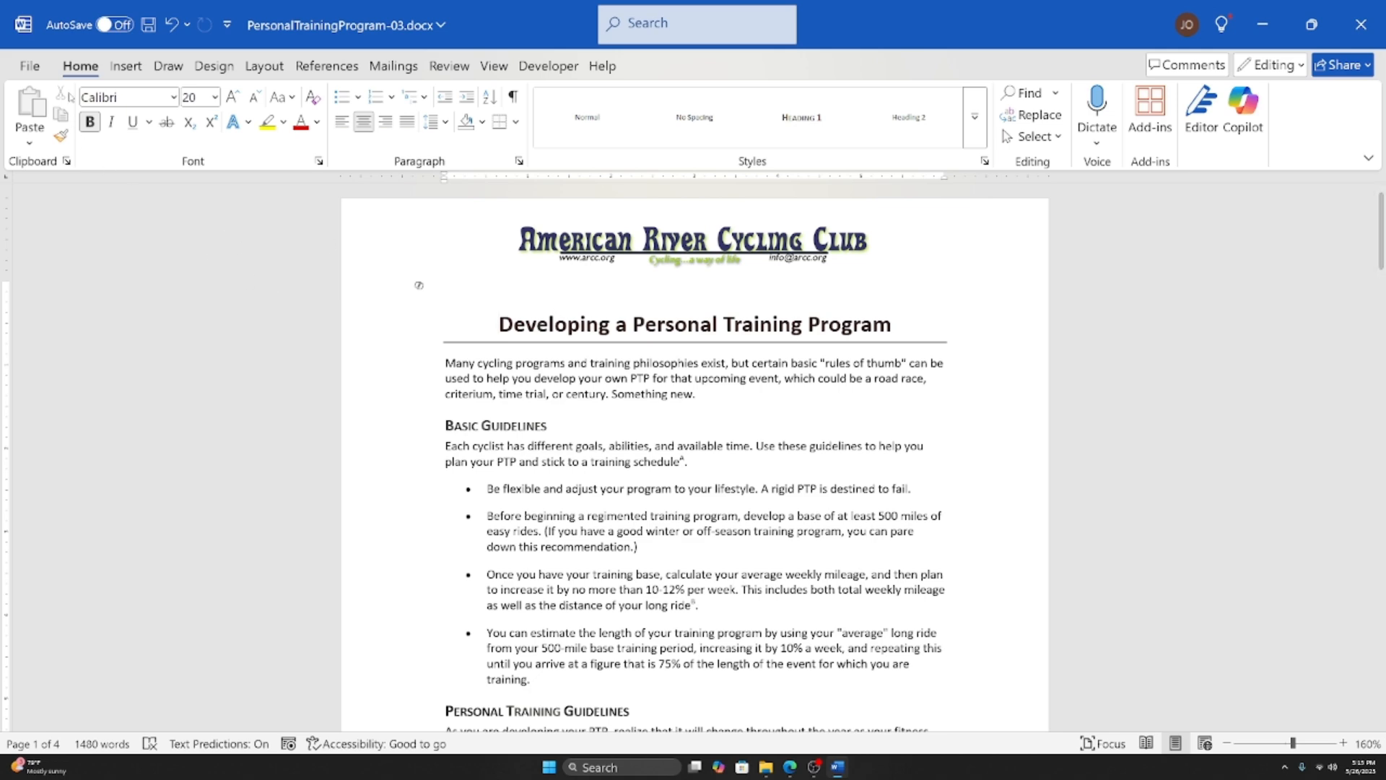
pyautogui.click(123, 67)
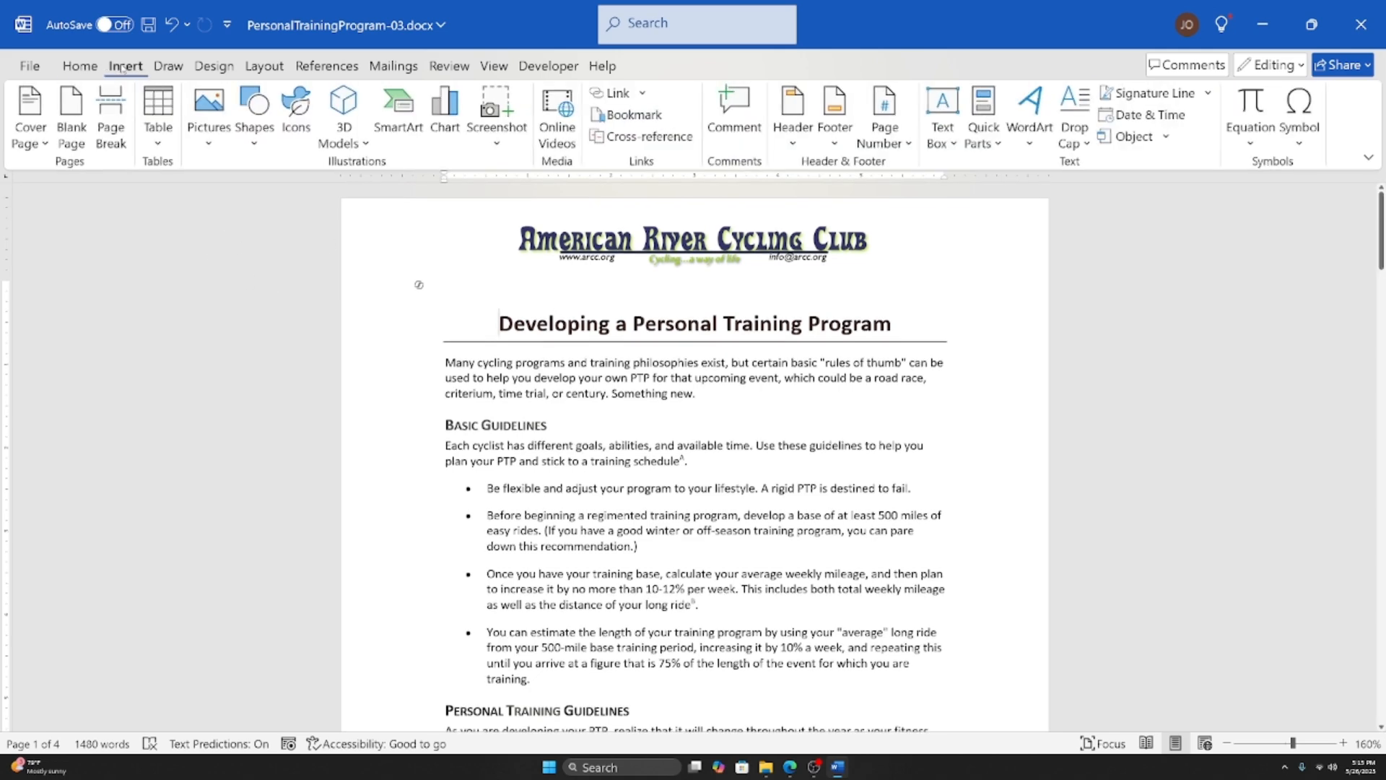
pyautogui.click(120, 134)
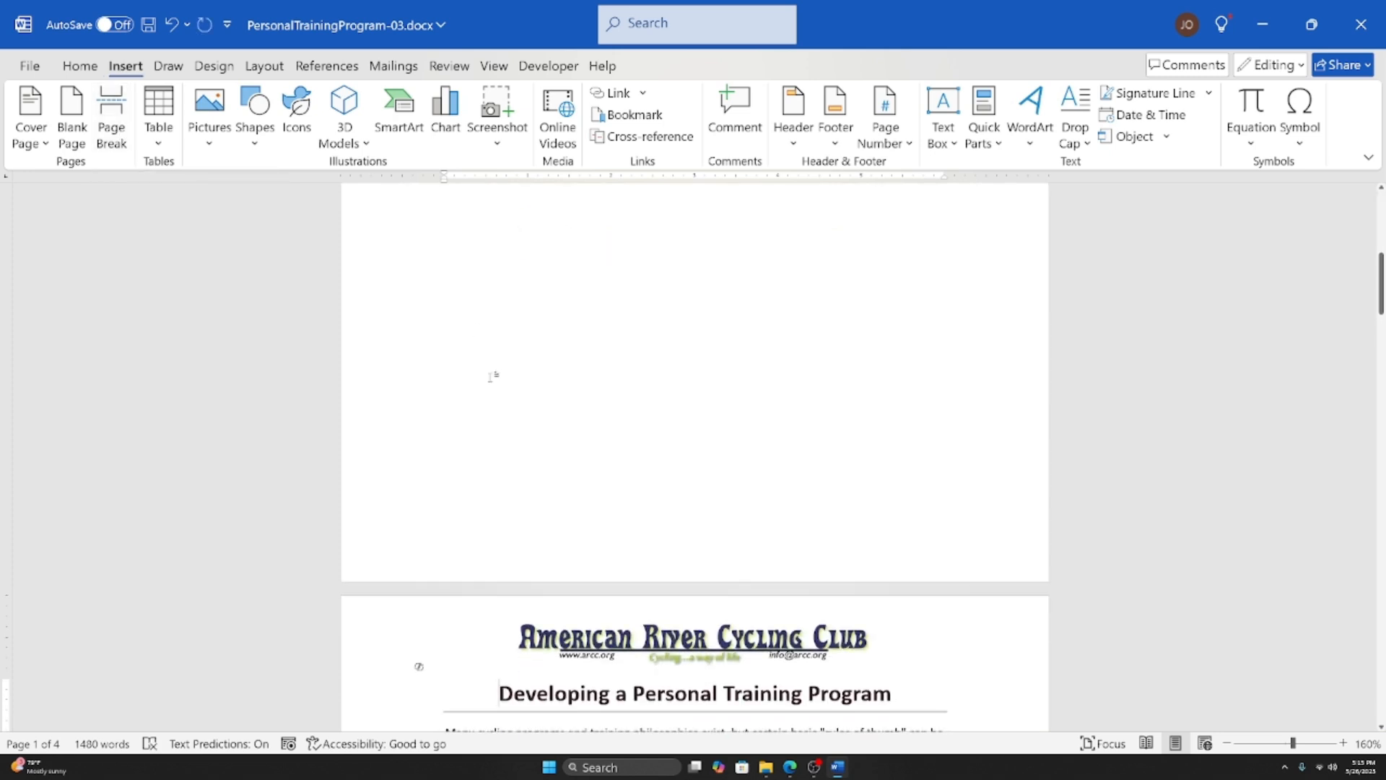
# Step: Place the insertion point before the page break on the blank first page, displaying formatting marks only while locating it
pyautogui.click(79, 67)
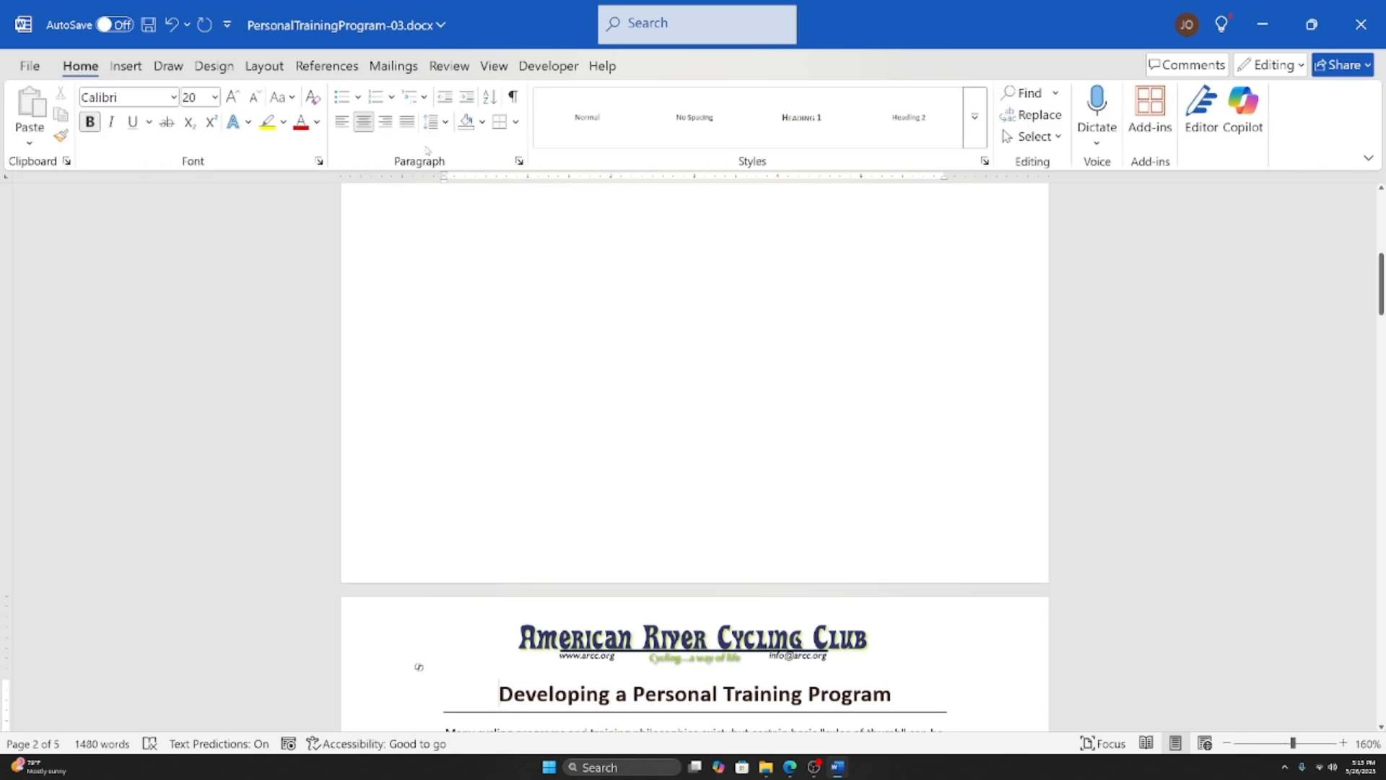
pyautogui.click(513, 97)
pyautogui.scroll(3, 645, 487)
pyautogui.scroll(1, 644, 499)
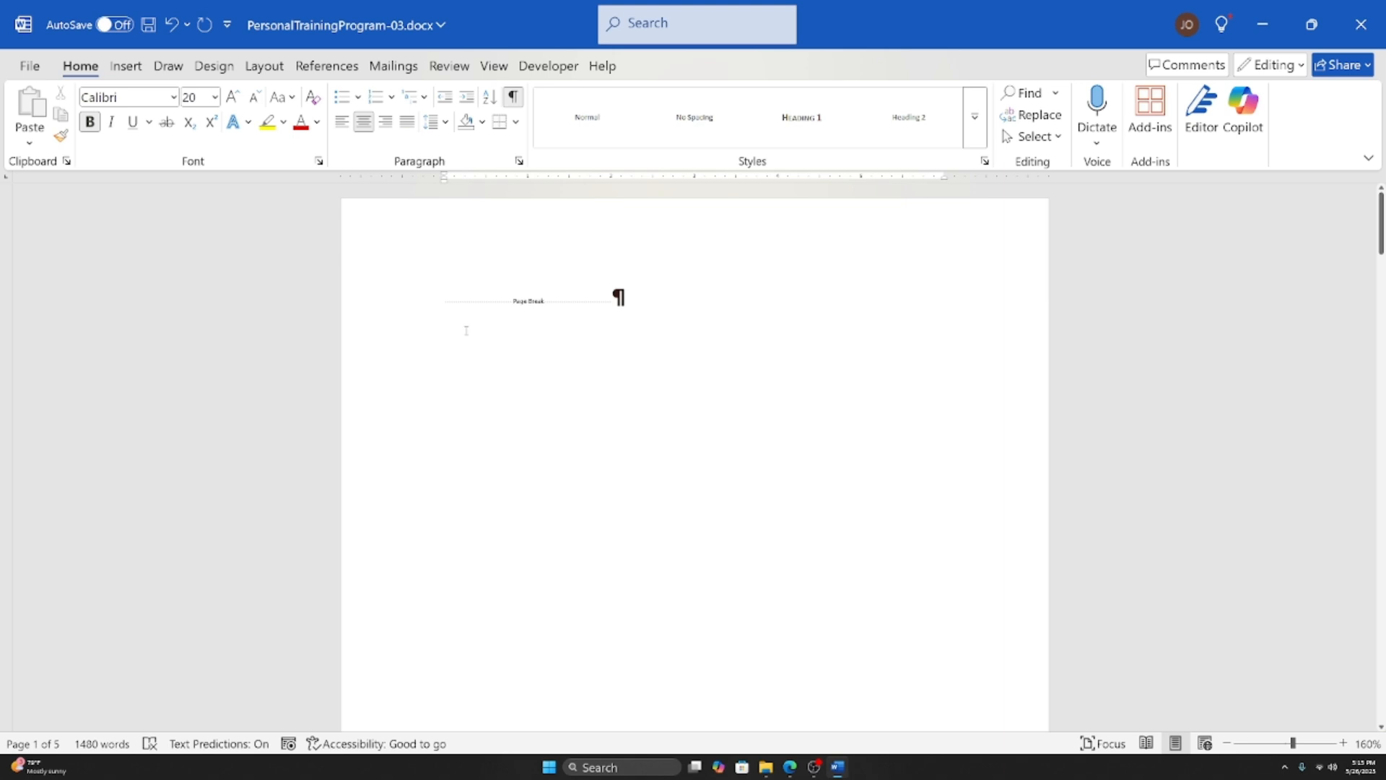
pyautogui.click(420, 291)
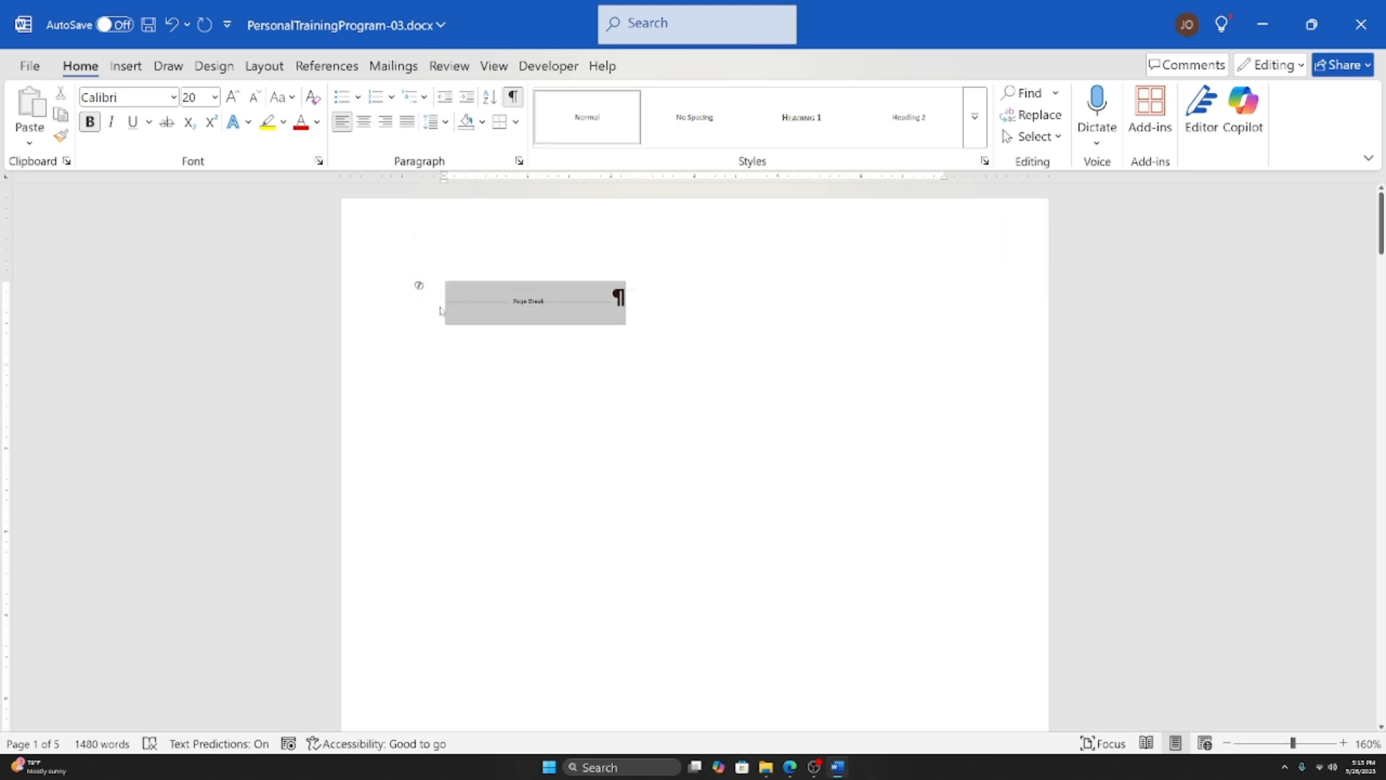
pyautogui.click(444, 292)
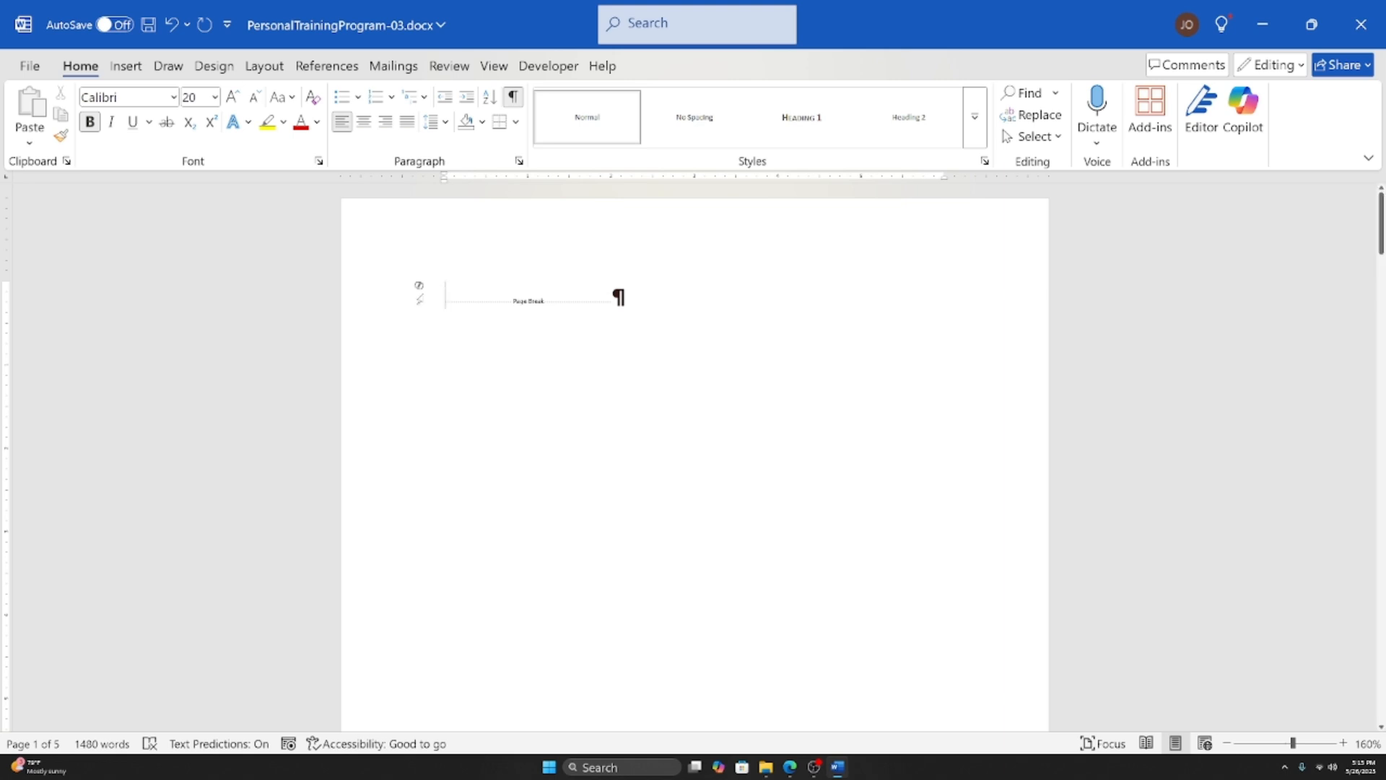
pyautogui.click(515, 97)
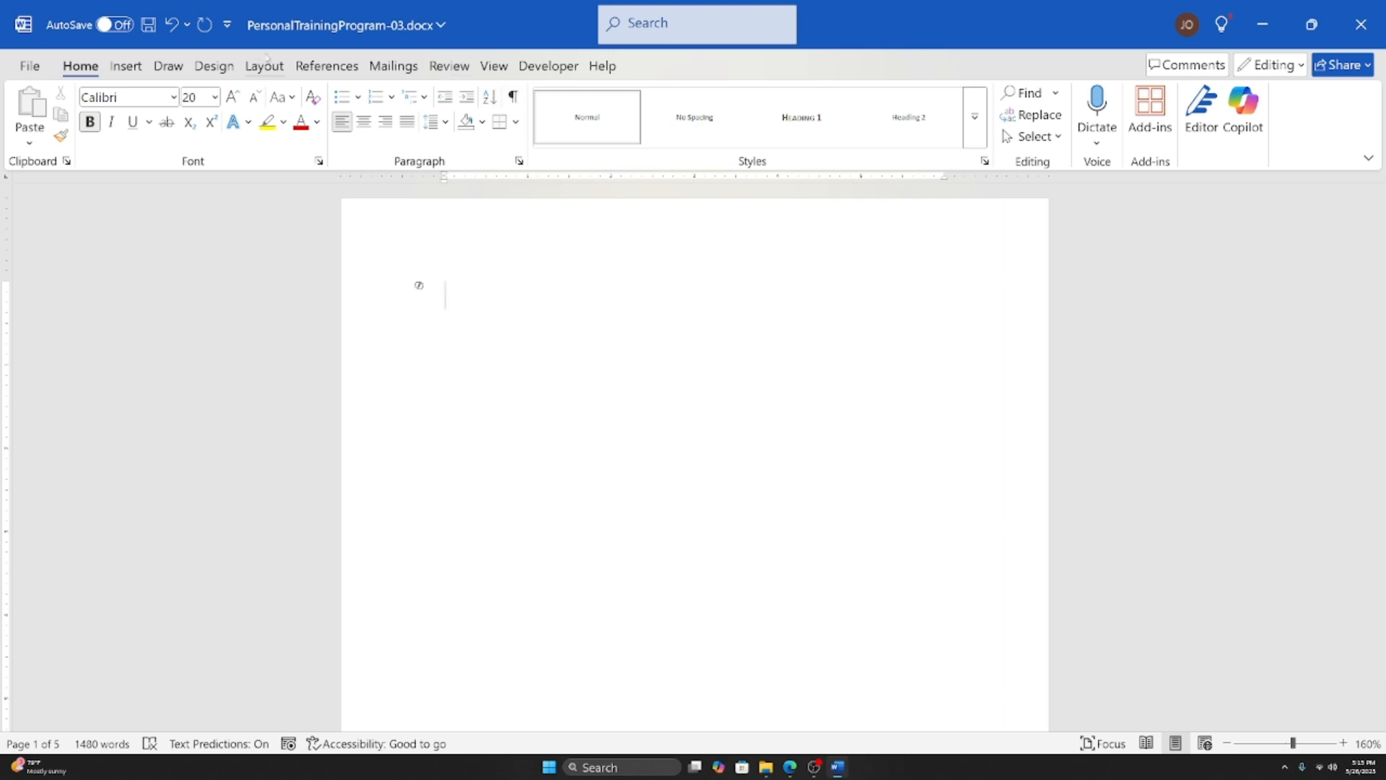
# Step: Insert an Automatic Table 1 table of contents on the blank first page
pyautogui.click(322, 63)
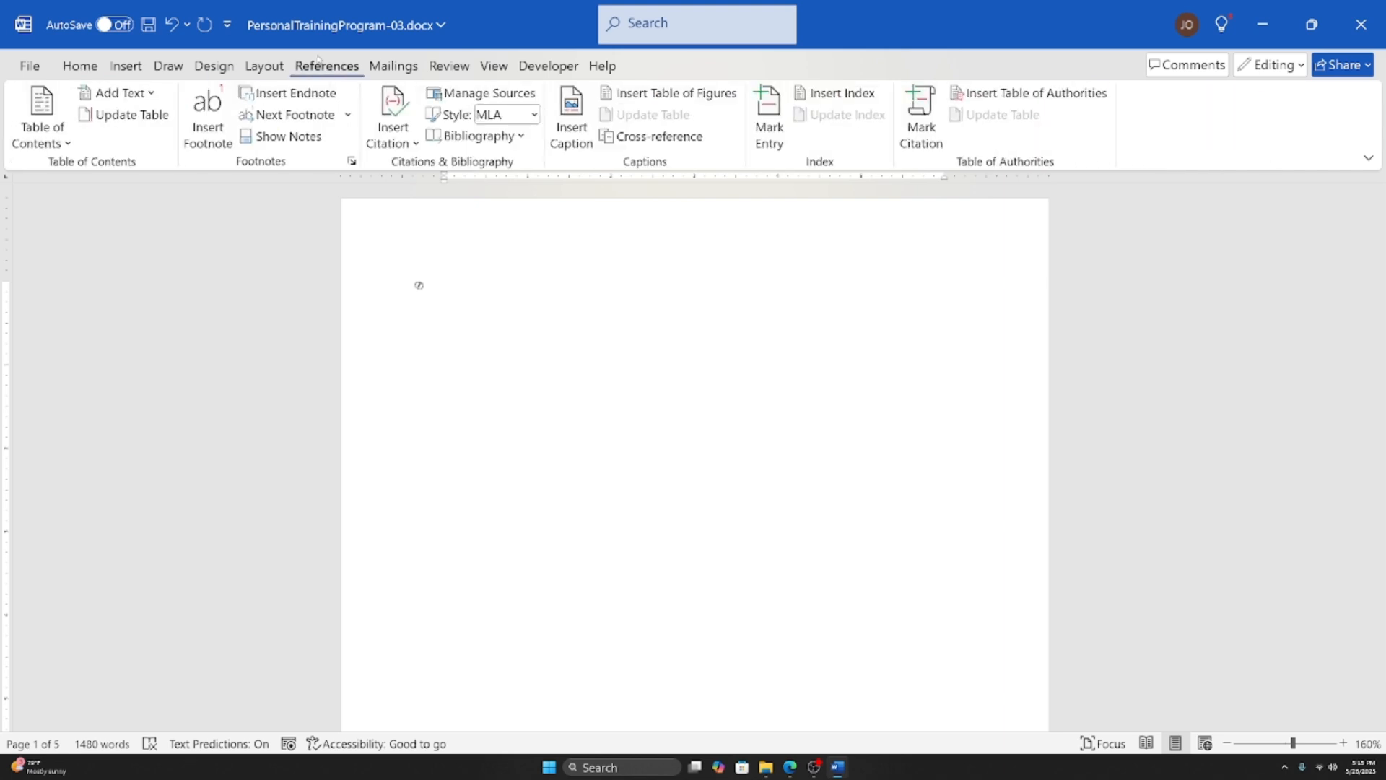
pyautogui.click(43, 135)
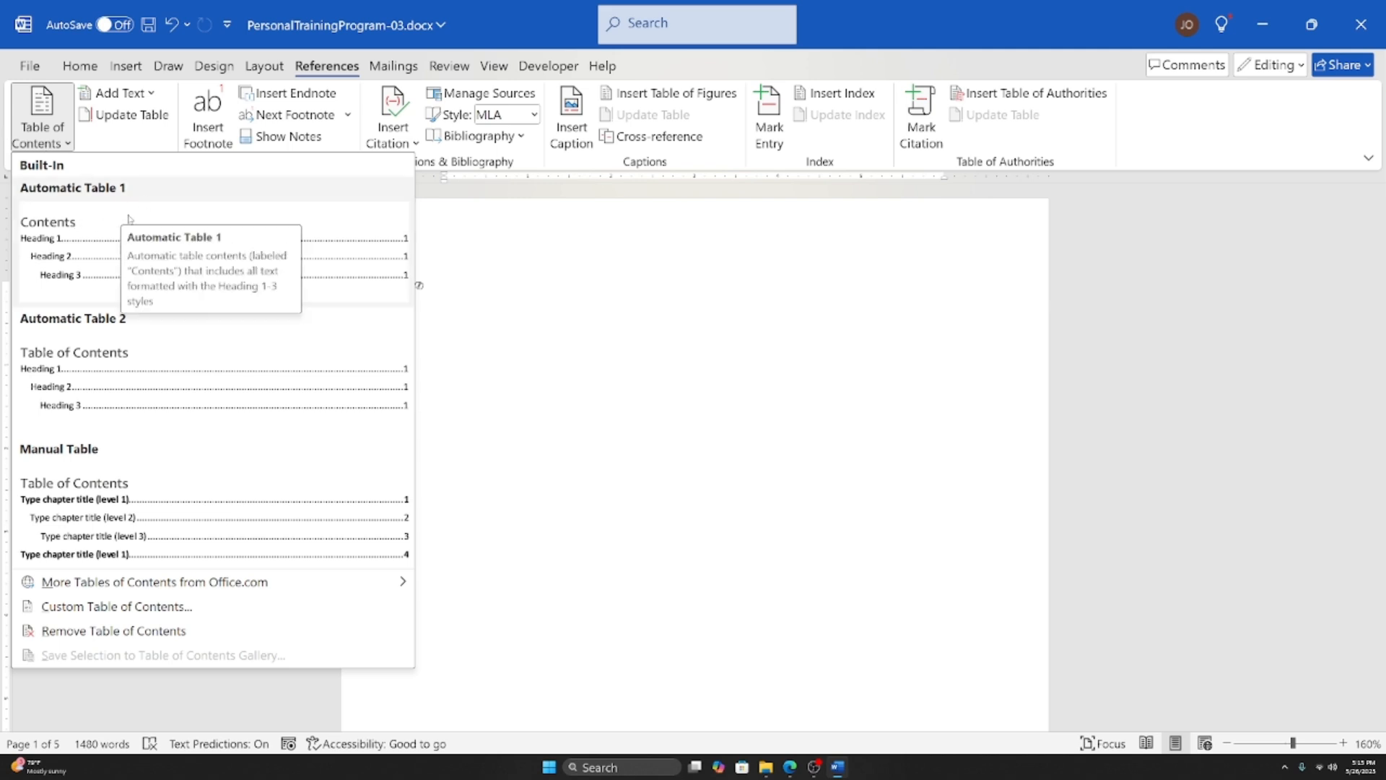
pyautogui.click(88, 227)
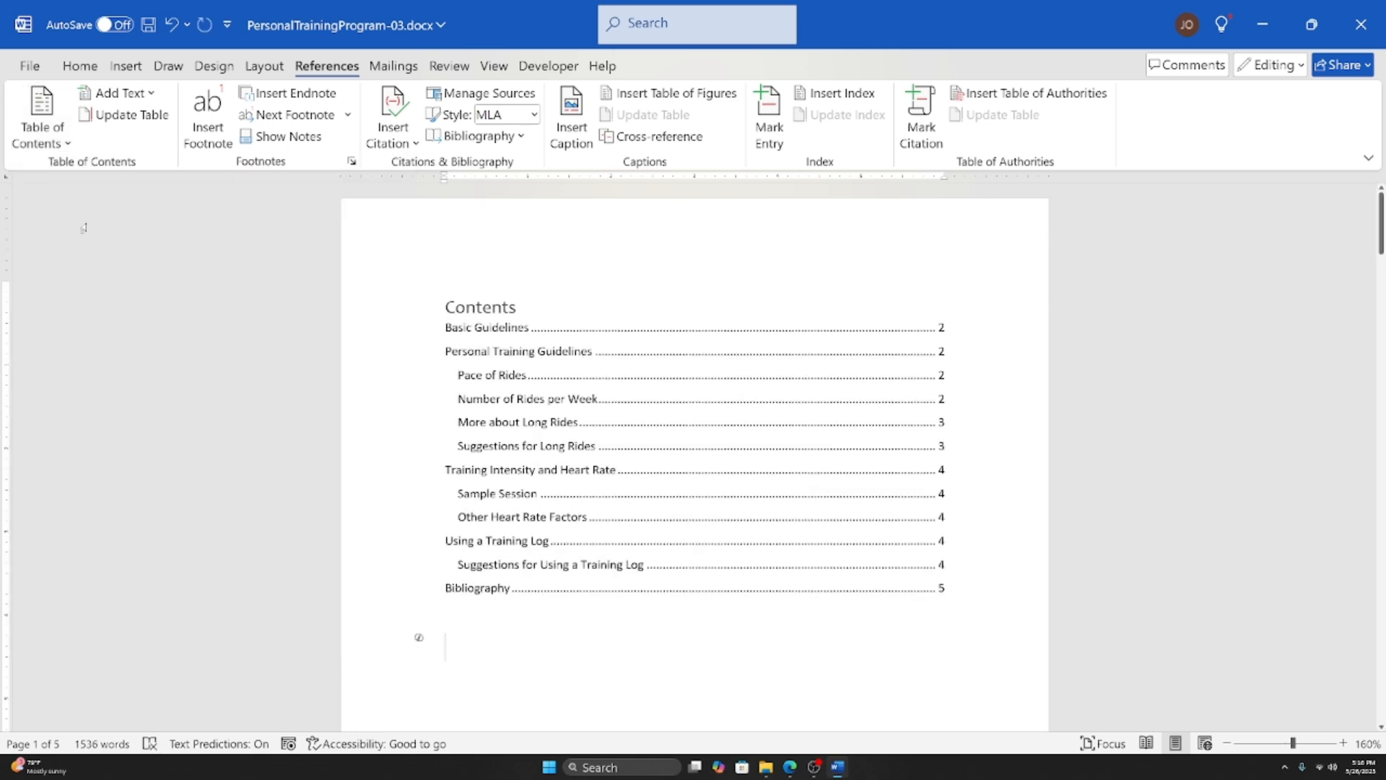
# Step: Review the heading entries, their indent levels and page numbers in the new table of contents
pyautogui.scroll(-1, 611, 353)
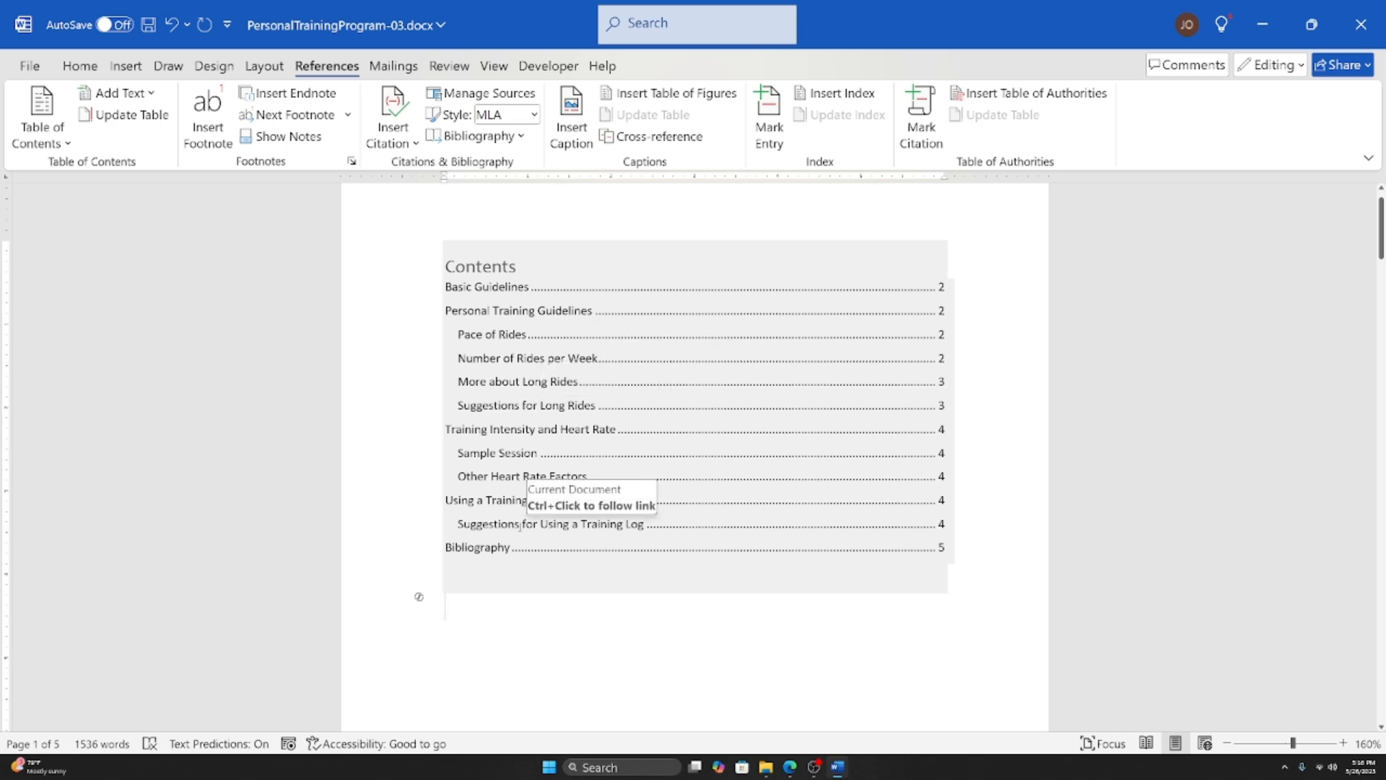
pyautogui.scroll(-1, 505, 491)
pyautogui.scroll(1, 450, 282)
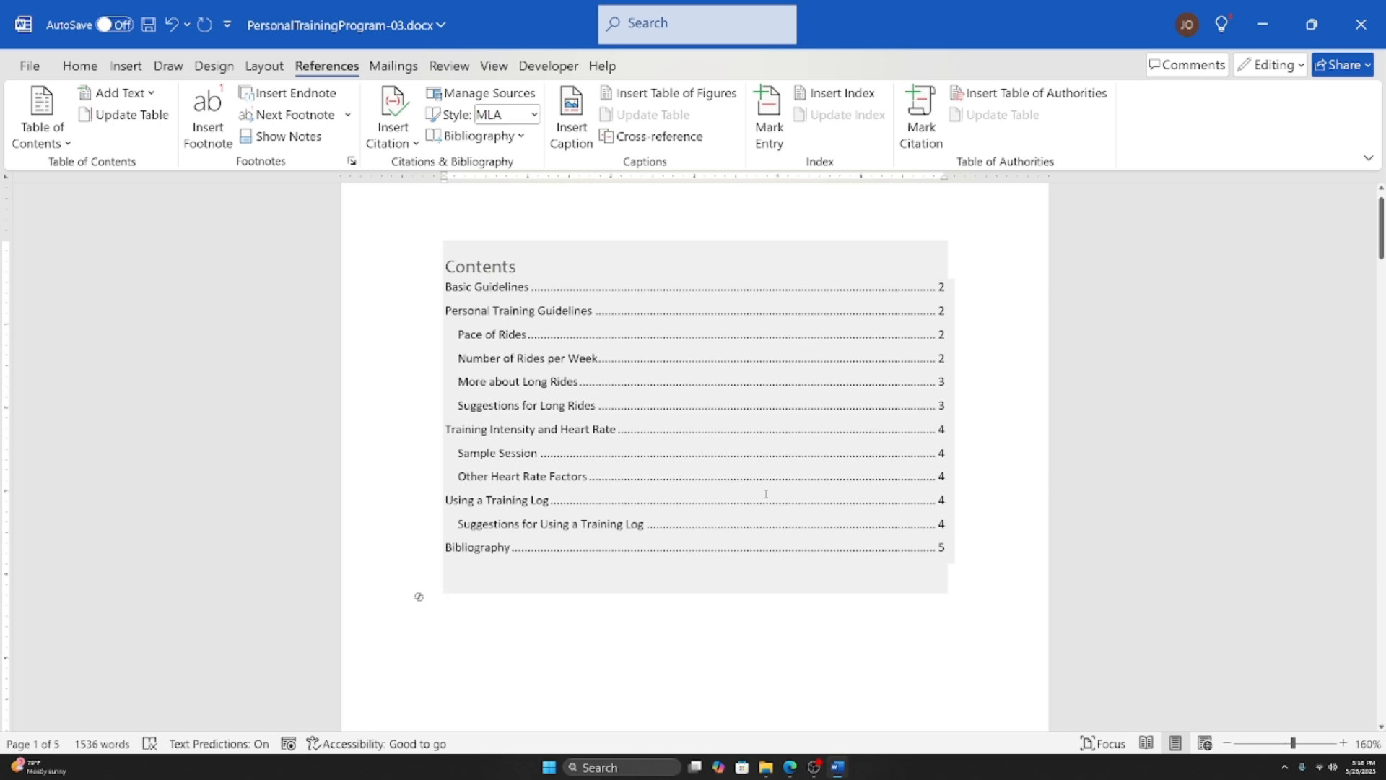
pyautogui.scroll(-1, 737, 500)
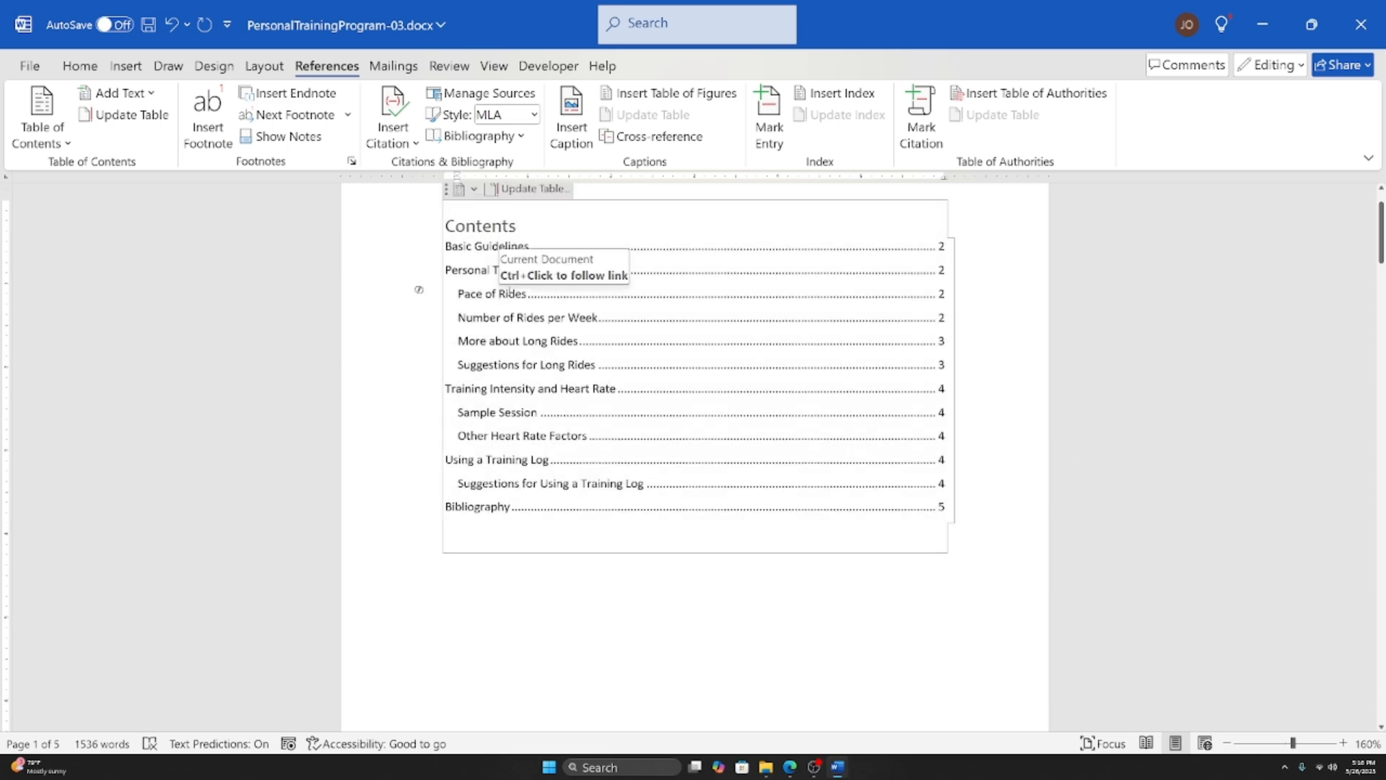
pyautogui.keyDown('shift'); pyautogui.click(419, 286); pyautogui.keyUp('shift')
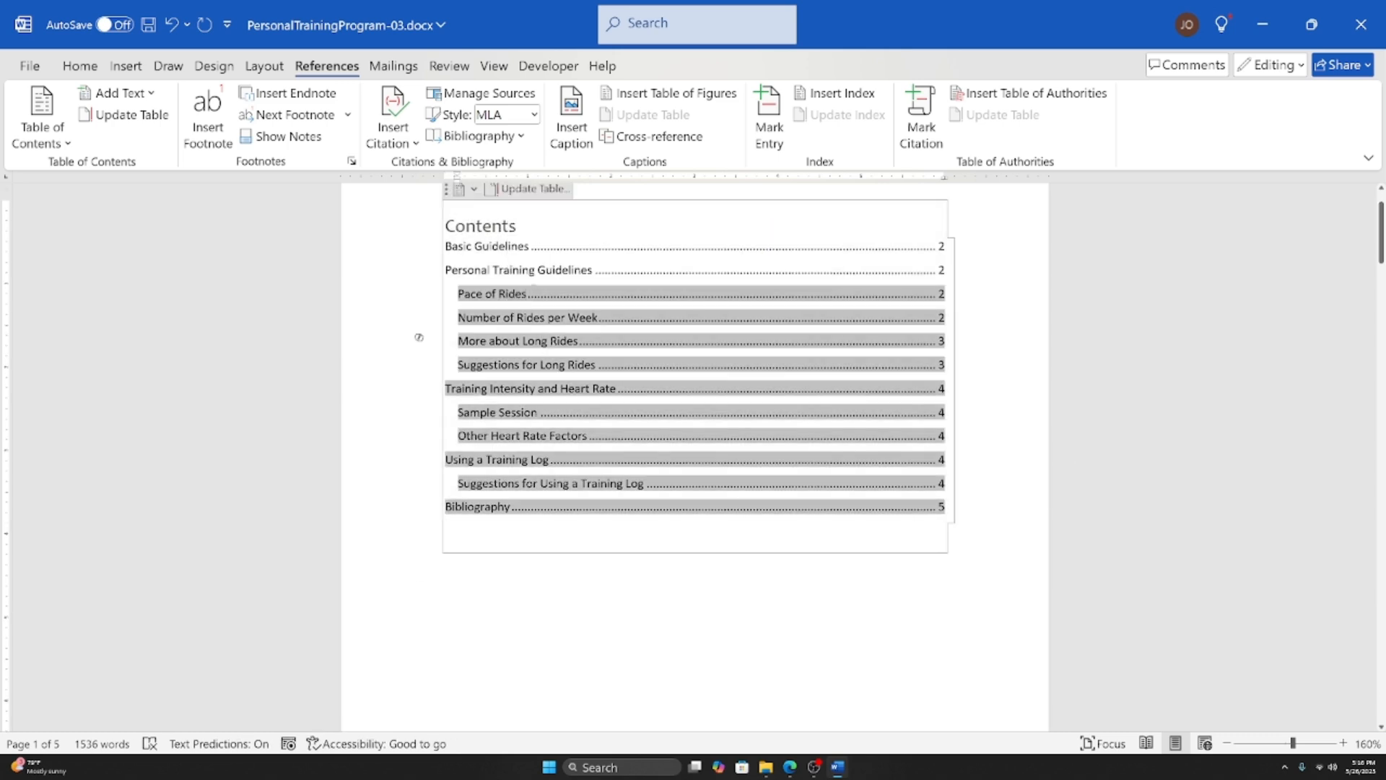
pyautogui.click(518, 238)
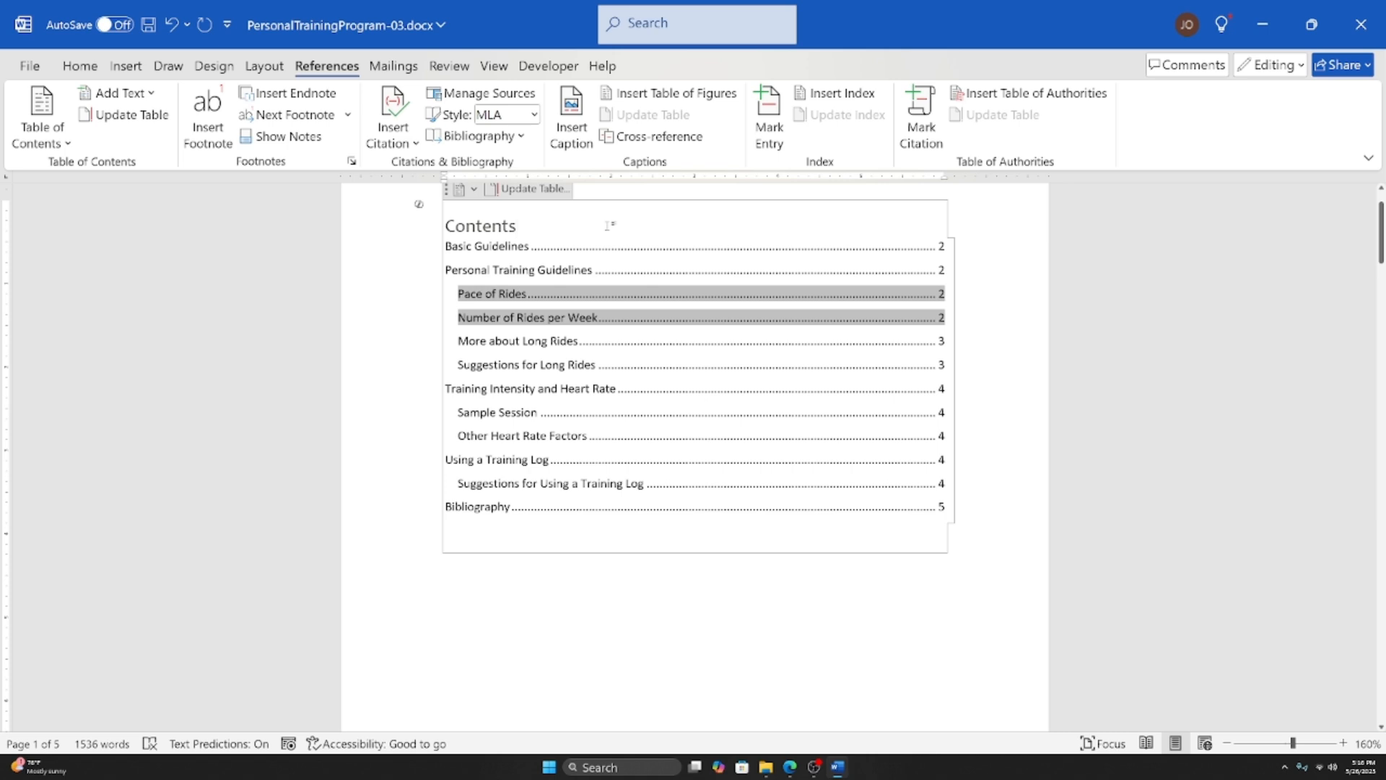
# Step: Examine the table of contents block's linked entries and the built-in table of contents designs
pyautogui.scroll(2, 611, 226)
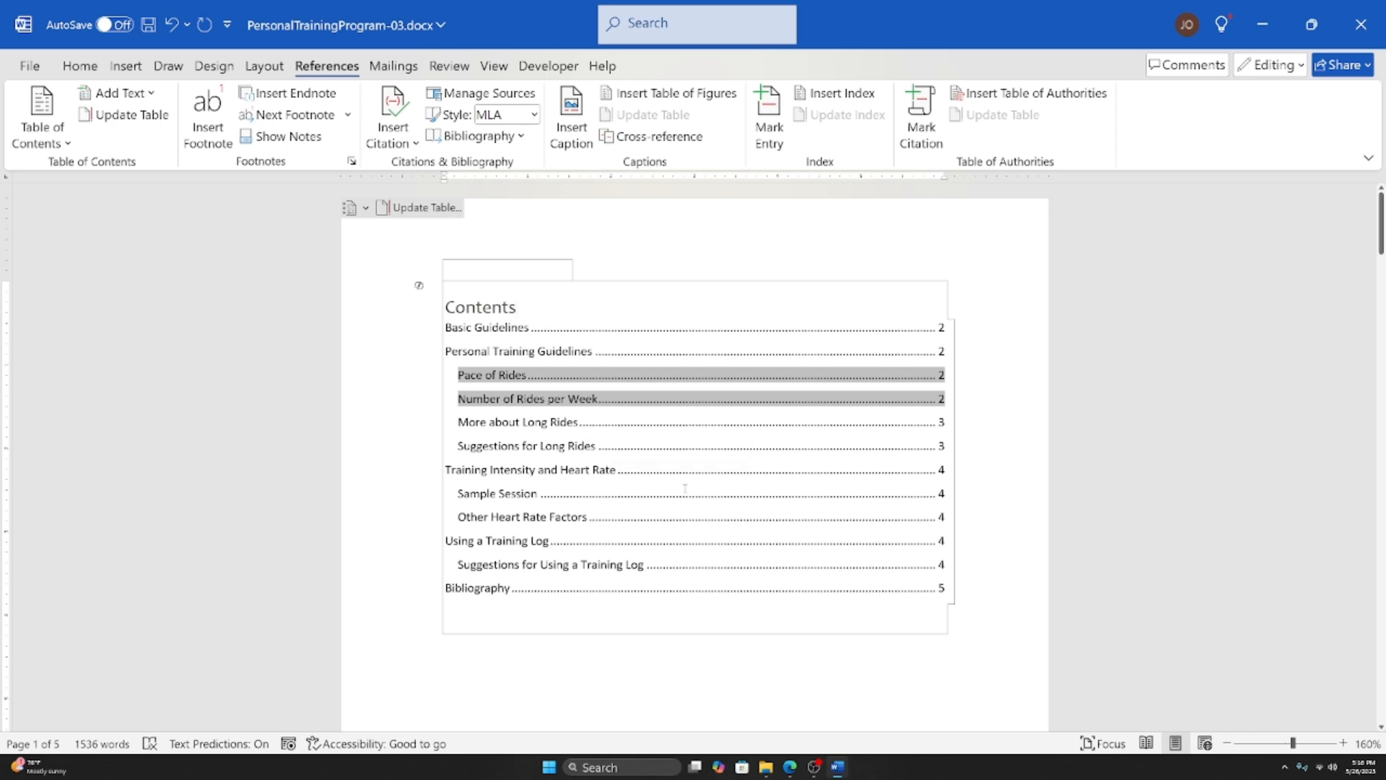
pyautogui.click(576, 351)
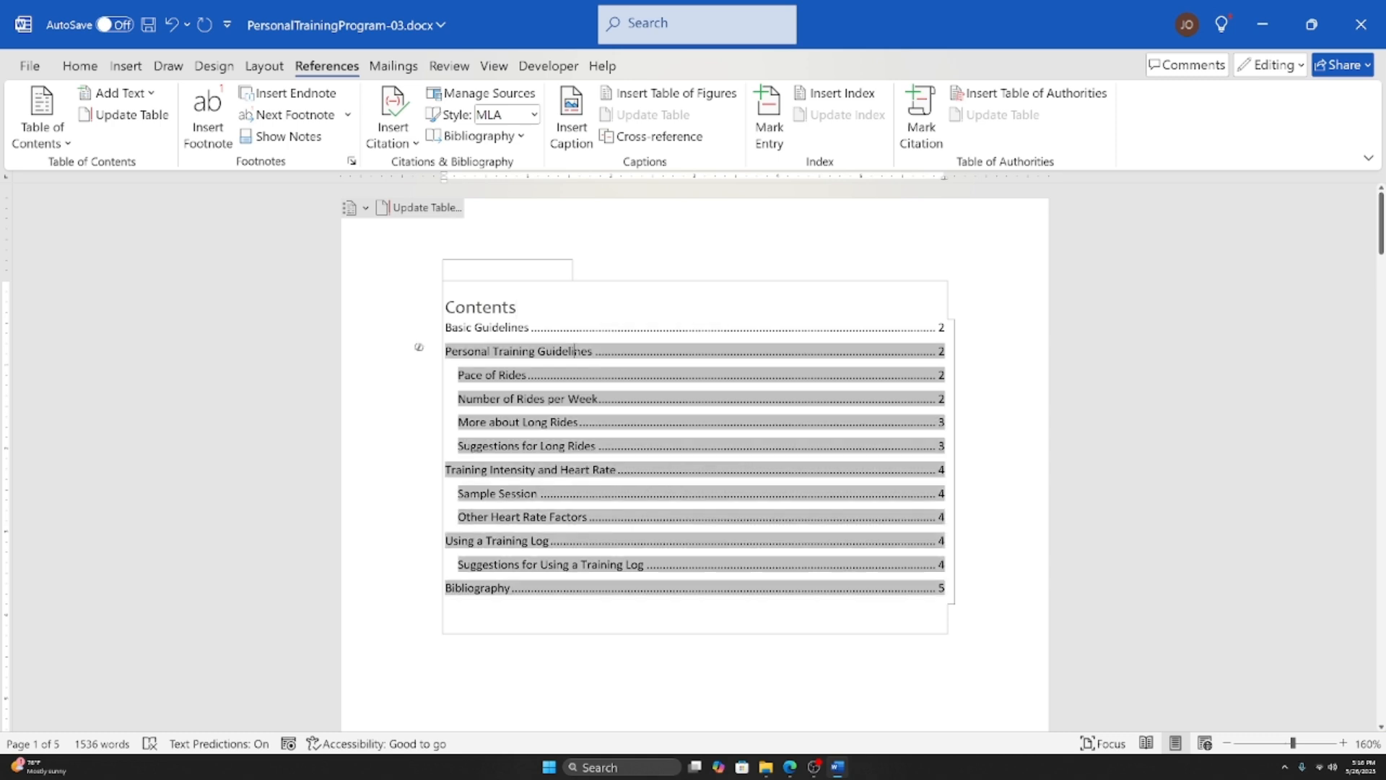
pyautogui.click(34, 140)
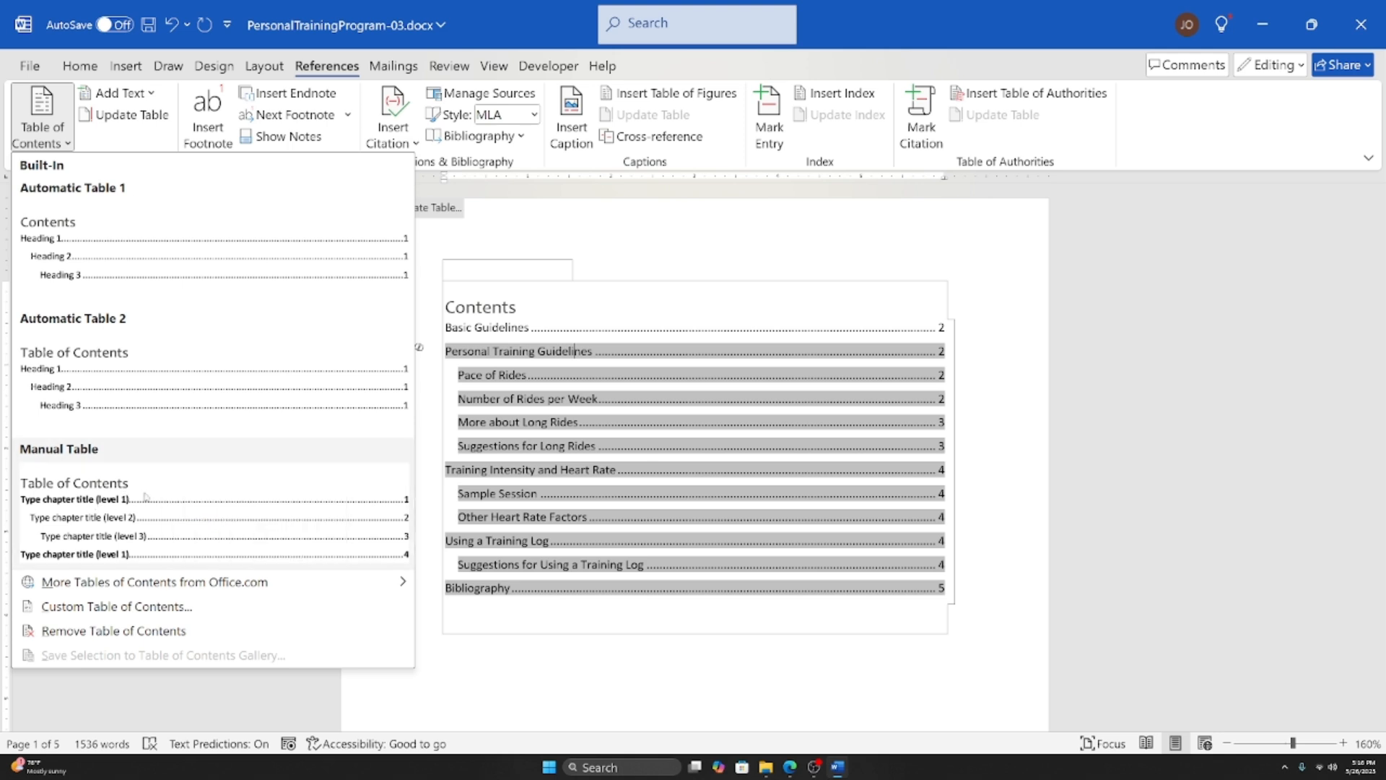
pyautogui.click(624, 411)
pyautogui.click(540, 327)
pyautogui.click(537, 517)
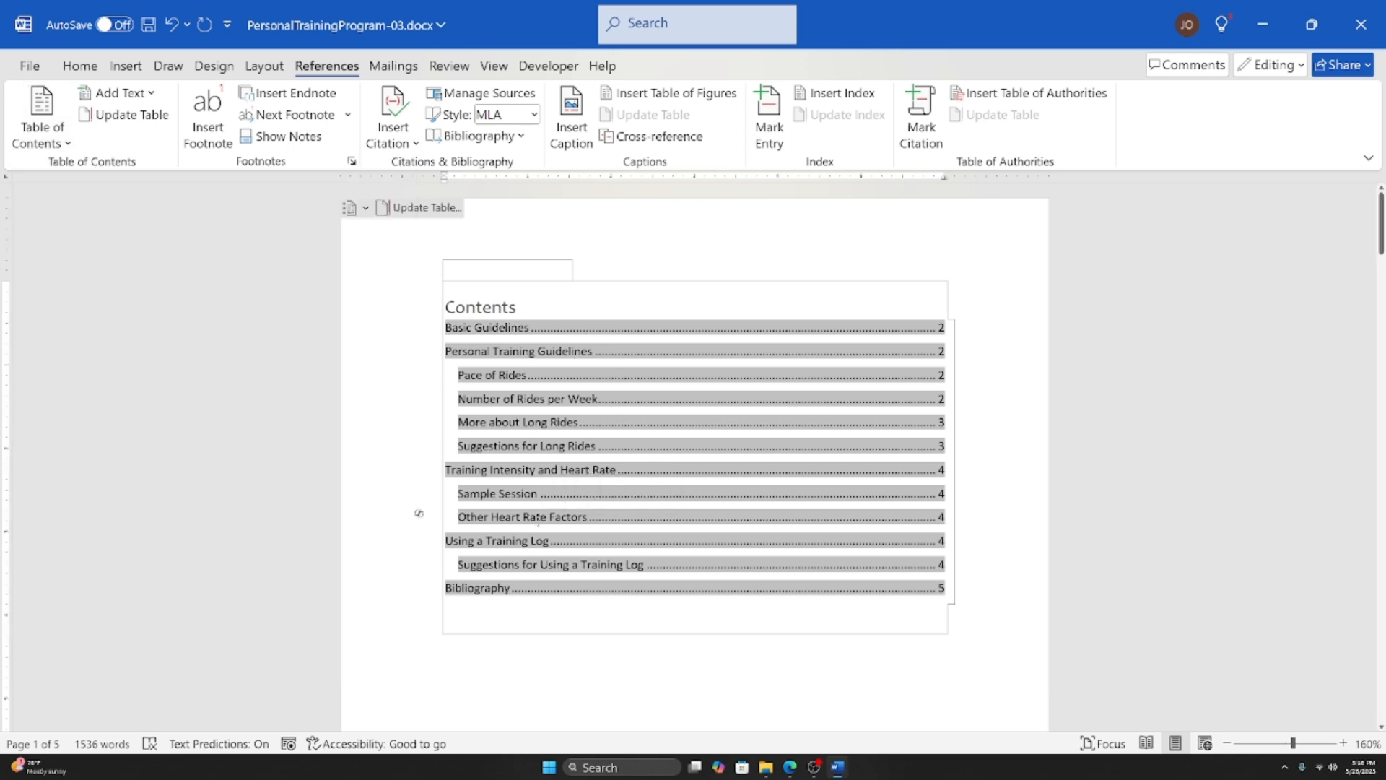
pyautogui.click(477, 305)
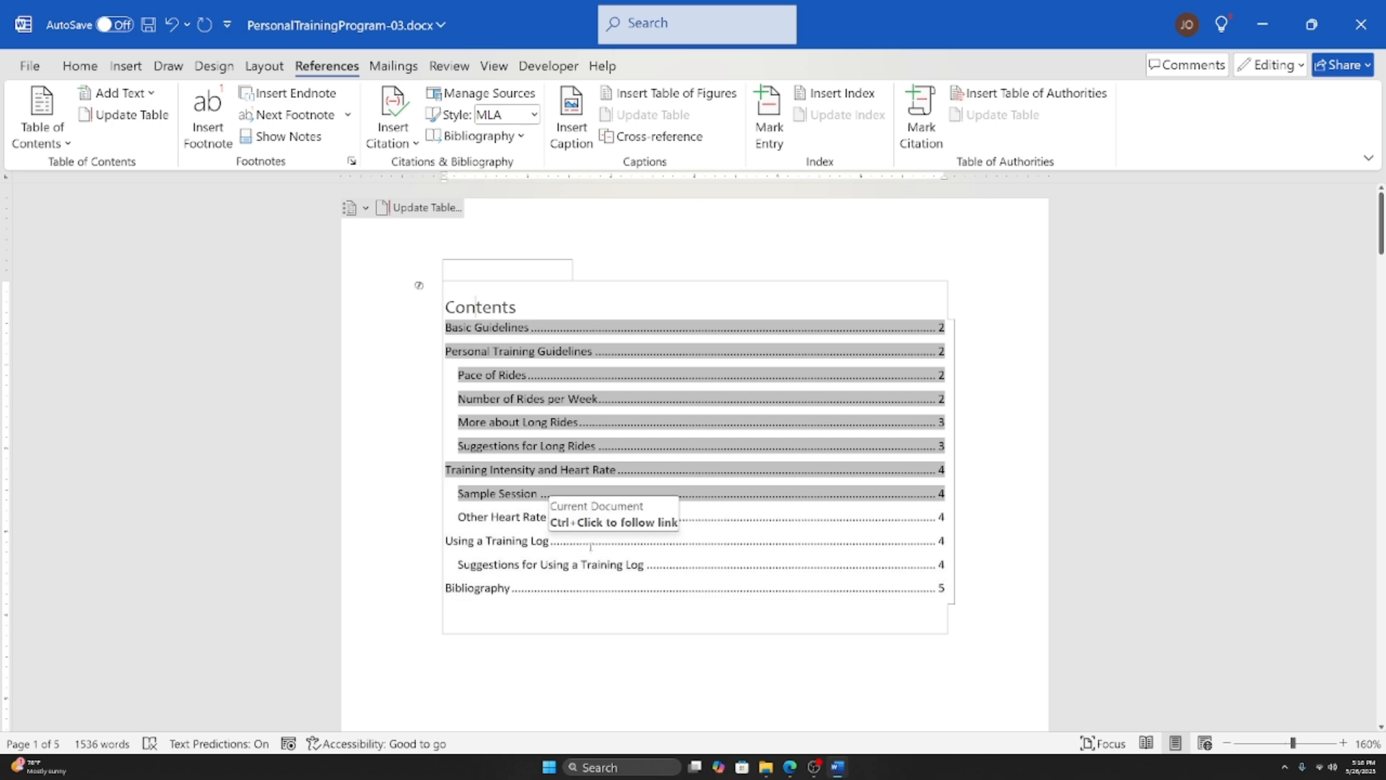
pyautogui.click(549, 540)
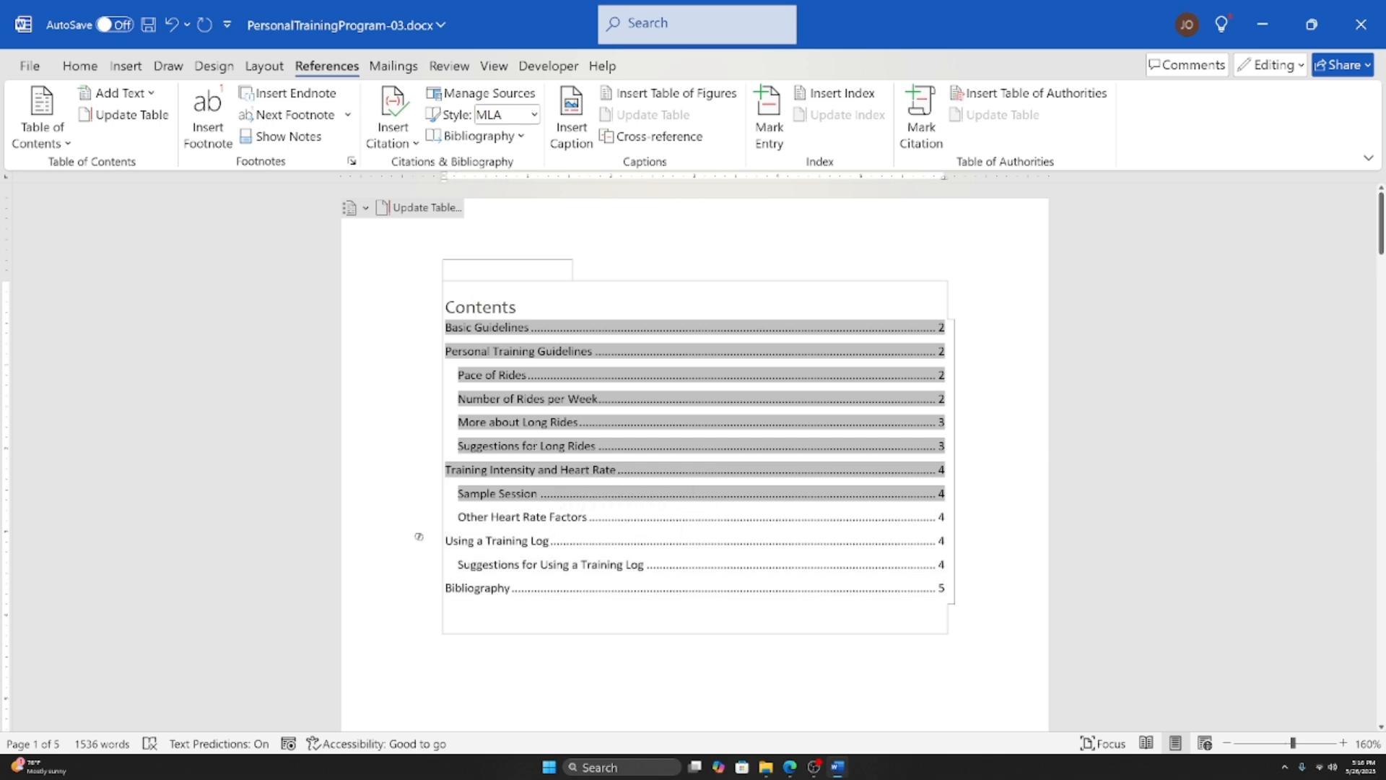
pyautogui.click(563, 375)
pyautogui.click(550, 665)
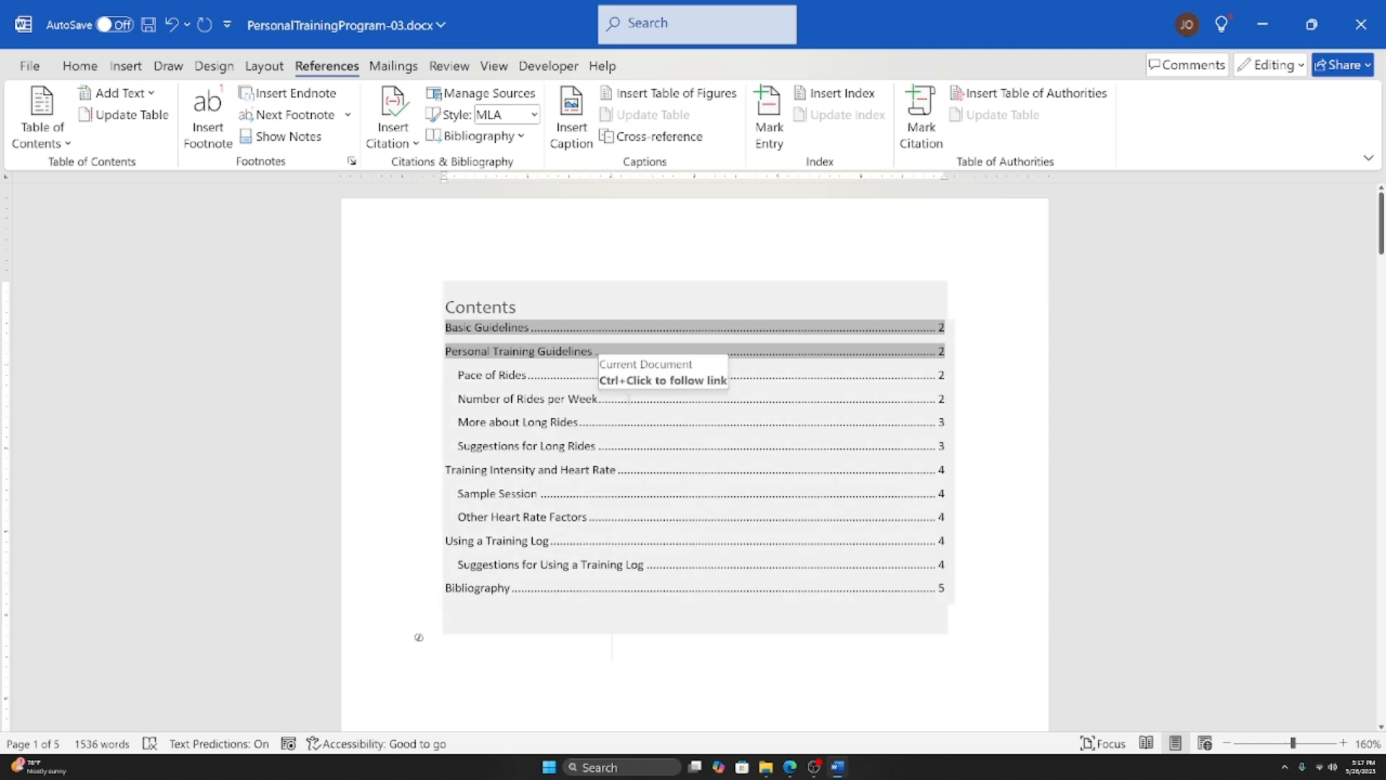
# Step: Update the entire table of contents, including both its entries and page numbers
pyautogui.click(518, 306)
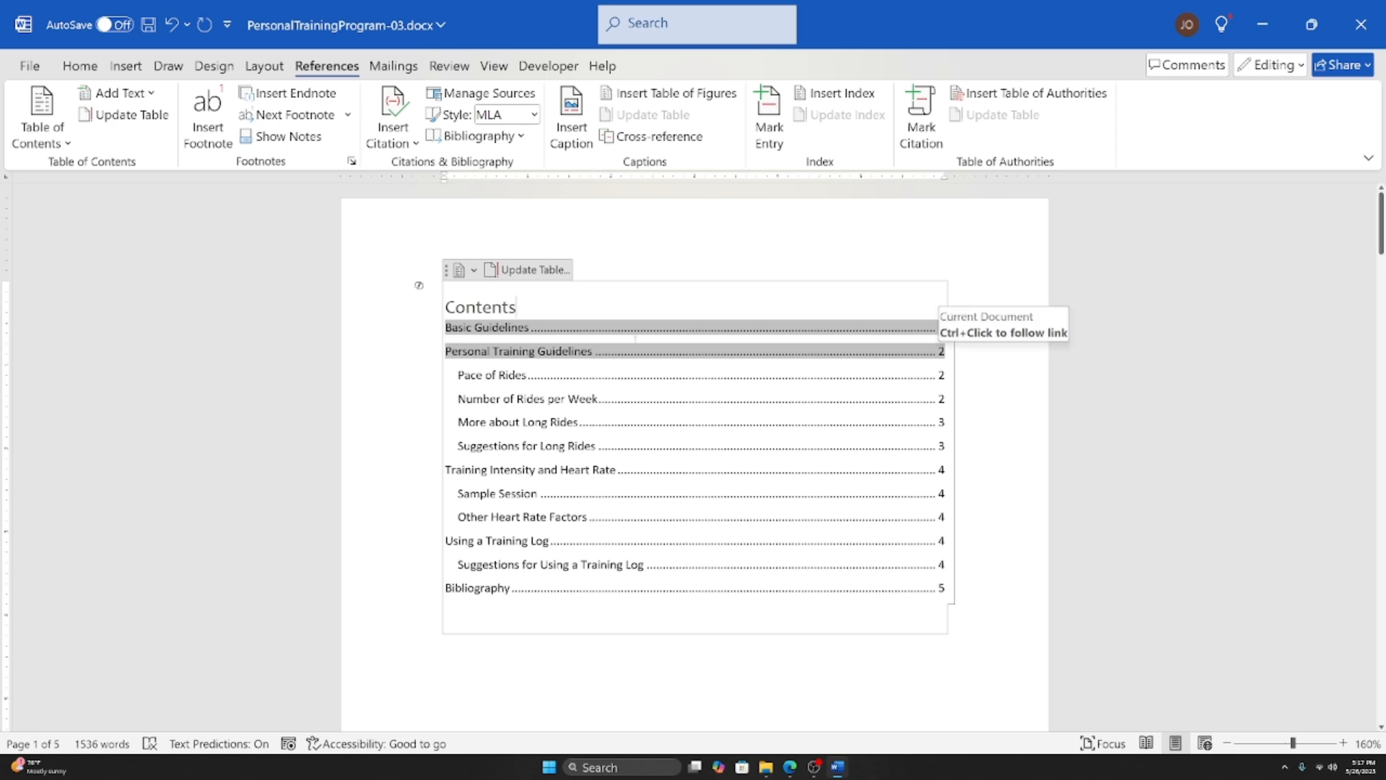
pyautogui.click(520, 270)
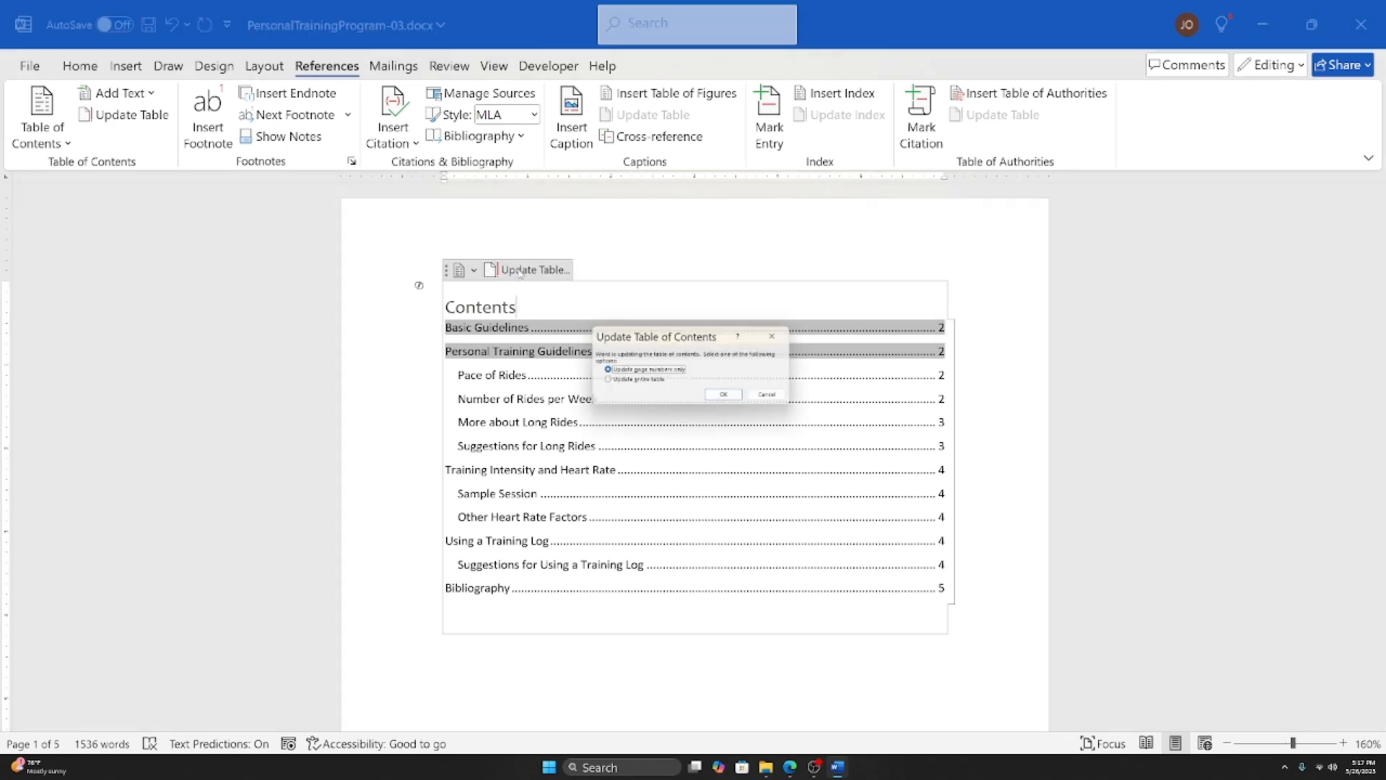
pyautogui.click(613, 382)
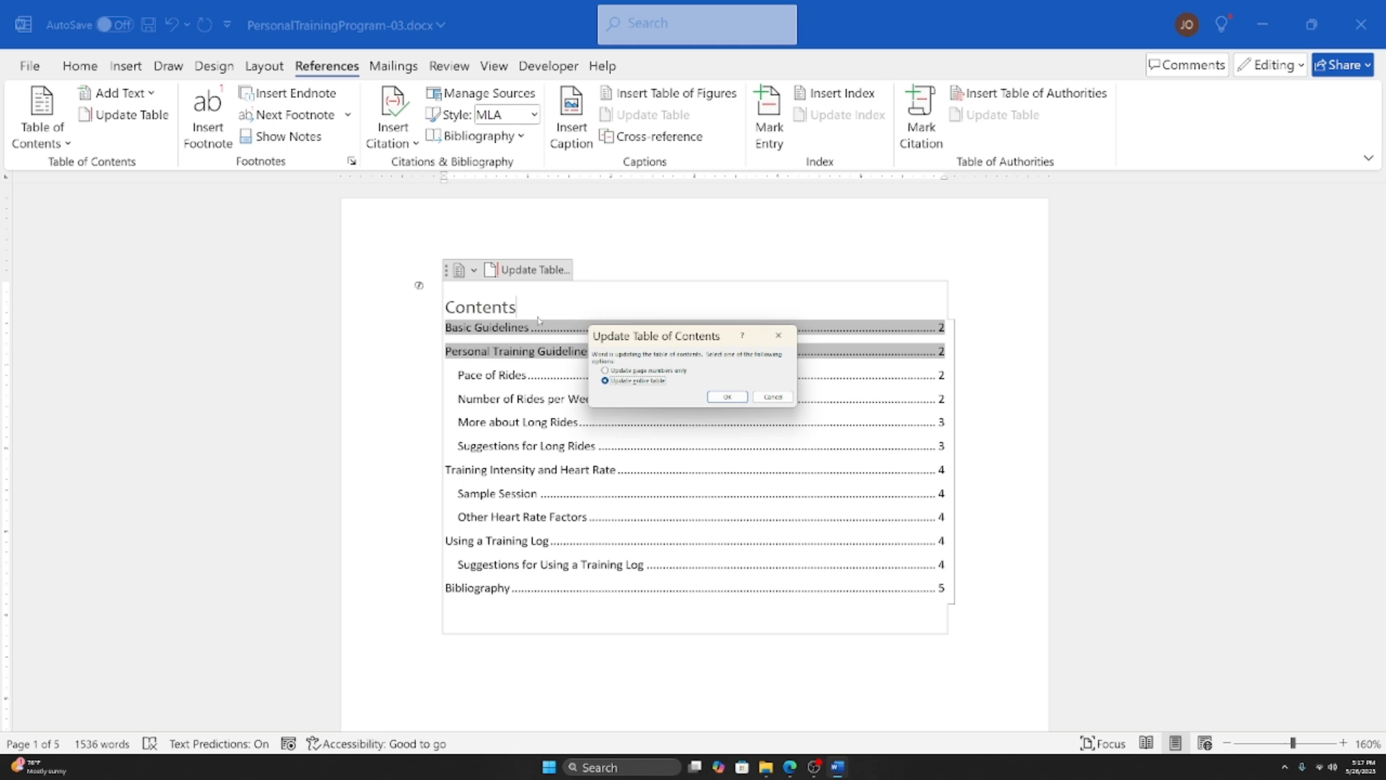
pyautogui.click(736, 402)
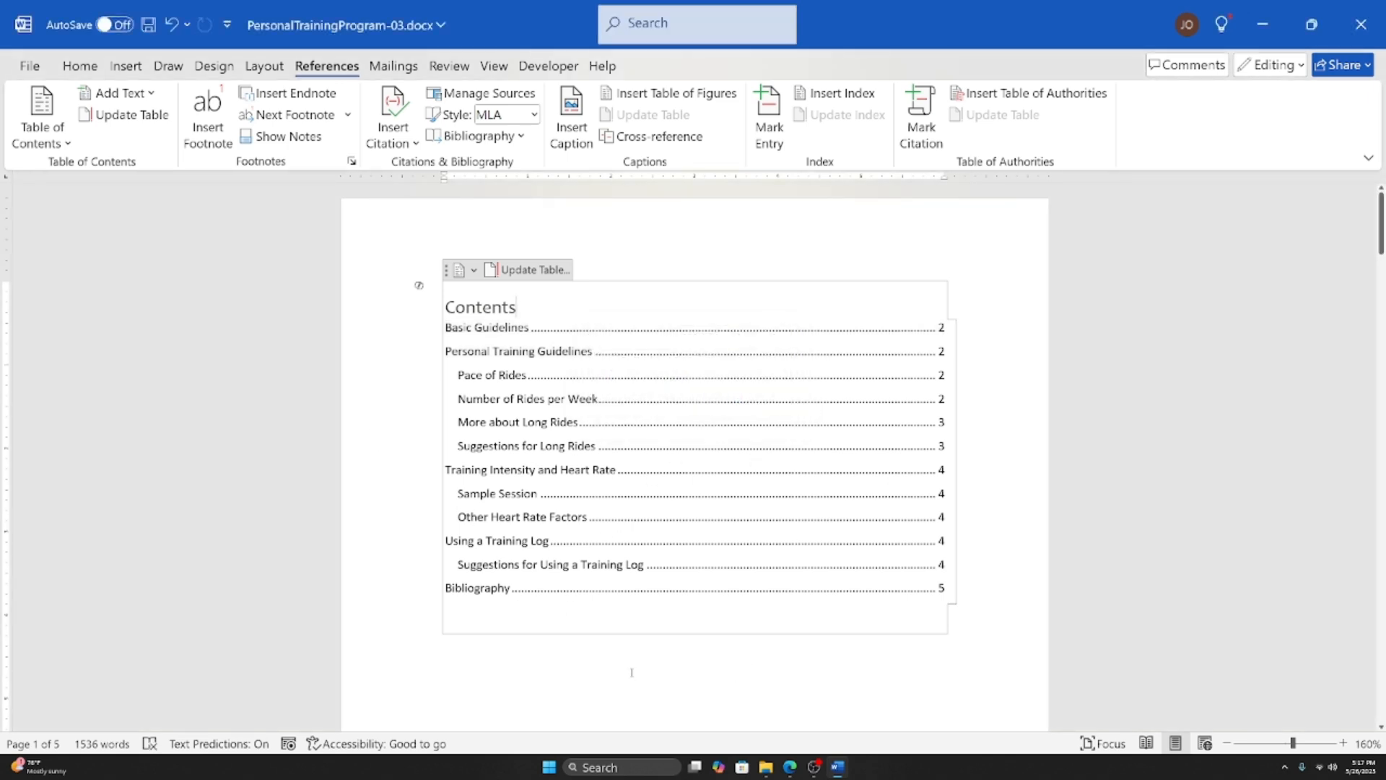
pyautogui.click(626, 669)
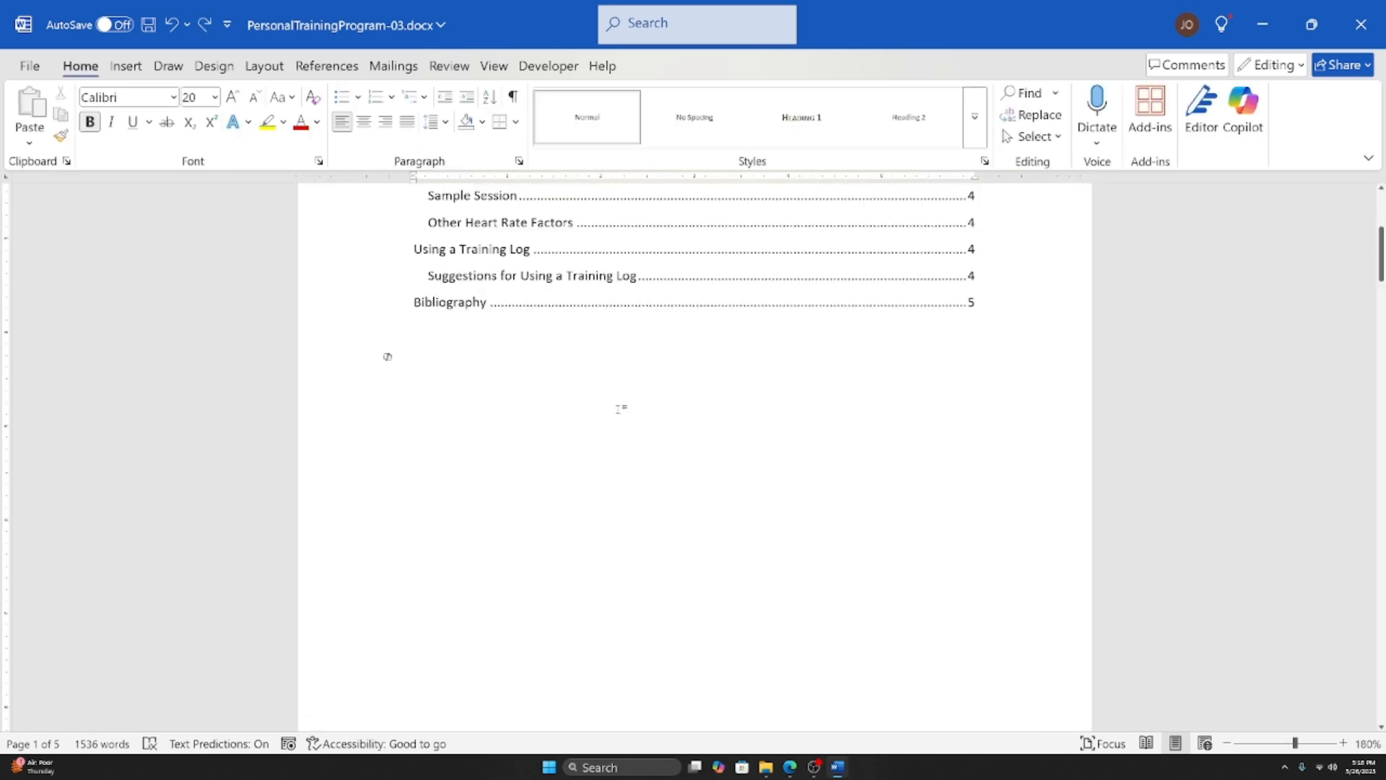
# Step: Insert the built-in Grid cover page at the front of the document
pyautogui.scroll(2, 674, 569)
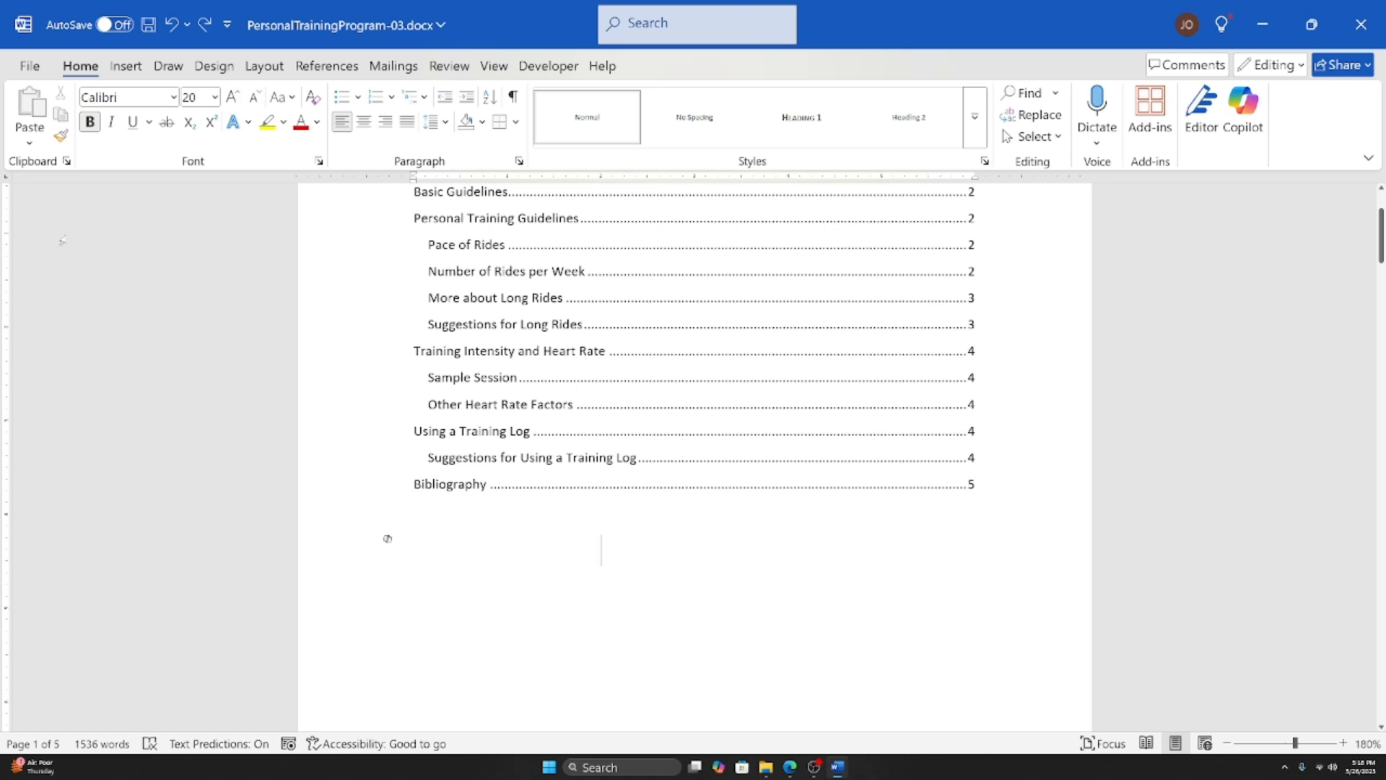
pyautogui.click(126, 66)
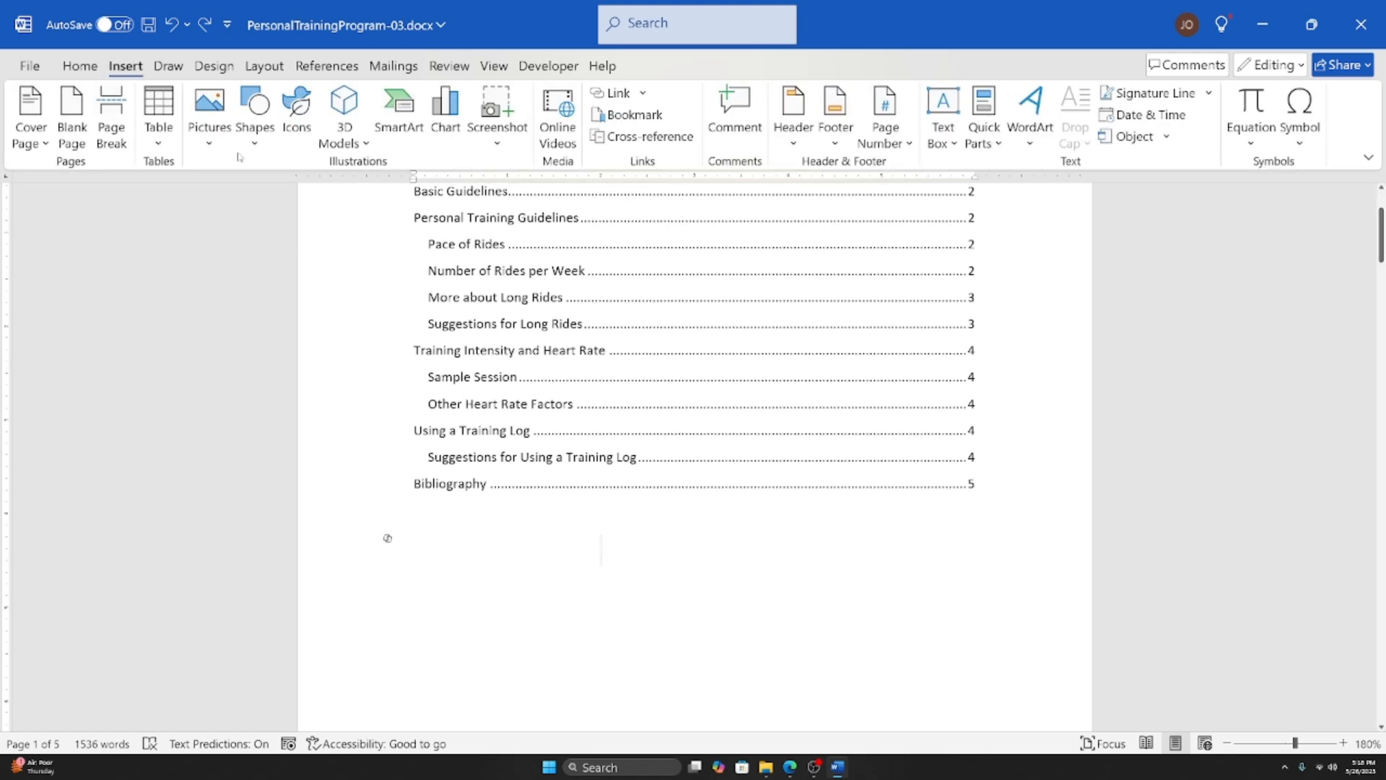
pyautogui.click(39, 151)
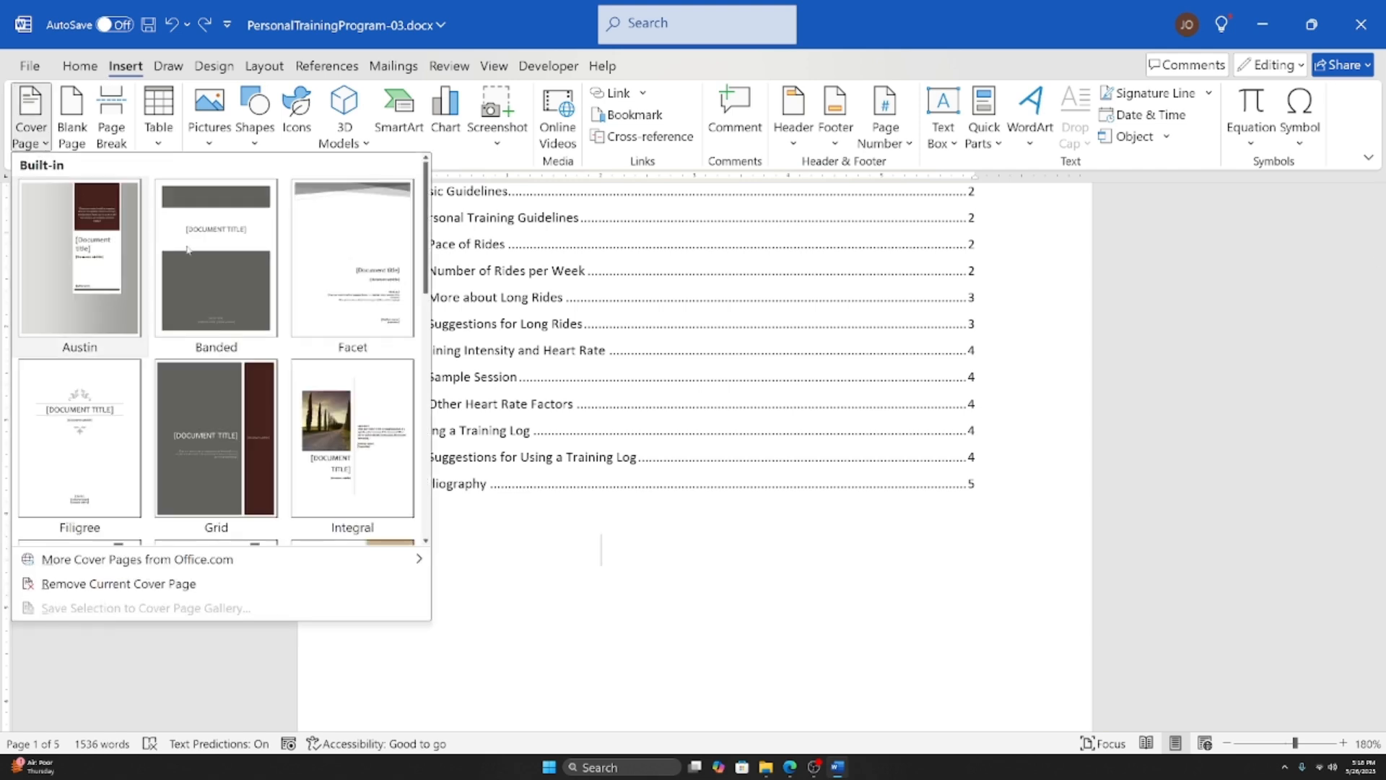
pyautogui.scroll(-3, 297, 393)
pyautogui.scroll(-2, 297, 393)
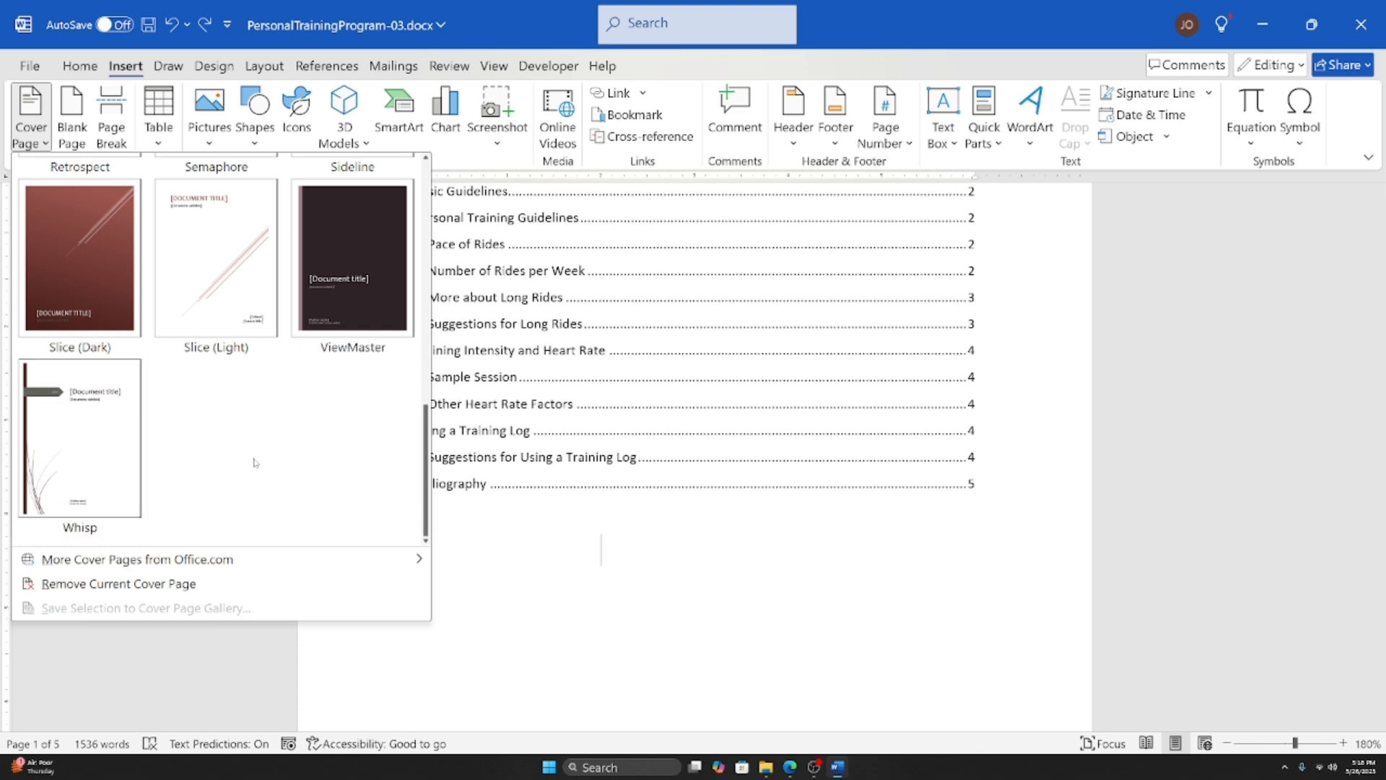
pyautogui.scroll(5, 254, 463)
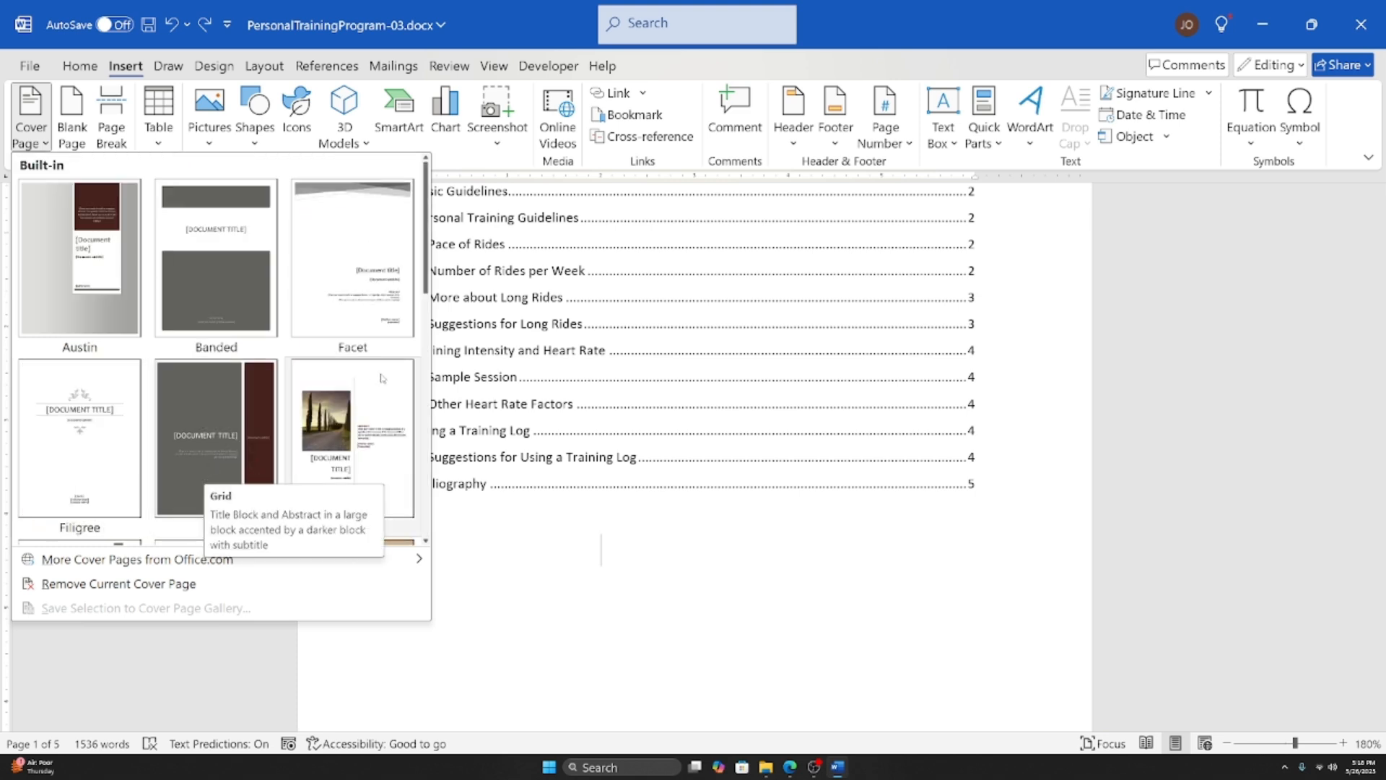
pyautogui.click(193, 429)
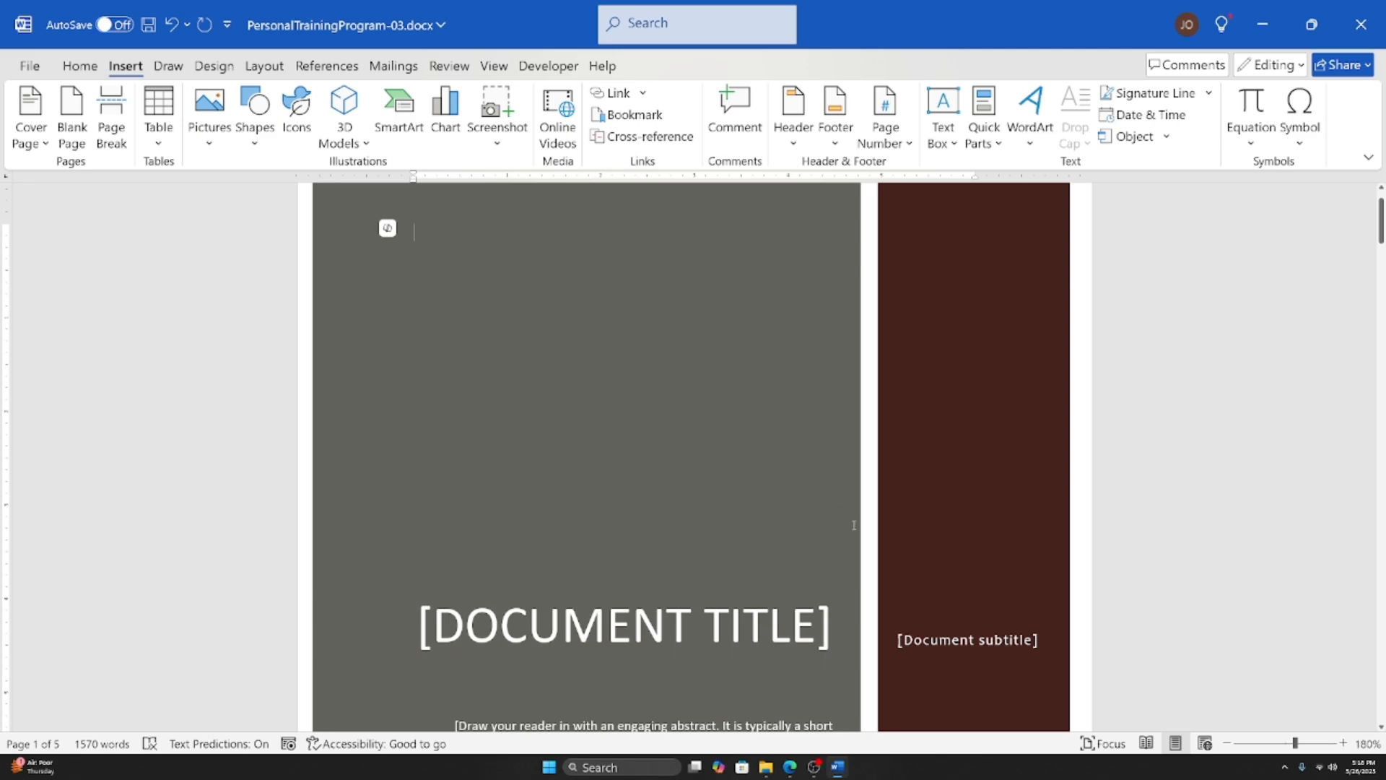
# Step: Enter "MY ESSAY" as the document title on the cover page
pyautogui.keyDown('ctrl'); pyautogui.scroll(-12, 795, 503); pyautogui.keyUp('ctrl')
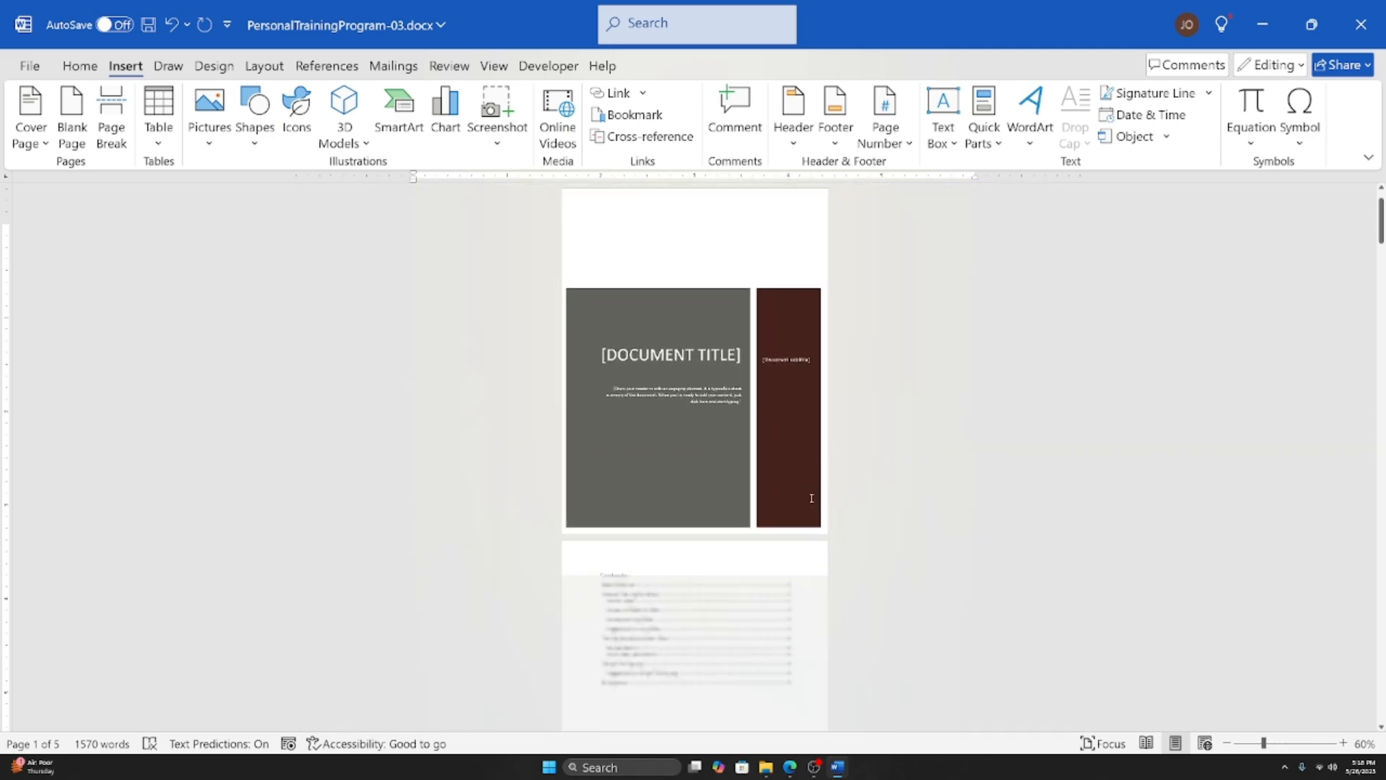
pyautogui.keyDown('ctrl'); pyautogui.scroll(5, 442, 475); pyautogui.keyUp('ctrl')
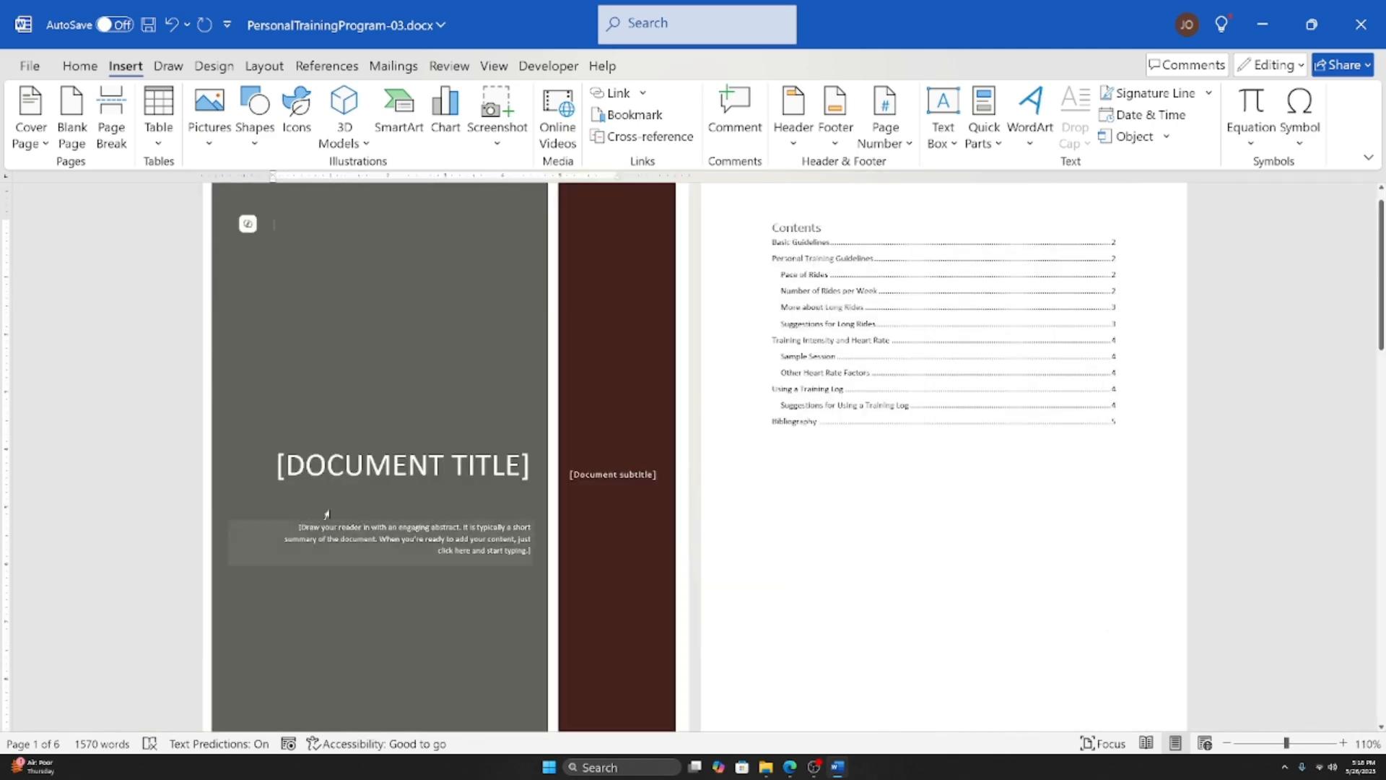
pyautogui.keyDown('ctrl'); pyautogui.scroll(4, 442, 479); pyautogui.keyUp('ctrl')
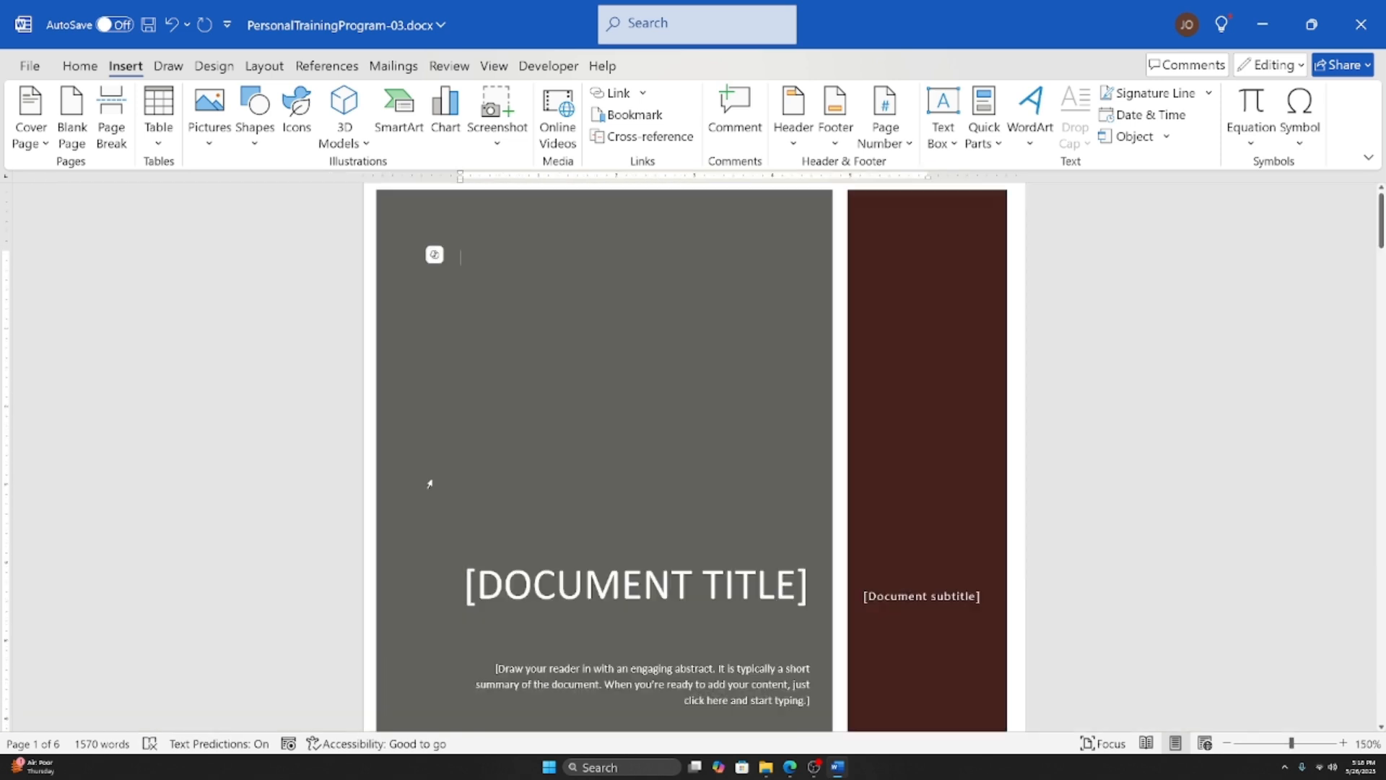
pyautogui.scroll(-5, 691, 578)
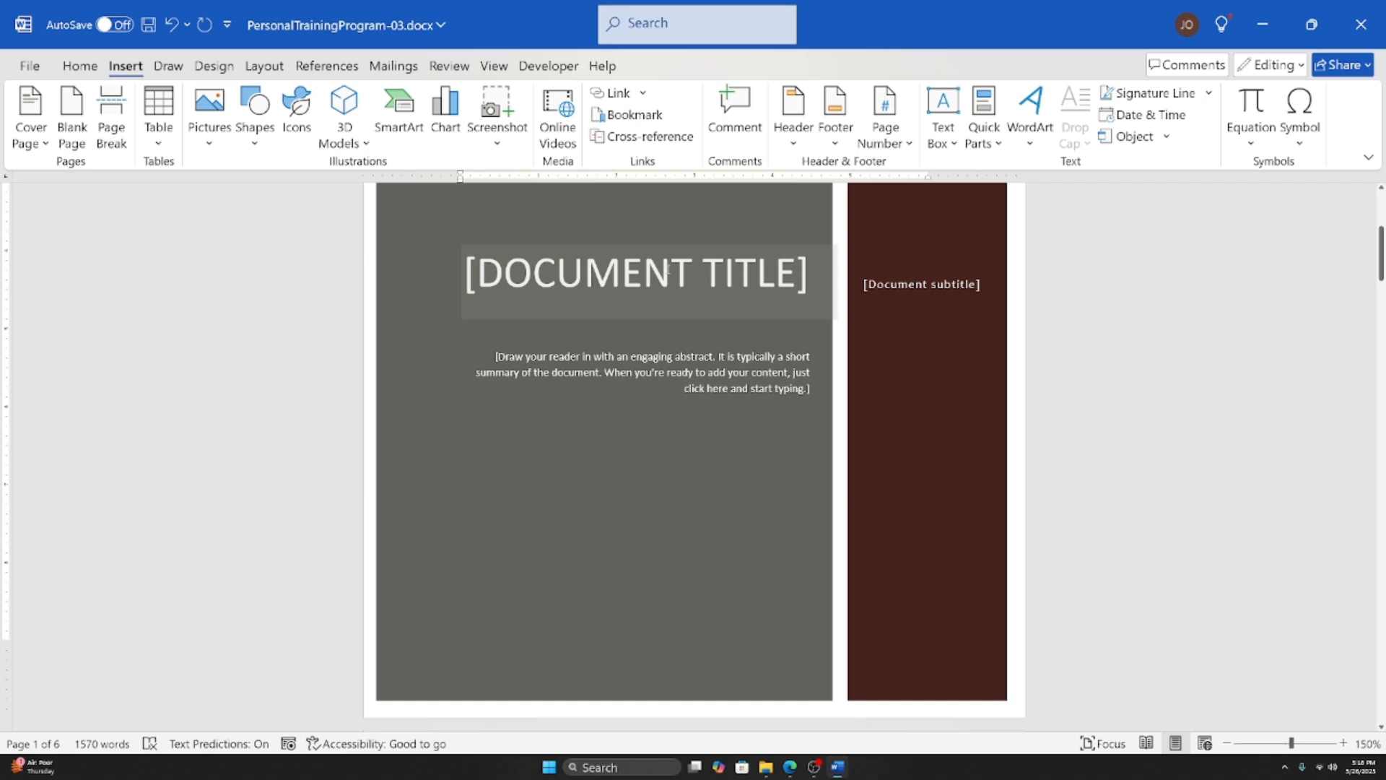
pyautogui.scroll(3, 668, 270)
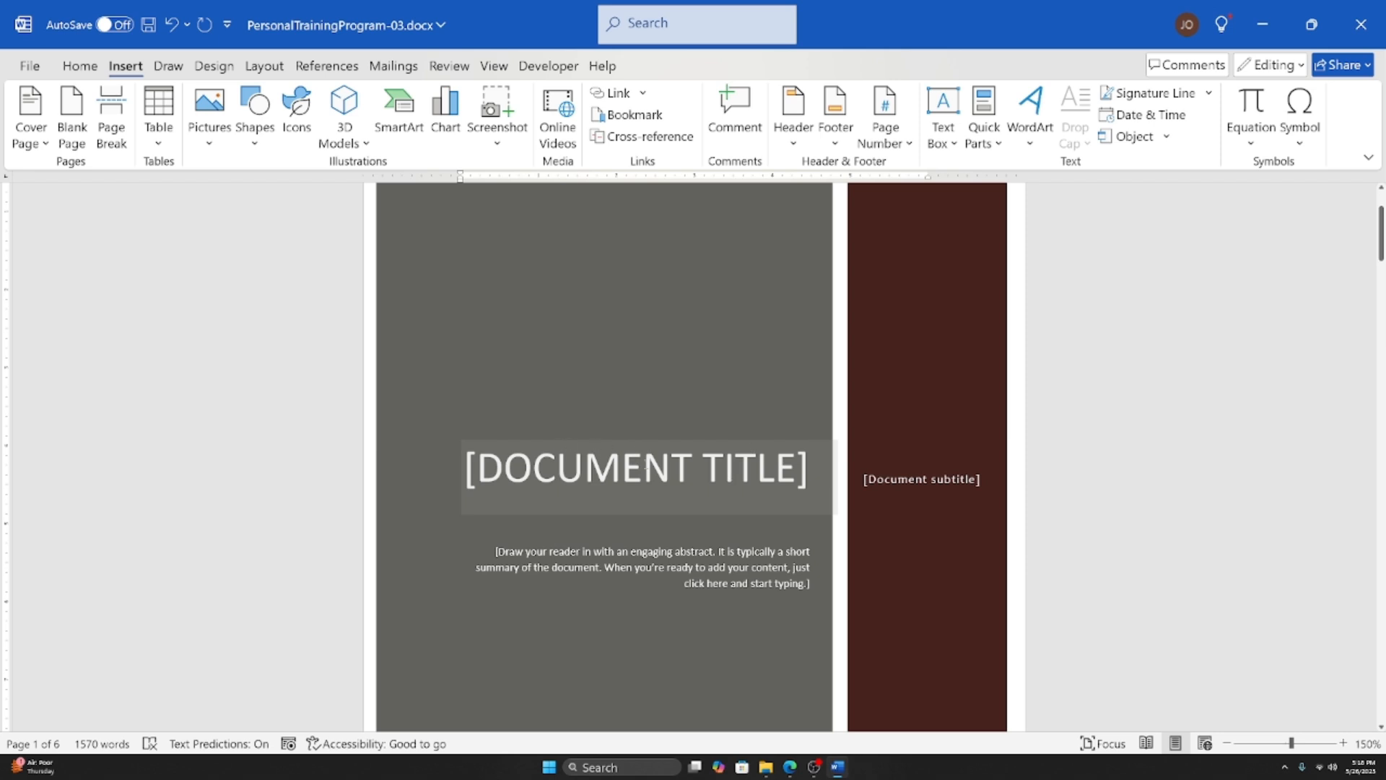
pyautogui.click(642, 469)
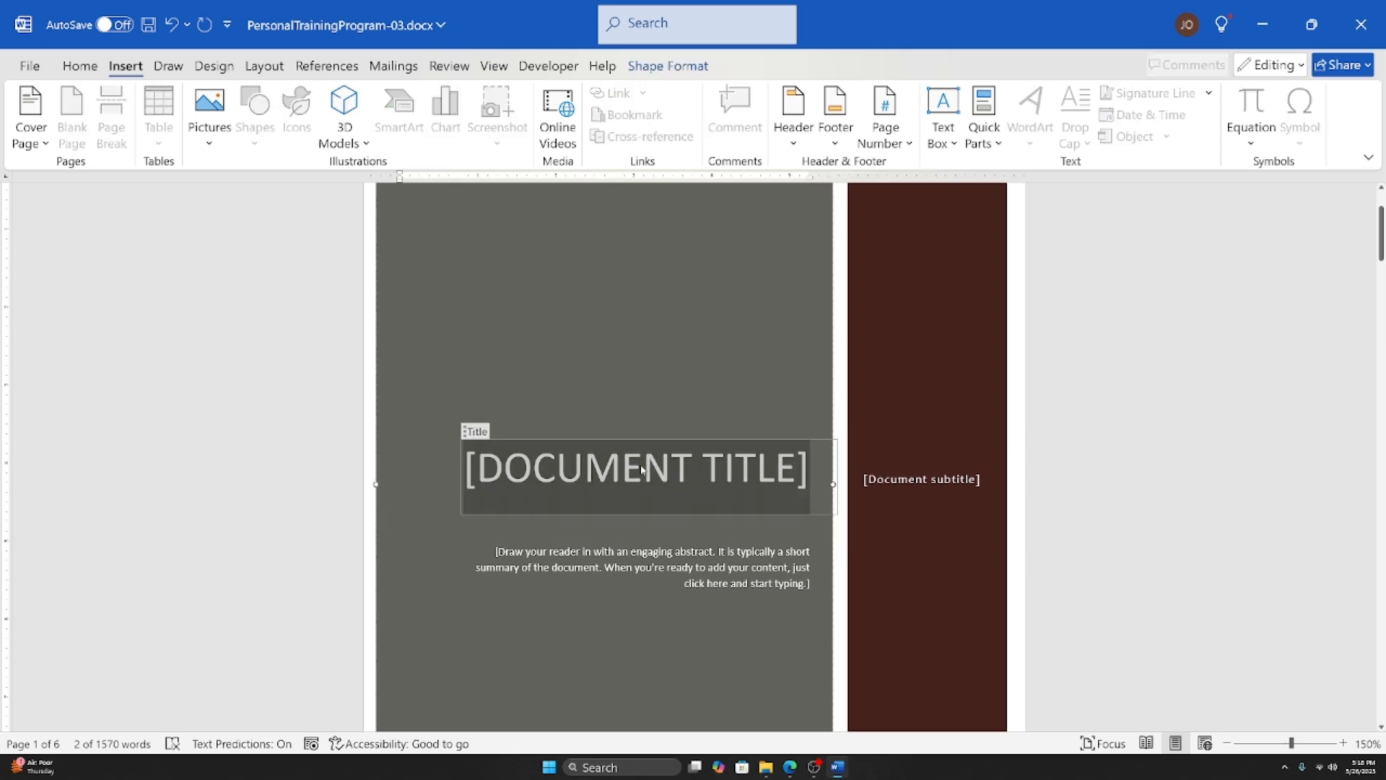
pyautogui.write('MY ES')
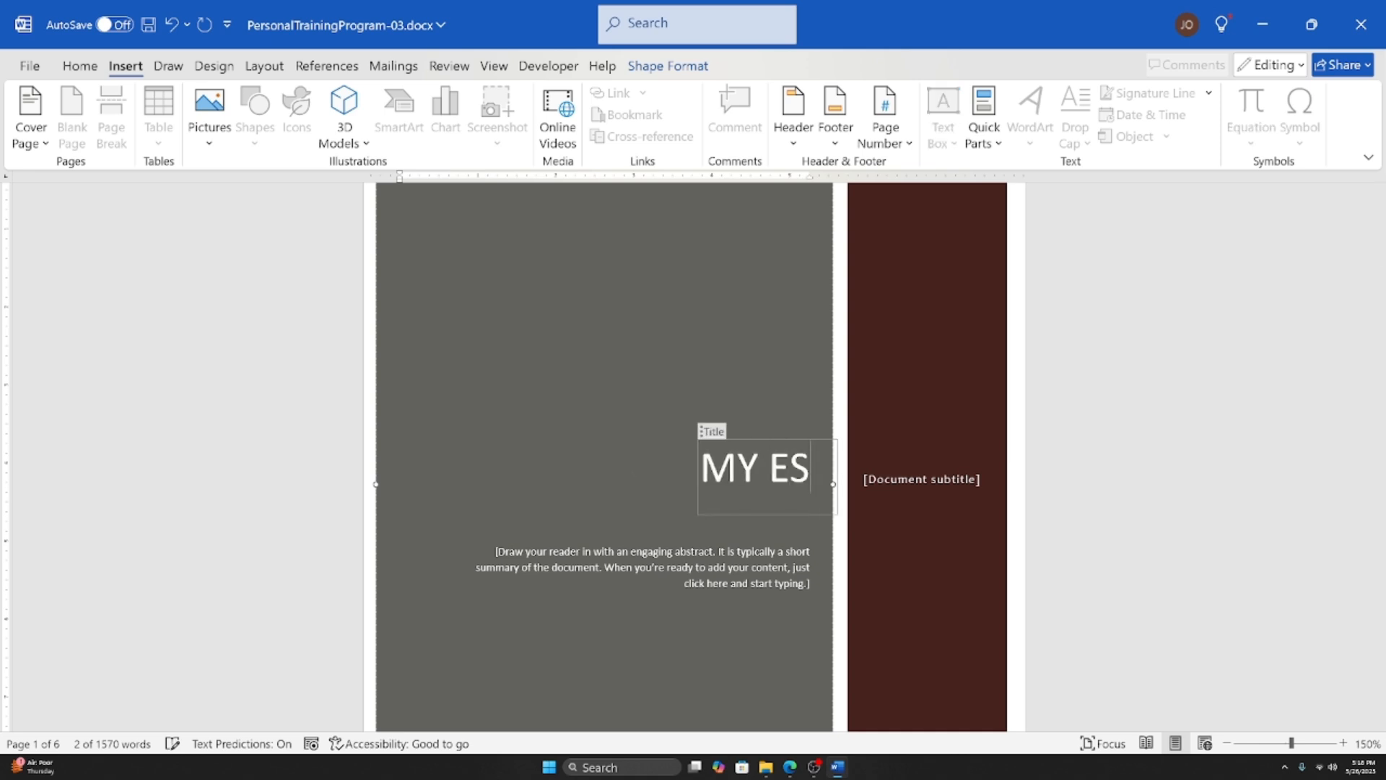
pyautogui.write('SAY')
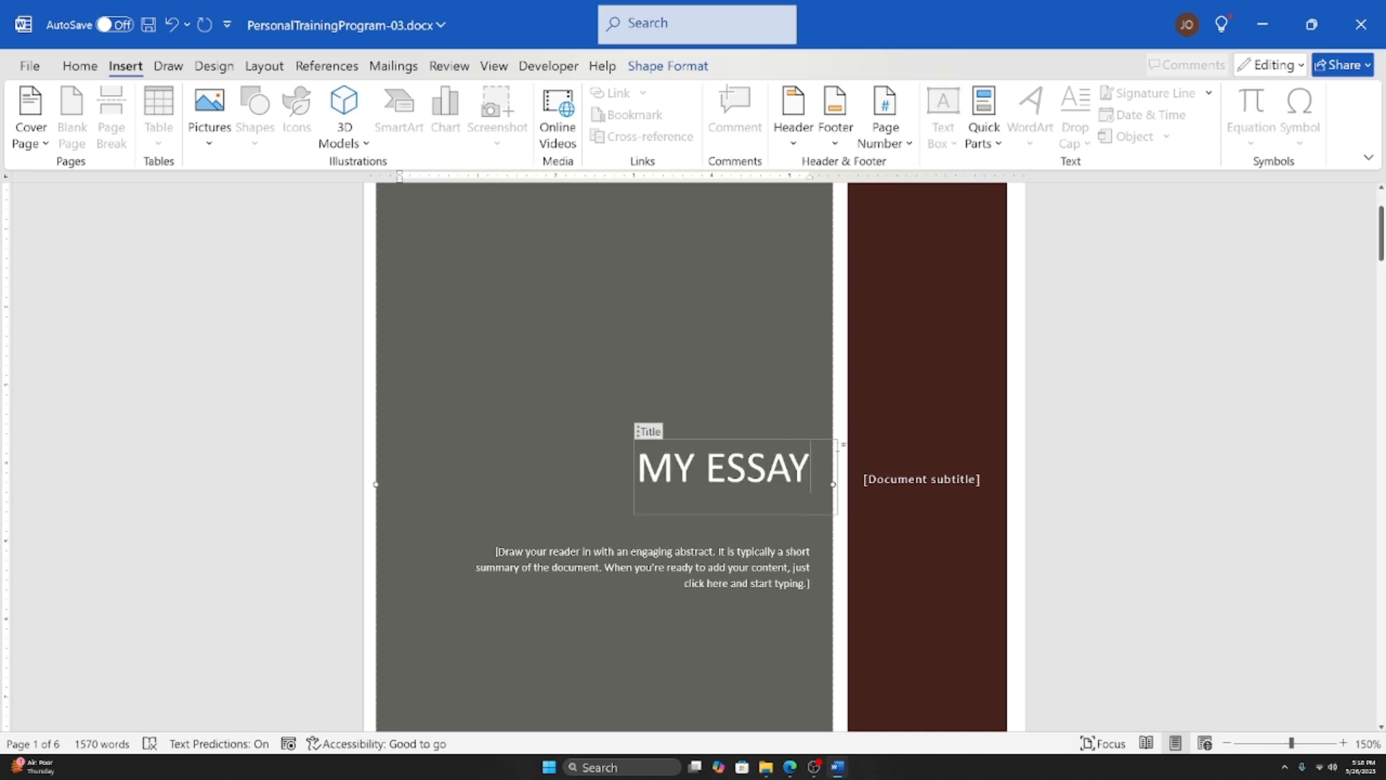
# Step: Replace the cover page's subtitle placeholder with "By" followed by the author's full name
pyautogui.click(901, 479)
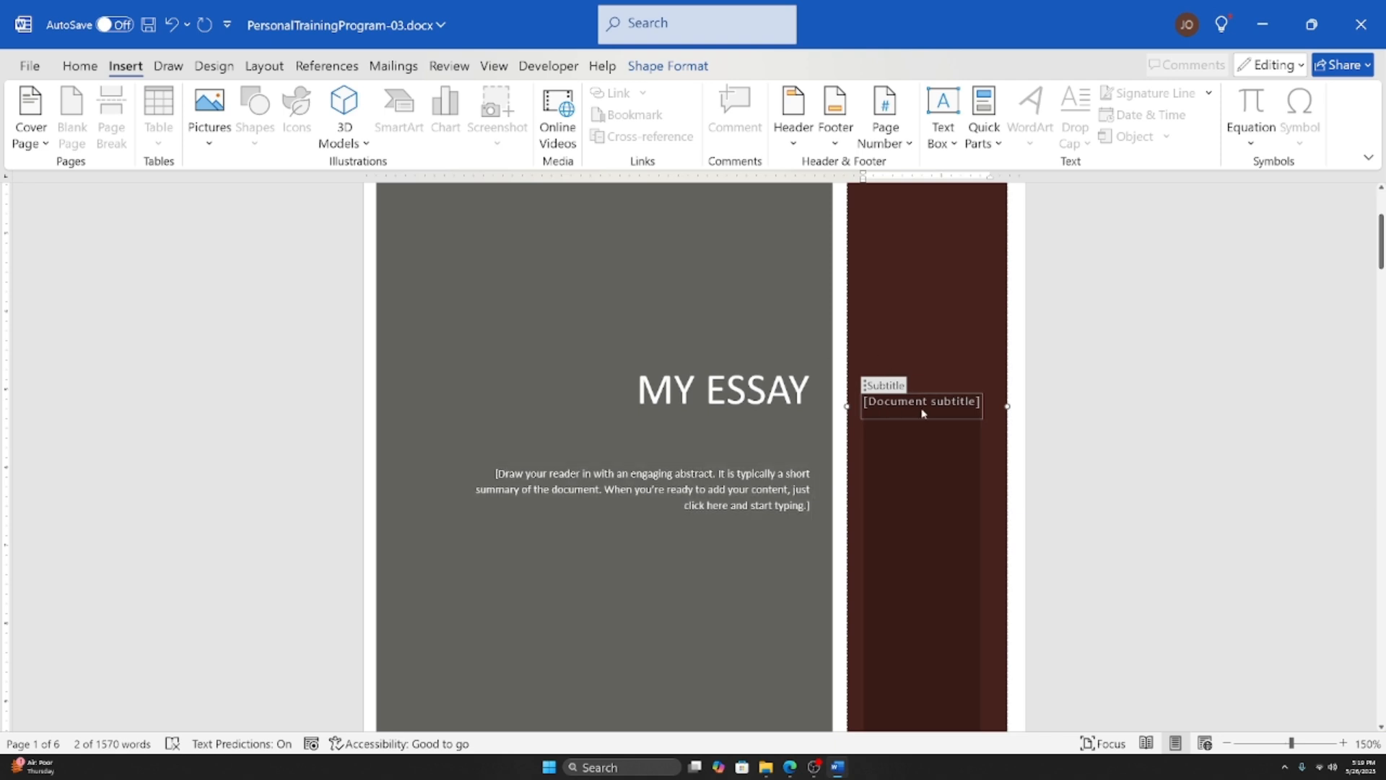
pyautogui.write('By Jas,')
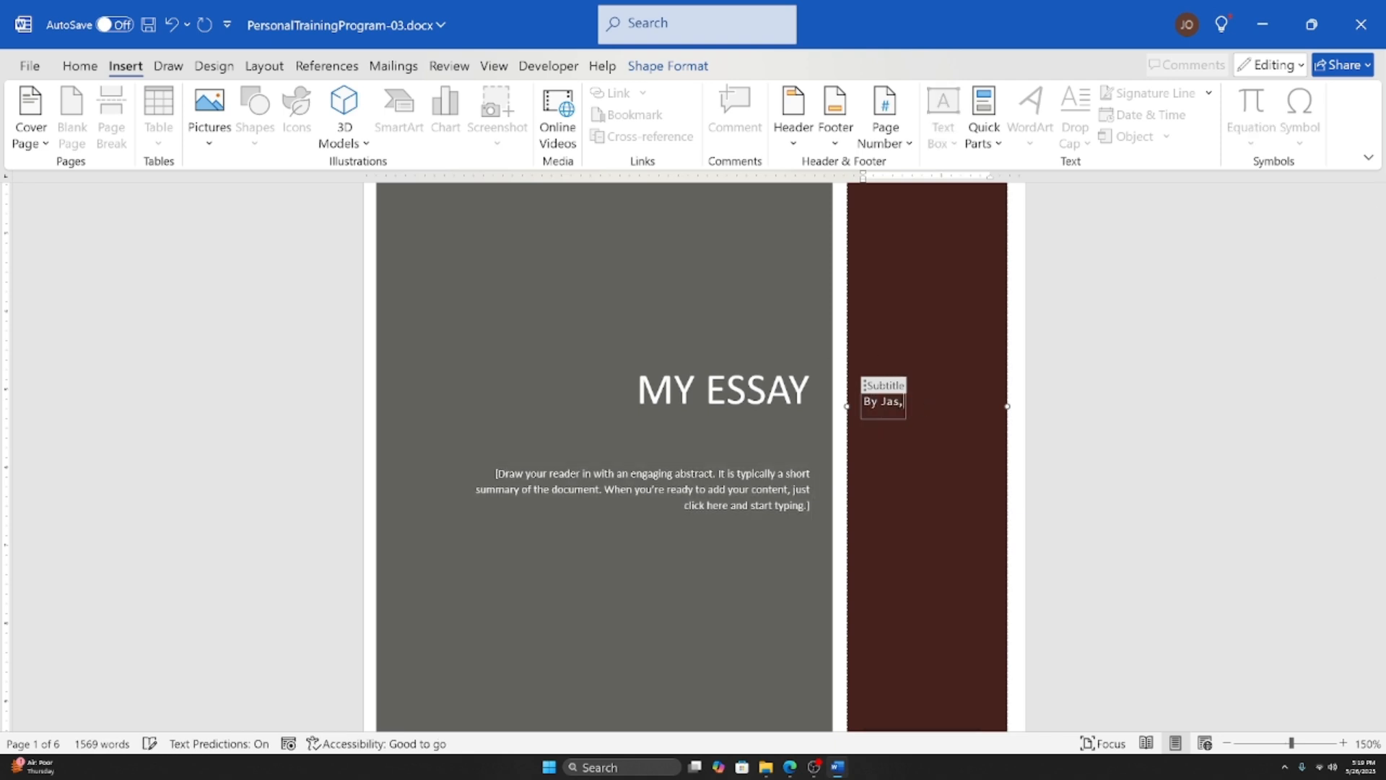
pyautogui.press('BackSpace')
pyautogui.write('mine Ojeda')
# Step: Delete the Abstract placeholder below the title on the cover page
pyautogui.click(646, 485)
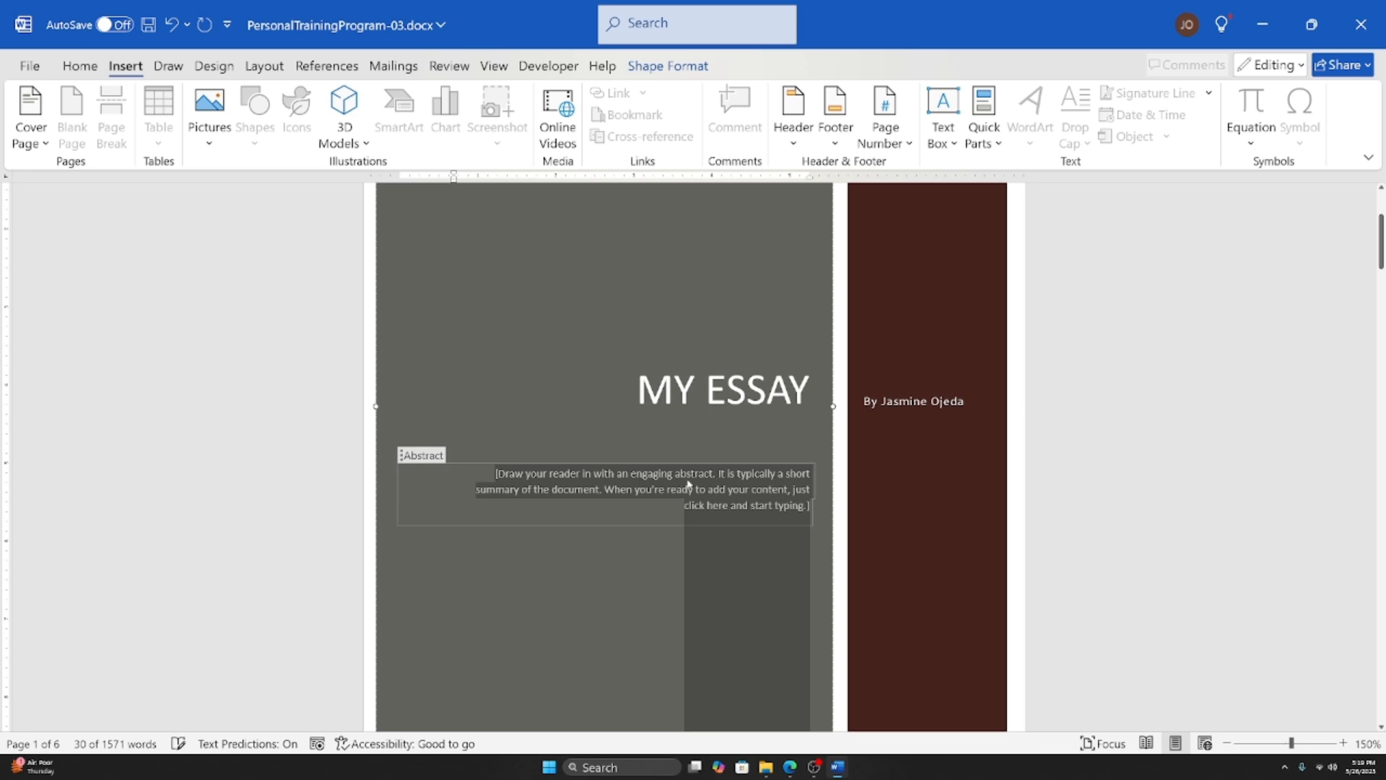
pyautogui.click(436, 455)
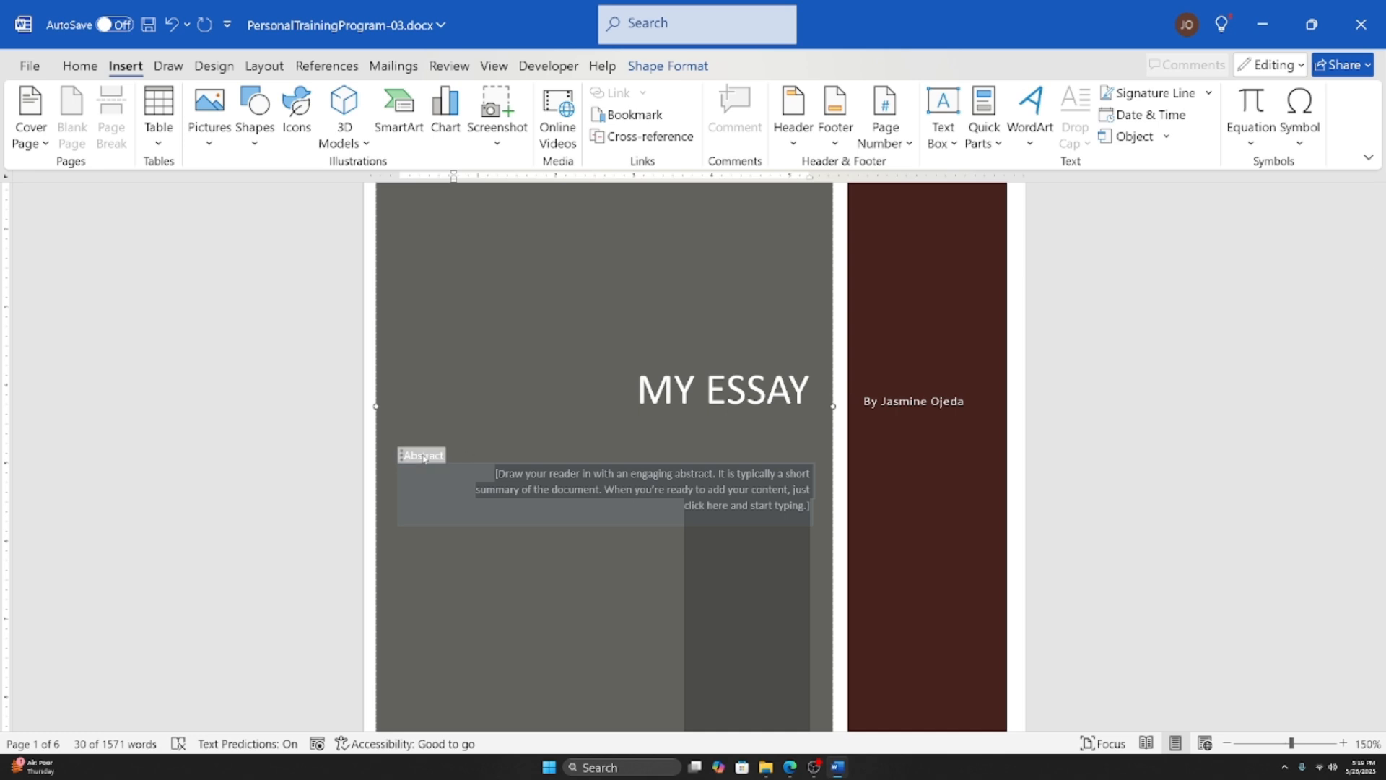
pyautogui.press('Delete')
pyautogui.keyDown('ctrl'); pyautogui.scroll(-4, 805, 526); pyautogui.keyUp('ctrl')
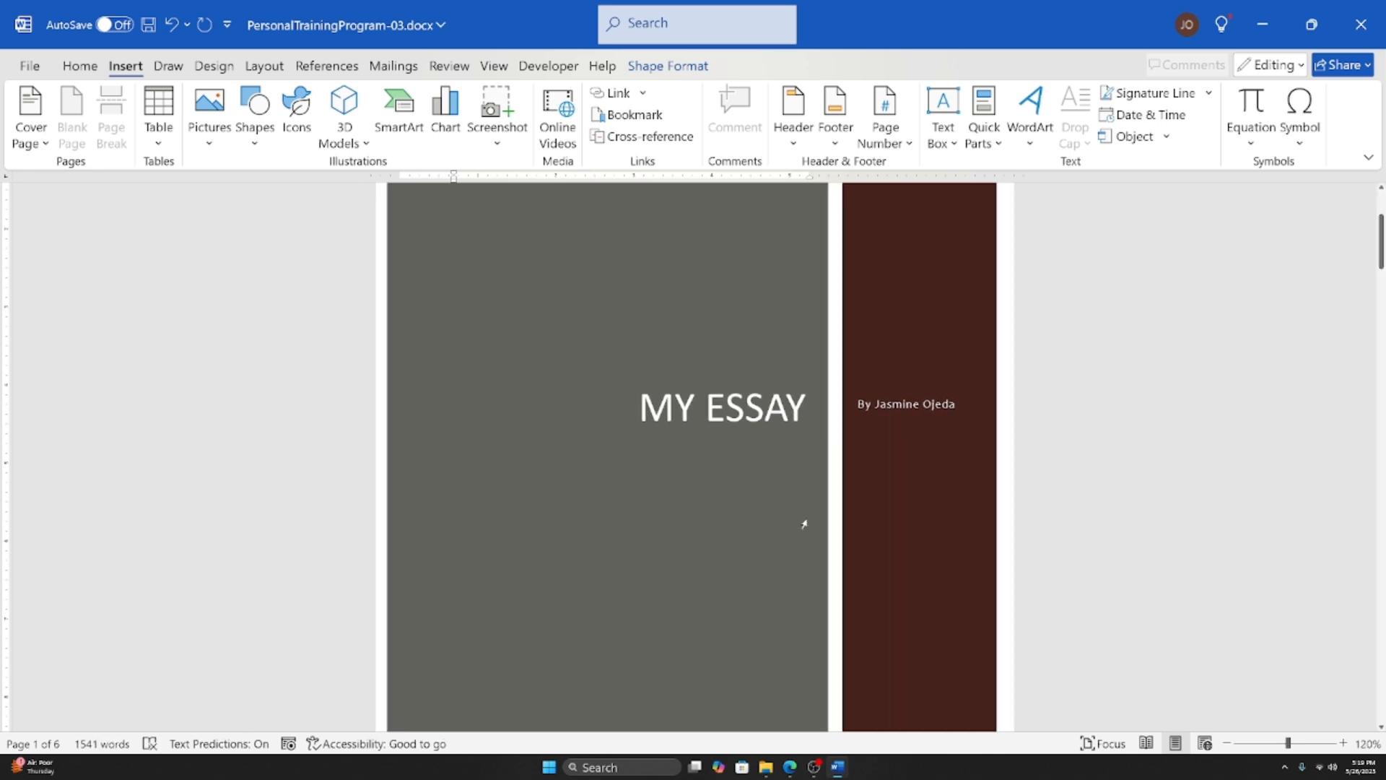
pyautogui.scroll(2, 755, 522)
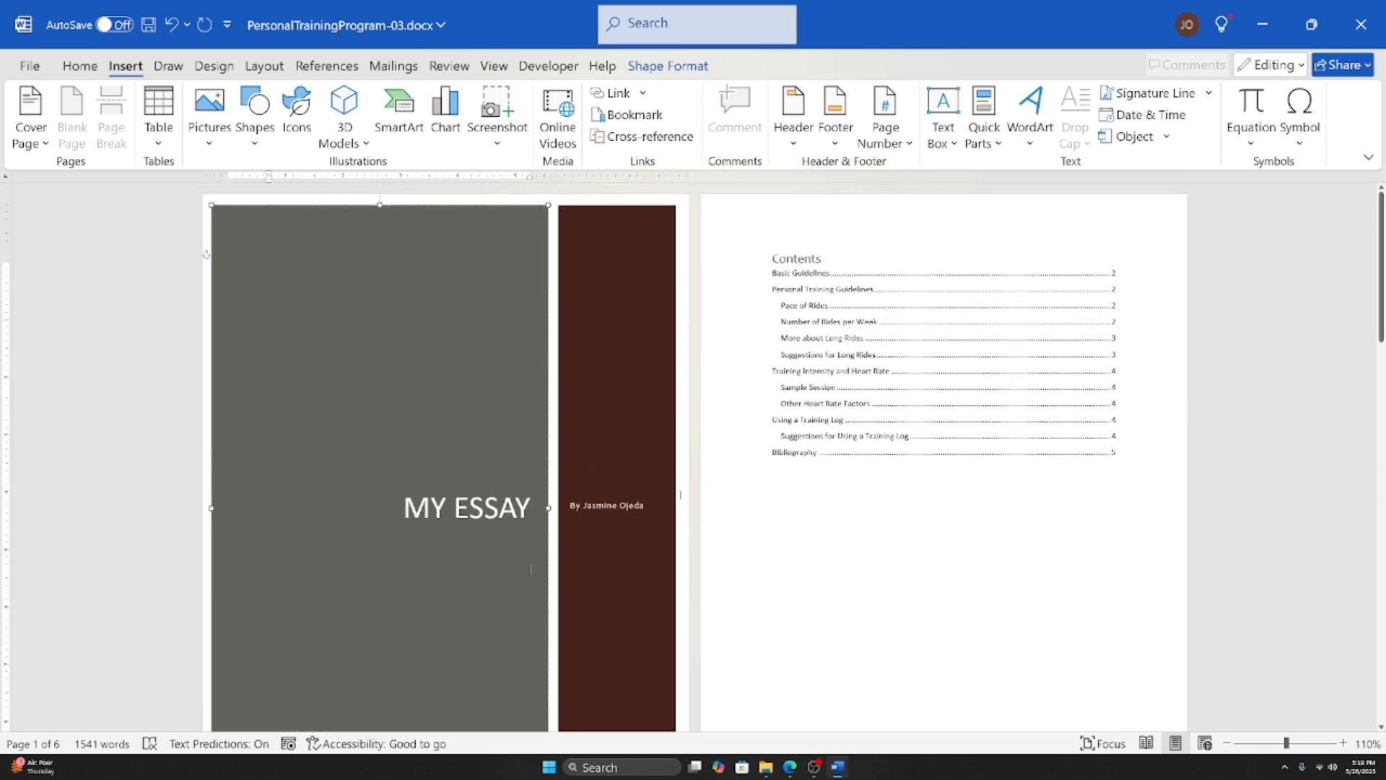
pyautogui.click(825, 402)
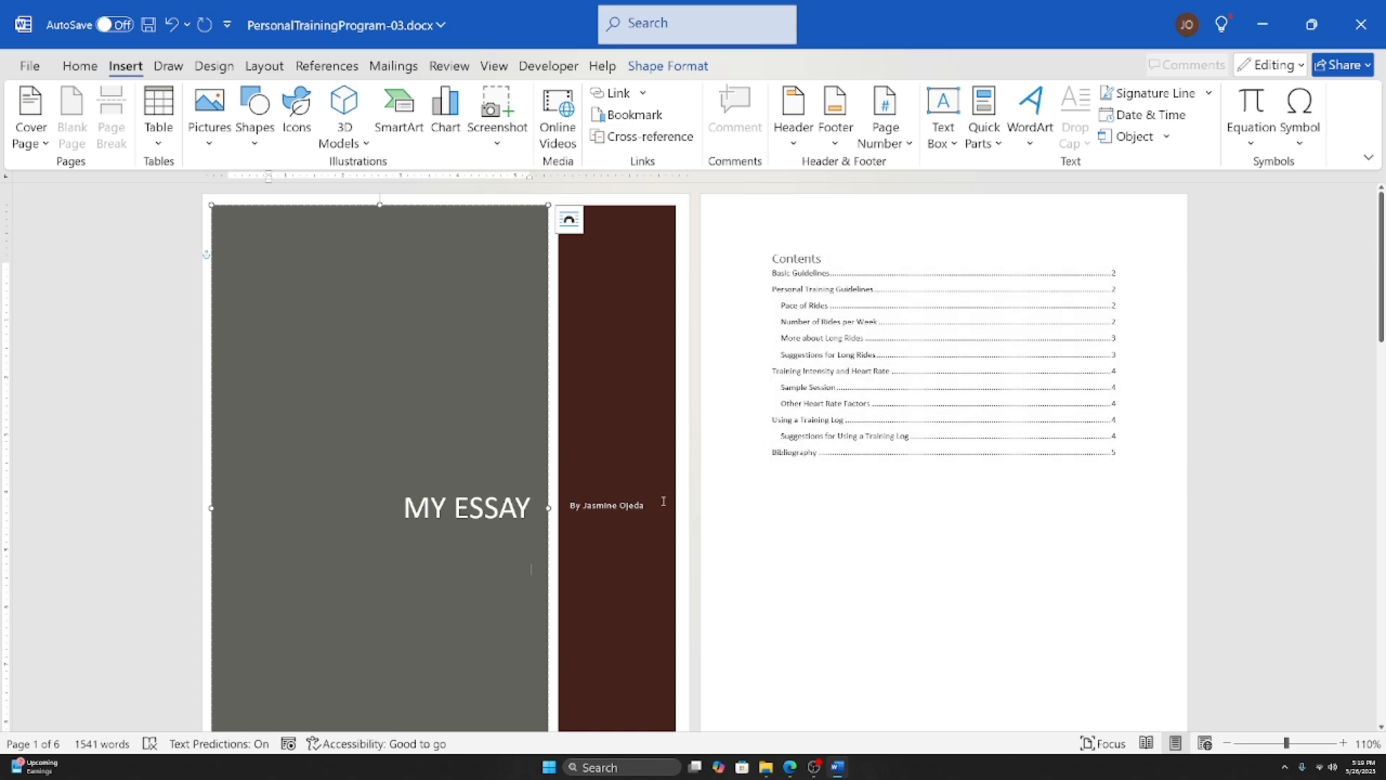
pyautogui.scroll(-3, 643, 511)
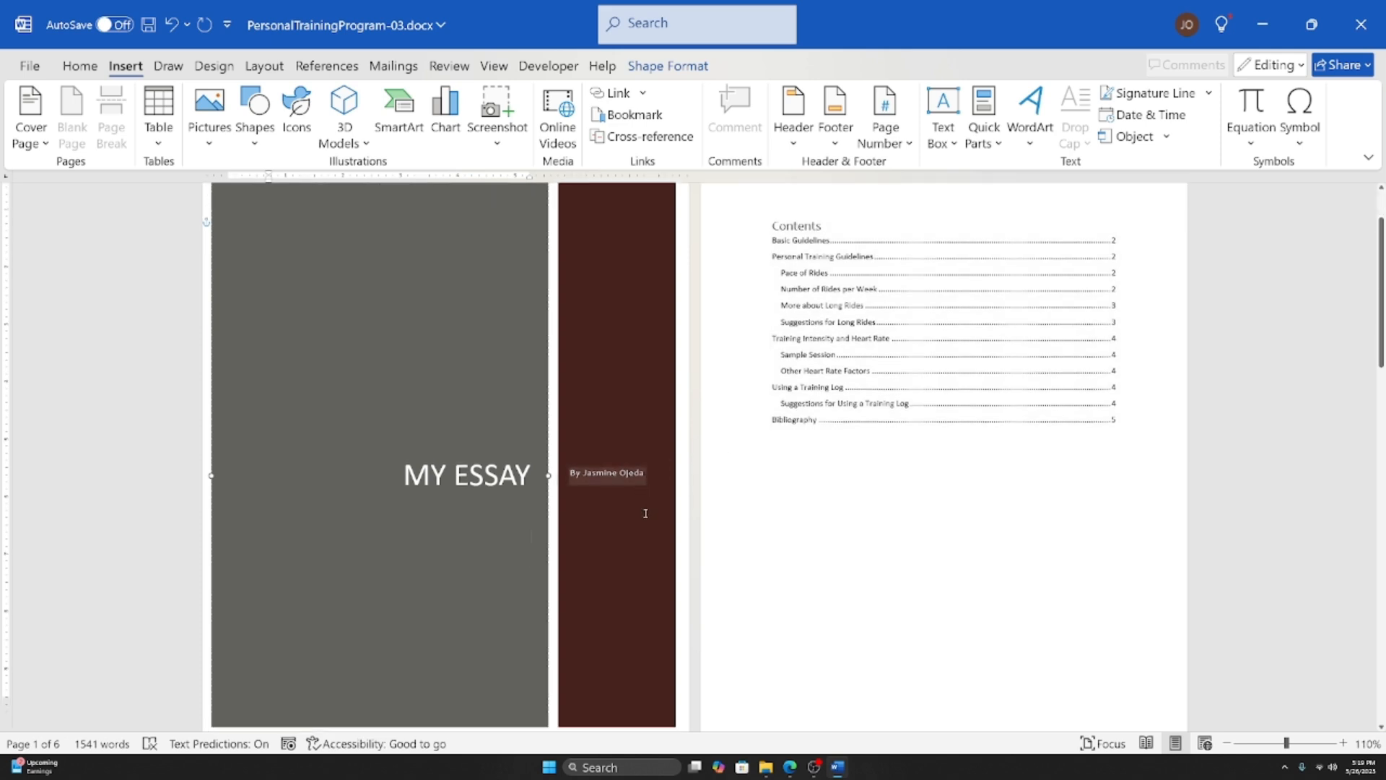
pyautogui.click(508, 432)
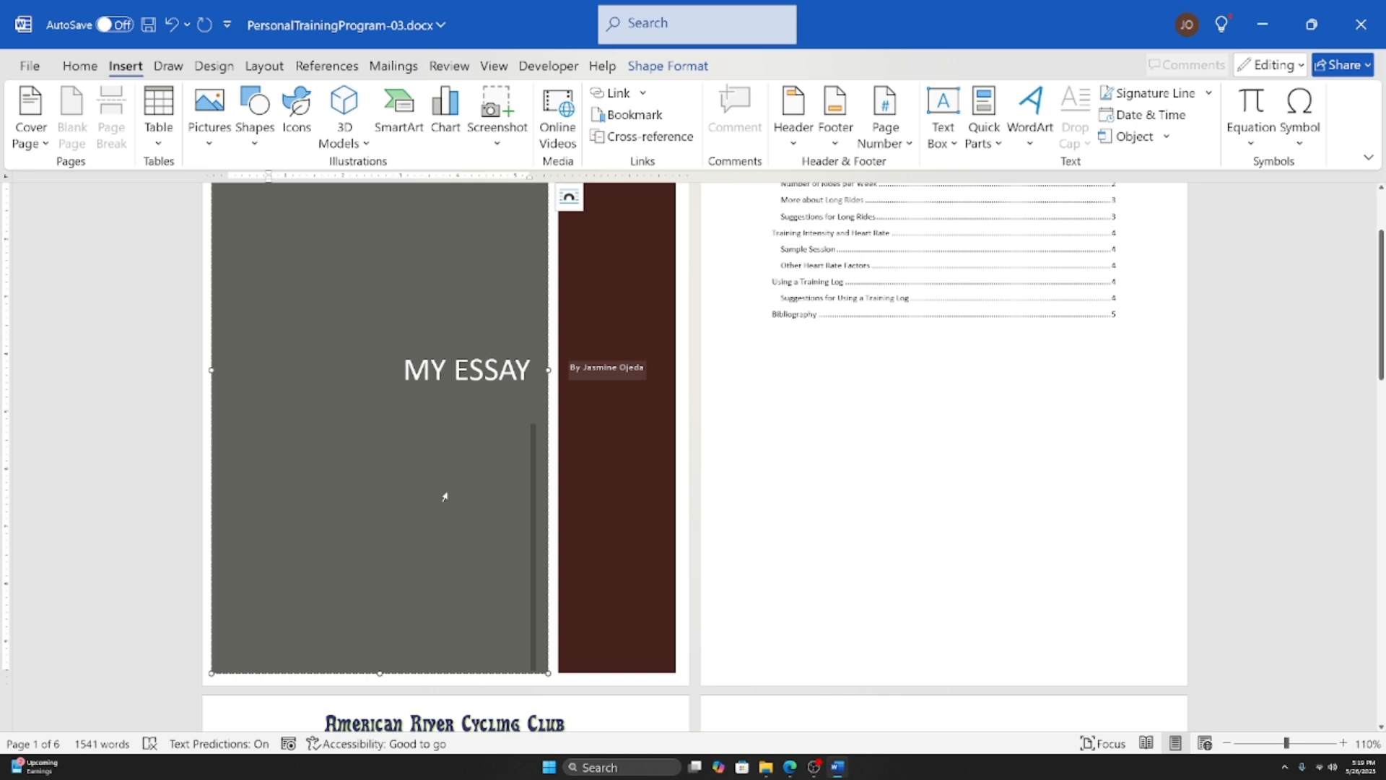
# Step: Review the title and subtitle on the cover page, including the area where the abstract was removed
pyautogui.scroll(3, 449, 491)
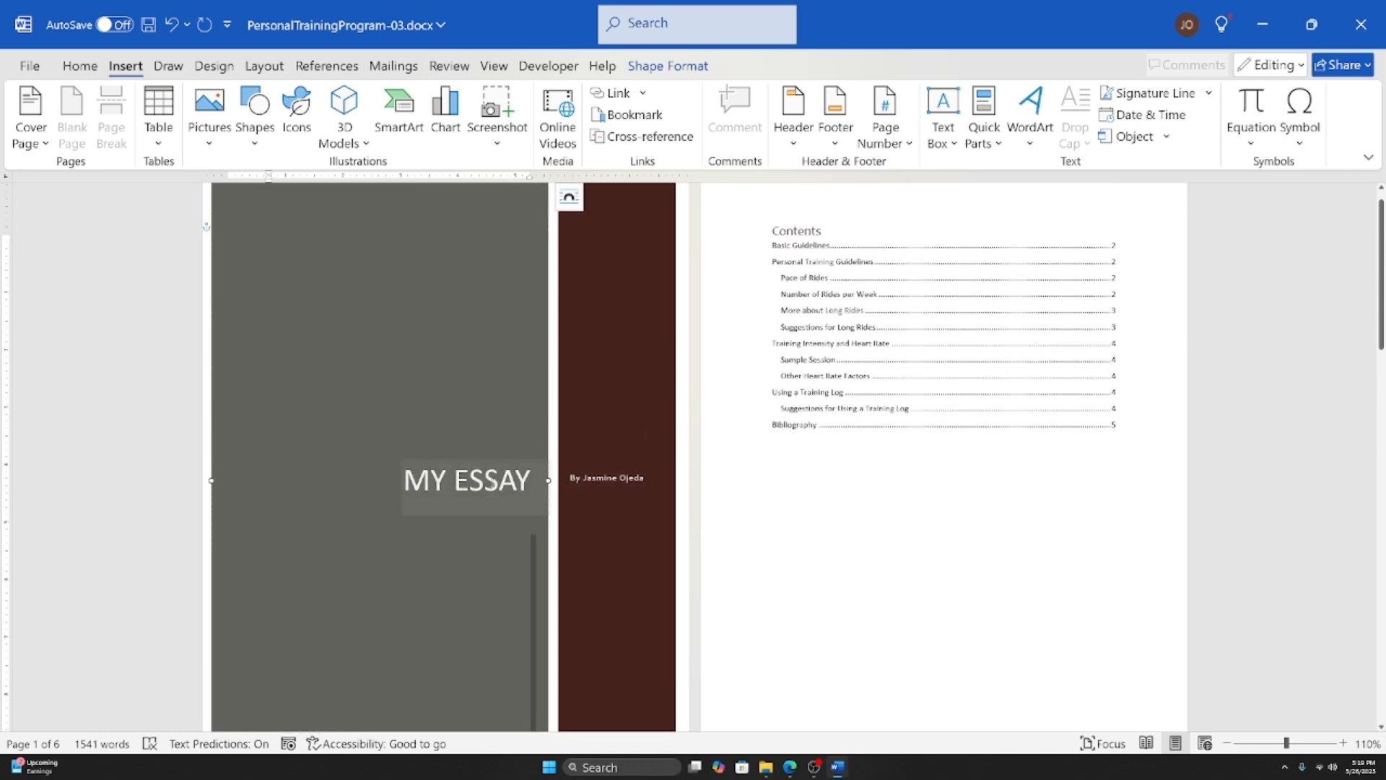
pyautogui.click(575, 484)
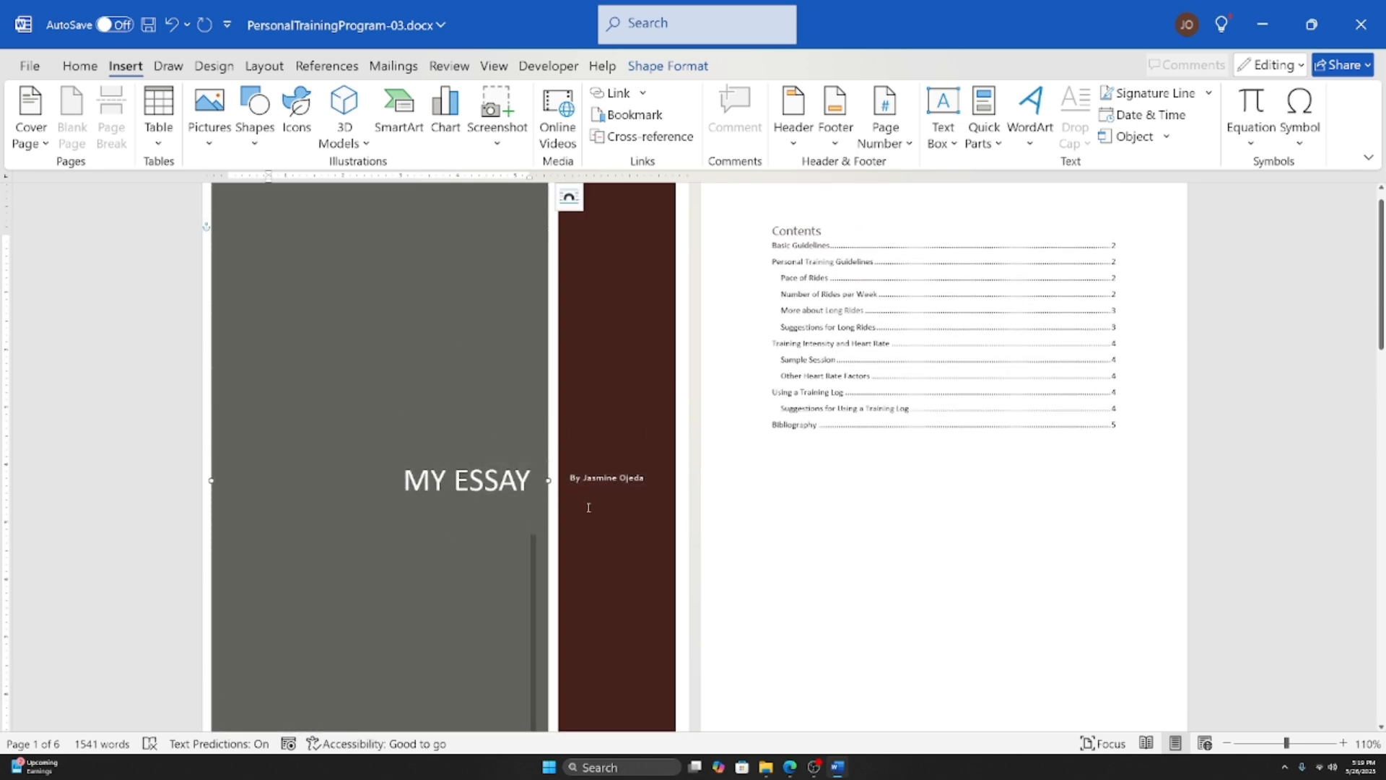
pyautogui.scroll(-4, 588, 503)
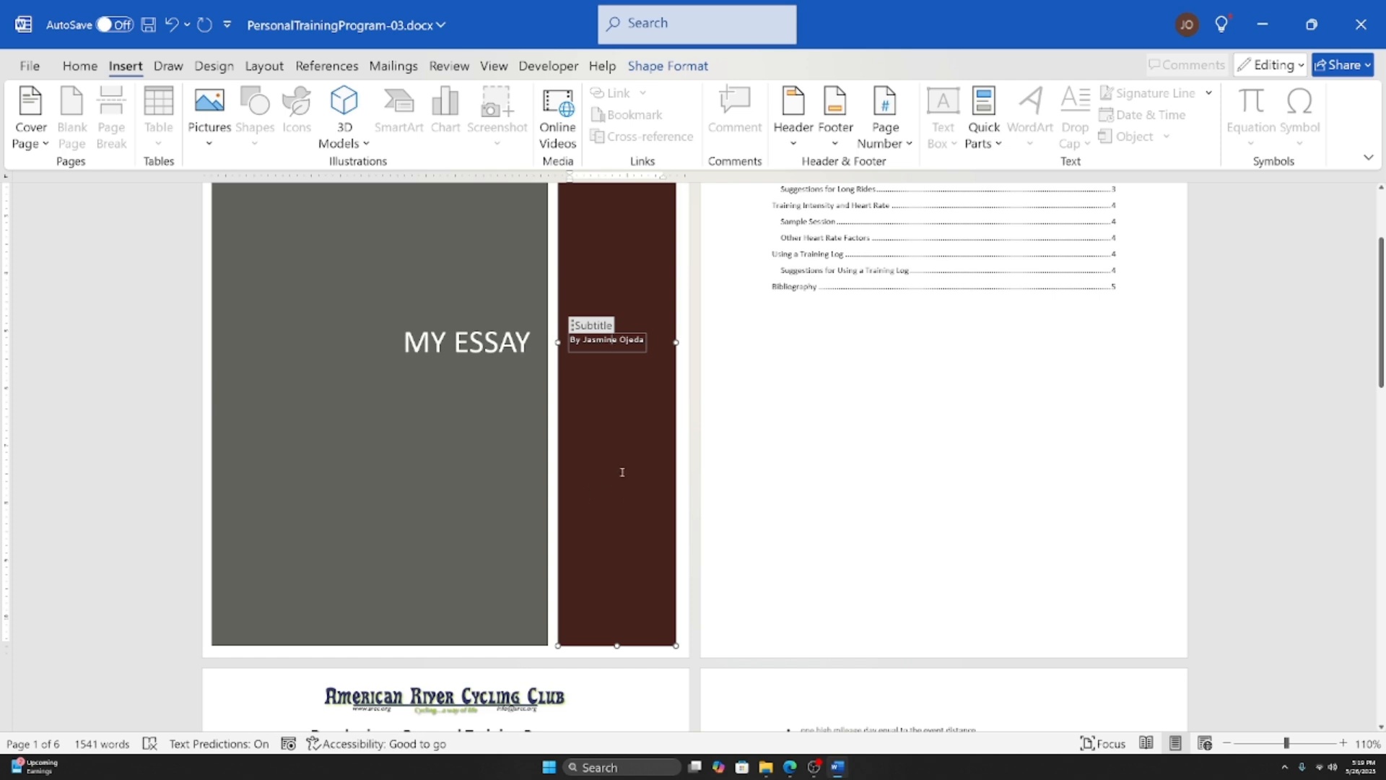
pyautogui.scroll(4, 623, 472)
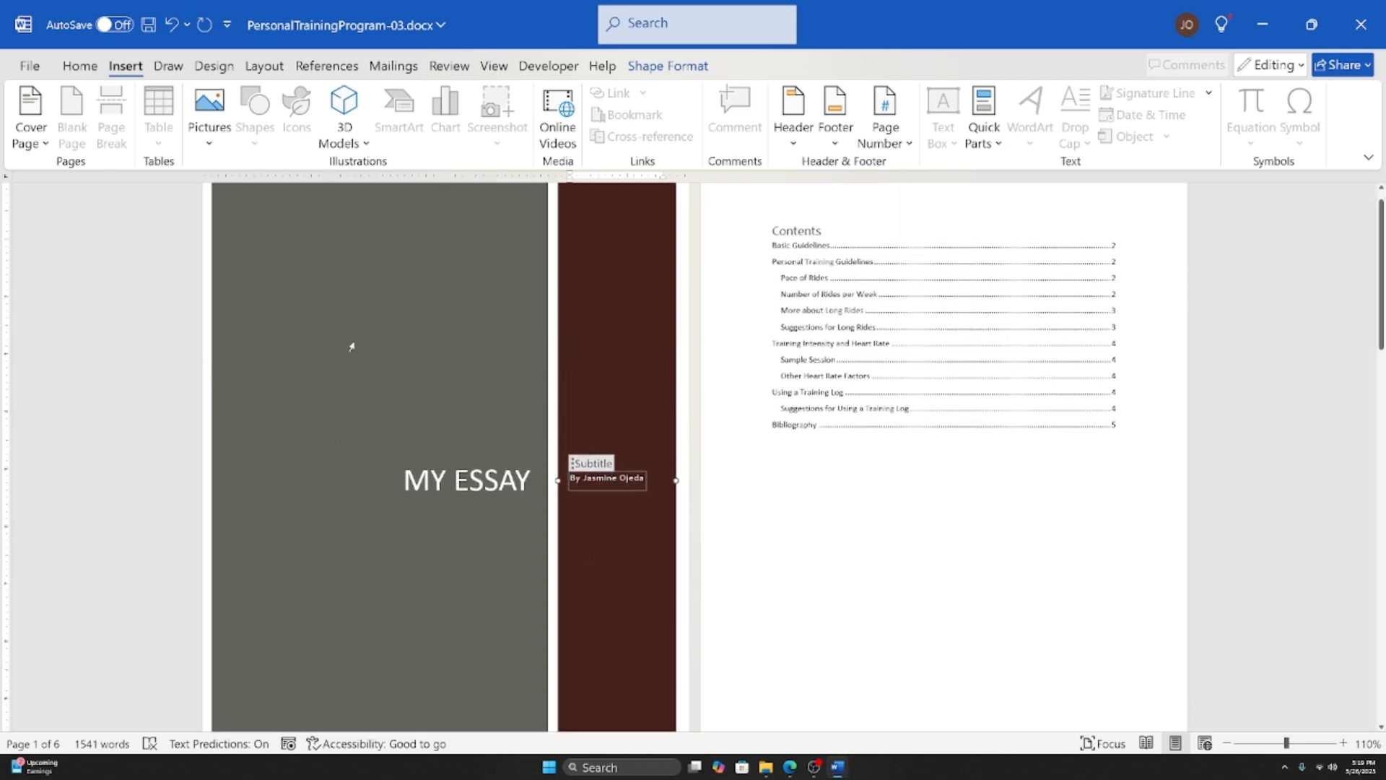
pyautogui.scroll(1, 352, 347)
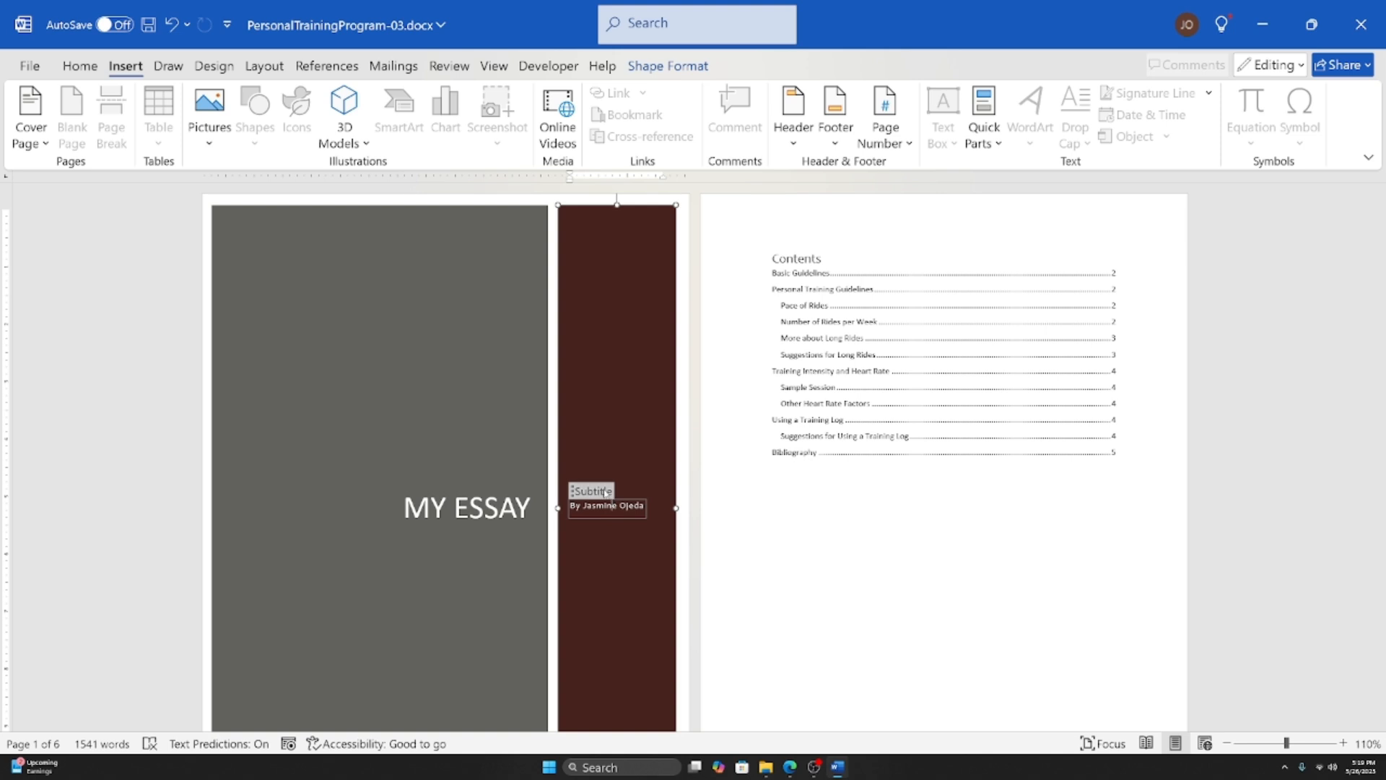
pyautogui.scroll(-3, 466, 522)
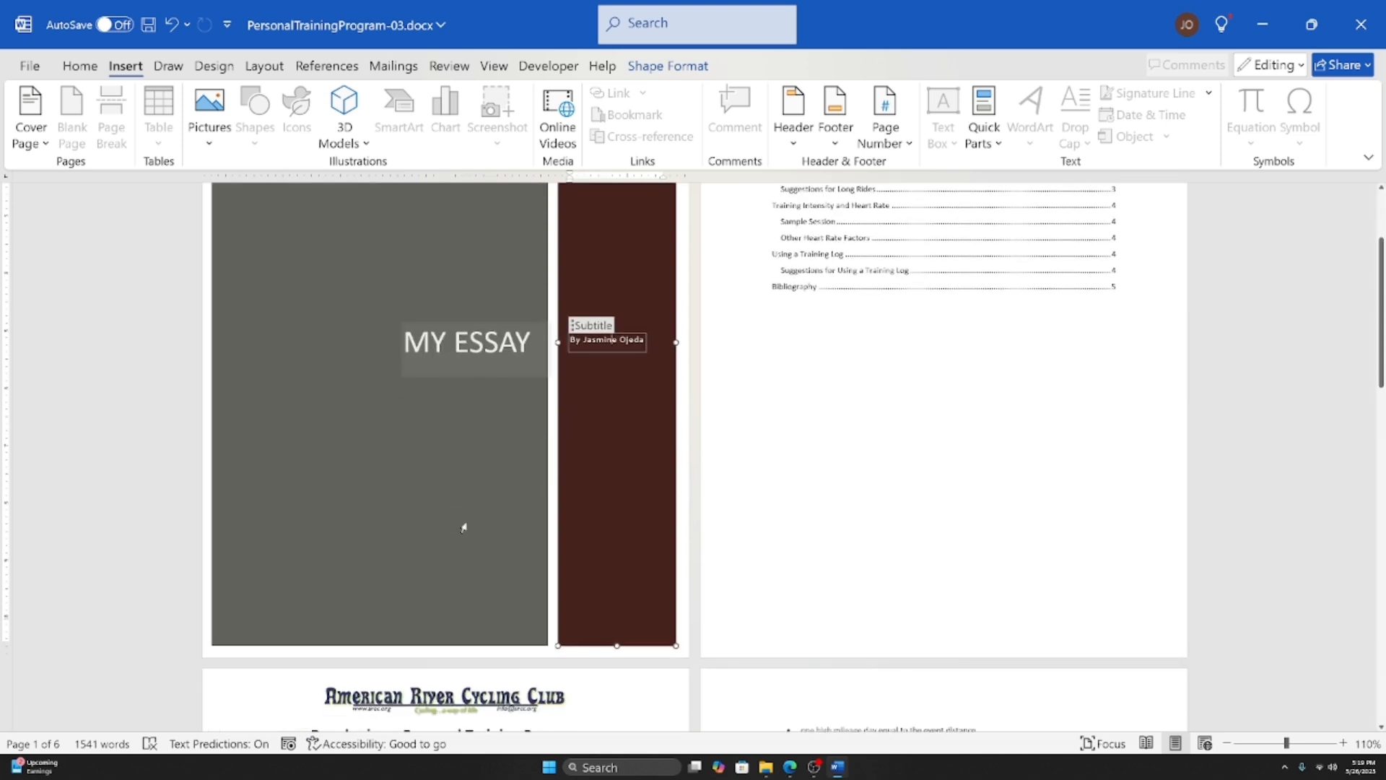
pyautogui.scroll(3, 463, 527)
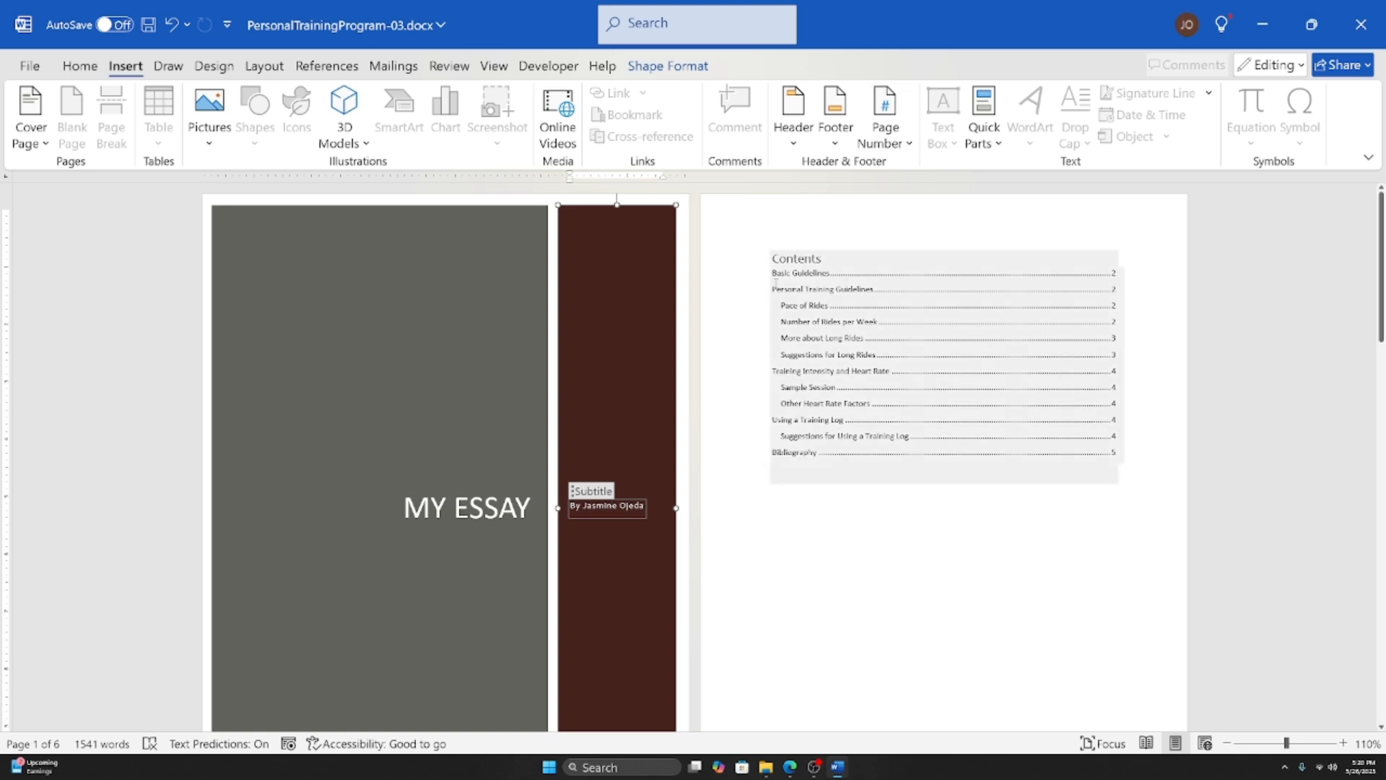
# Step: Insert the built-in Blank footer on the cover page and delete its placeholder text
pyautogui.click(831, 145)
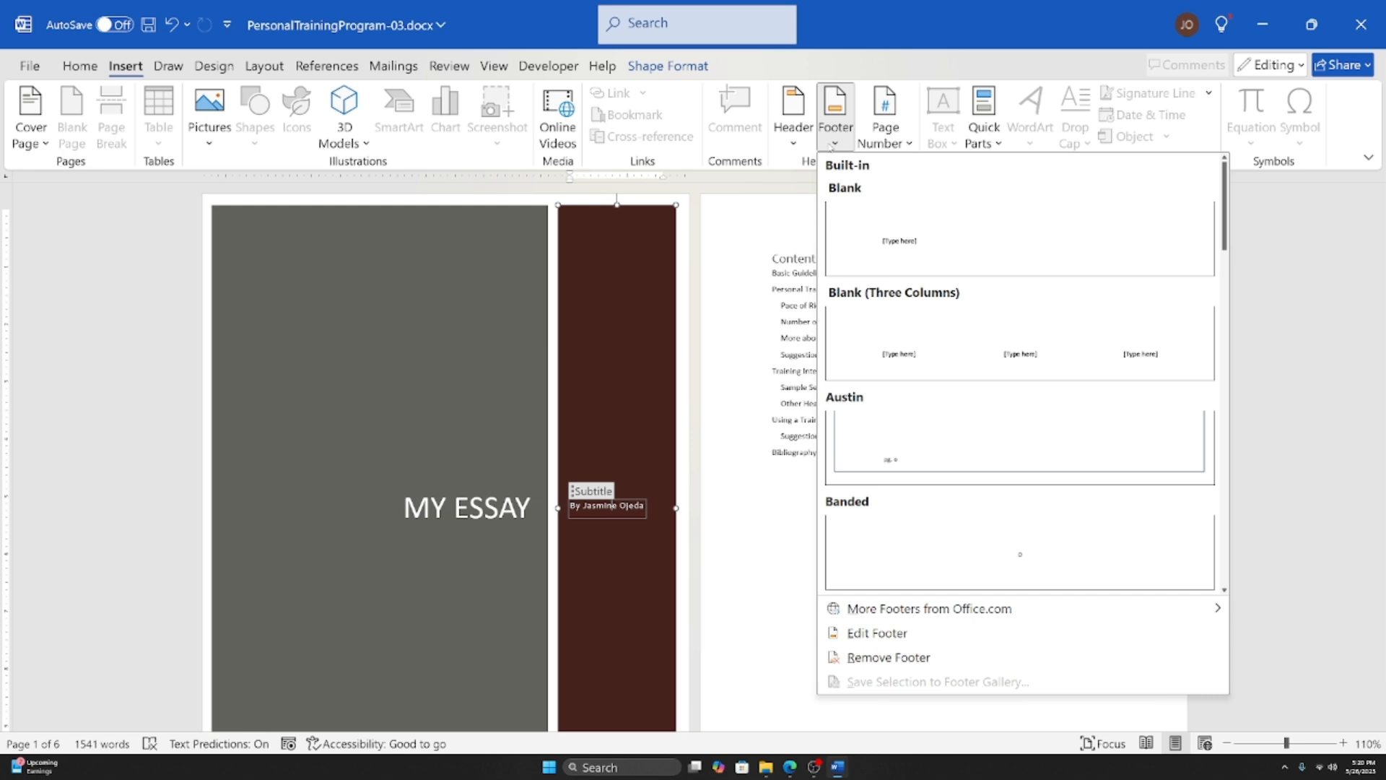
pyautogui.click(895, 238)
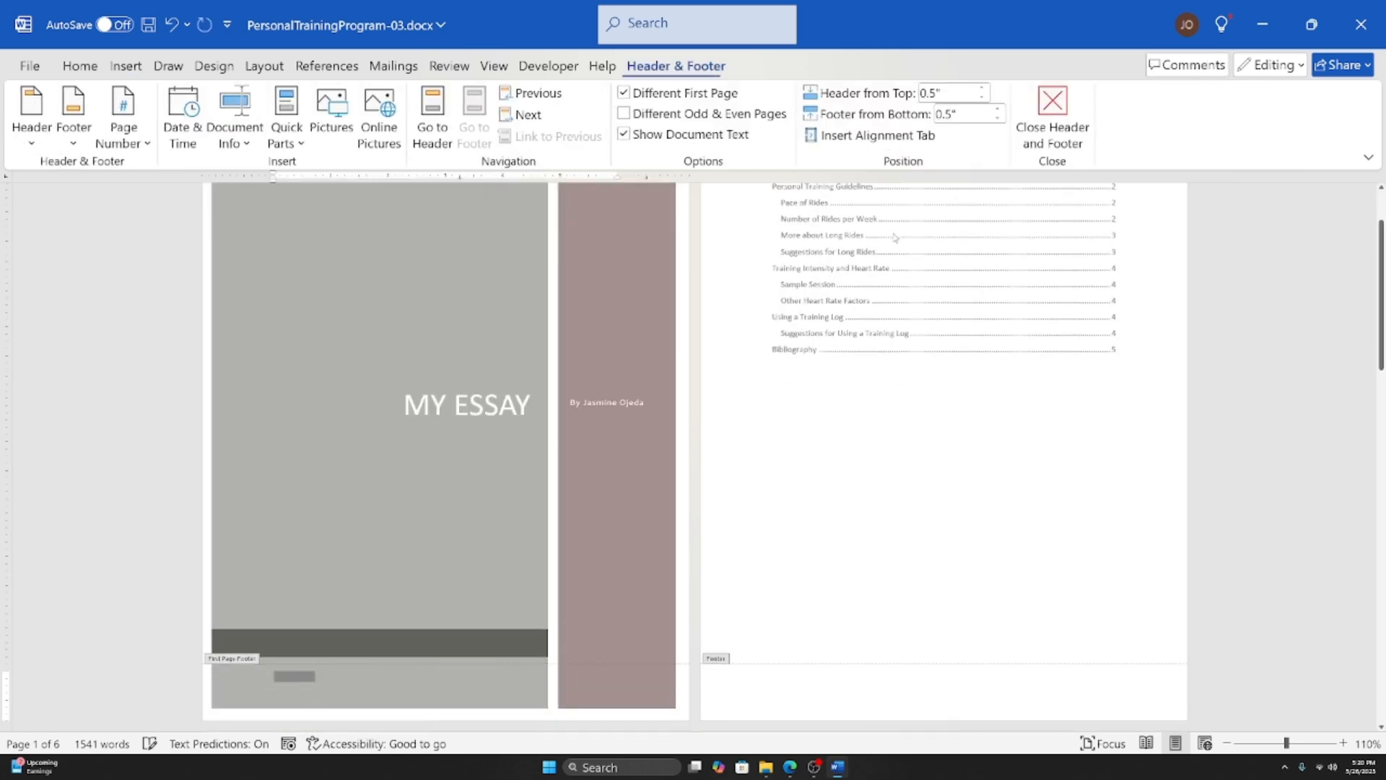
pyautogui.scroll(-2, 641, 572)
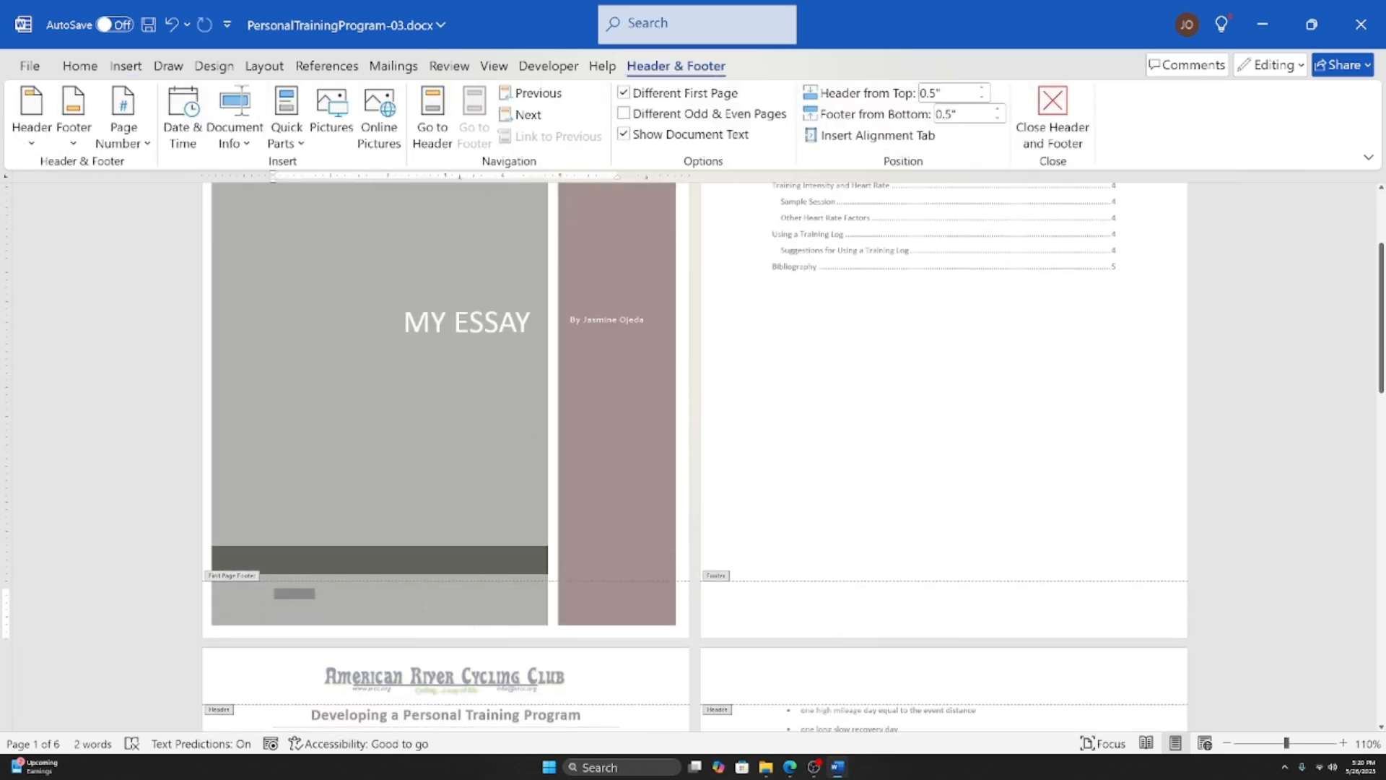
pyautogui.press('BackSpace')
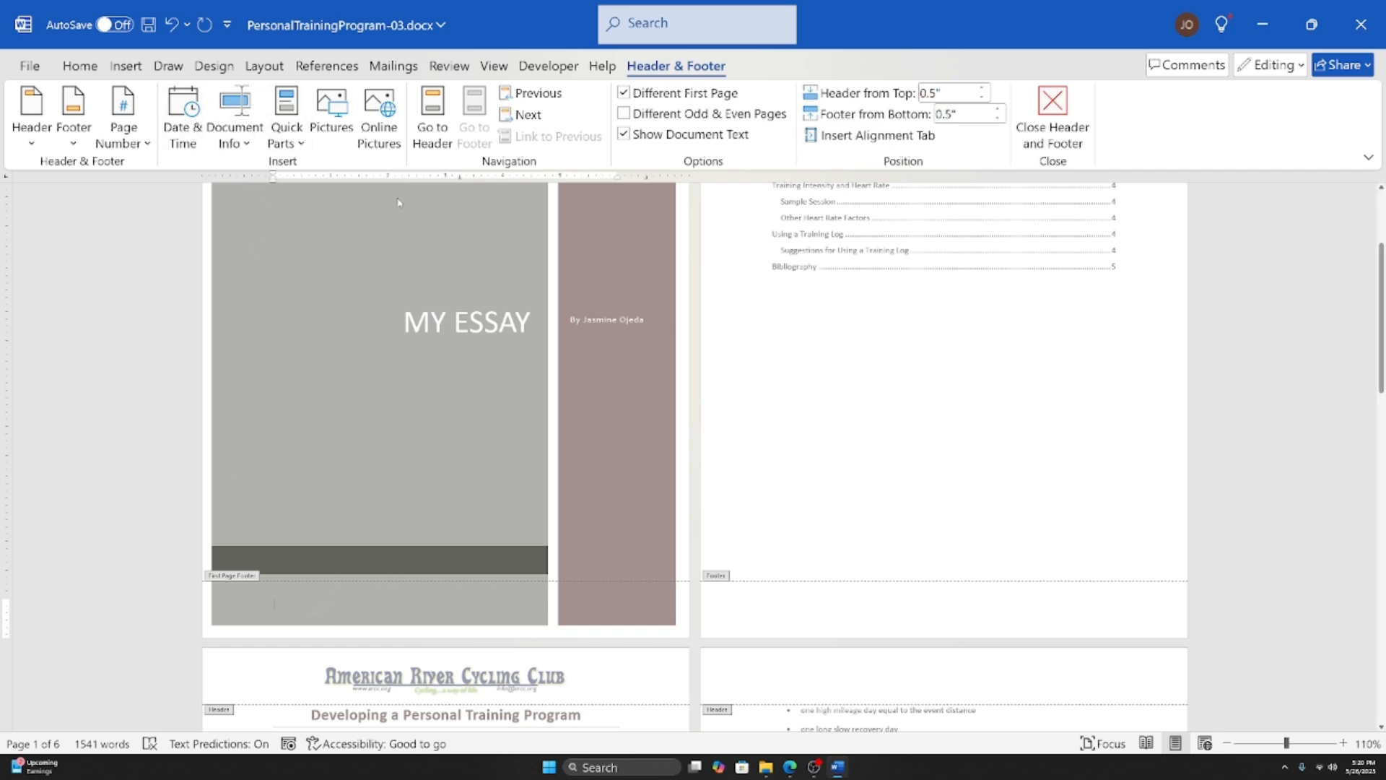
# Step: Try to insert the File Name and File Path document info in the cover page's footer
pyautogui.click(251, 139)
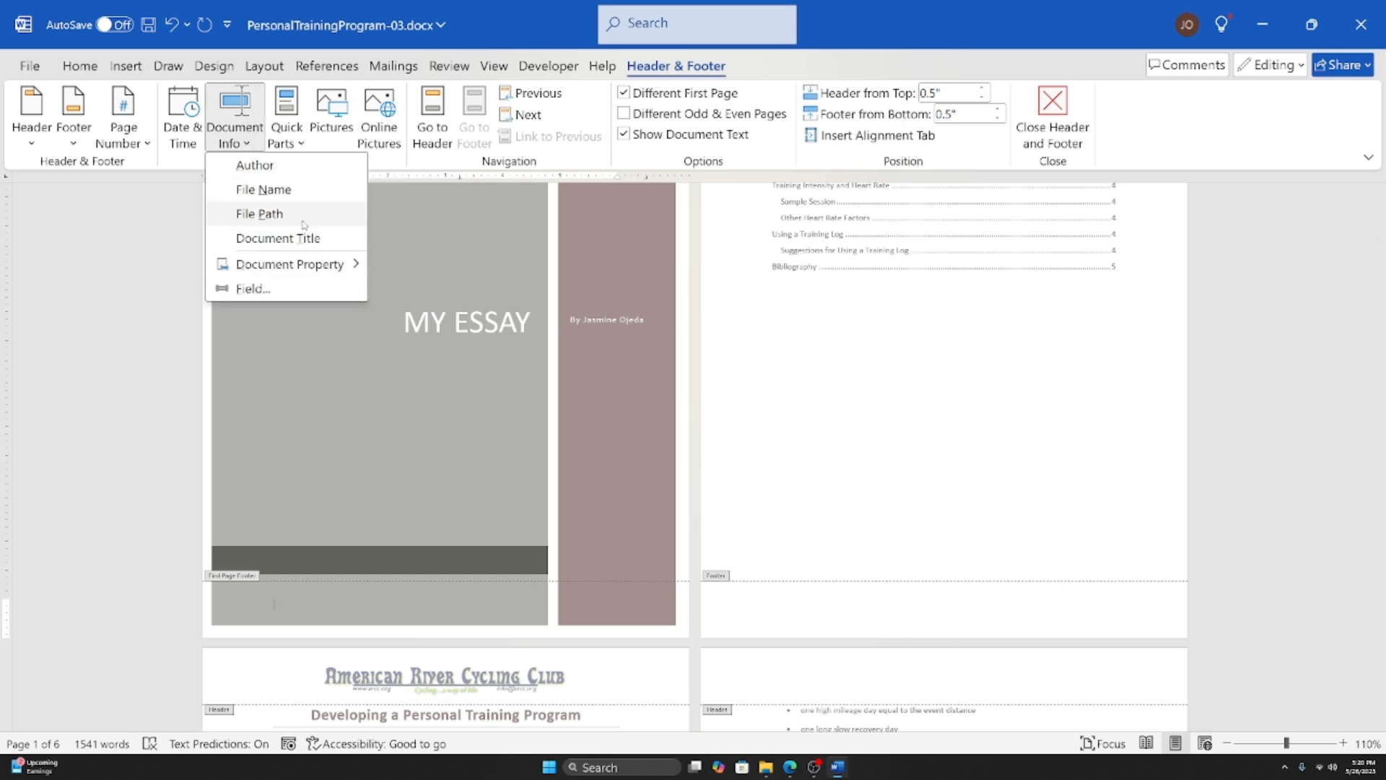
pyautogui.click(282, 192)
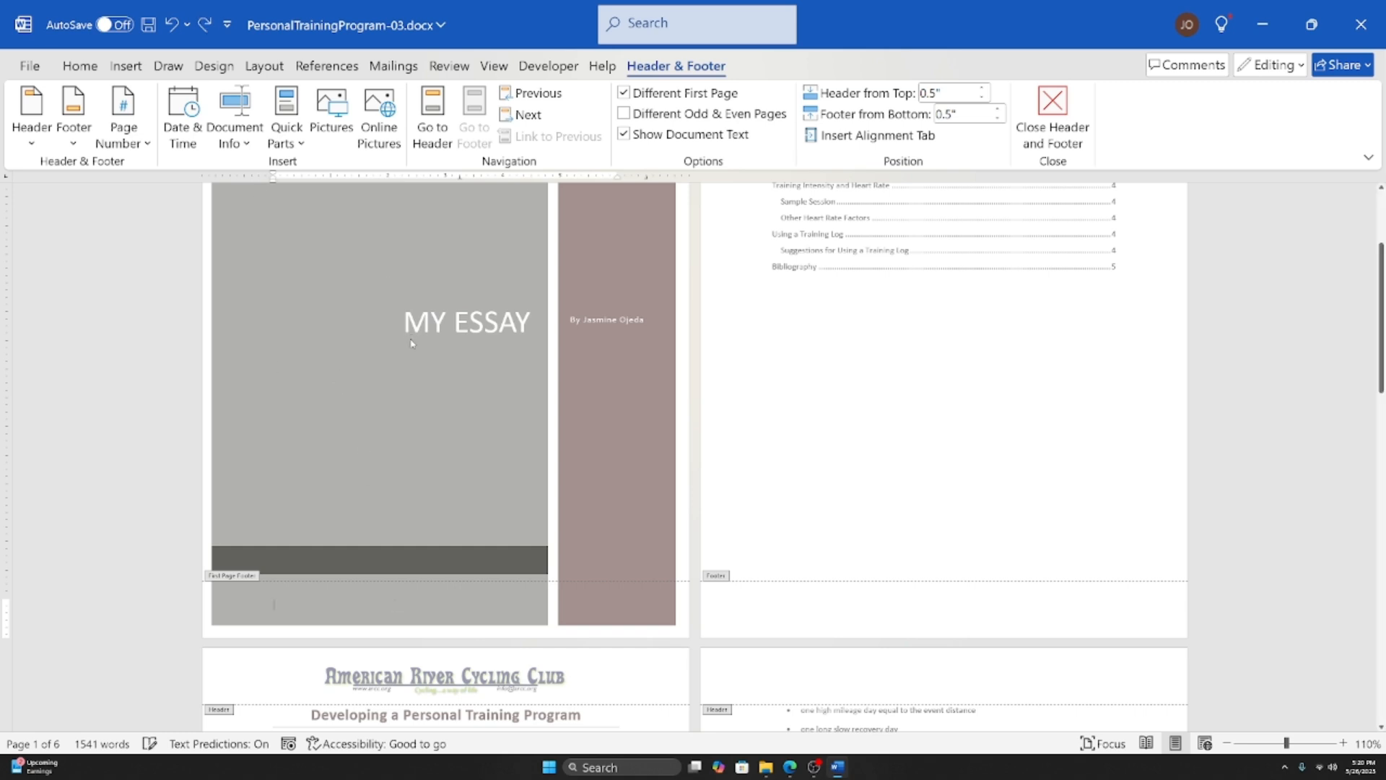
pyautogui.click(231, 143)
pyautogui.click(281, 215)
# Step: Insert the File Name document info in the footer of the Contents page
pyautogui.click(770, 600)
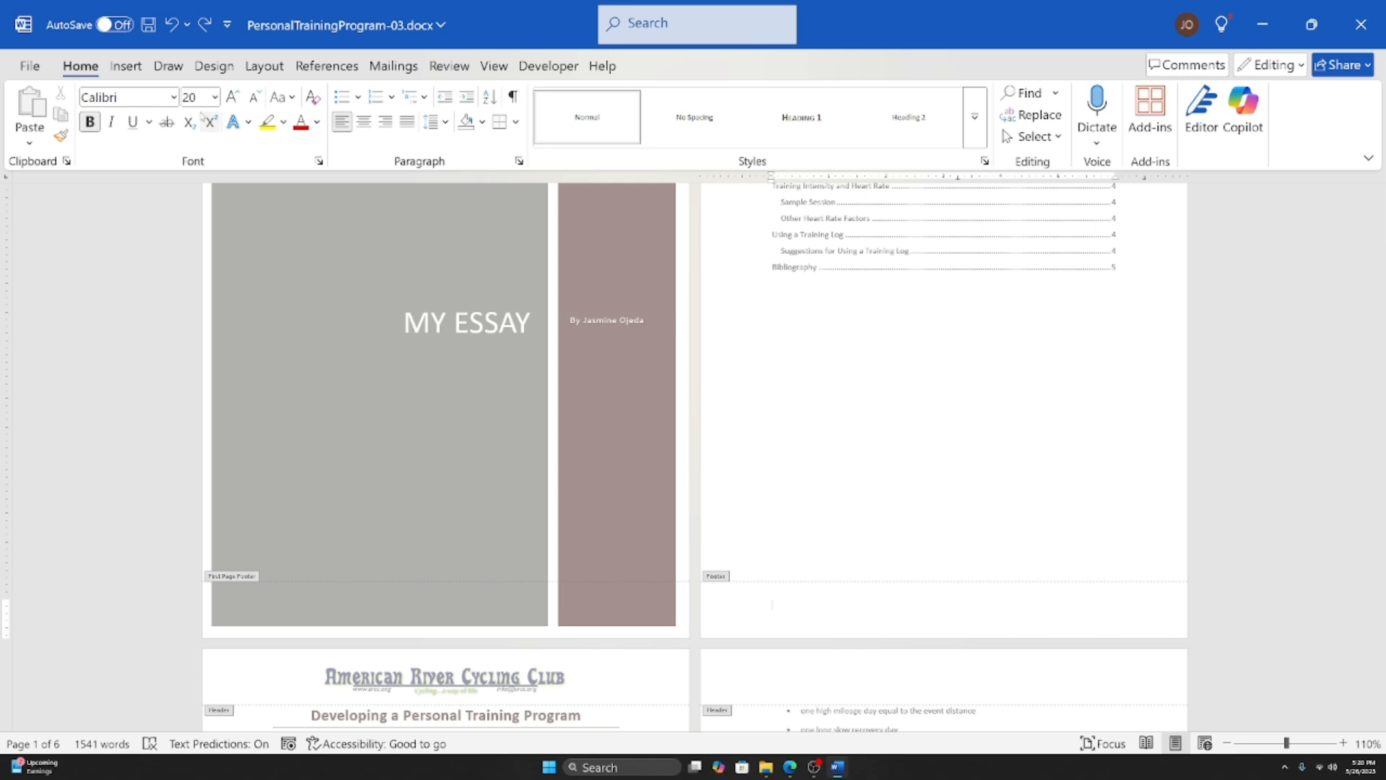
pyautogui.doubleClick(768, 602)
pyautogui.click(239, 137)
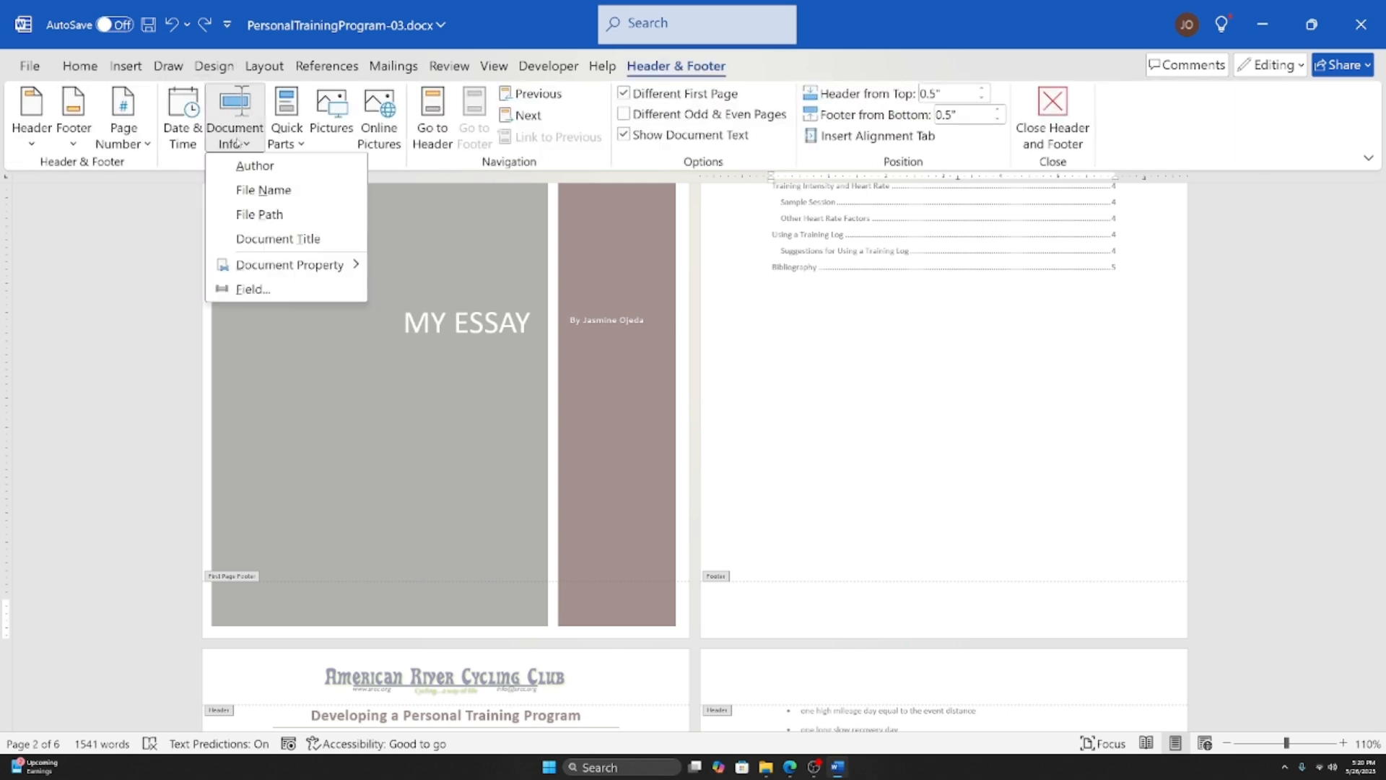
pyautogui.click(255, 196)
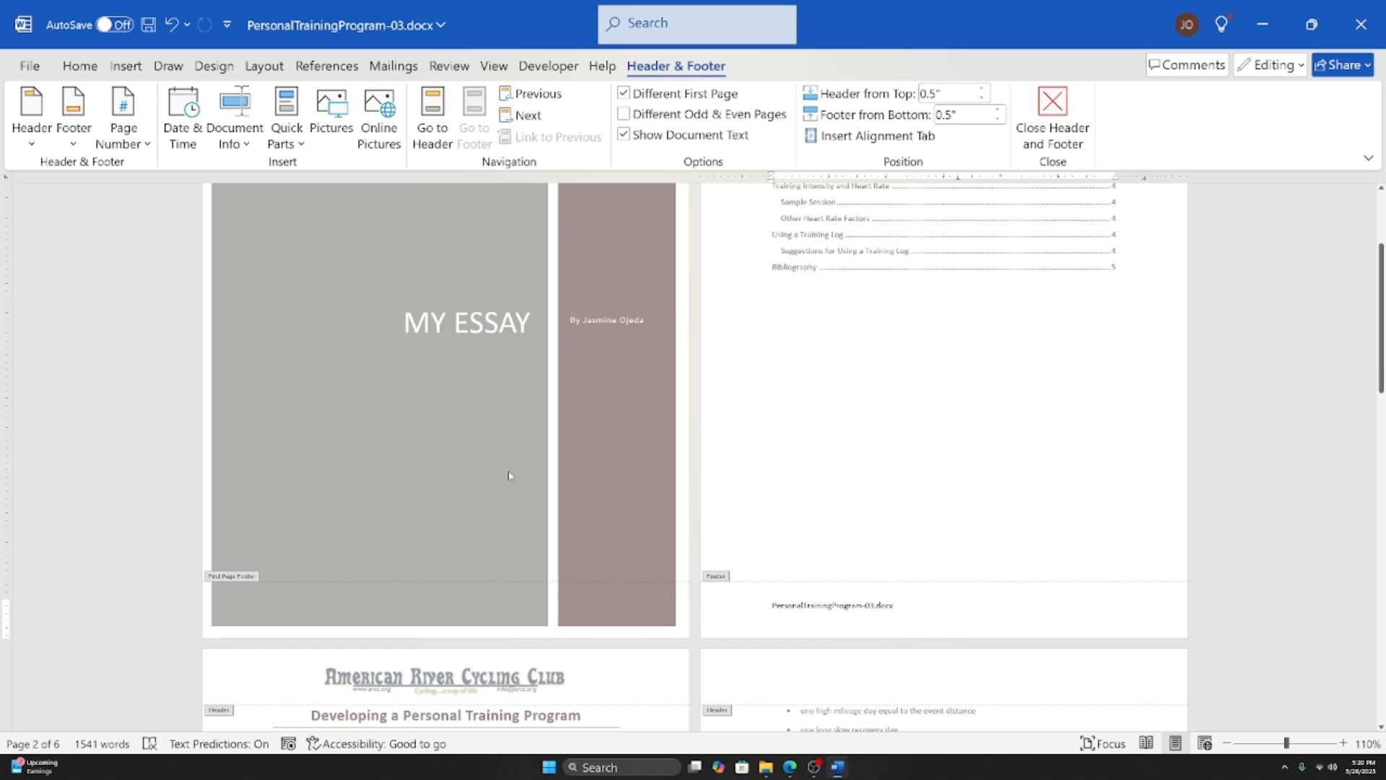
# Step: Turn on different headers and footers for odd and even pages, keeping the different first page option
pyautogui.scroll(-3, 359, 590)
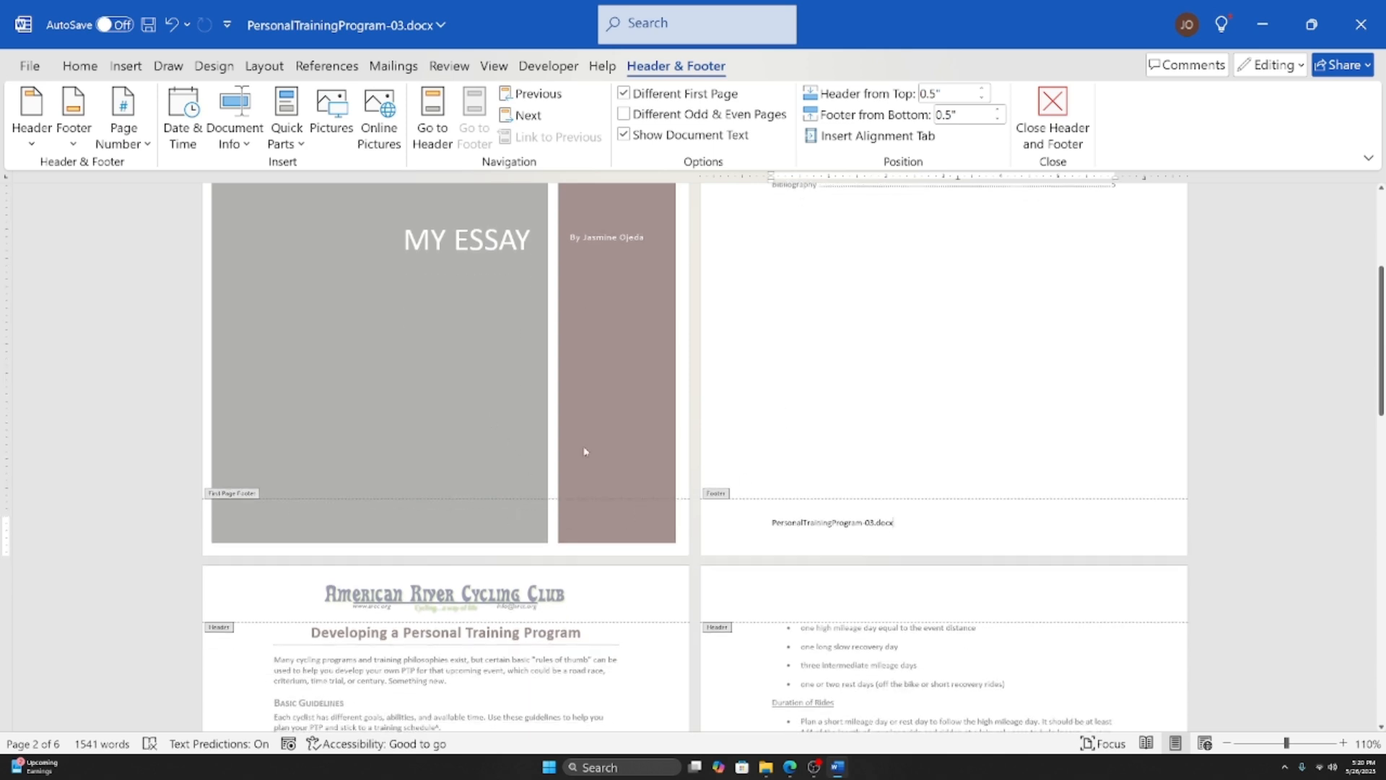
pyautogui.scroll(10, 649, 518)
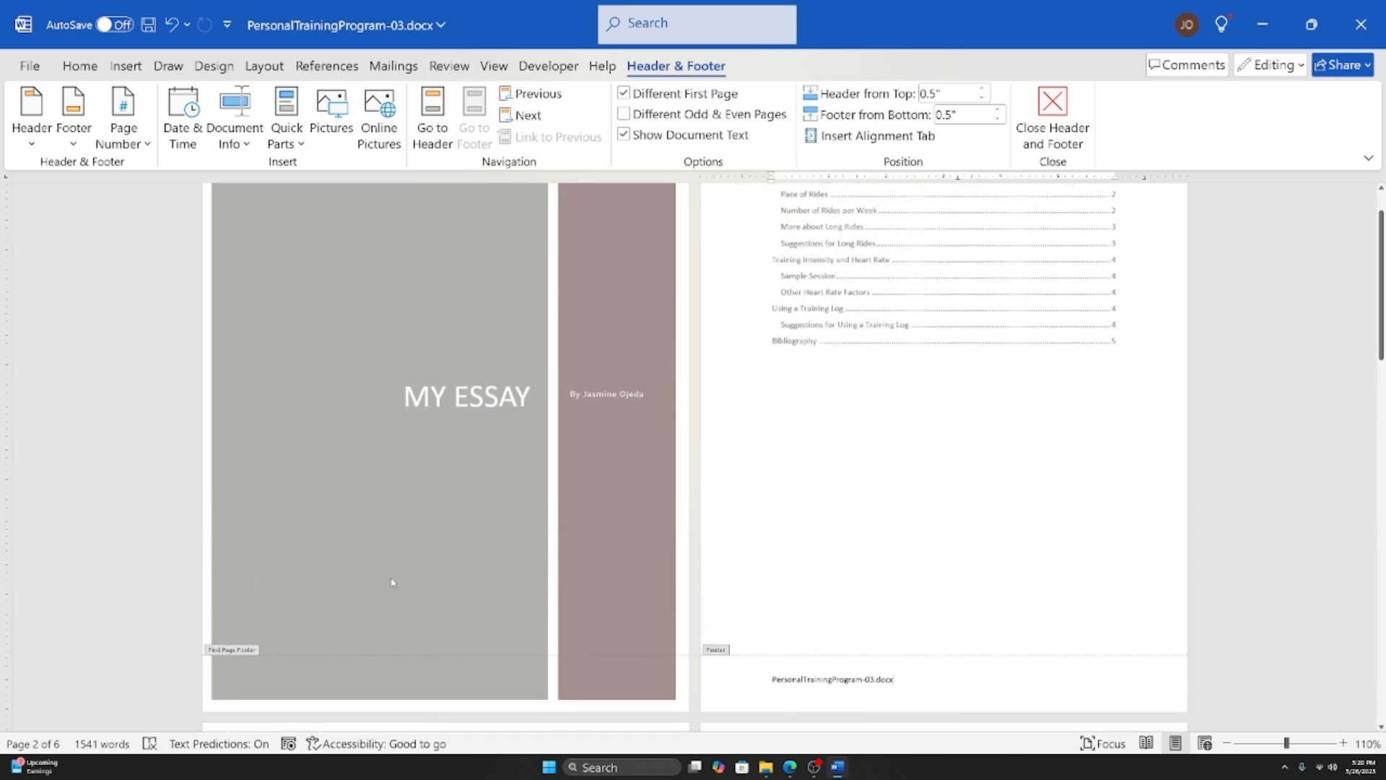
pyautogui.scroll(-5, 852, 554)
pyautogui.keyDown('ctrl'); pyautogui.scroll(5, 670, 486); pyautogui.keyUp('ctrl')
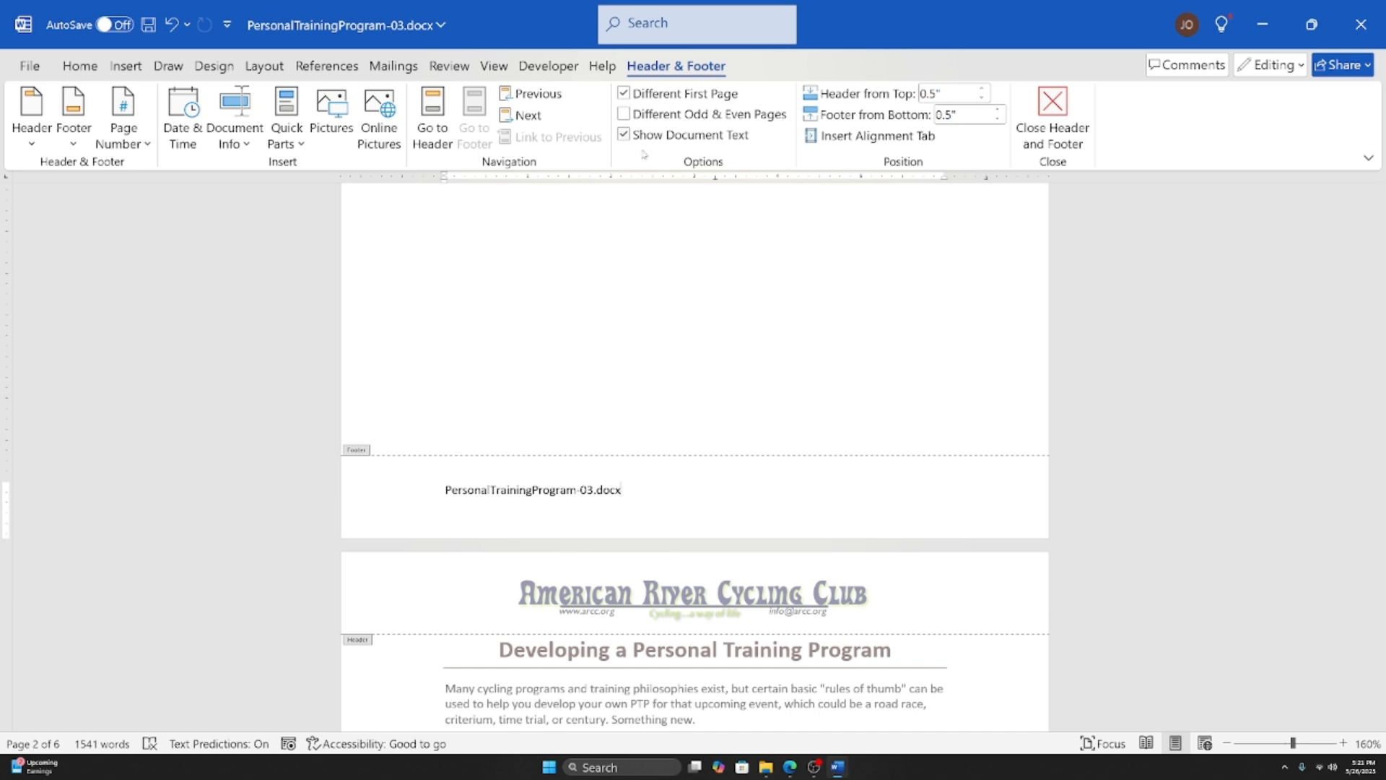
pyautogui.scroll(10, 698, 267)
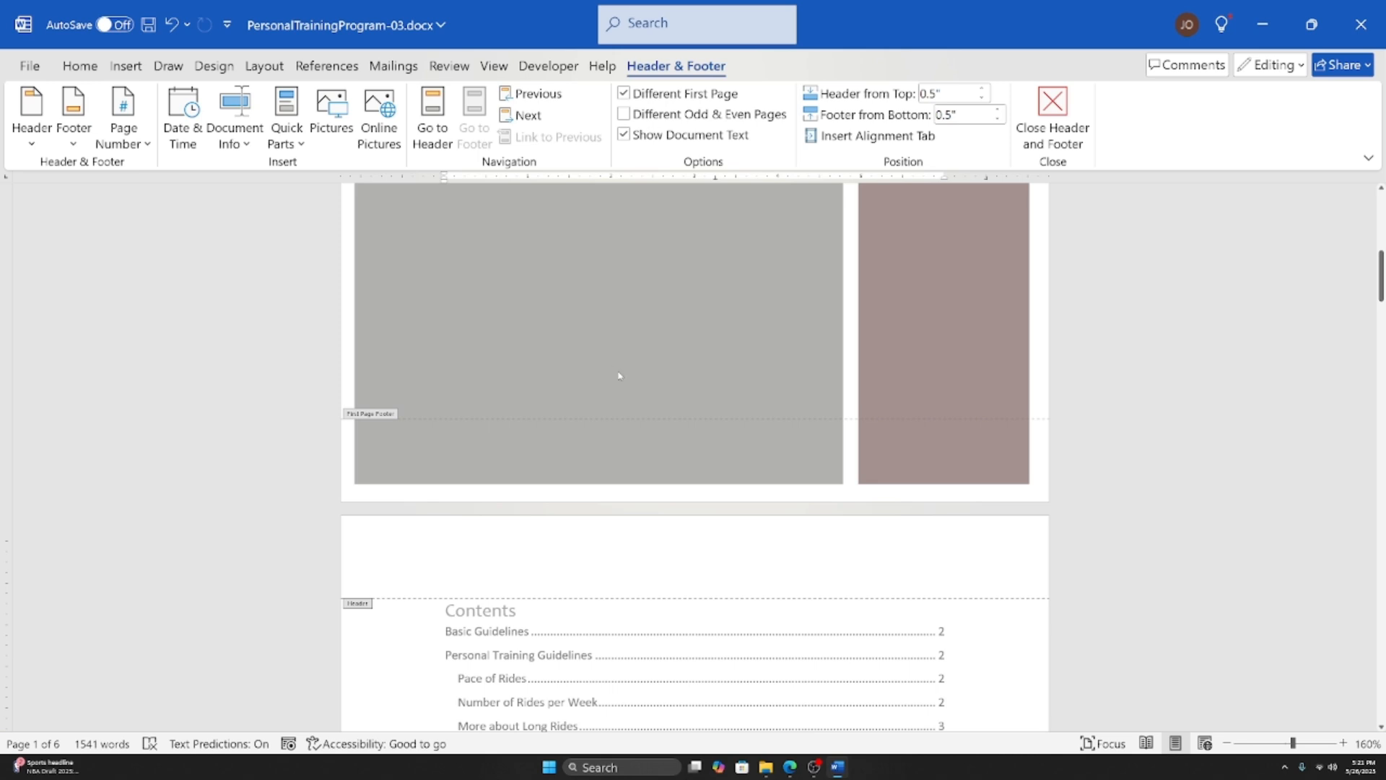
pyautogui.scroll(-15, 621, 379)
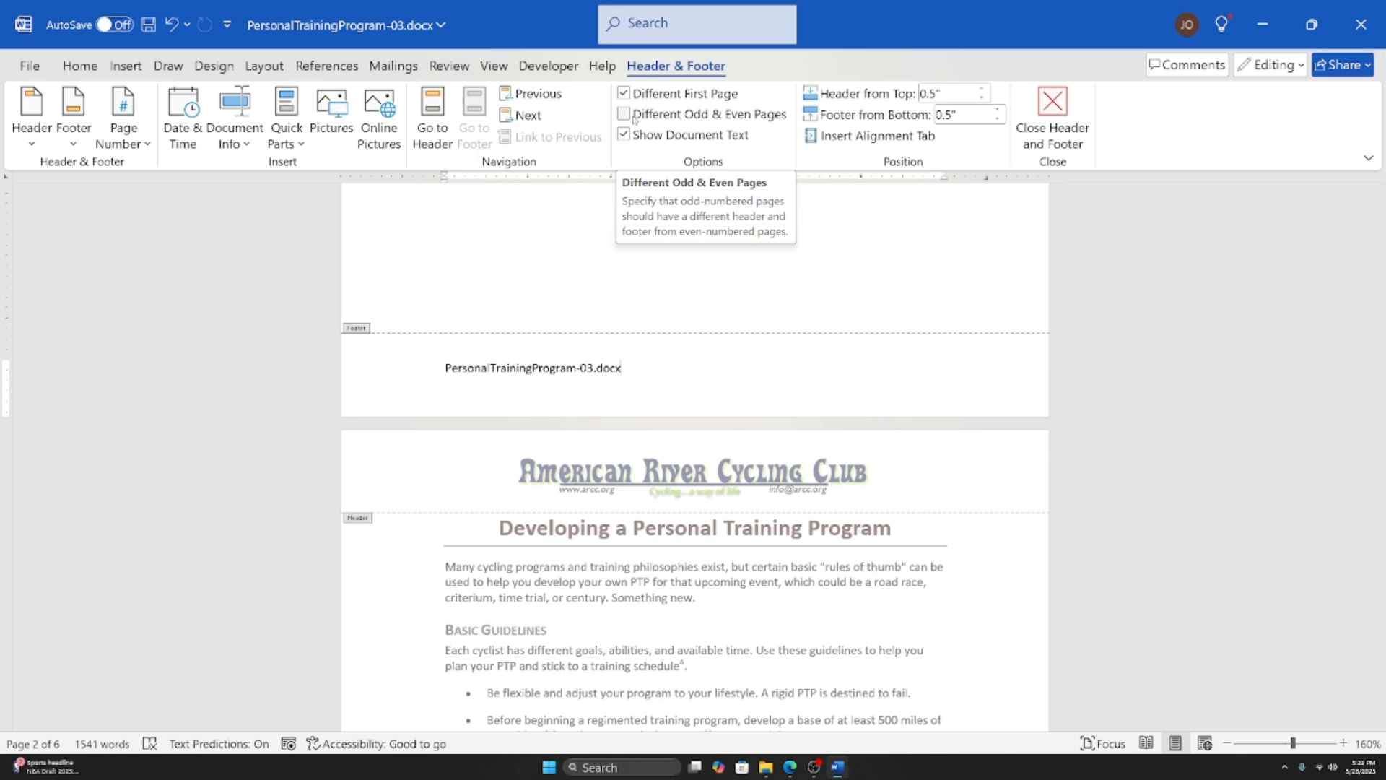
pyautogui.click(623, 115)
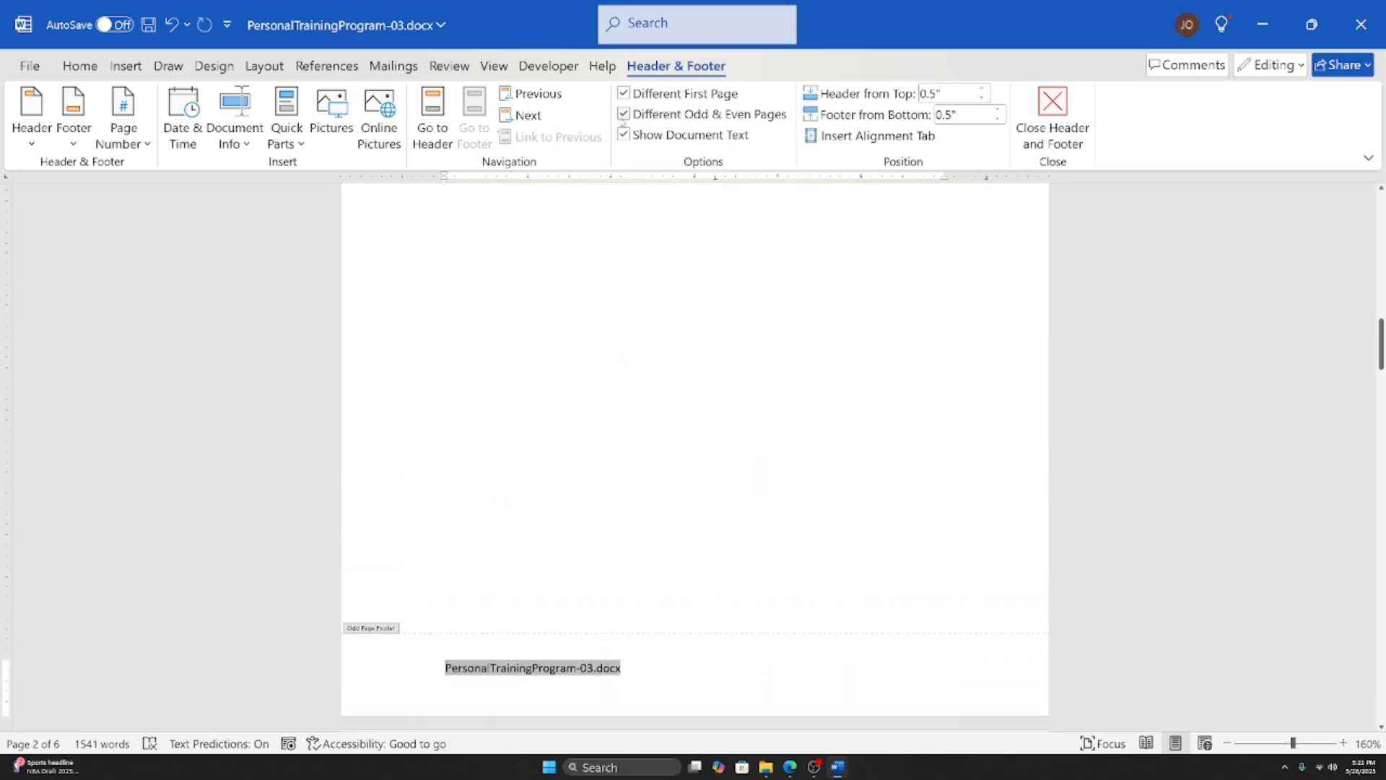
# Step: Check the odd and even page footers across all pages of the document
pyautogui.scroll(-7, 458, 570)
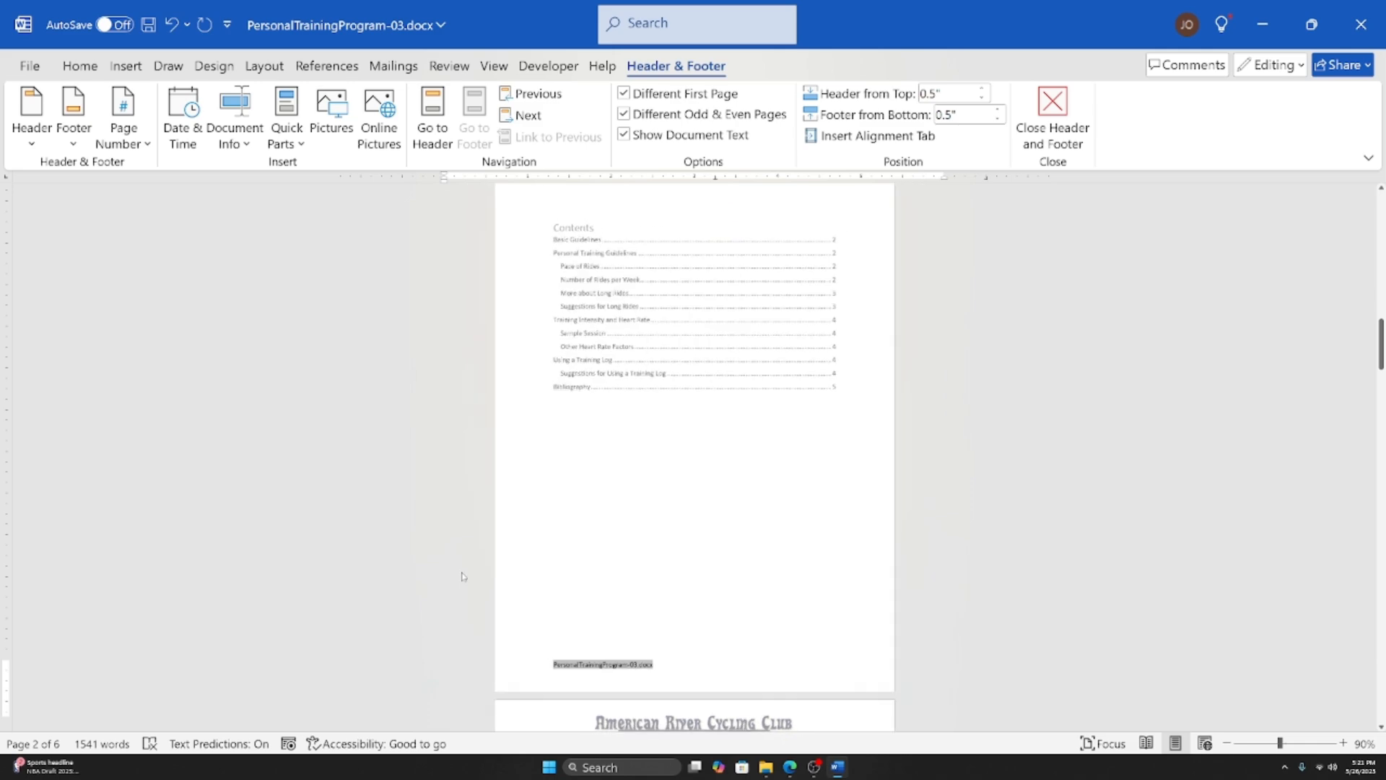
pyautogui.scroll(-3, 540, 508)
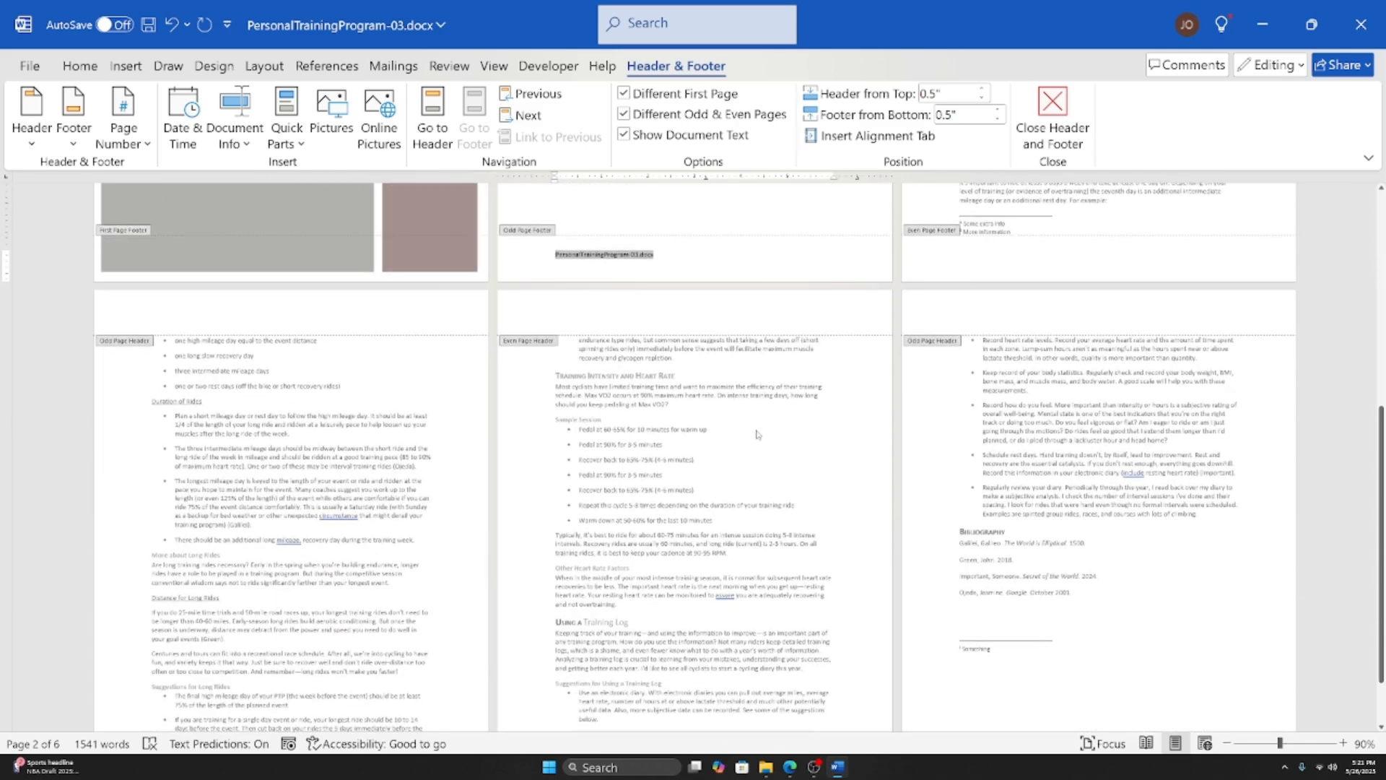
pyautogui.scroll(4, 744, 477)
pyautogui.scroll(1, 729, 527)
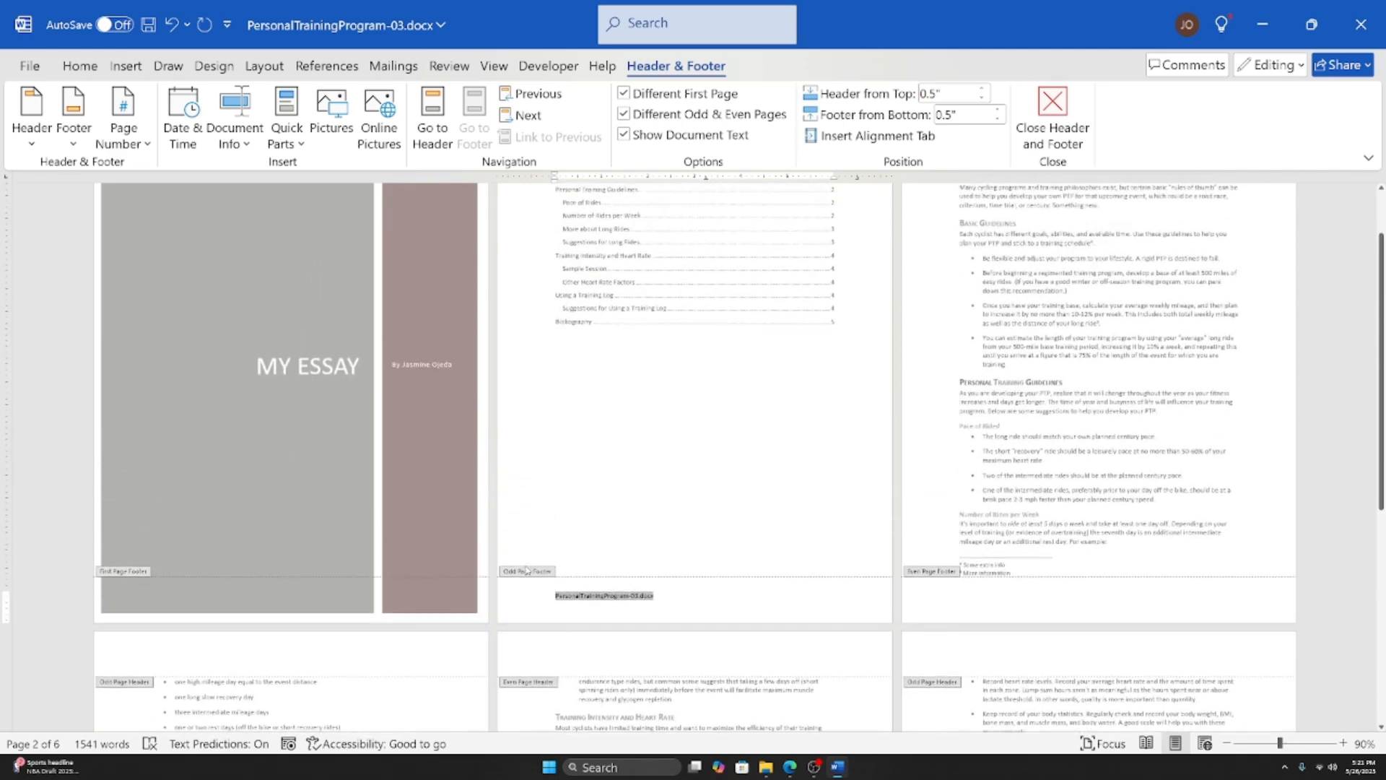
pyautogui.click(677, 595)
pyautogui.tripleClick(582, 596)
pyautogui.scroll(-2, 658, 591)
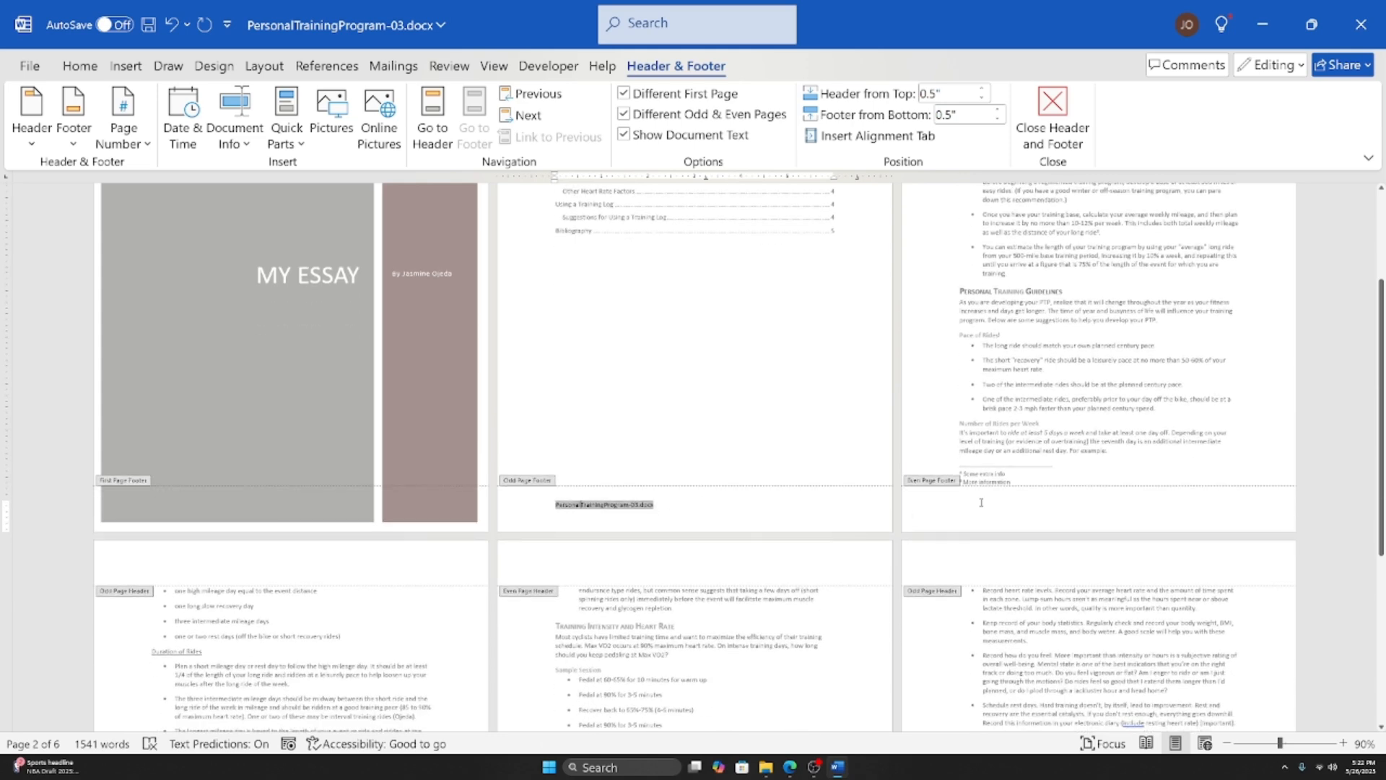
pyautogui.click(1034, 505)
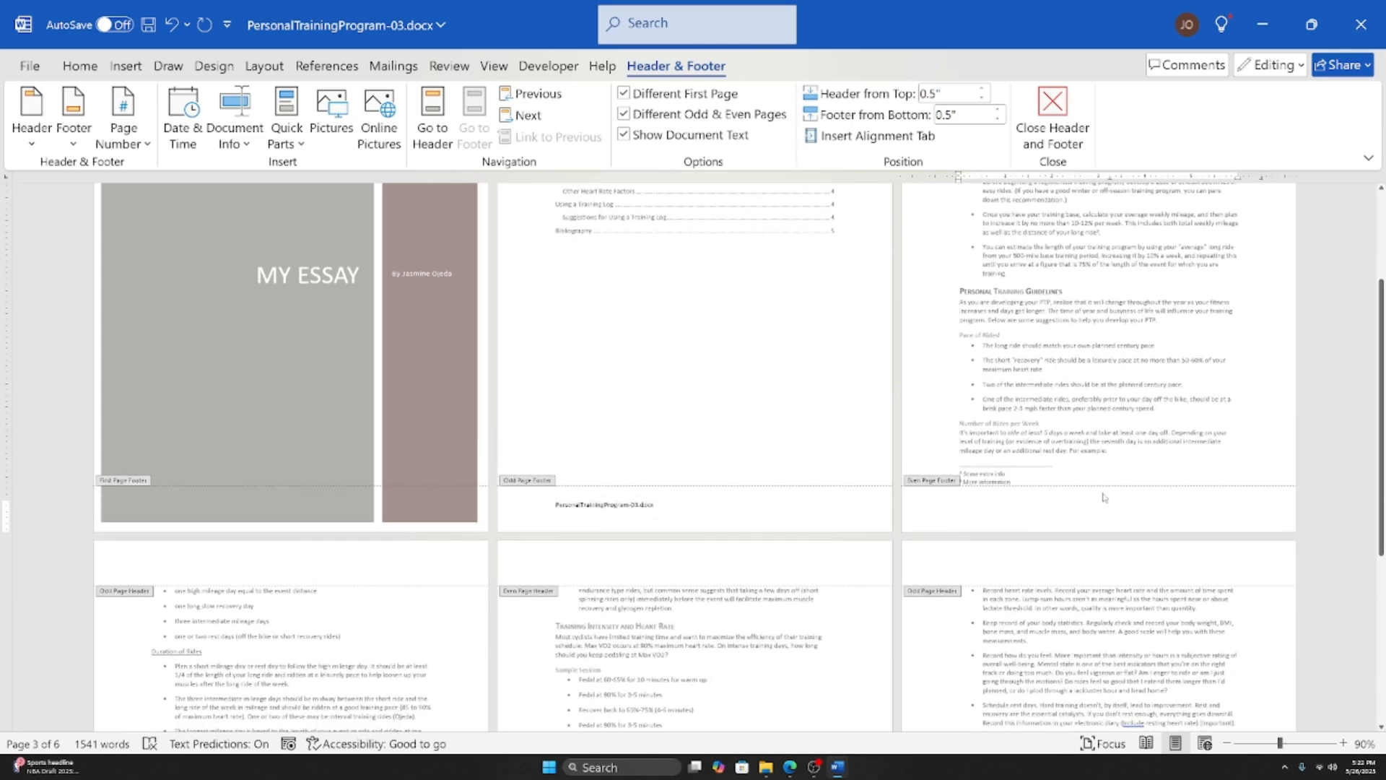
pyautogui.scroll(-1, 812, 501)
pyautogui.scroll(-5, 811, 501)
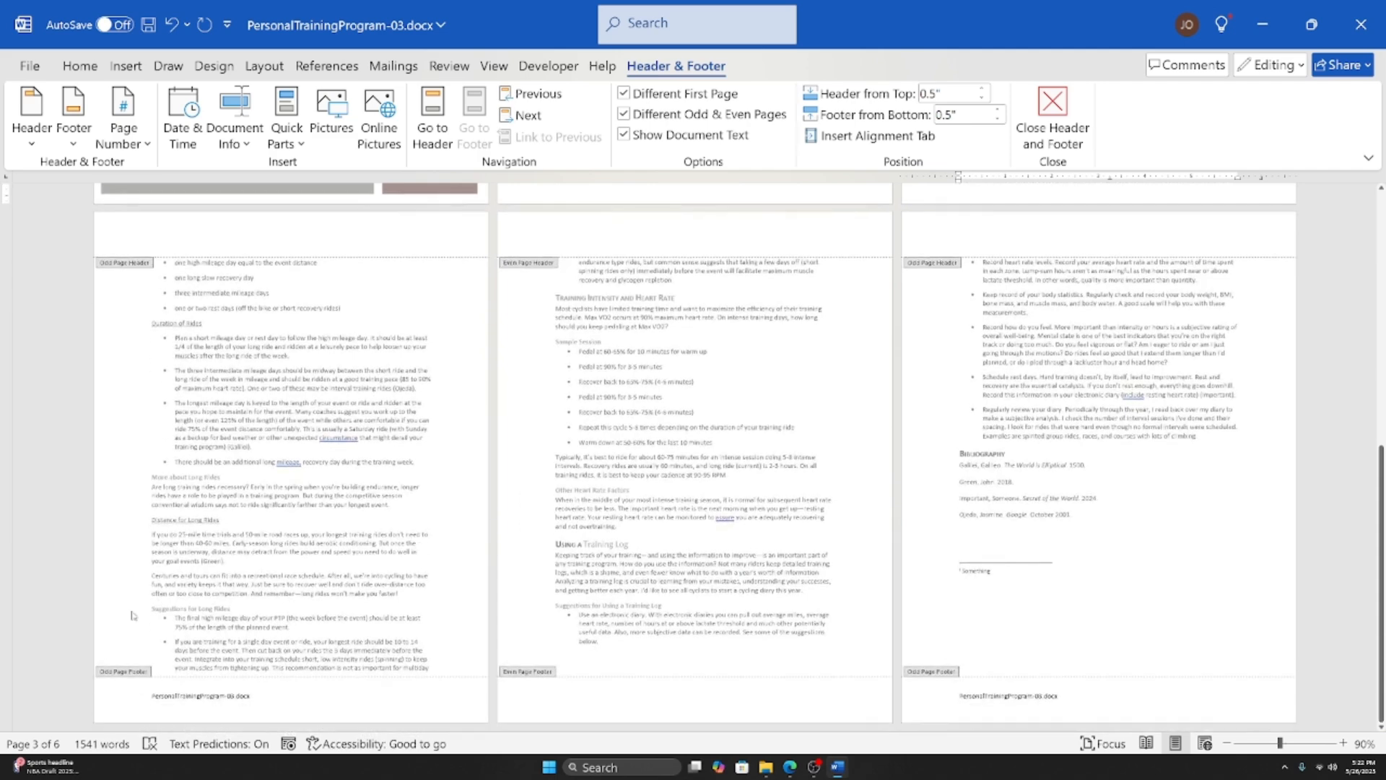
pyautogui.click(181, 694)
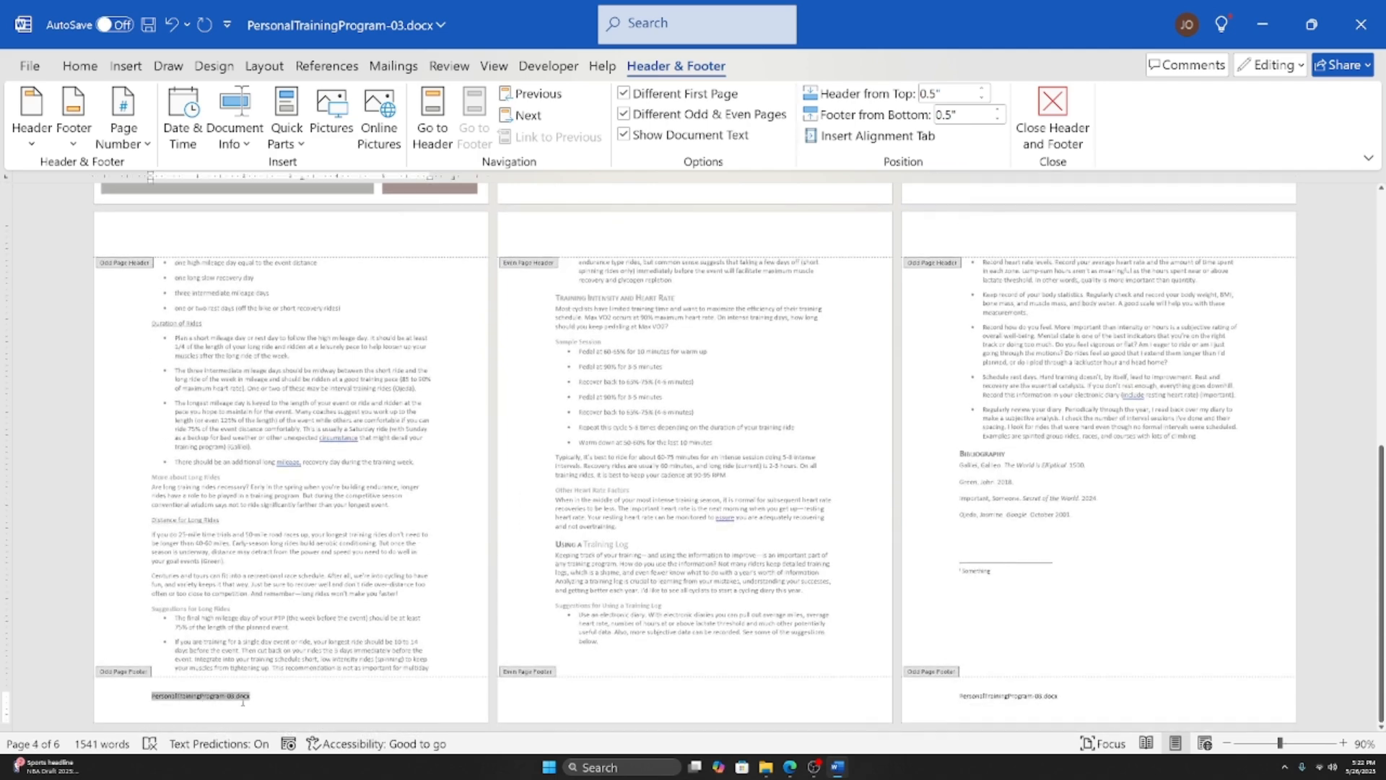
pyautogui.click(637, 691)
pyautogui.click(1092, 691)
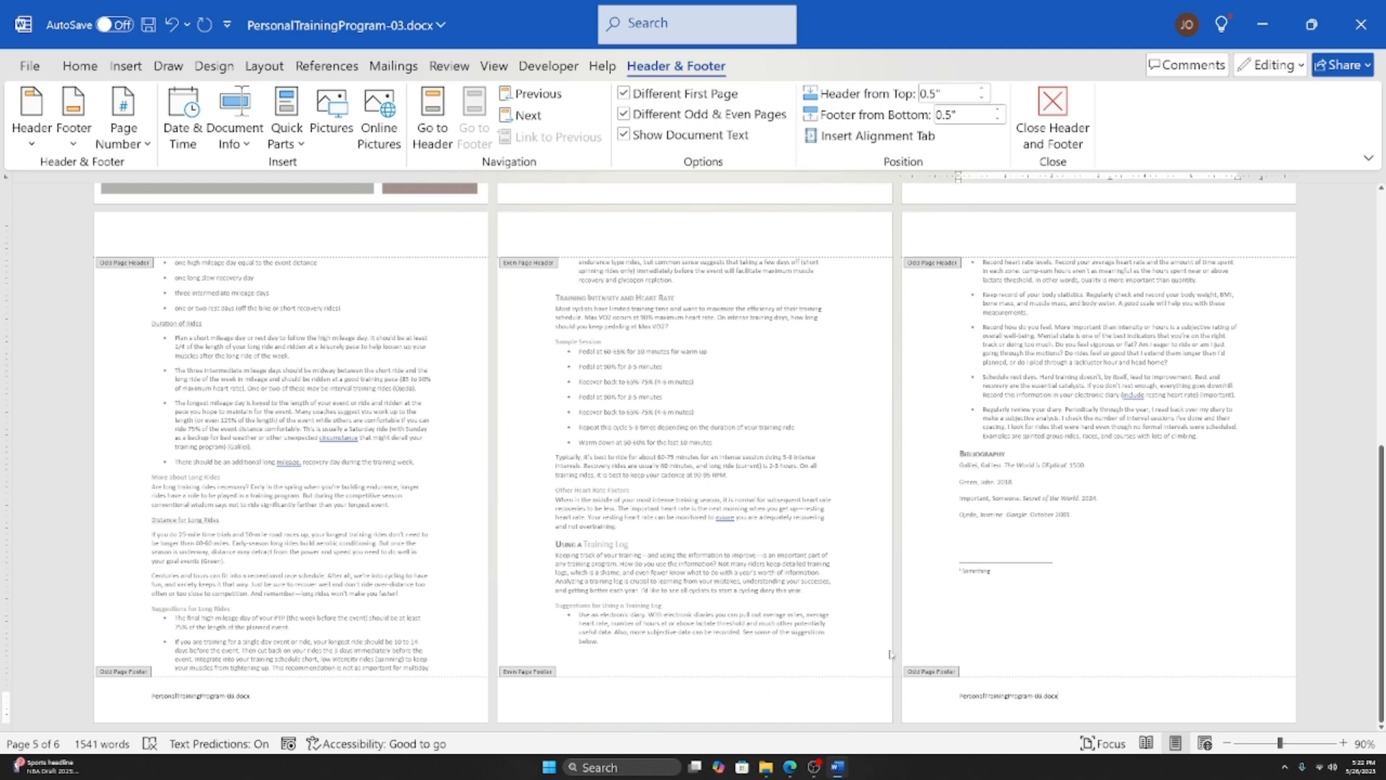
# Step: Compare the even footer on page 3 with the odd footer on page 4 at a larger zoom
pyautogui.scroll(6, 867, 643)
pyautogui.scroll(15, 796, 598)
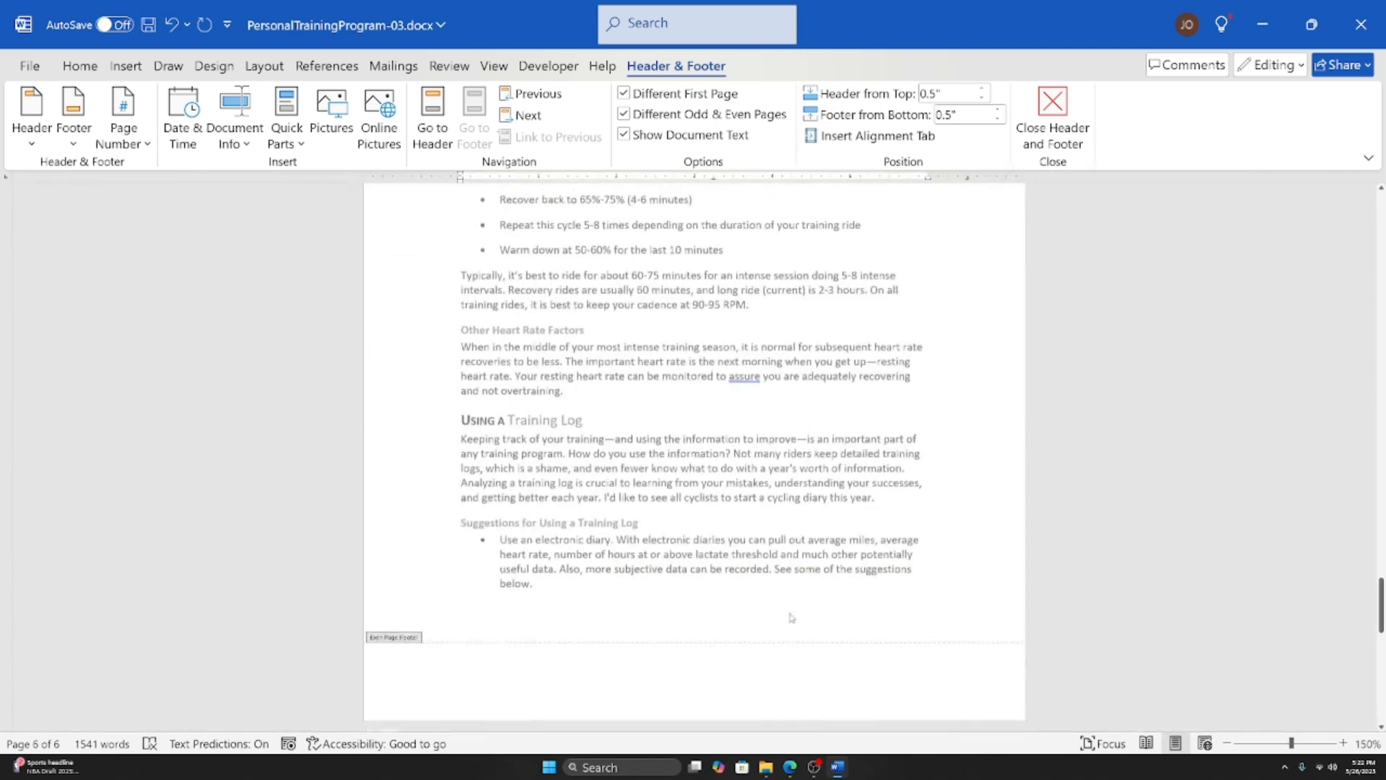
pyautogui.scroll(-1, 715, 554)
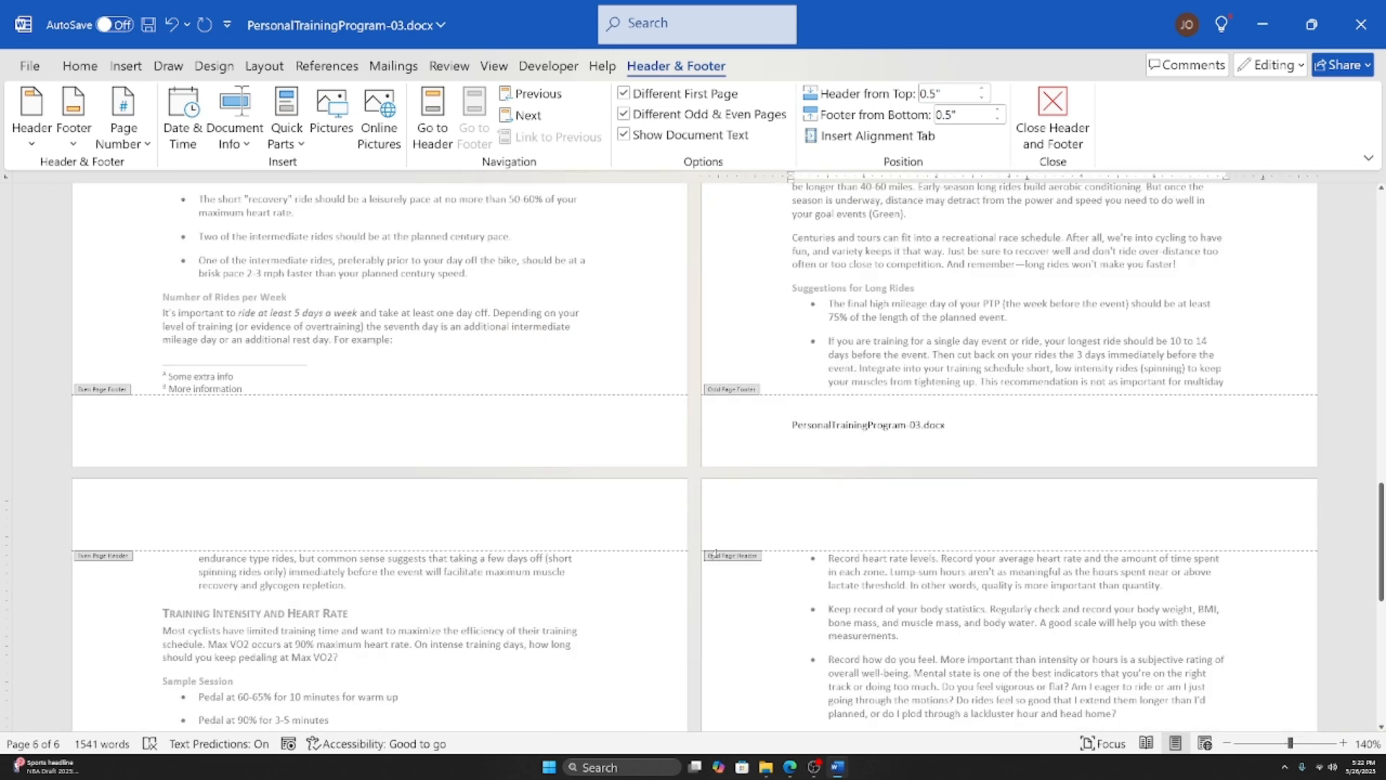
pyautogui.click(397, 421)
pyautogui.click(992, 430)
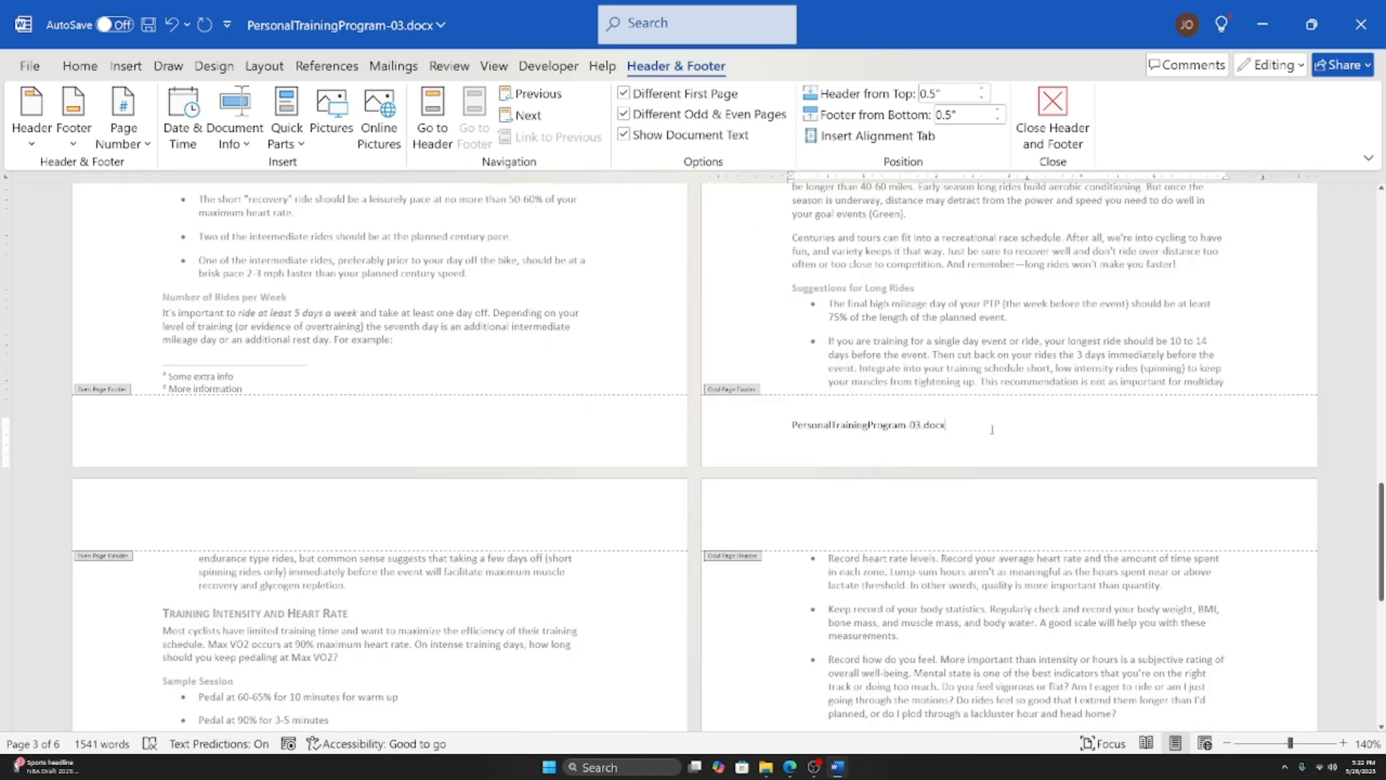
pyautogui.click(491, 436)
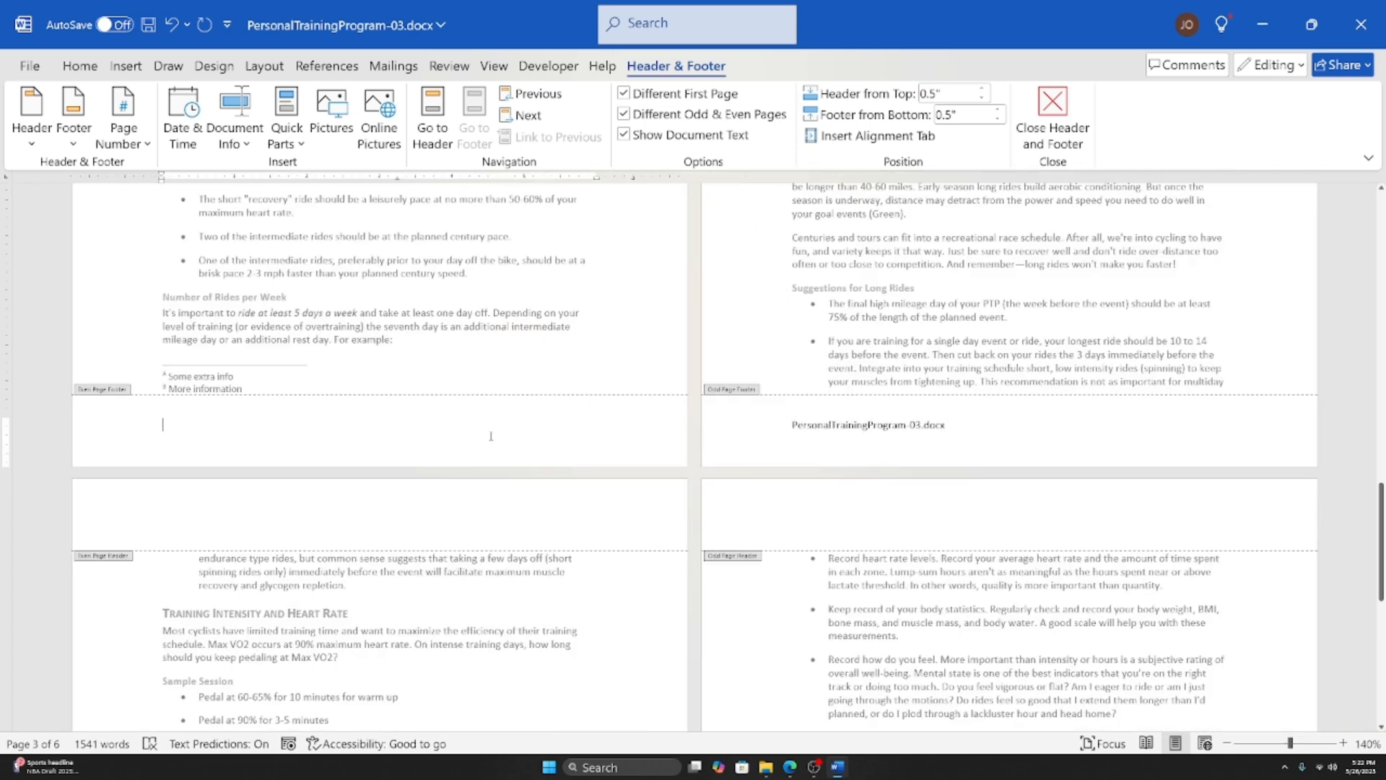
pyautogui.click(977, 435)
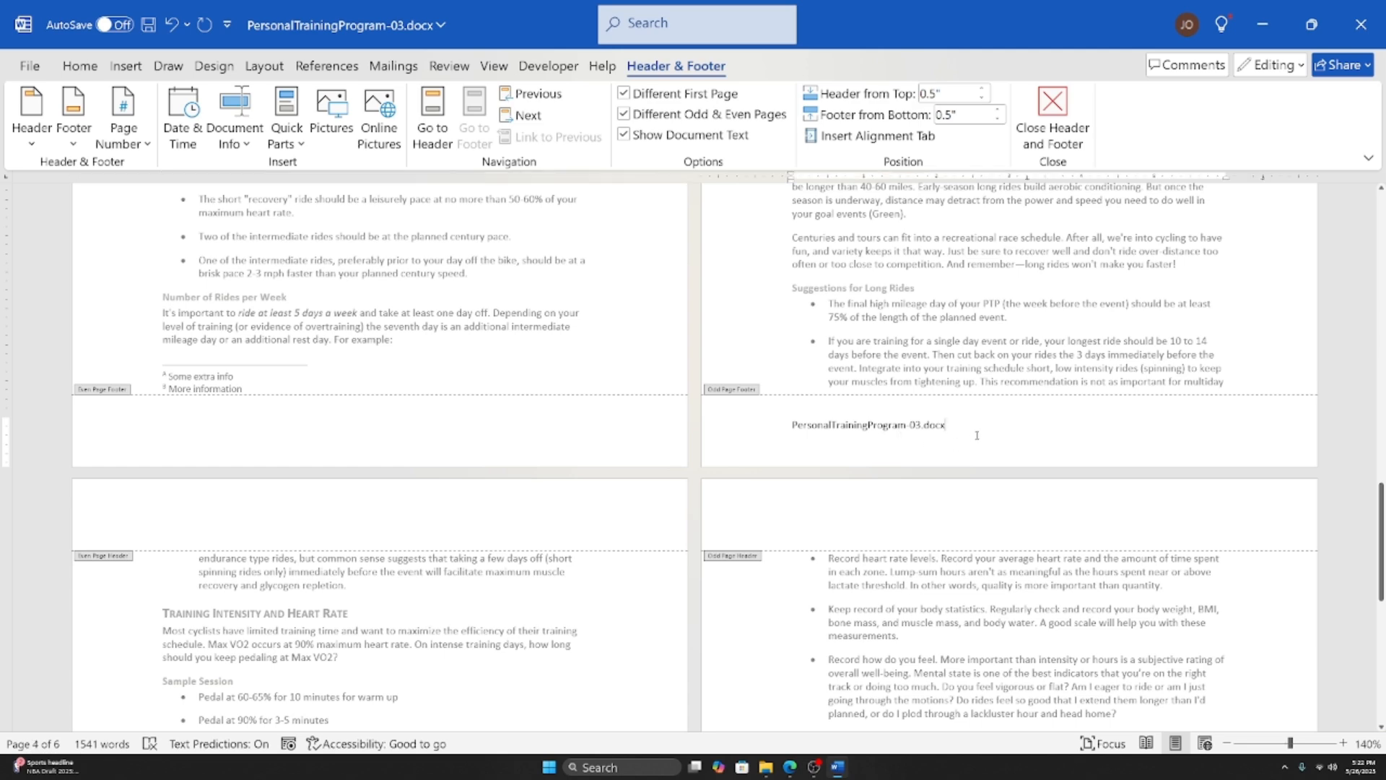
# Step: Close header and footer editing, then check the cover page and the Contents page with its footer
pyautogui.scroll(15, 976, 435)
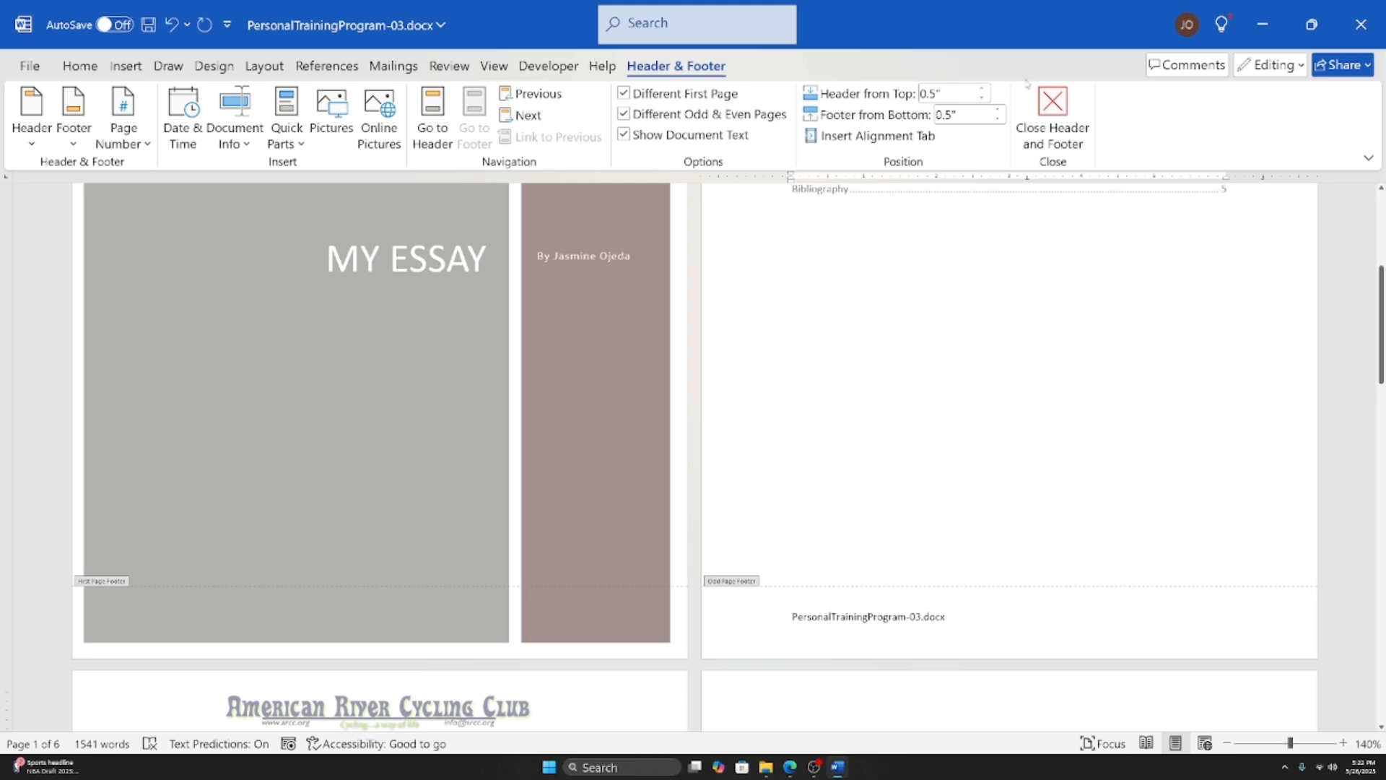
pyautogui.click(1052, 114)
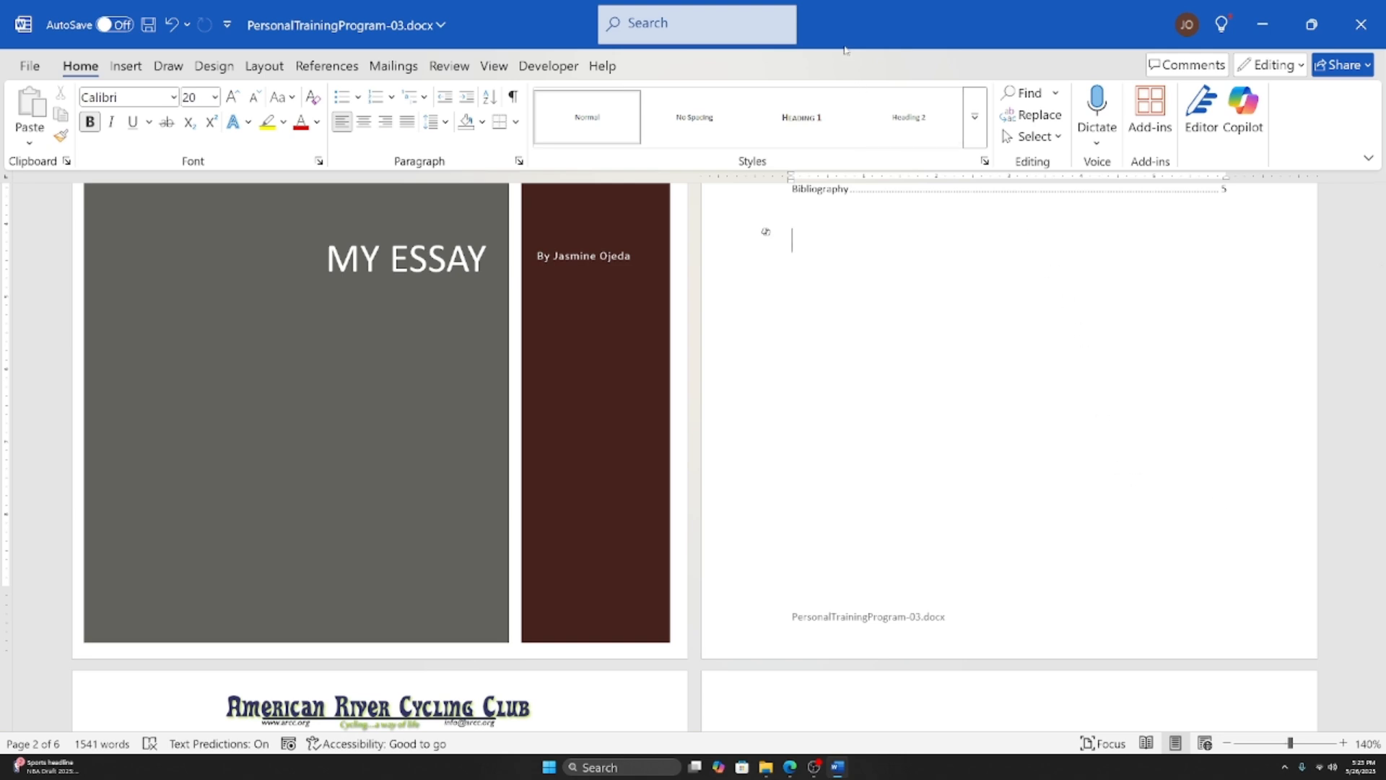
pyautogui.scroll(5, 787, 625)
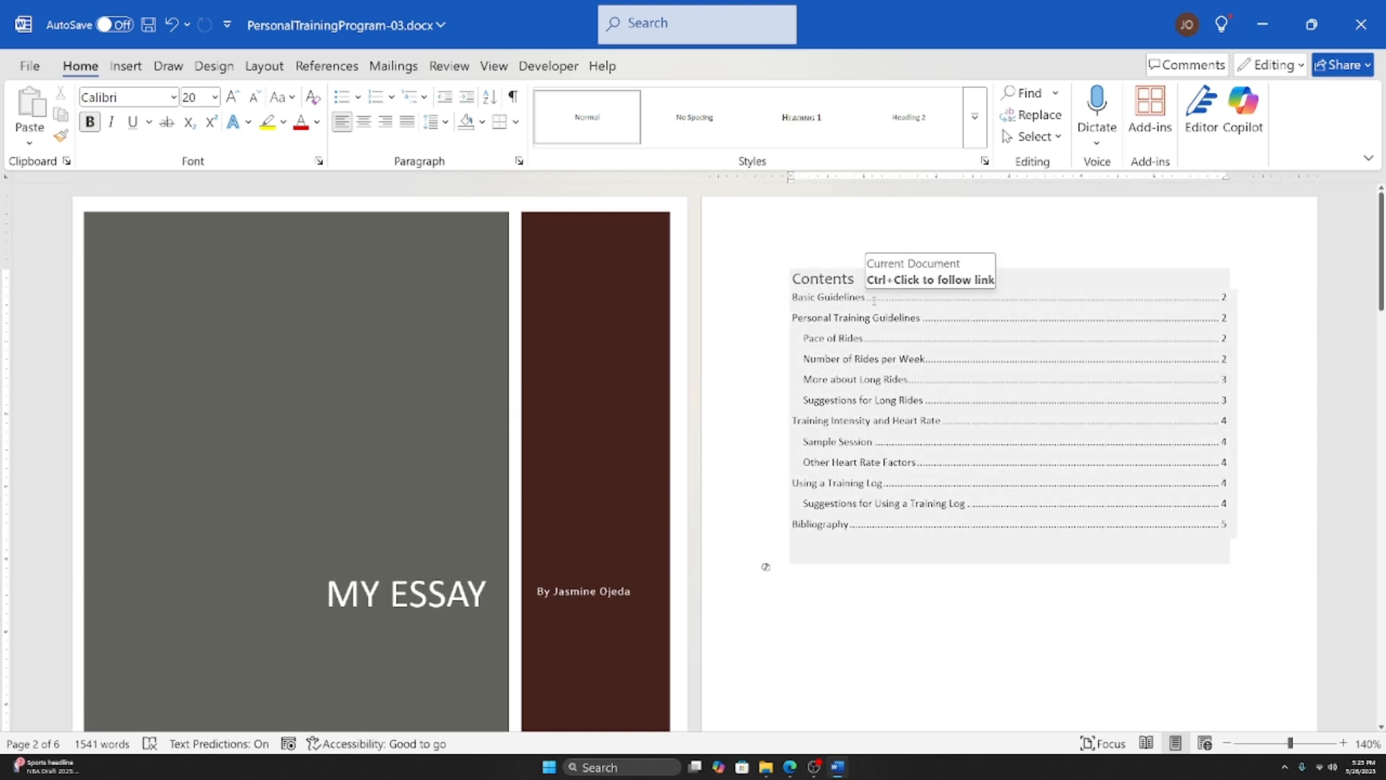
pyautogui.scroll(-10, 873, 300)
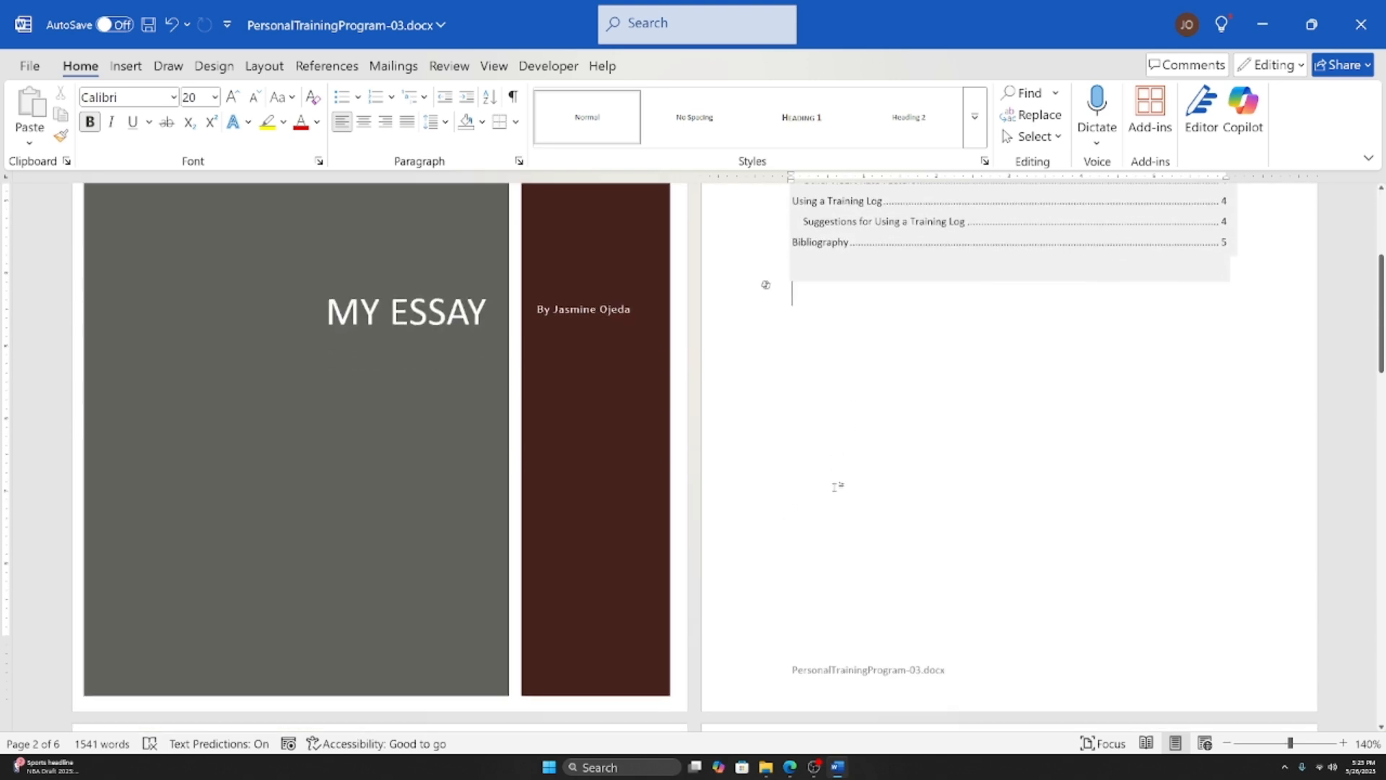
pyautogui.scroll(10, 960, 592)
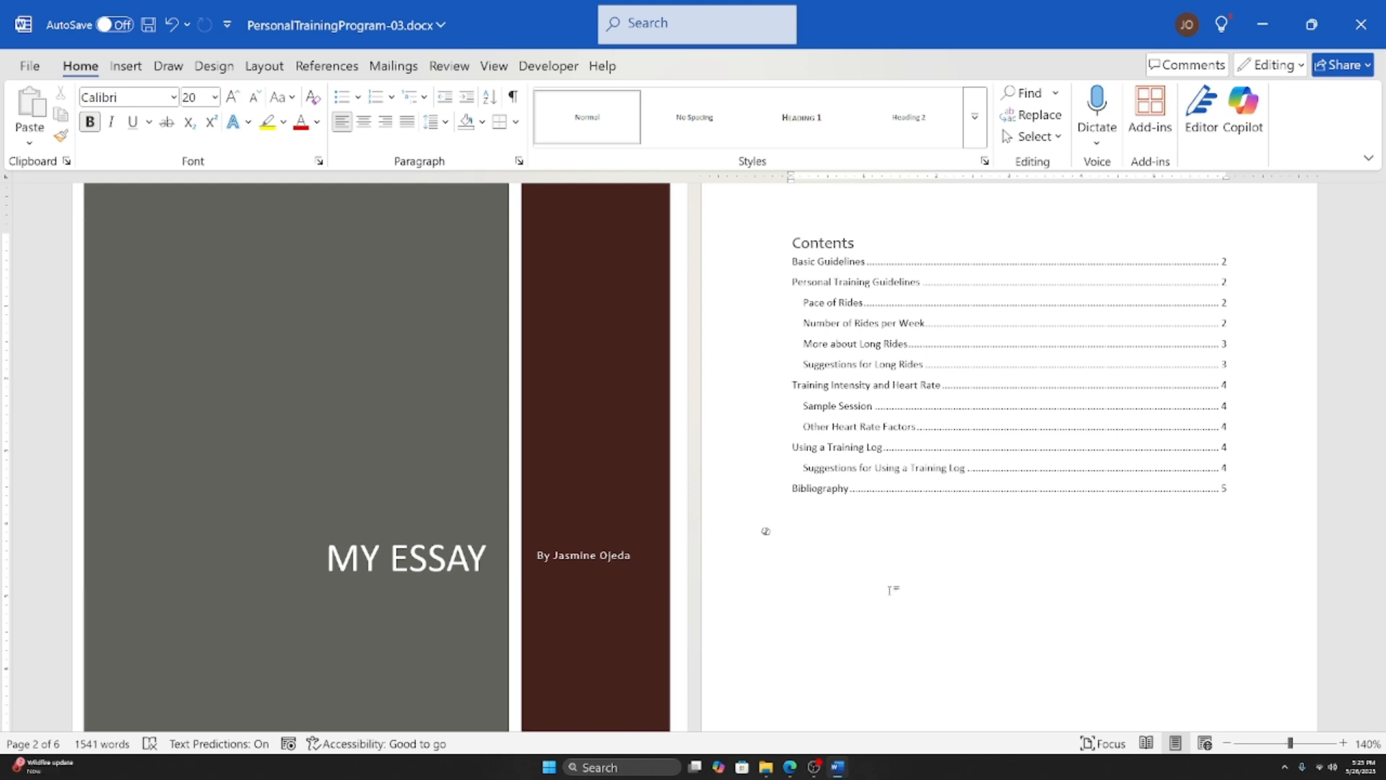
pyautogui.click(815, 767)
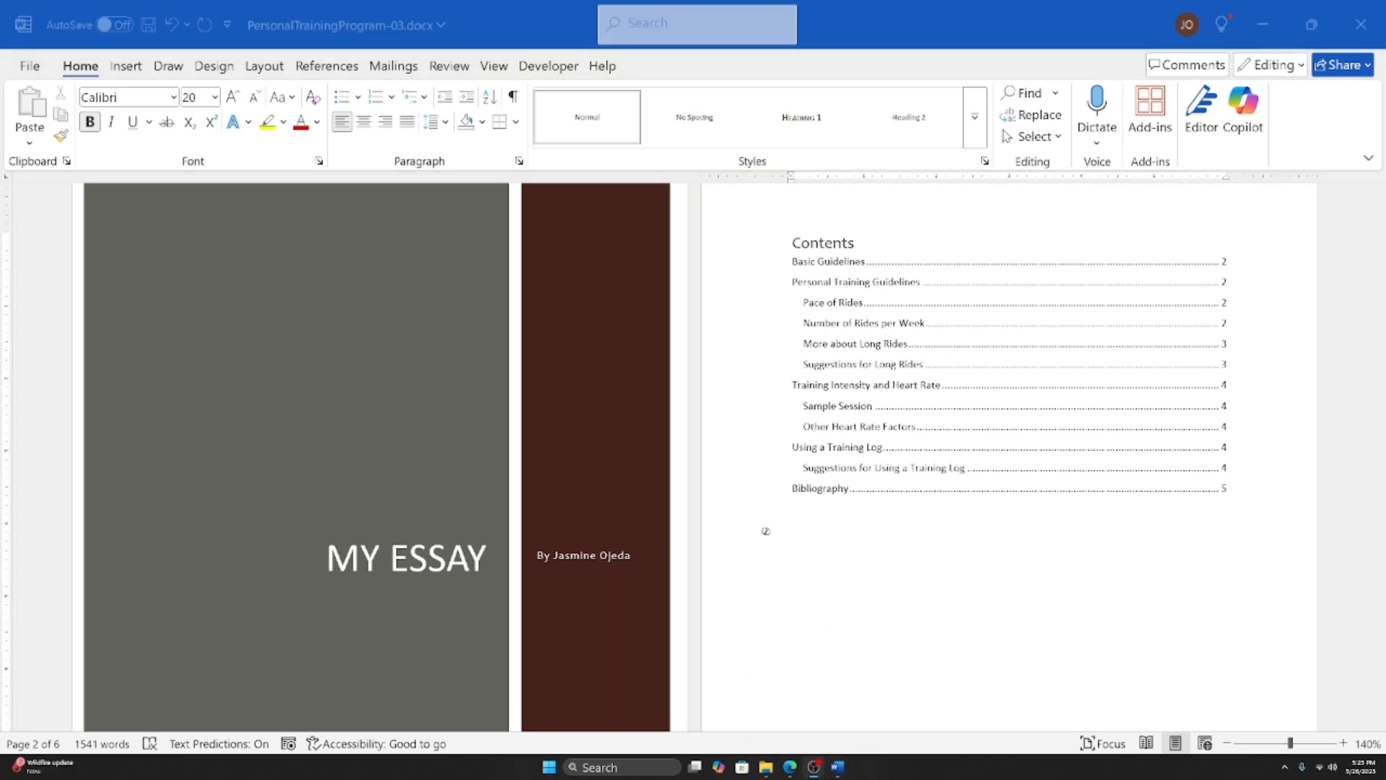